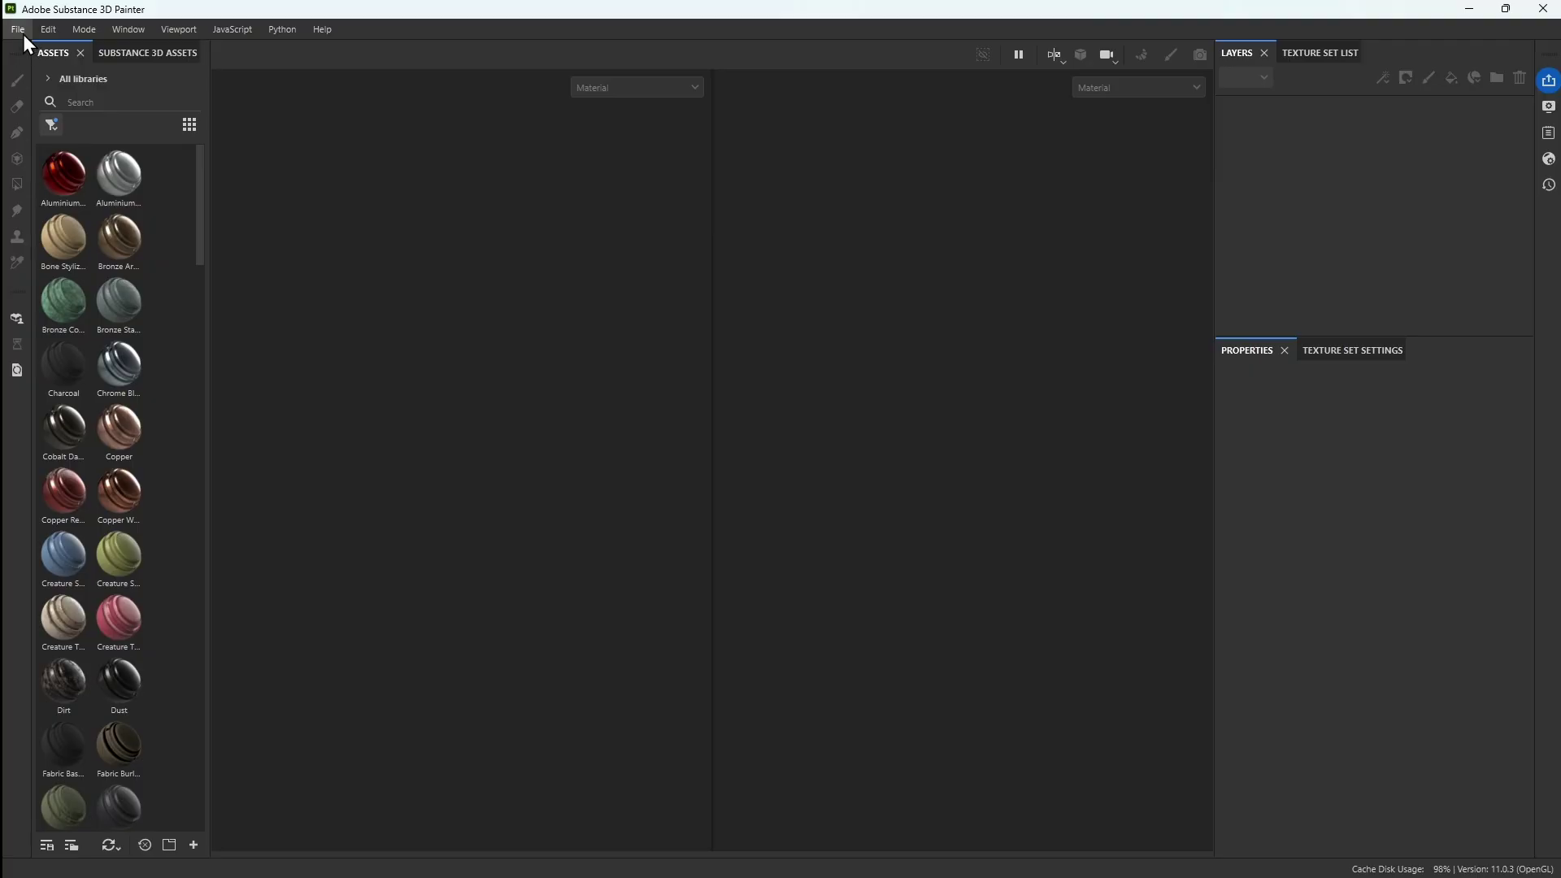
Create a new project from the Well.obj mesh in the assets folder, keeping the document resolution at 4096
left_click(22, 33)
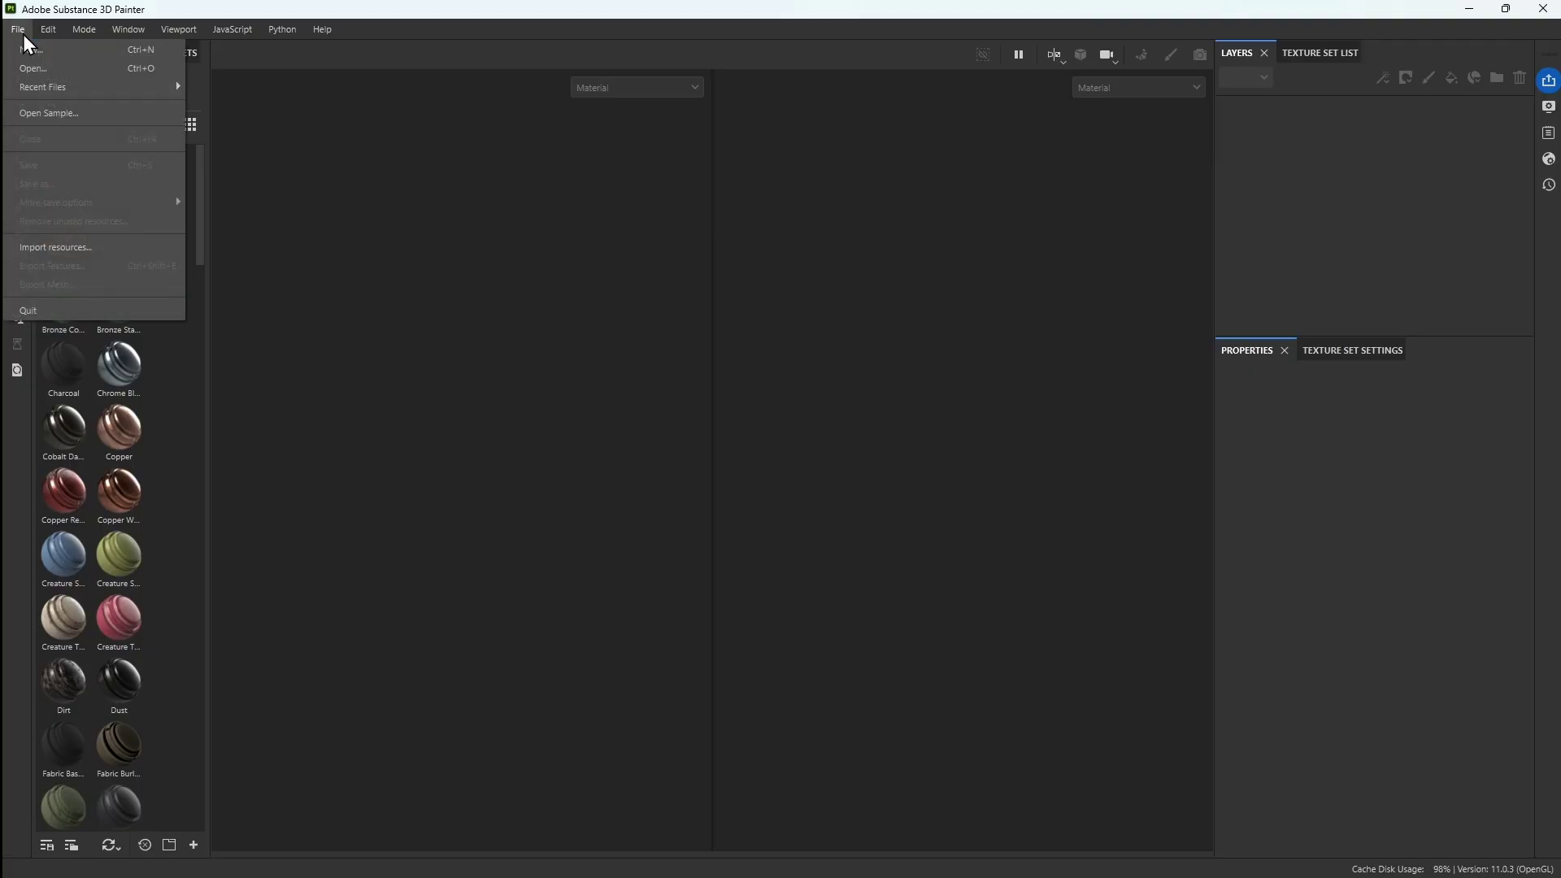
left_click(61, 50)
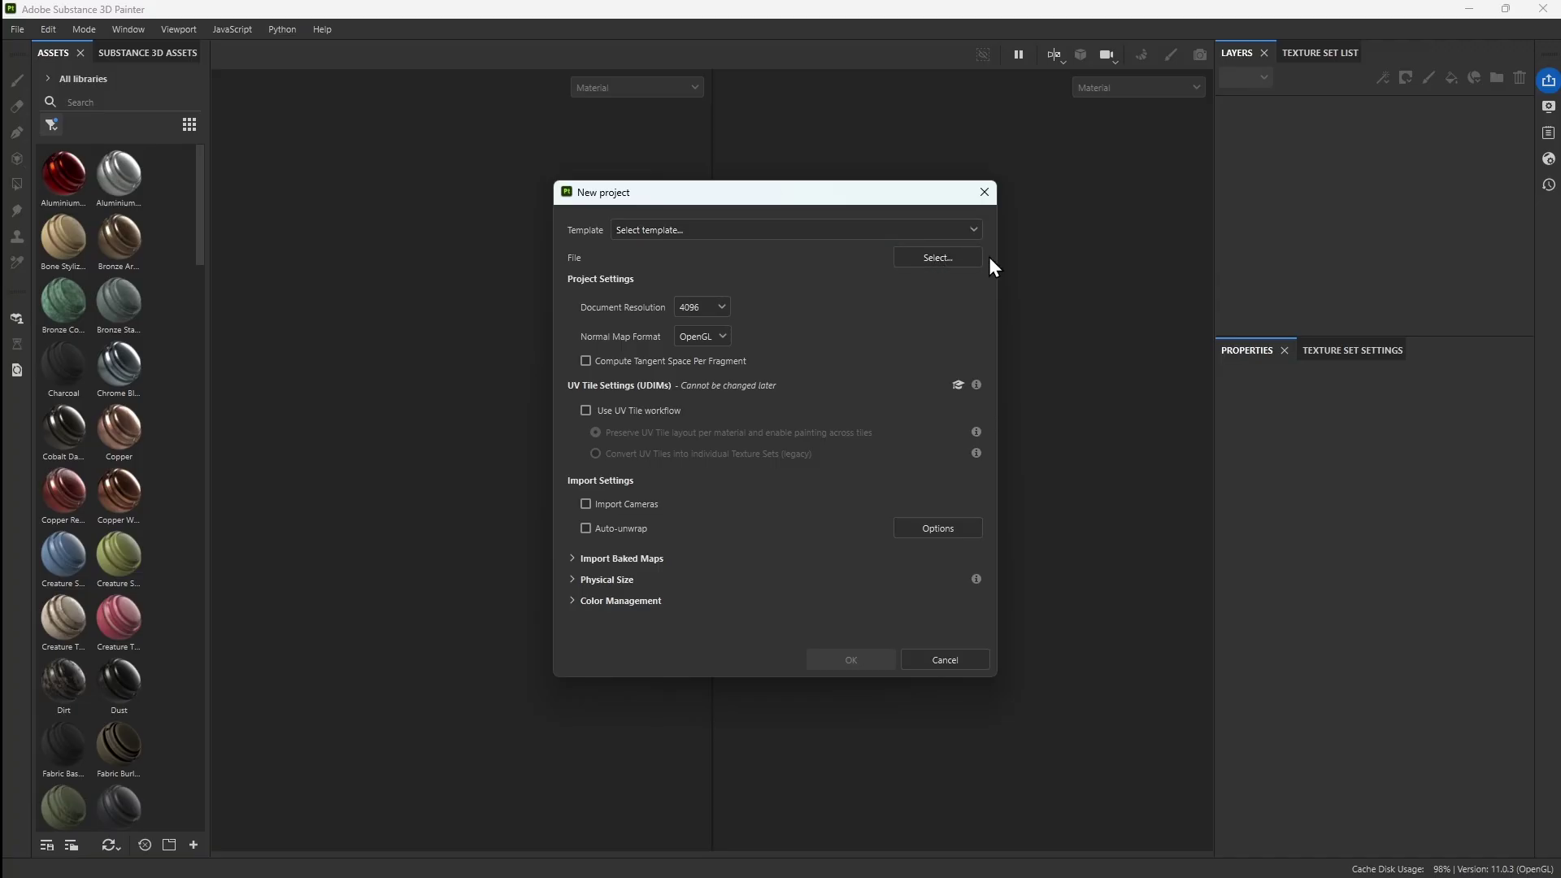
left_click(947, 257)
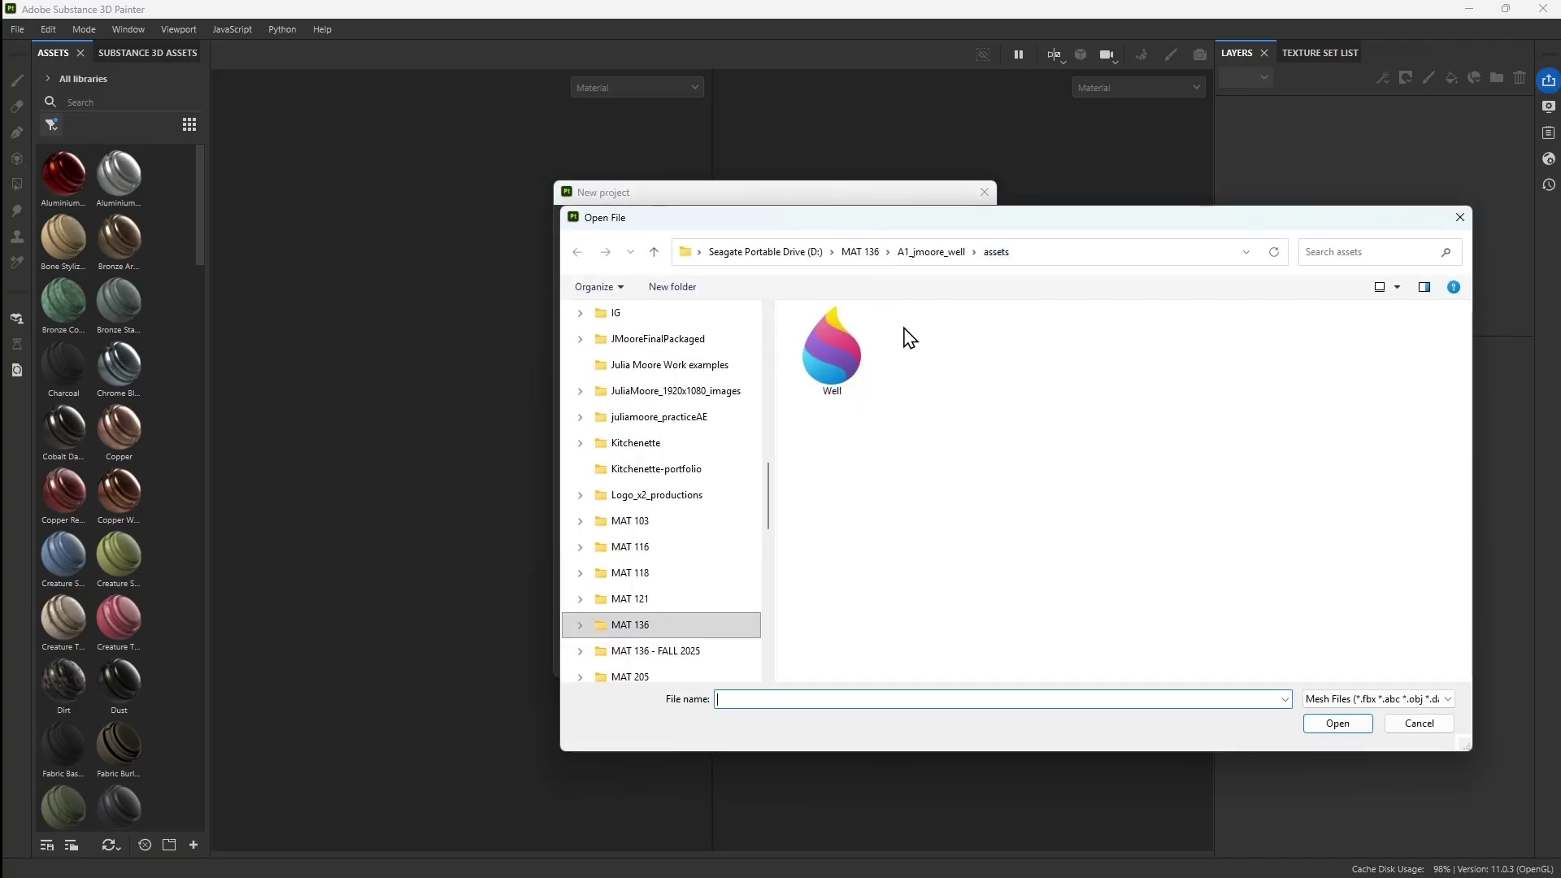
left_click(864, 329)
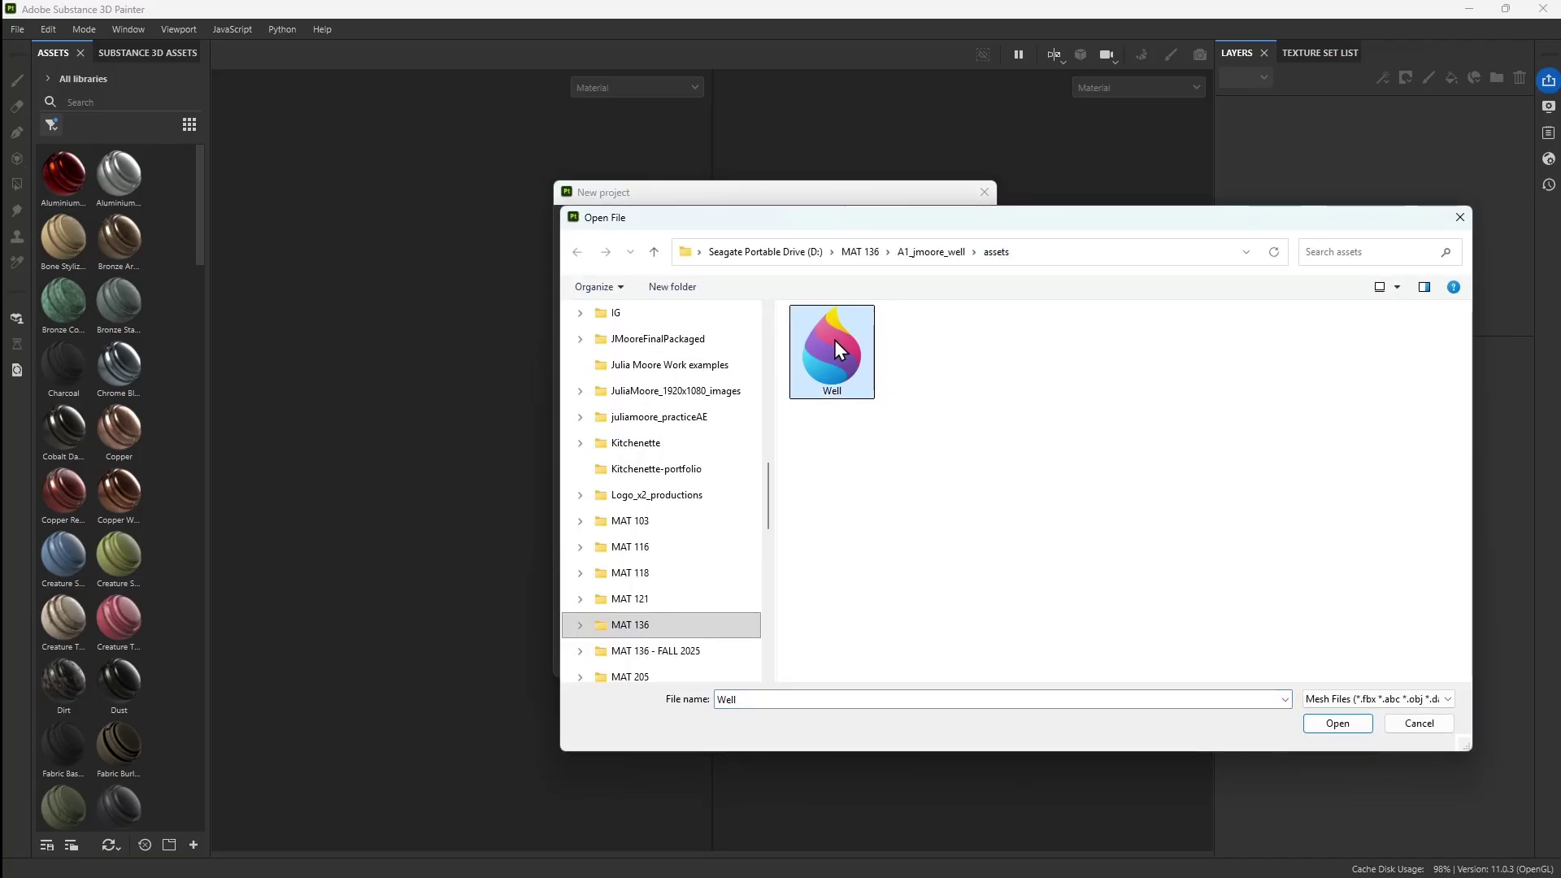
left_click(1348, 727)
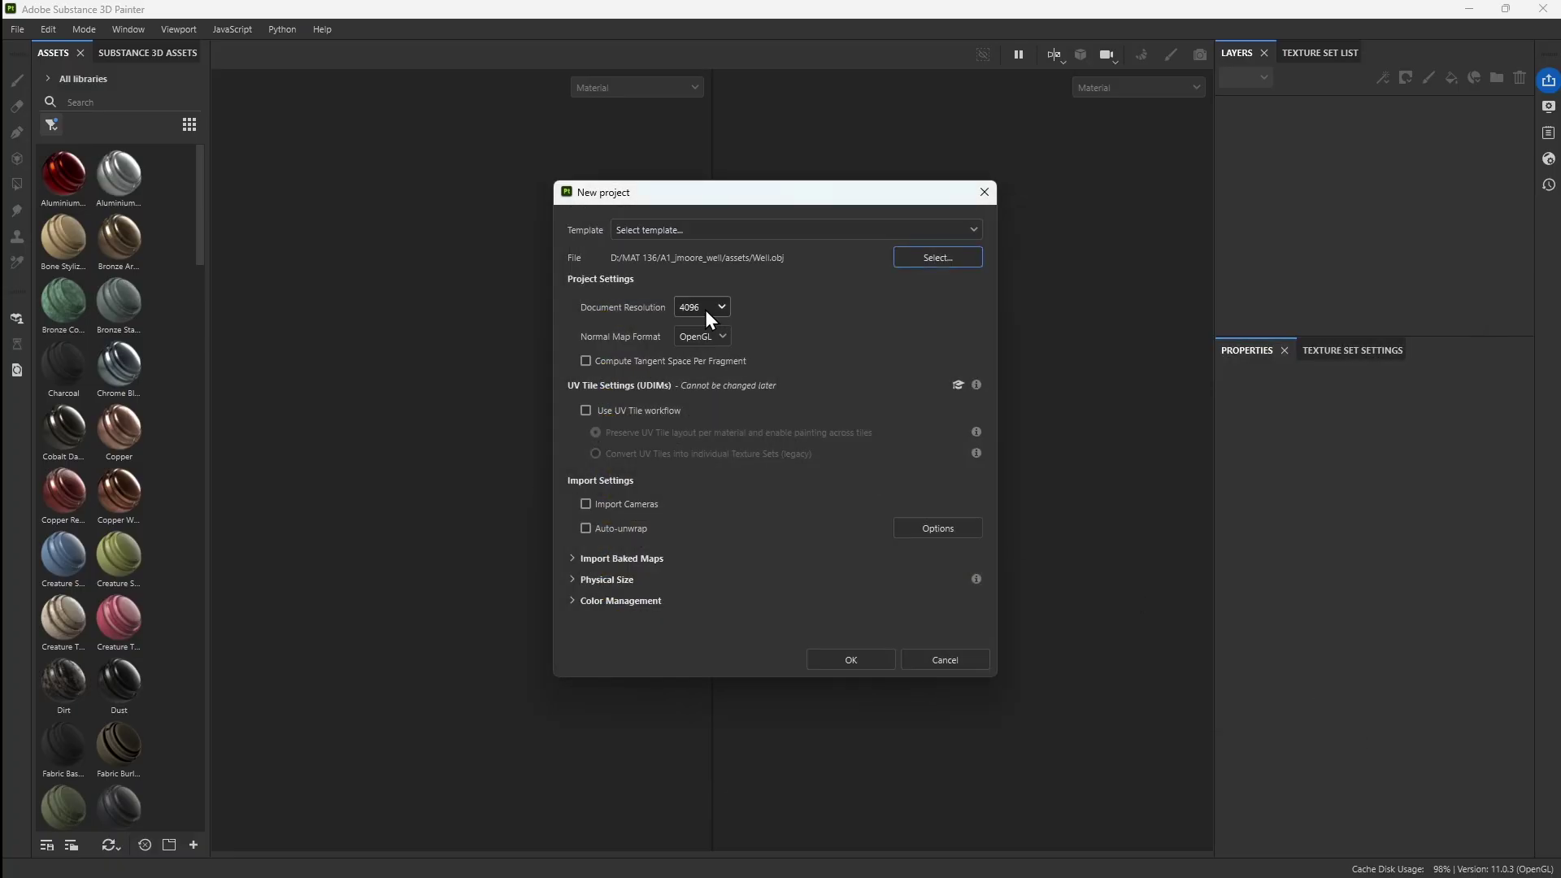
left_click(709, 314)
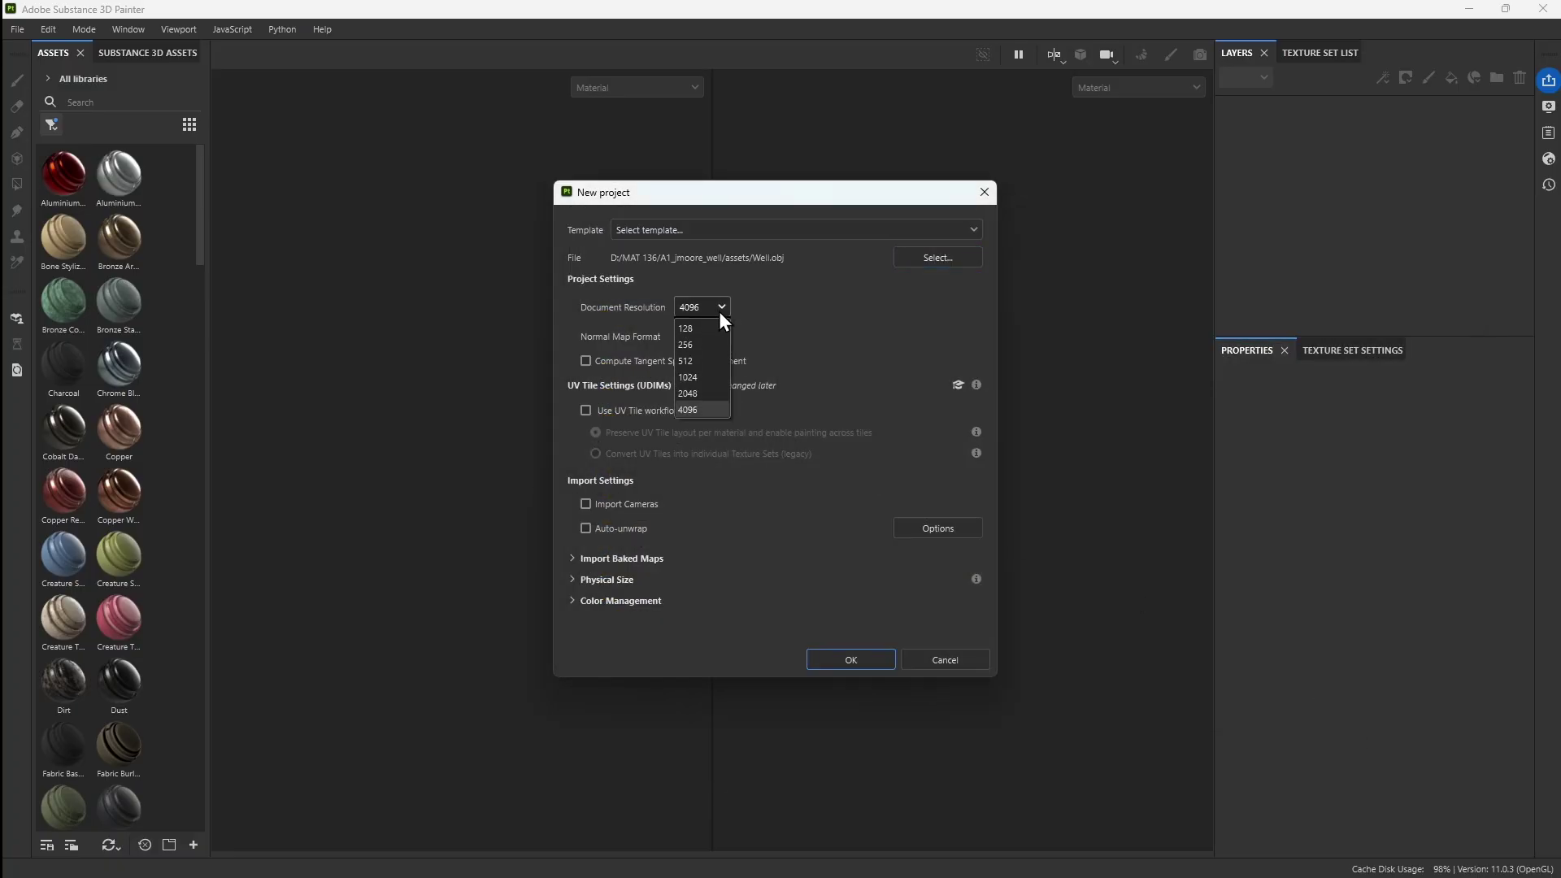
left_click(784, 309)
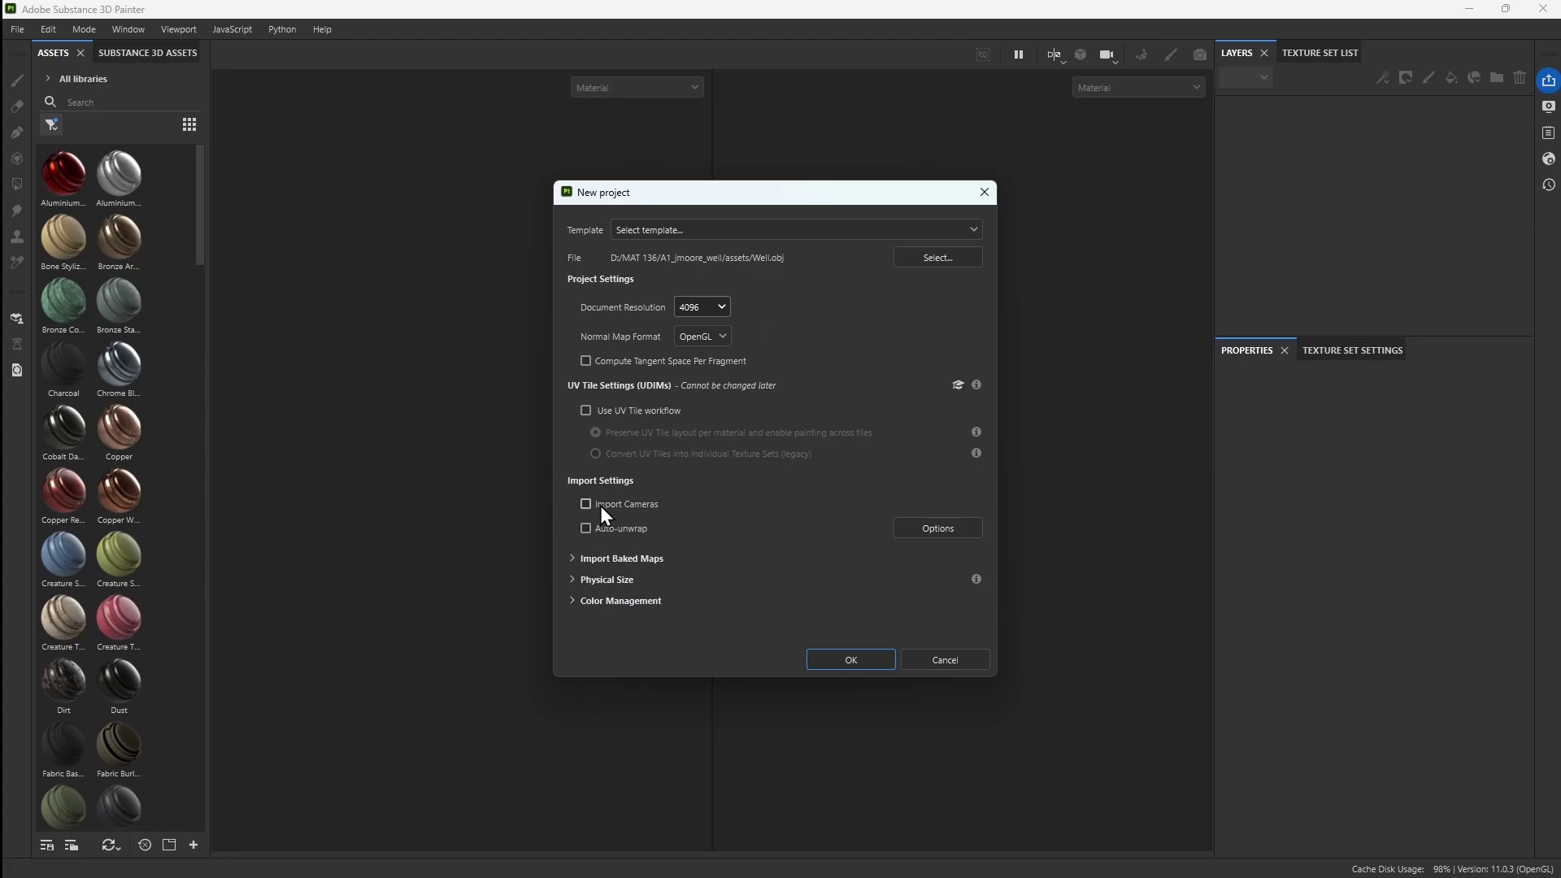
left_click(866, 660)
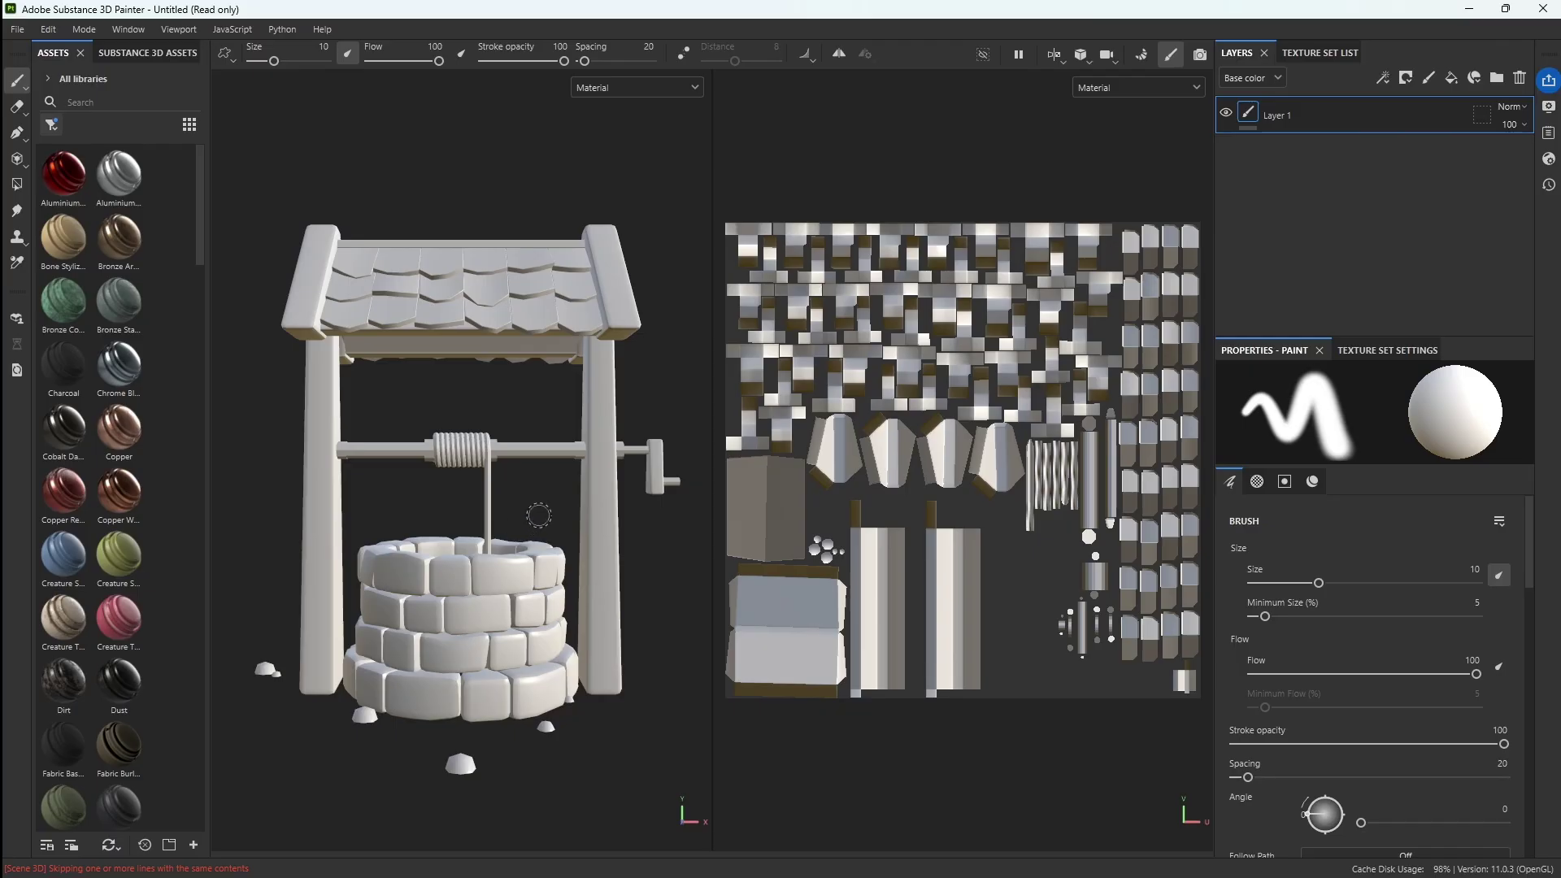
Examine the well model from several angles and look over its UV layout up close and as a whole
mouse_move(543, 508)
left_mouse_down("alt")
mouse_move(478, 525)
mouse_move(520, 525)
left_mouse_up("alt")
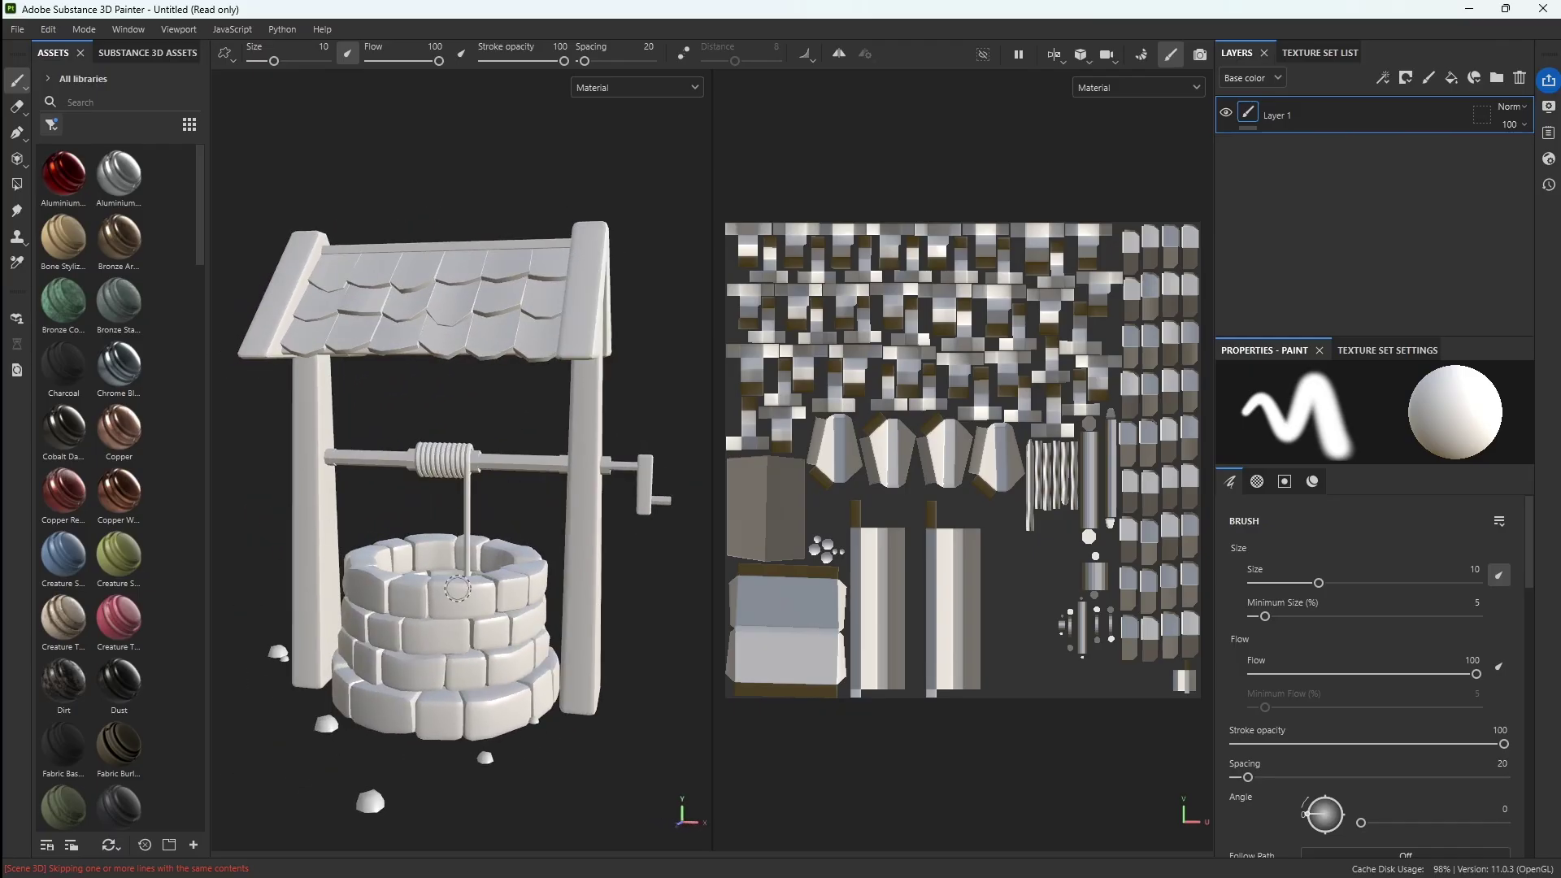
right_click_drag(450, 574, 573, 555, "alt")
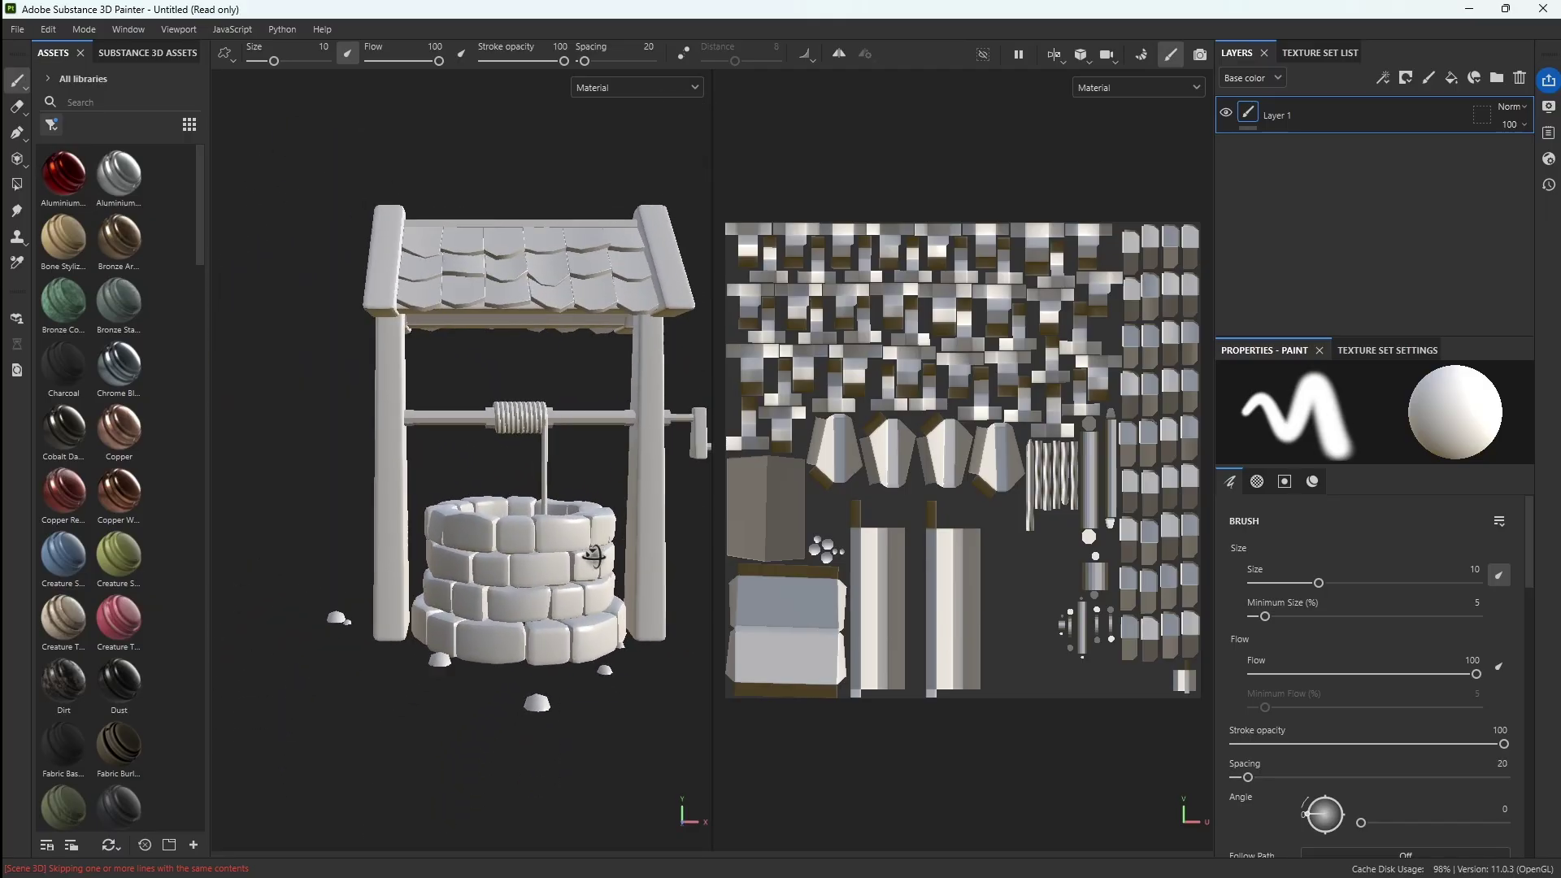
mouse_move(573, 555)
left_mouse_down("alt")
mouse_move(490, 587)
mouse_move(494, 570)
left_mouse_up("alt")
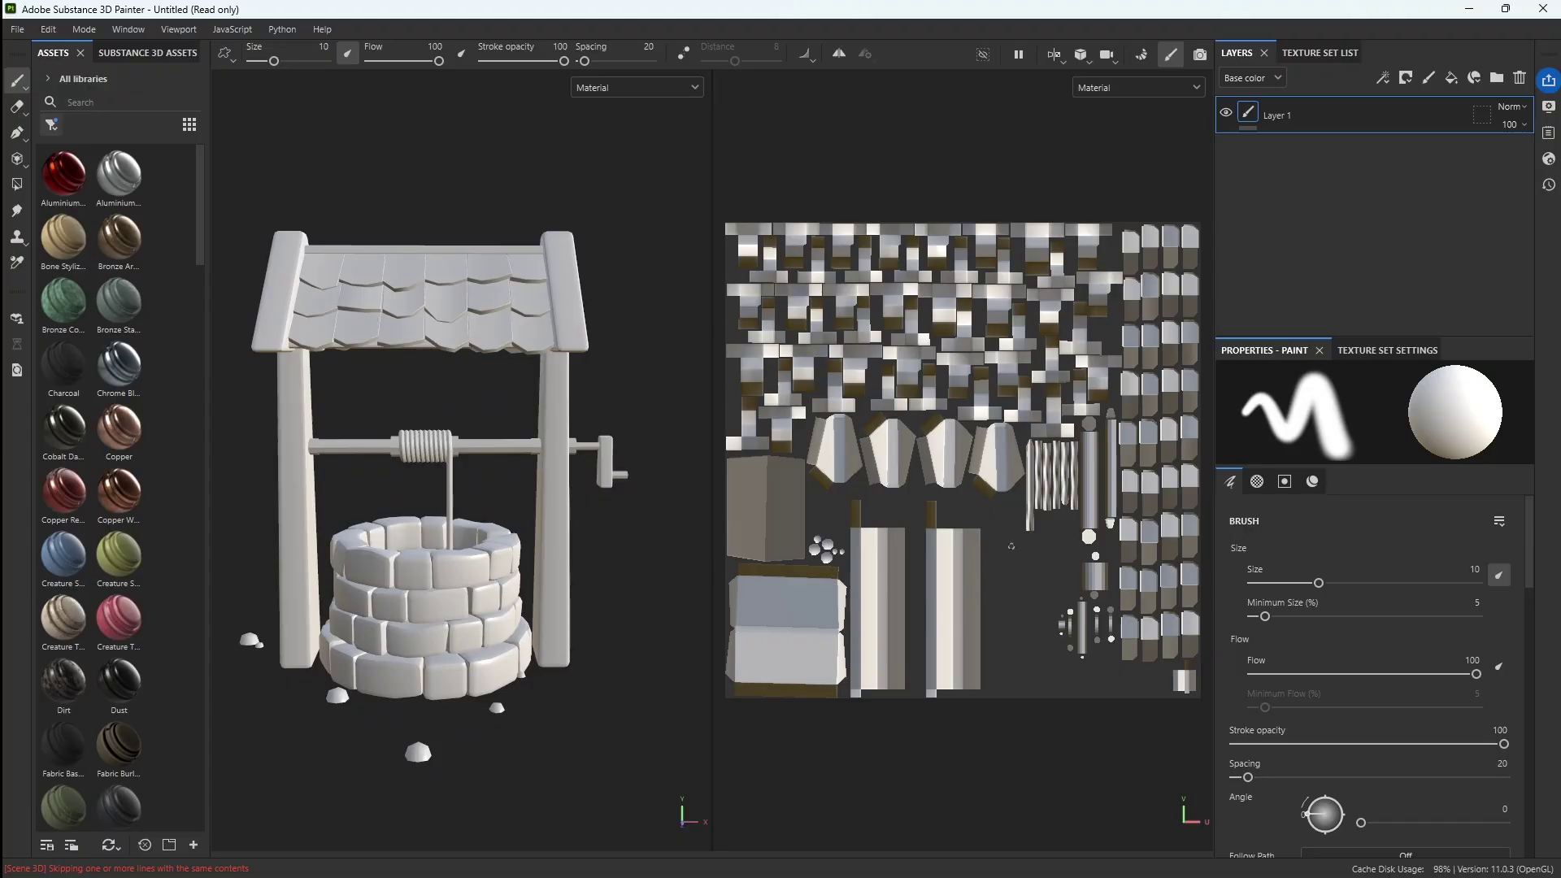
scroll(982, 505, "up", 3)
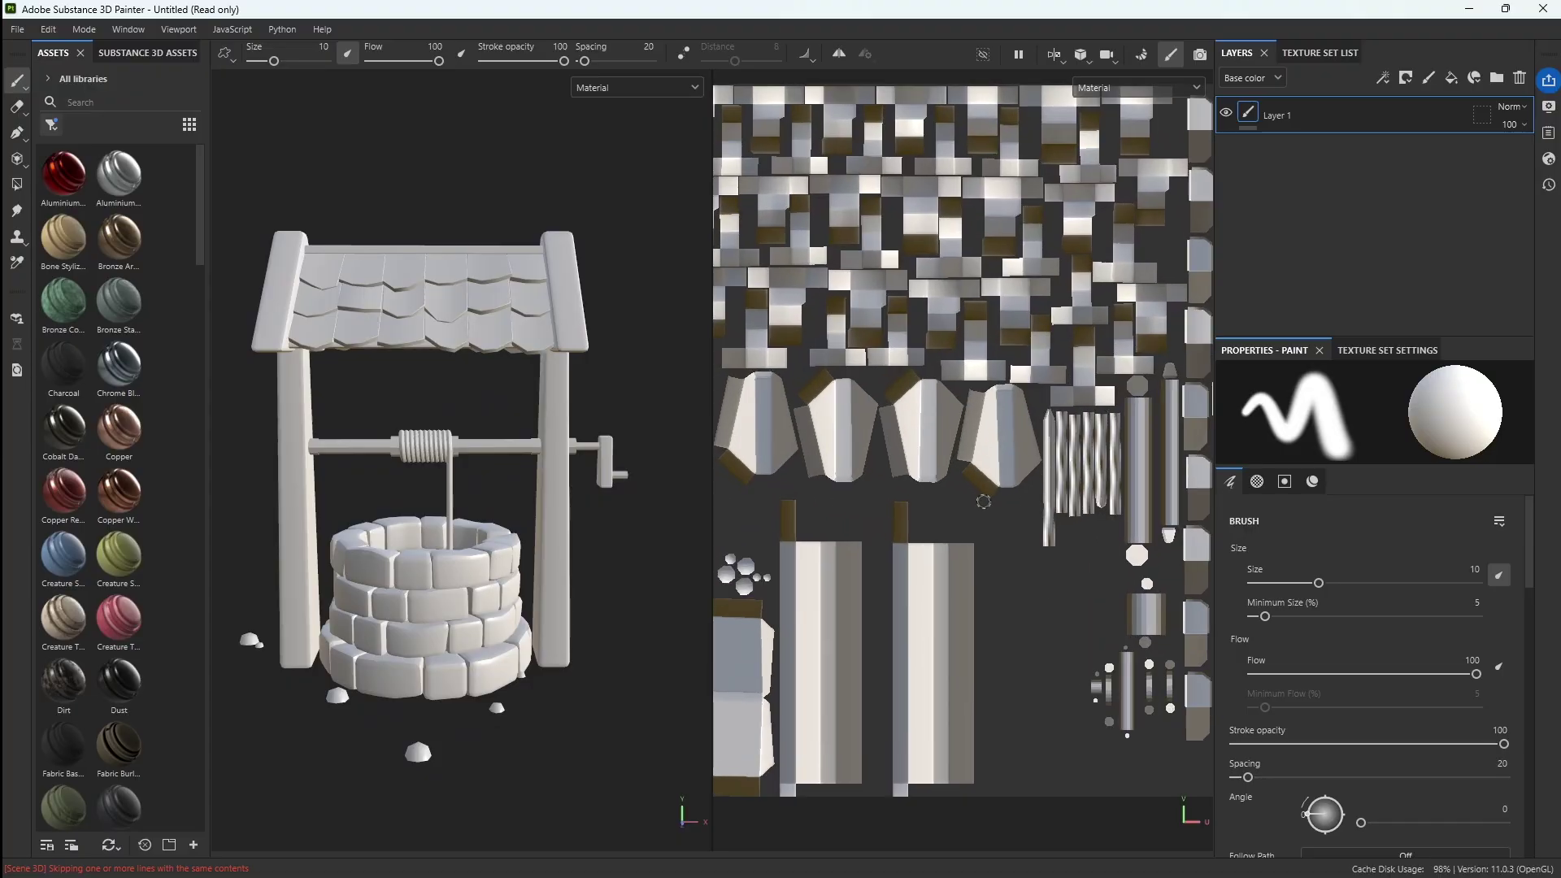
scroll(982, 506, "down", 4)
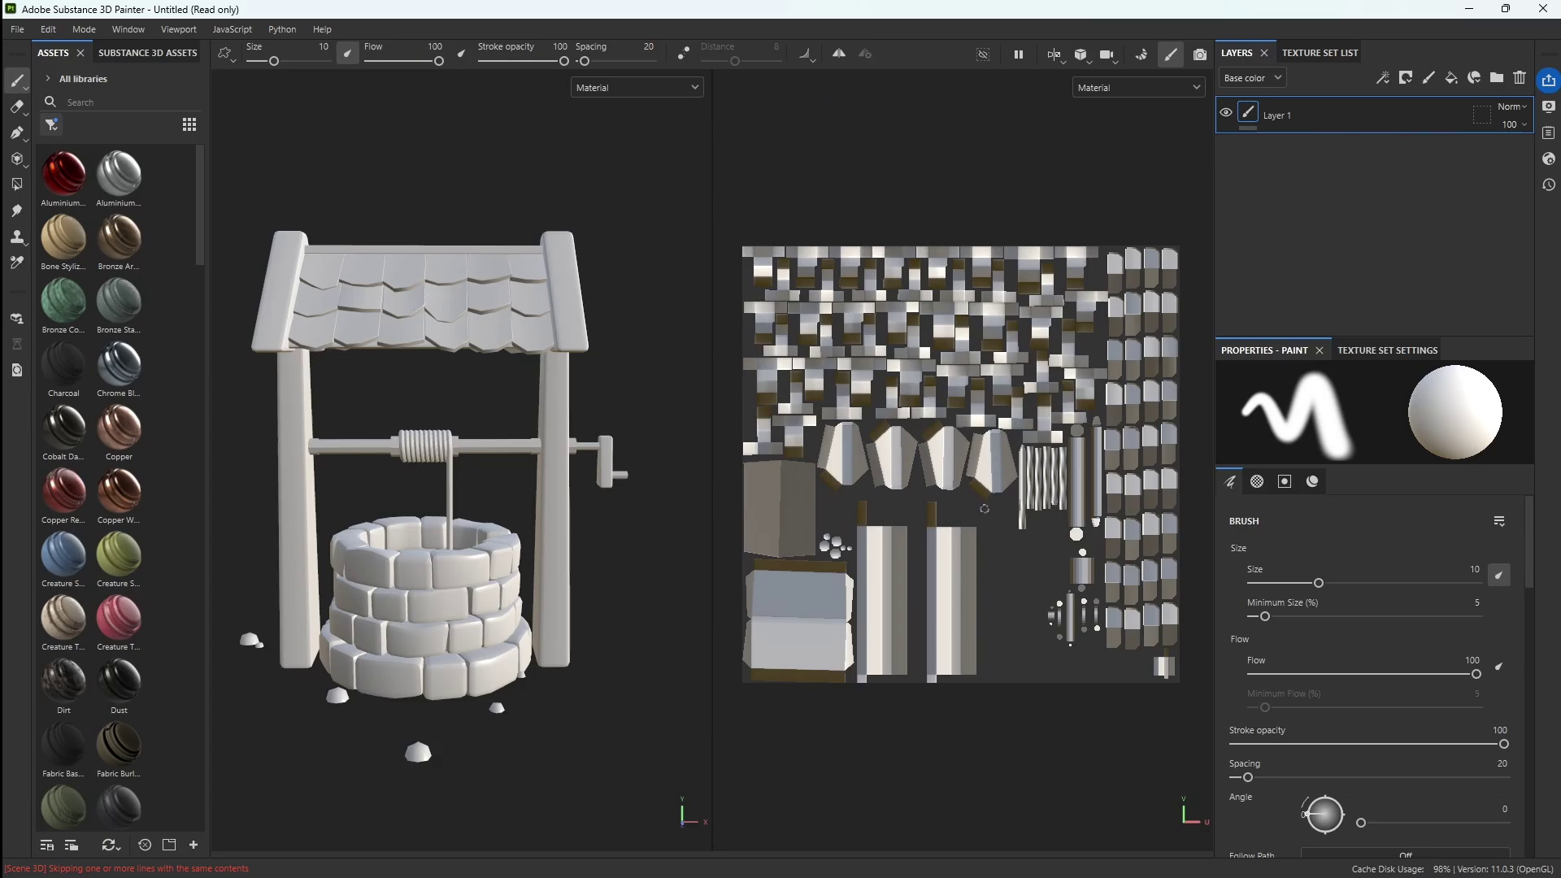
scroll(982, 506, "up", 1)
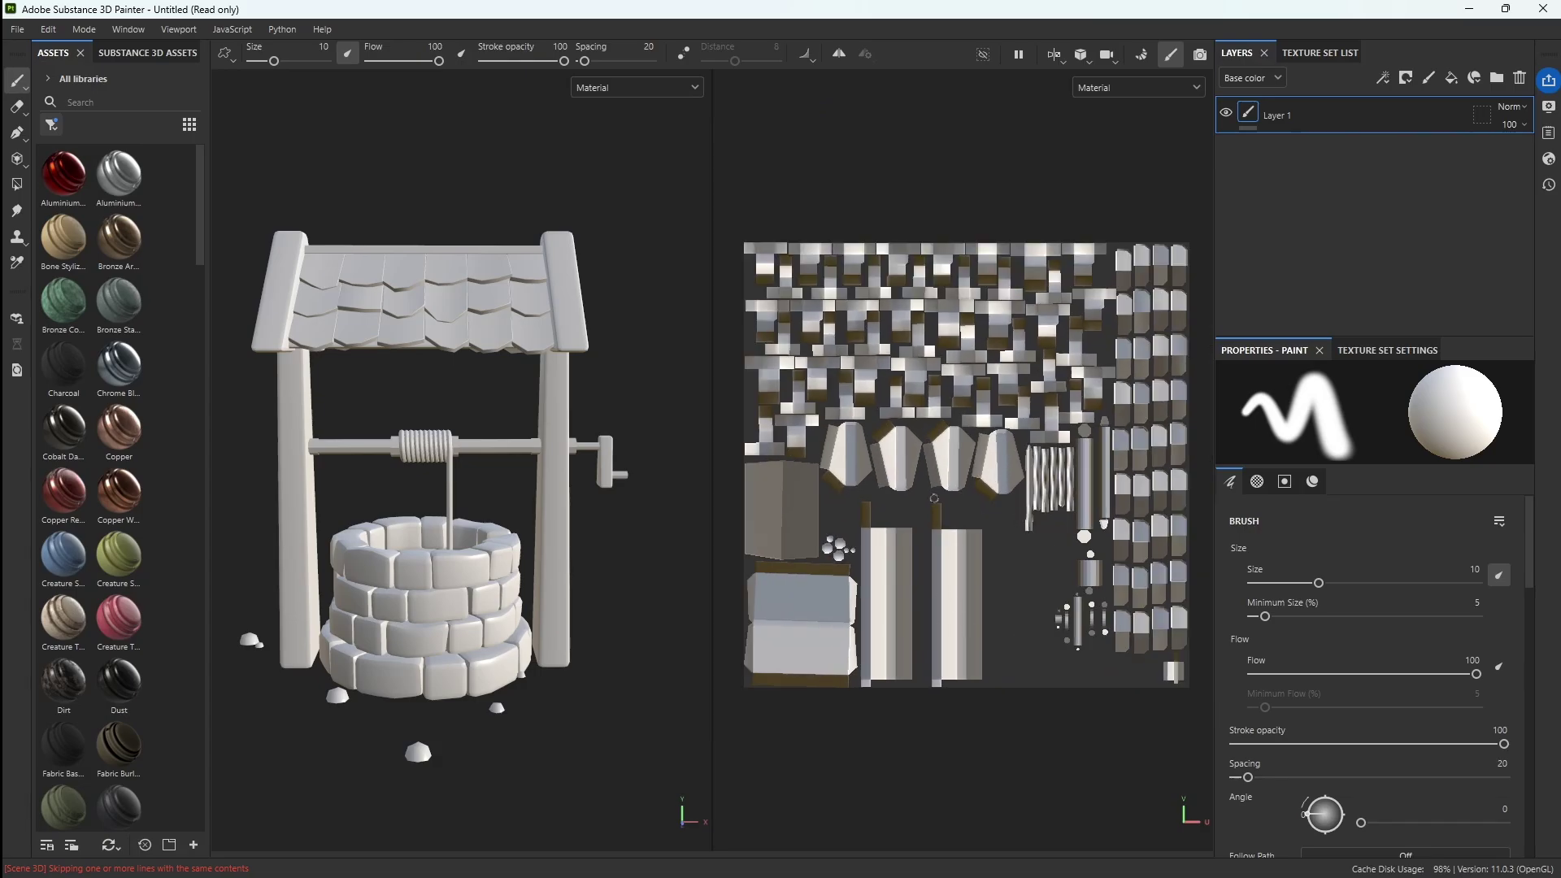
scroll(1008, 579, "up", 1)
scroll(1005, 586, "down", 1)
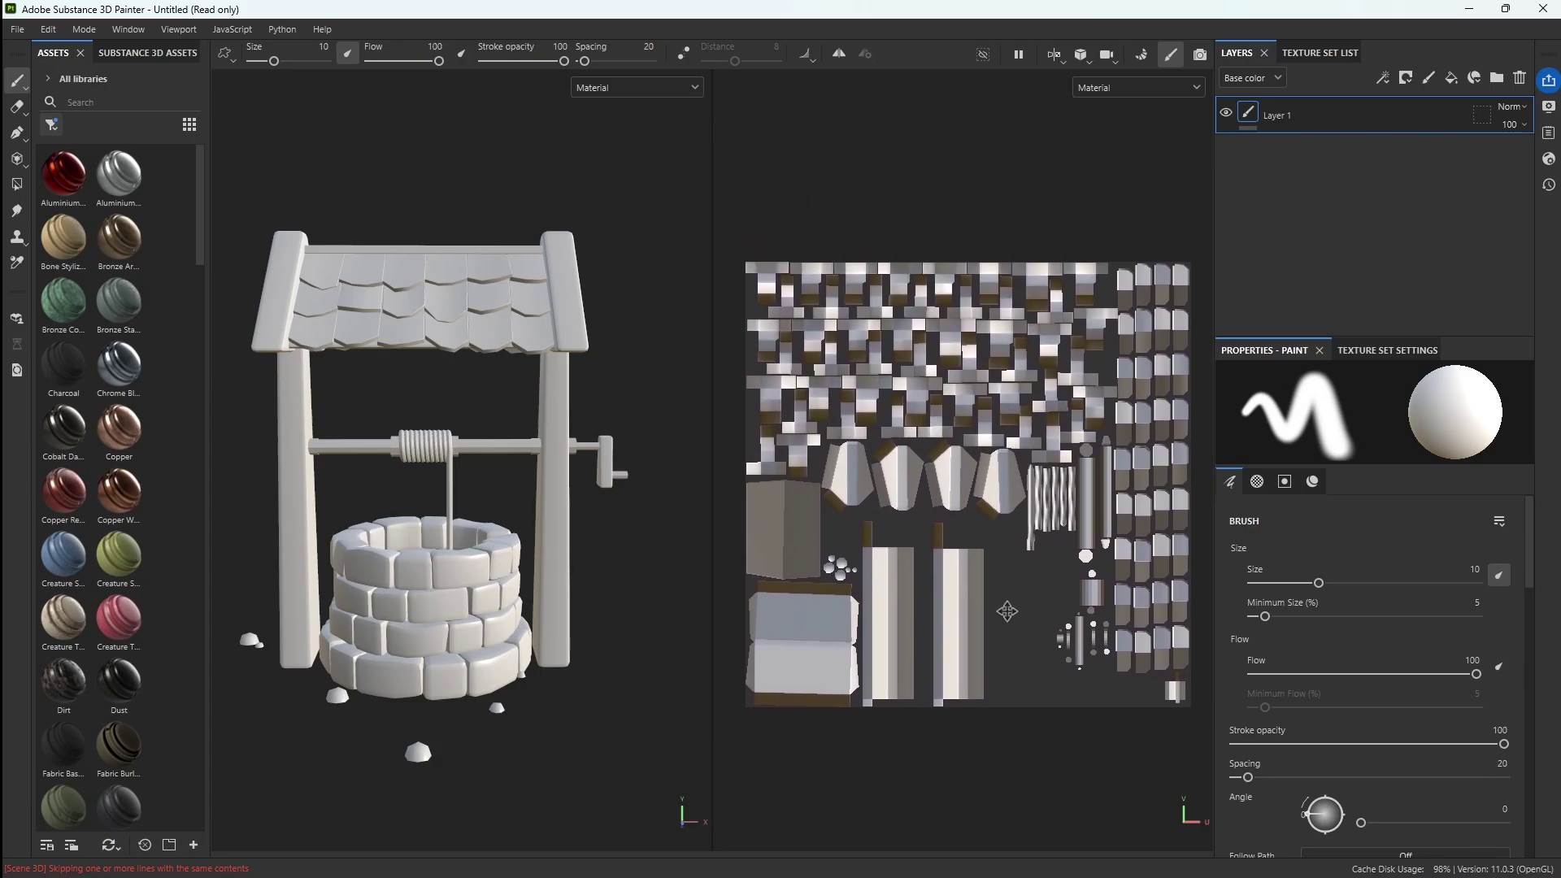
scroll(1001, 598, "up", 1)
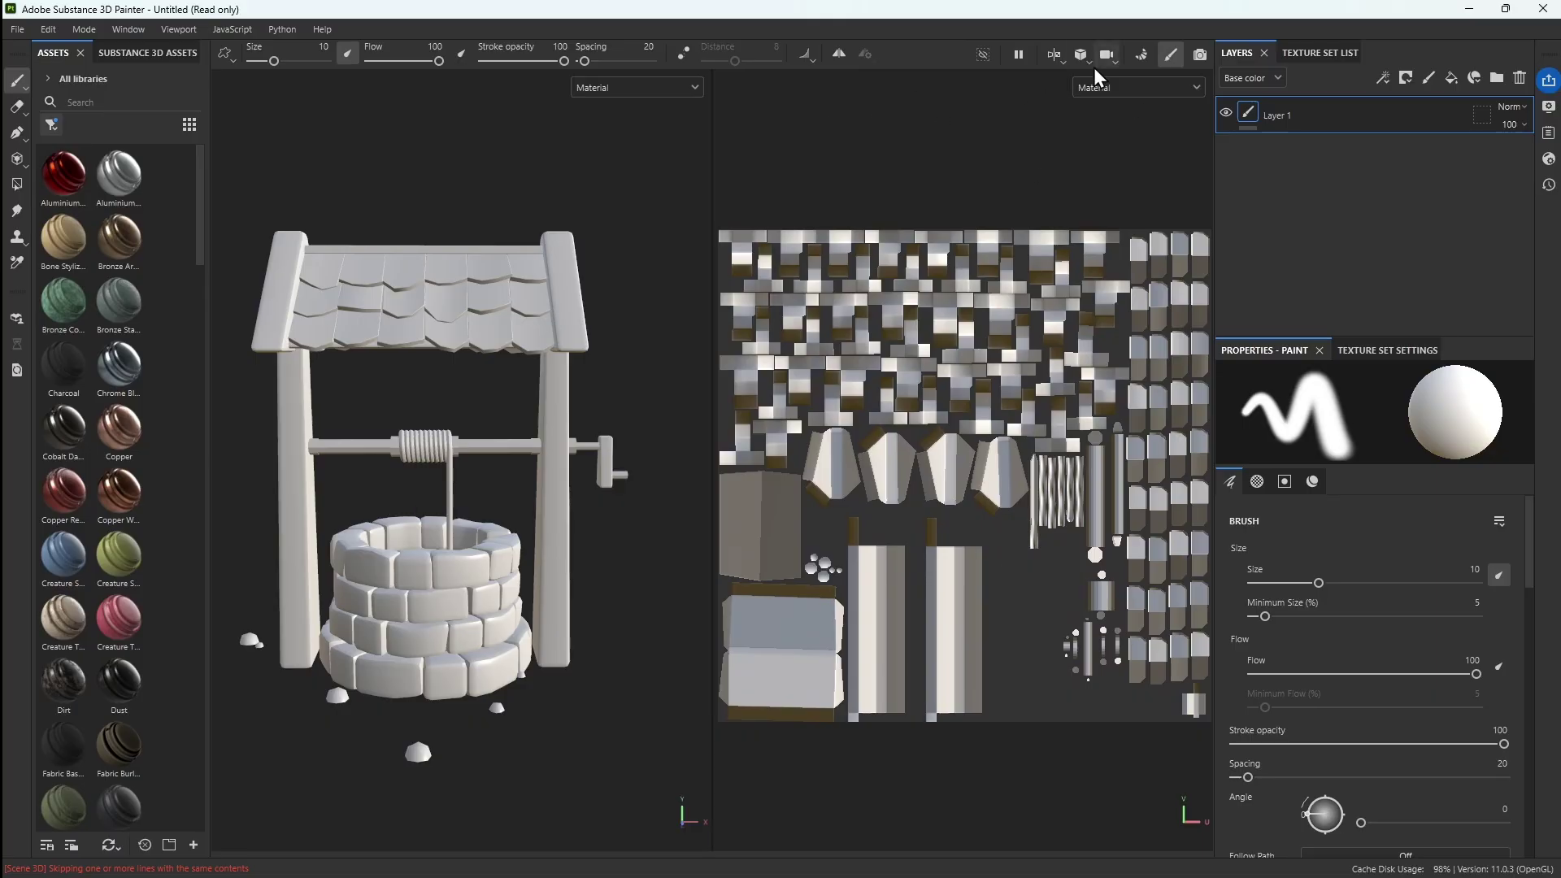
Show the viewport as 3D only and 2D only, and return to the split 3D/2D layout
left_click(1057, 57)
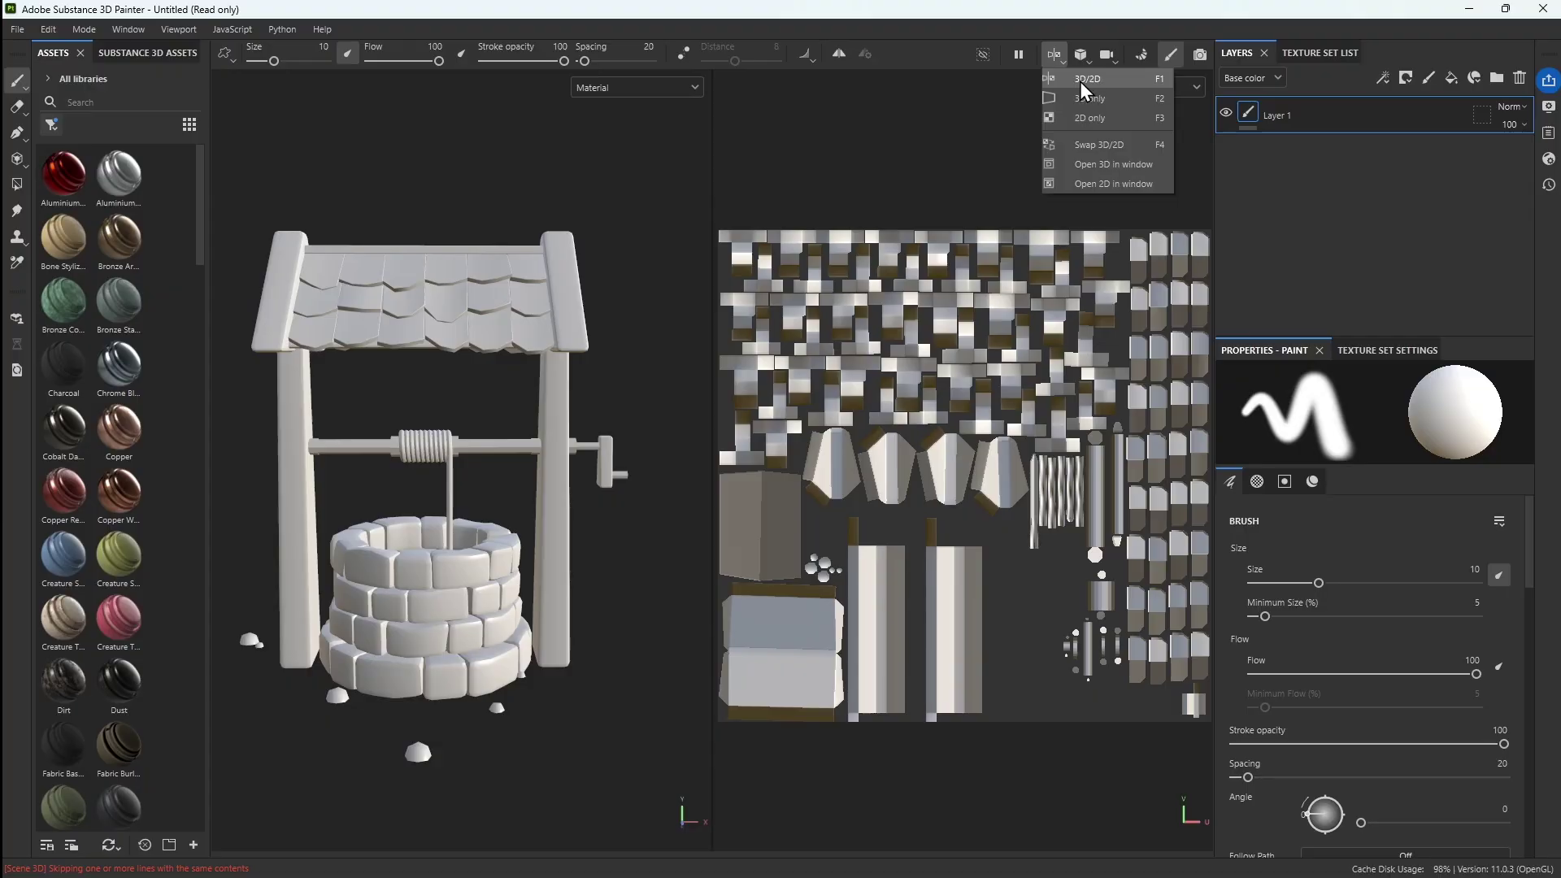
left_click(1090, 99)
left_click(1057, 57)
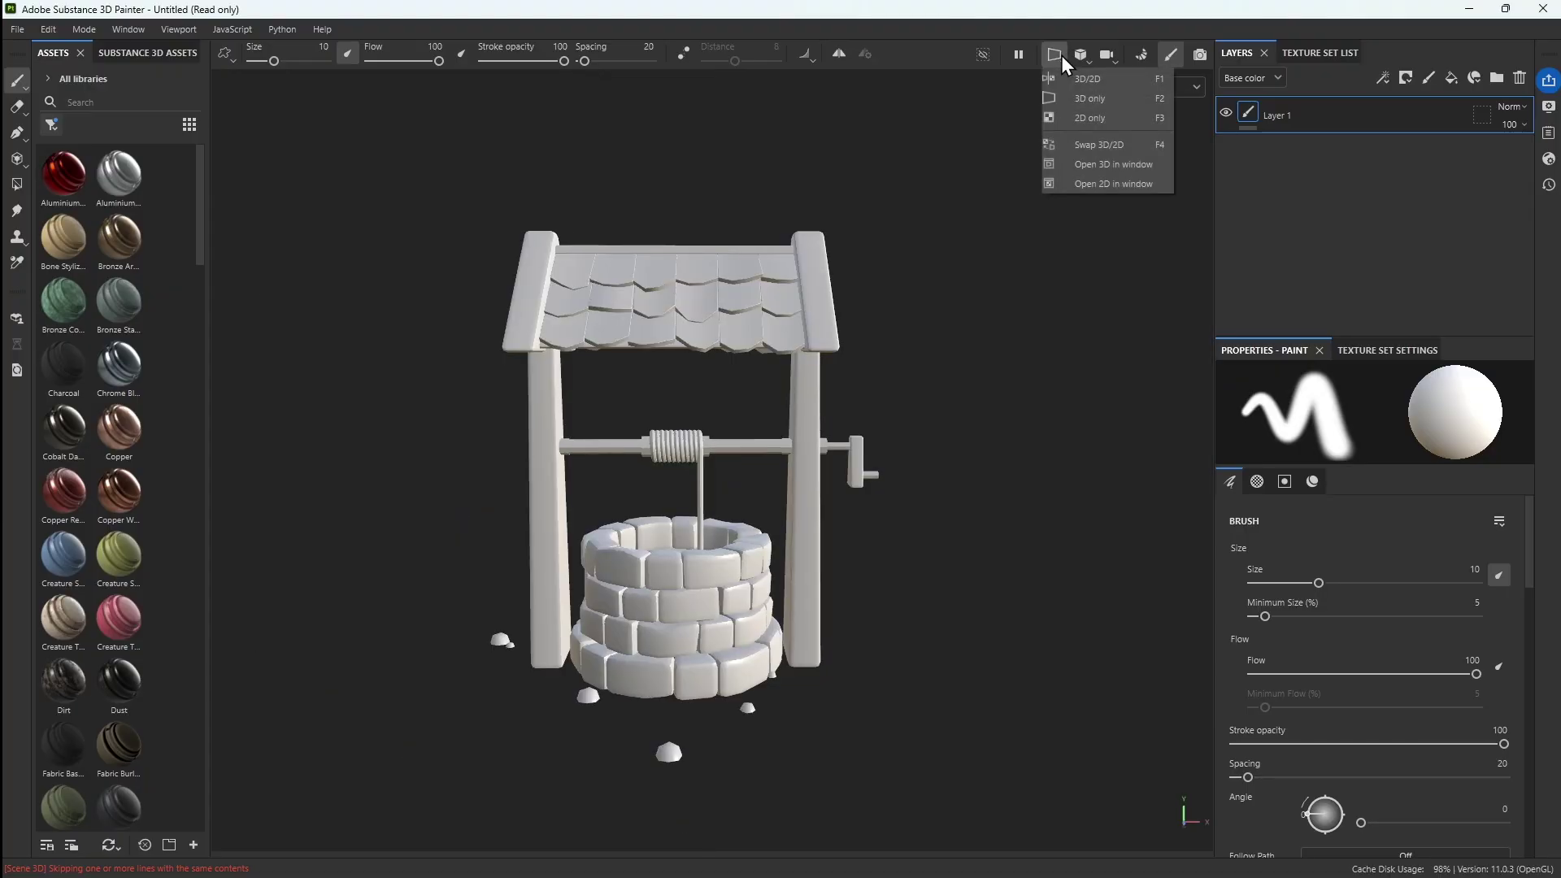
left_click(1092, 114)
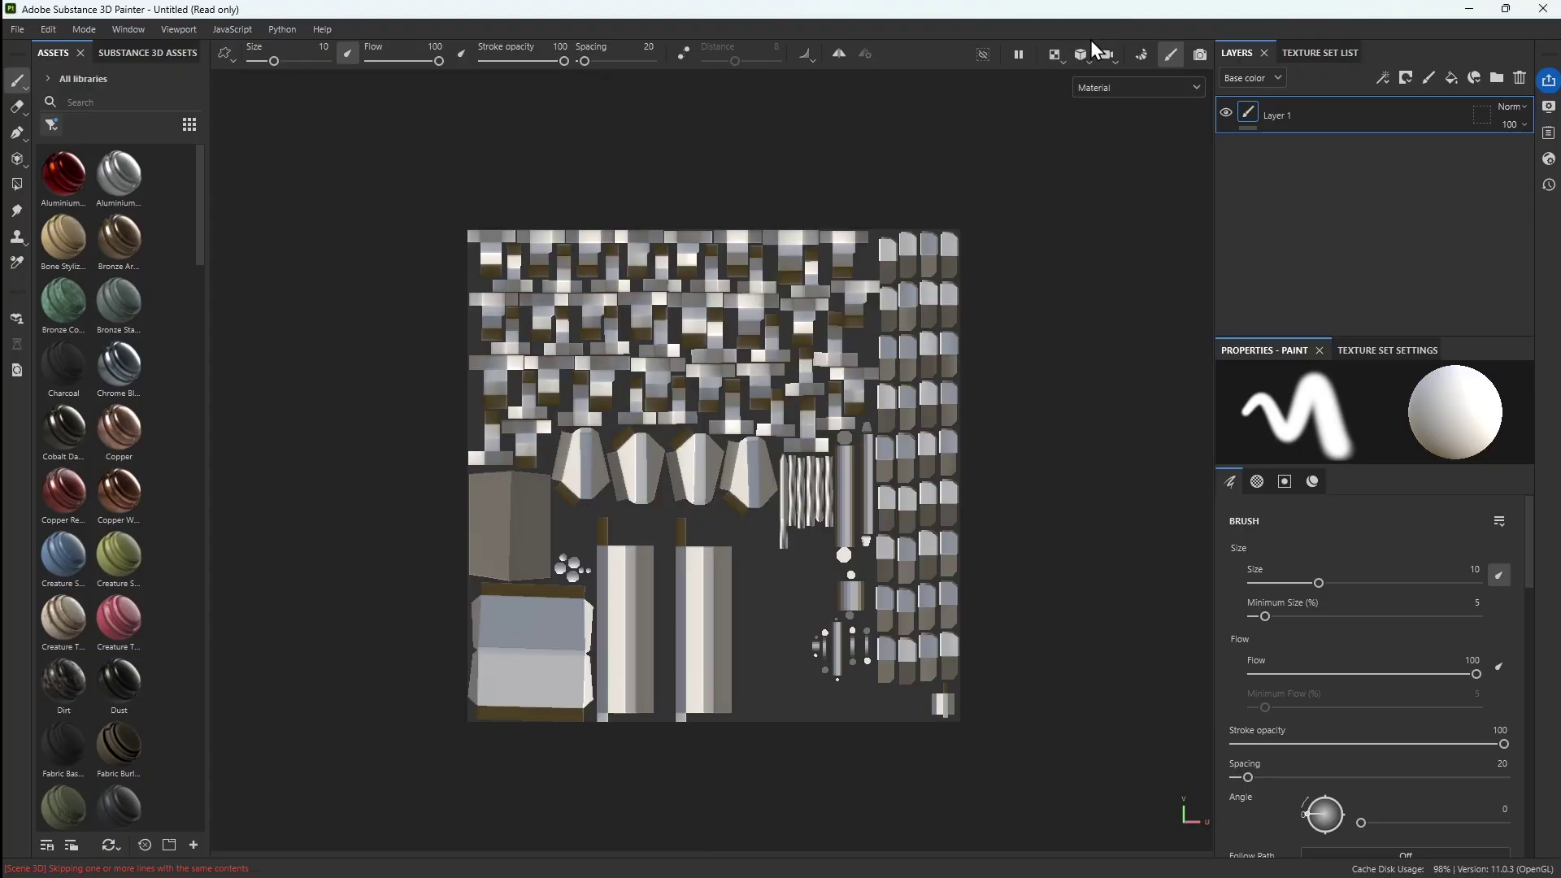
left_click(1055, 55)
left_click(1085, 81)
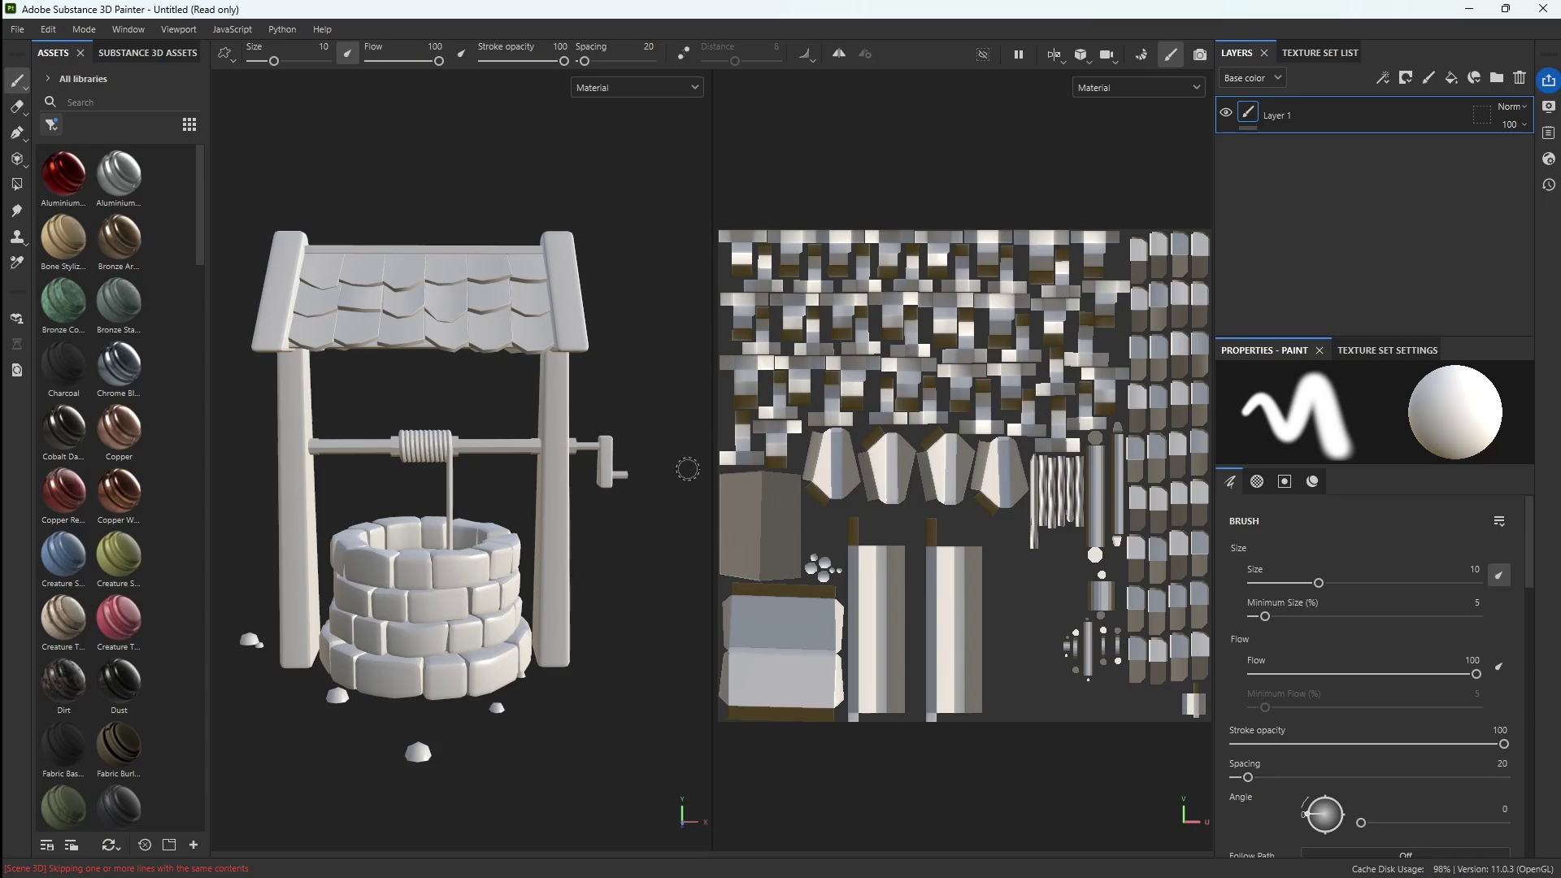
Enter mesh map baking mode and set the output size in the common settings to 4096
key("shift")
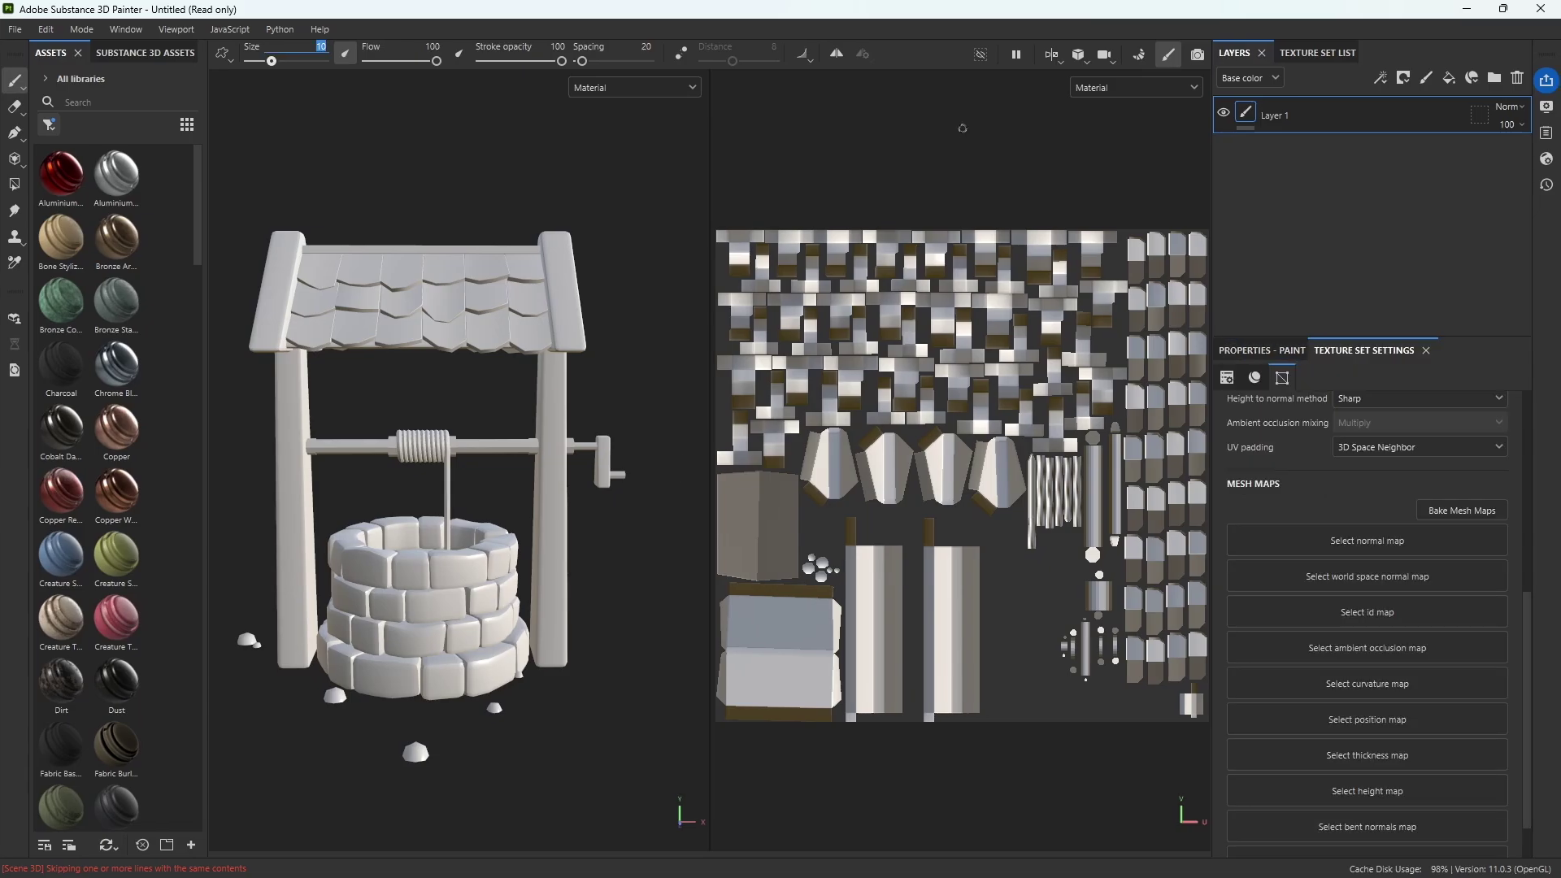
left_click(1268, 356)
left_click(1388, 361)
left_click(1141, 55)
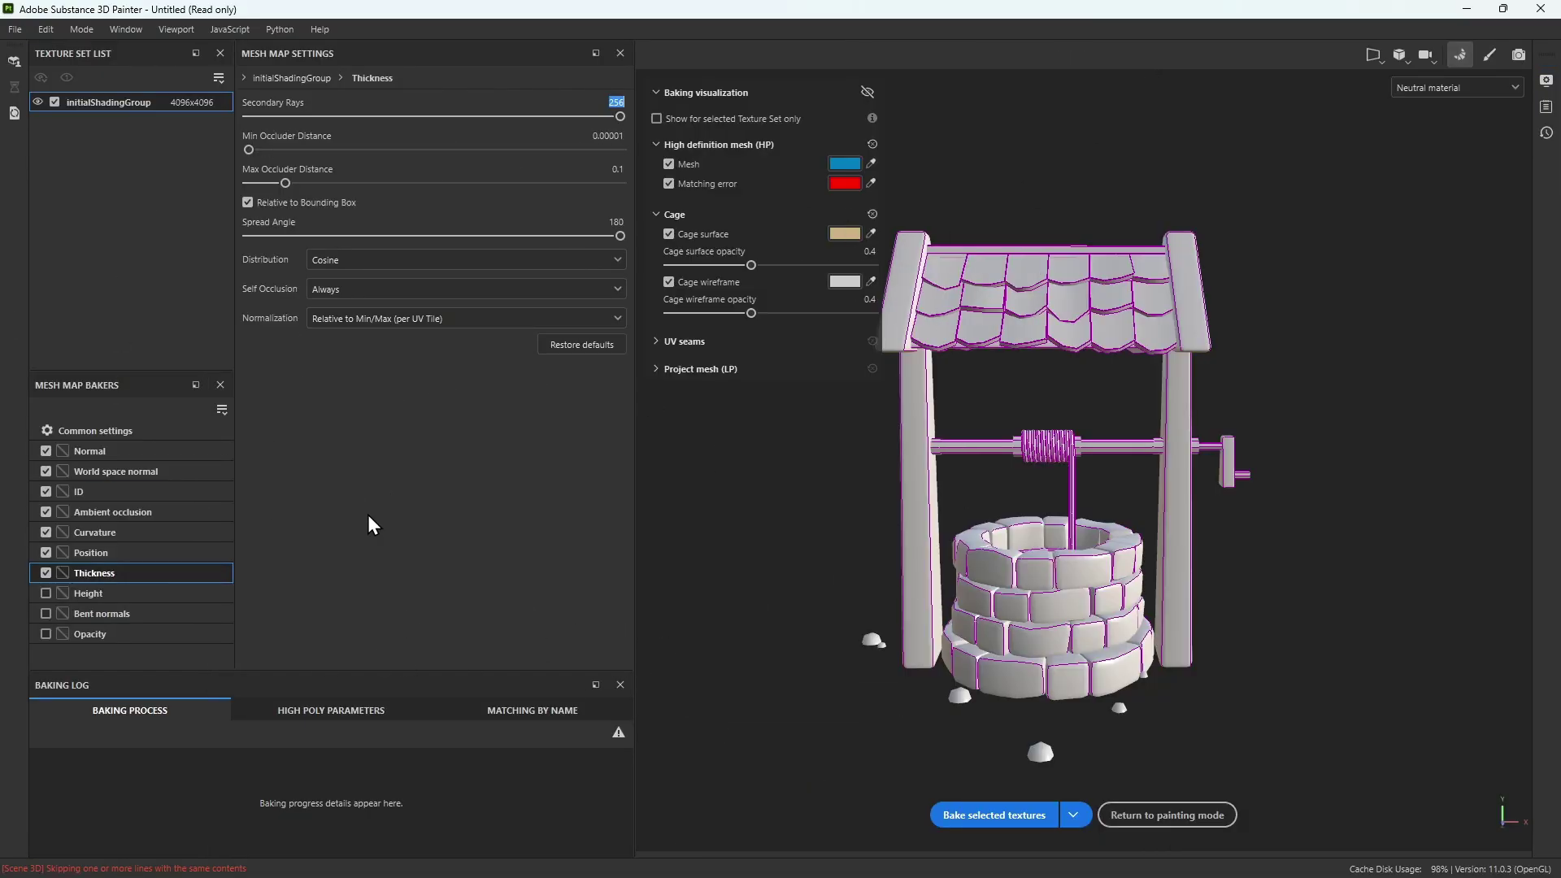
left_click(123, 431)
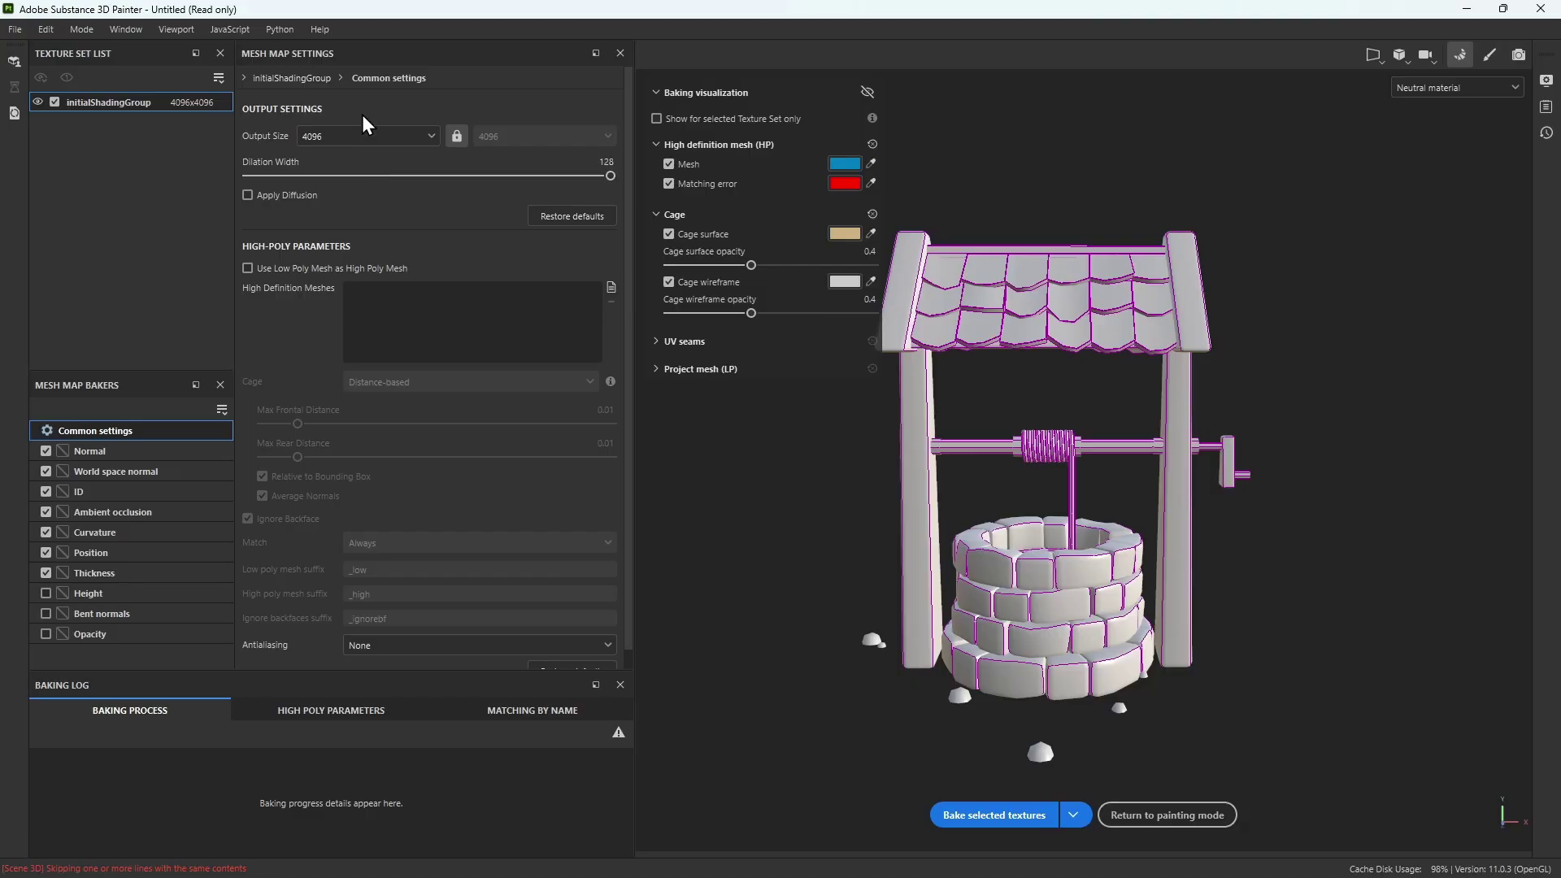
left_click(333, 137)
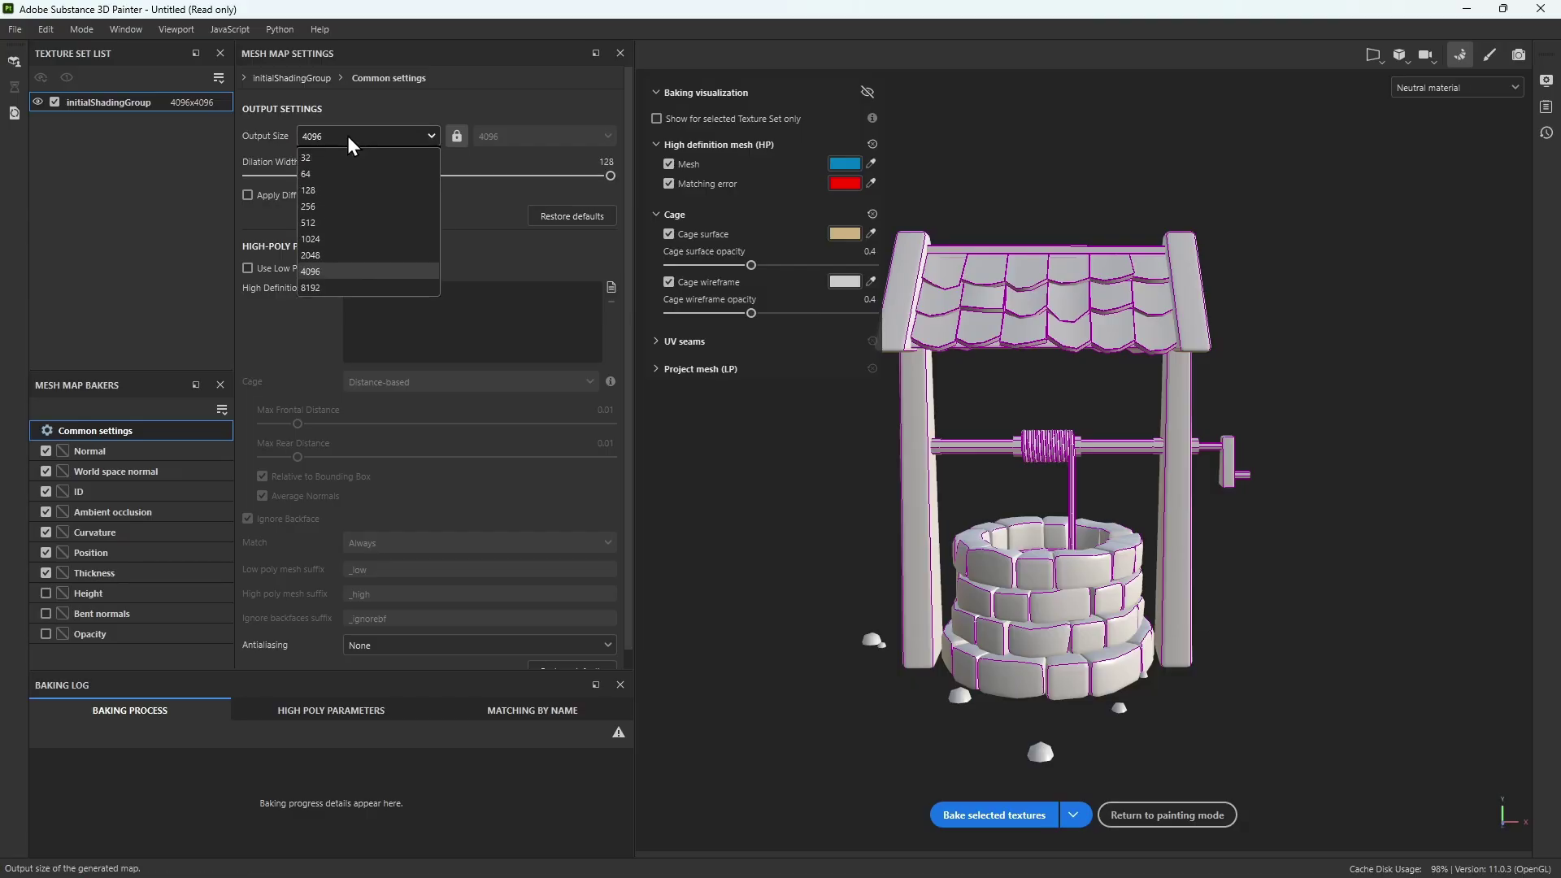
left_click(321, 271)
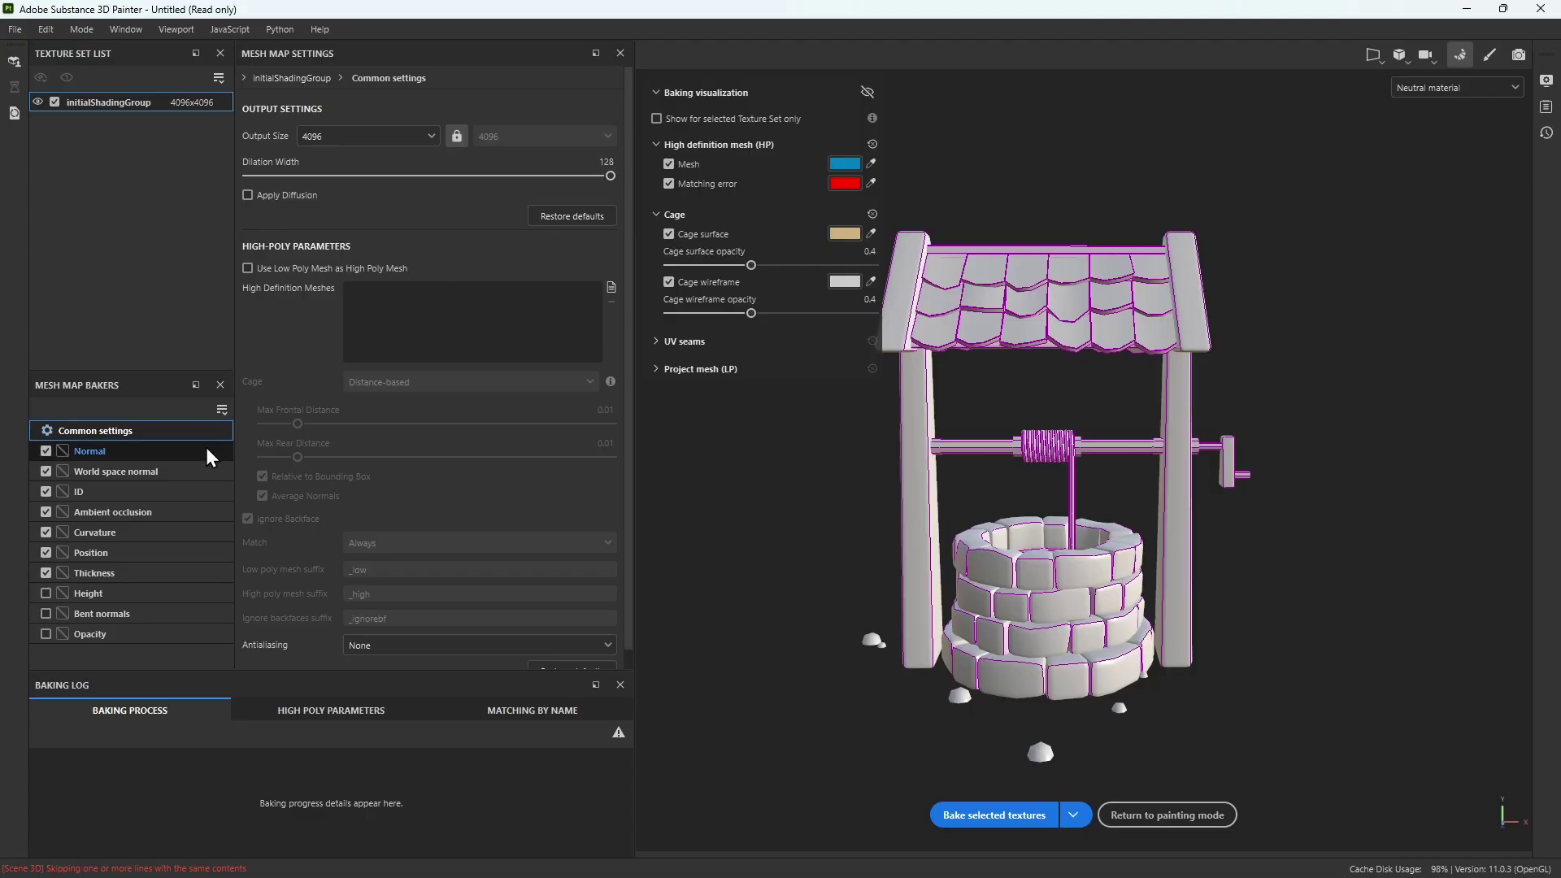
Set Secondary Rays to 256 for the ambient occlusion, curvature and thickness bakers
left_click(157, 514)
left_click_drag(386, 117, 689, 132)
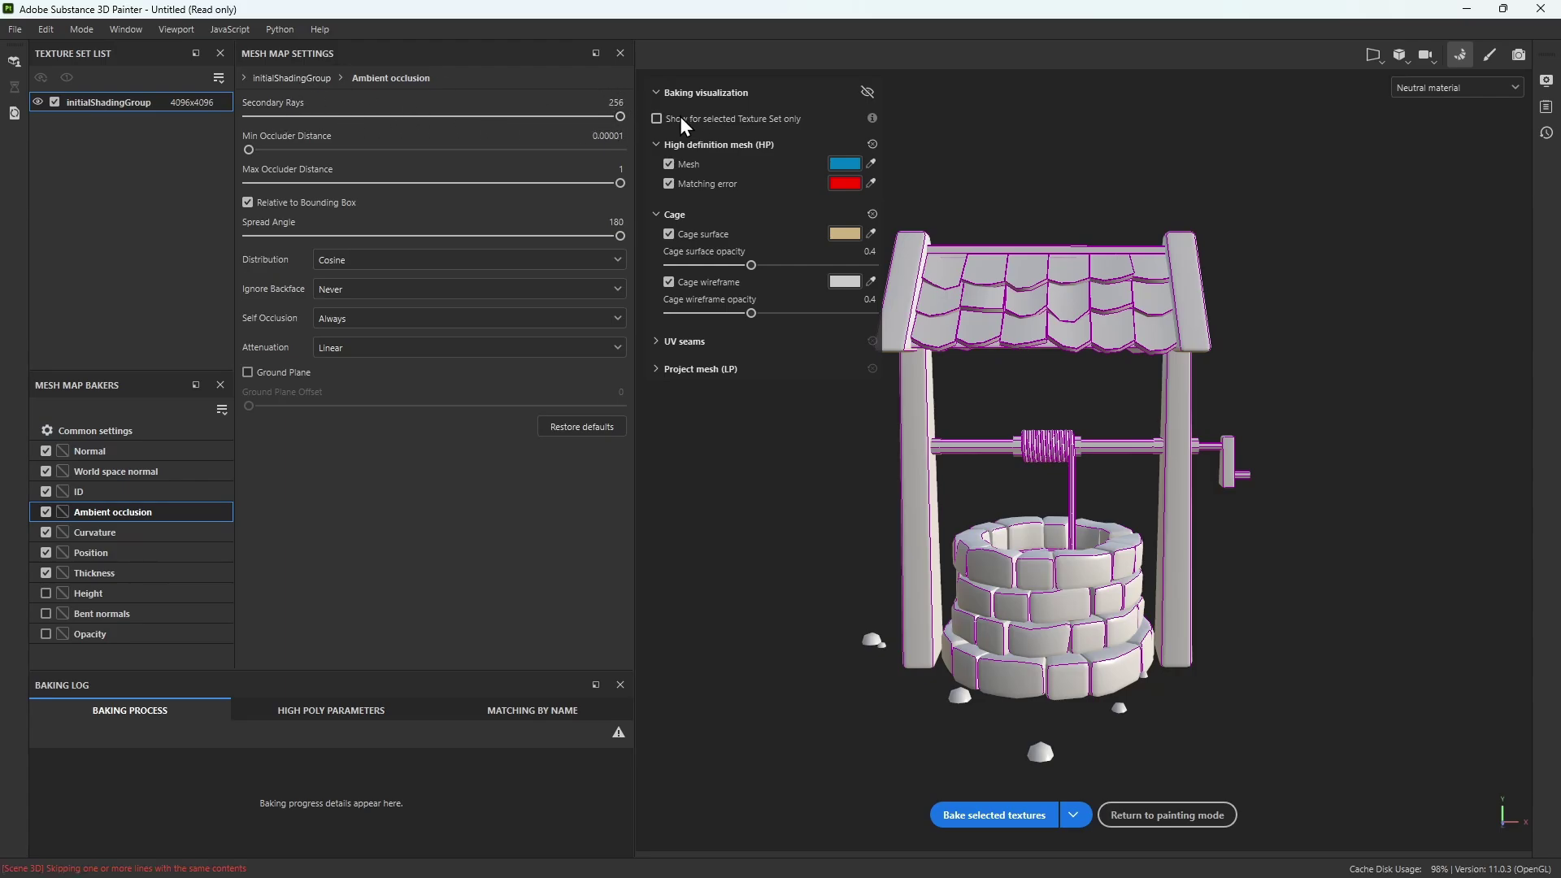
left_click(125, 542)
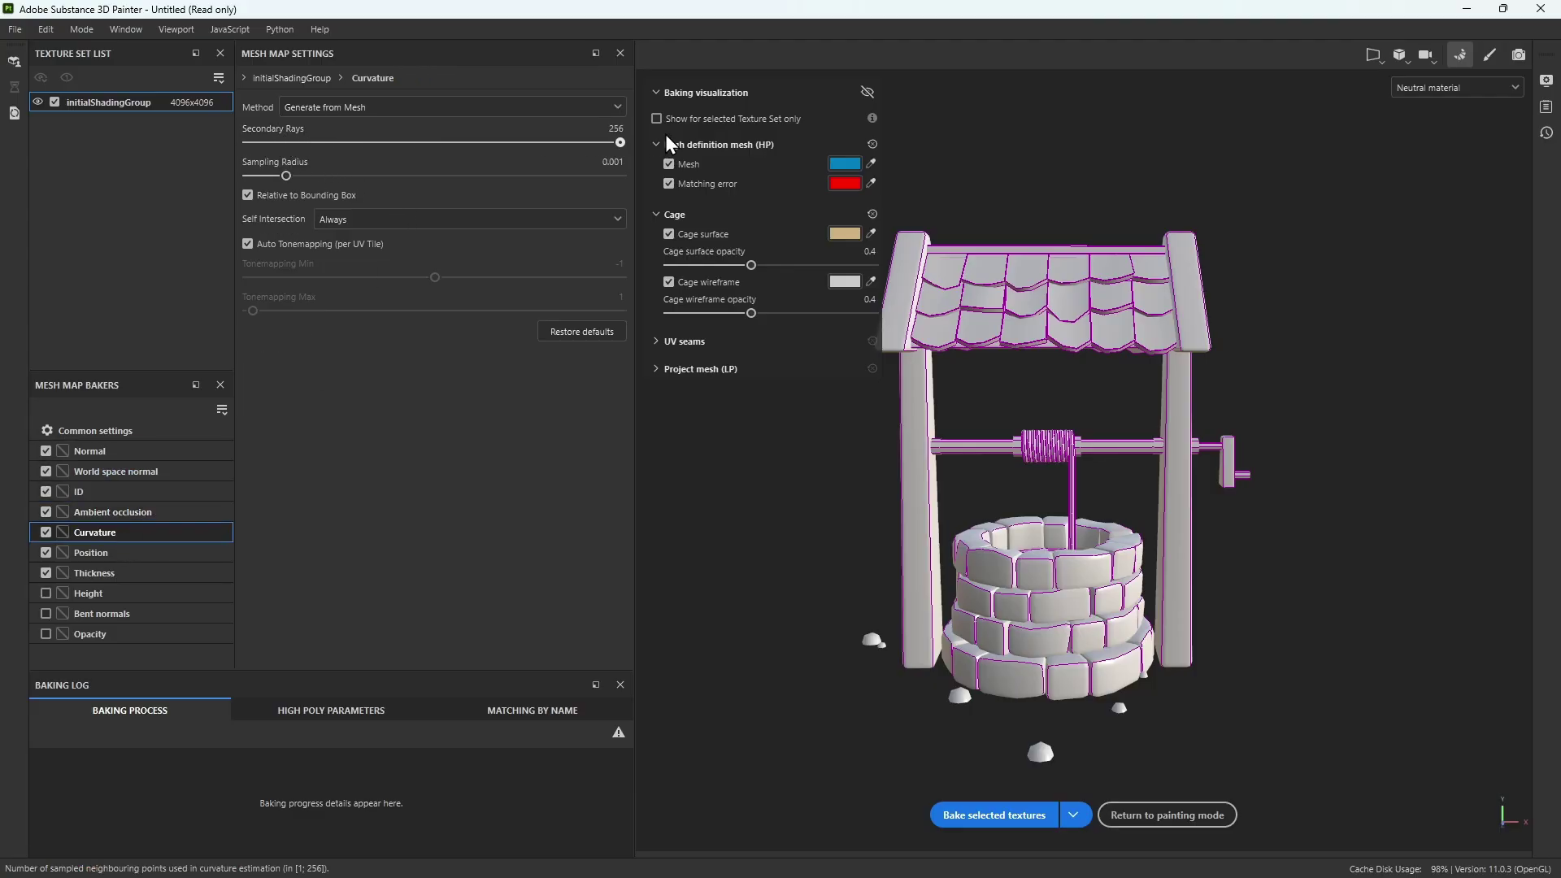
left_click(115, 575)
left_click(349, 116)
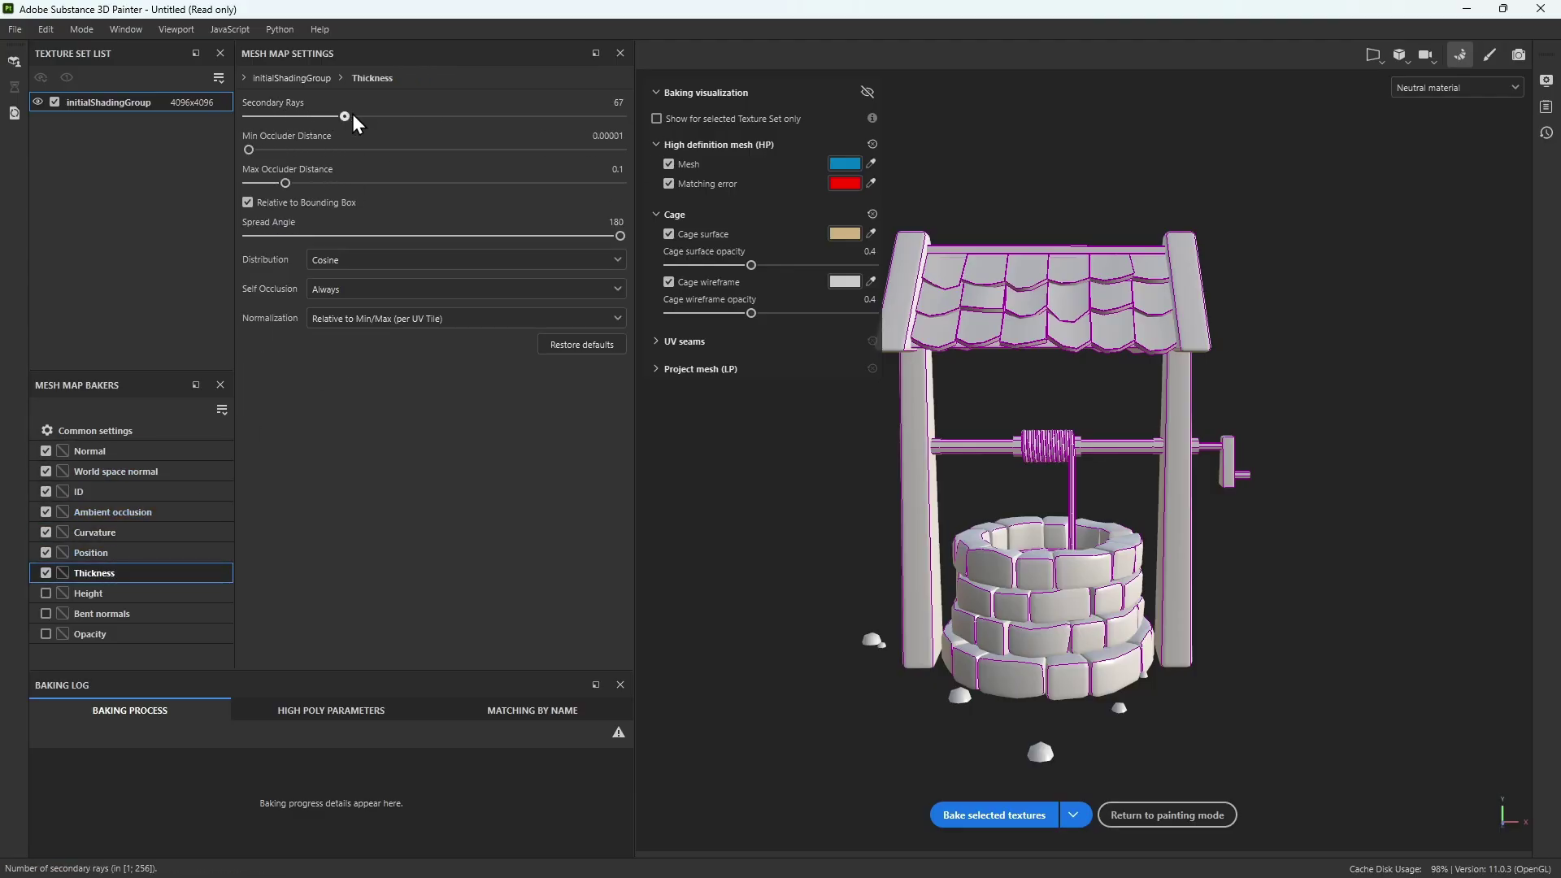
left_click_drag(354, 117, 706, 132)
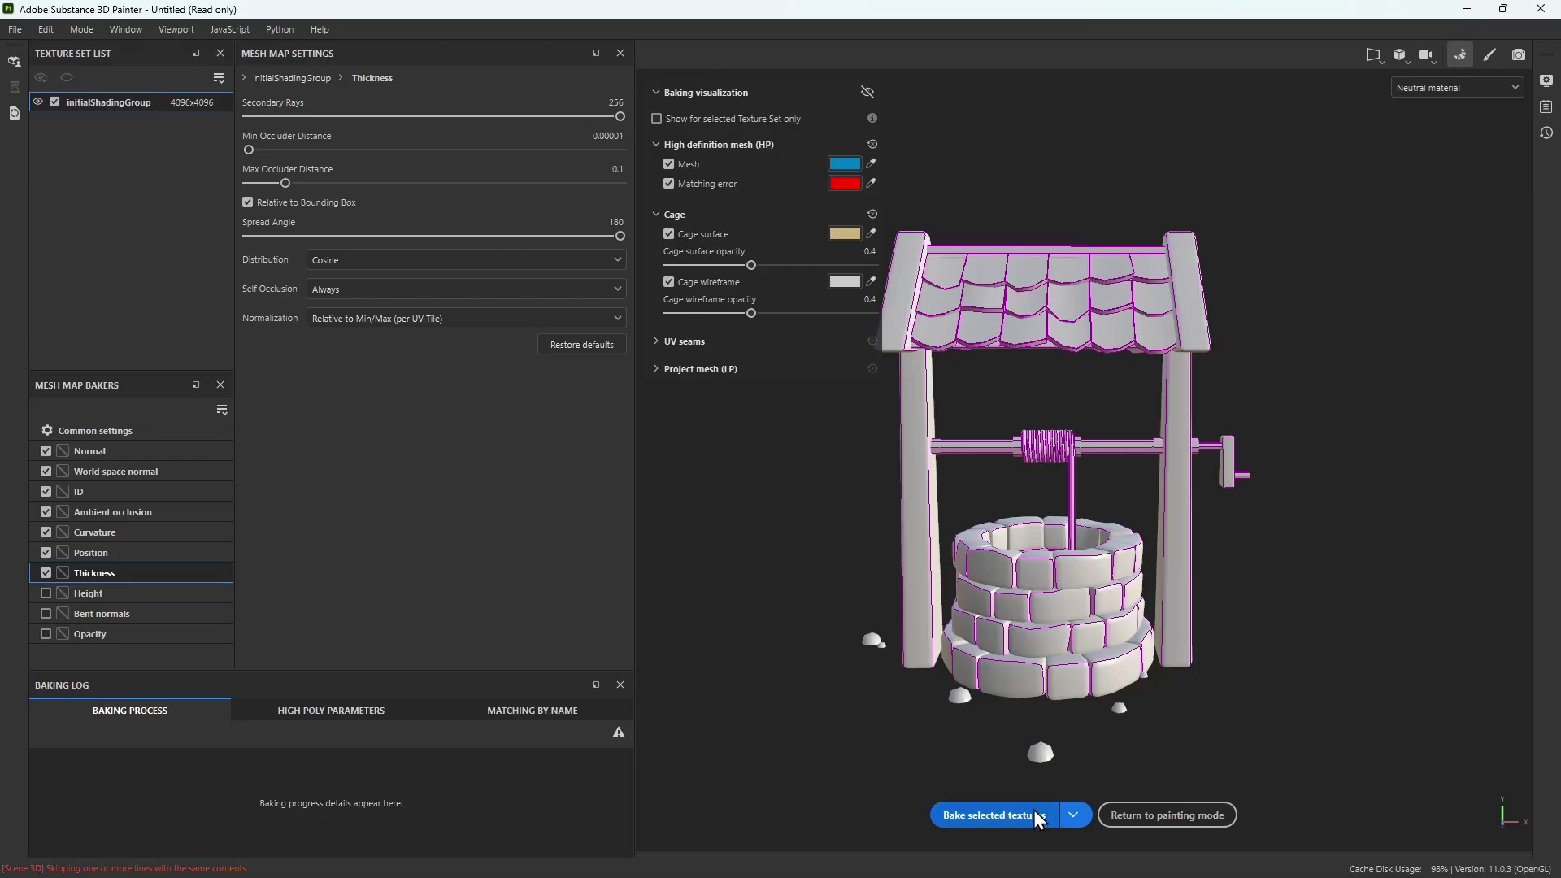
Bake the selected mesh maps, return to painting mode and rotate the environment lighting to inspect the well
left_click(1014, 821)
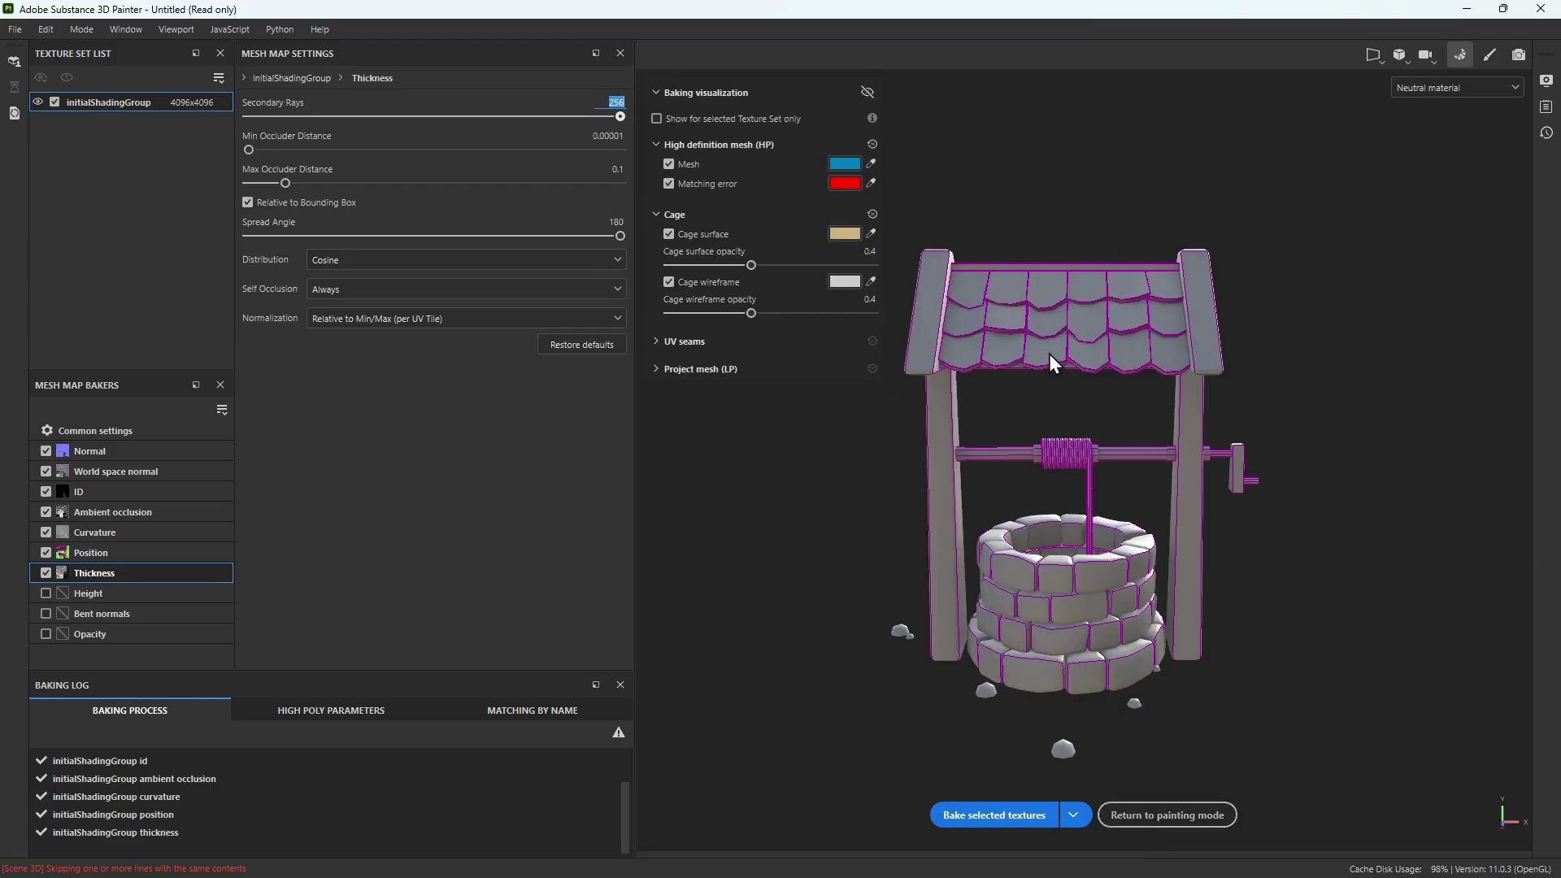
left_click(1171, 823)
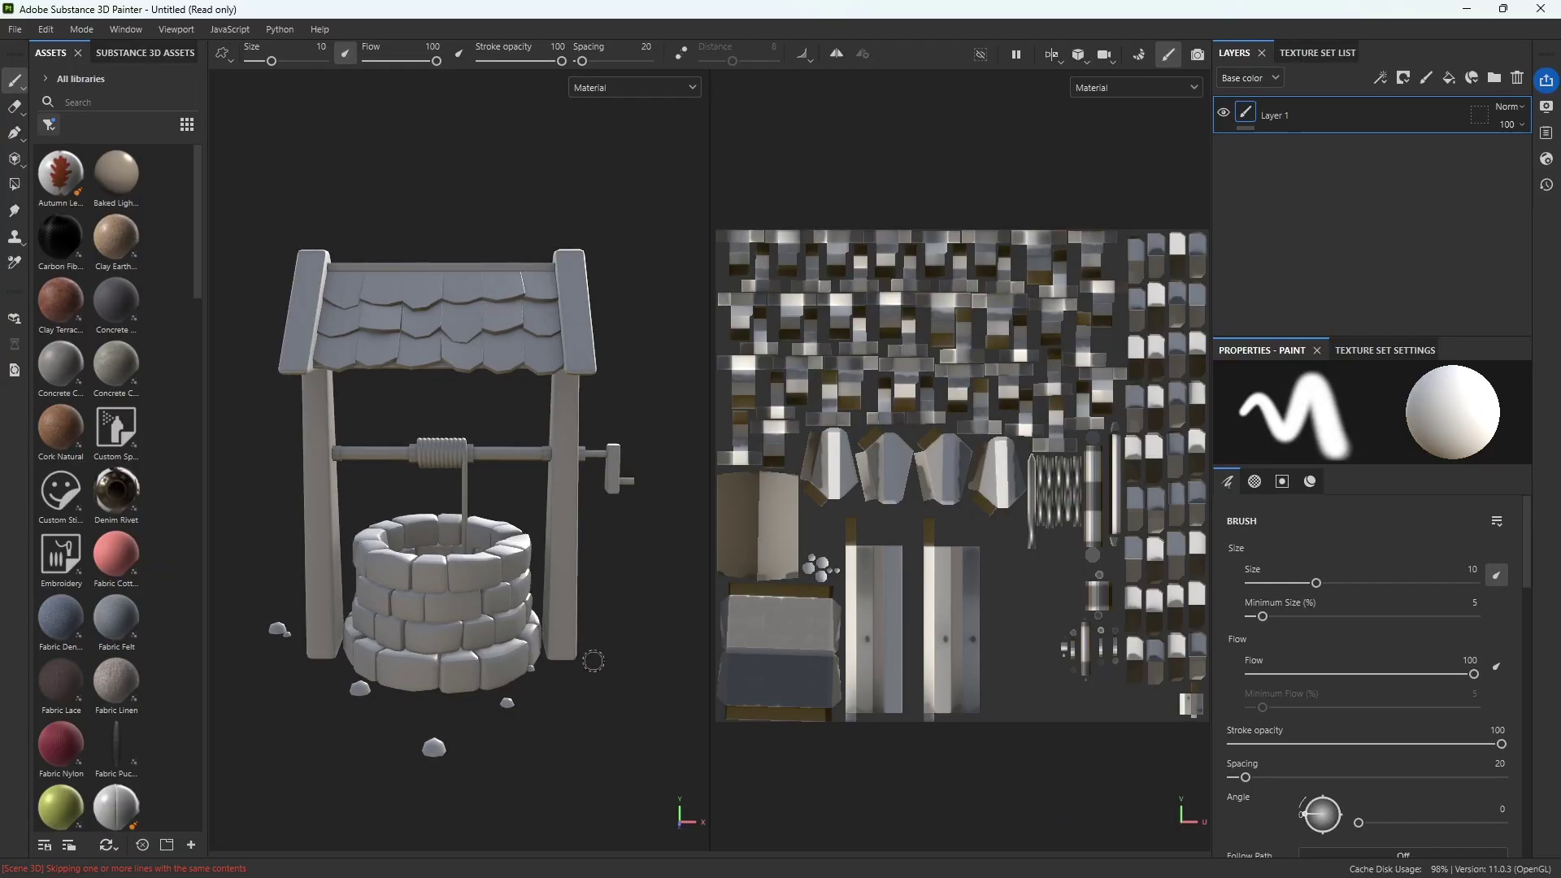
mouse_move(593, 660)
right_mouse_down("shift")
mouse_move(350, 645)
mouse_move(592, 621)
mouse_move(431, 612)
mouse_move(503, 623)
right_mouse_up("shift")
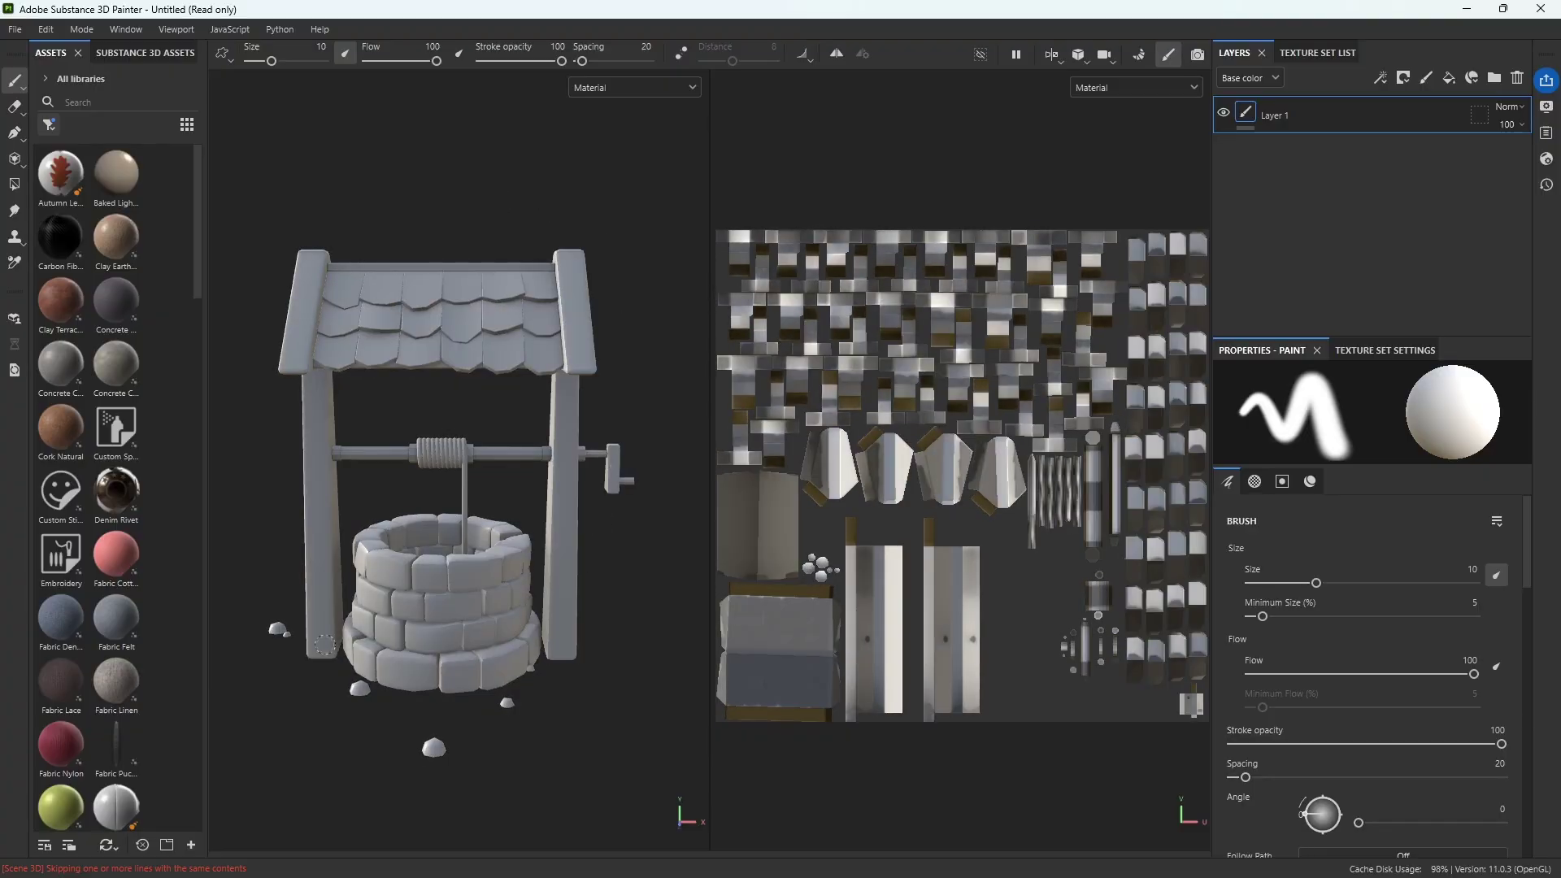
left_click_drag(502, 624, 570, 572, "alt")
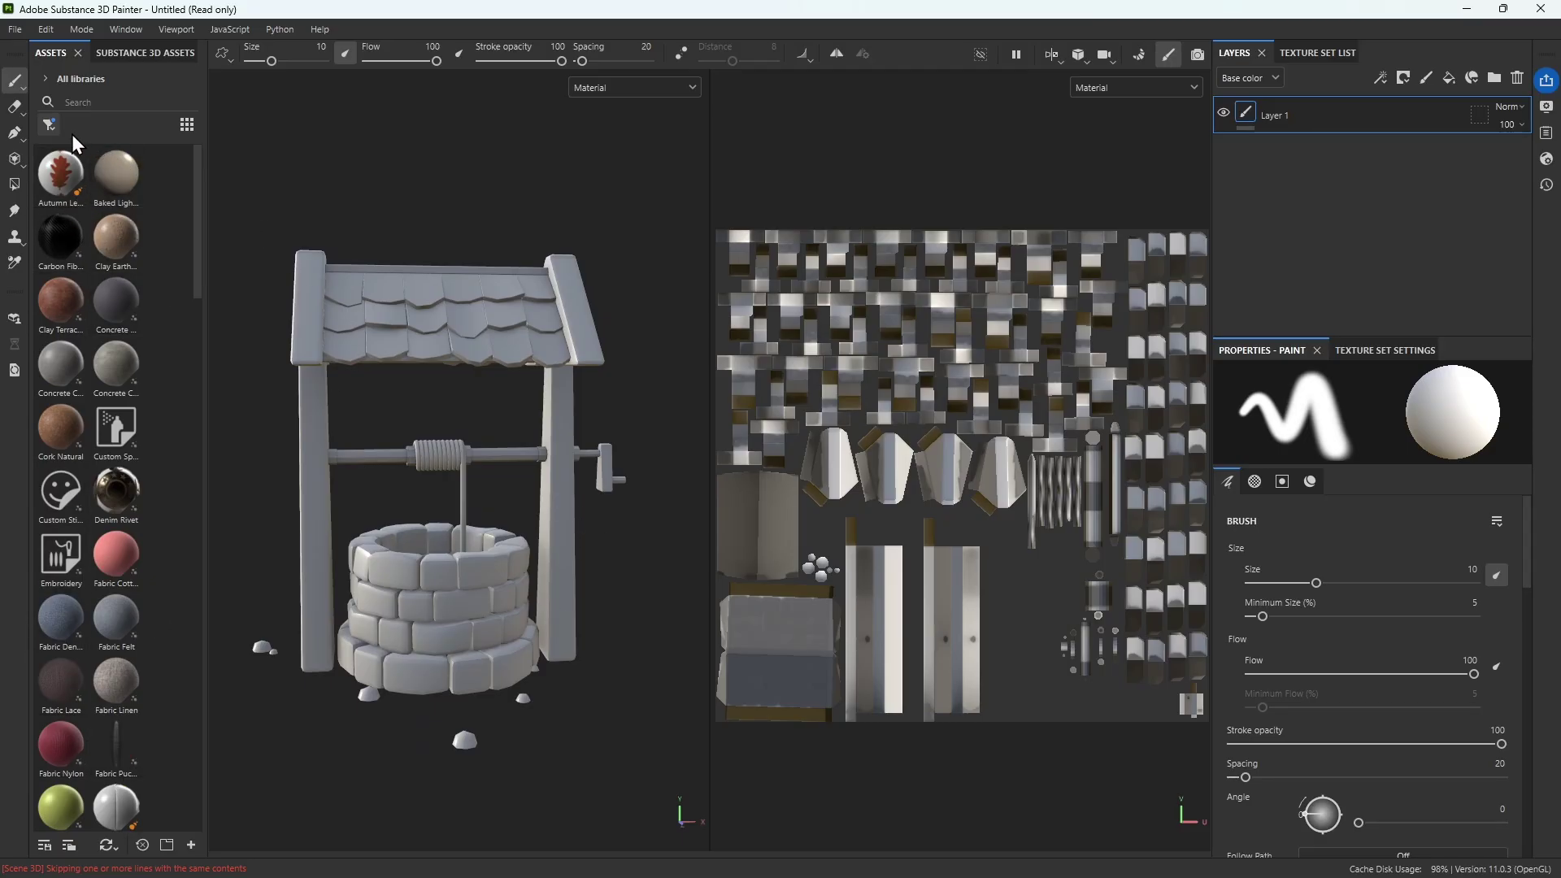
Filter the asset library to show only smart materials
left_click(50, 126)
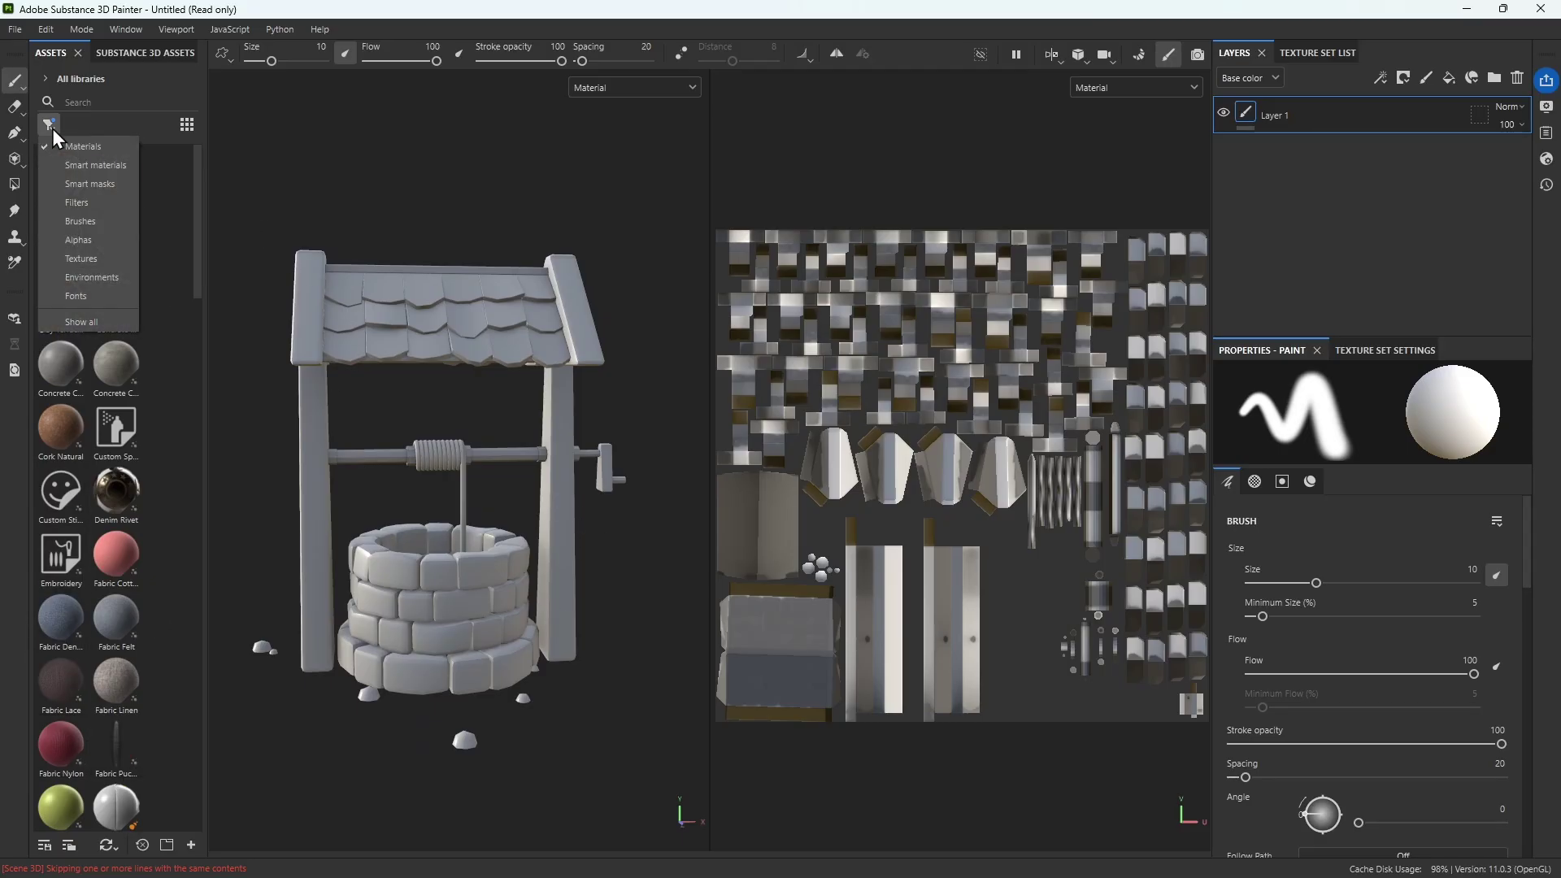
left_click(120, 167)
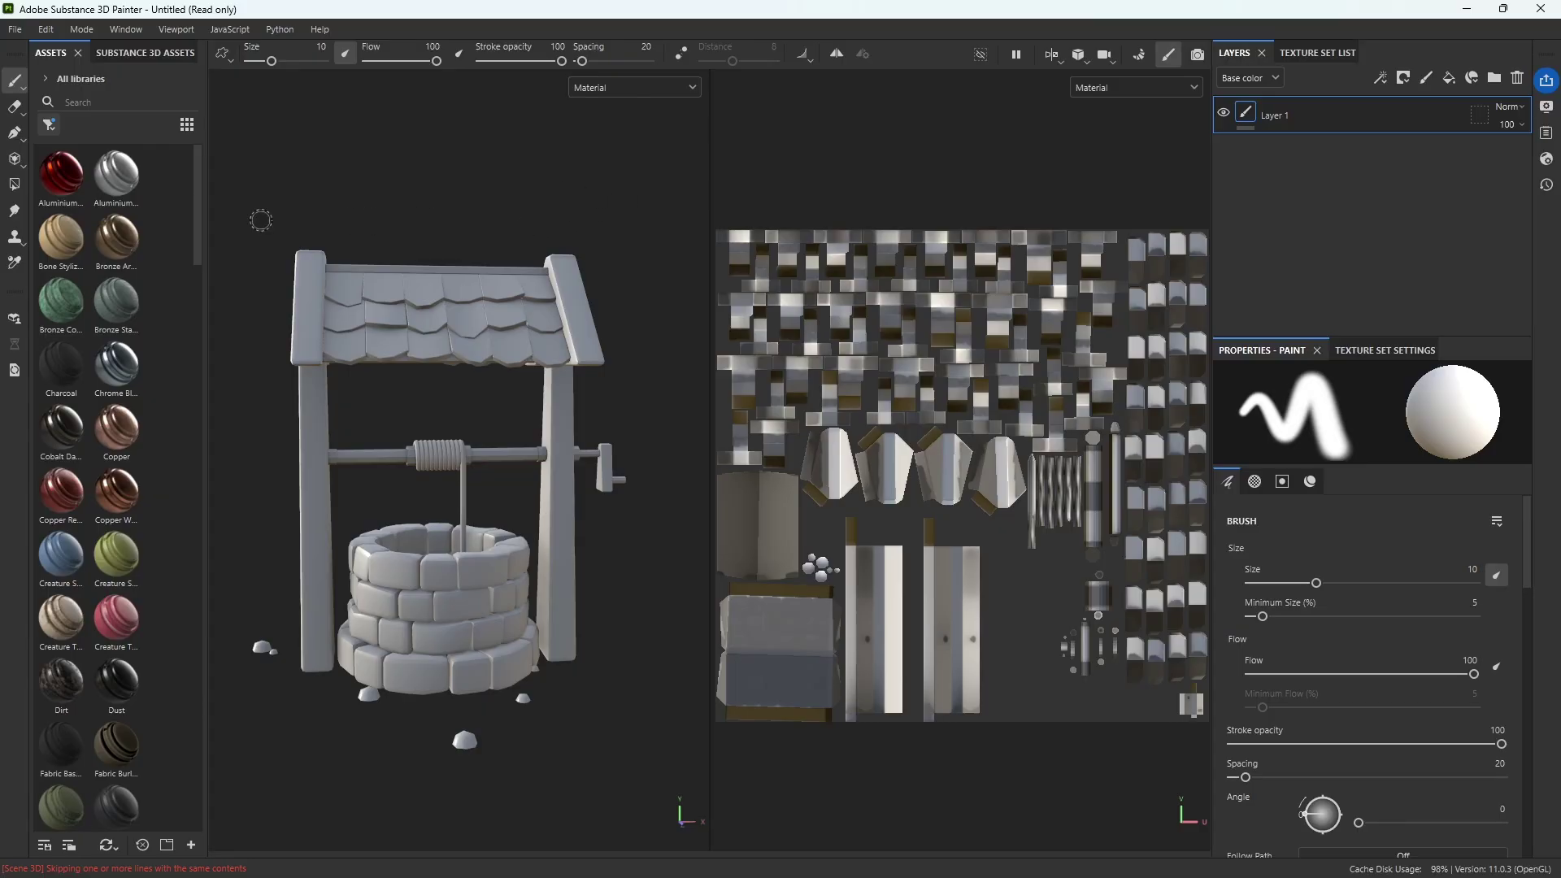
Search the smart material library for "wood"
left_click(91, 101)
type("wood")
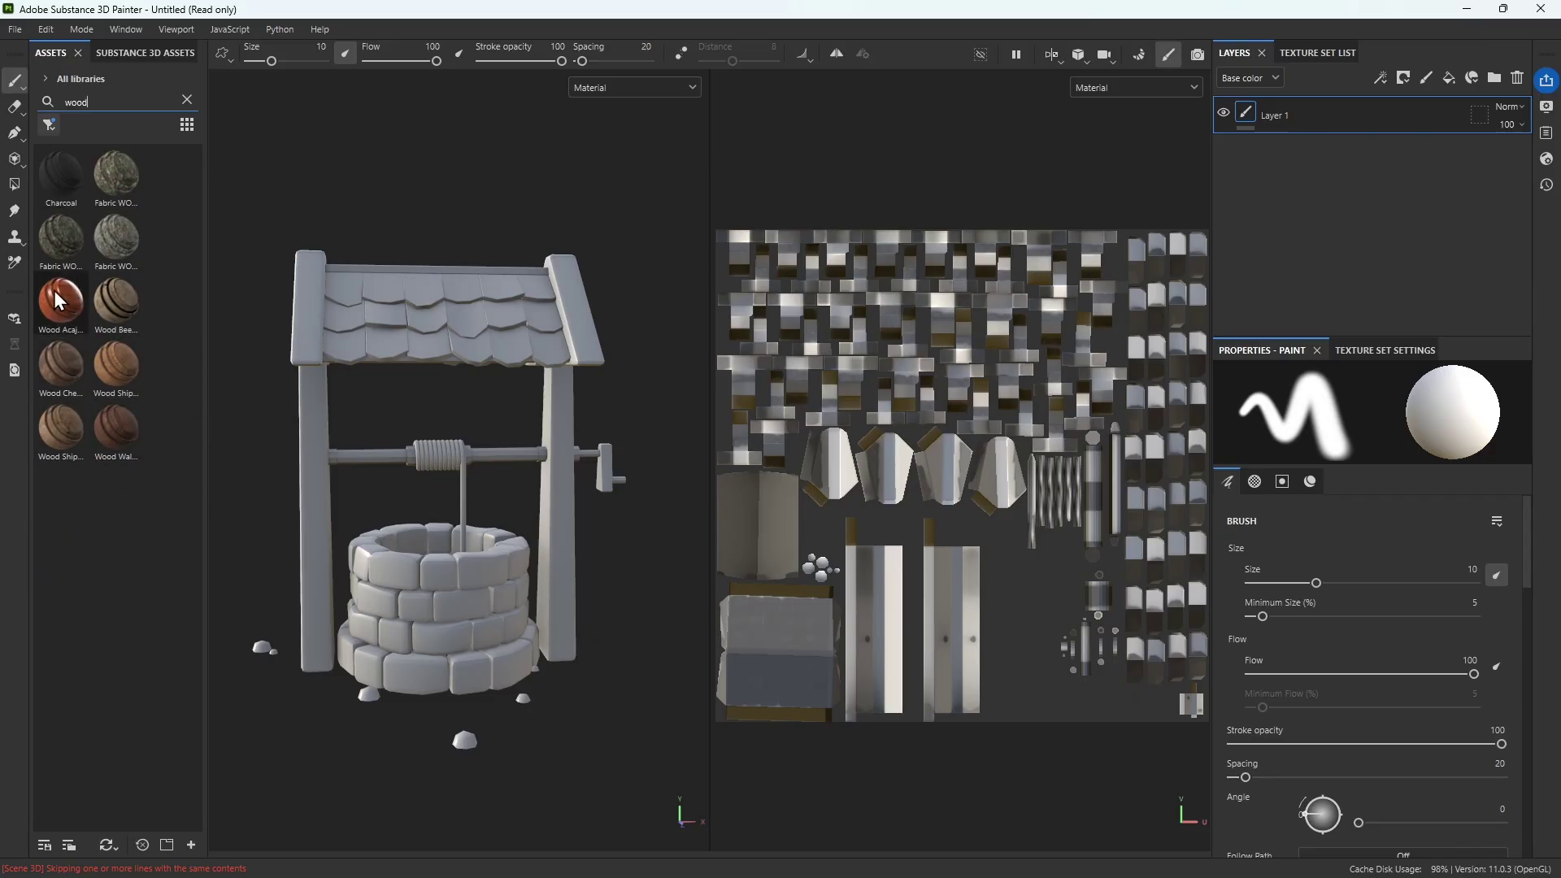
Try the Wood Acajou smart material on the well, inspect it up close and undo it
mouse_move(61, 302)
left_mouse_down()
mouse_move(214, 314)
mouse_move(310, 444)
left_mouse_up()
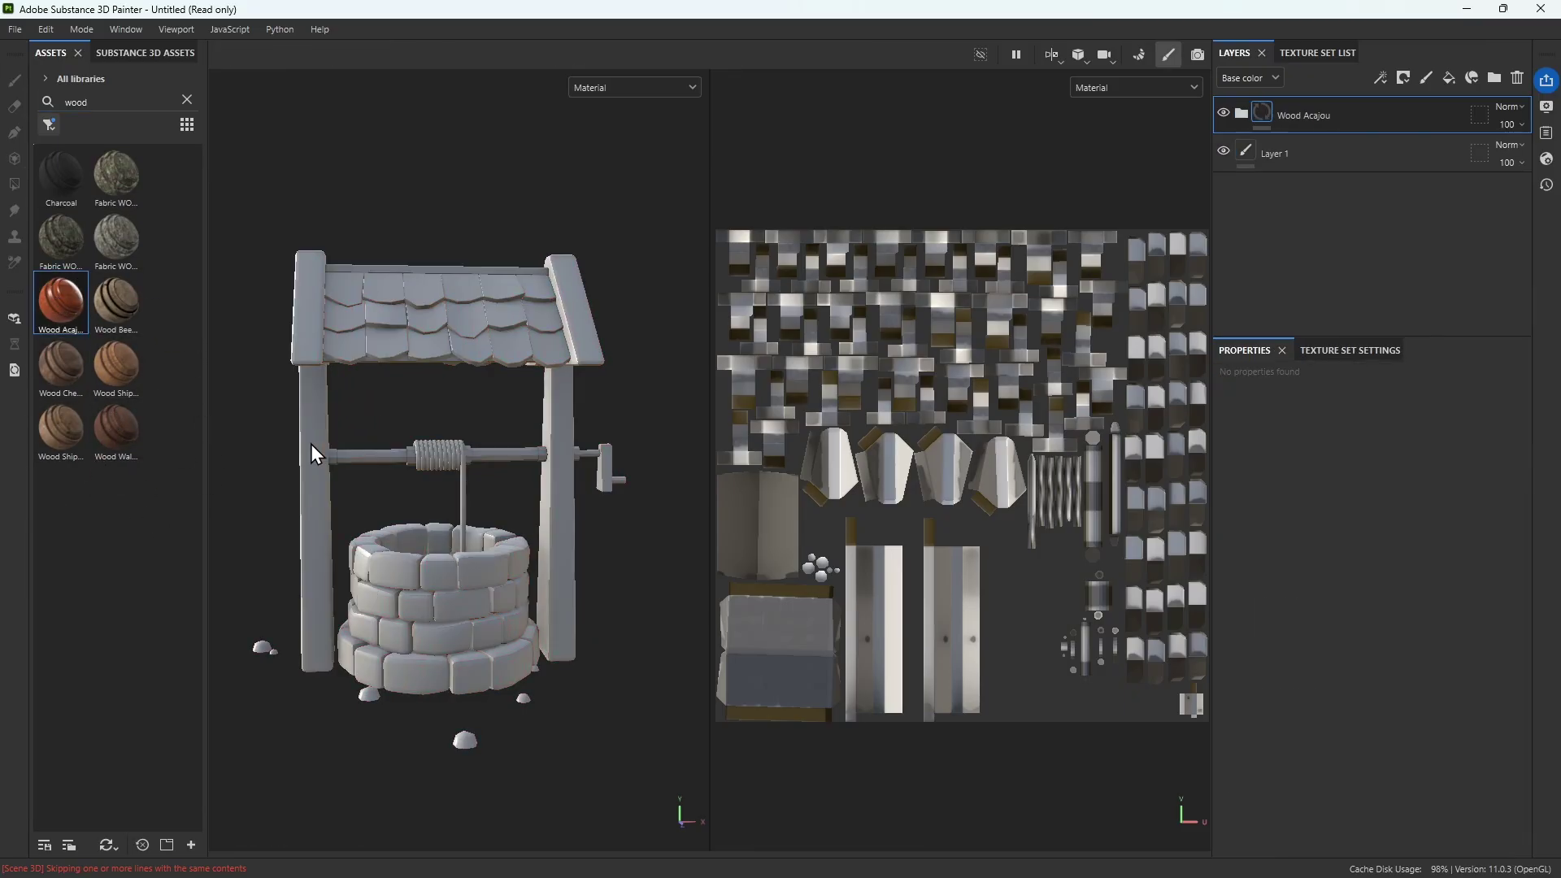
scroll(325, 476, "up", 2)
scroll(329, 477, "up", 5)
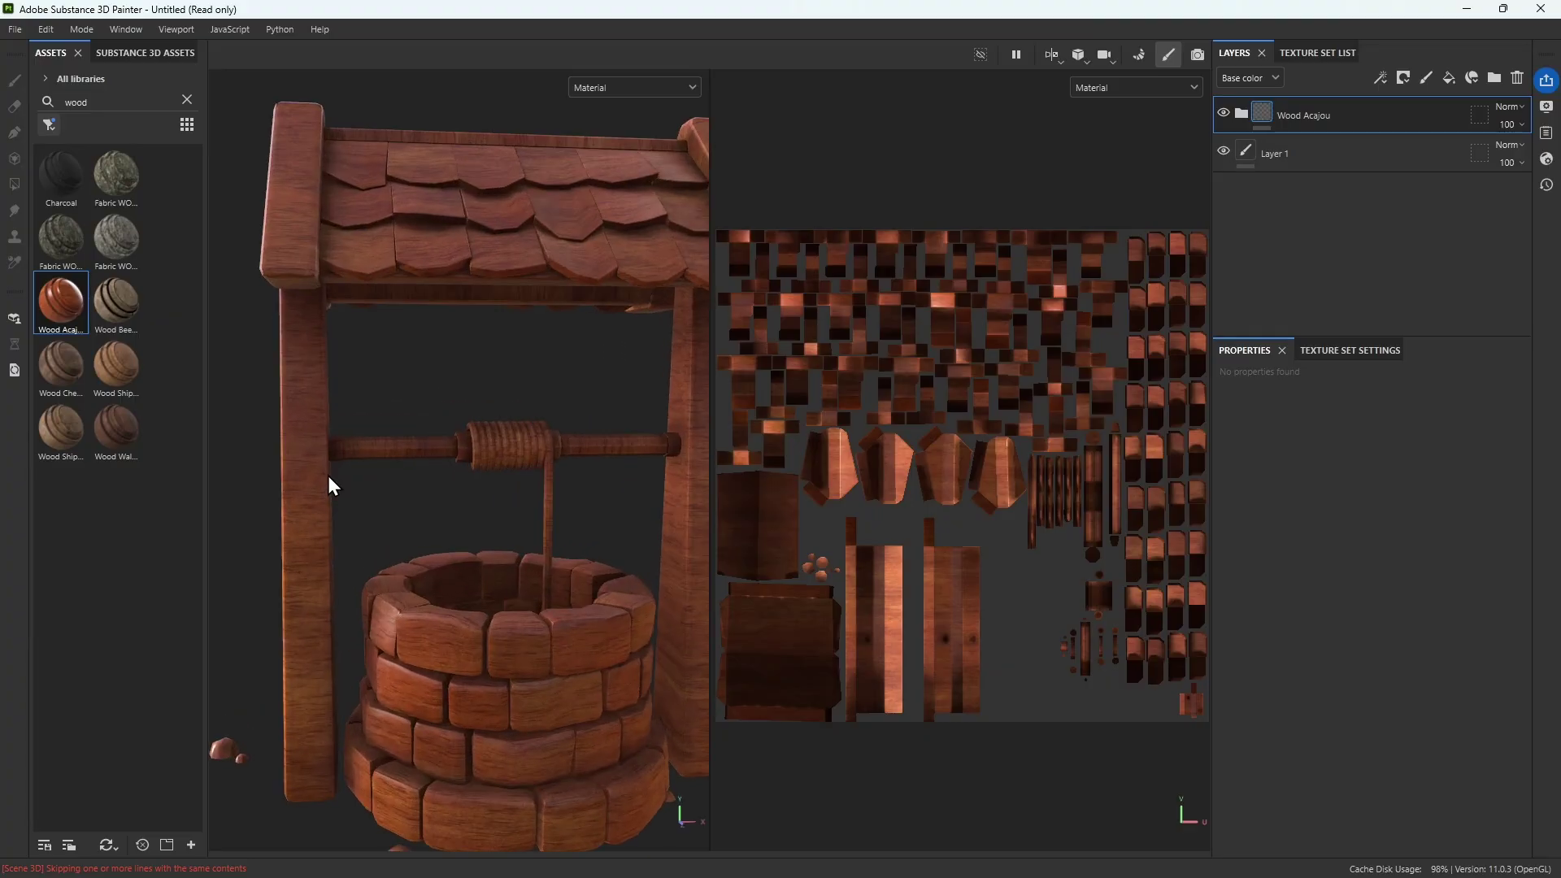
scroll(335, 495, "down", 5)
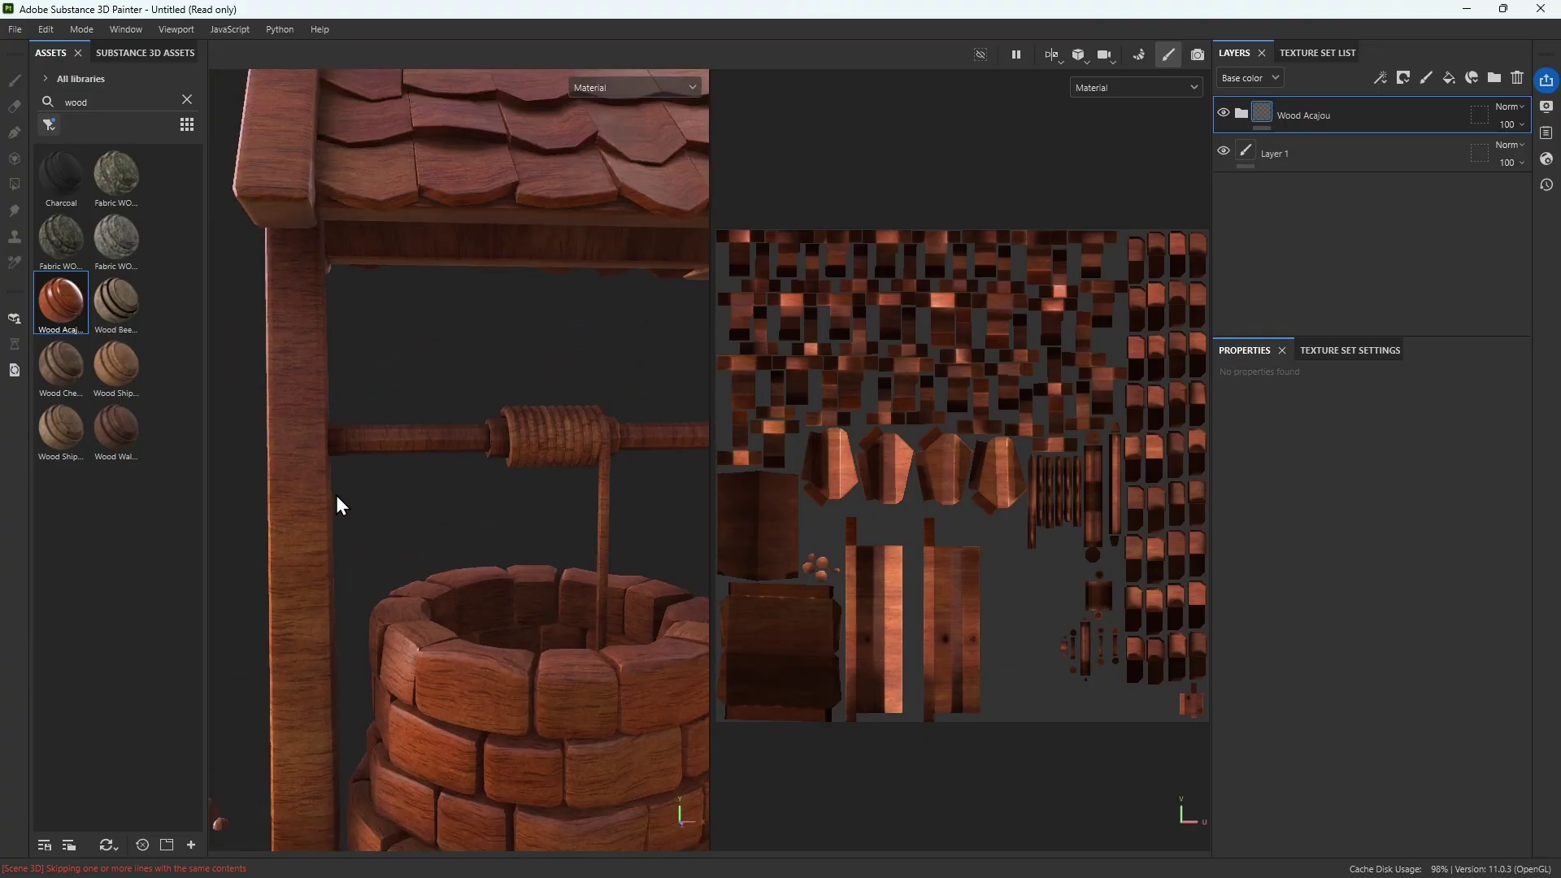
key("ctrl+z")
Try the Wood Ship Hull Nordic smart material on the well, inspect the surface and undo it
left_click(117, 370)
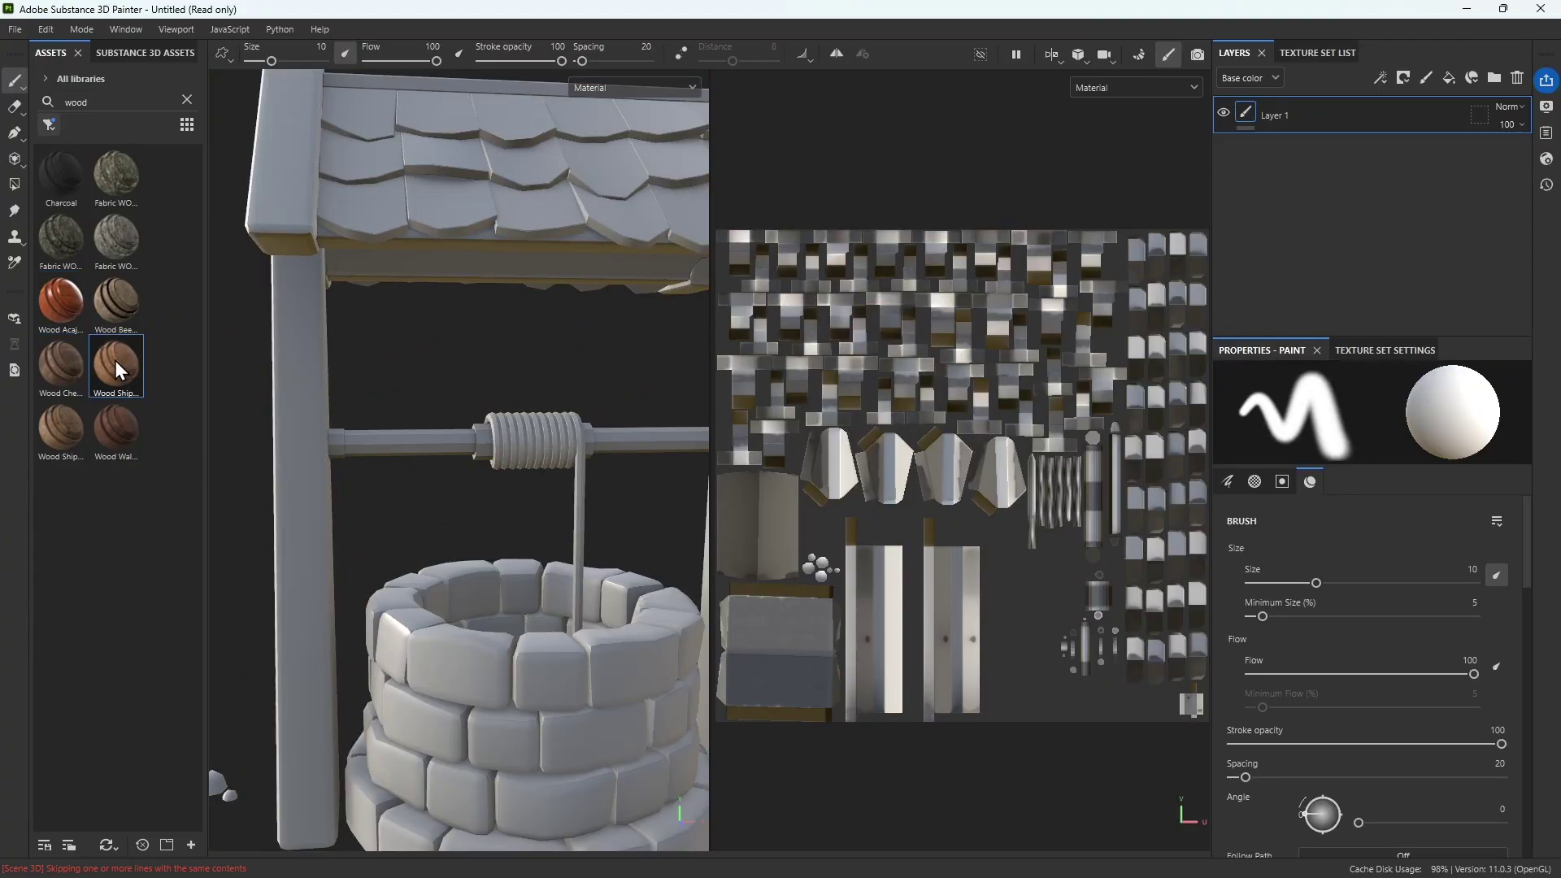
left_click_drag(116, 368, 295, 574)
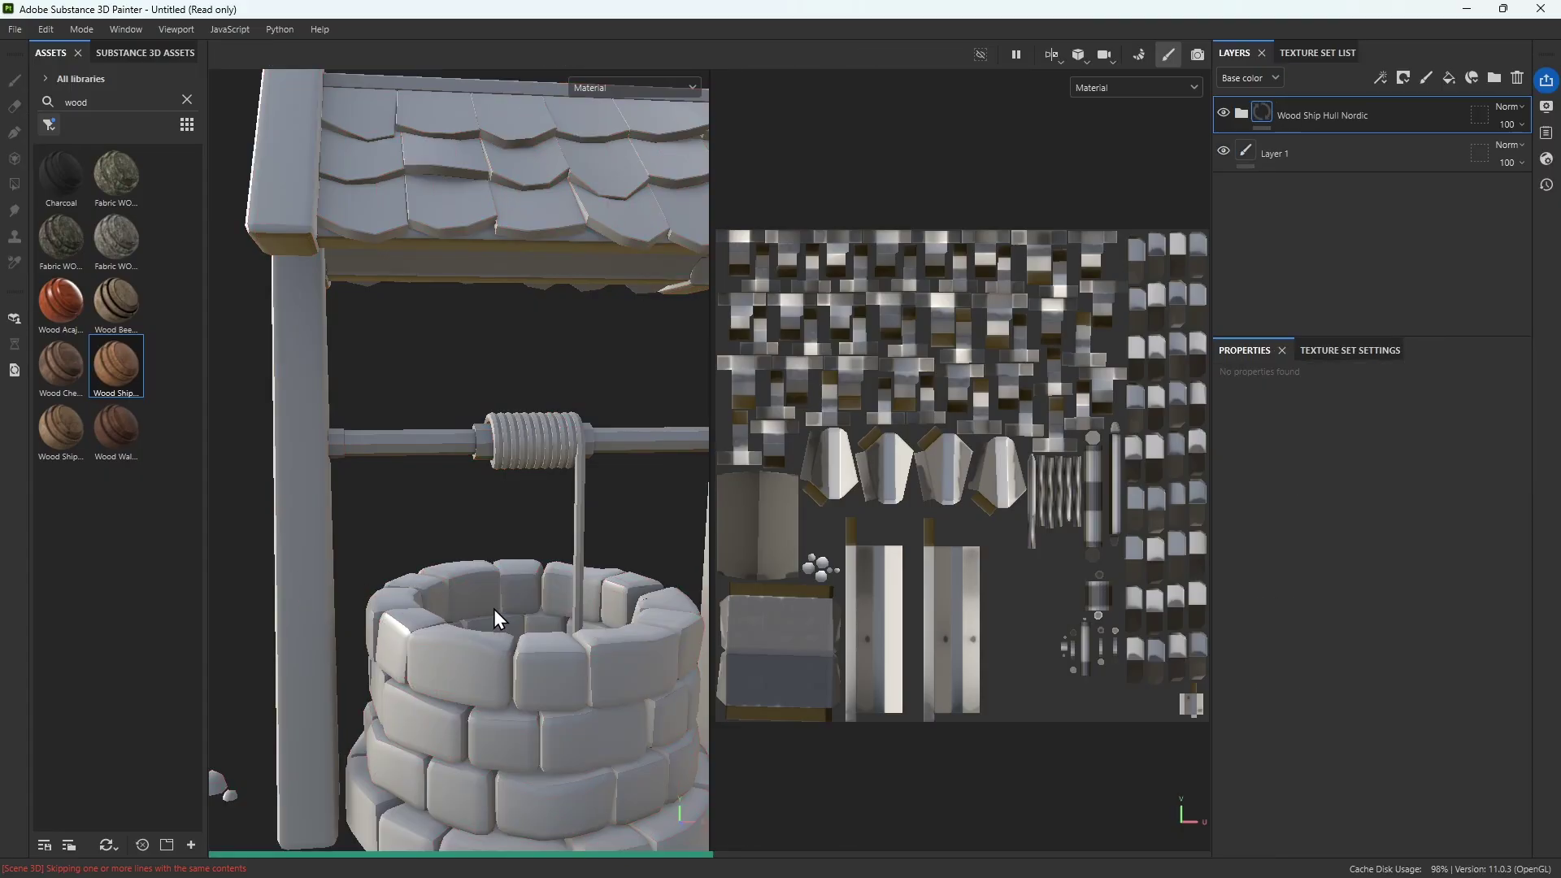
scroll(494, 608, "down", 1)
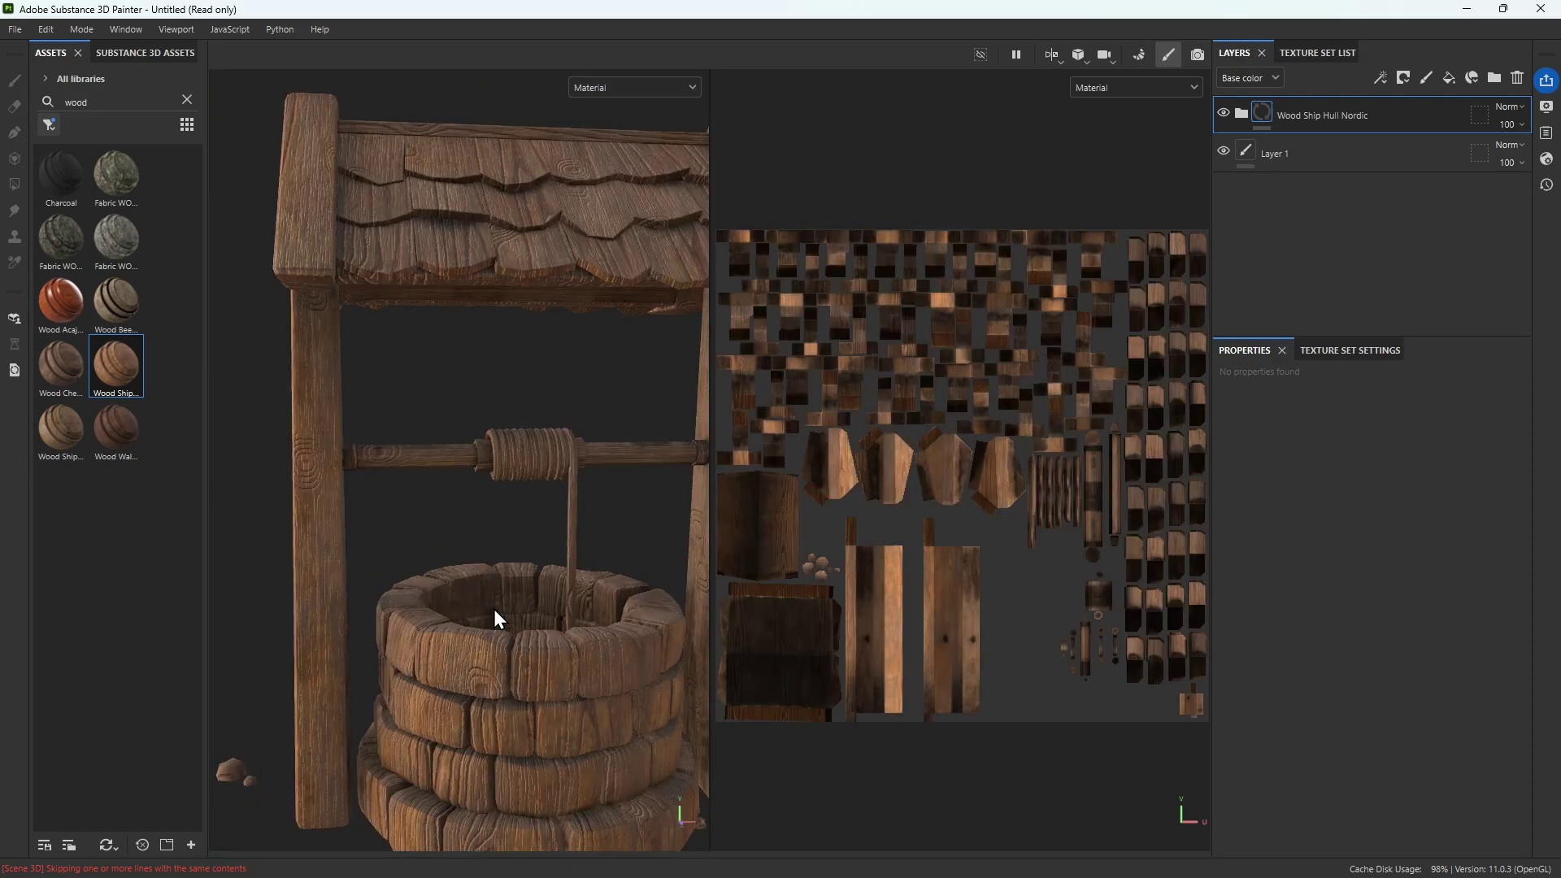
scroll(494, 608, "up", 4)
mouse_move(494, 608)
left_mouse_down("alt")
mouse_move(374, 533)
mouse_move(389, 593)
mouse_move(421, 568)
mouse_move(472, 577)
mouse_move(431, 602)
mouse_move(460, 618)
mouse_move(587, 626)
mouse_move(401, 575)
mouse_move(552, 601)
mouse_move(453, 610)
left_mouse_up("alt")
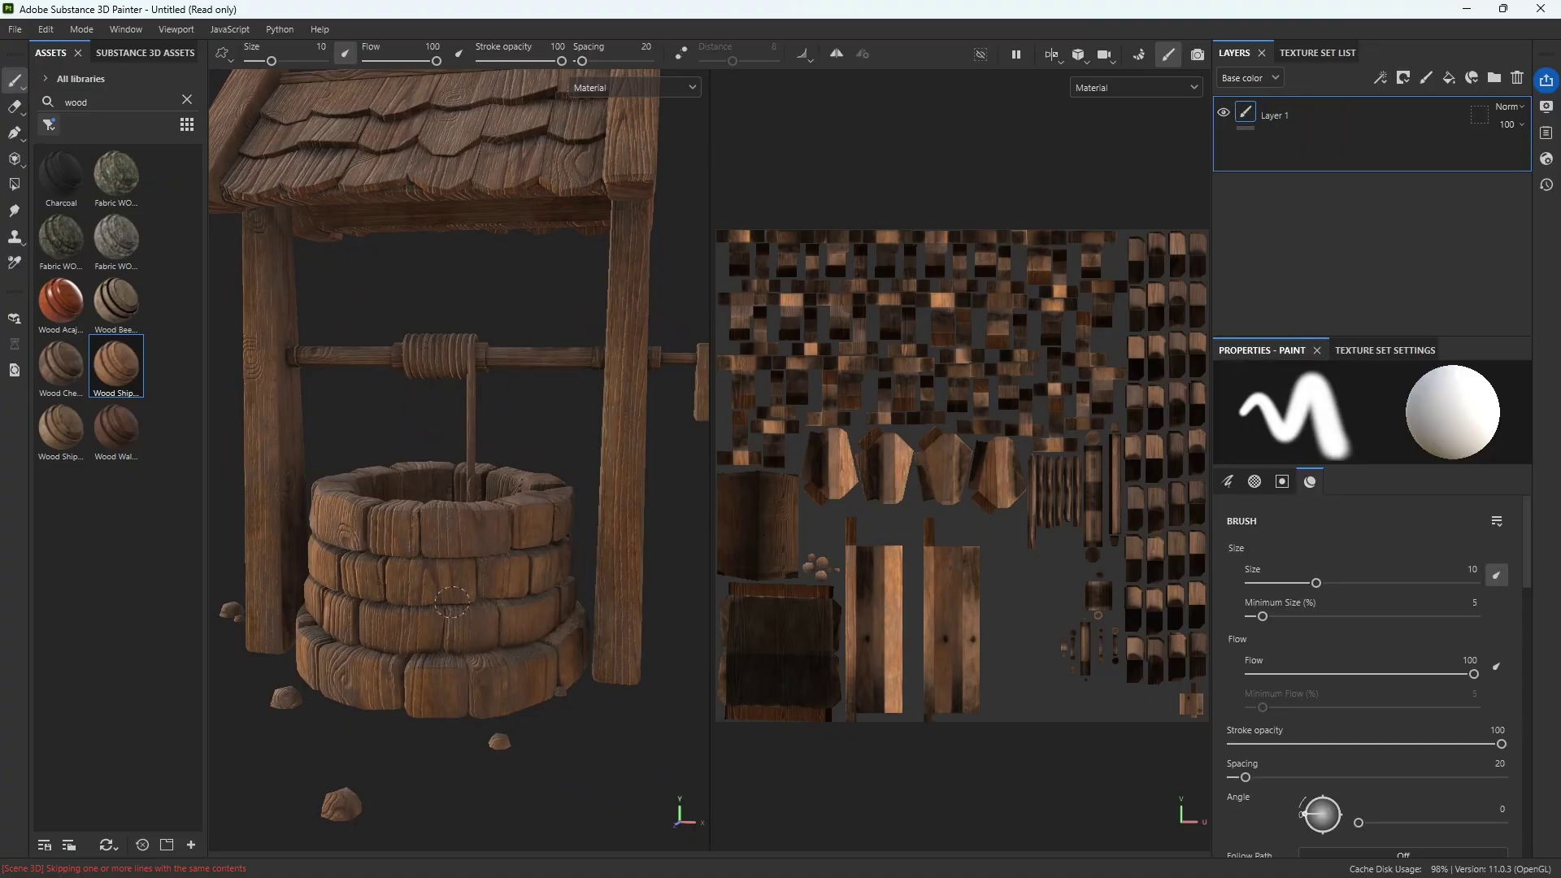
key("ctrl+z")
Apply the Wood Walnut smart material to the well and expand its layer folder
left_click(80, 441)
left_click_drag(122, 441, 407, 634)
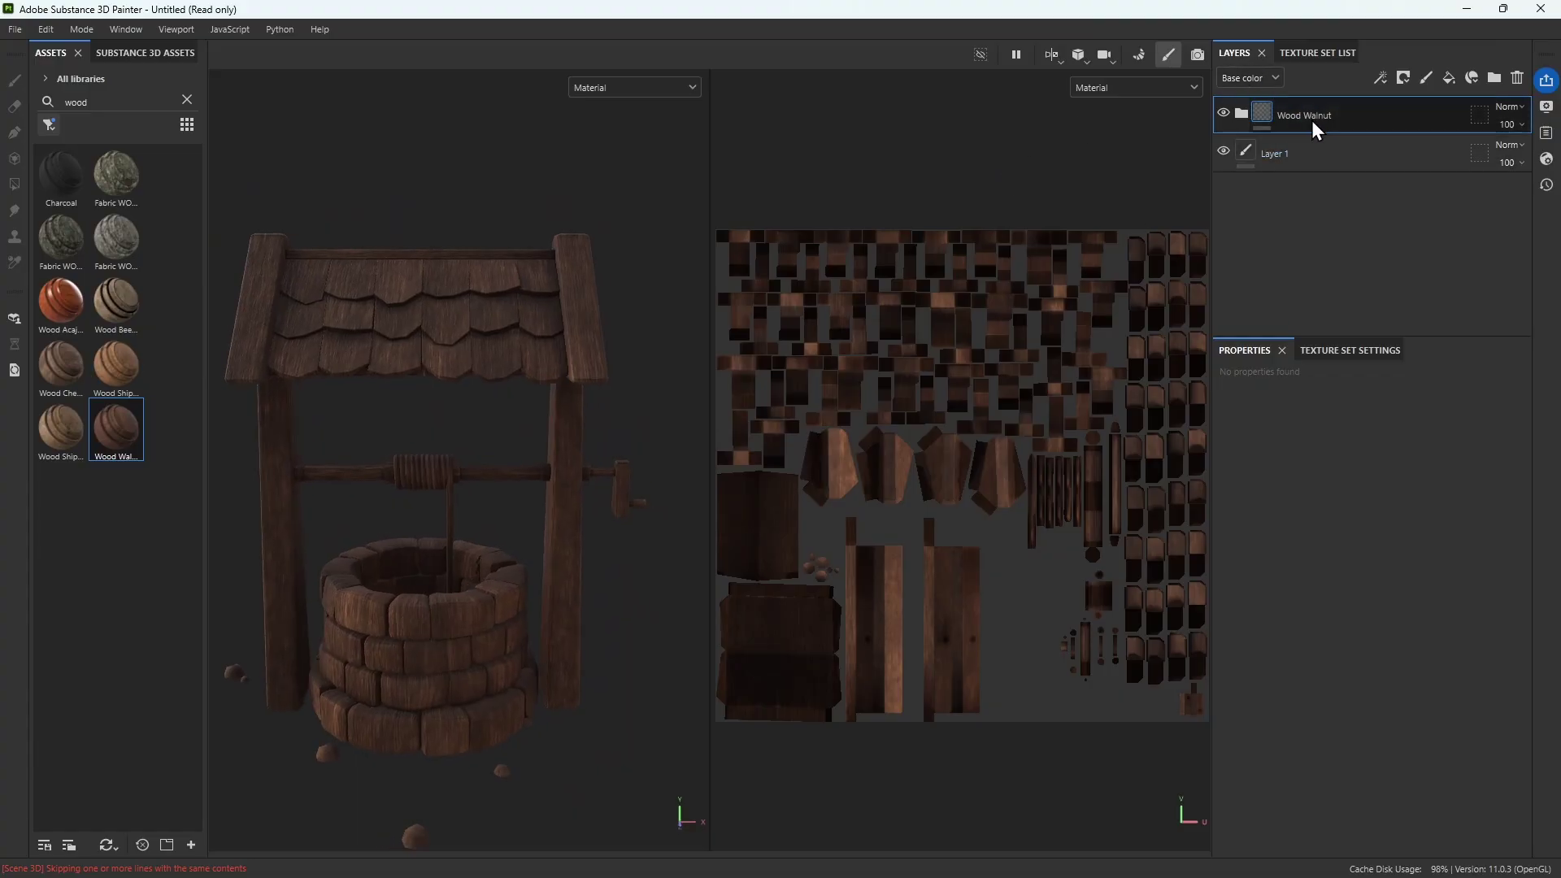
left_click(1238, 115)
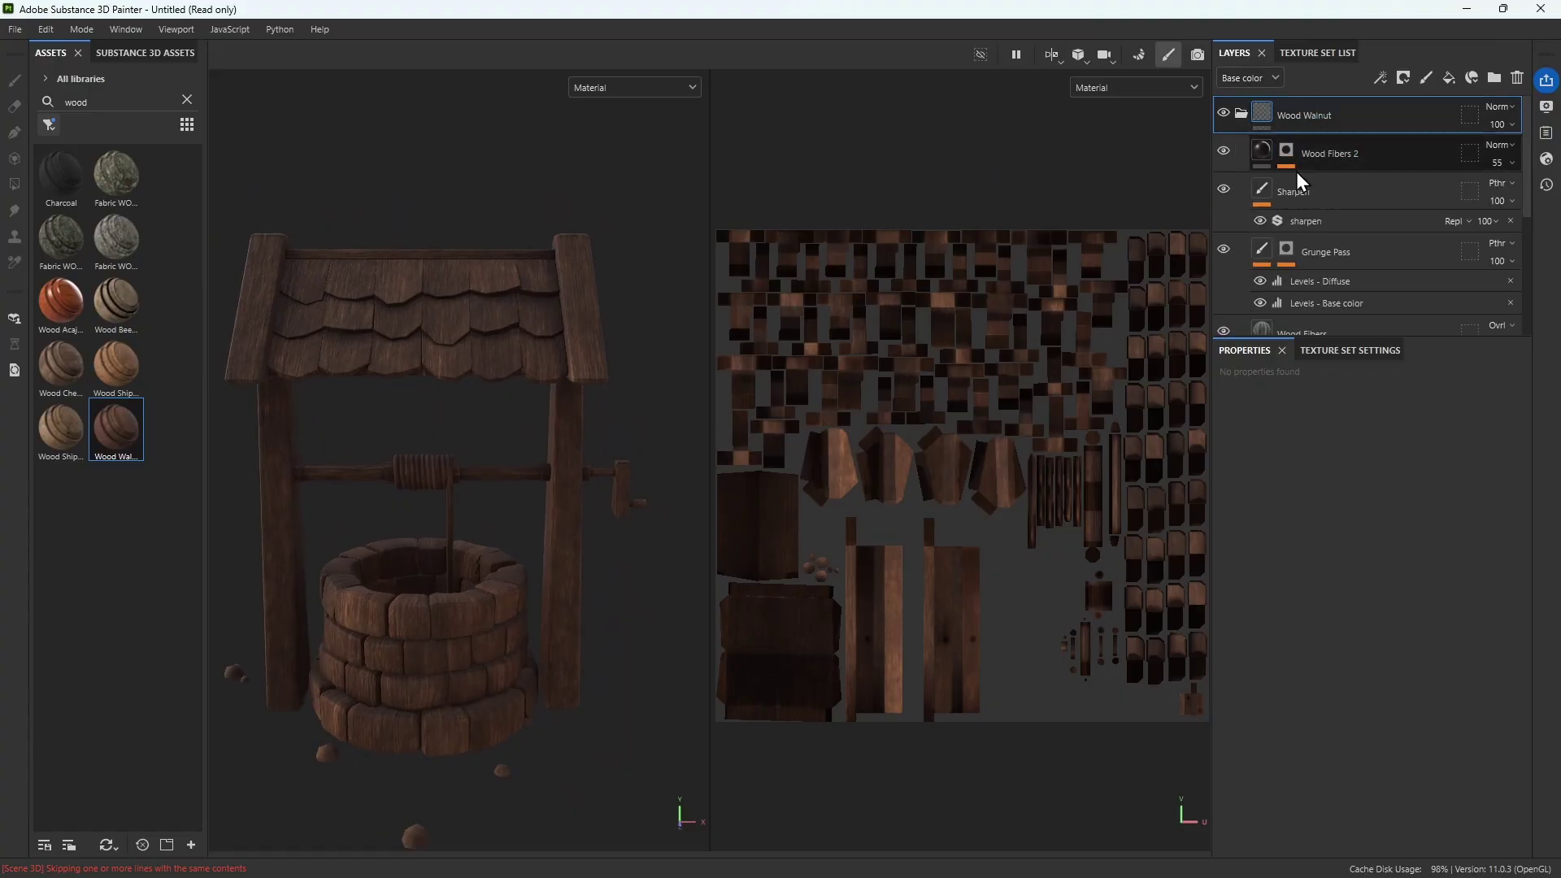
Examine the sublayers of the Wood Walnut material and the wood grain on the post and crank handle
scroll(1350, 223, "down", 3)
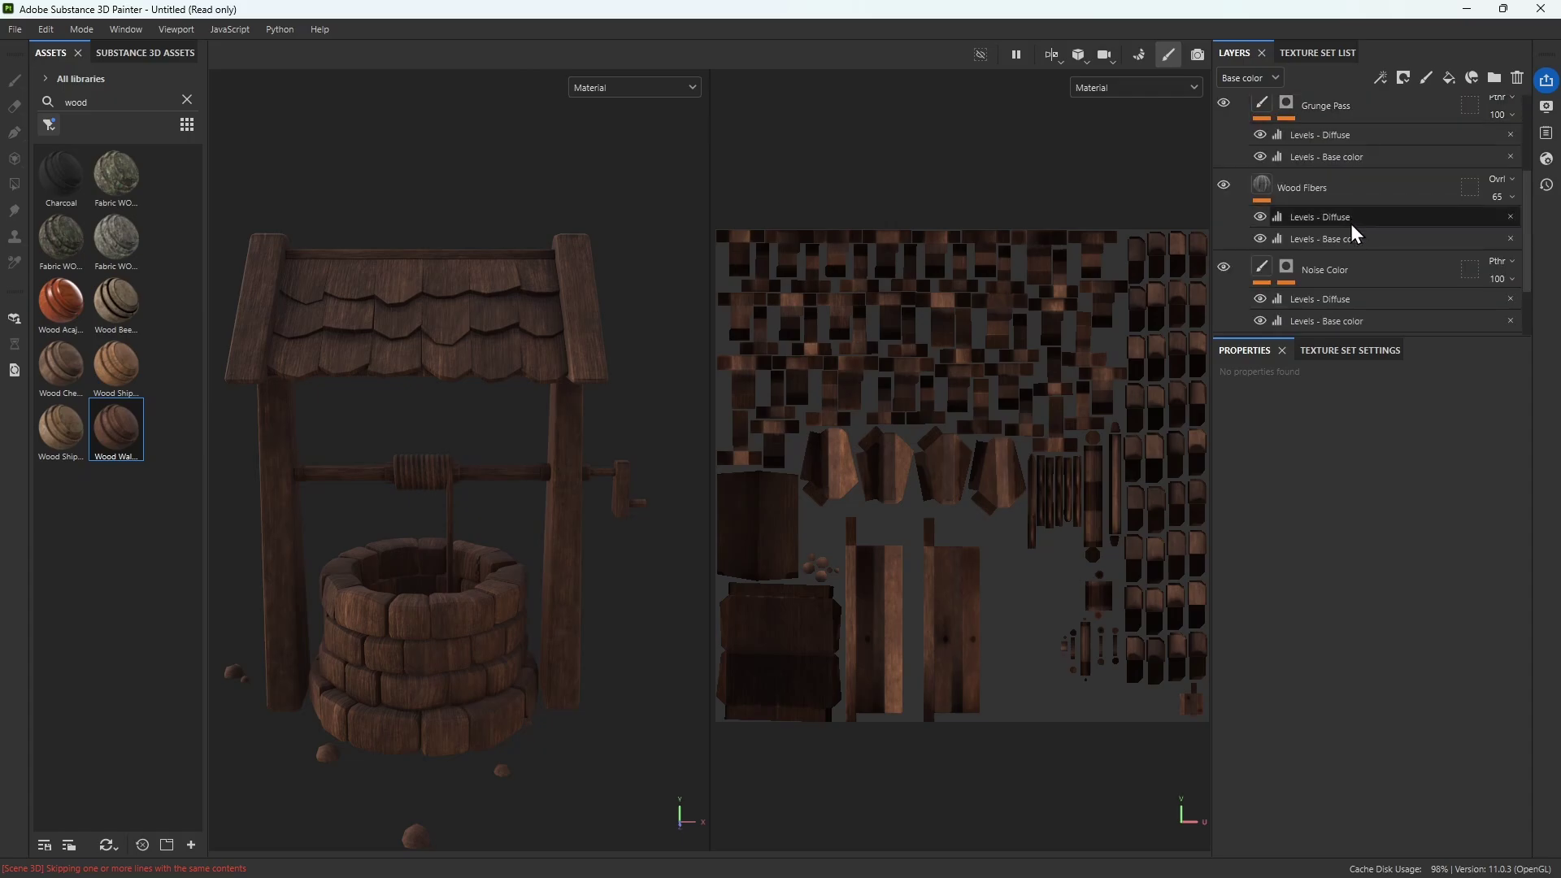
scroll(1342, 275, "up", 3)
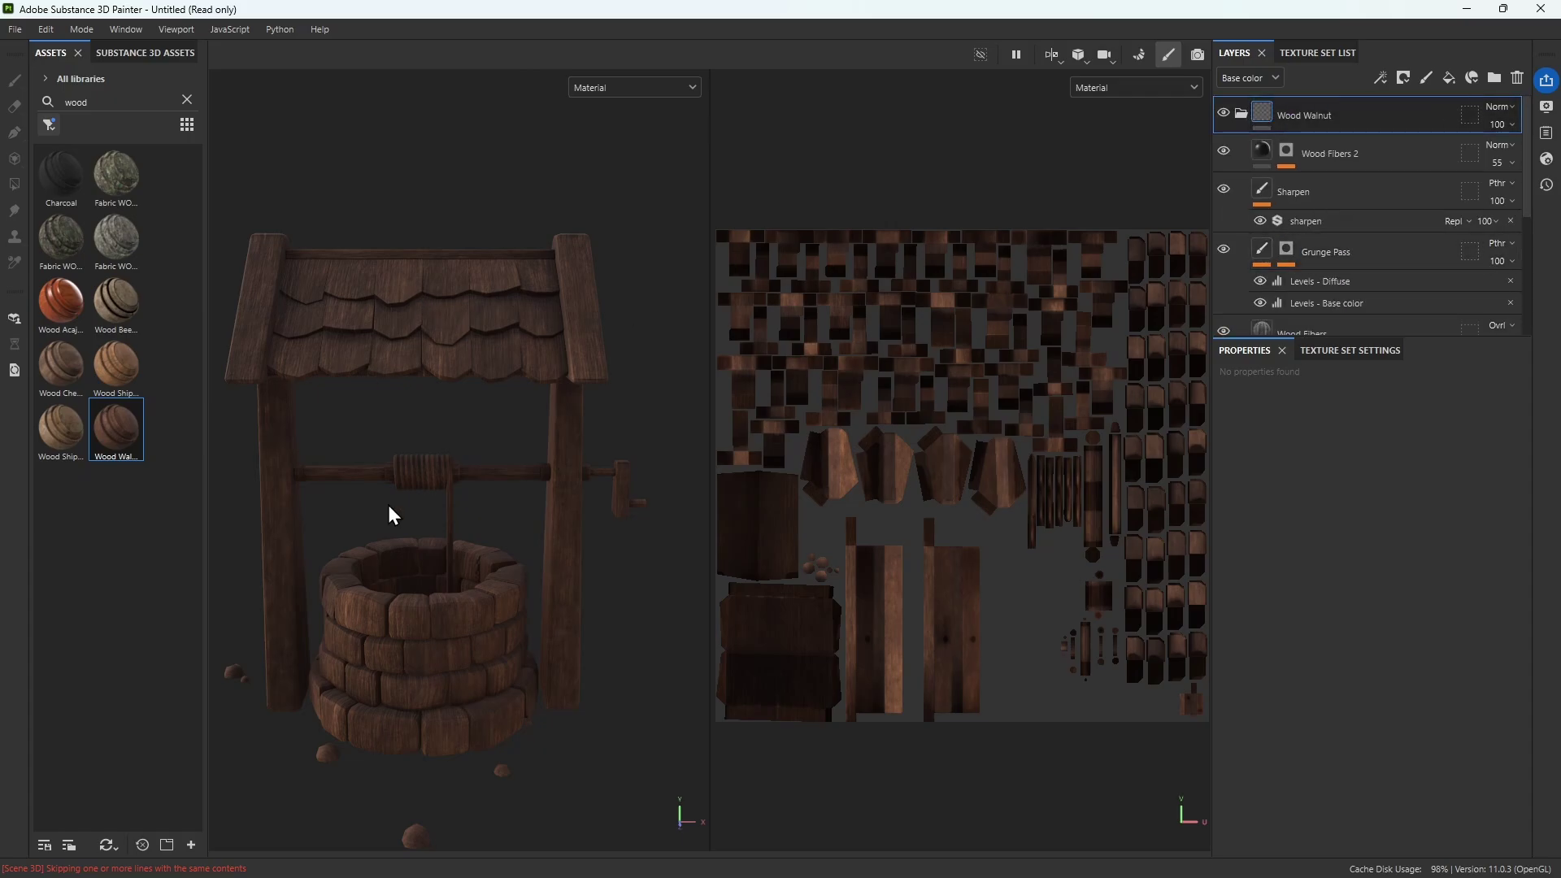
scroll(1380, 204, "down", 1)
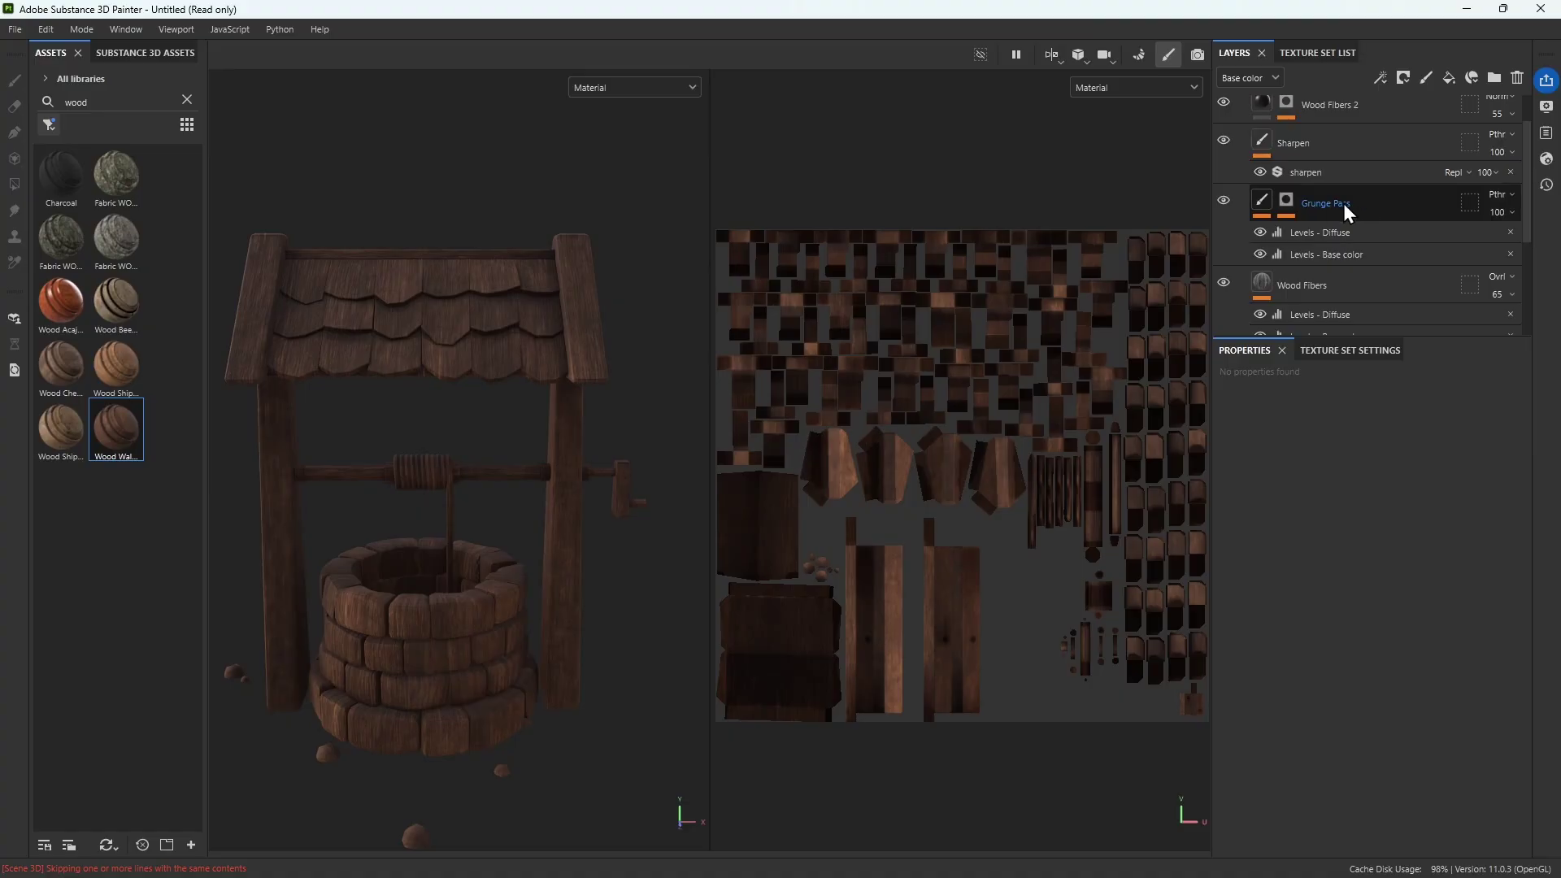
scroll(457, 512, "up", 3)
middle_click_drag(576, 597, 380, 600, "alt")
scroll(450, 601, "up", 3)
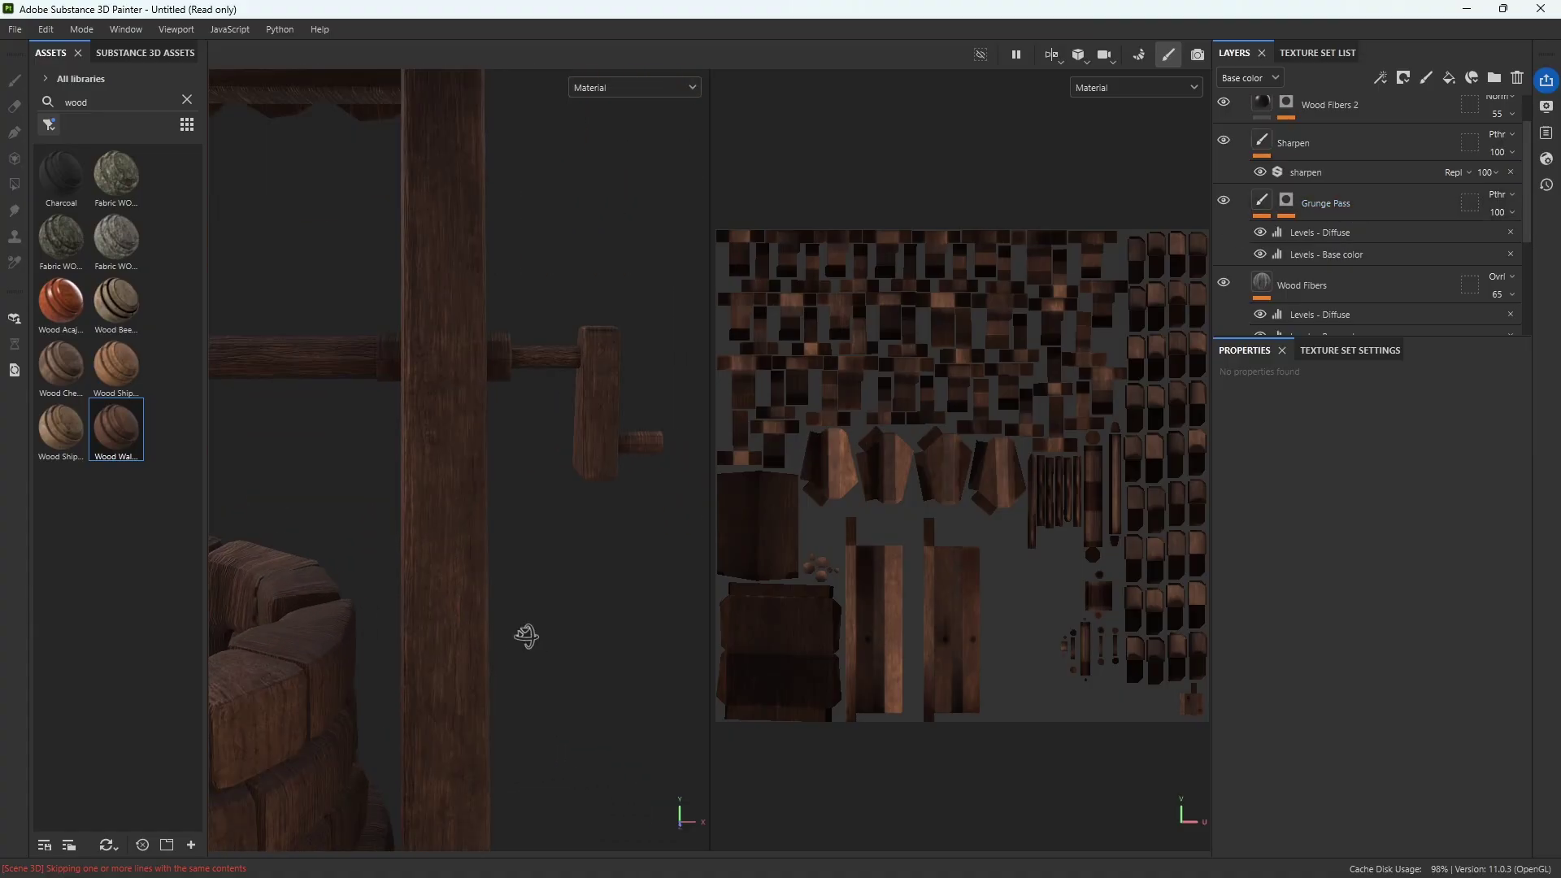
left_click_drag(526, 636, 425, 648, "alt")
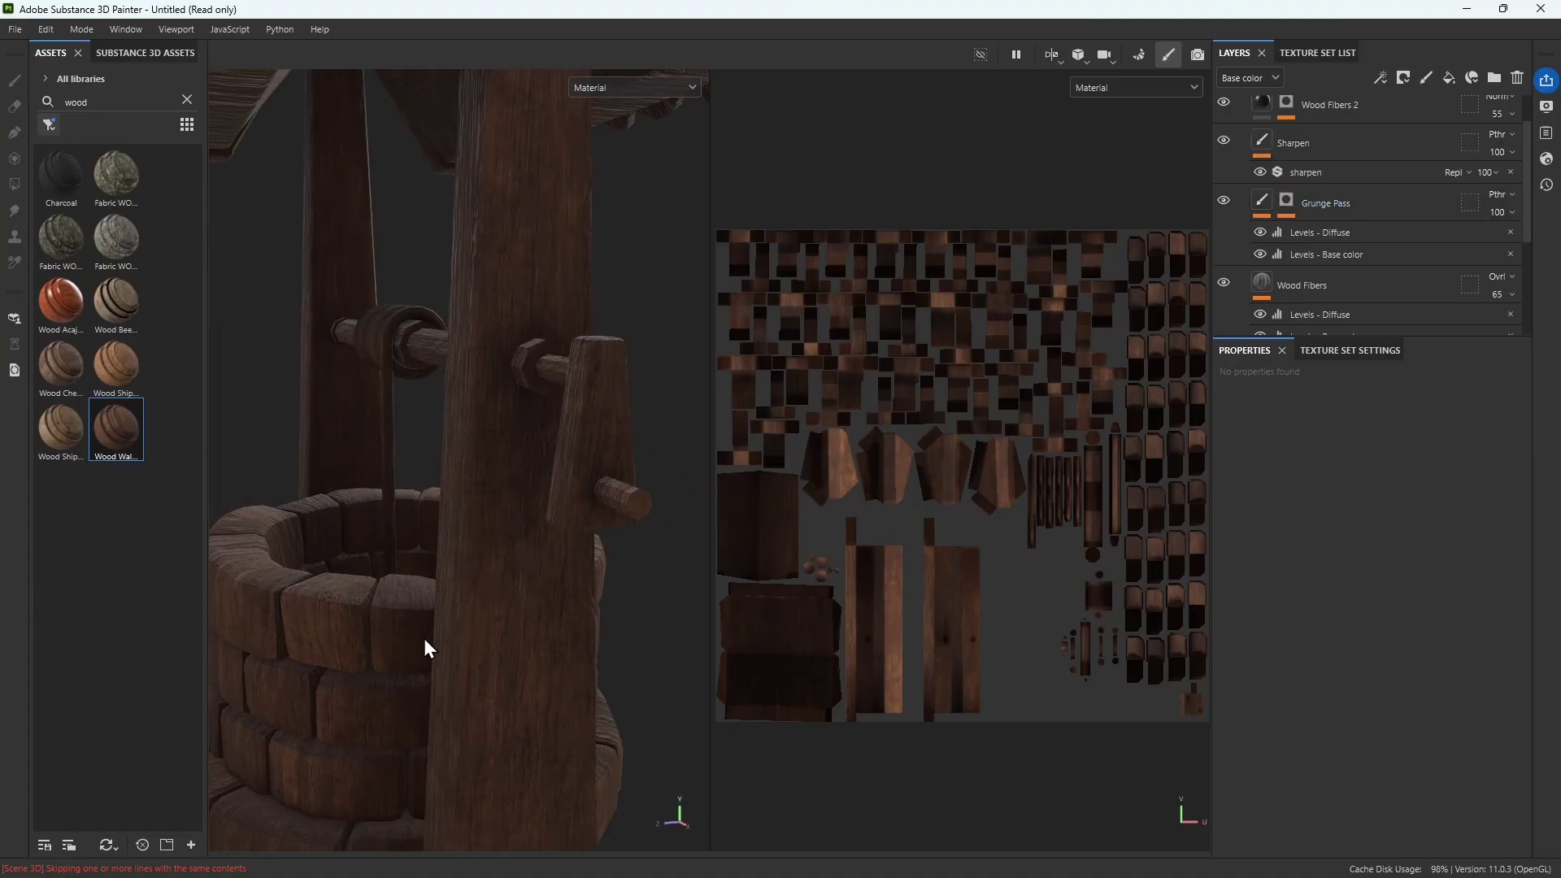
Toggle the visibility of the Wood Fibers and Base layers off and on to compare their effect
left_click(1225, 282)
left_click(1225, 281)
left_click(1224, 280)
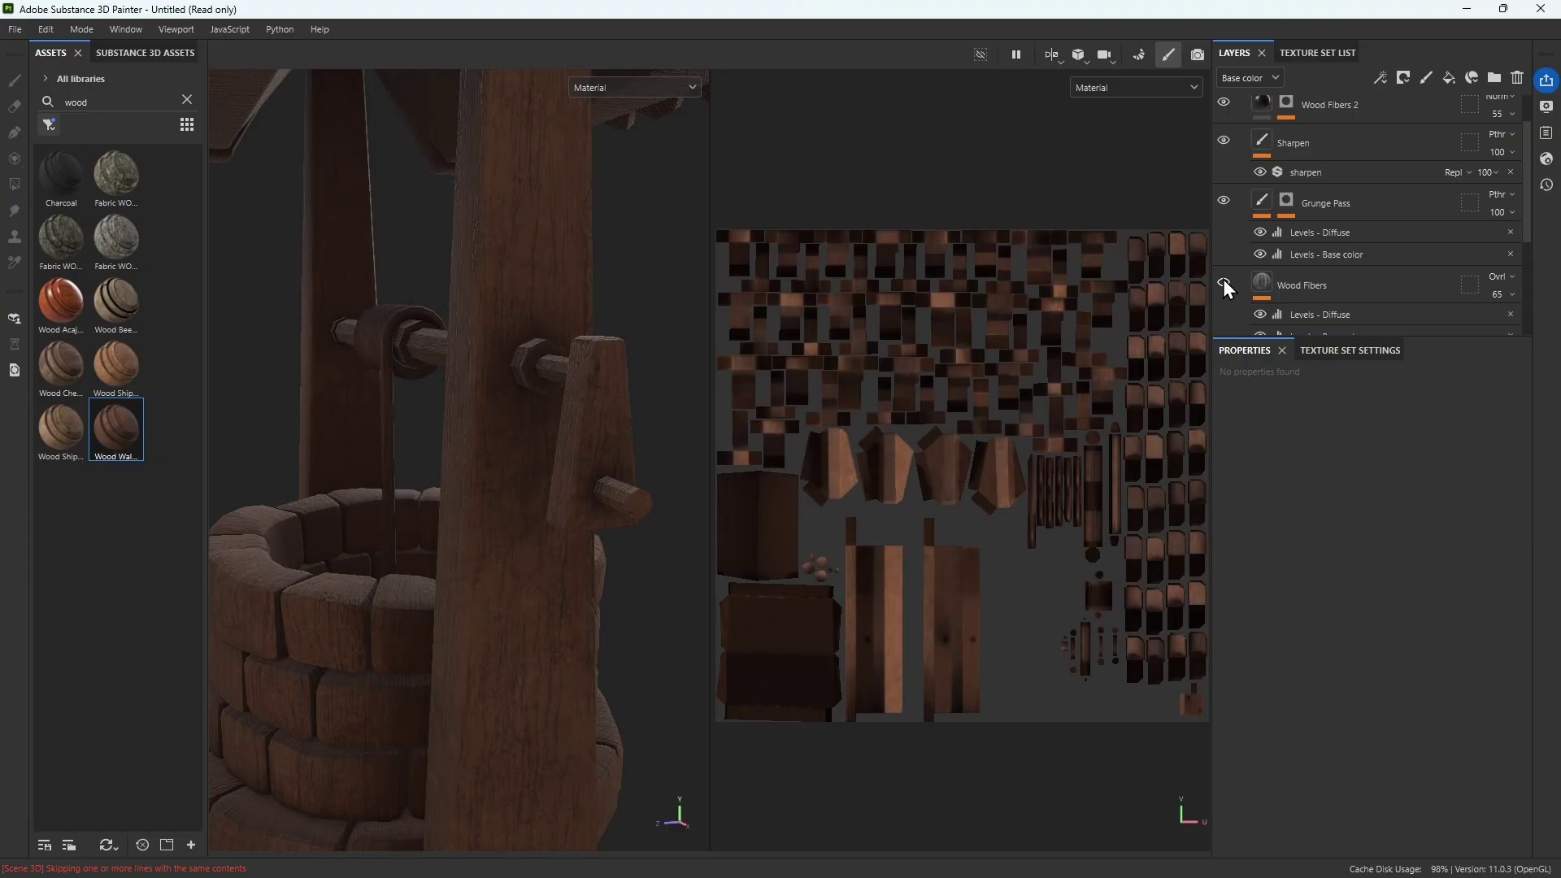
left_click(1223, 280)
scroll(1368, 279, "down", 3)
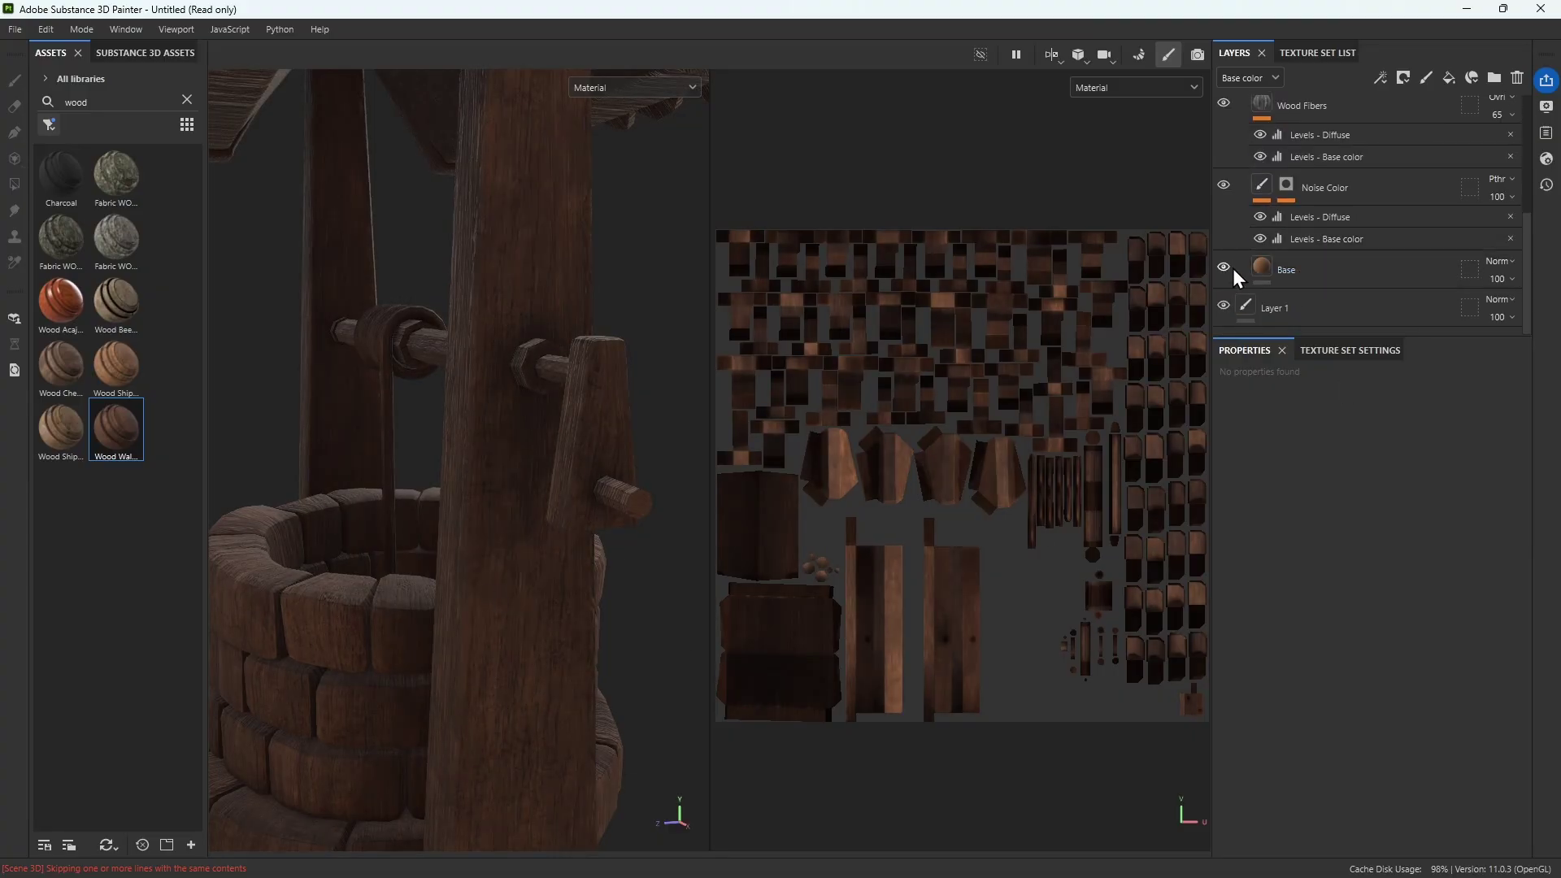
left_click(1223, 266)
left_click(1223, 266)
Change the base color of the Base layer to the more saturated orange-brown B46B28
left_click(1290, 268)
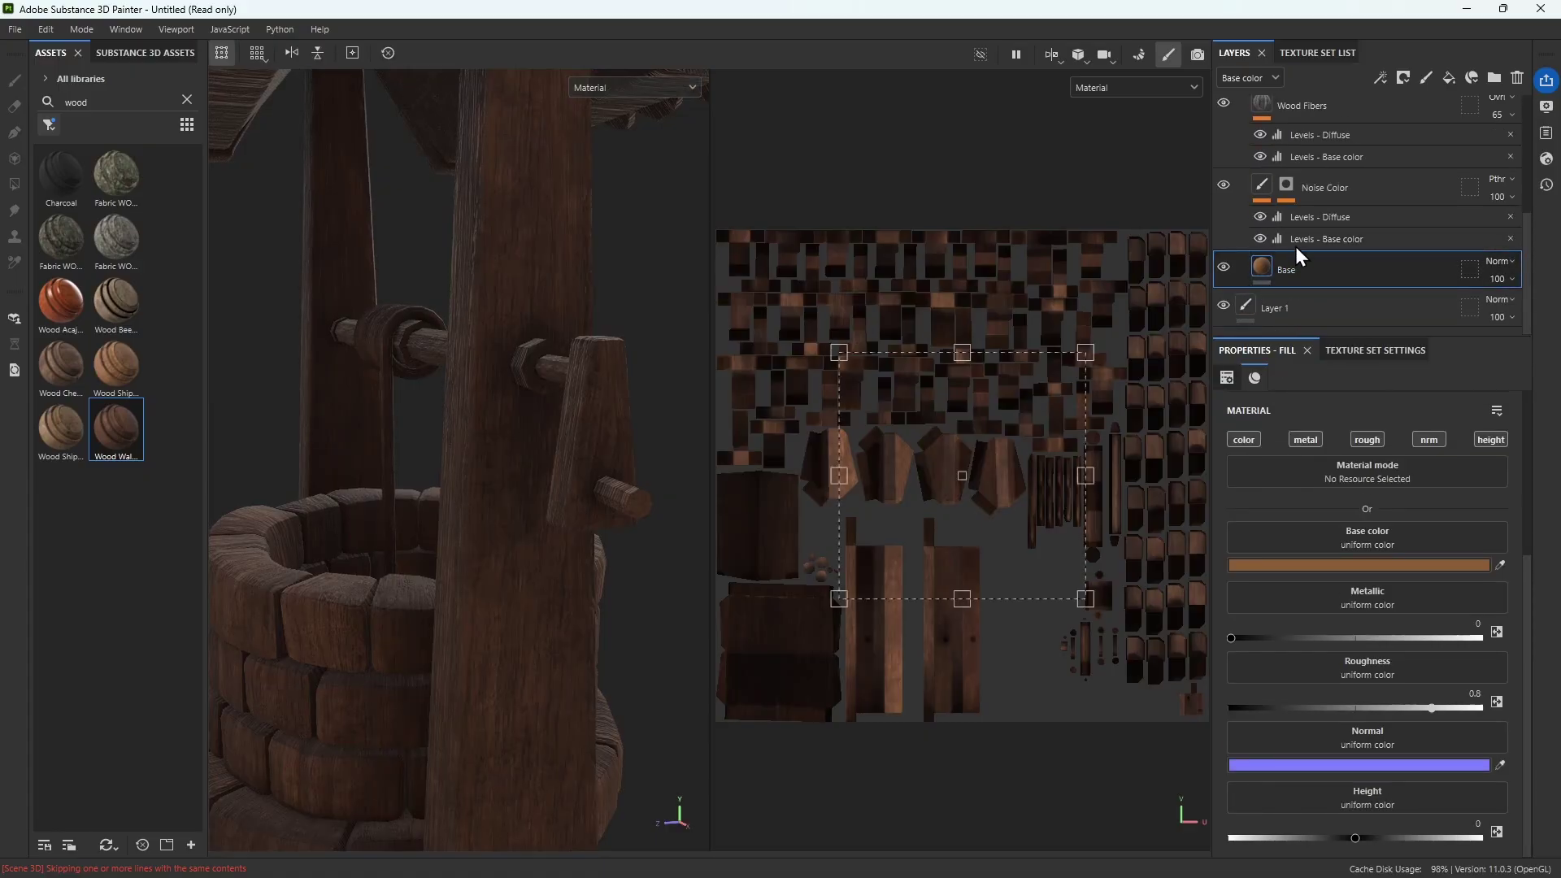
left_click(1363, 566)
left_click_drag(1285, 706, 1303, 665)
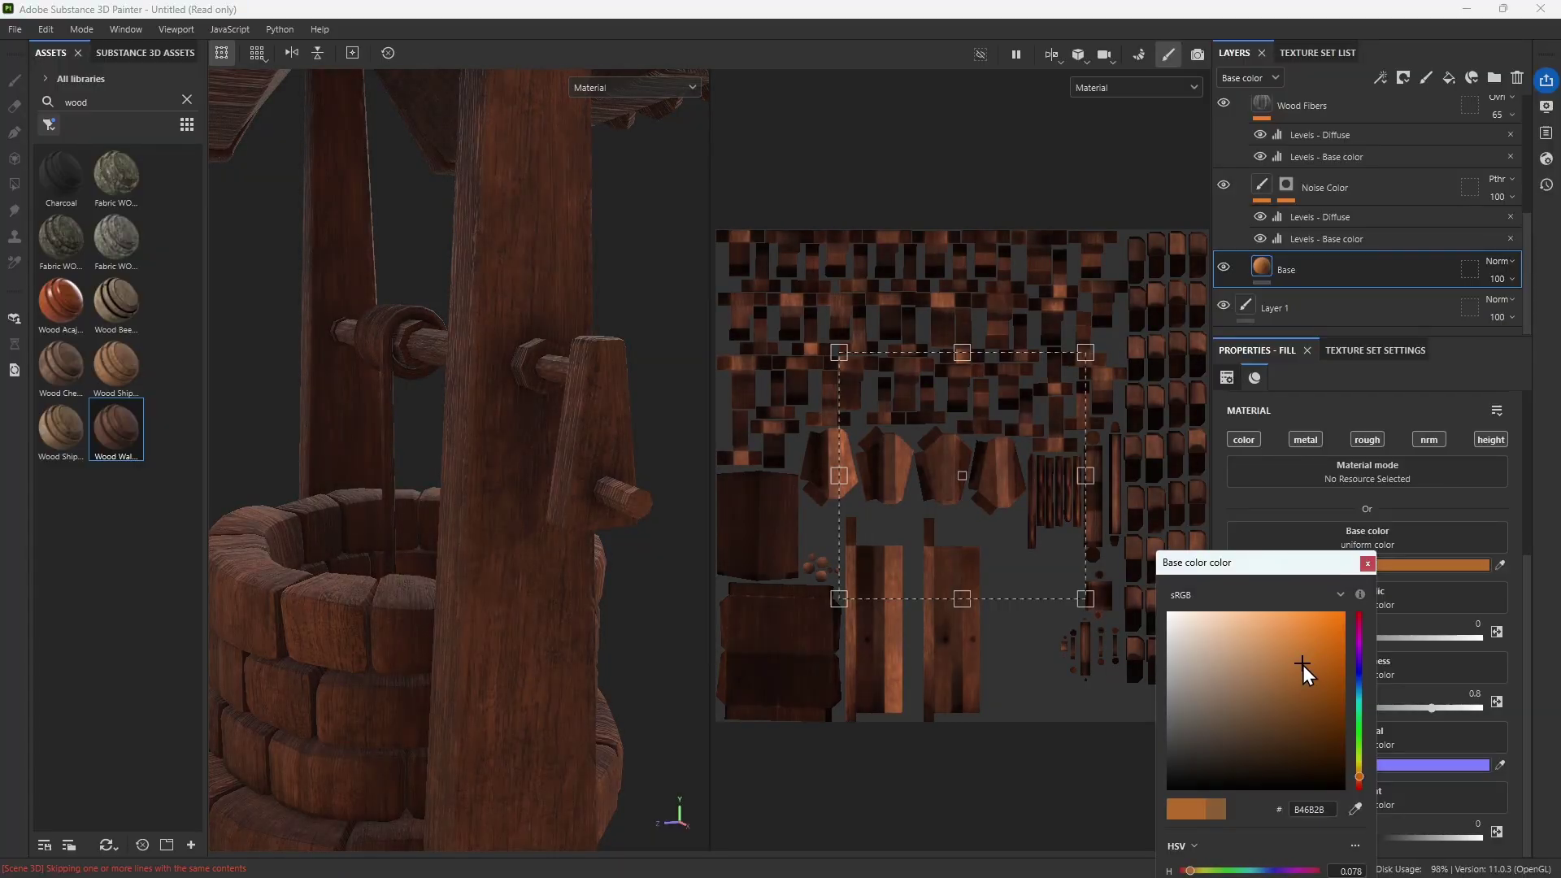
left_click(1369, 564)
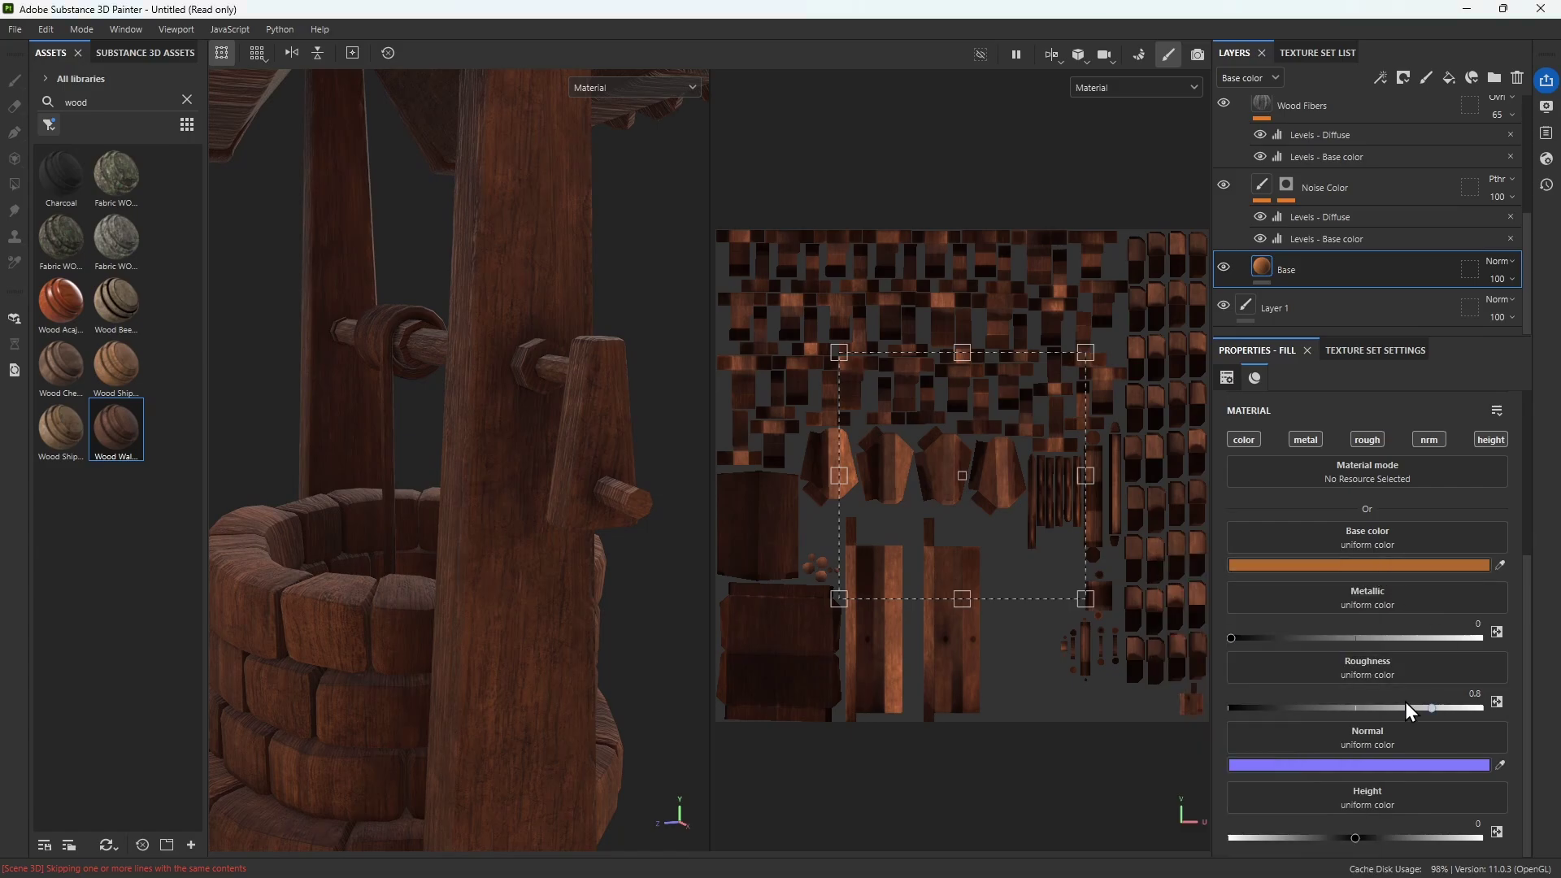
mouse_move(1426, 704)
left_mouse_down()
mouse_move(1273, 704)
mouse_move(1430, 705)
left_mouse_up()
scroll(1379, 795, "up", 5)
scroll(1329, 192, "up", 2)
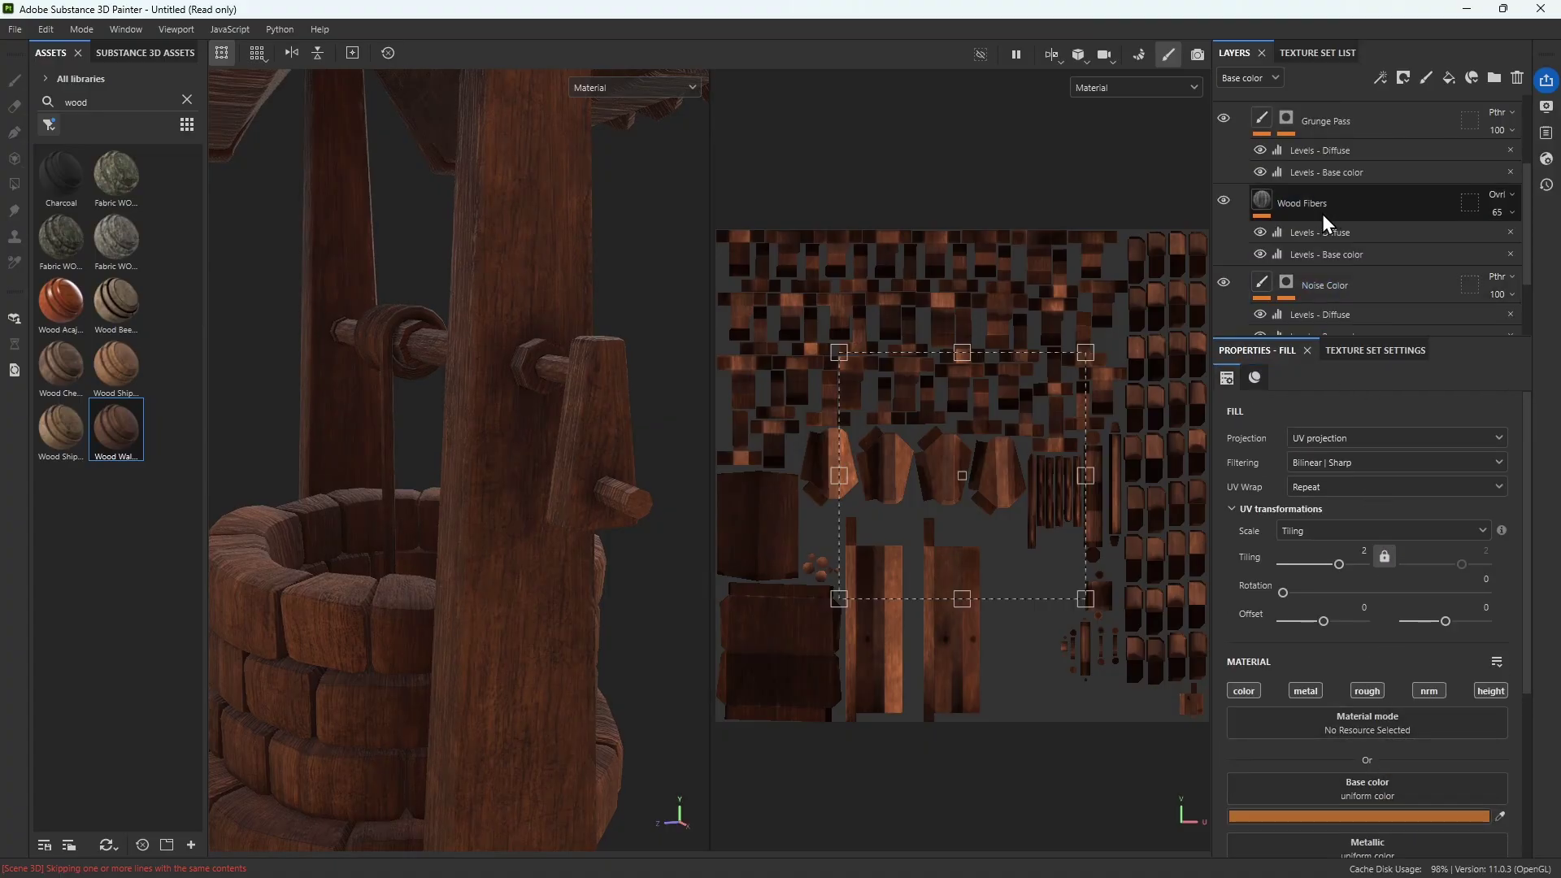
Select the Wood Fibers layer and randomize the seed of its height texture
left_click(1299, 203)
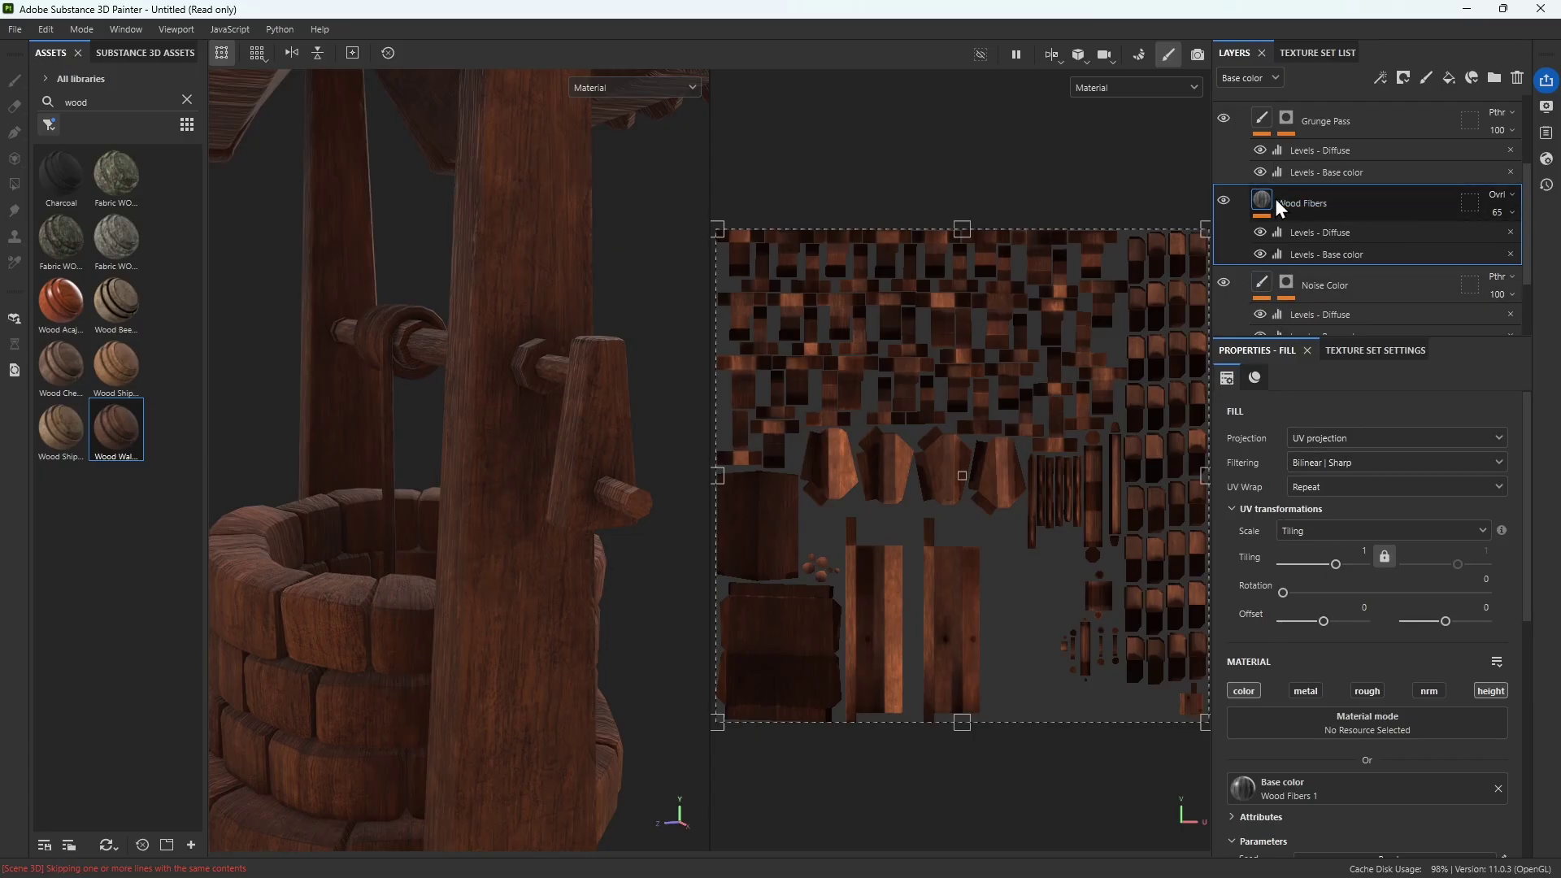
mouse_move(1334, 563)
left_mouse_down()
mouse_move(1349, 563)
mouse_move(1331, 566)
left_mouse_up()
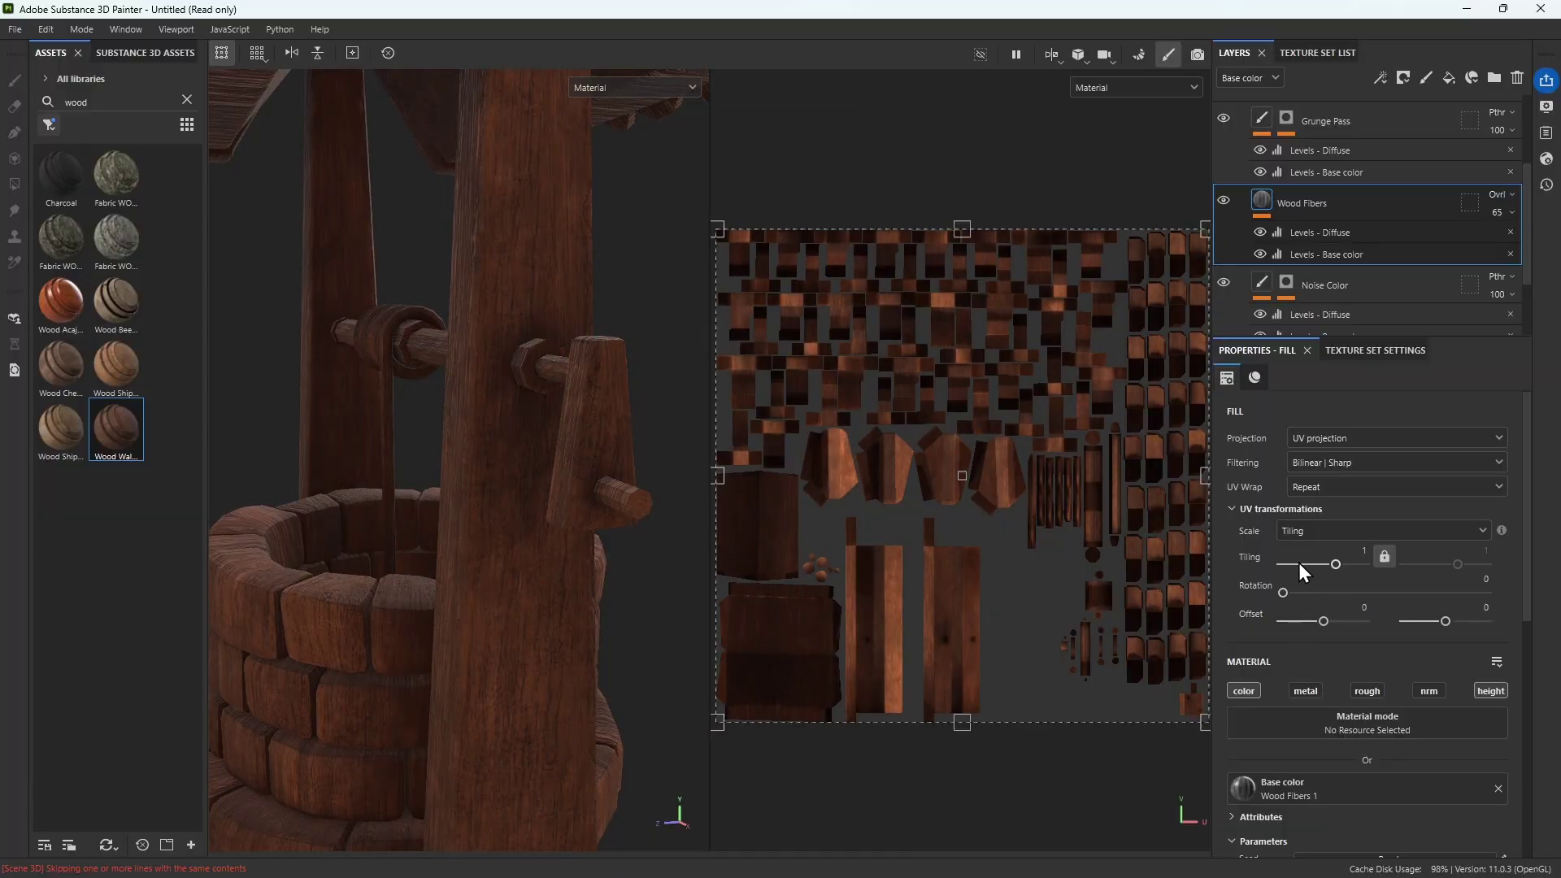
scroll(1302, 569, "down", 5)
scroll(1340, 618, "down", 5)
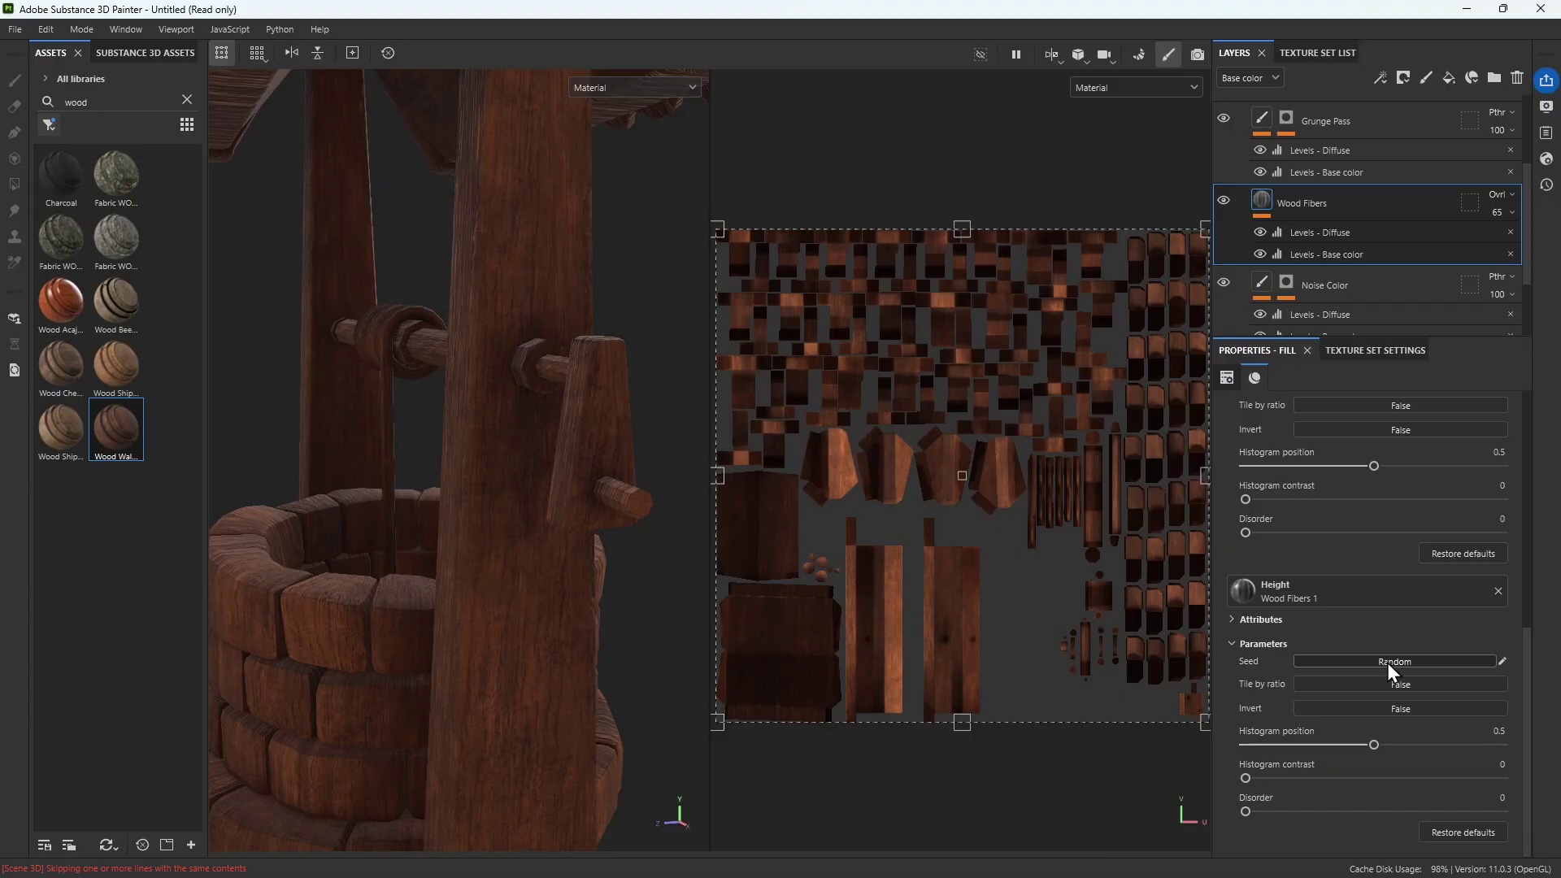
left_click(1389, 662)
scroll(1404, 661, "up", 10)
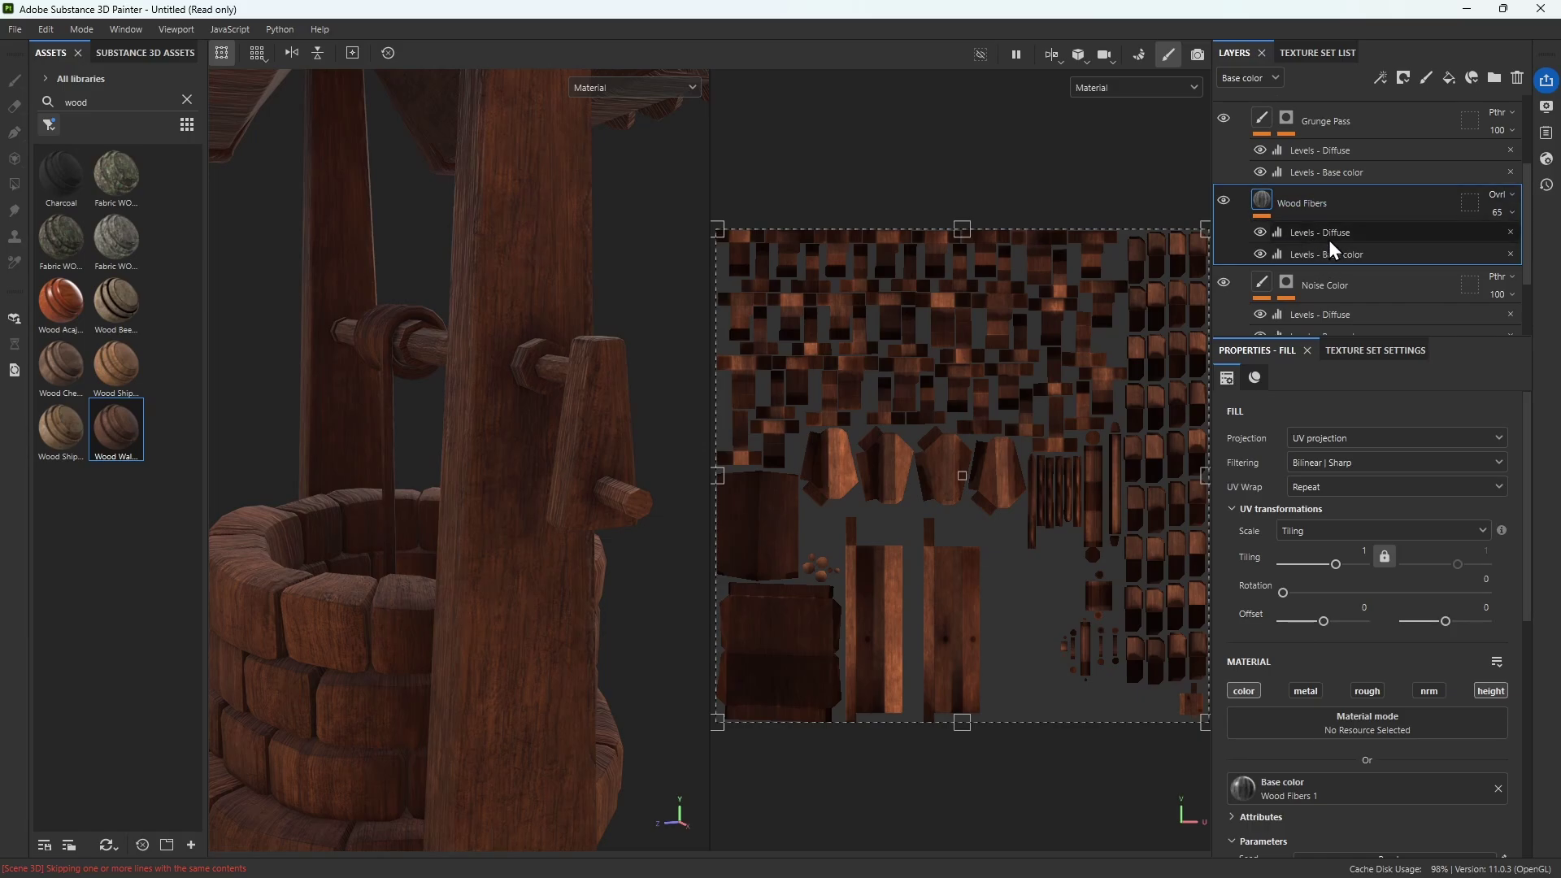
Inspect the recolored wood on the well's posts, roof and base from several angles
scroll(1307, 277, "up", 2)
scroll(1306, 278, "up", 3)
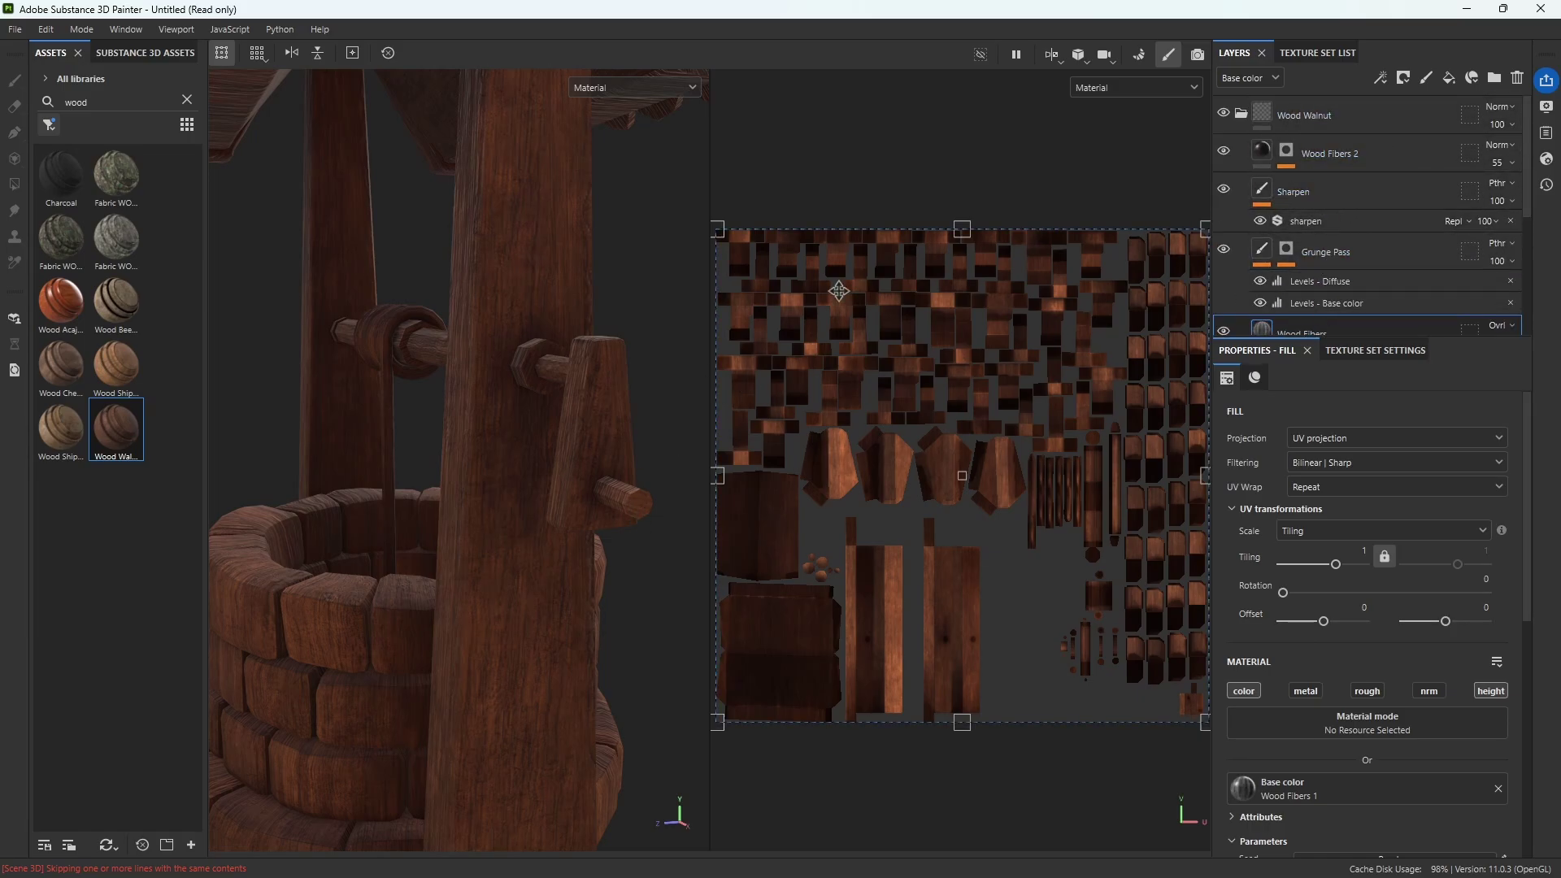
left_click_drag(544, 555, 730, 355, "alt")
scroll(488, 509, "down", 3)
scroll(442, 548, "up", 5)
scroll(447, 554, "down", 8)
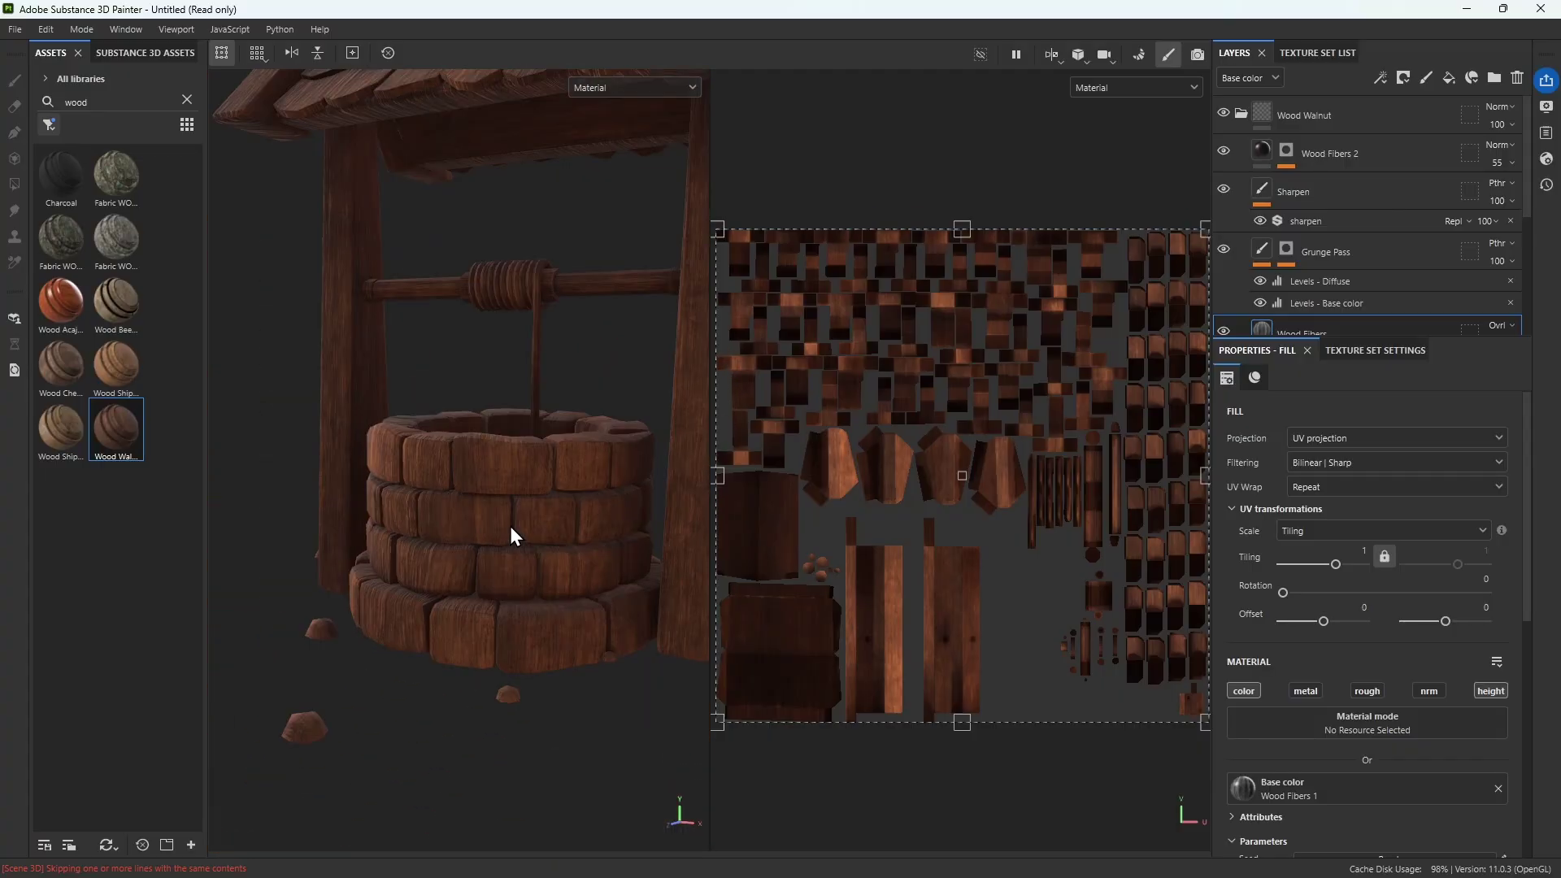
scroll(509, 537, "up", 3)
left_click_drag(510, 536, 319, 493, "alt")
scroll(497, 486, "down", 2)
middle_click_drag(494, 473, 530, 502)
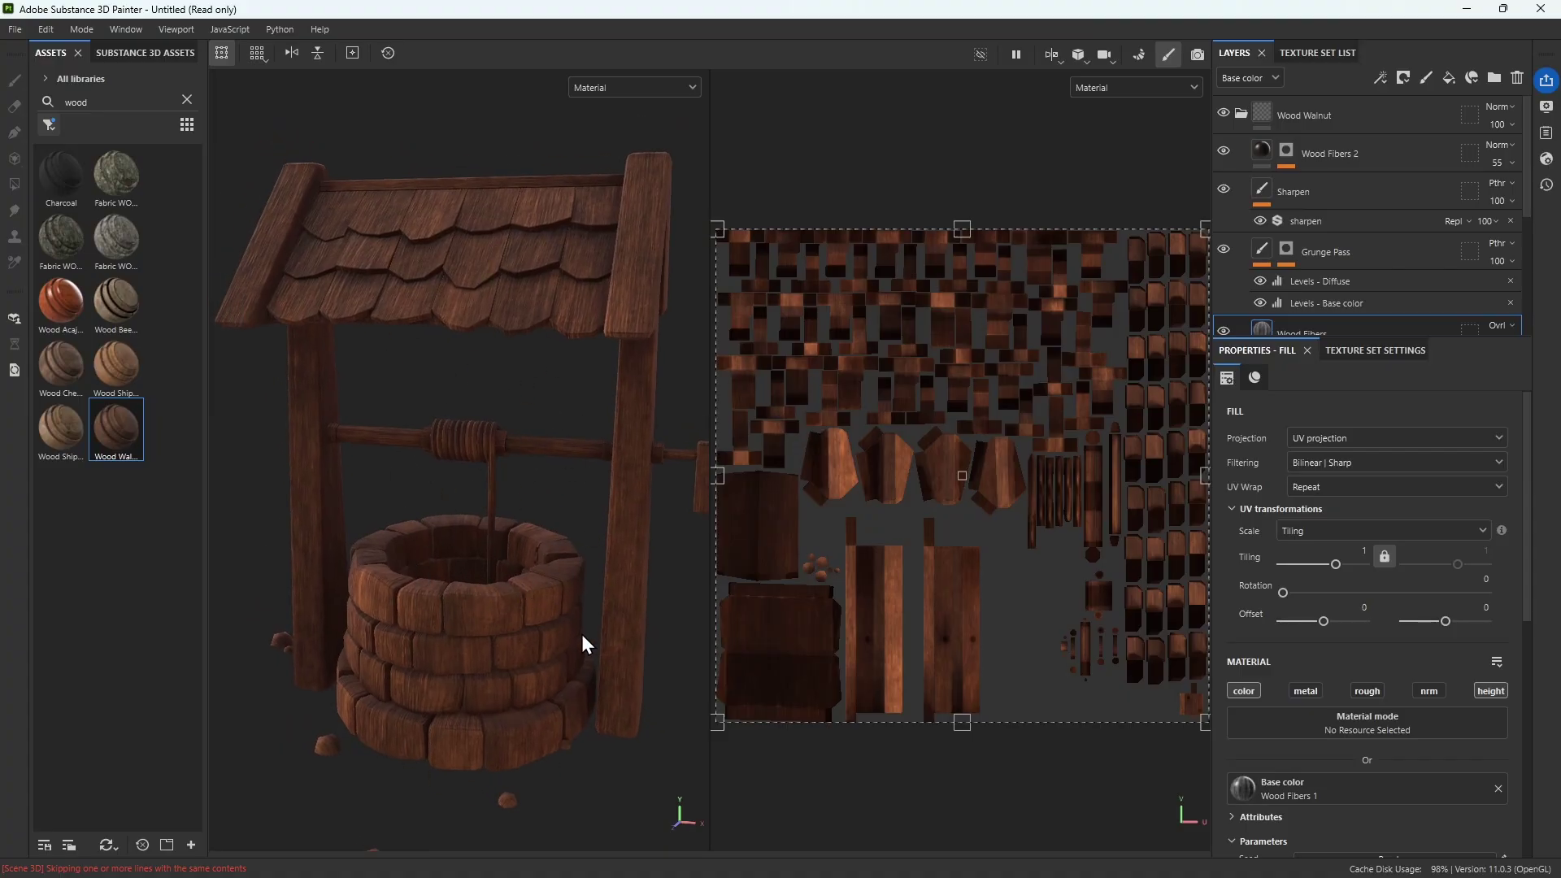
left_click_drag(582, 644, 540, 621, "alt")
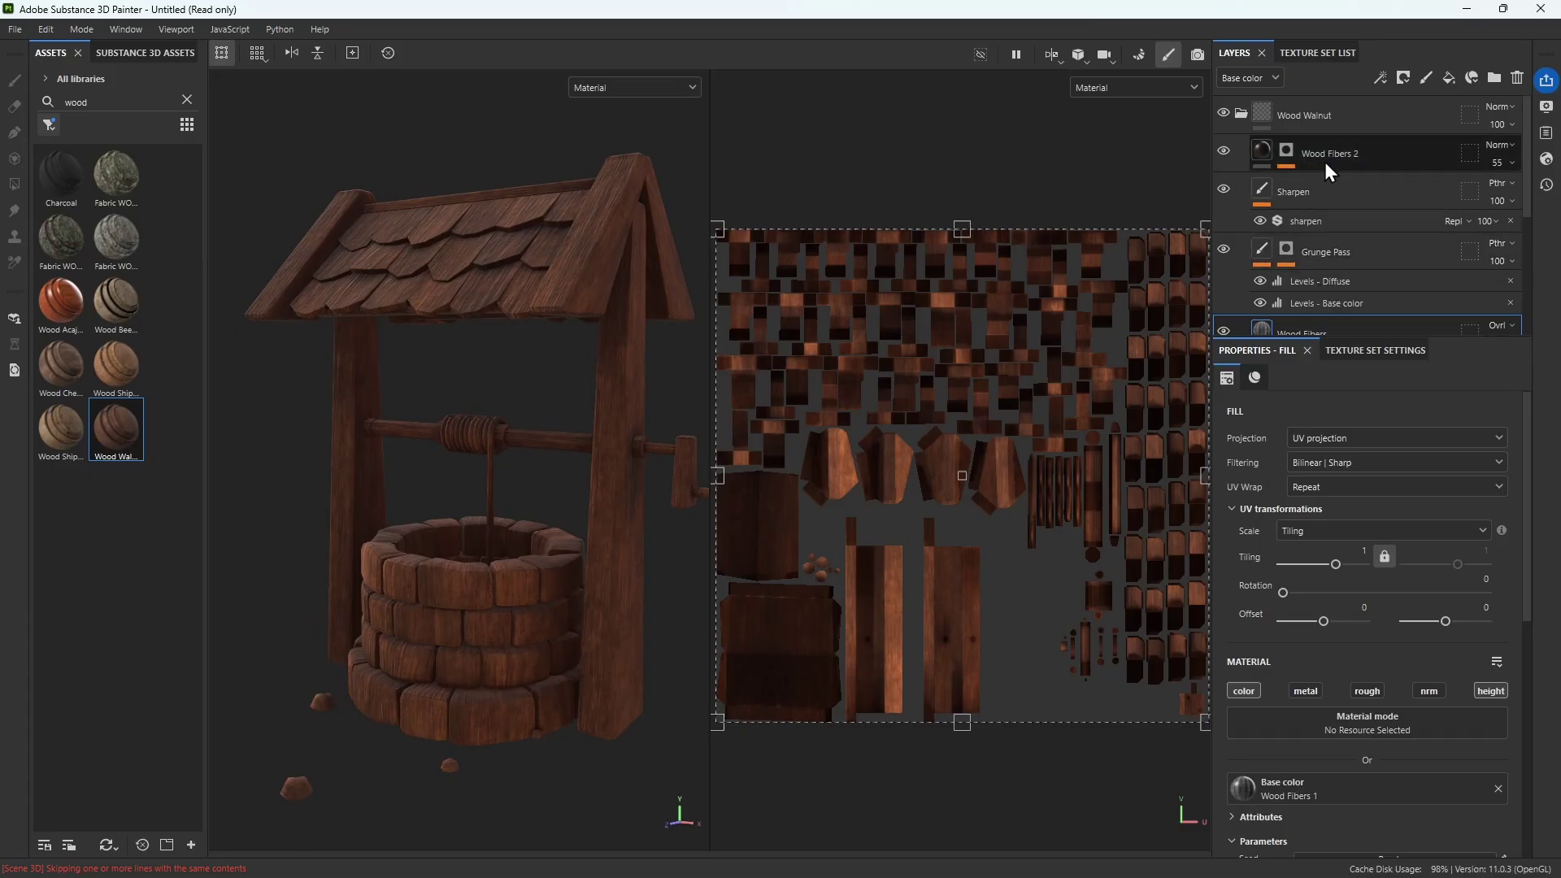
left_click_drag(590, 441, 564, 429, "alt")
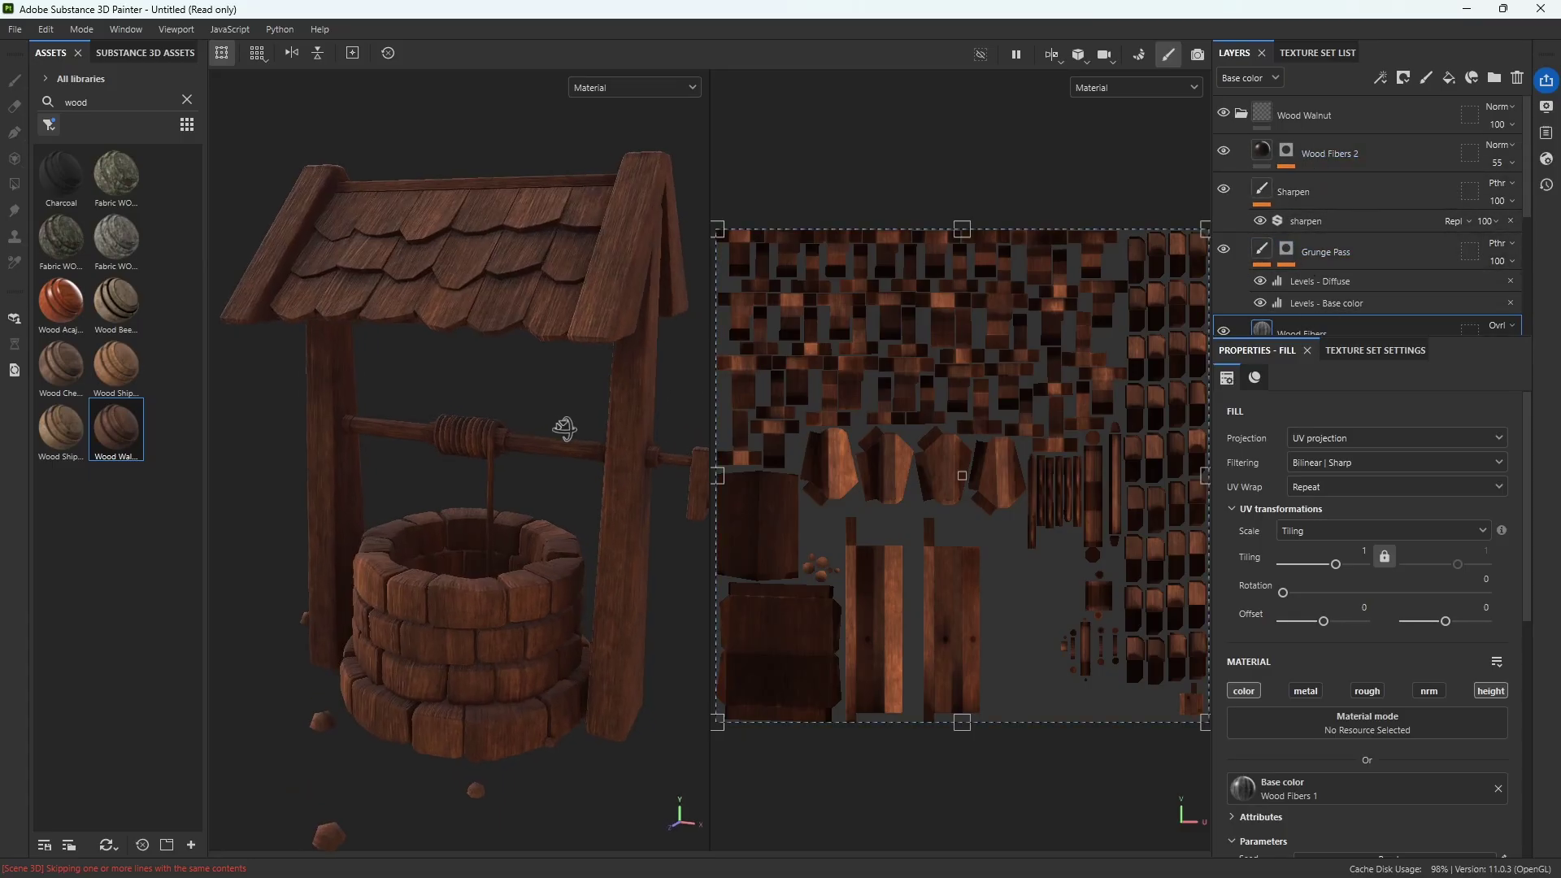
Collapse the Wood Walnut folder and rename it Well_body
left_click(1243, 114)
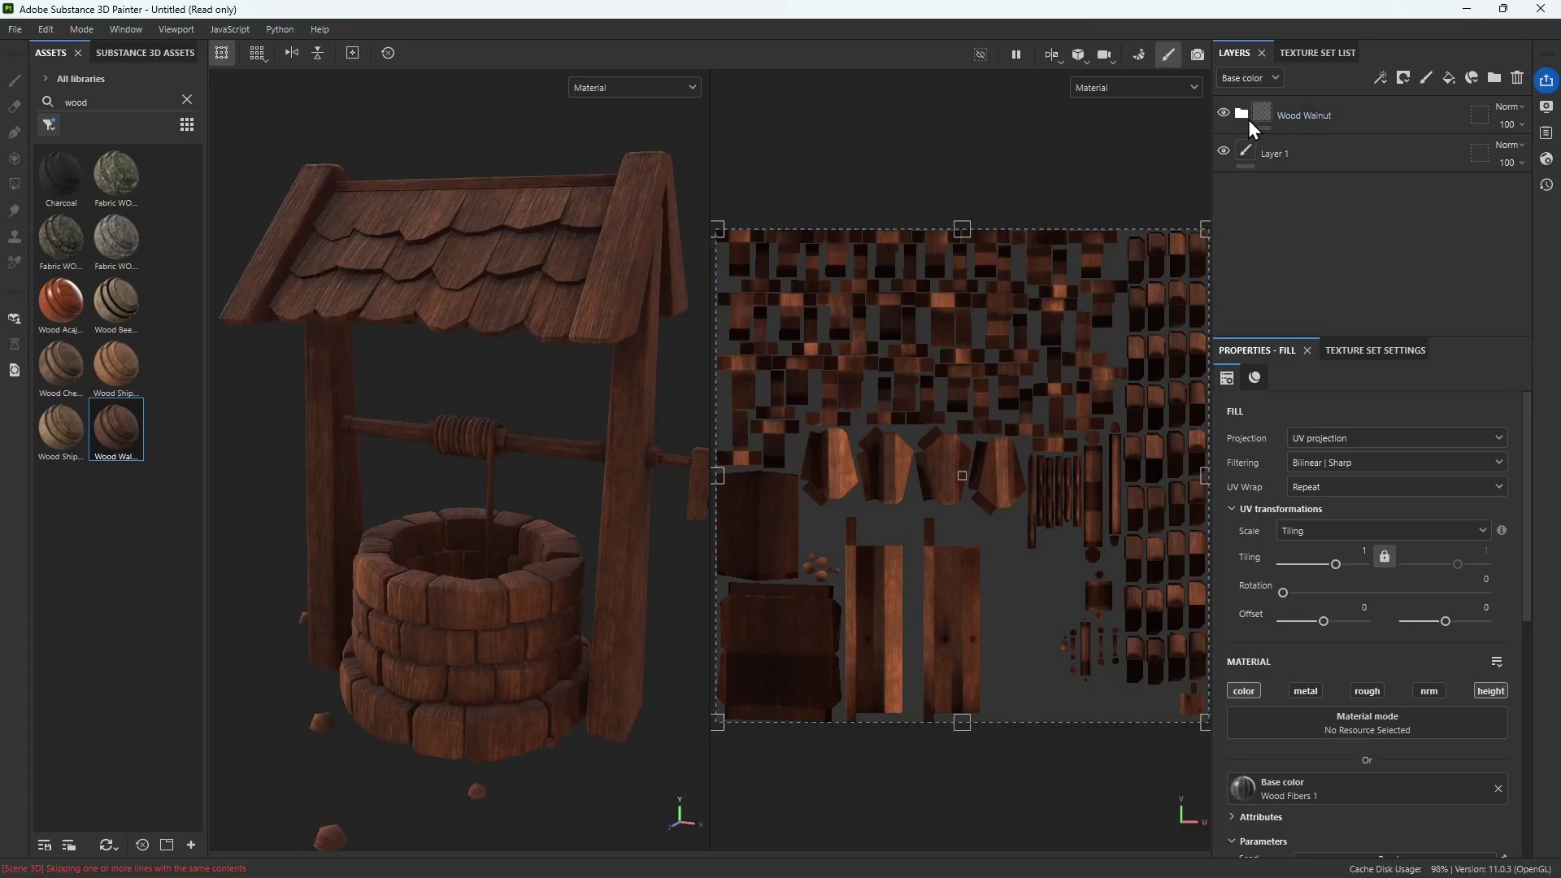
double_click(1305, 117)
type("Well_body")
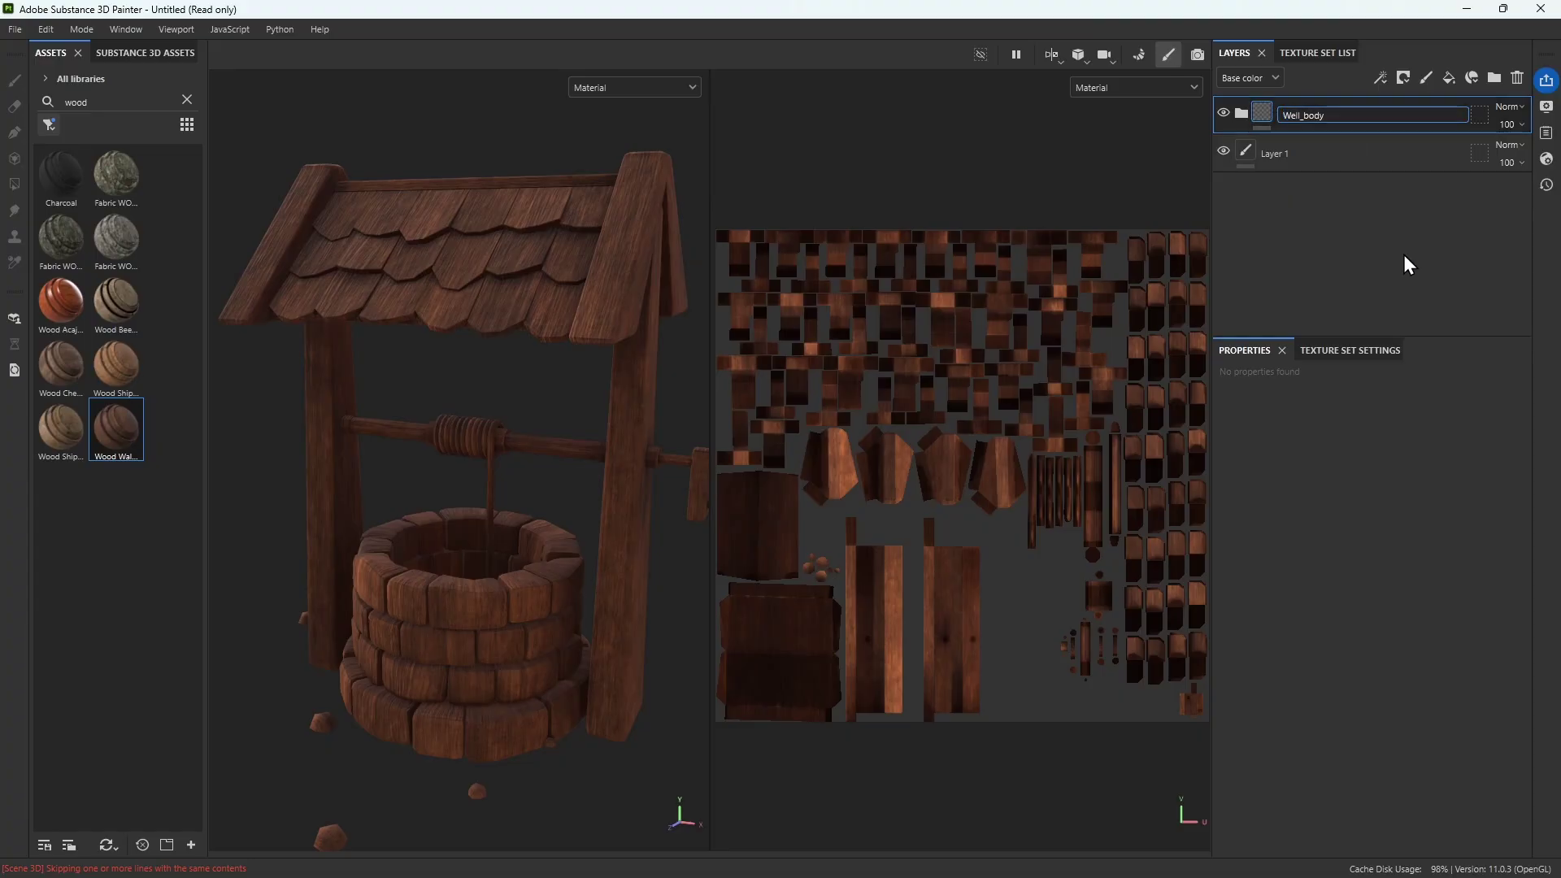
key("Return")
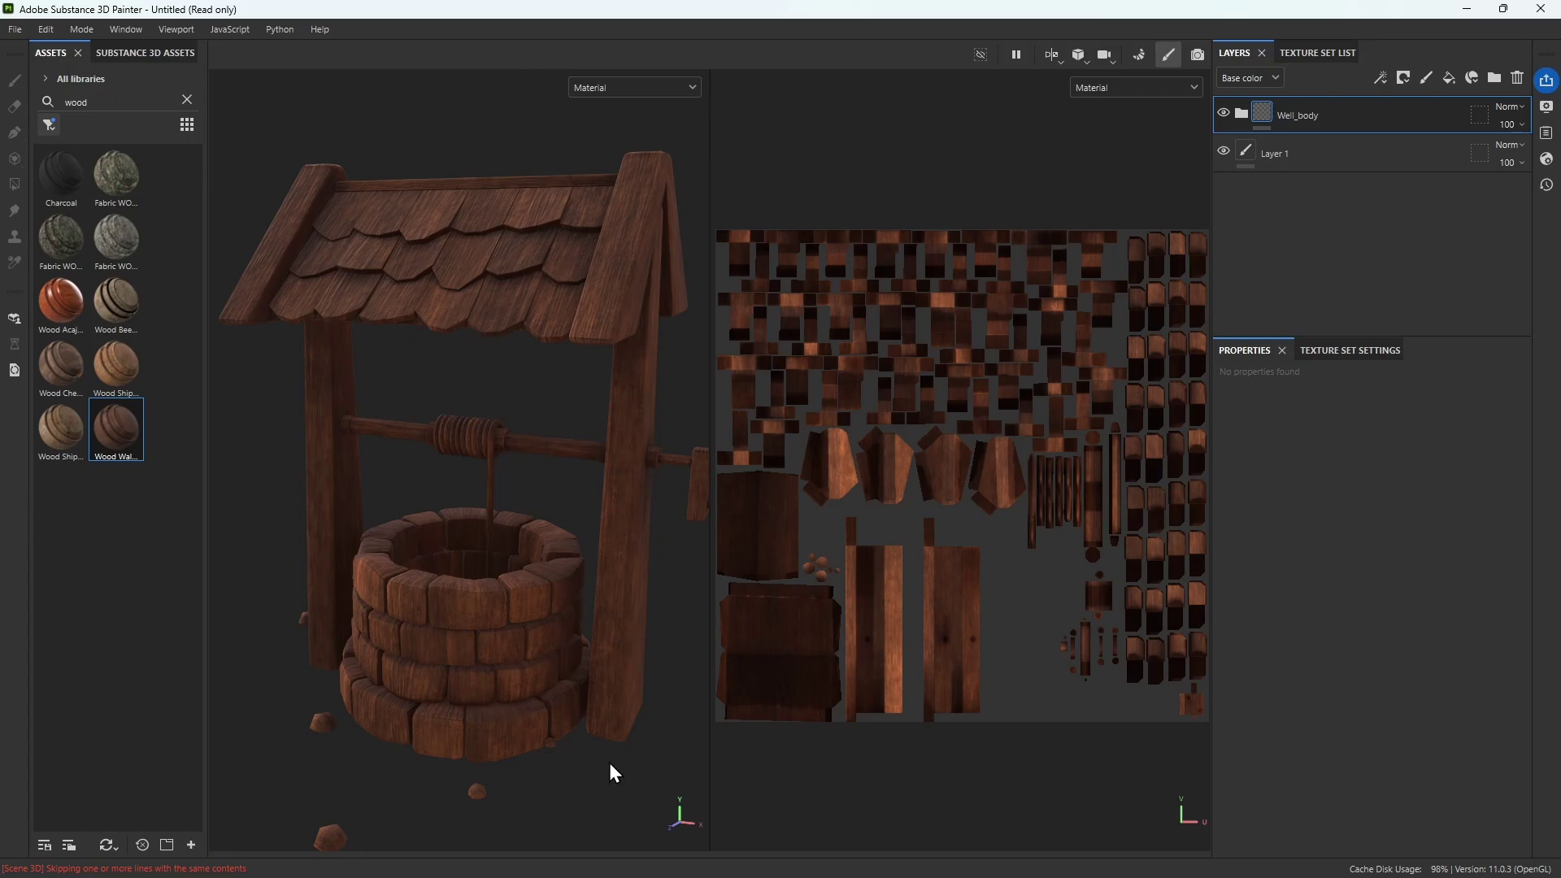
left_click_drag(383, 495, 424, 479, "alt")
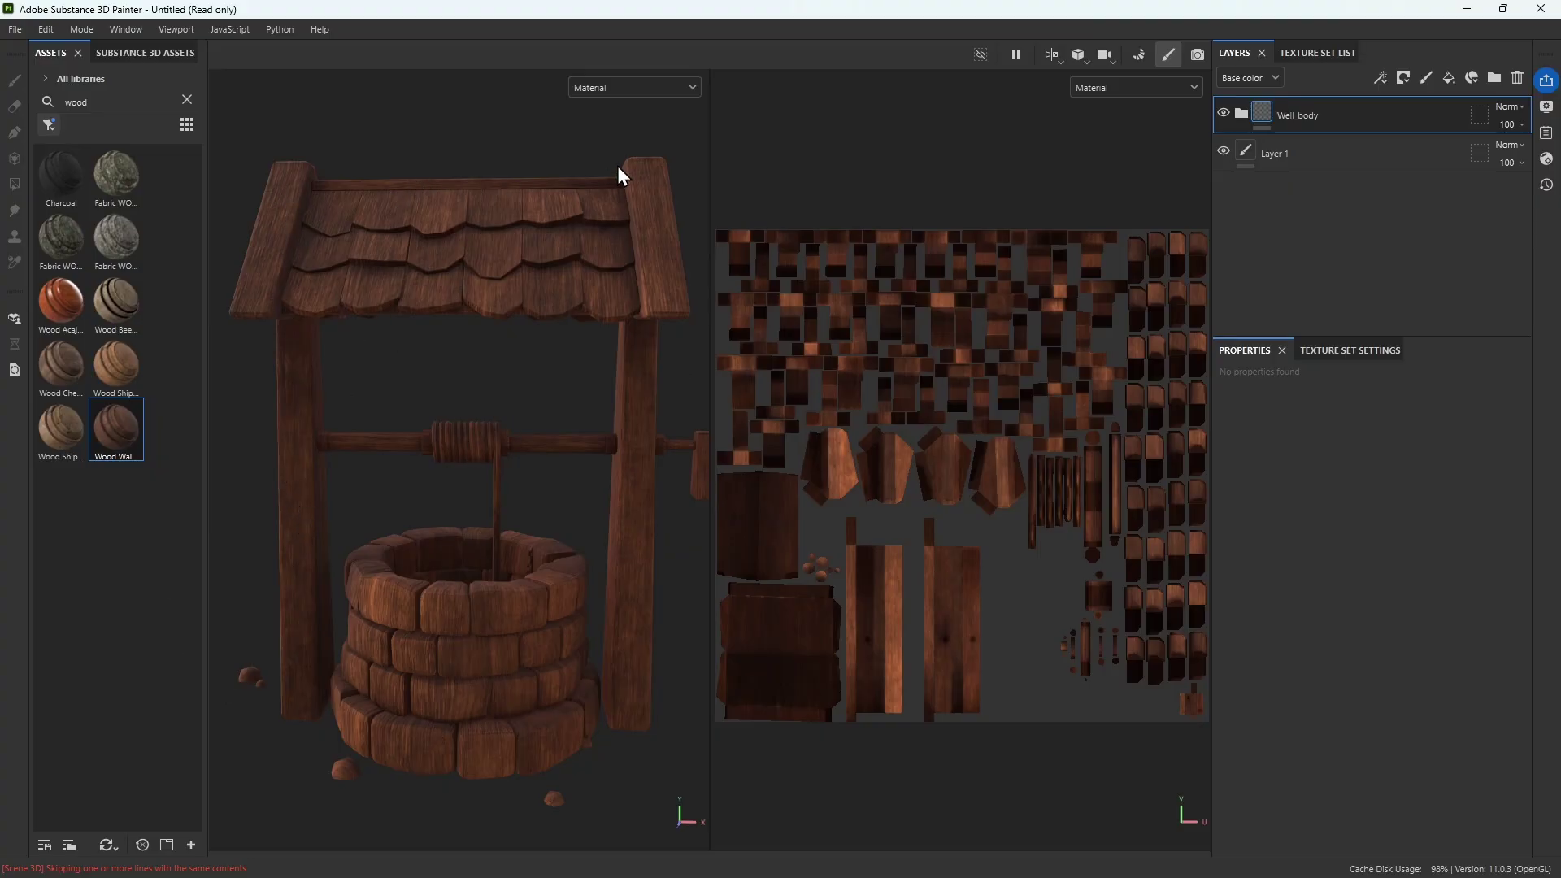
scroll(537, 488, "down", 2)
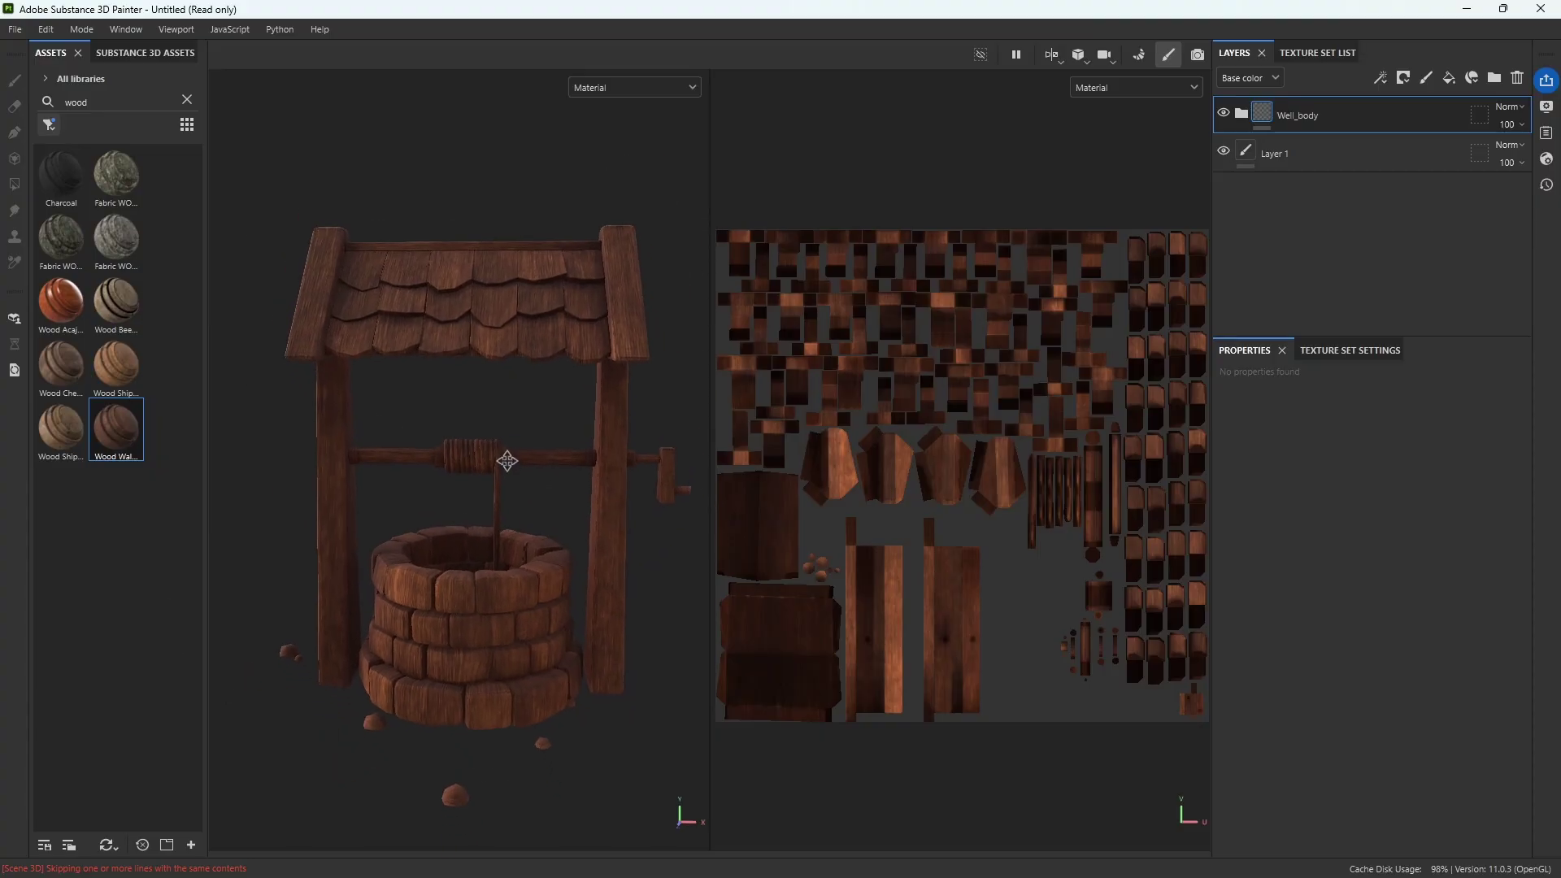
Add a black mask to the Well_body folder and brush a test stroke on a post's UV island
scroll(506, 460, "down", 1)
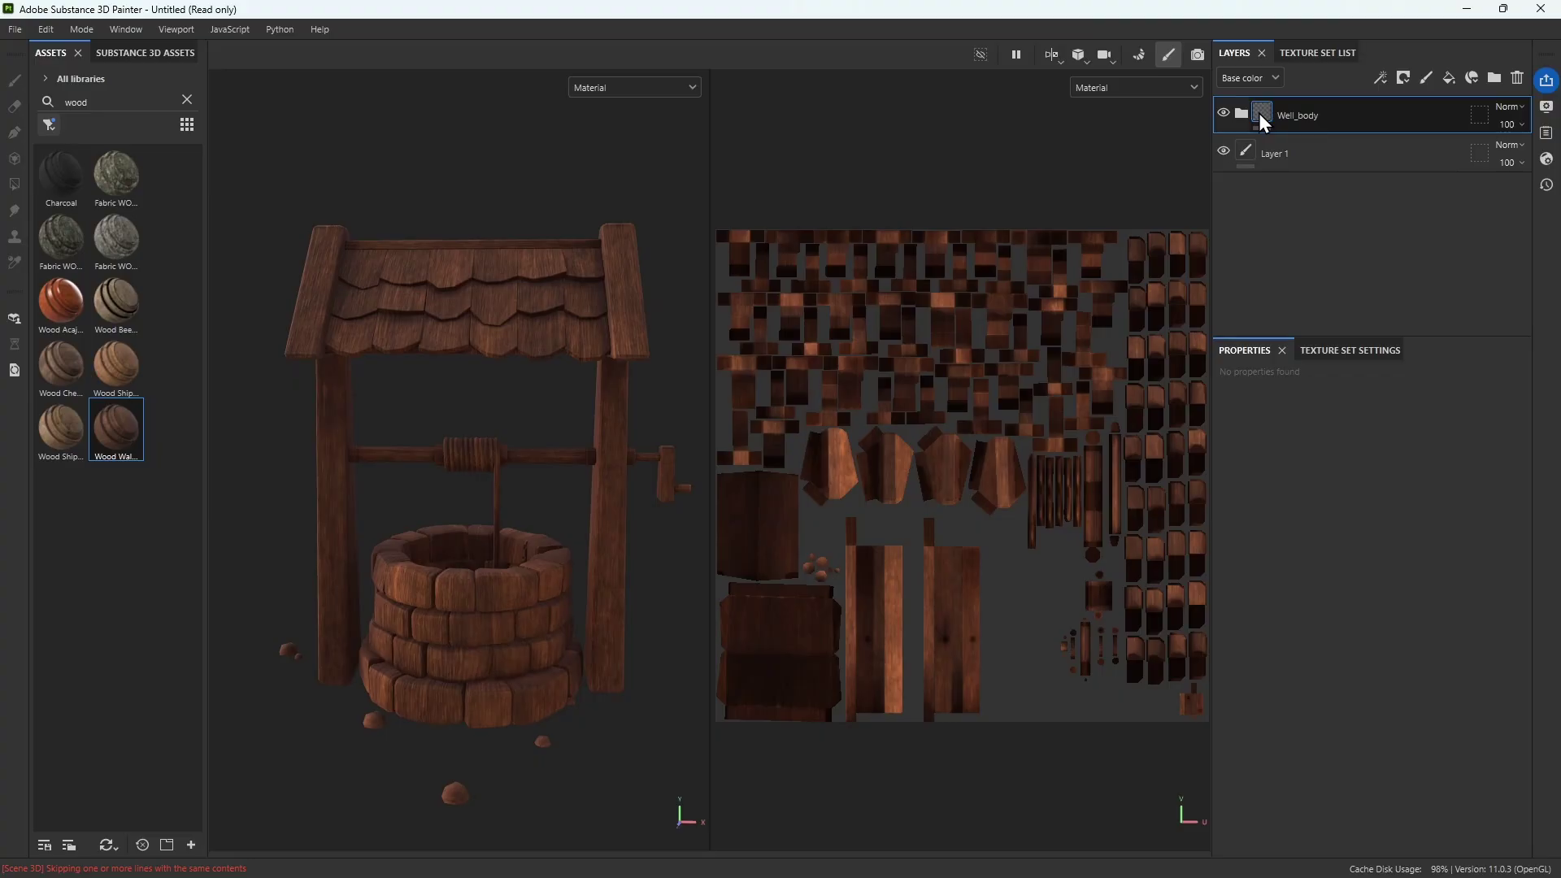
right_click(1260, 116)
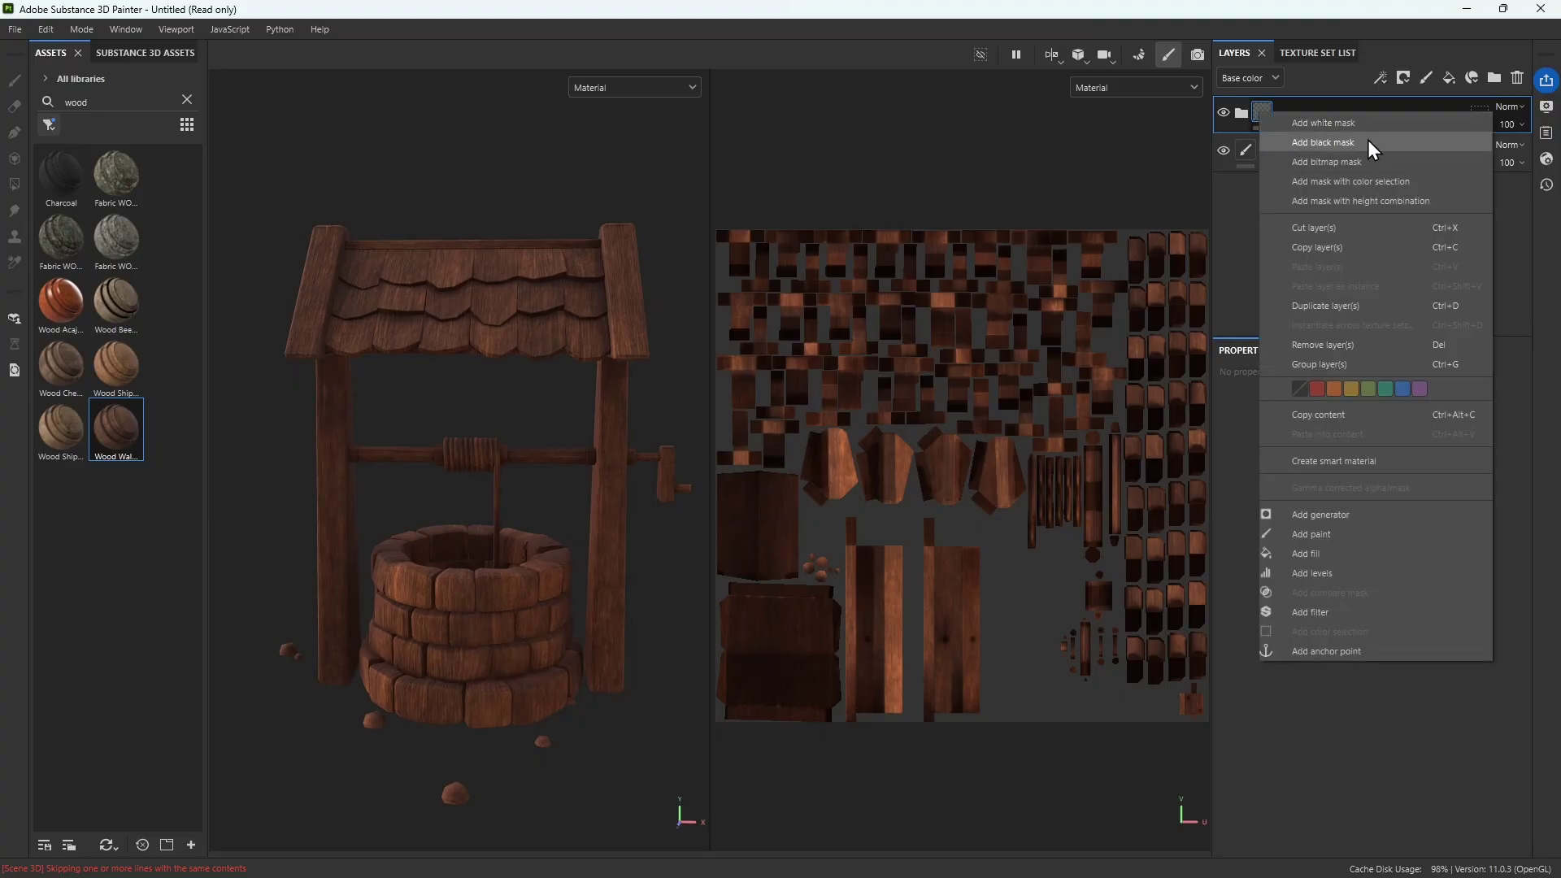
left_click(1368, 142)
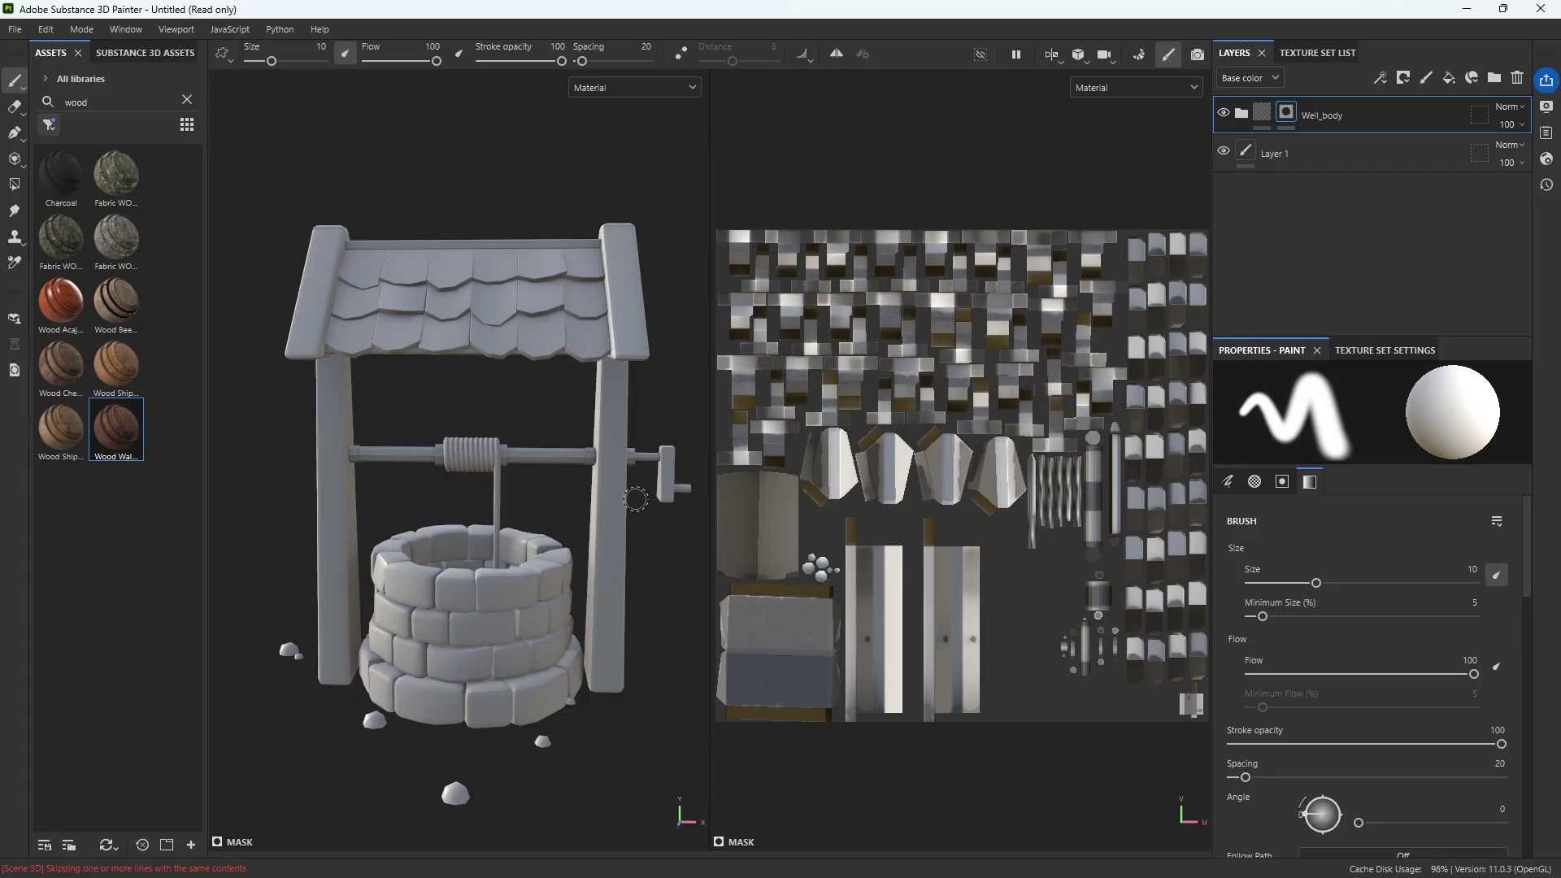
scroll(899, 667, "up", 5)
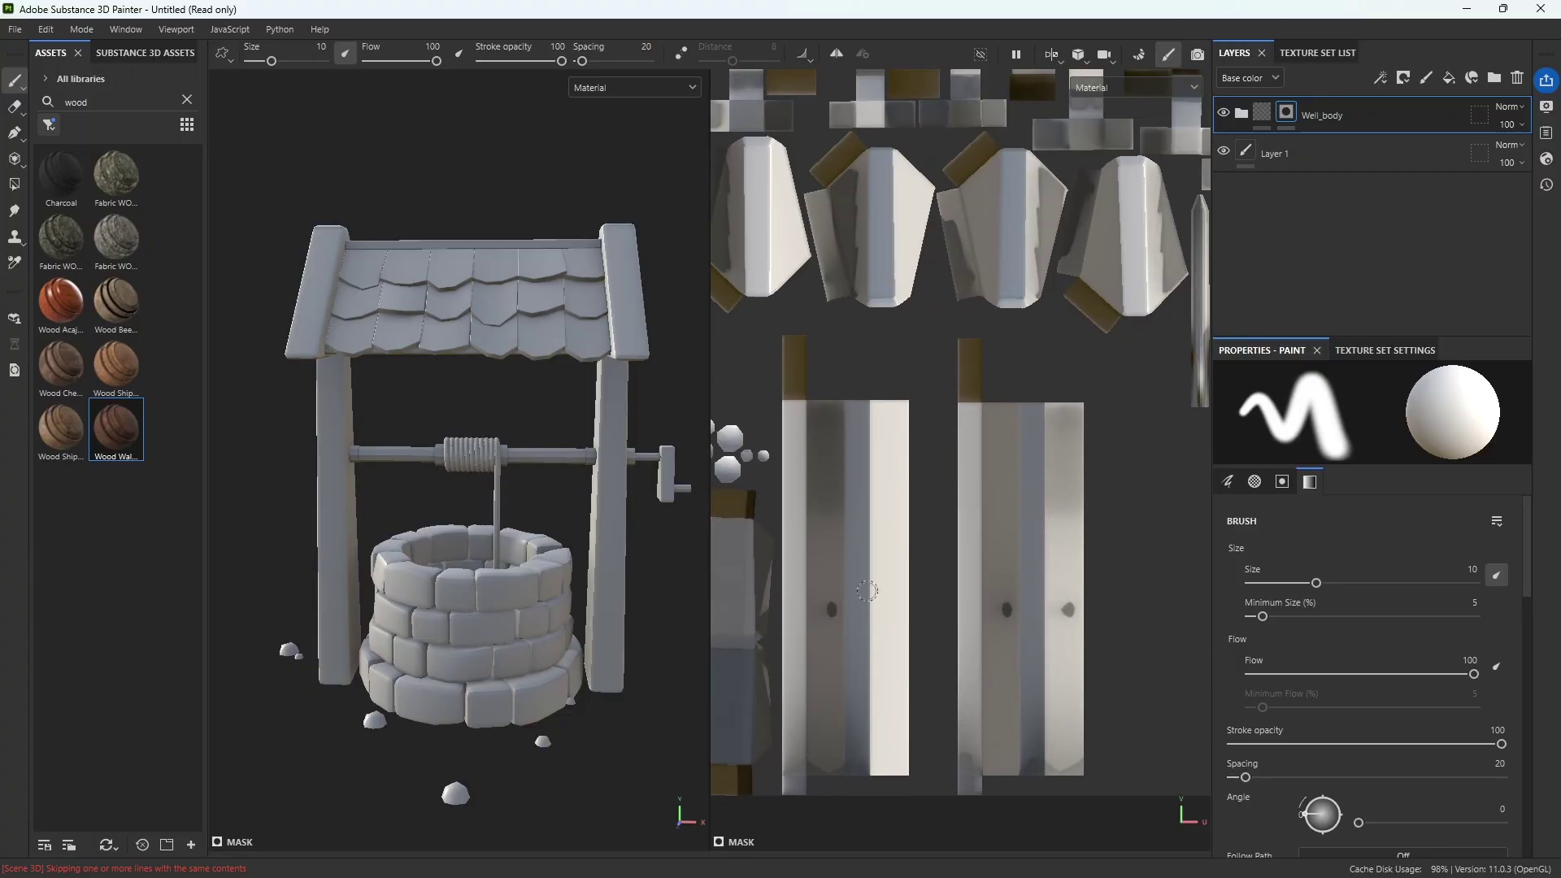
mouse_move(866, 592)
left_mouse_down()
mouse_move(918, 637)
mouse_move(801, 598)
left_mouse_up()
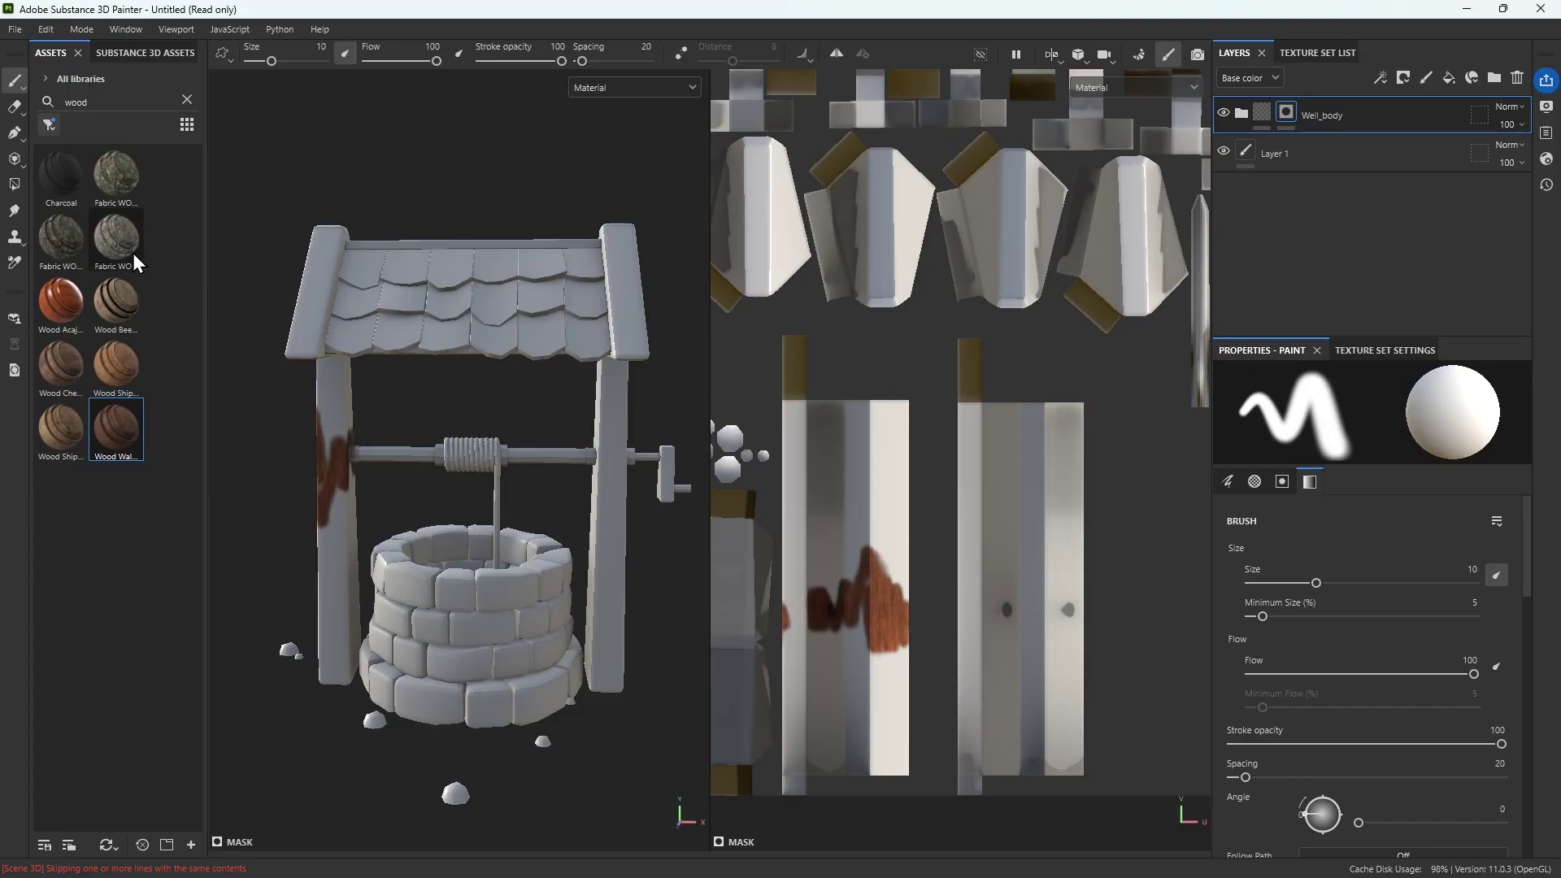
Reveal the wood on both upright posts in the Well_body mask using Polygon Fill in mesh mode
left_click(15, 187)
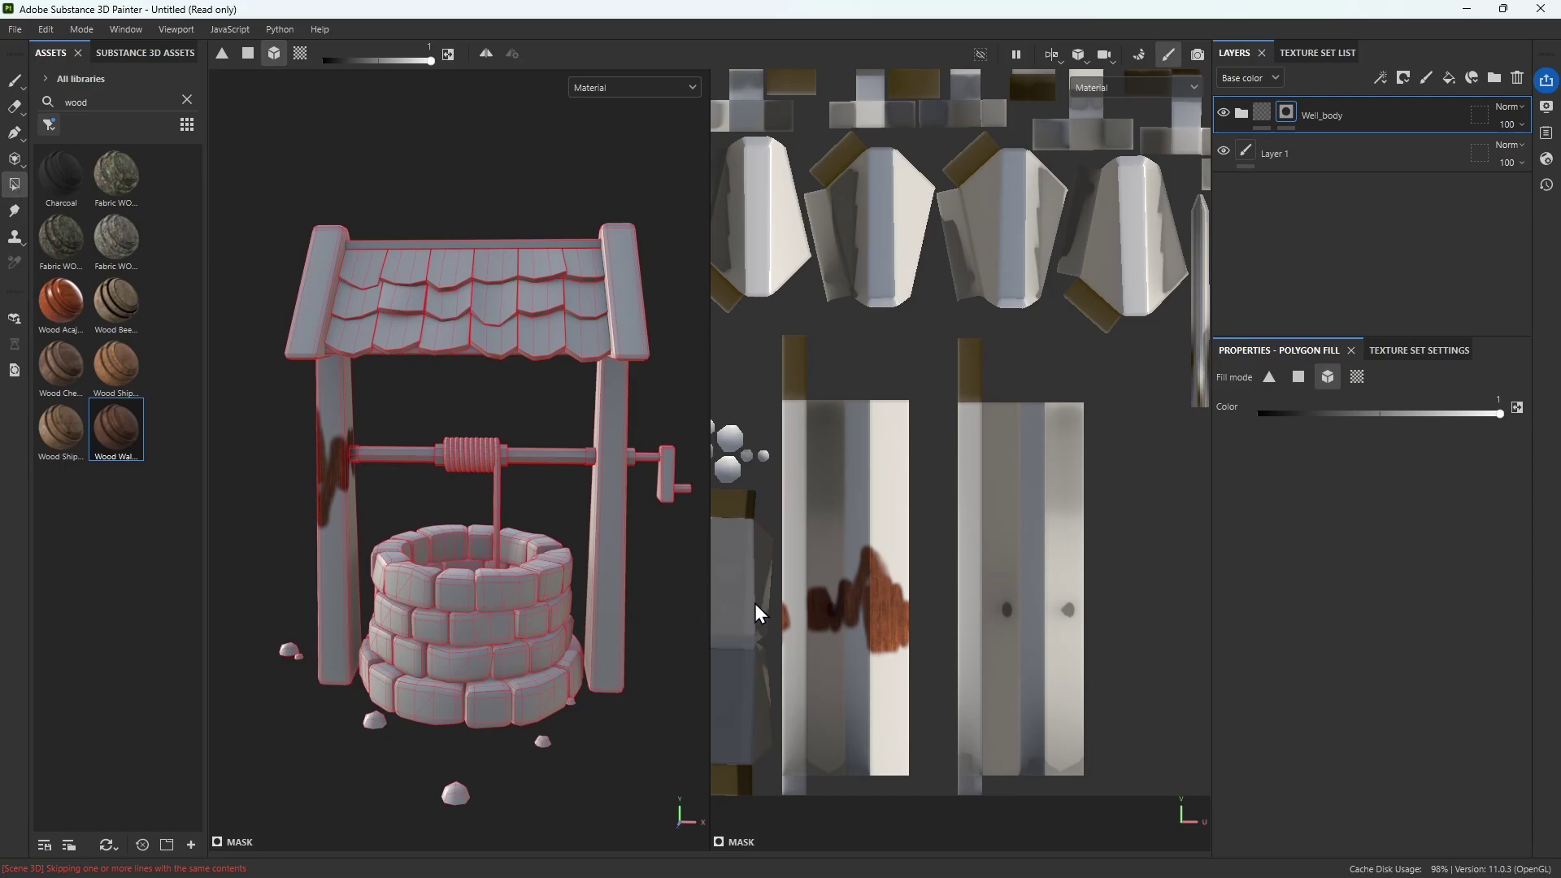
left_click(808, 535)
left_click(605, 548)
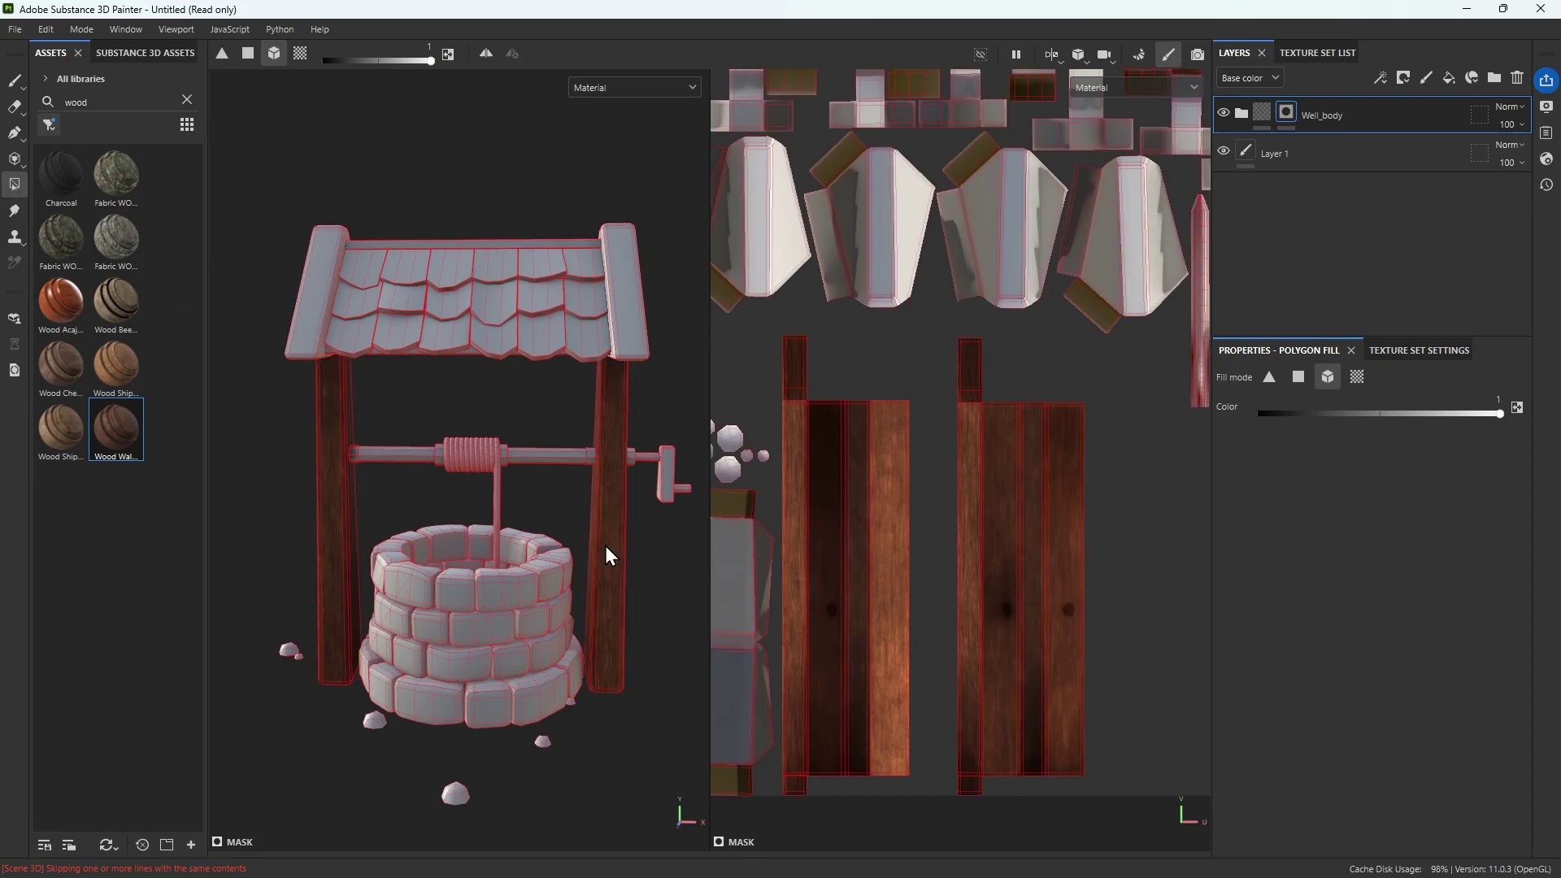
scroll(1108, 534, "down", 3)
scroll(1057, 561, "down", 3)
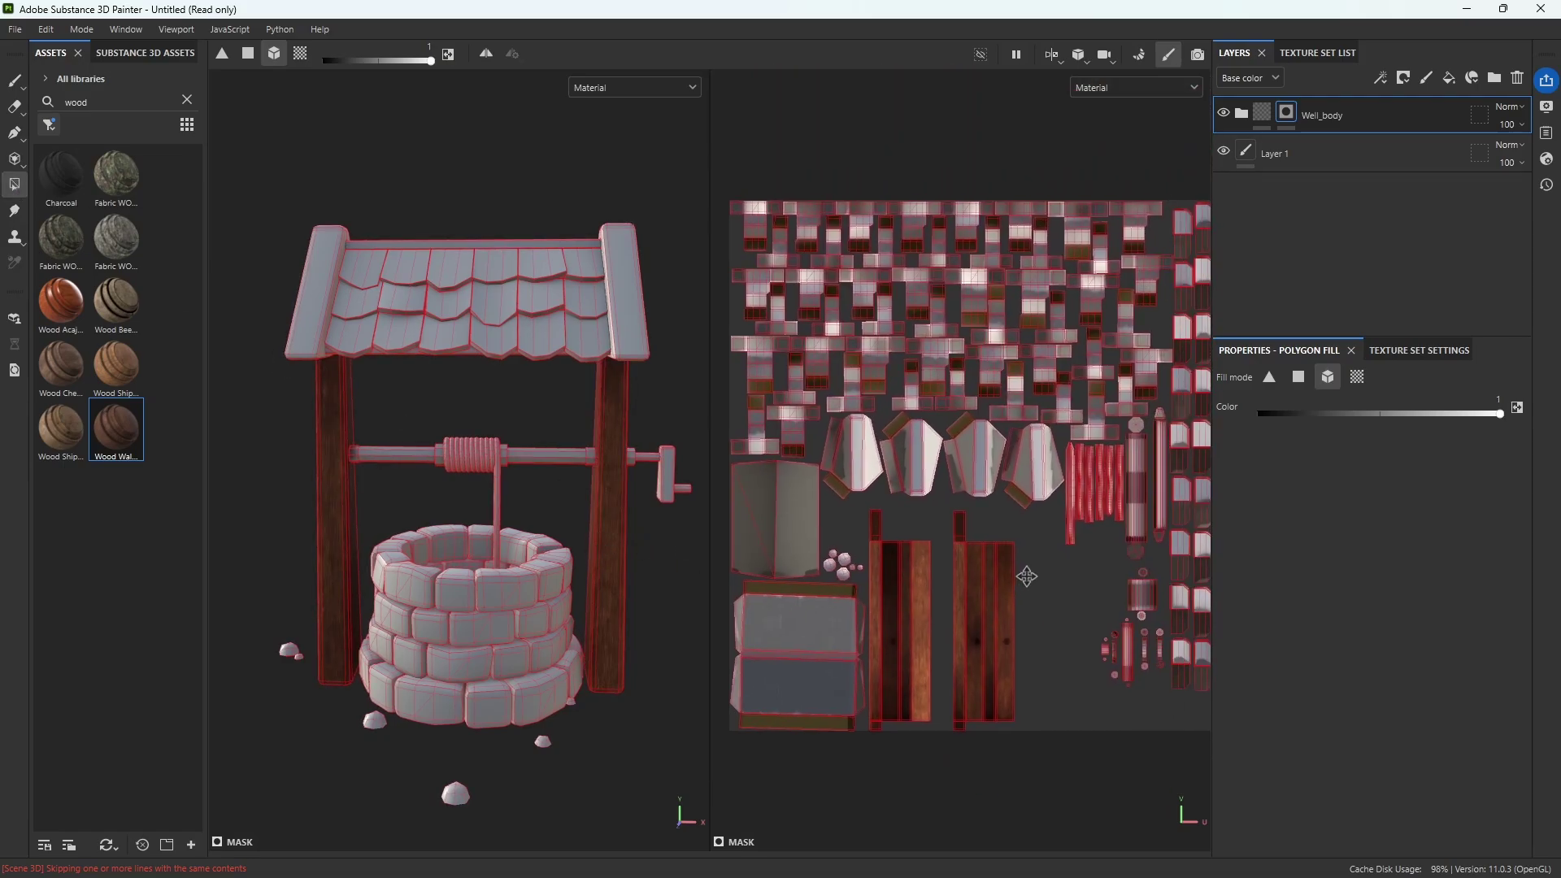
scroll(404, 474, "down", 1)
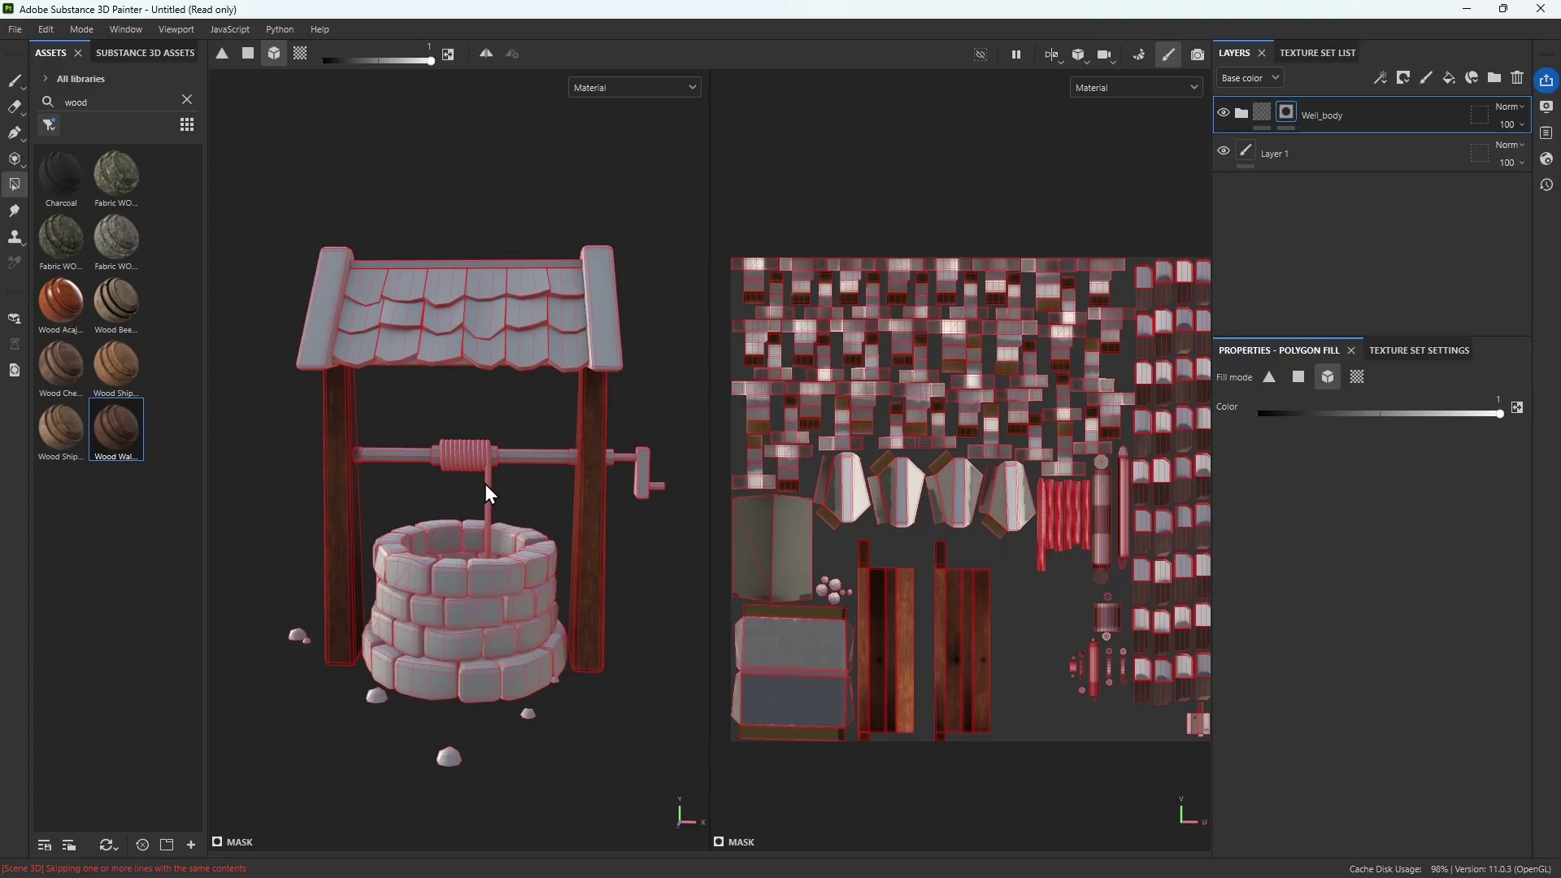
Fill the roof's left end beam into the Well_body mask, first face by face and then as a whole mesh
scroll(485, 485, "up", 1)
left_click_drag(540, 494, 509, 492, "alt")
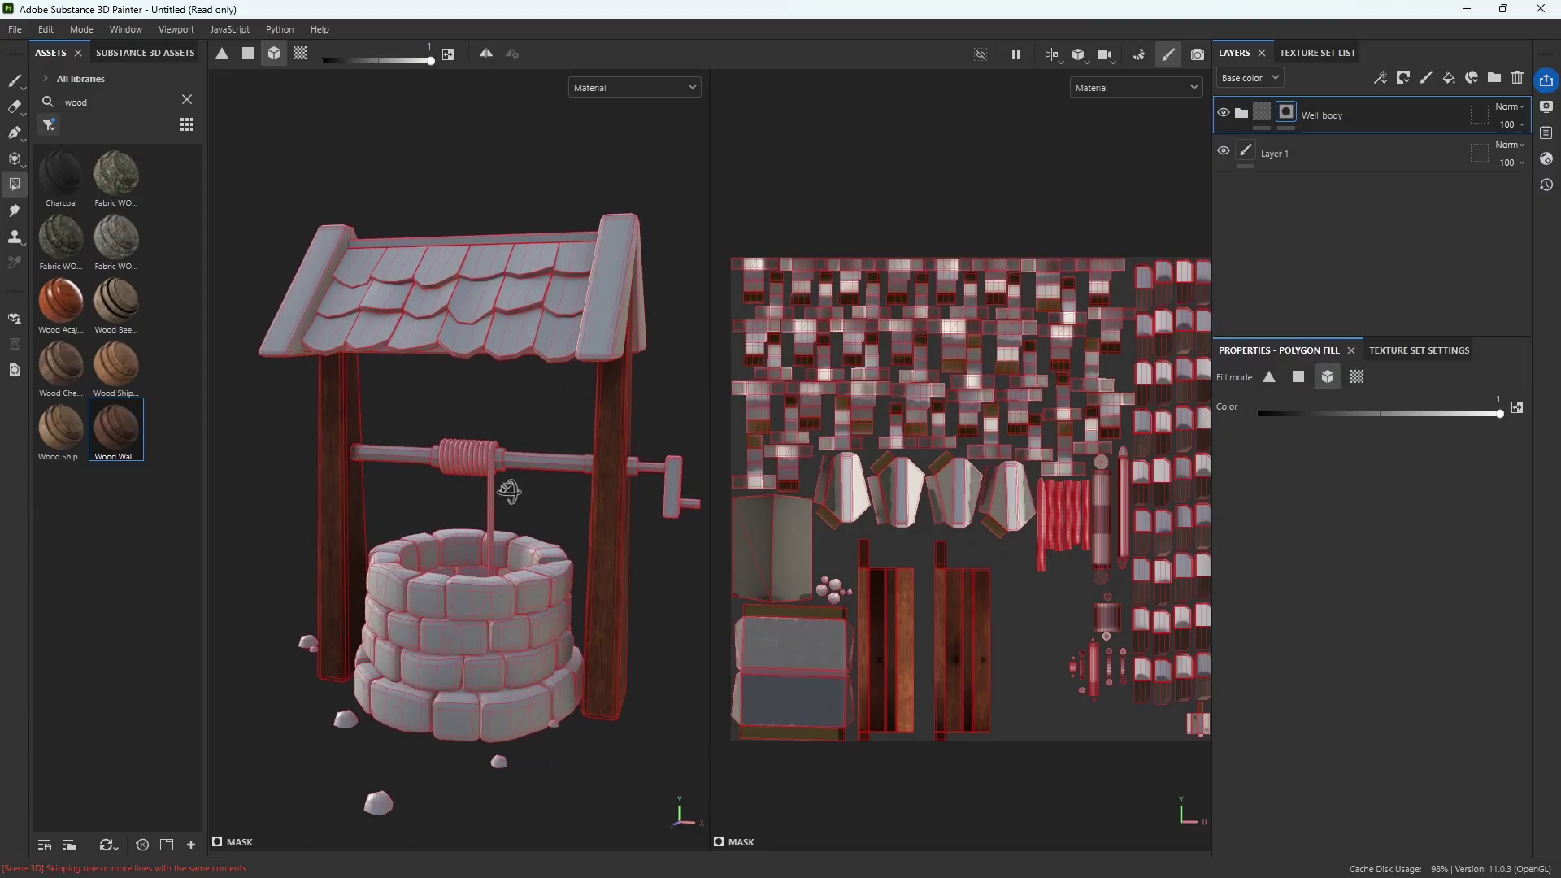
left_click(249, 56)
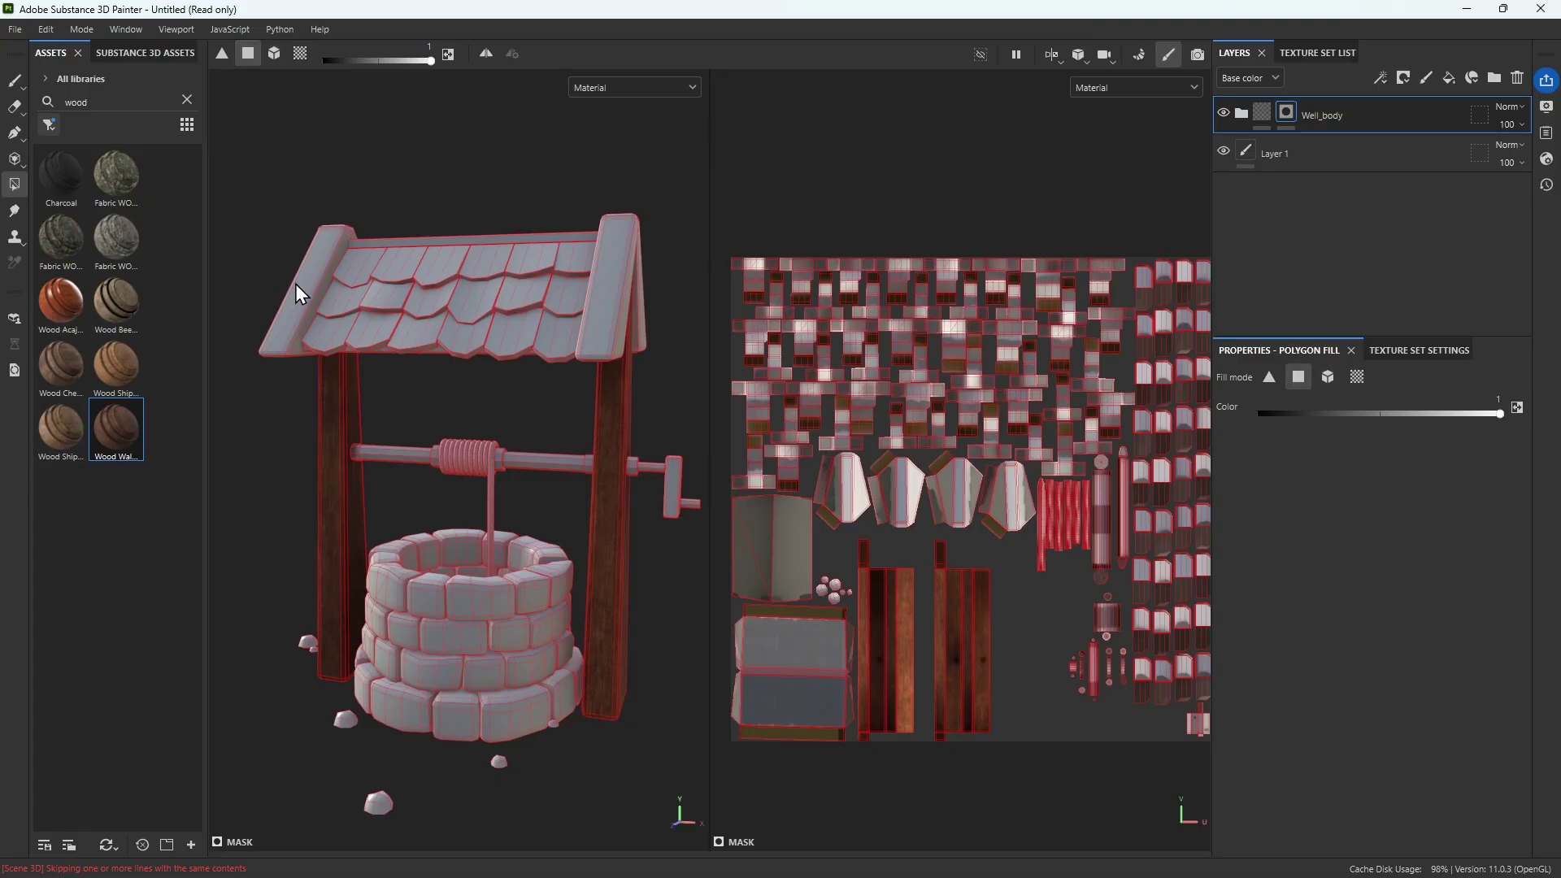
left_click(301, 318)
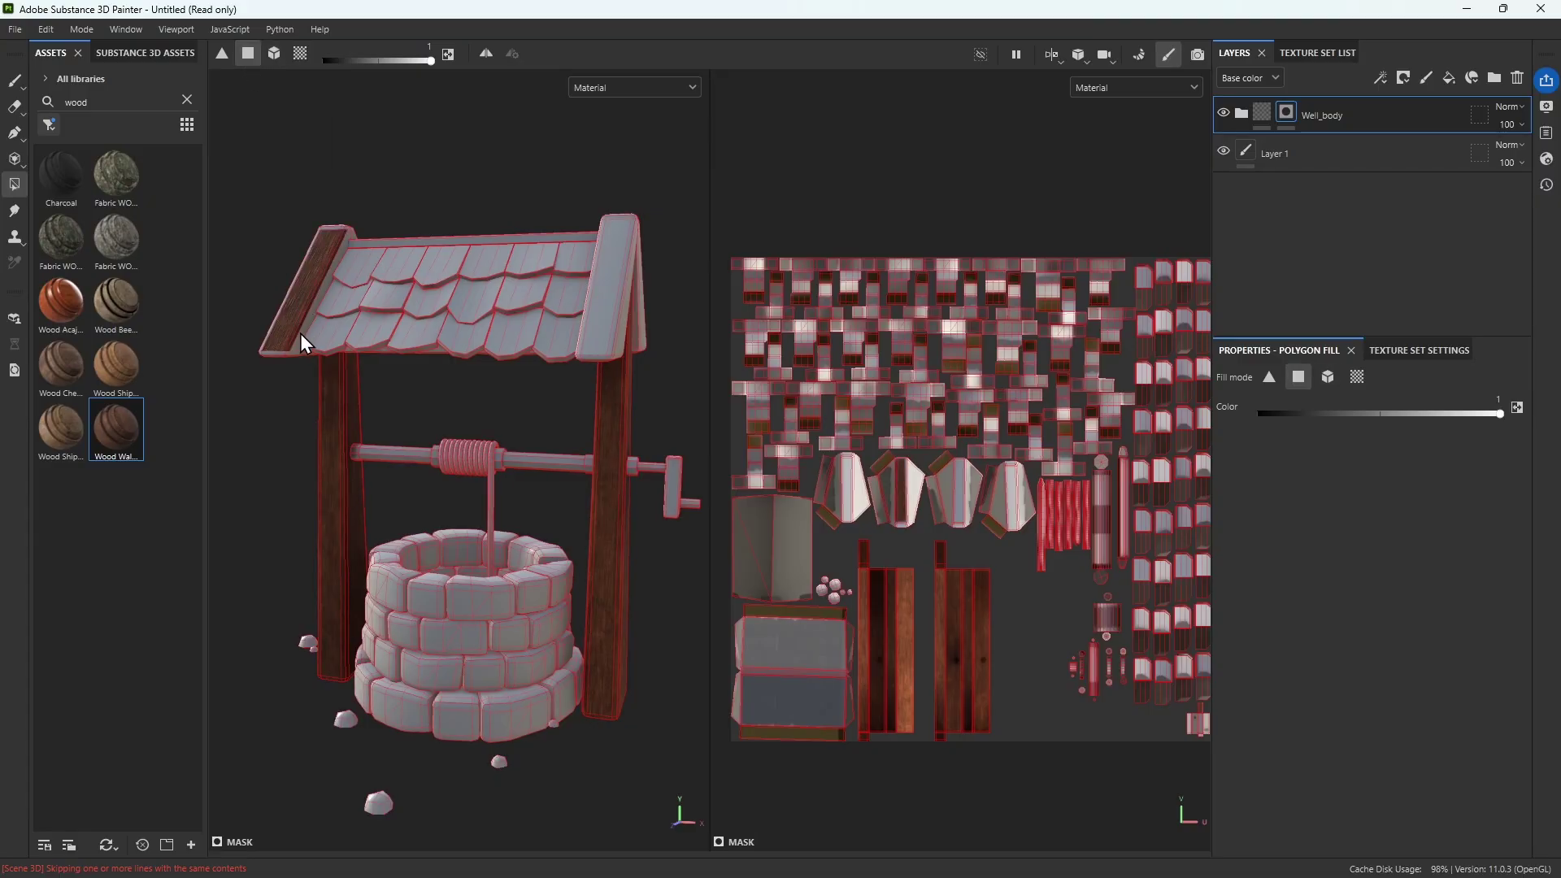
left_click(299, 343)
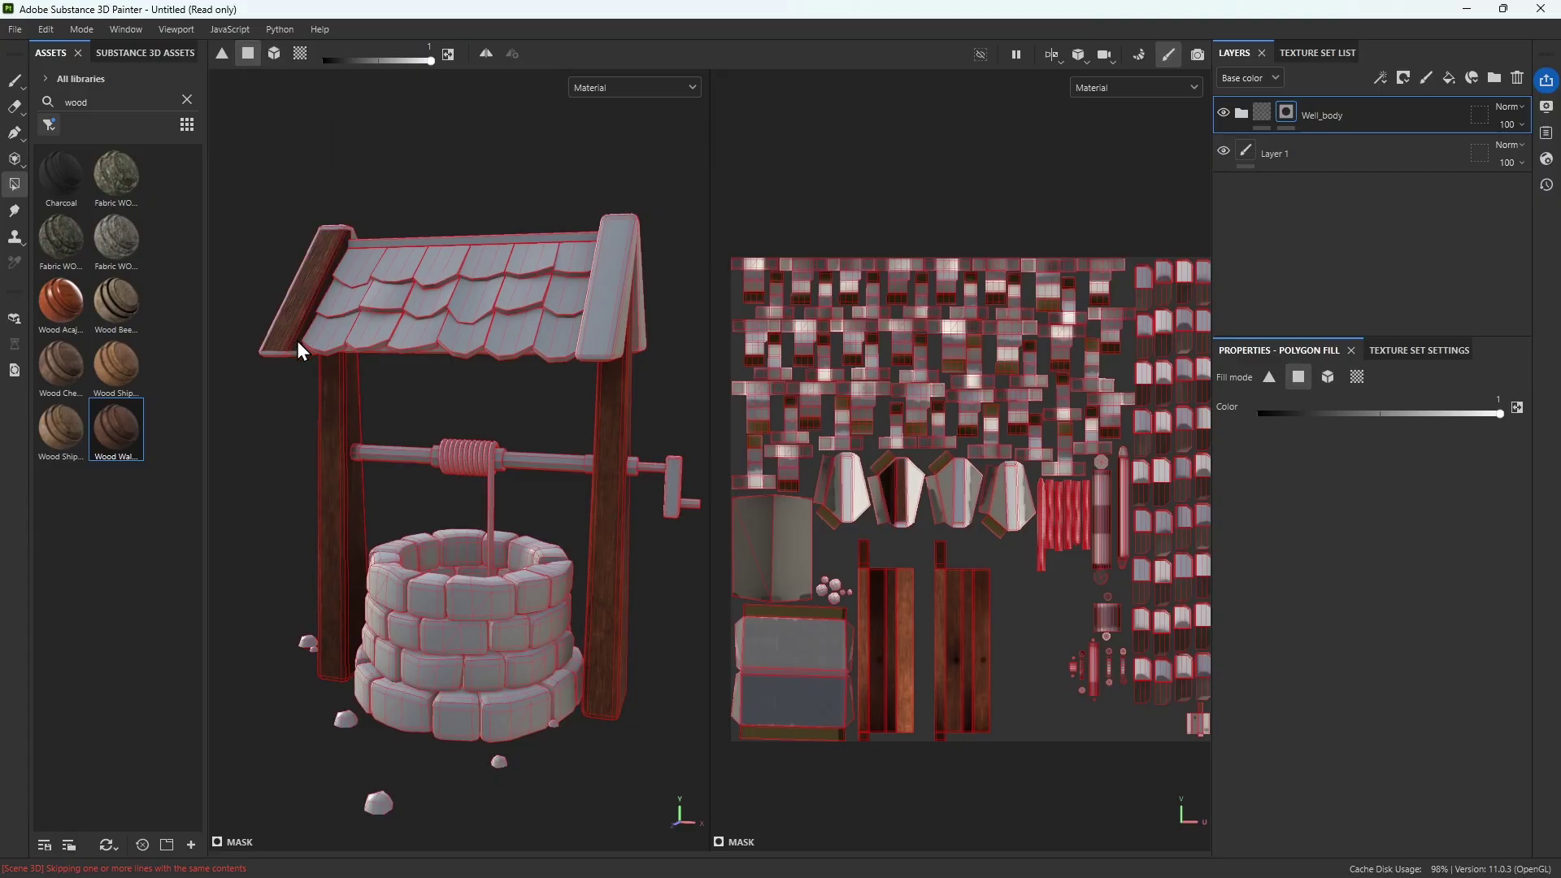
left_click(274, 54)
left_click(296, 292)
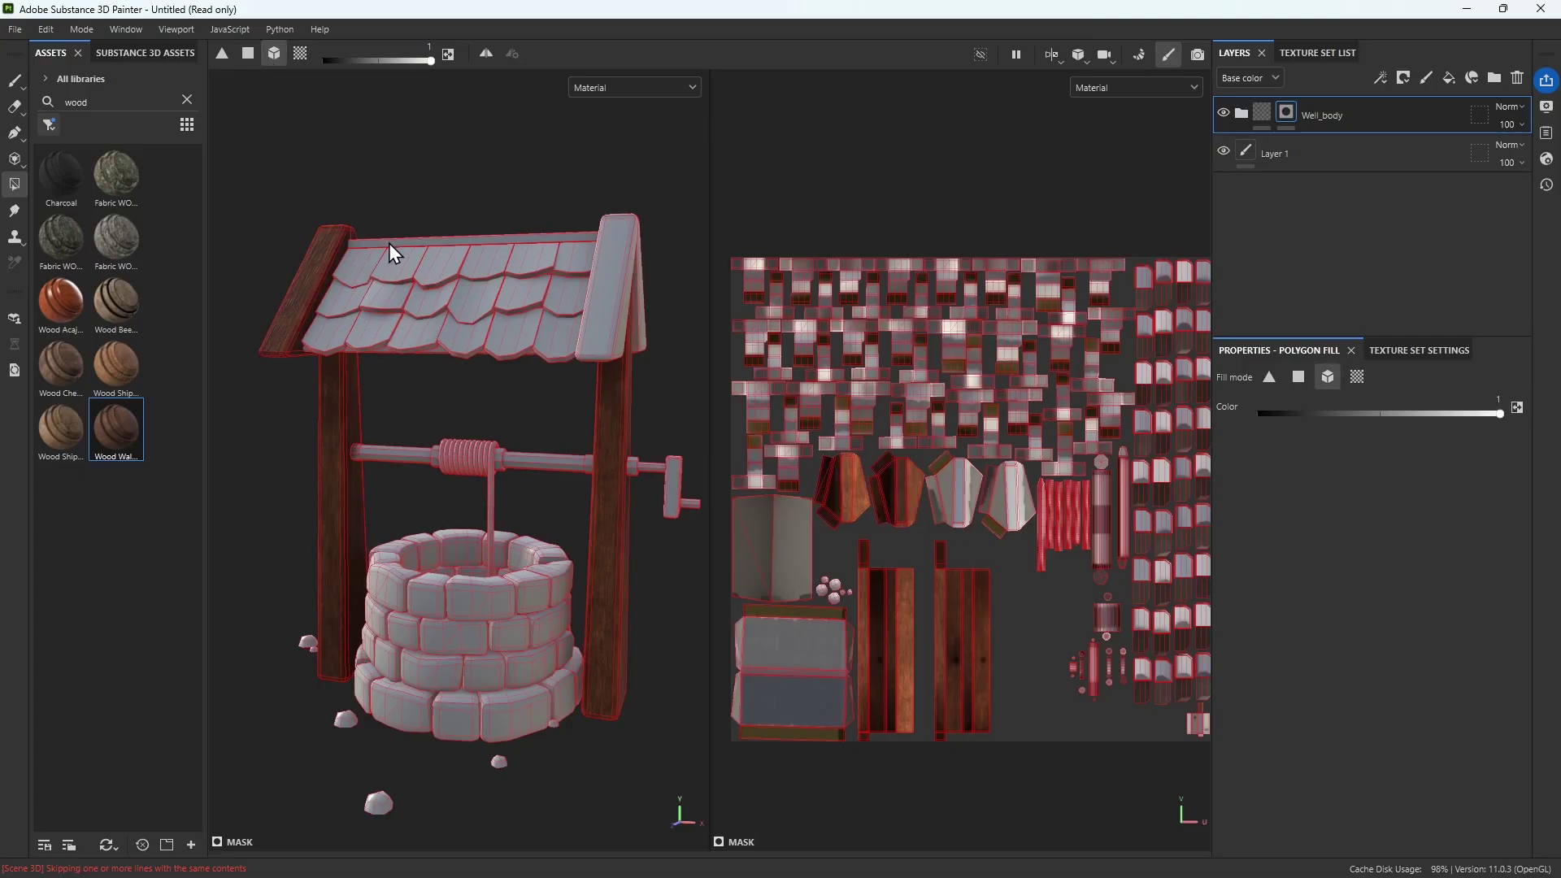
Fill the roof's ridge beam, right end beam and underside boards into the Well_body mask, and return to the Paint tool
left_click(389, 243)
left_click(606, 299)
left_click_drag(606, 299, 500, 488, "alt")
left_click(538, 350)
scroll(521, 210, "up", 3)
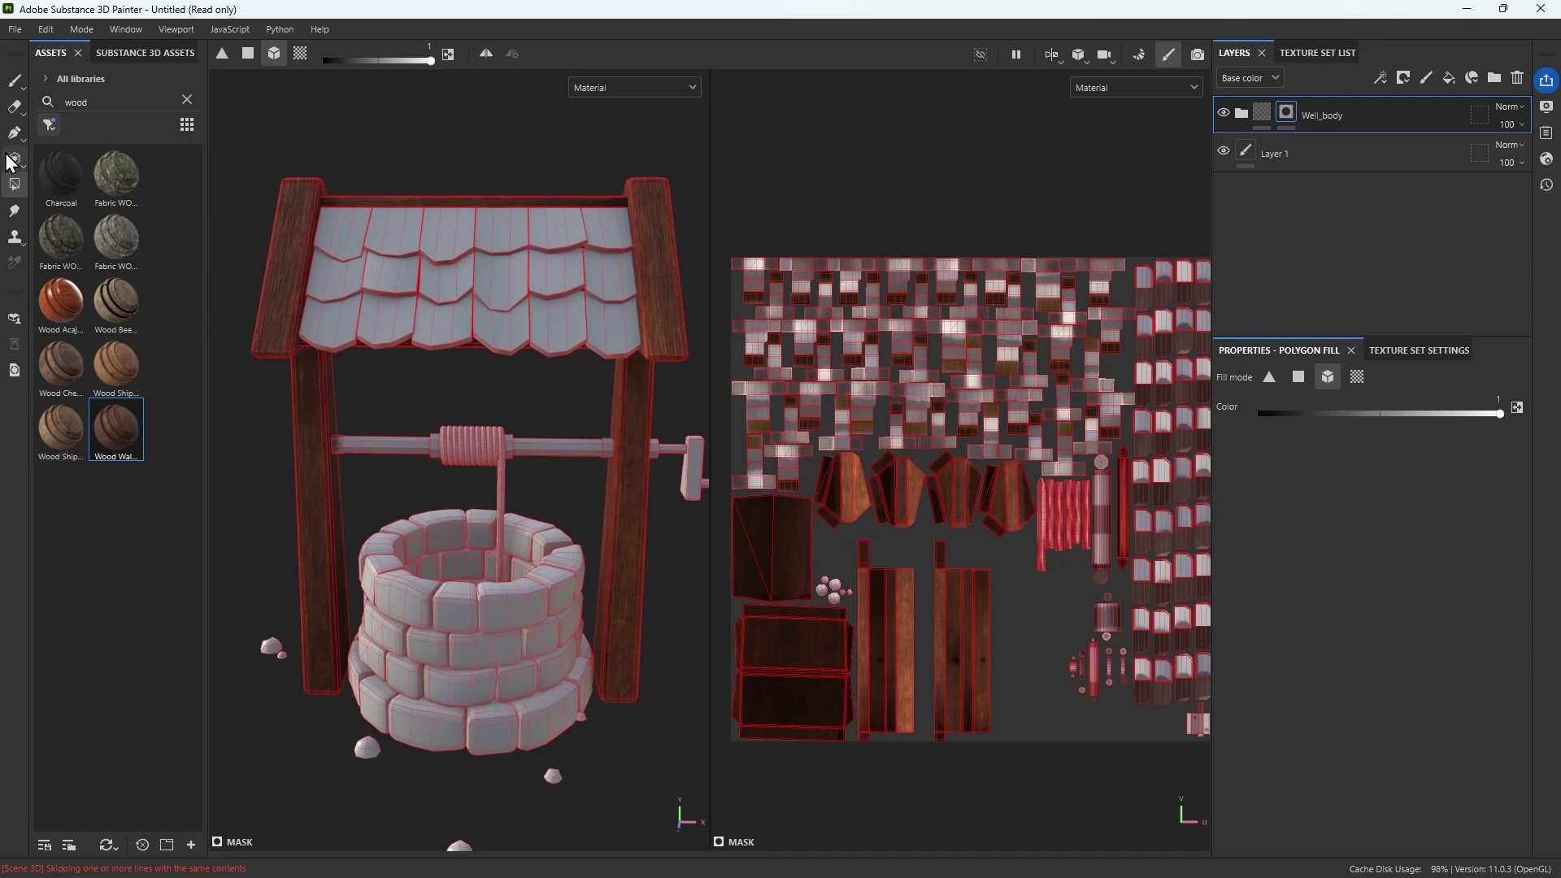
left_click(14, 79)
mouse_move(349, 395)
left_mouse_down("alt")
mouse_move(488, 359)
mouse_move(522, 289)
mouse_move(401, 306)
mouse_move(321, 359)
mouse_move(355, 380)
mouse_move(458, 537)
mouse_move(439, 504)
left_mouse_up("alt")
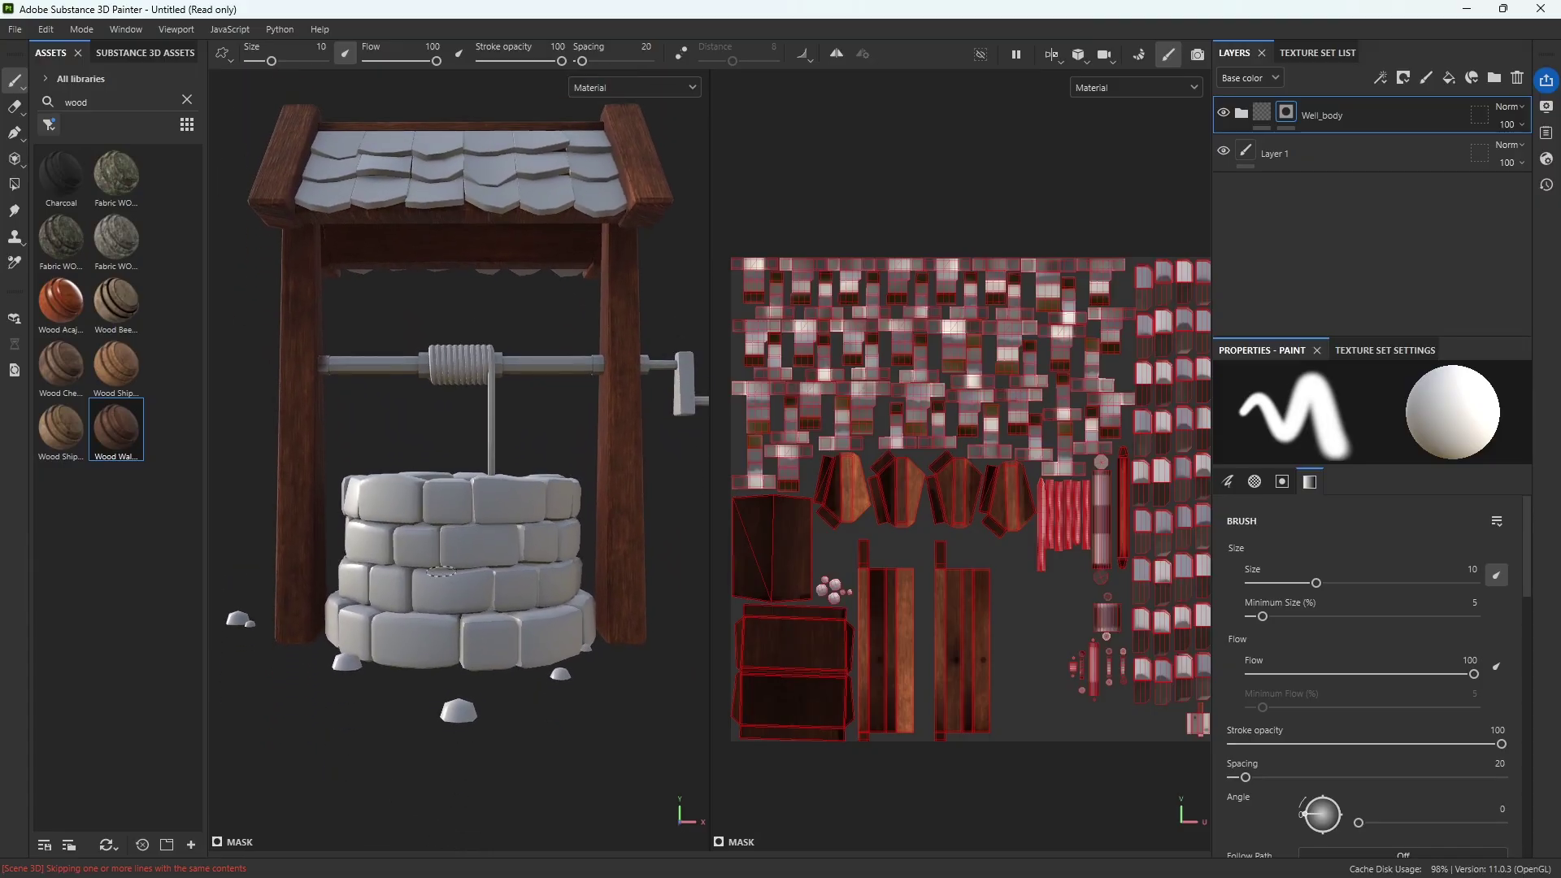
Search the smart materials for "stone" and "rock", and clear the search
left_click(187, 99)
left_click(99, 97)
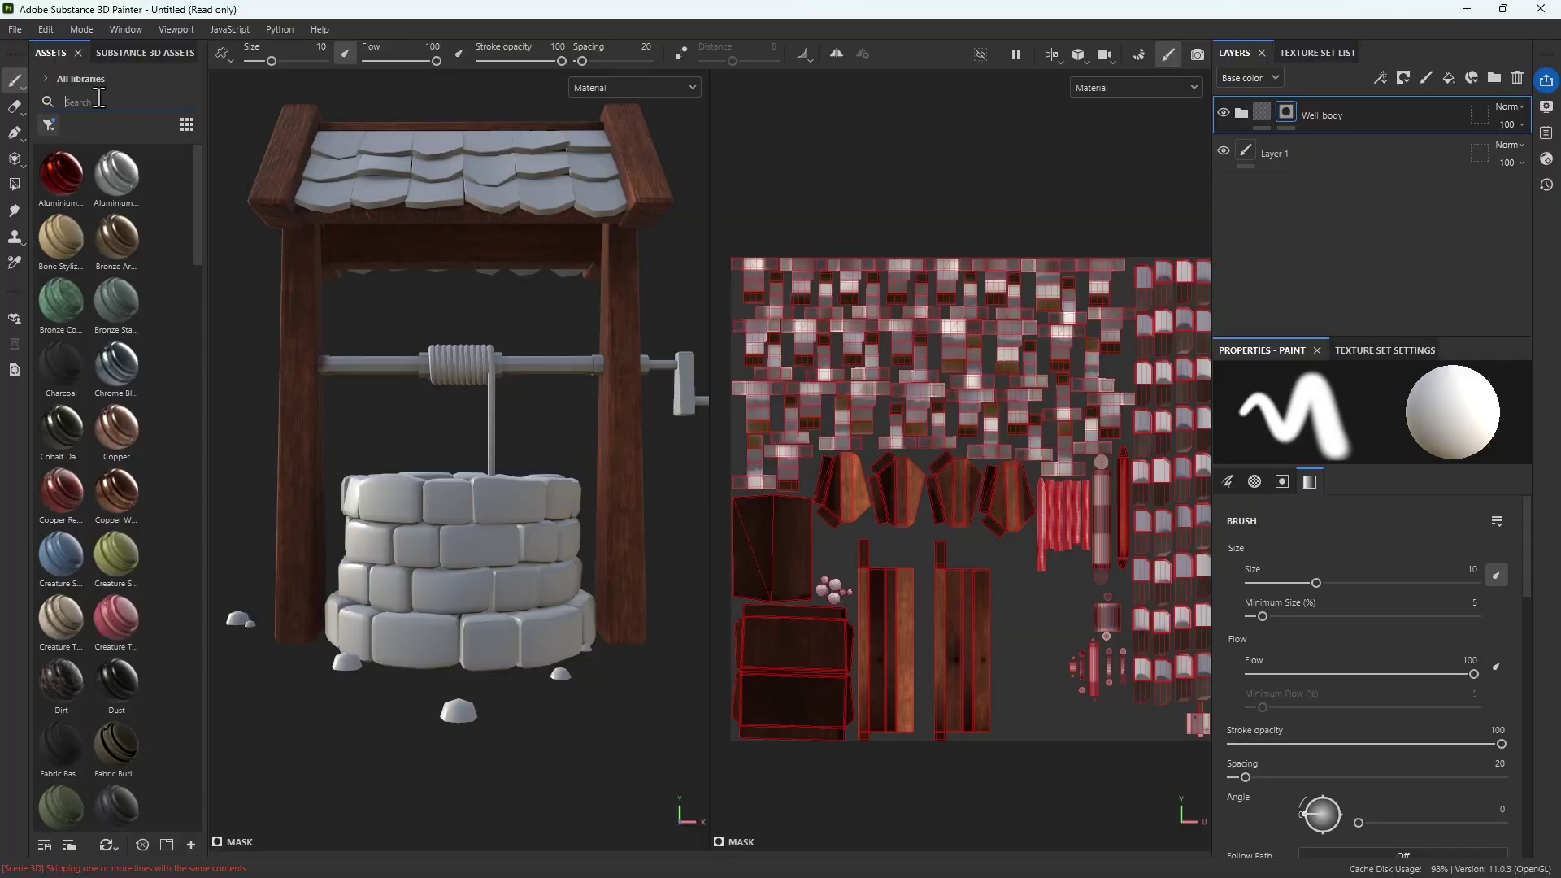
type("stone")
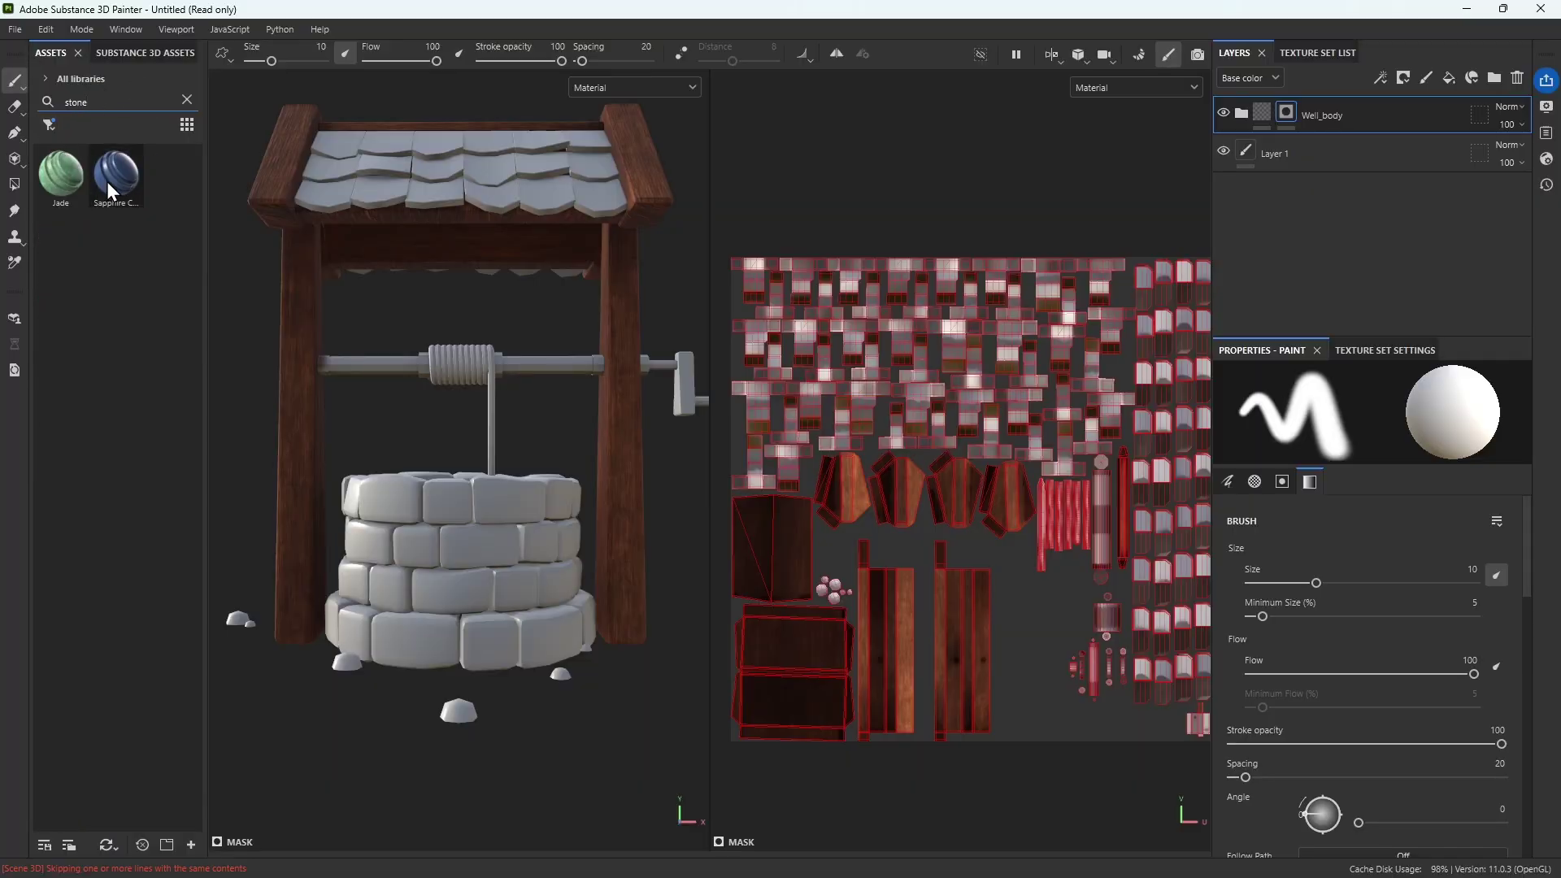
left_click(187, 99)
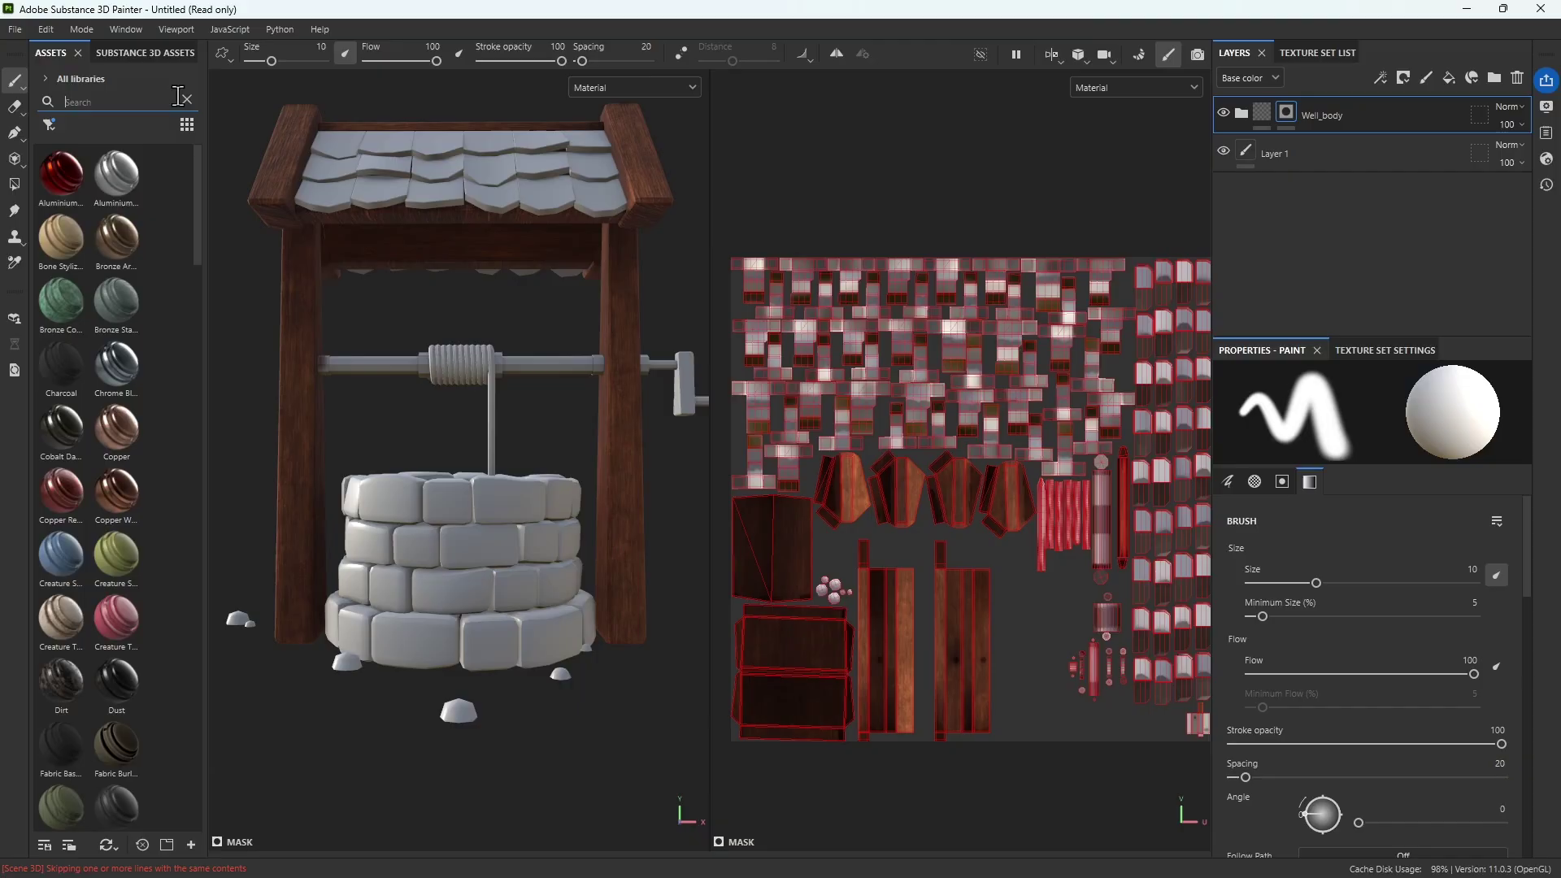
left_click(118, 98)
type("rock")
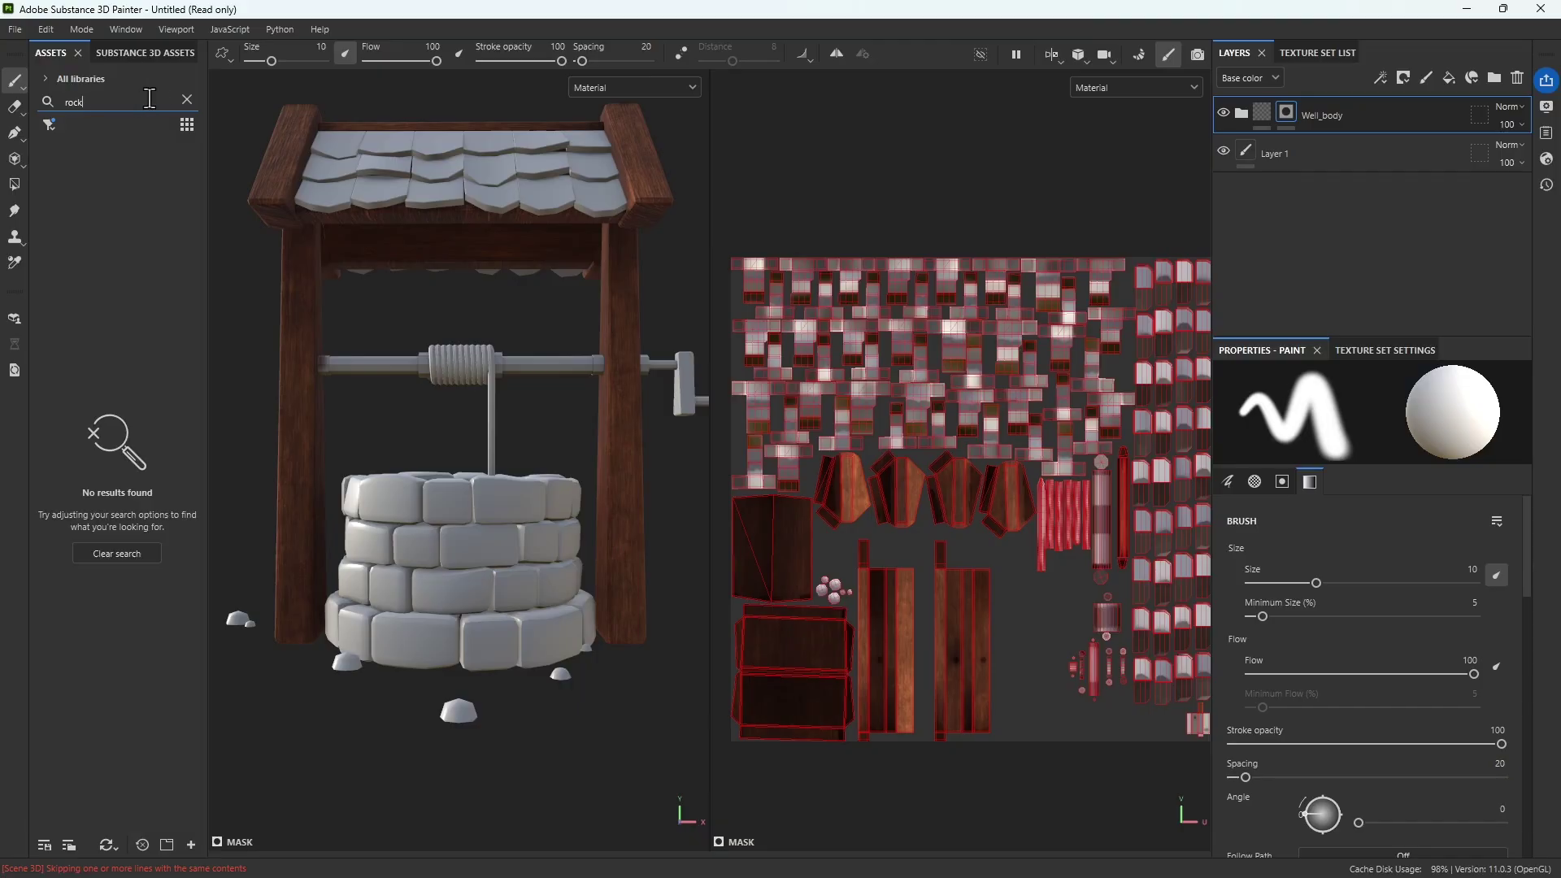
left_click(186, 98)
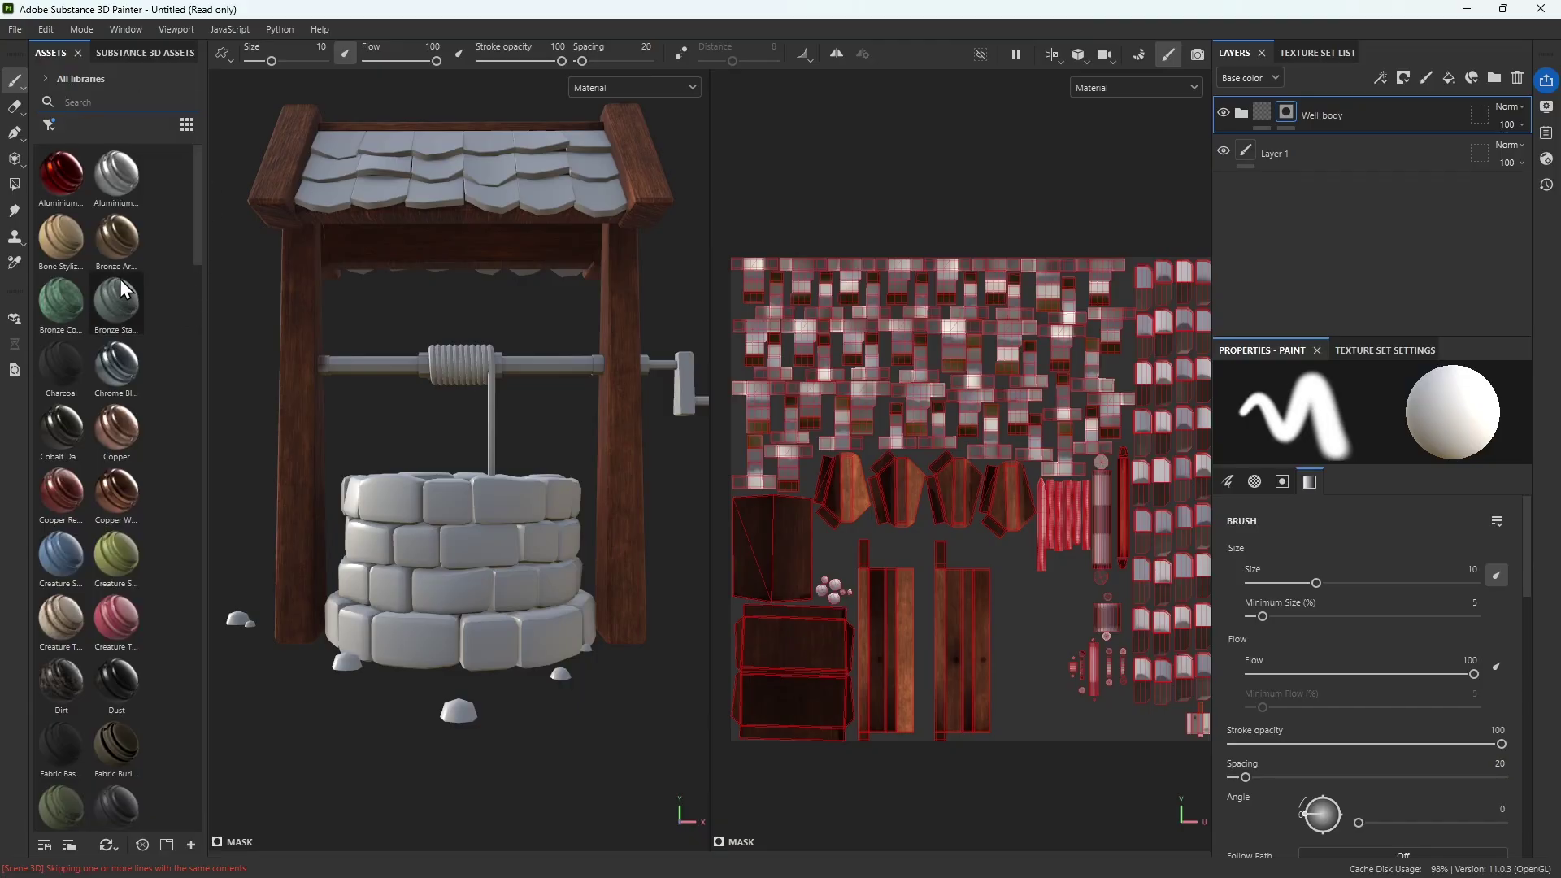
Apply the Creature Teeth smart material to the well as a new folder above Well_body
scroll(119, 278, "down", 3)
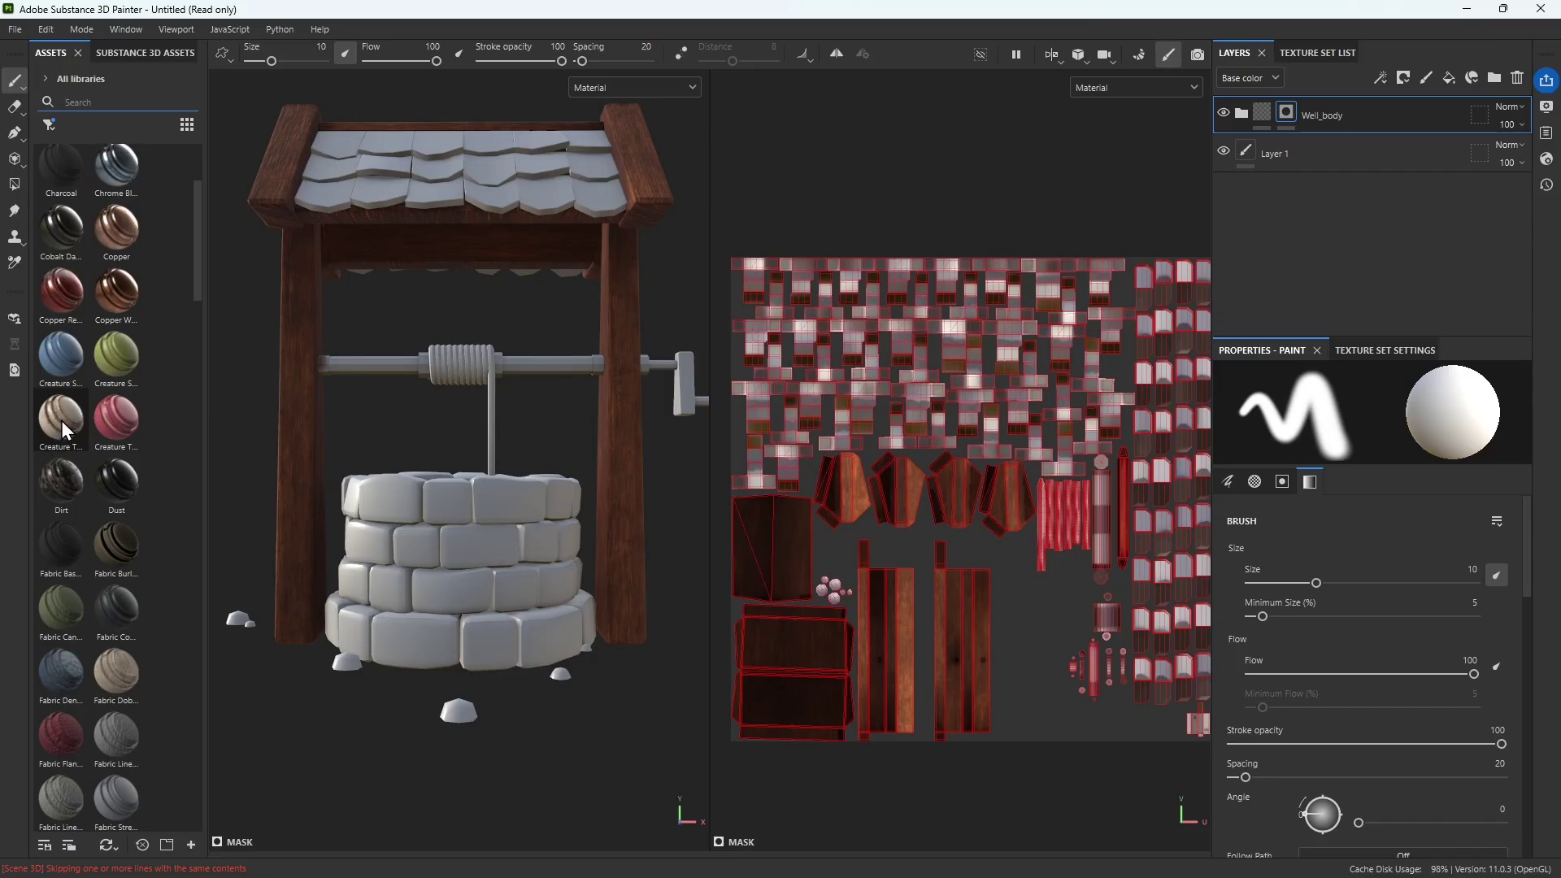
mouse_move(65, 423)
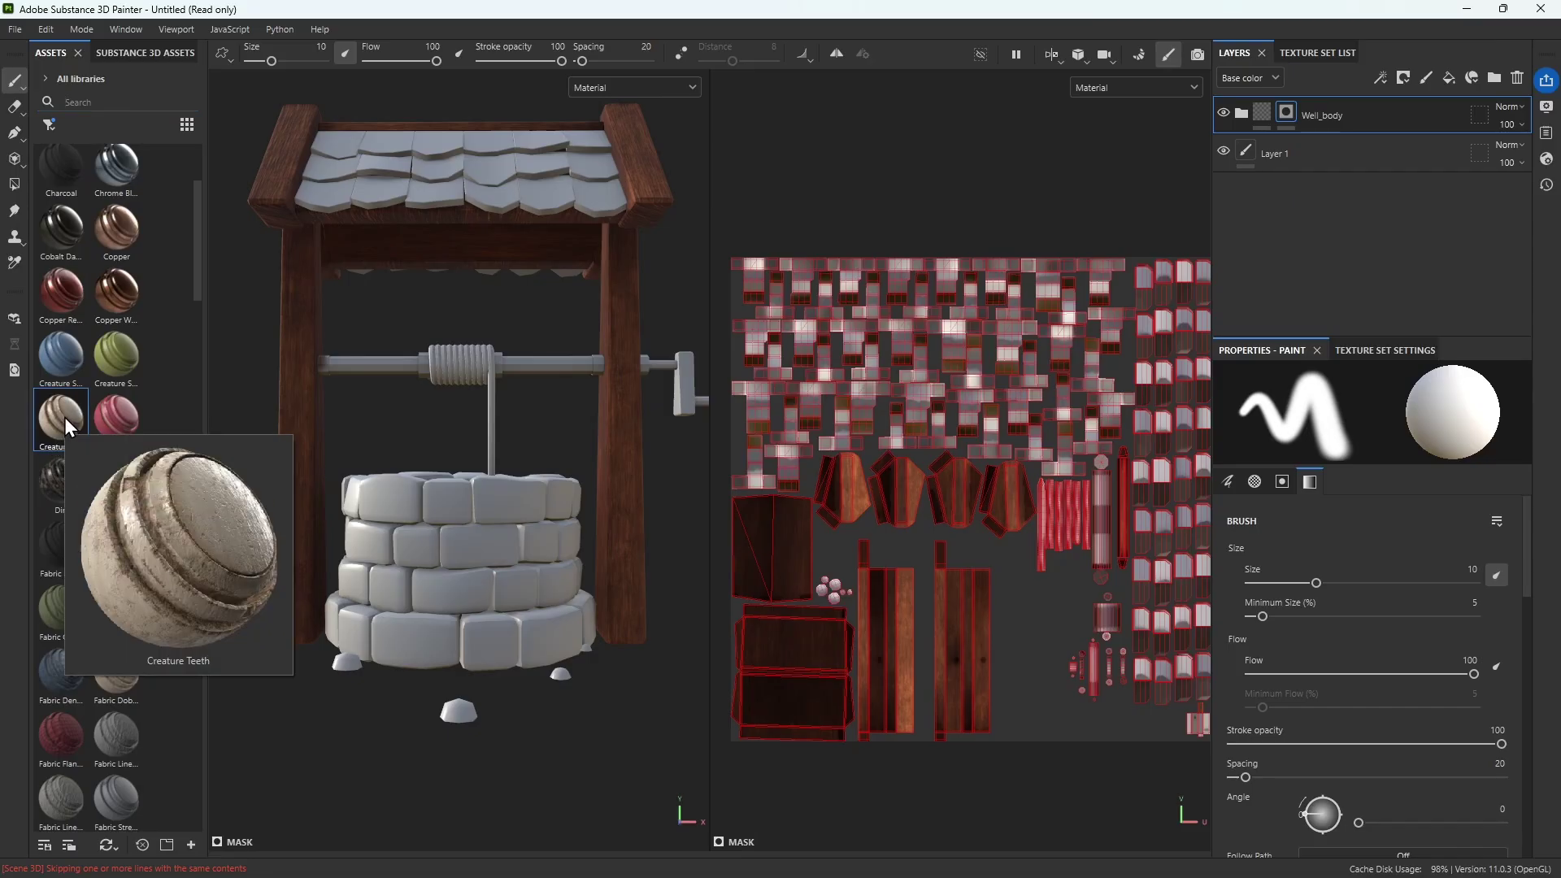
left_click_drag(57, 418, 436, 553)
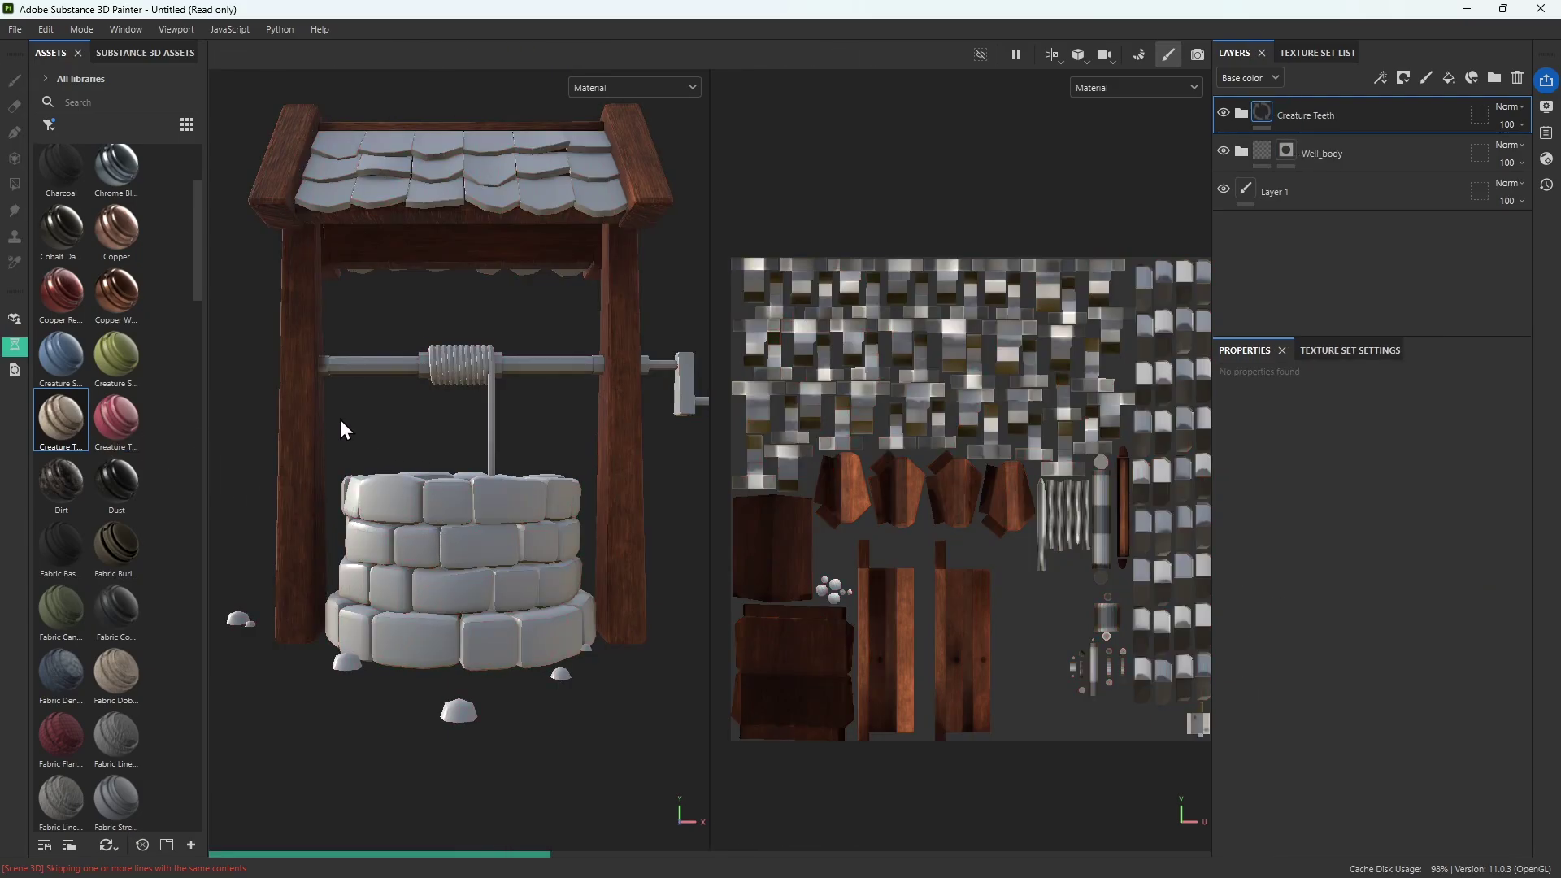
left_click_drag(340, 419, 592, 476, "alt")
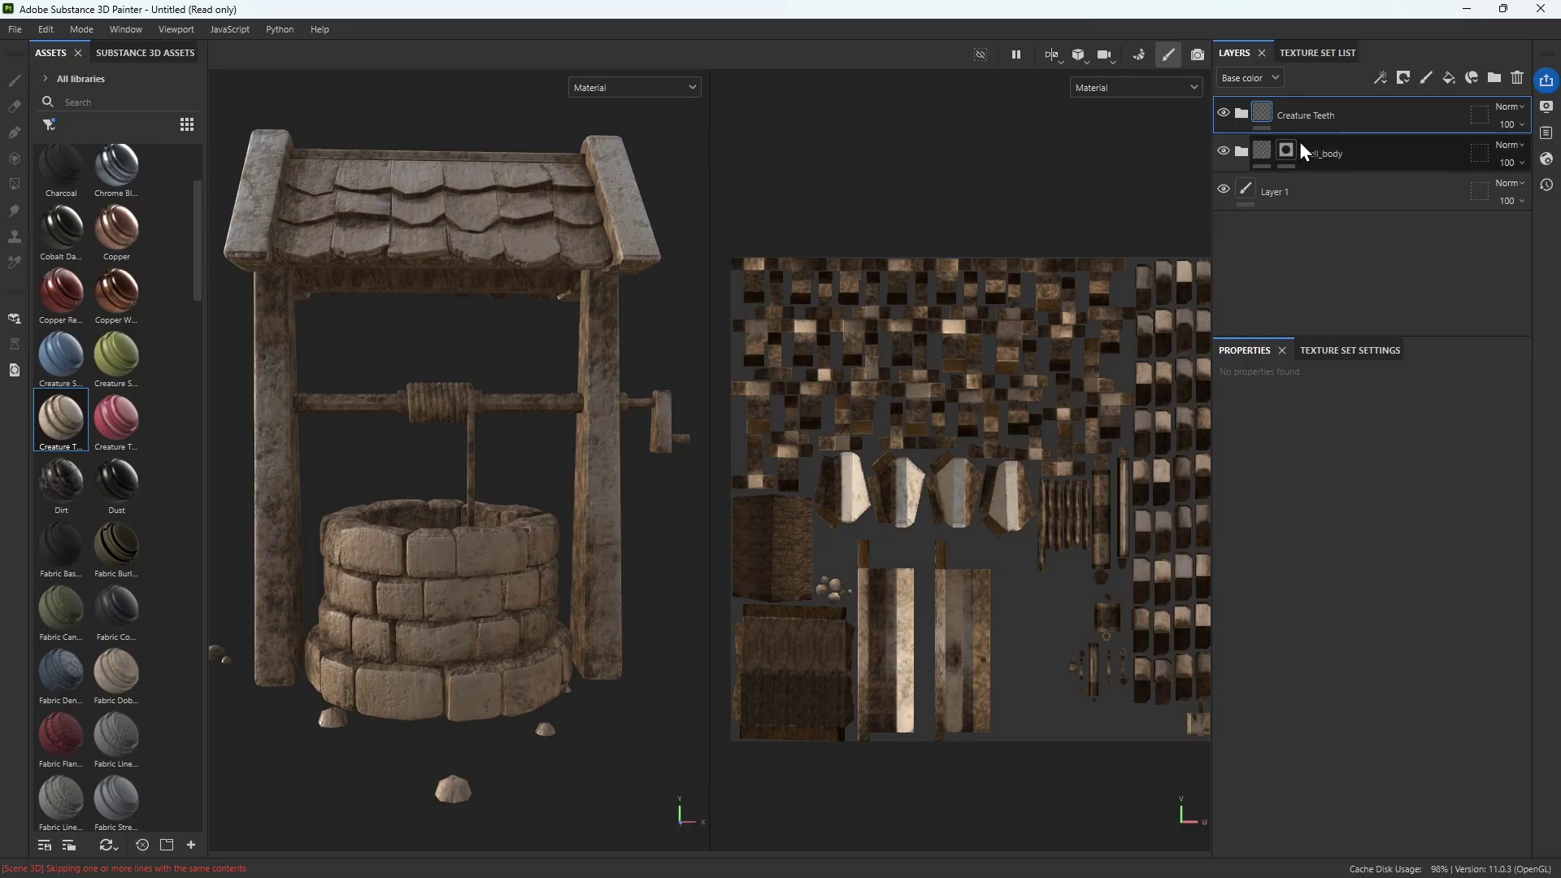
Add a black mask to the Creature Teeth folder and polygon-fill the well's round stone wall to reveal the material there
right_click(1266, 115)
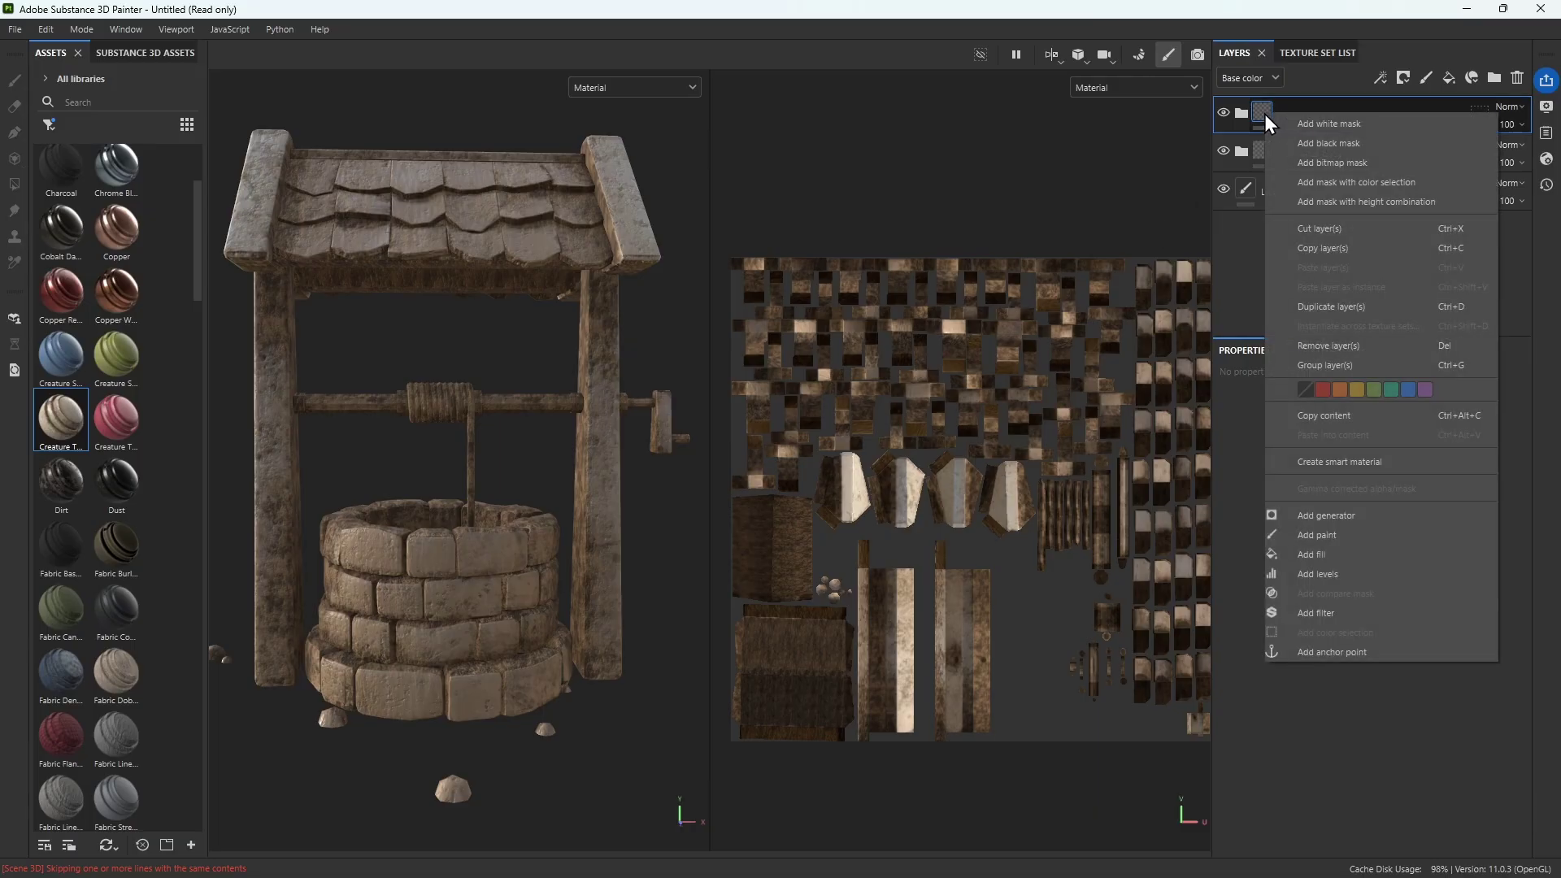
left_click(1399, 144)
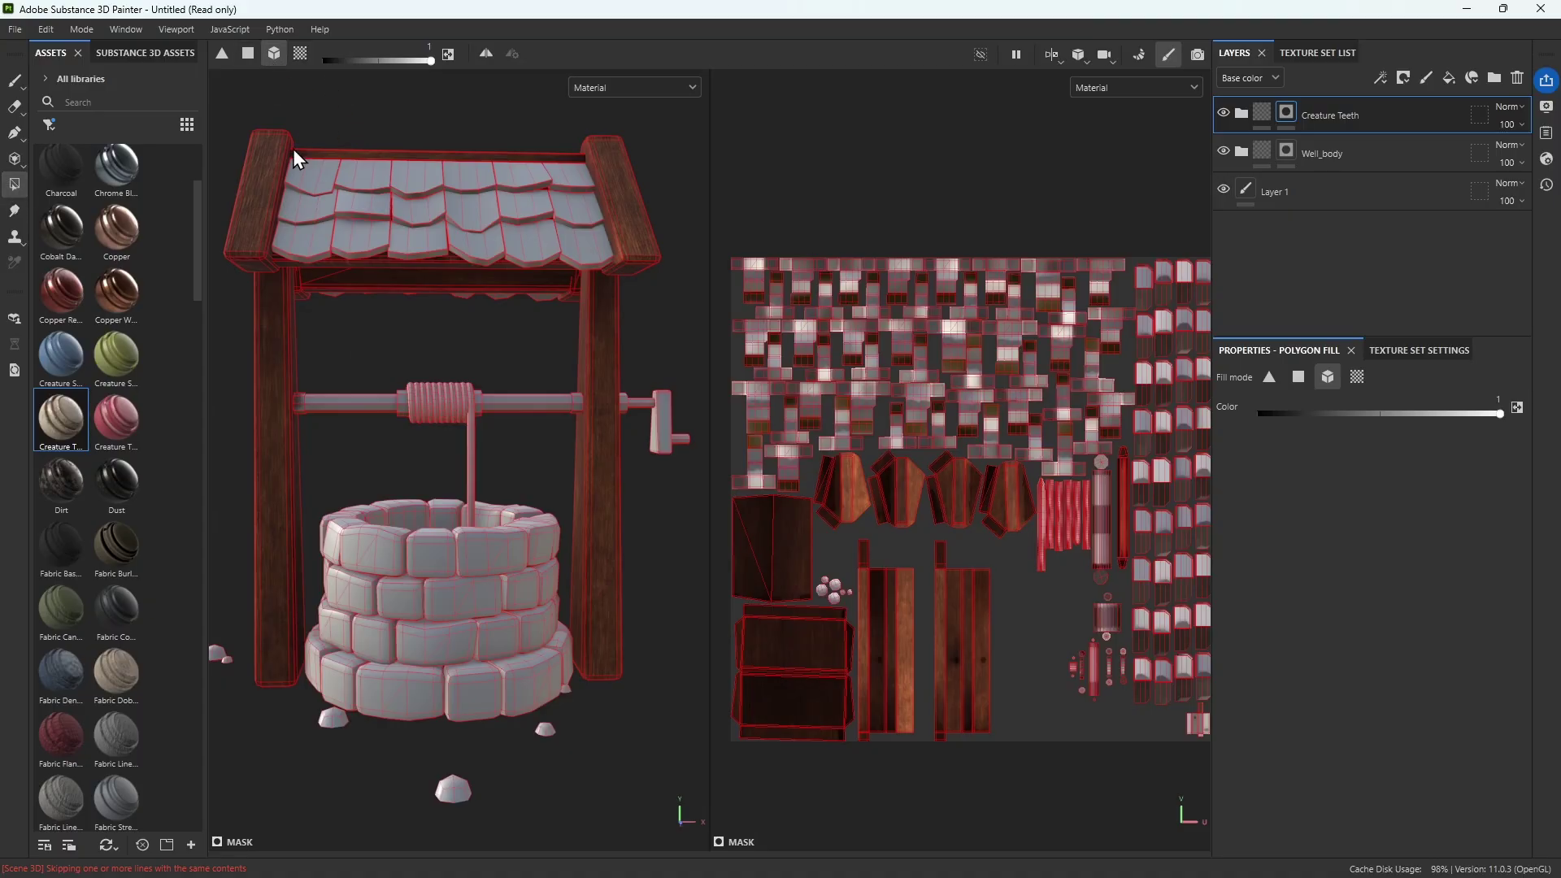
mouse_move(427, 563)
left_mouse_down()
mouse_move(343, 548)
mouse_move(348, 593)
mouse_move(403, 603)
mouse_move(494, 549)
mouse_move(525, 591)
mouse_move(495, 634)
mouse_move(339, 644)
mouse_move(391, 682)
mouse_move(452, 591)
left_mouse_up()
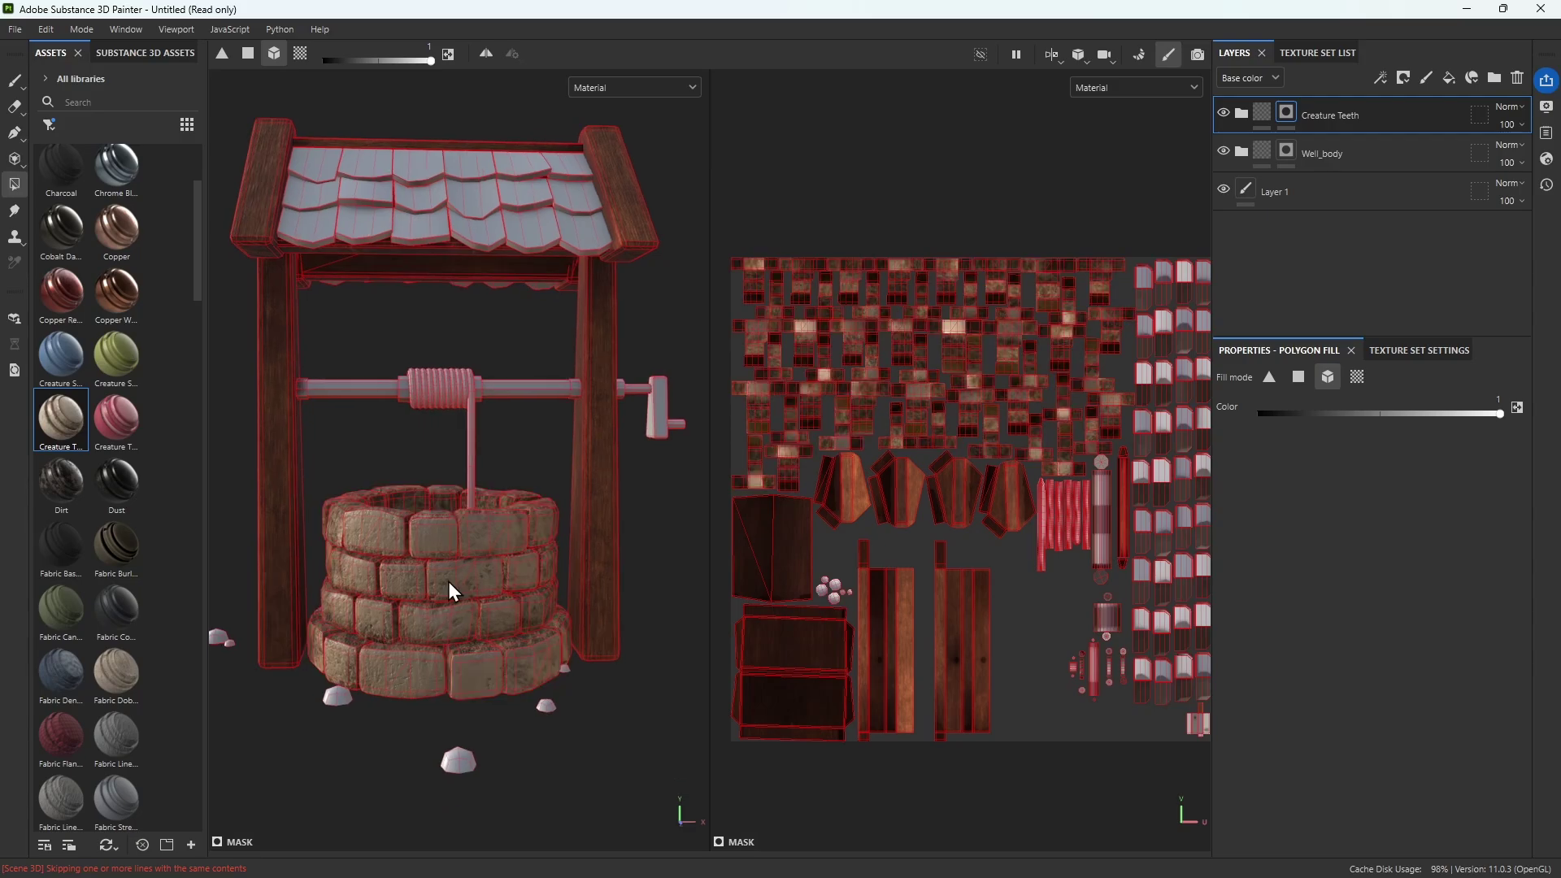
left_click(15, 80)
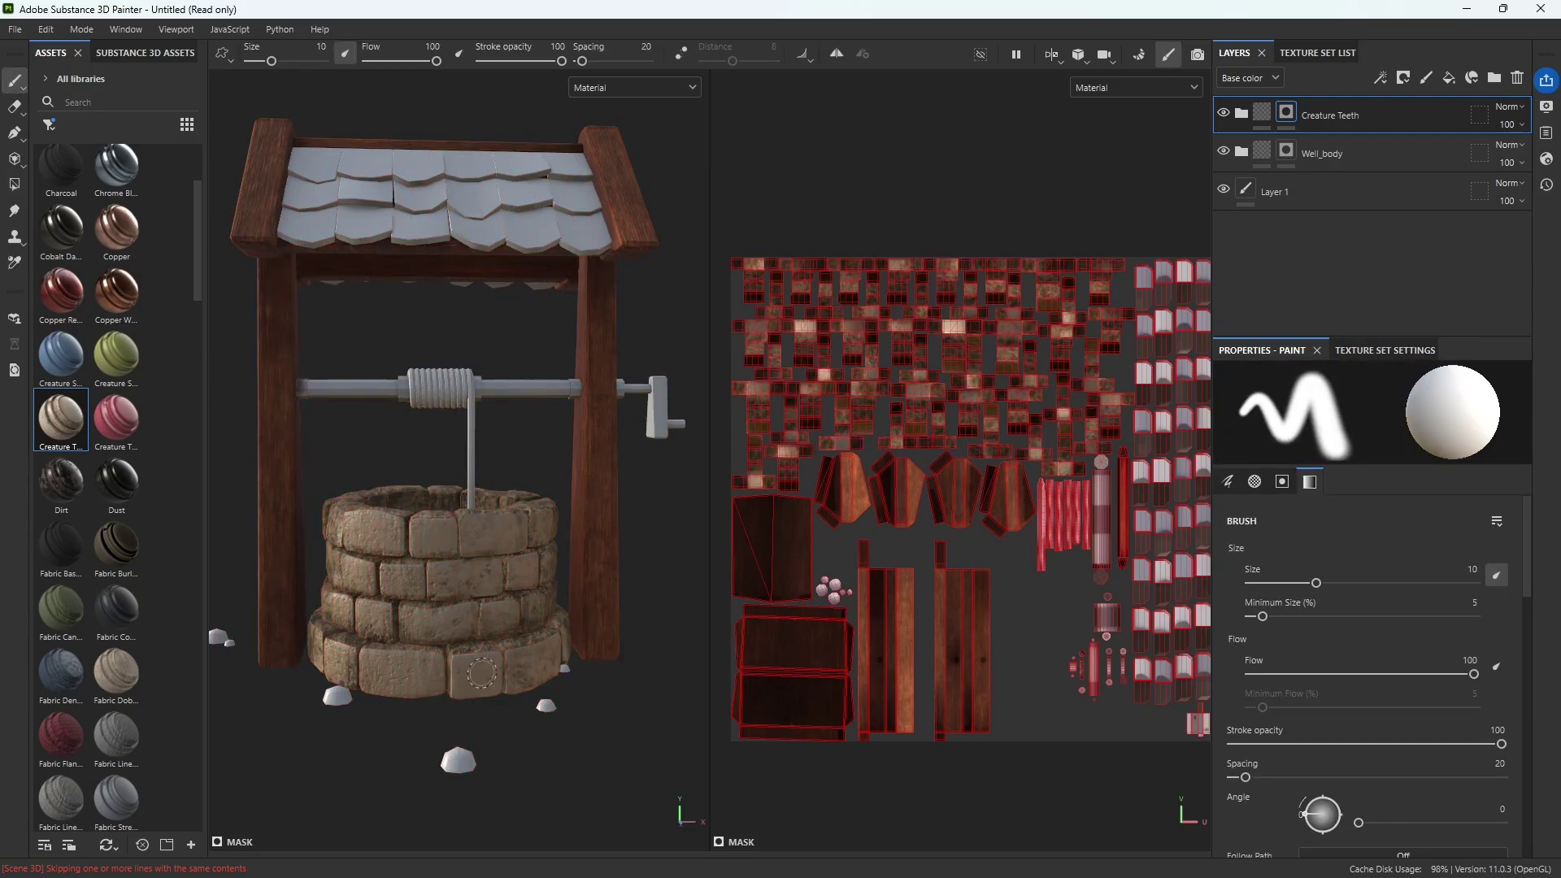
Examine the stone wall up close, expand the Creature Teeth folder and toggle the Plaque layer's visibility to check its effect
scroll(475, 500, "up", 3)
scroll(453, 606, "up", 5)
scroll(453, 606, "down", 8)
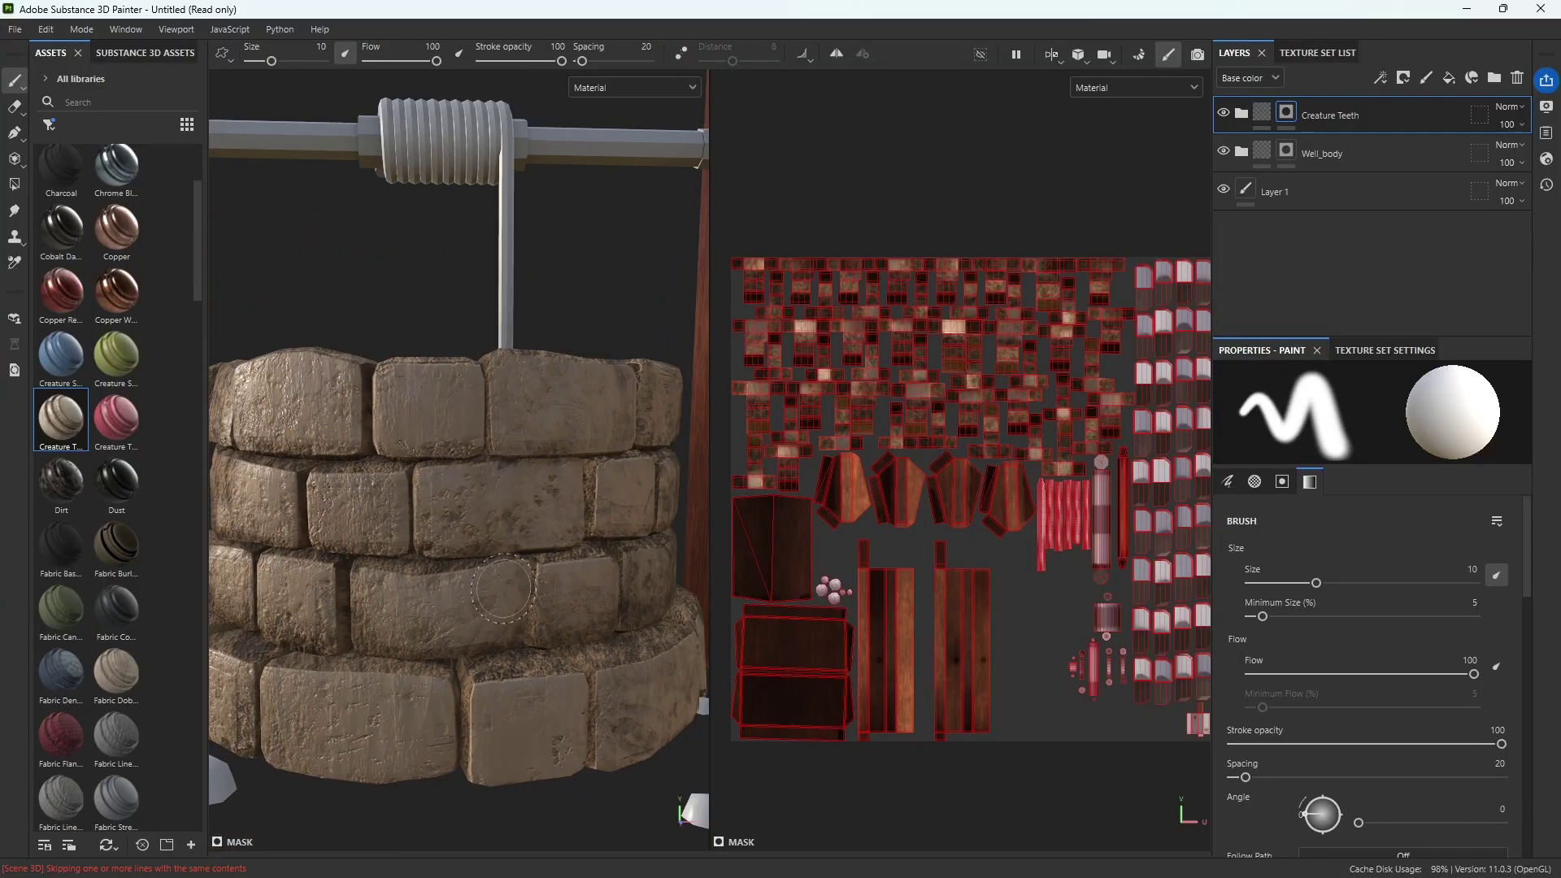
left_click_drag(453, 606, 478, 537, "alt")
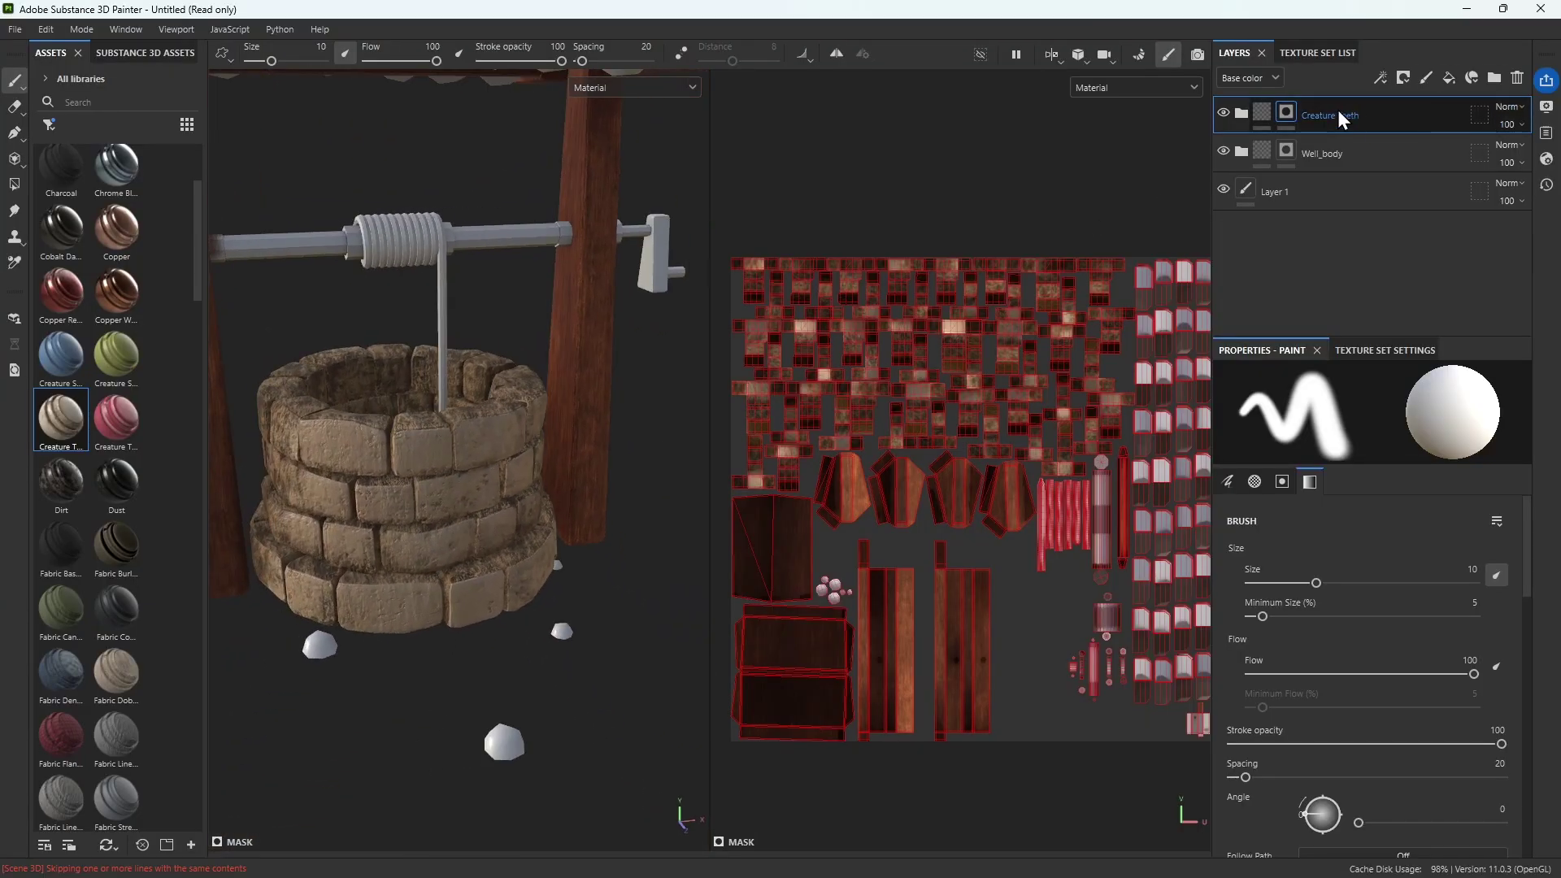
left_click(1241, 114)
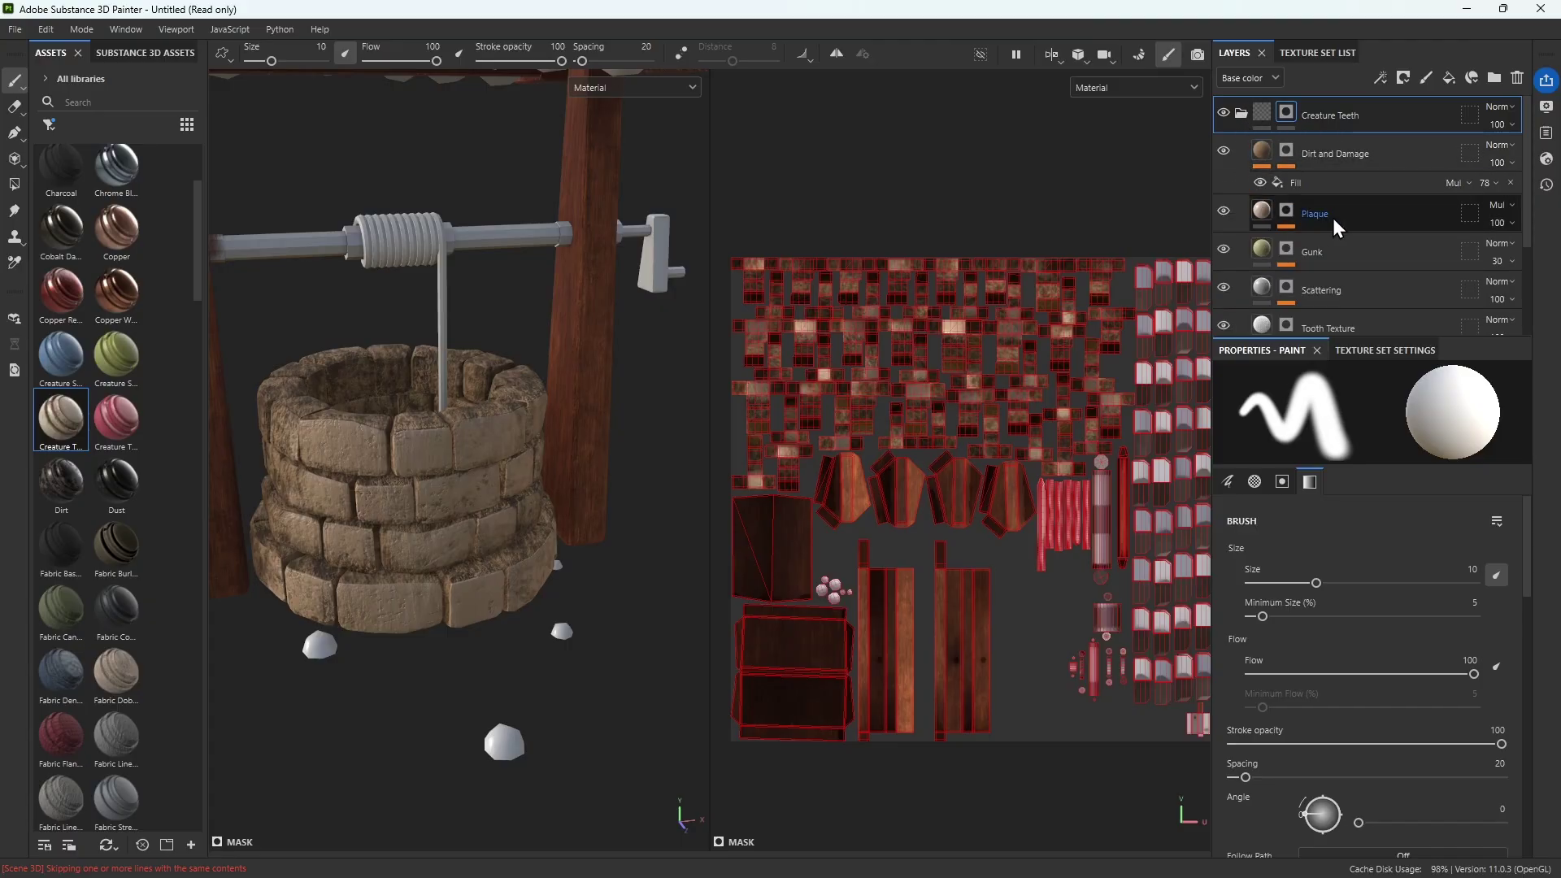
scroll(1393, 256, "down", 1)
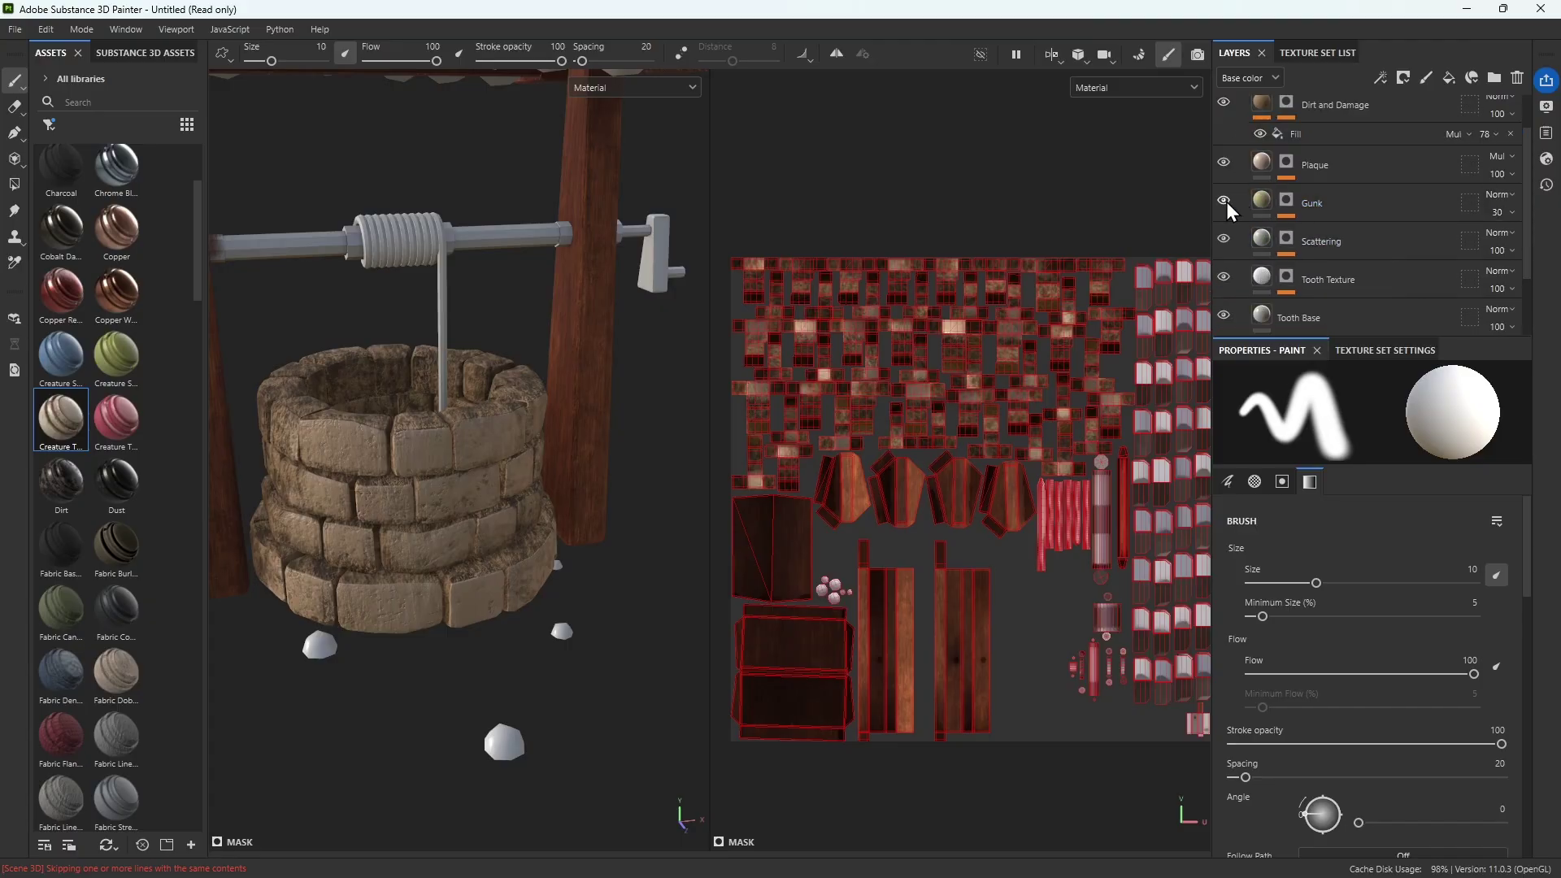
left_click(1221, 161)
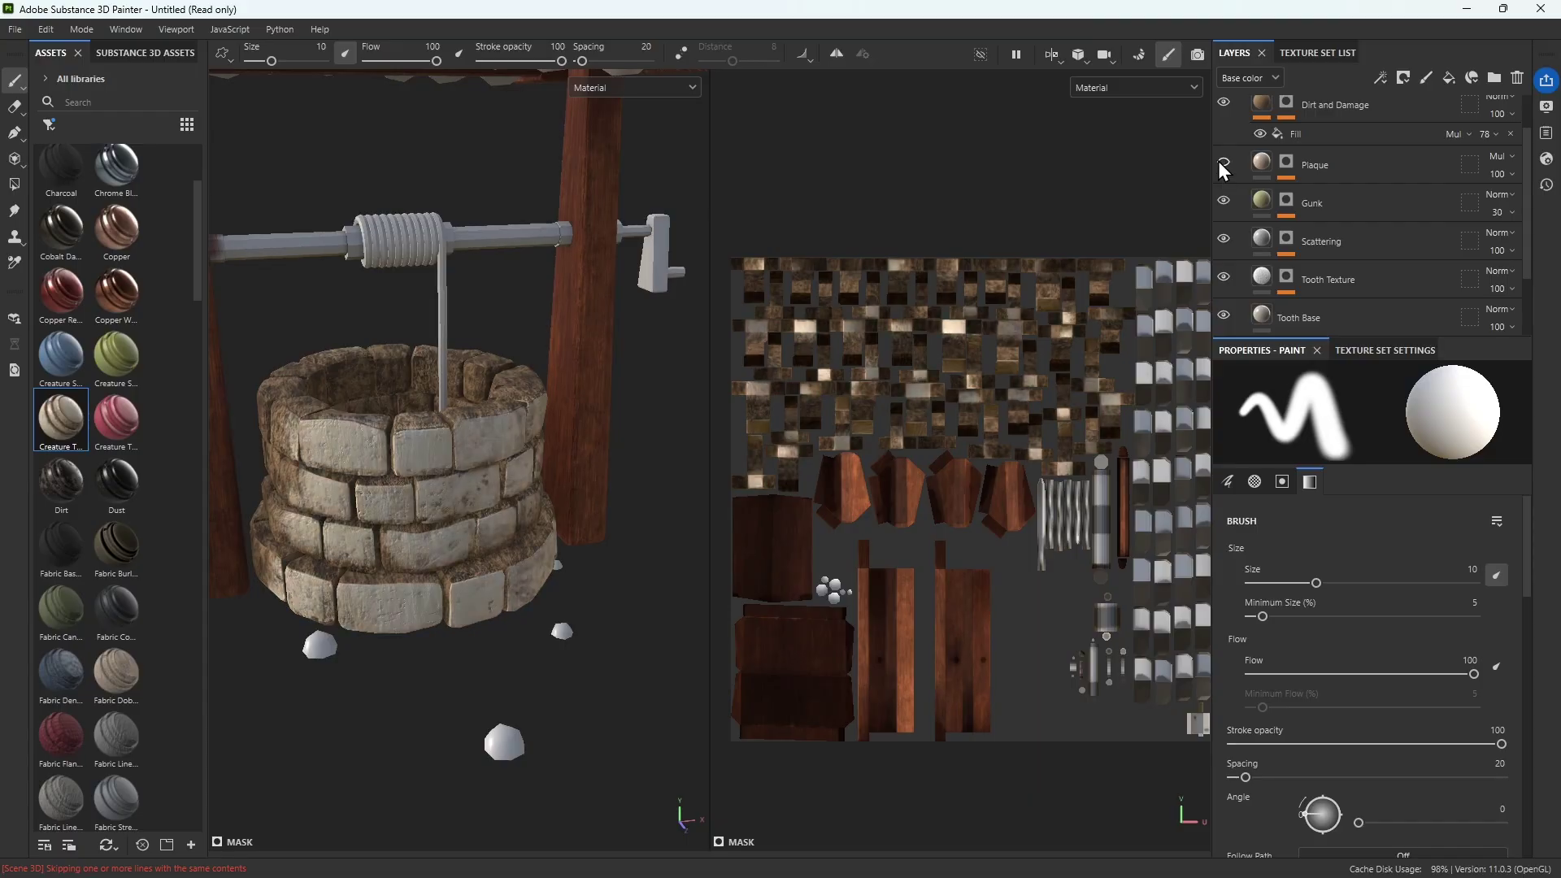
left_click(1221, 160)
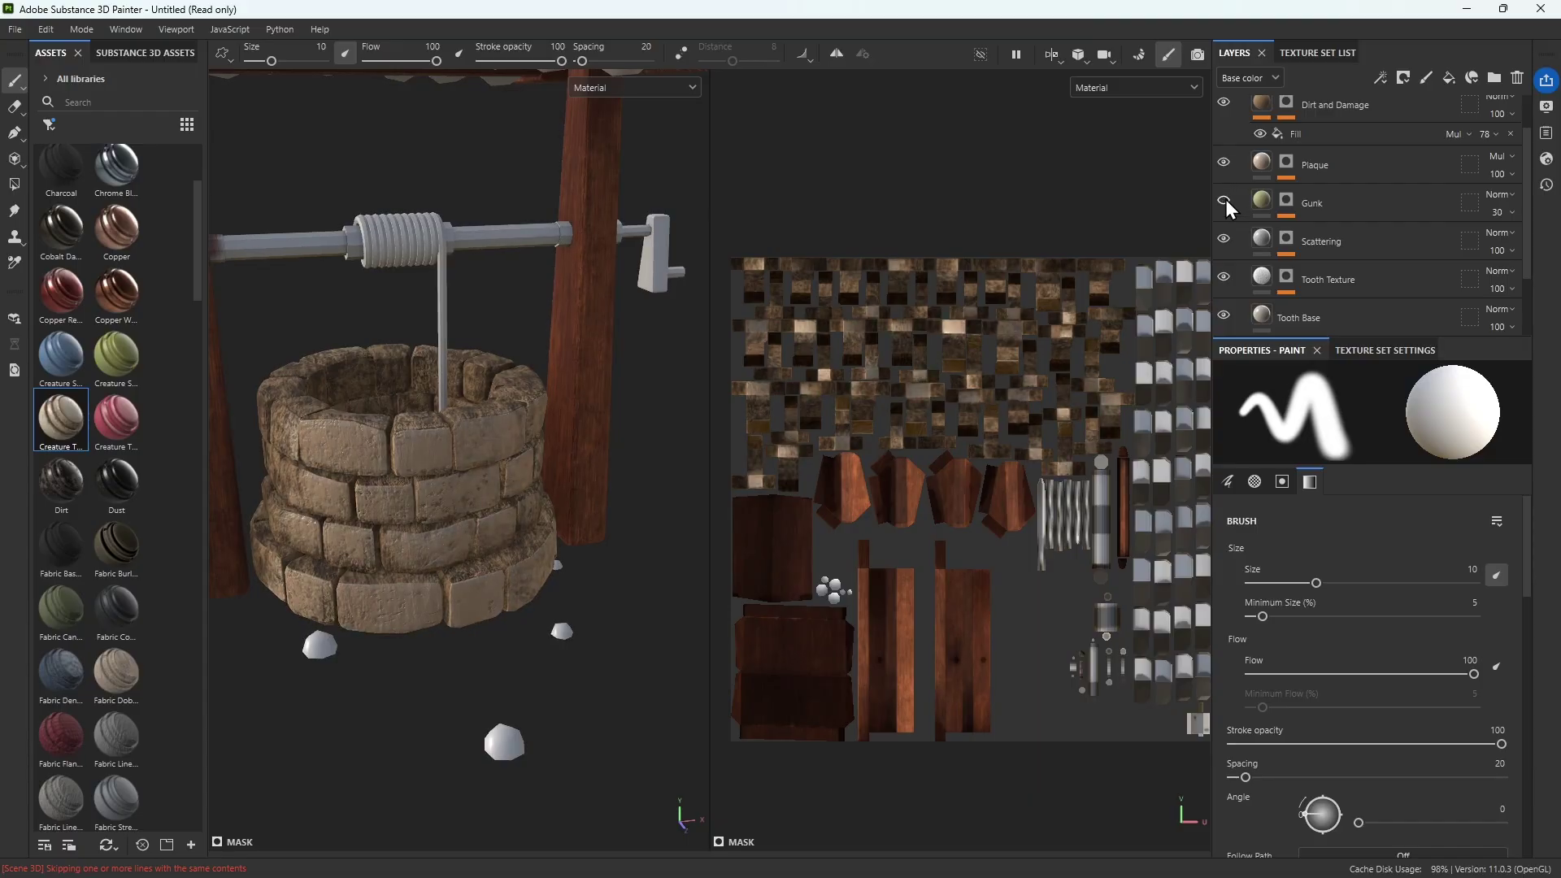
Toggle the visibility of the Plaque and Tooth Texture layers to check their effect on the stone wall up close
left_click(1222, 161)
left_click(1223, 161)
scroll(511, 625, "up", 6)
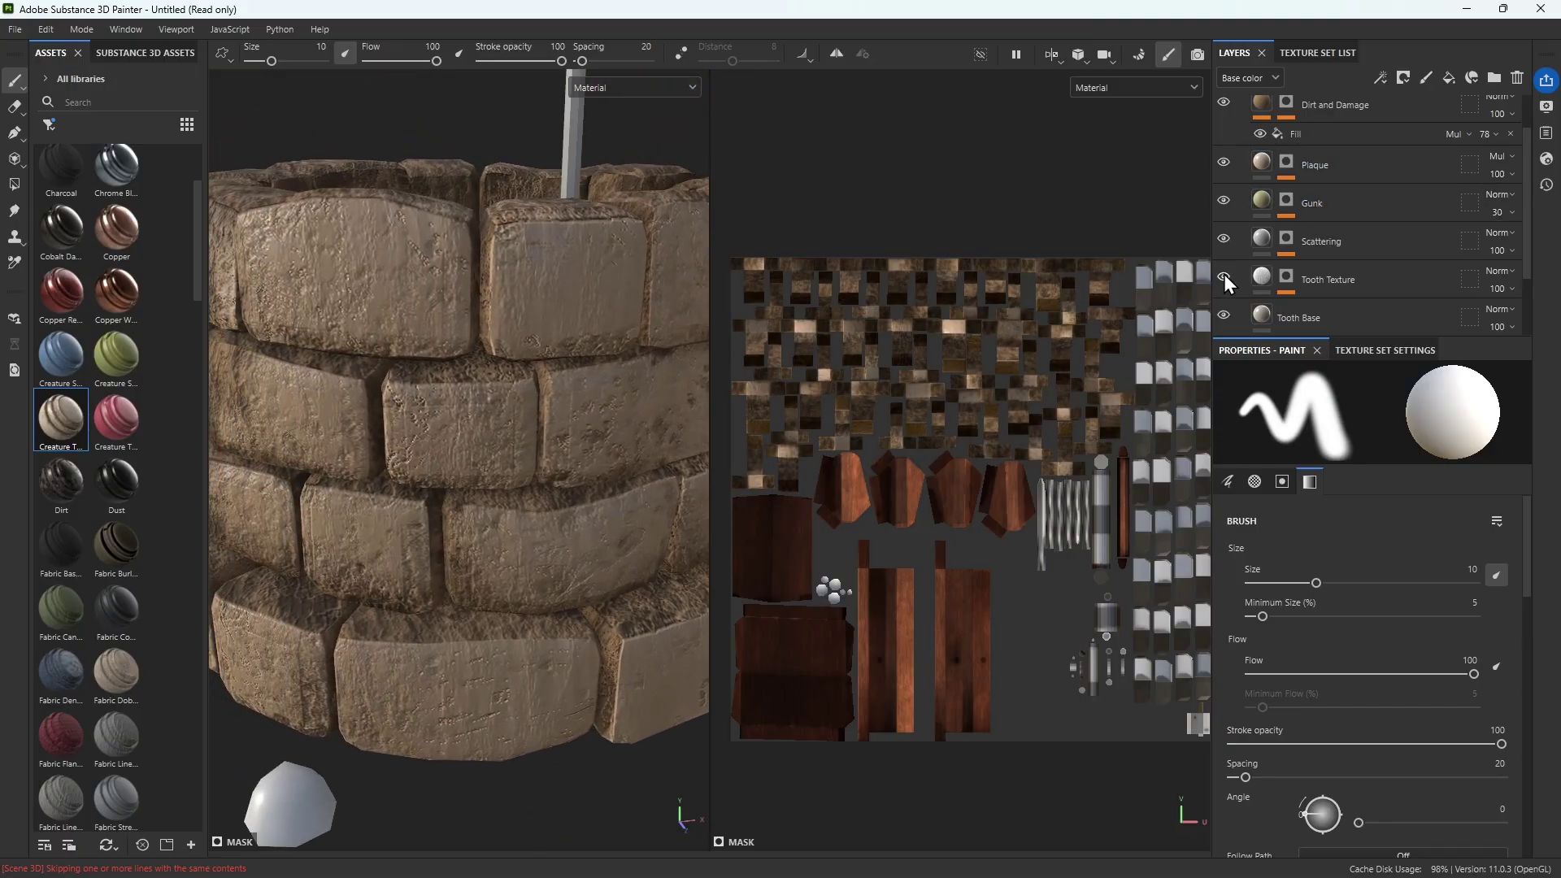
left_click(1223, 279)
left_click(1223, 279)
left_click(1223, 280)
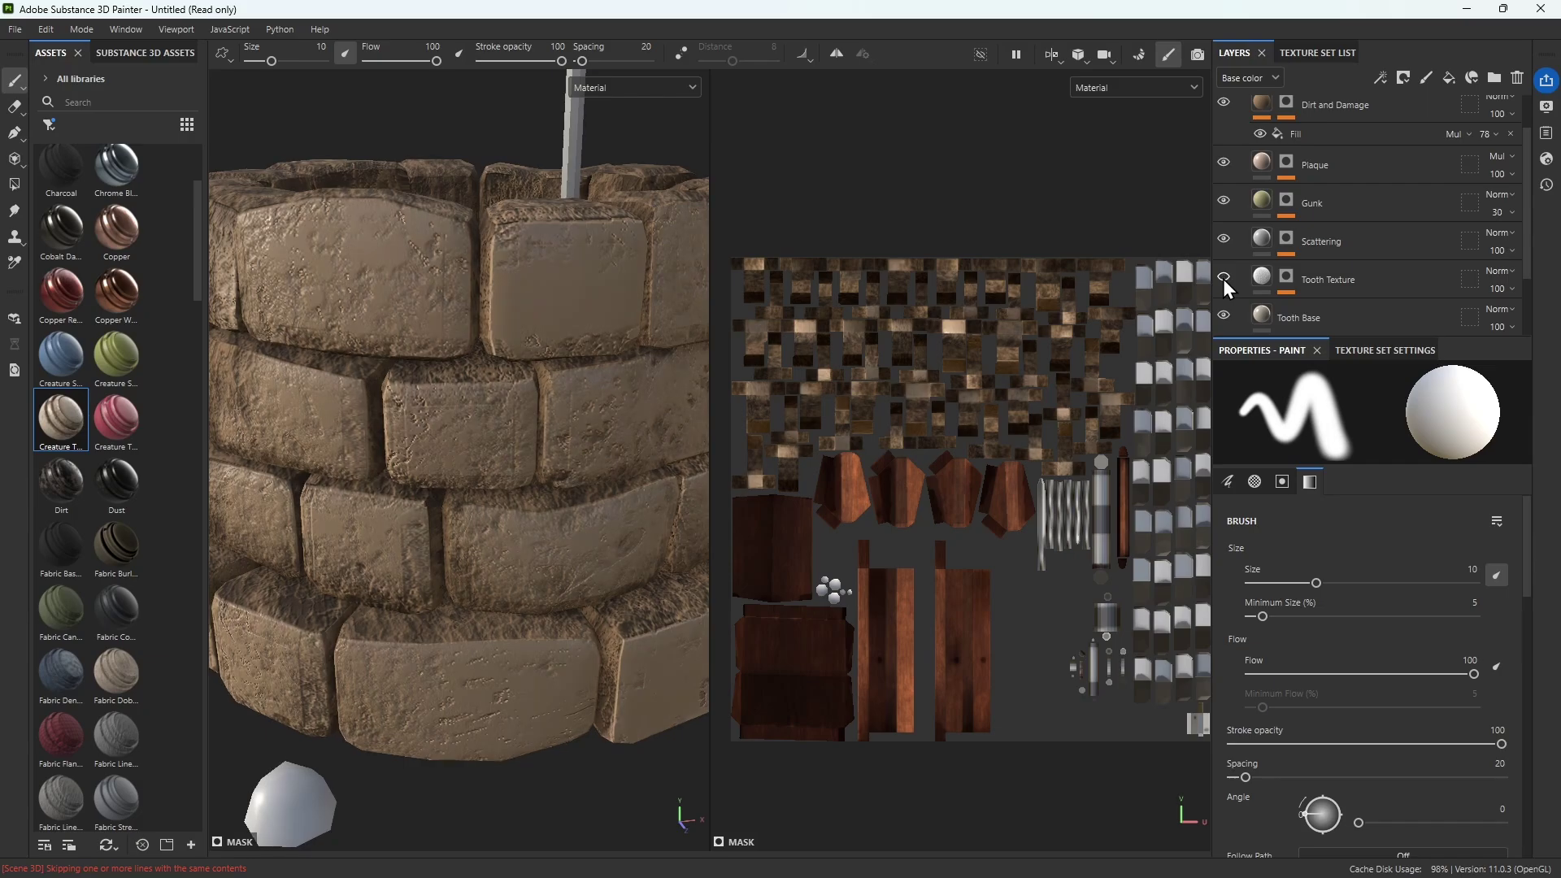
left_click(1223, 279)
Change the Tooth Base layer's base color to the neutral grey 8D8D8D
scroll(1223, 273, "down", 1)
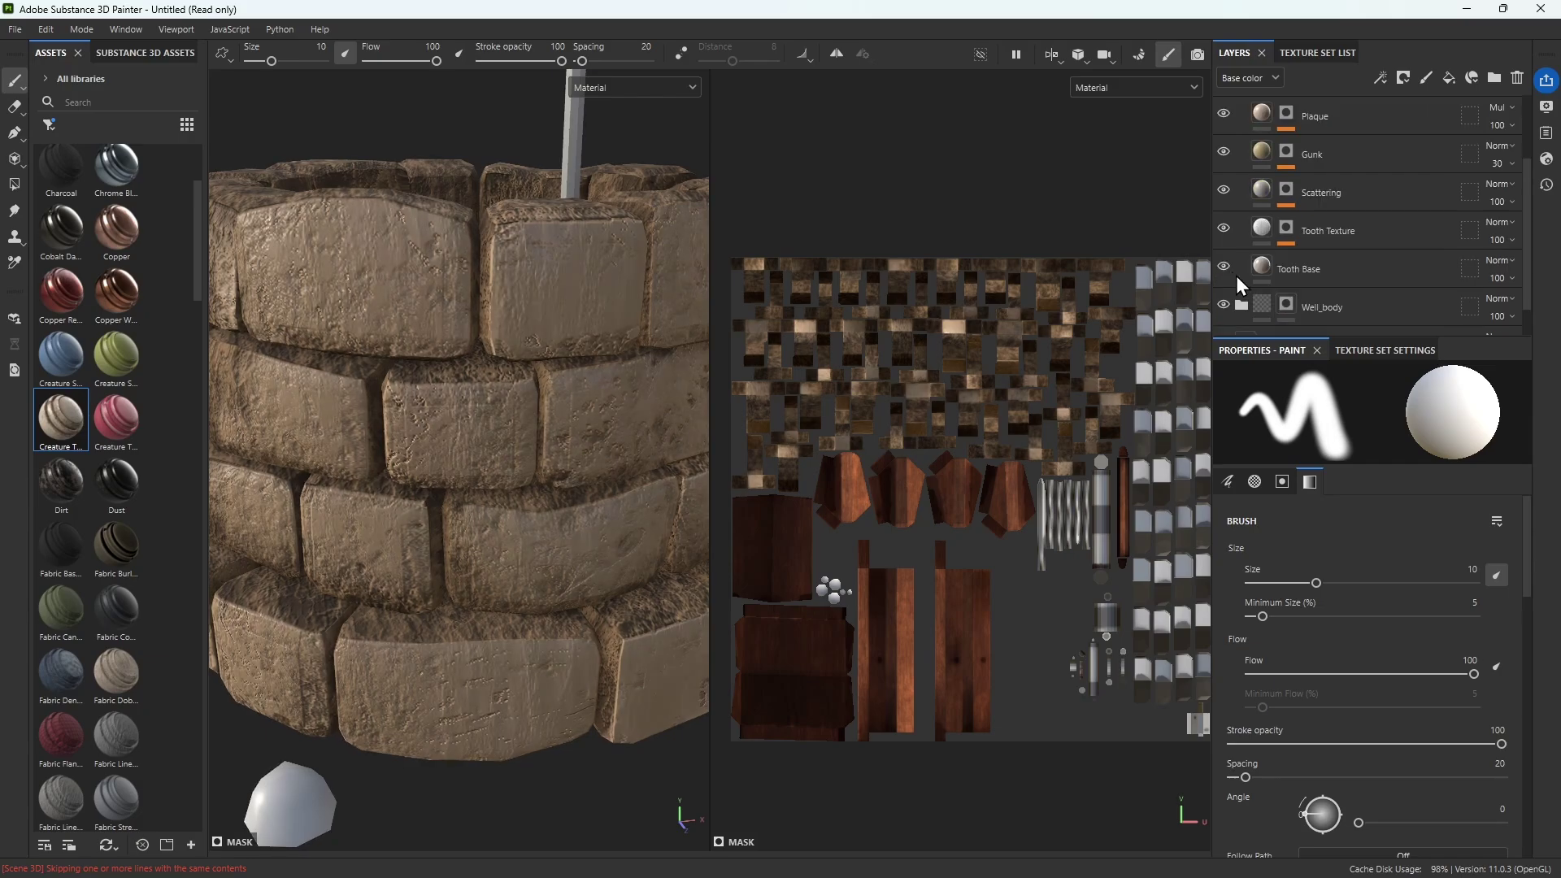
left_click(1322, 273)
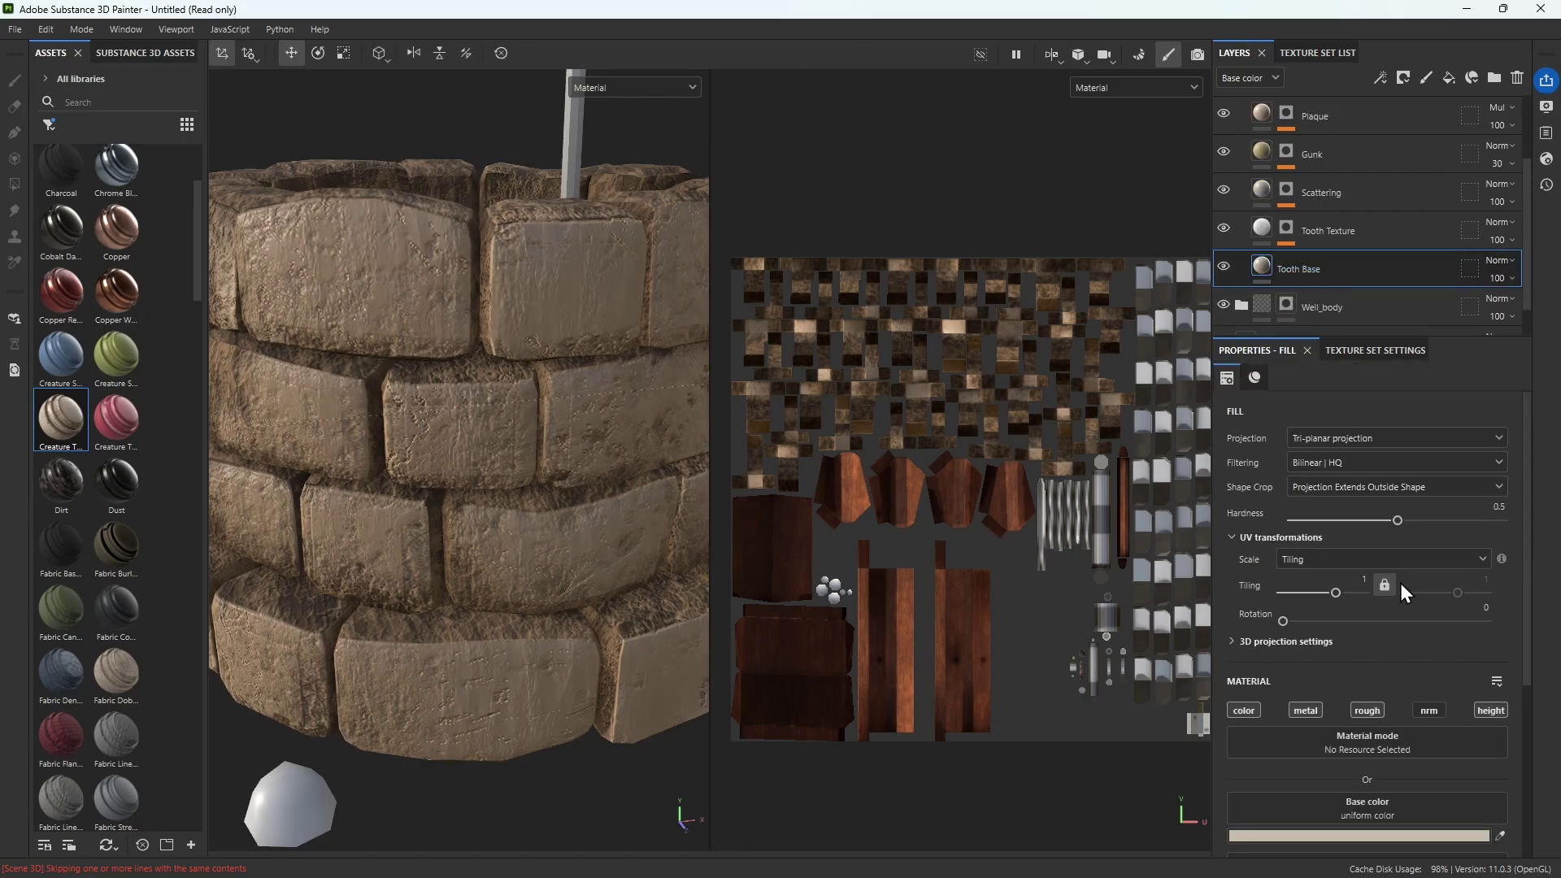
scroll(1363, 695, "down", 2)
left_click(1368, 690)
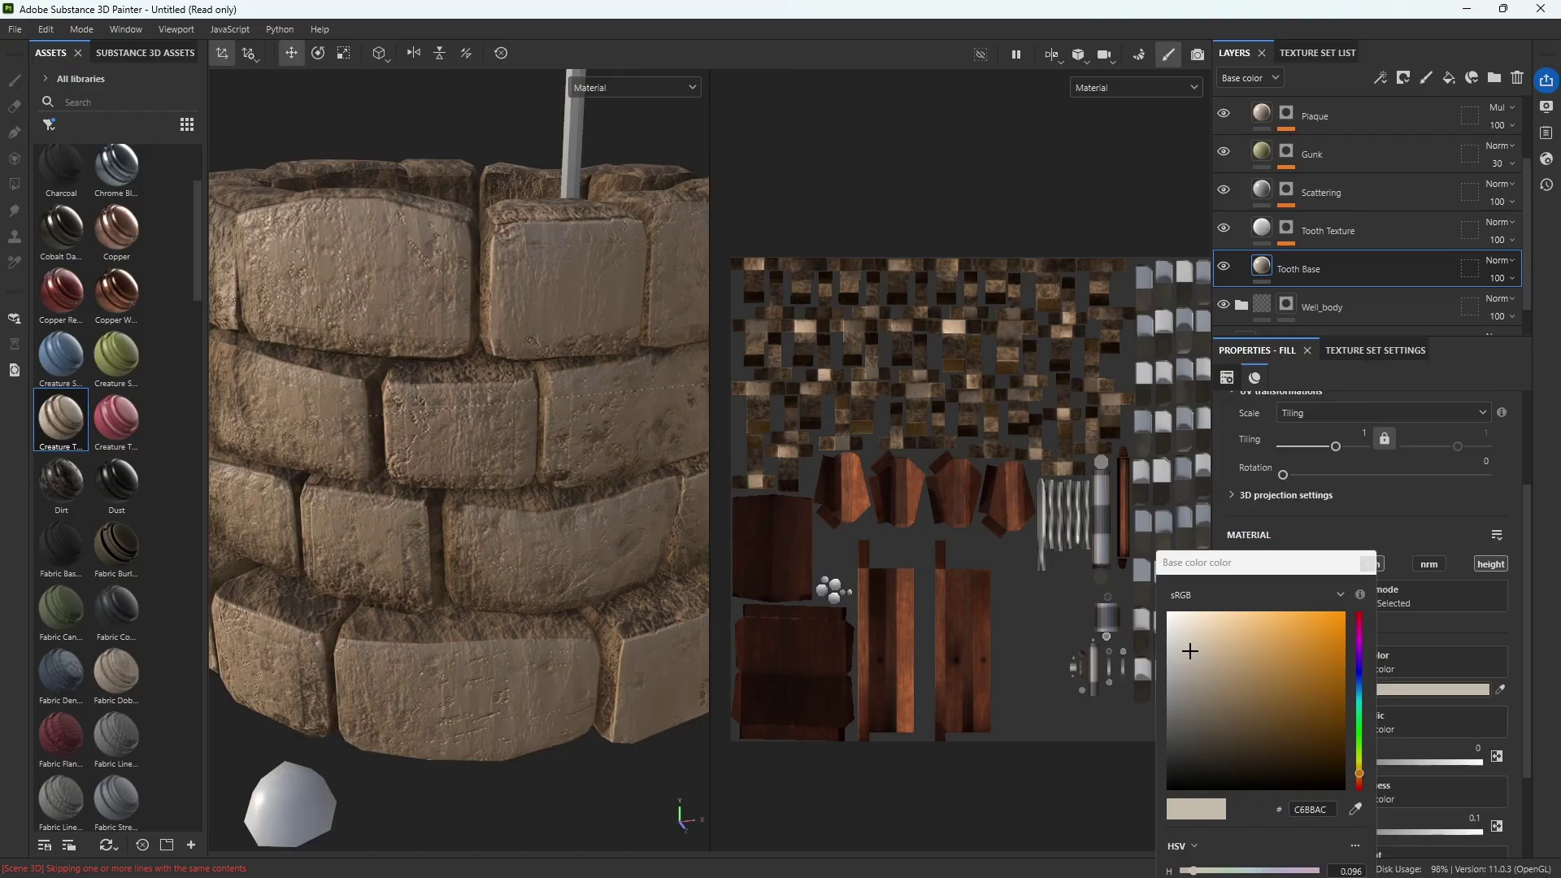
left_click_drag(1207, 568, 1011, 187)
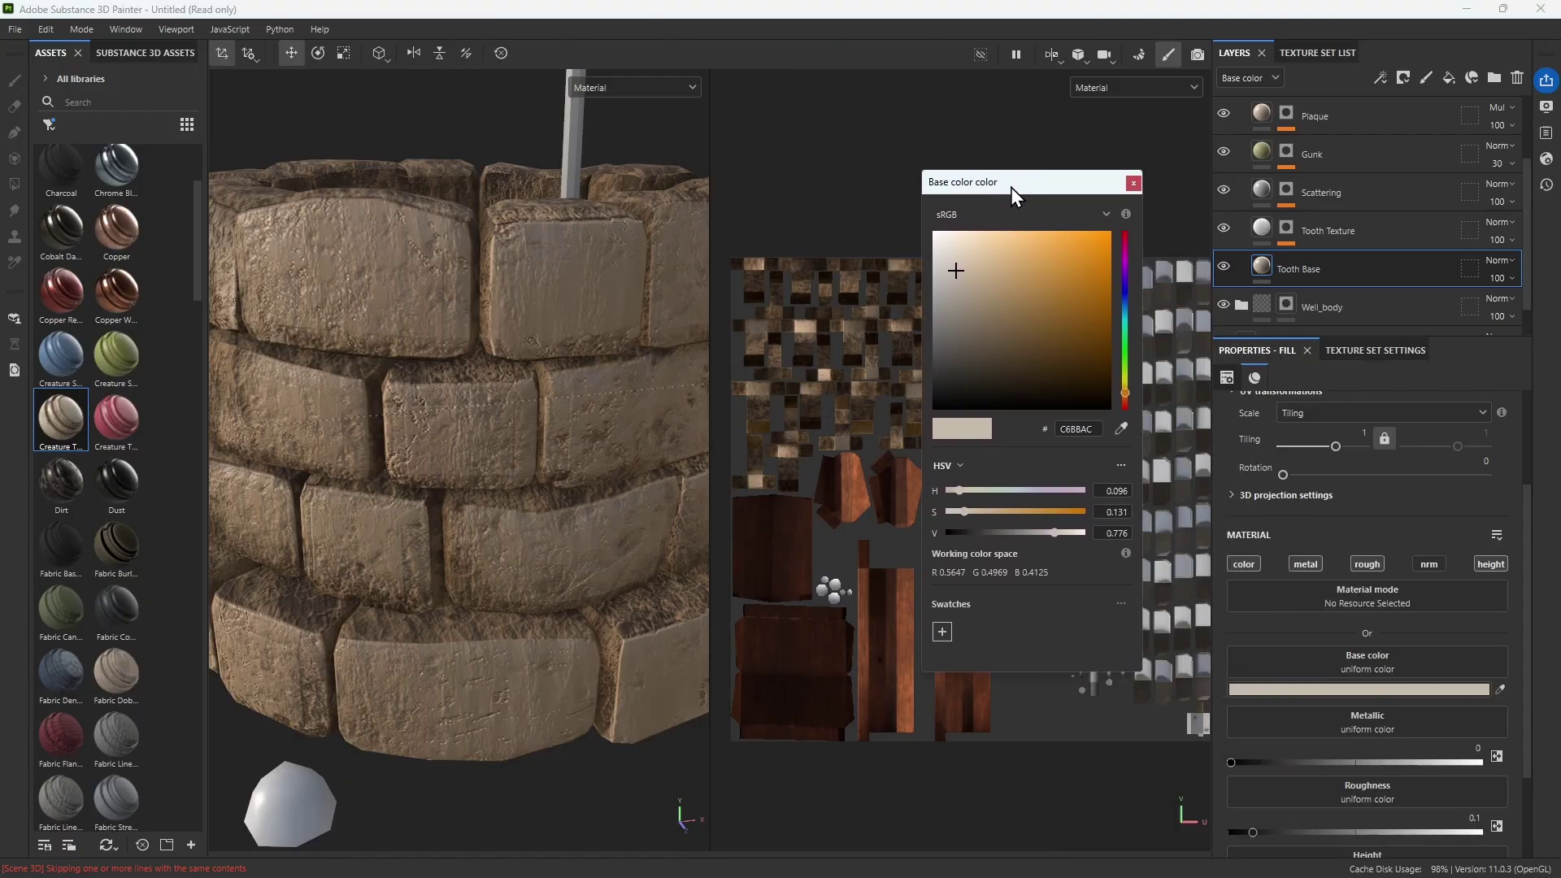
left_click_drag(952, 313, 859, 315)
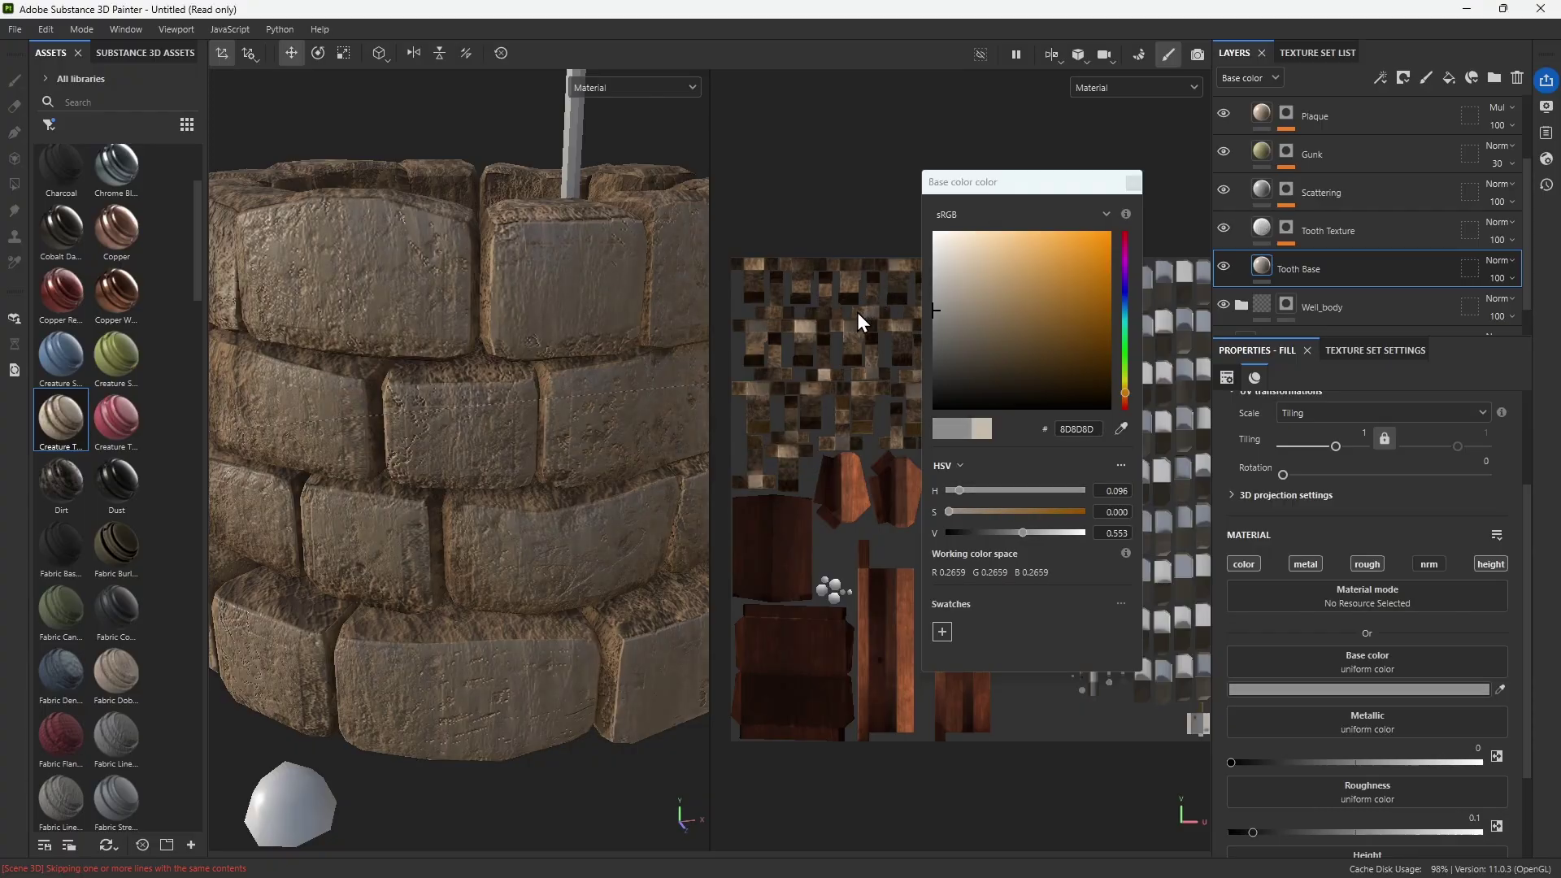
left_click(1130, 187)
scroll(434, 501, "down", 4)
left_click_drag(504, 508, 400, 453, "alt")
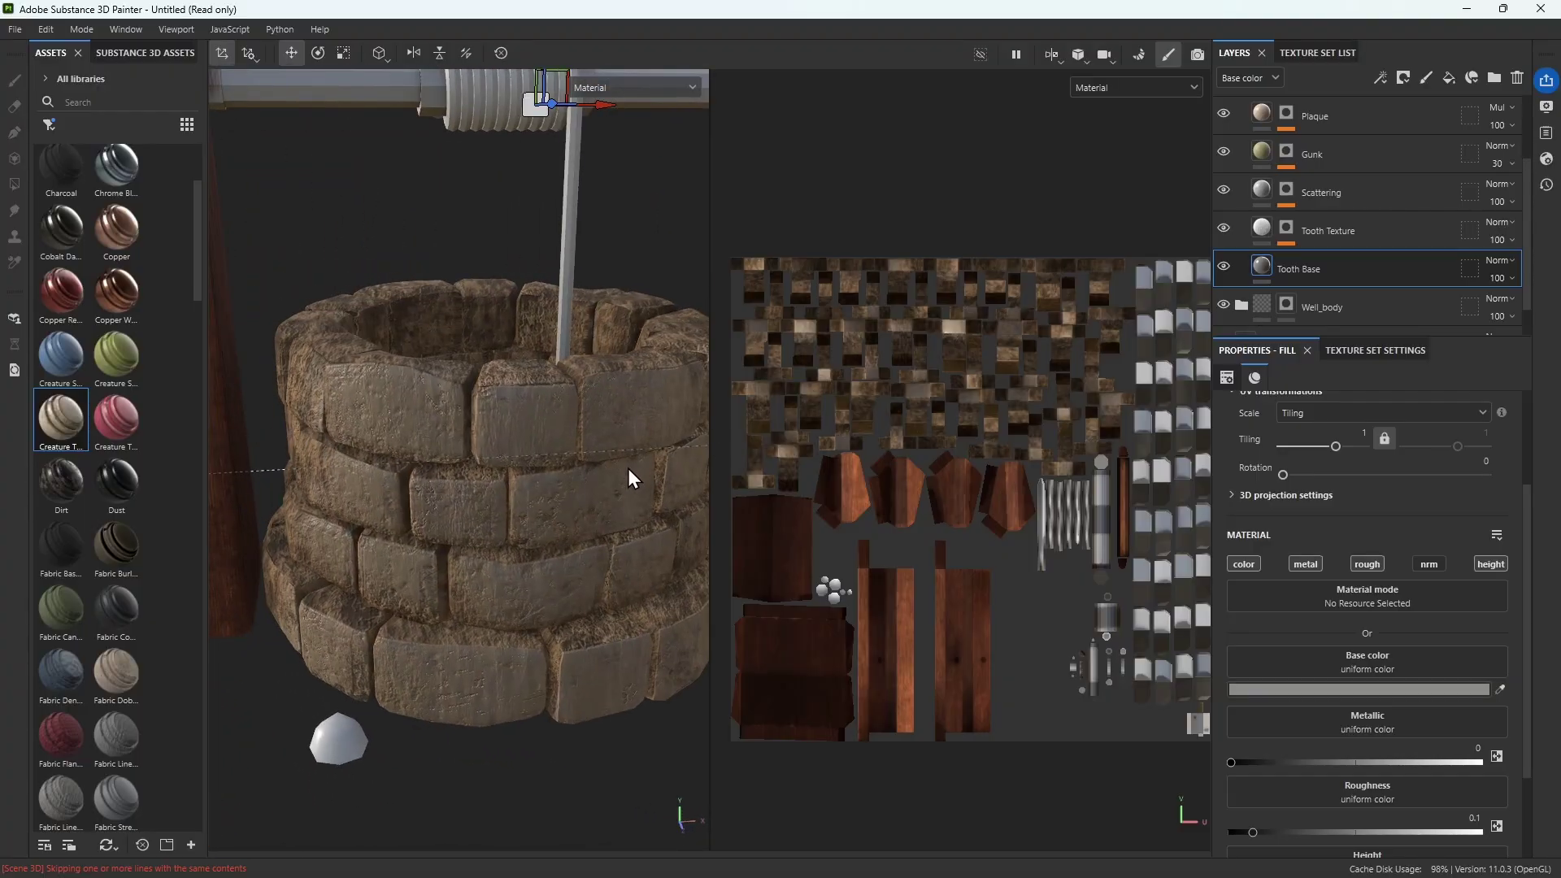
left_click_drag(631, 478, 569, 468, "alt")
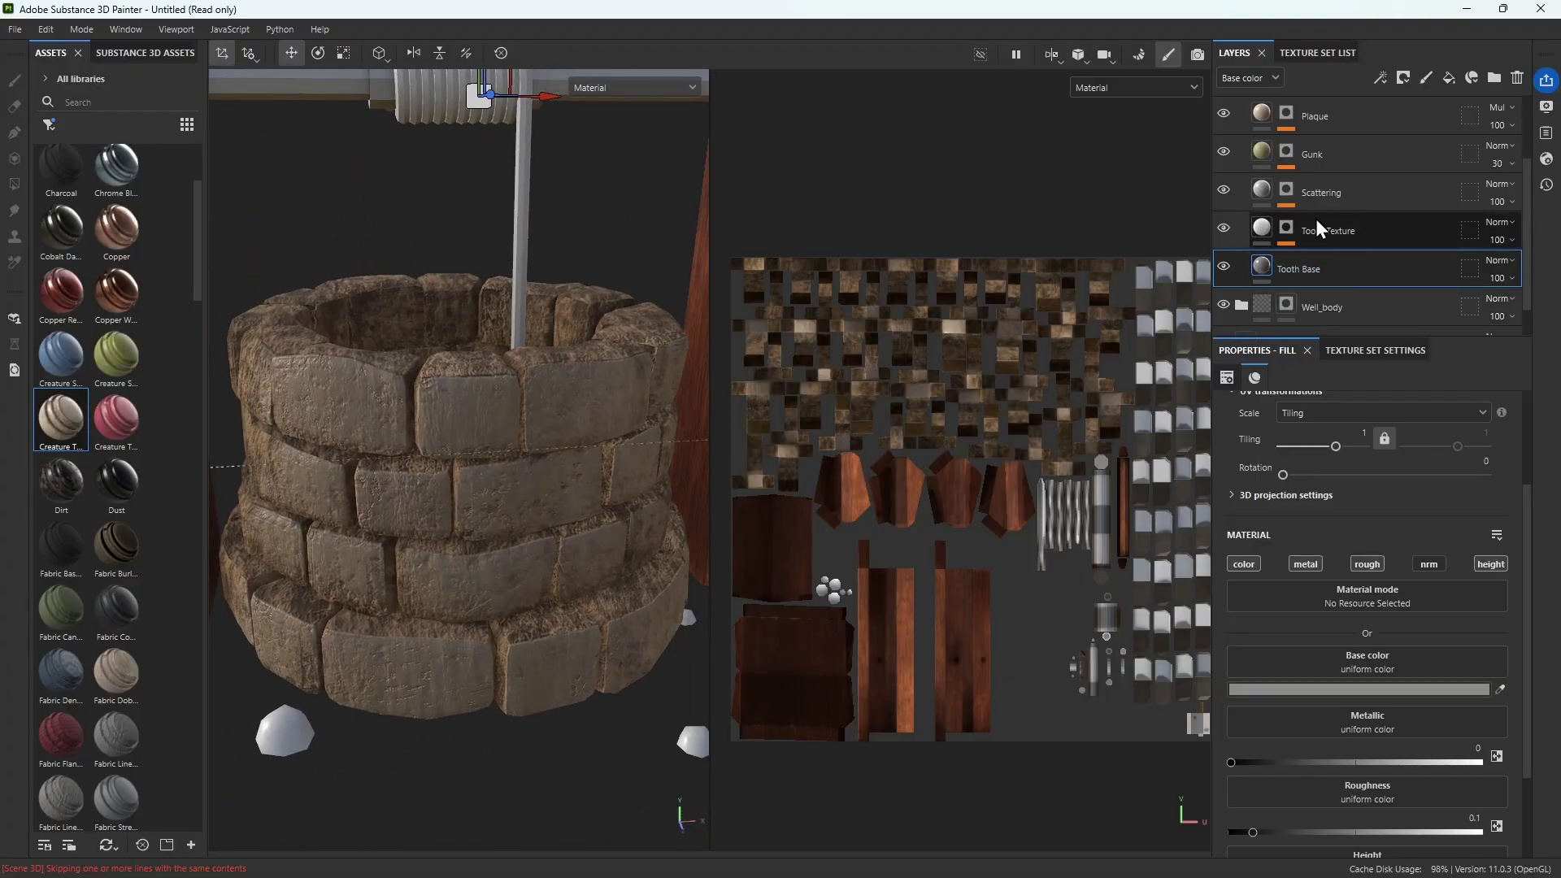
Set the Gunk layer's base color to the neutral grey A3A3A3 and its roughness to 0.8243
left_click(1319, 188)
left_click(1305, 151)
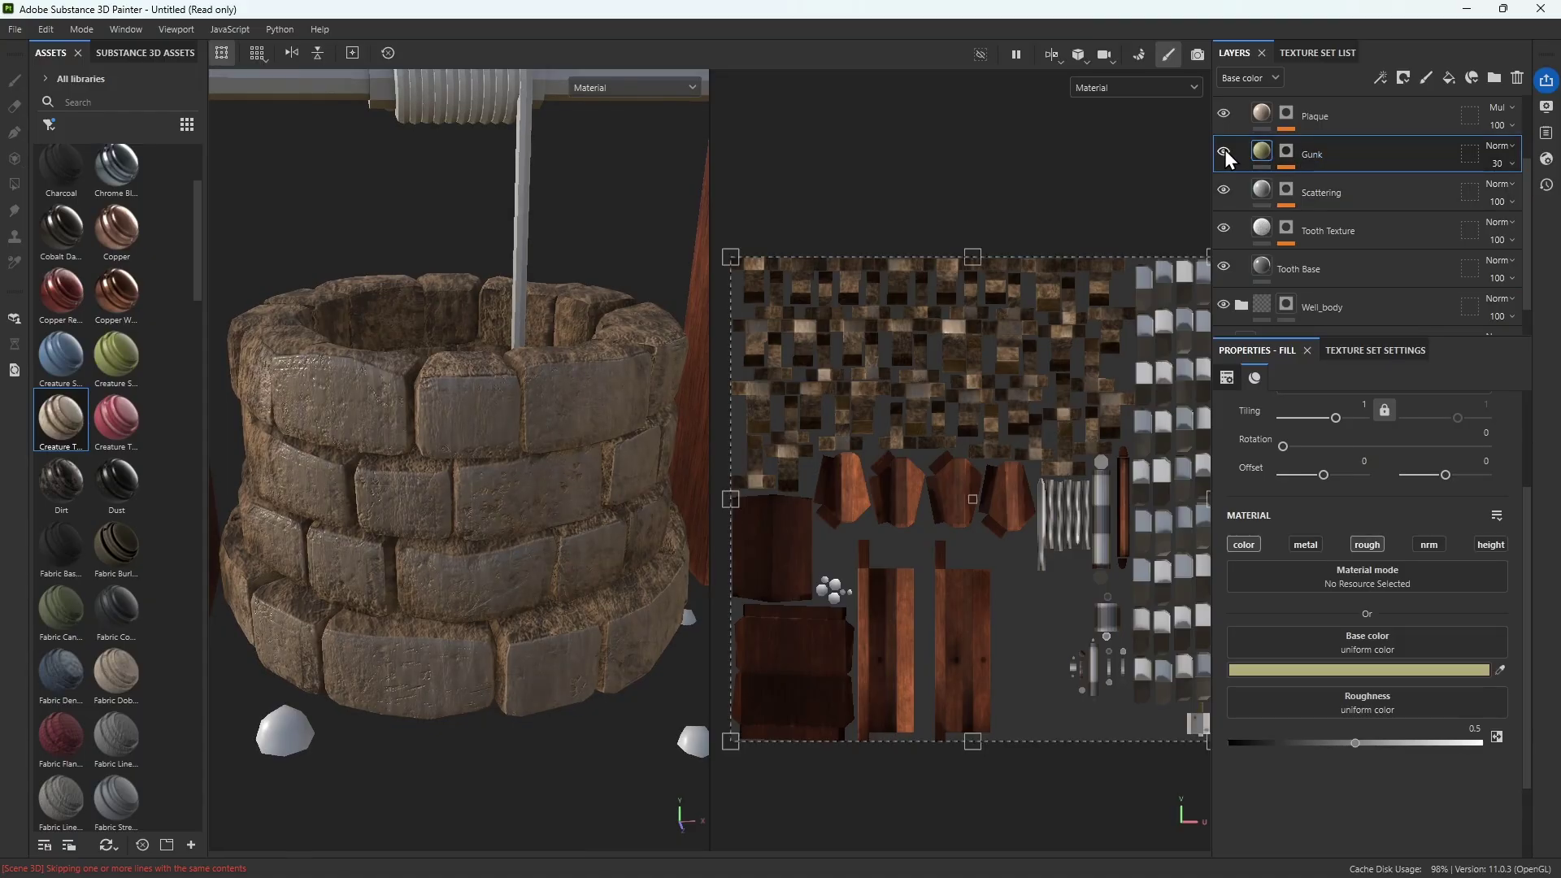
left_click(1357, 671)
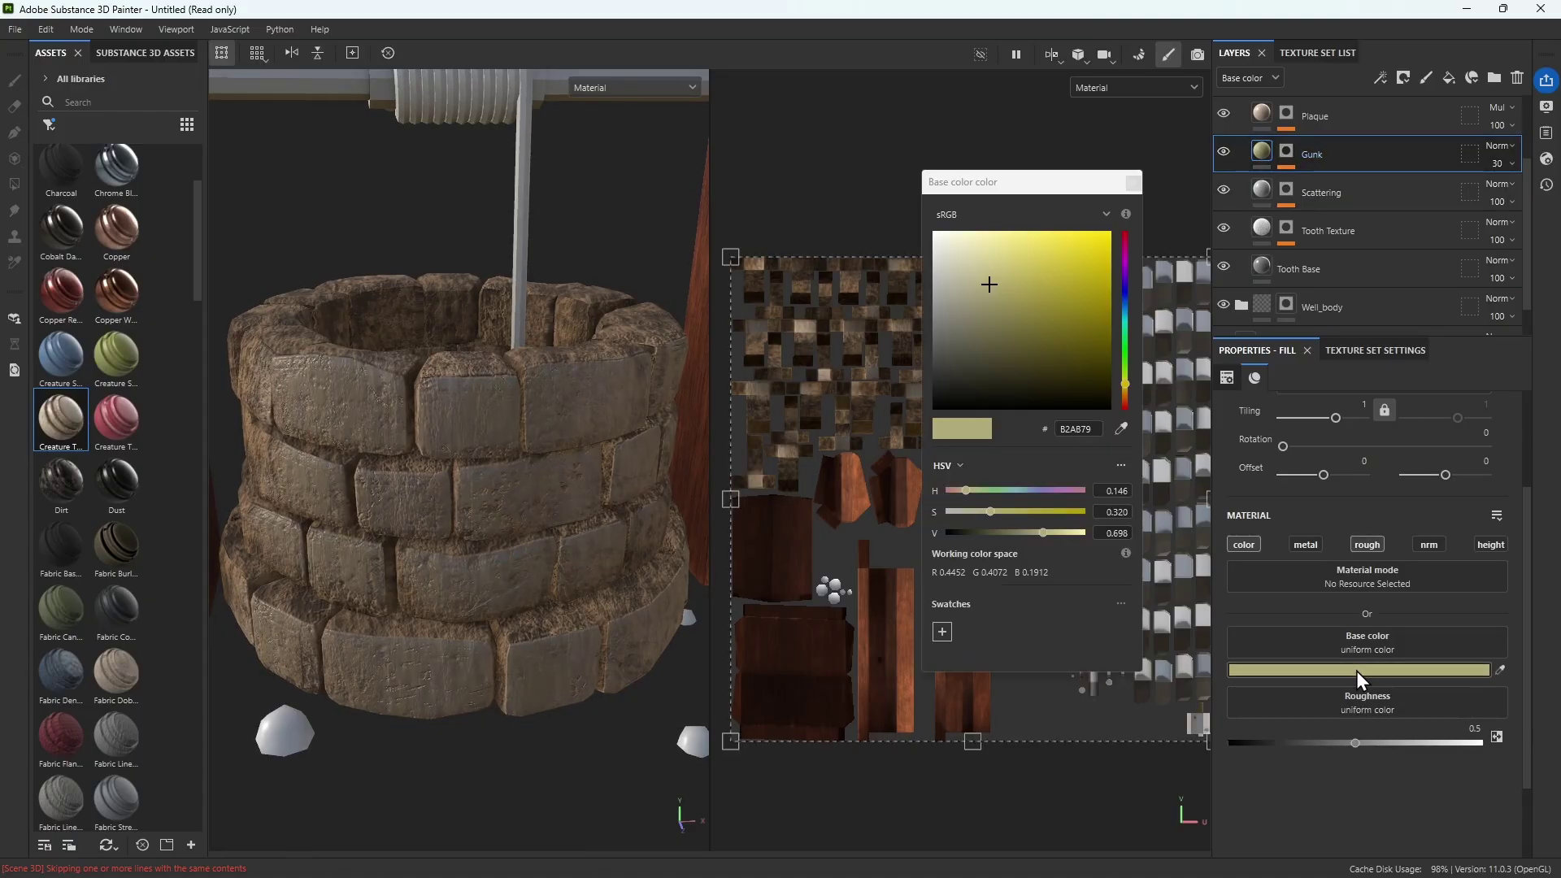
left_click_drag(960, 383, 881, 299)
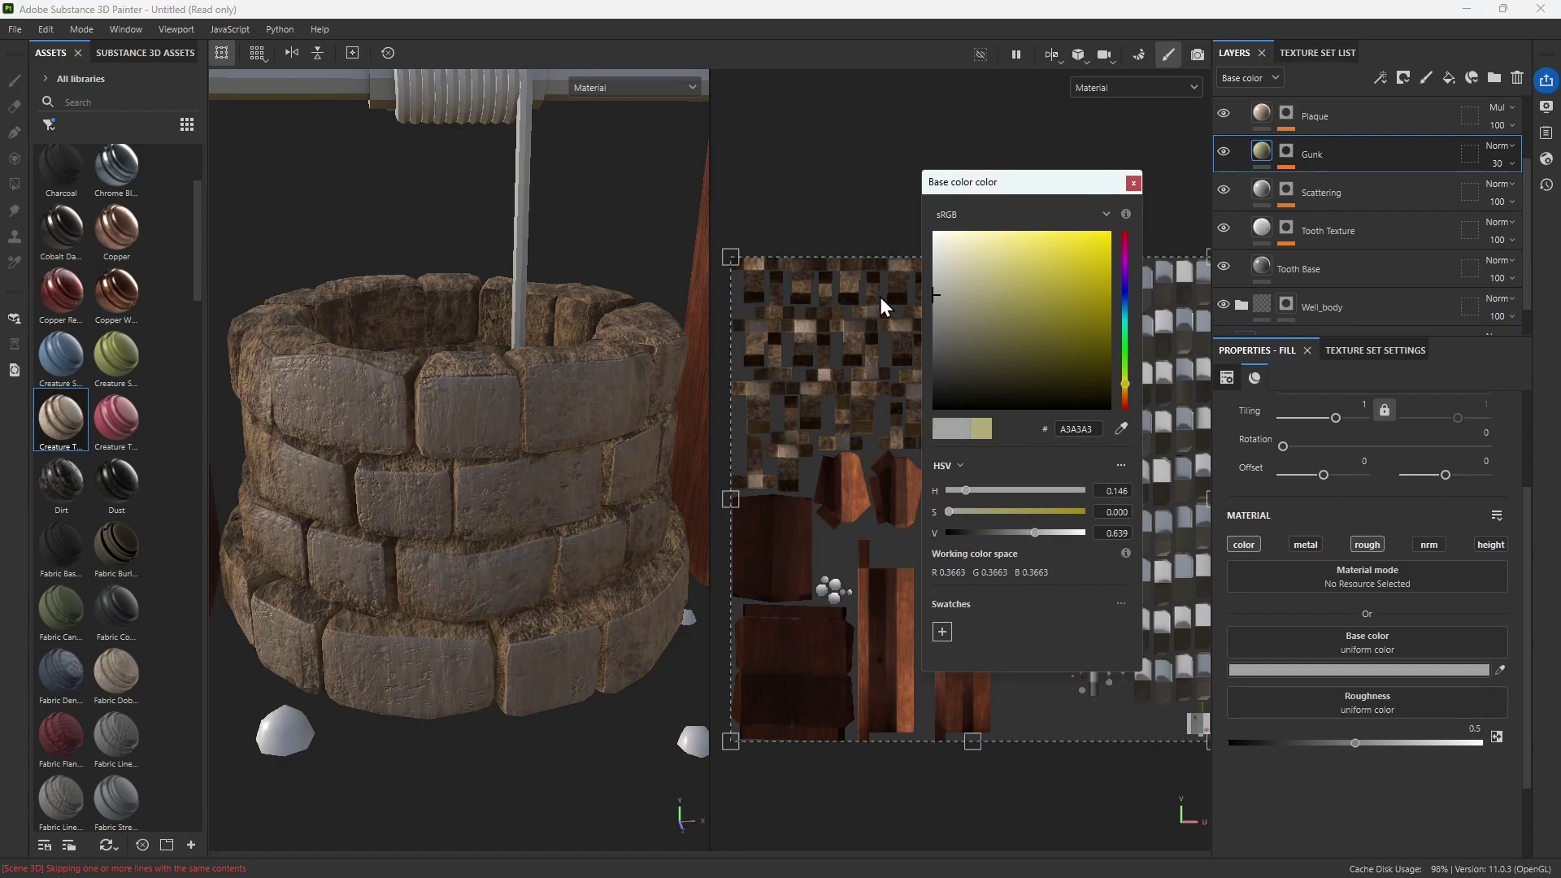
left_click(1132, 183)
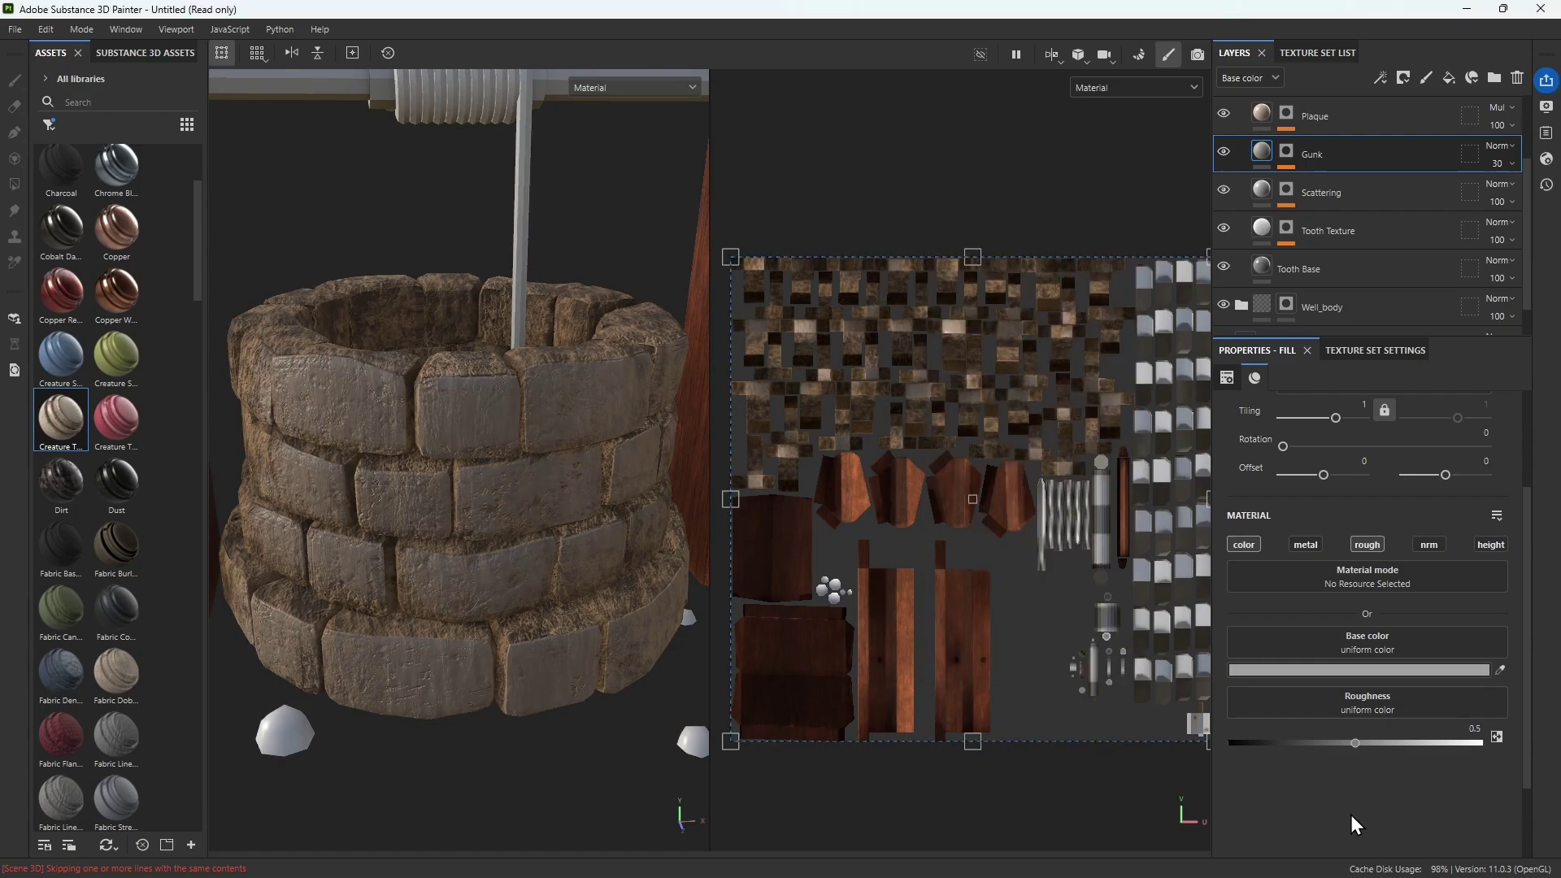
left_click_drag(1366, 740, 1438, 741)
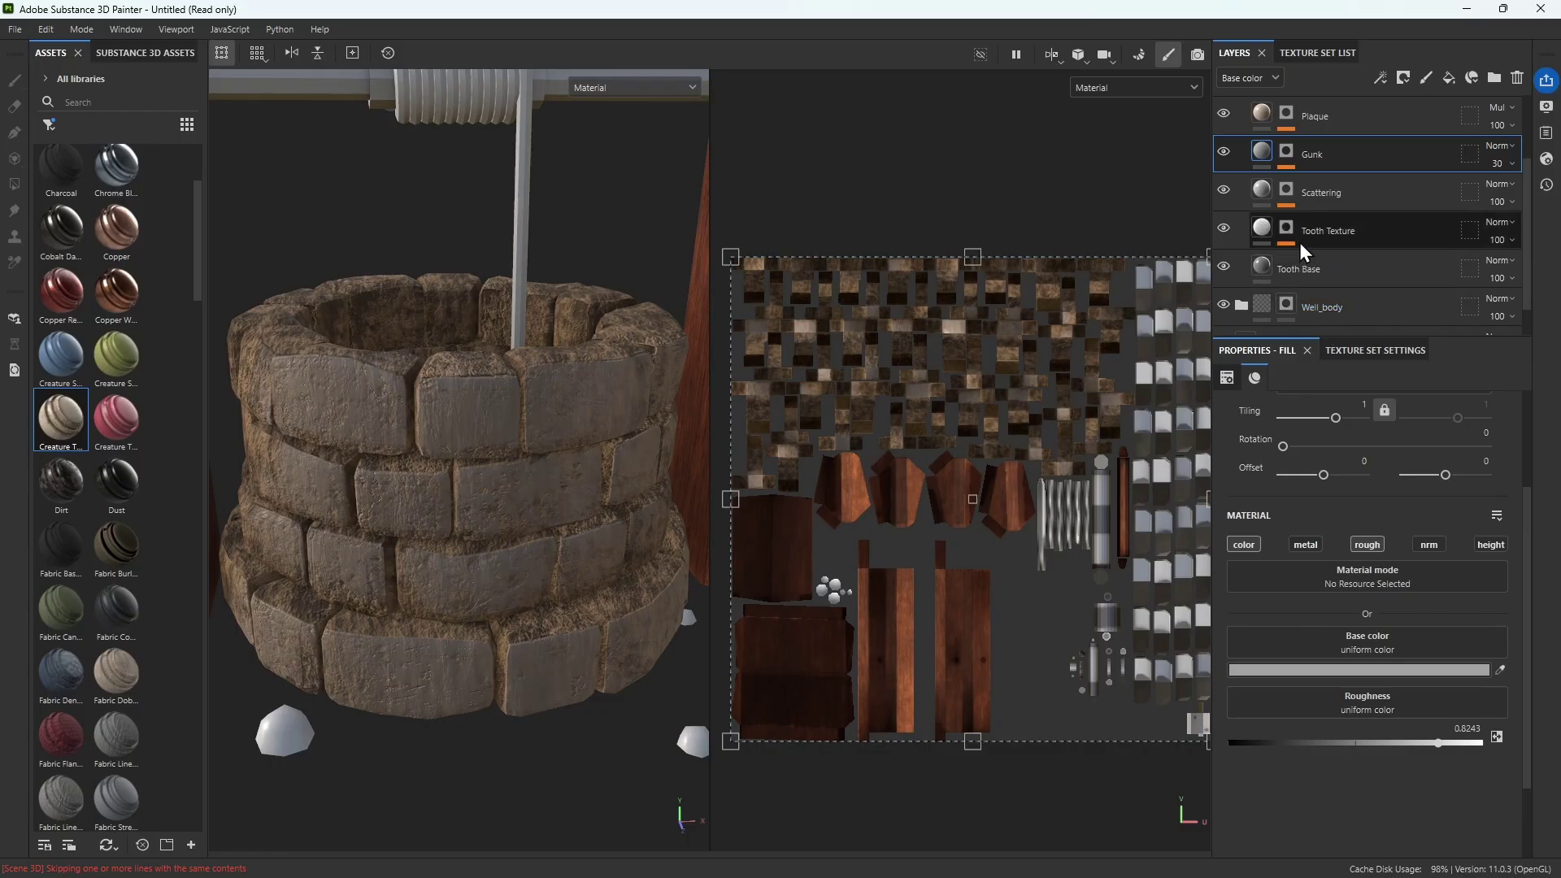
Toggle the Plaque layer's visibility to check its effect, and change its base color to a light neutral grey
scroll(1300, 242, "up", 2)
left_click(1222, 209)
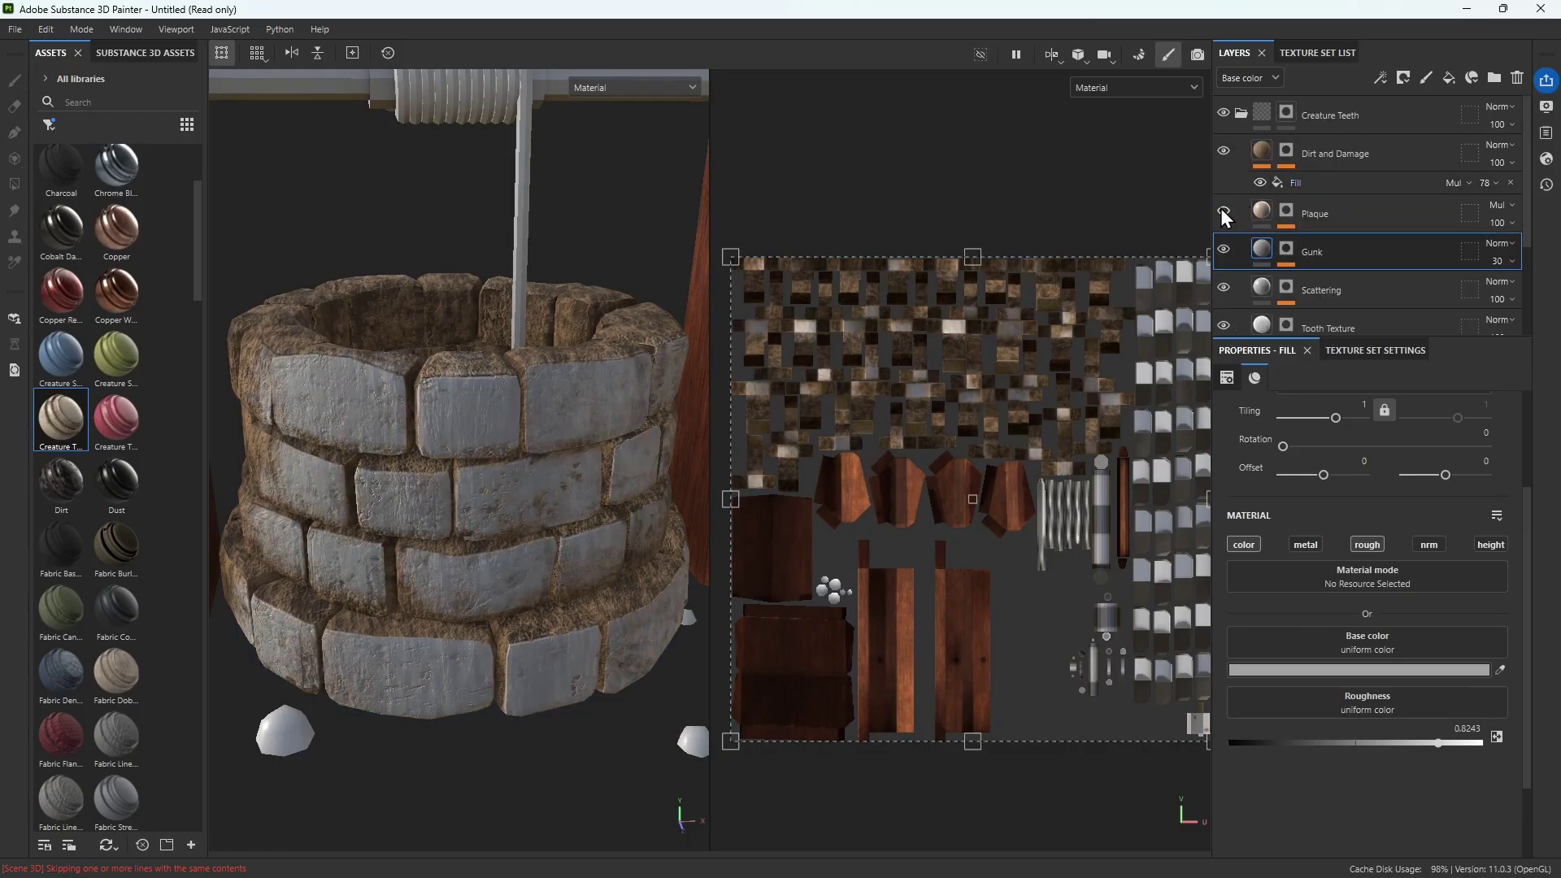
left_click(1221, 210)
left_click(1220, 210)
left_click(1223, 210)
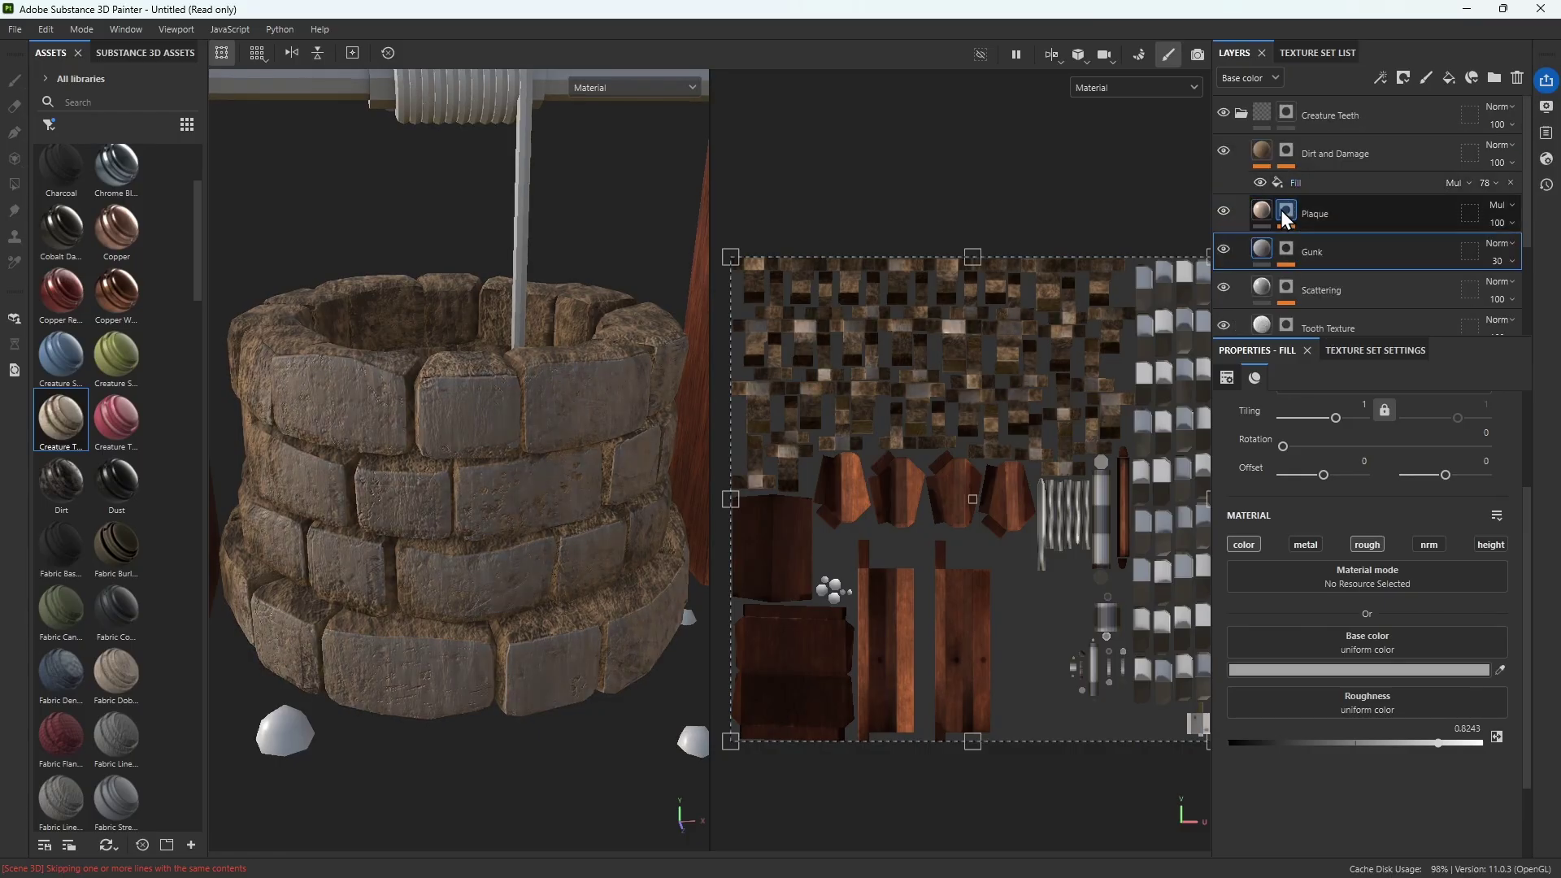
left_click(1304, 214)
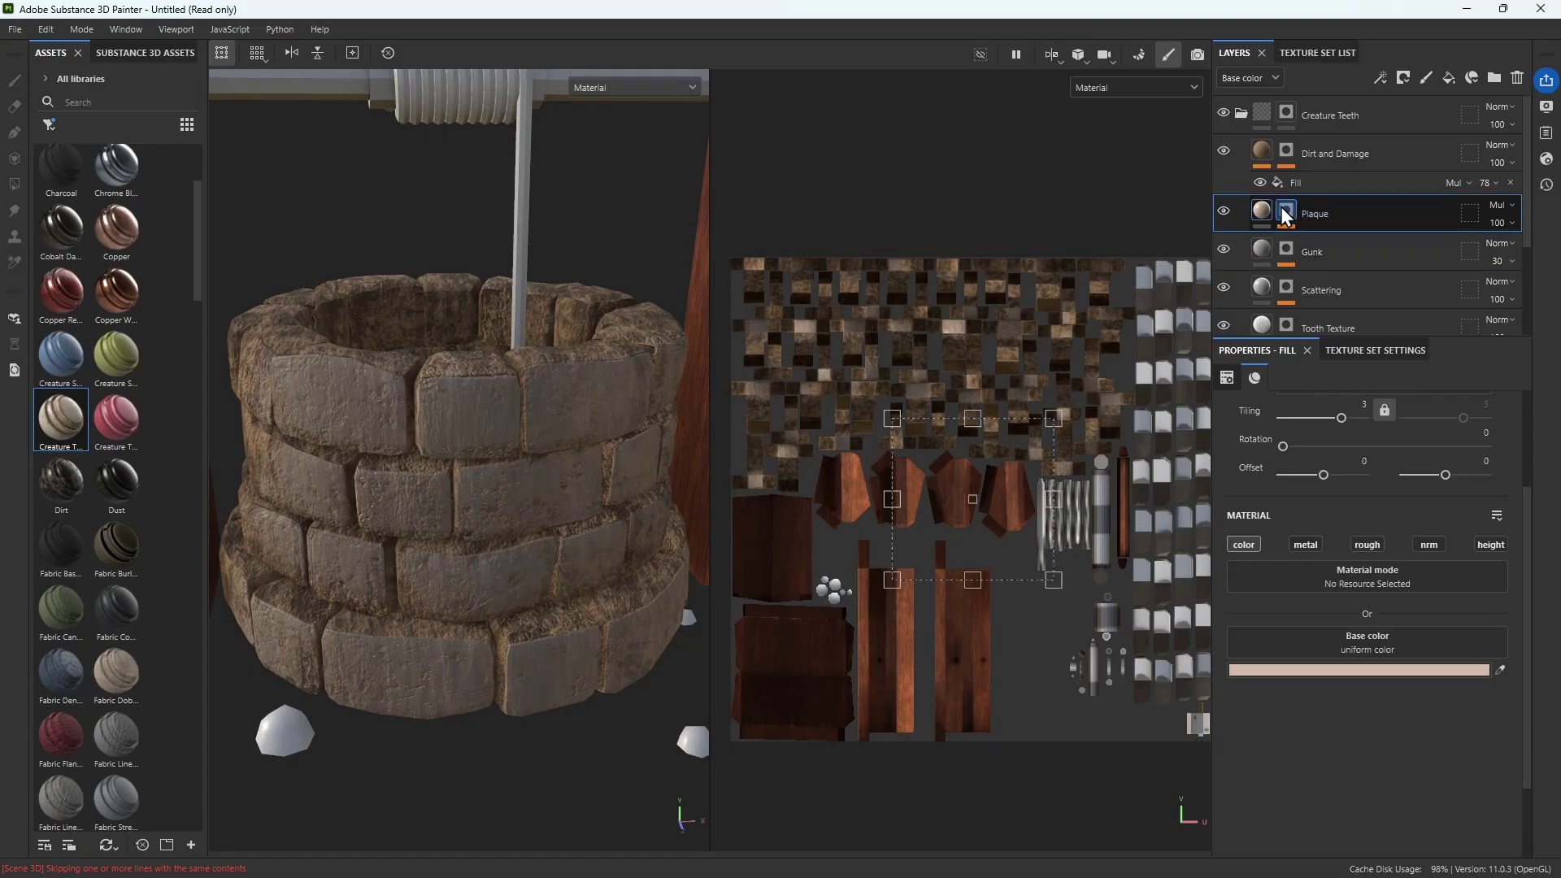
left_click(1373, 670)
left_click_drag(940, 301, 896, 290)
left_click(1134, 184)
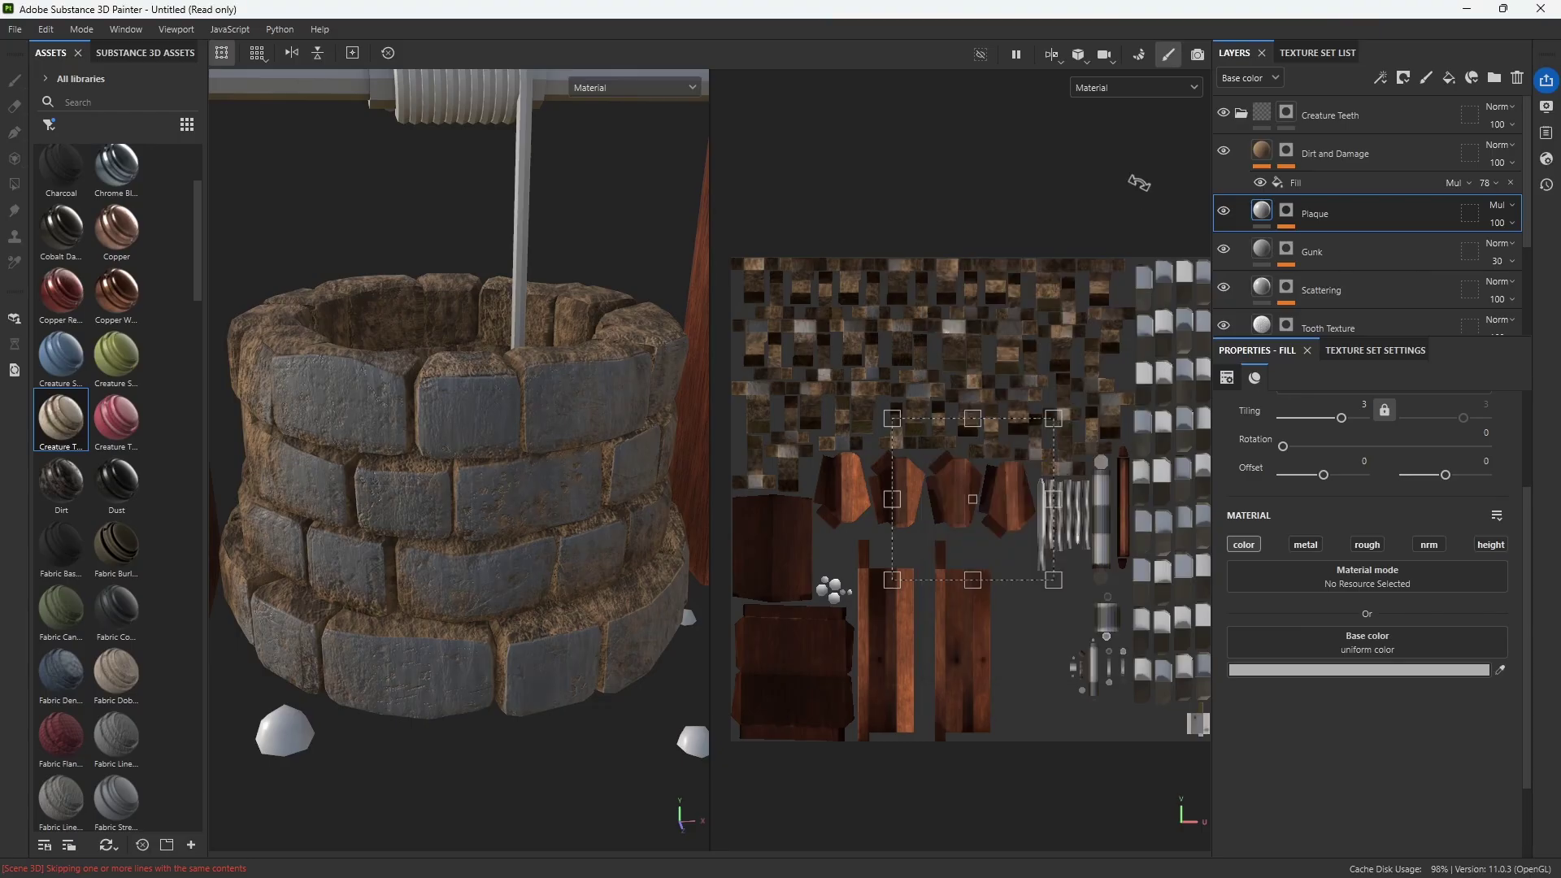
Check the Dirt and Damage layer's effect by hiding and showing it, and set its base color to the dark grey 545454
left_click(1350, 158)
left_click(1223, 152)
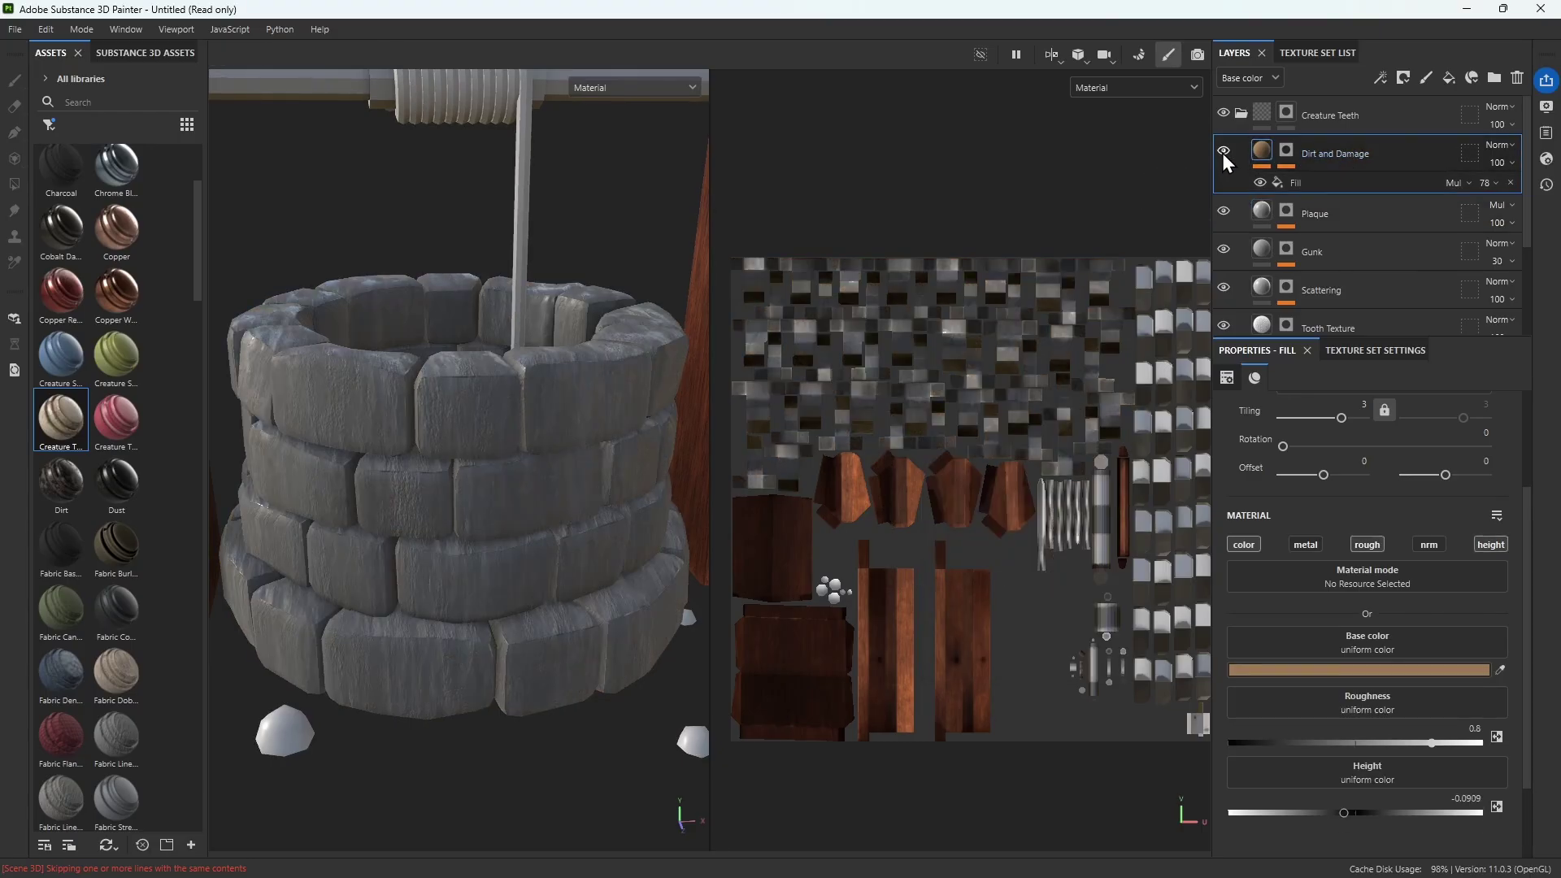
left_click(1222, 153)
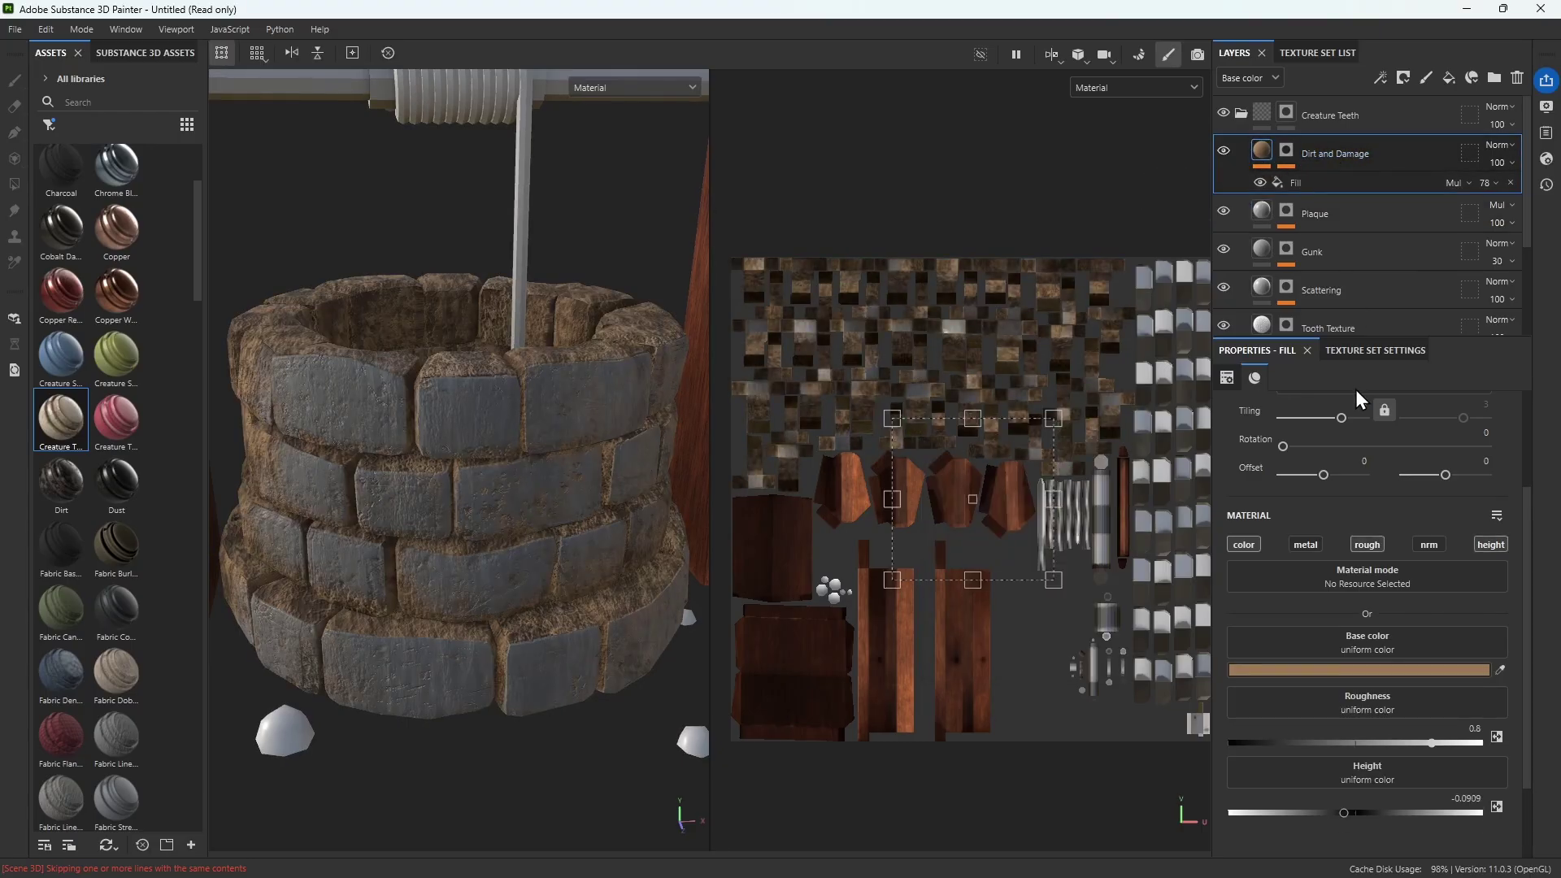
left_click(1367, 668)
left_click_drag(1032, 362, 900, 350)
left_click_drag(569, 455, 425, 594, "alt")
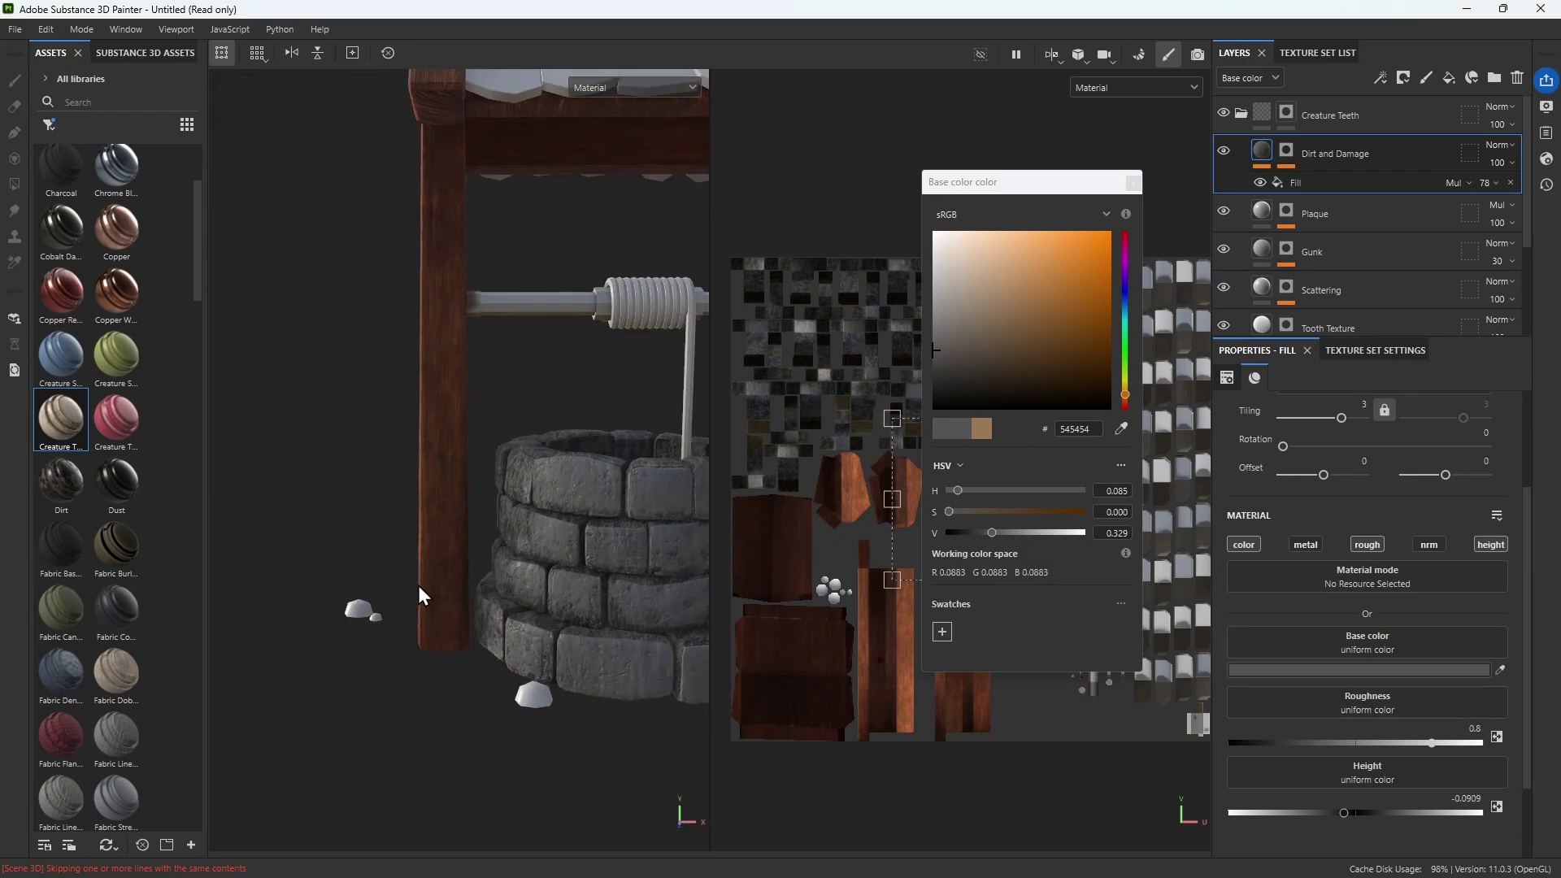
scroll(499, 598, "up", 5)
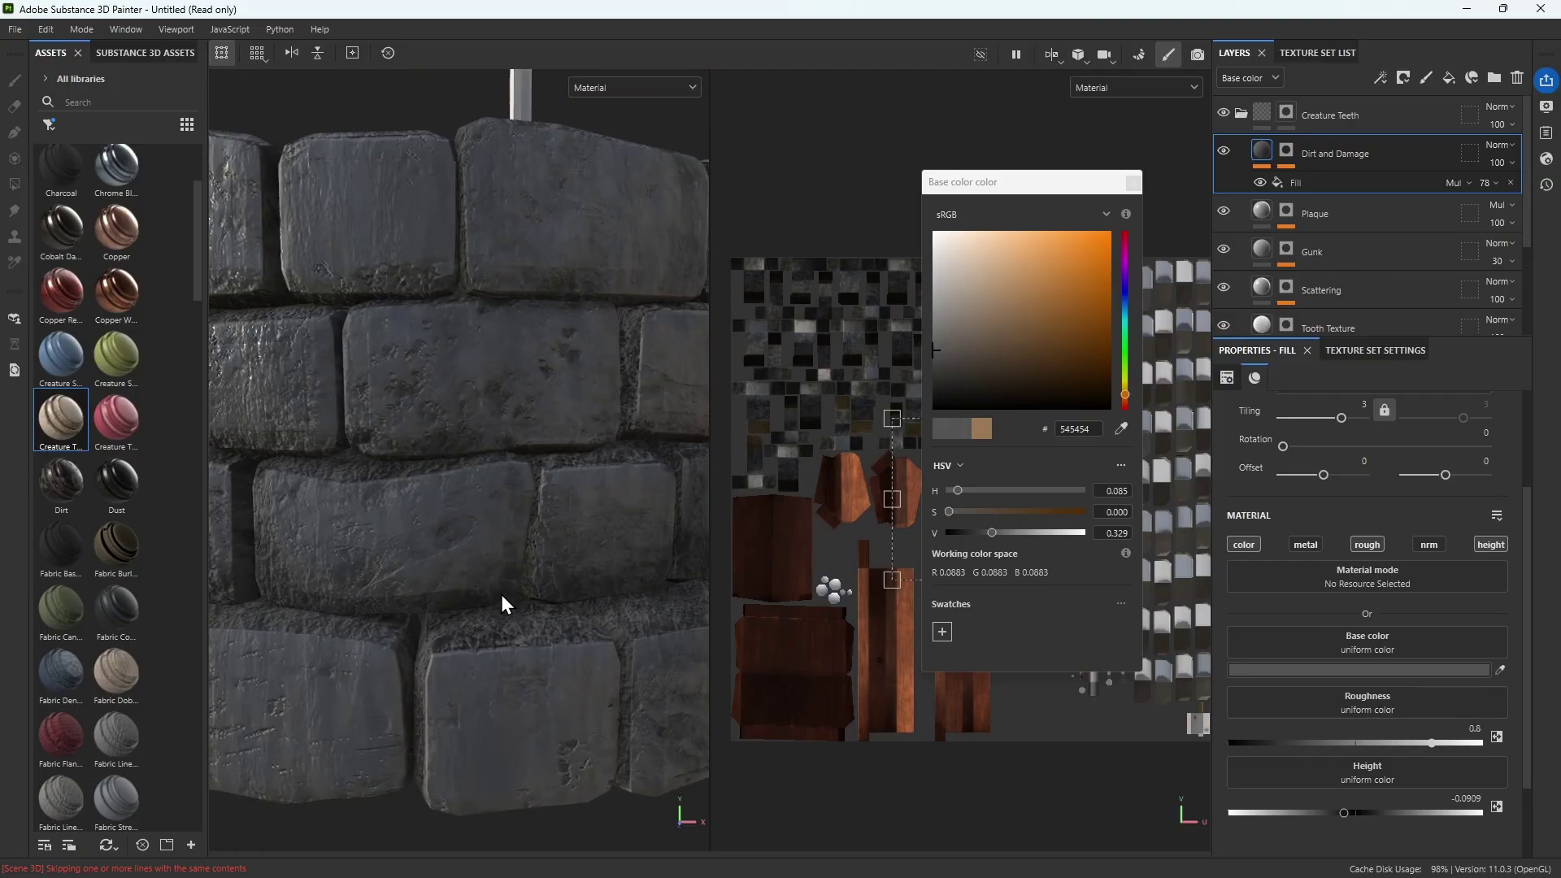
scroll(501, 594, "down", 6)
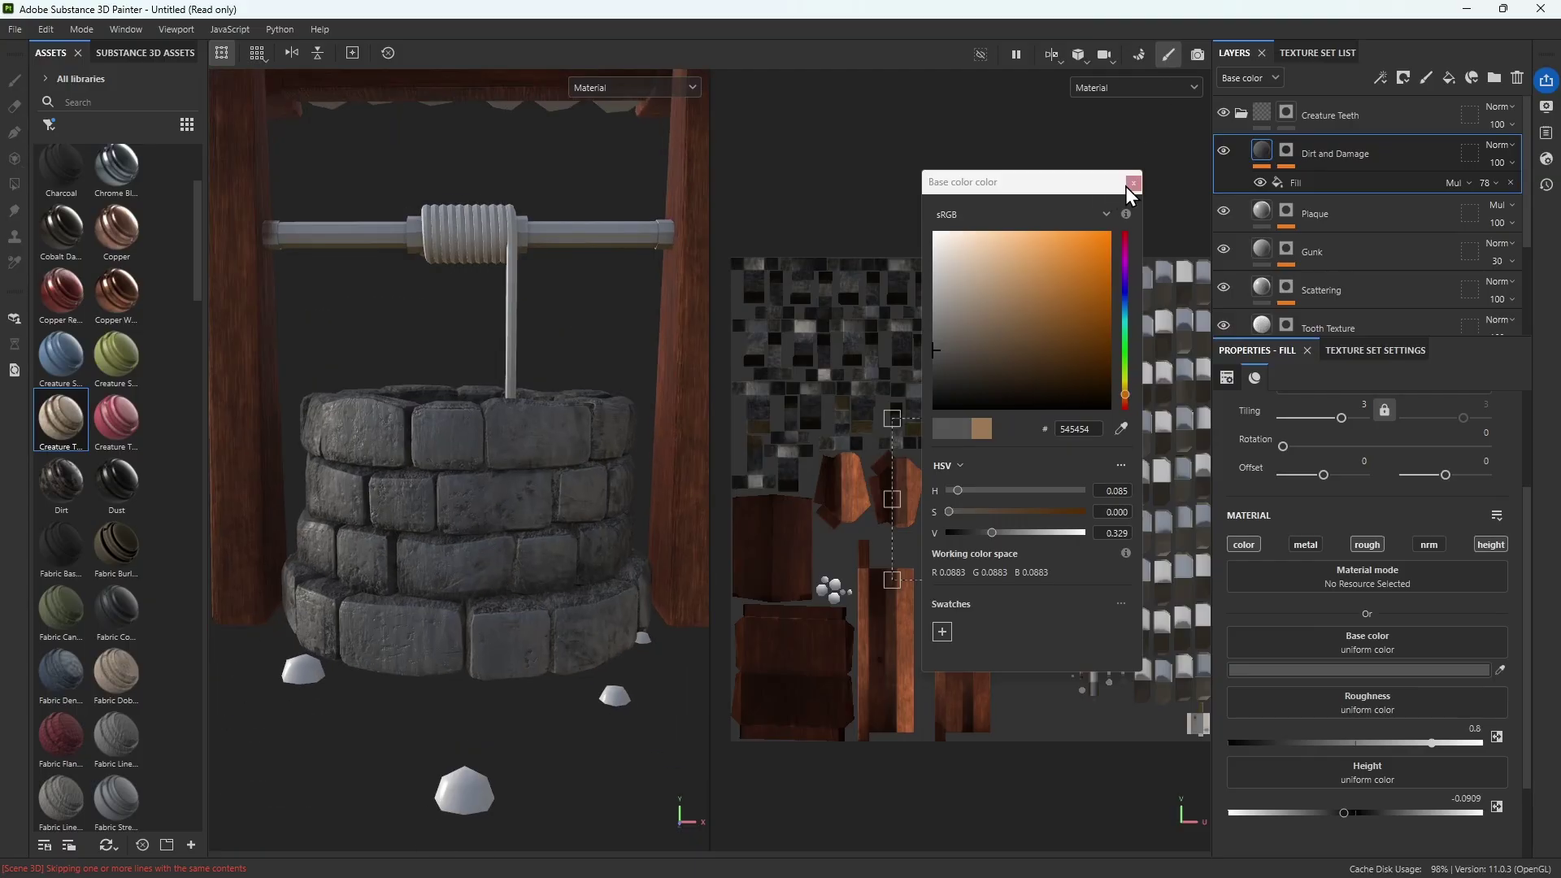
left_click(1132, 182)
Collapse the Creature Teeth folder and polygon-fill the axle, crank and handle in the Well_body mask to reveal the wood there
left_click_drag(471, 527, 569, 553, "alt")
scroll(600, 565, "up", 3)
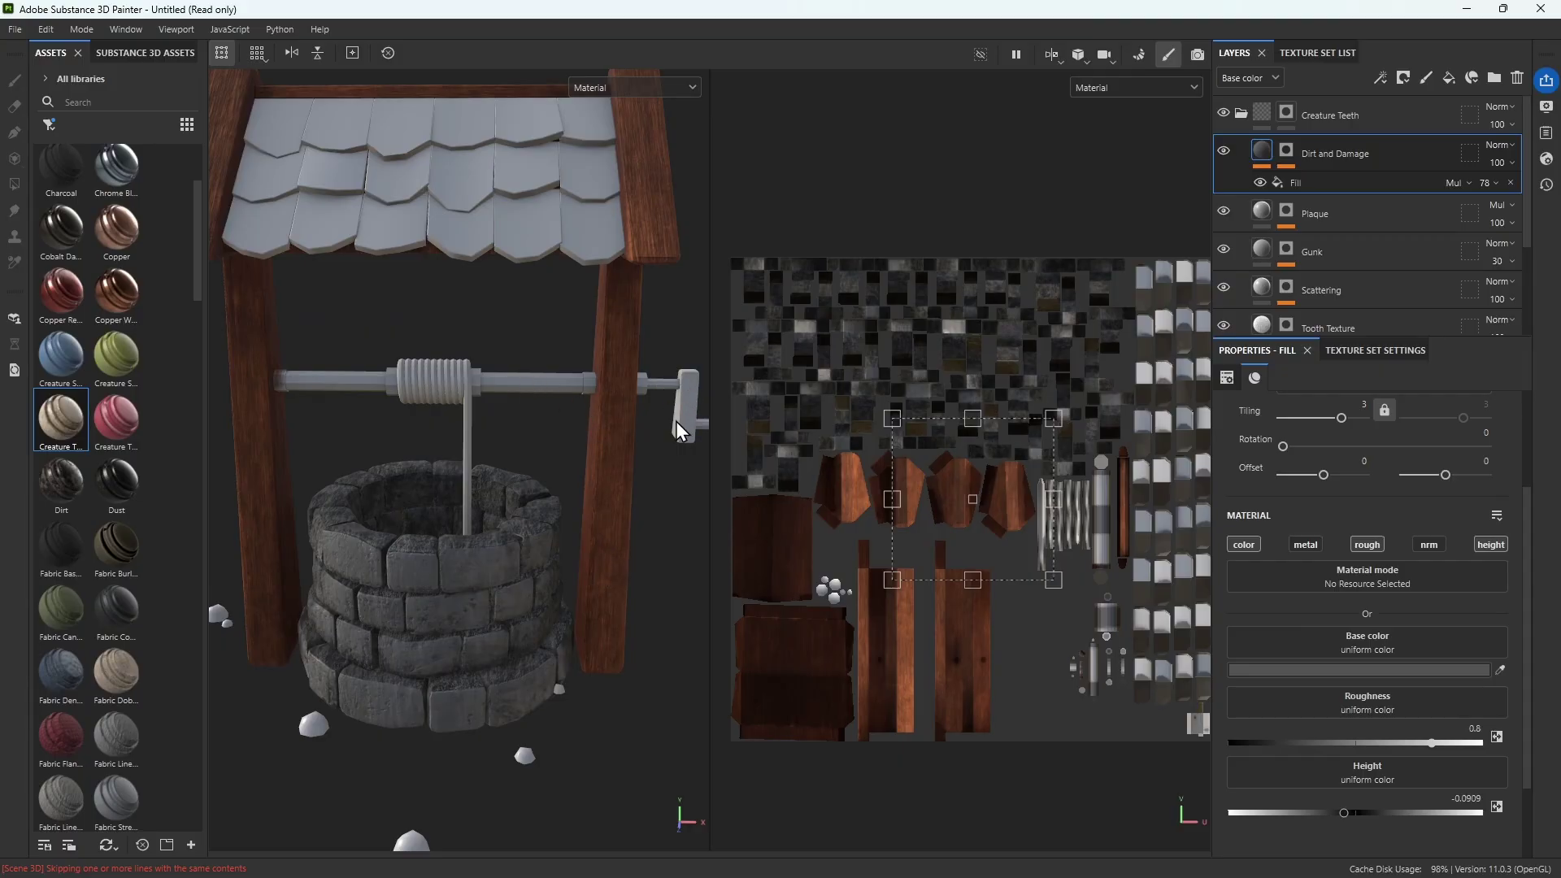
left_click_drag(676, 422, 589, 389, "alt")
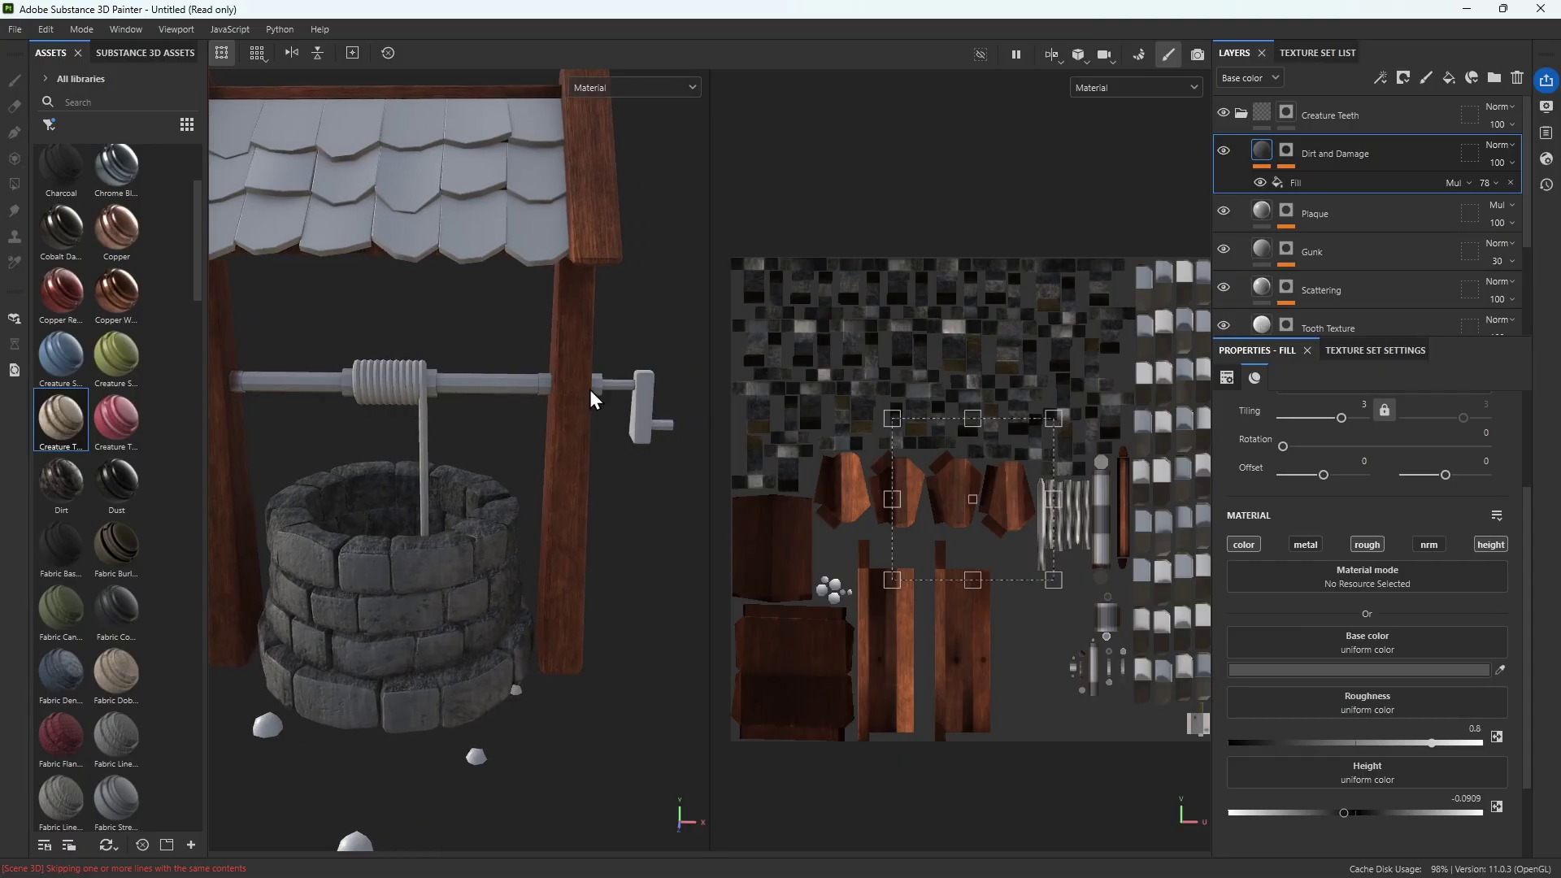
left_click(1242, 115)
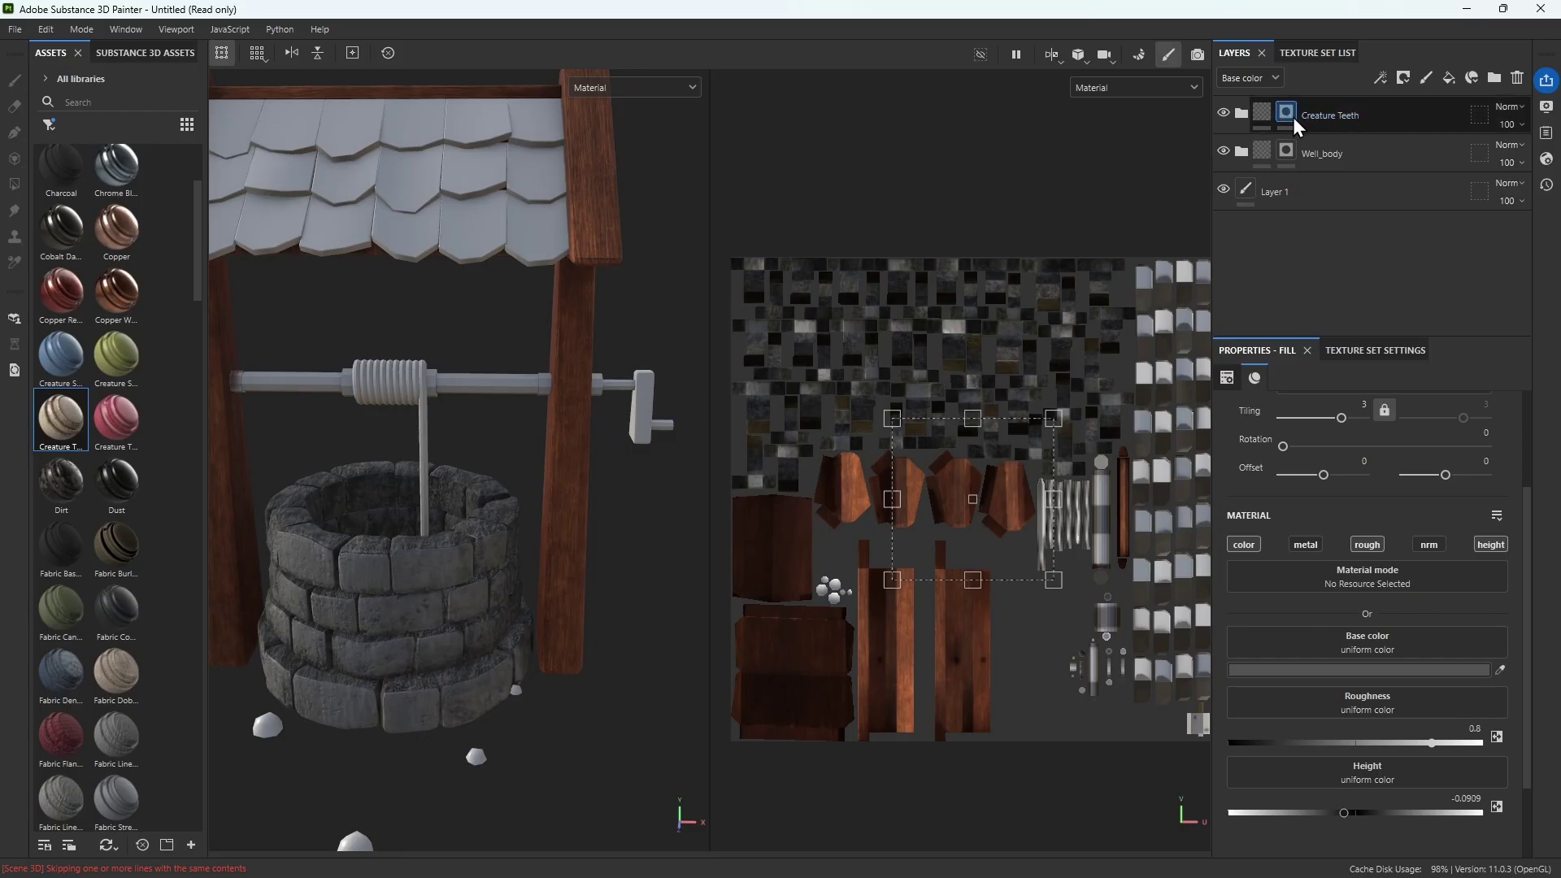
left_click(1328, 154)
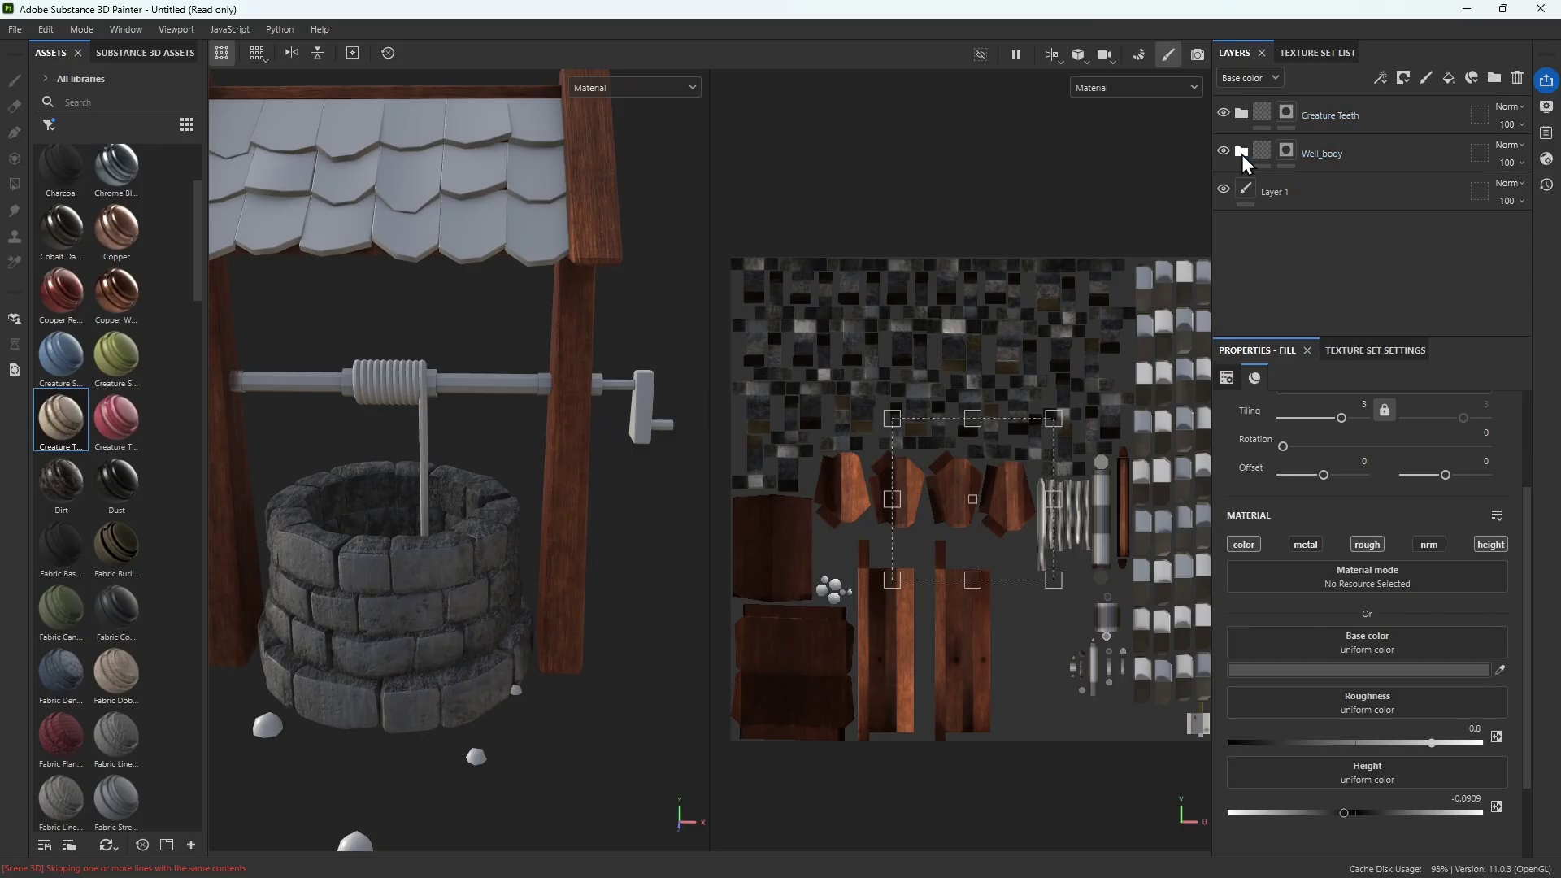
left_click(1288, 152)
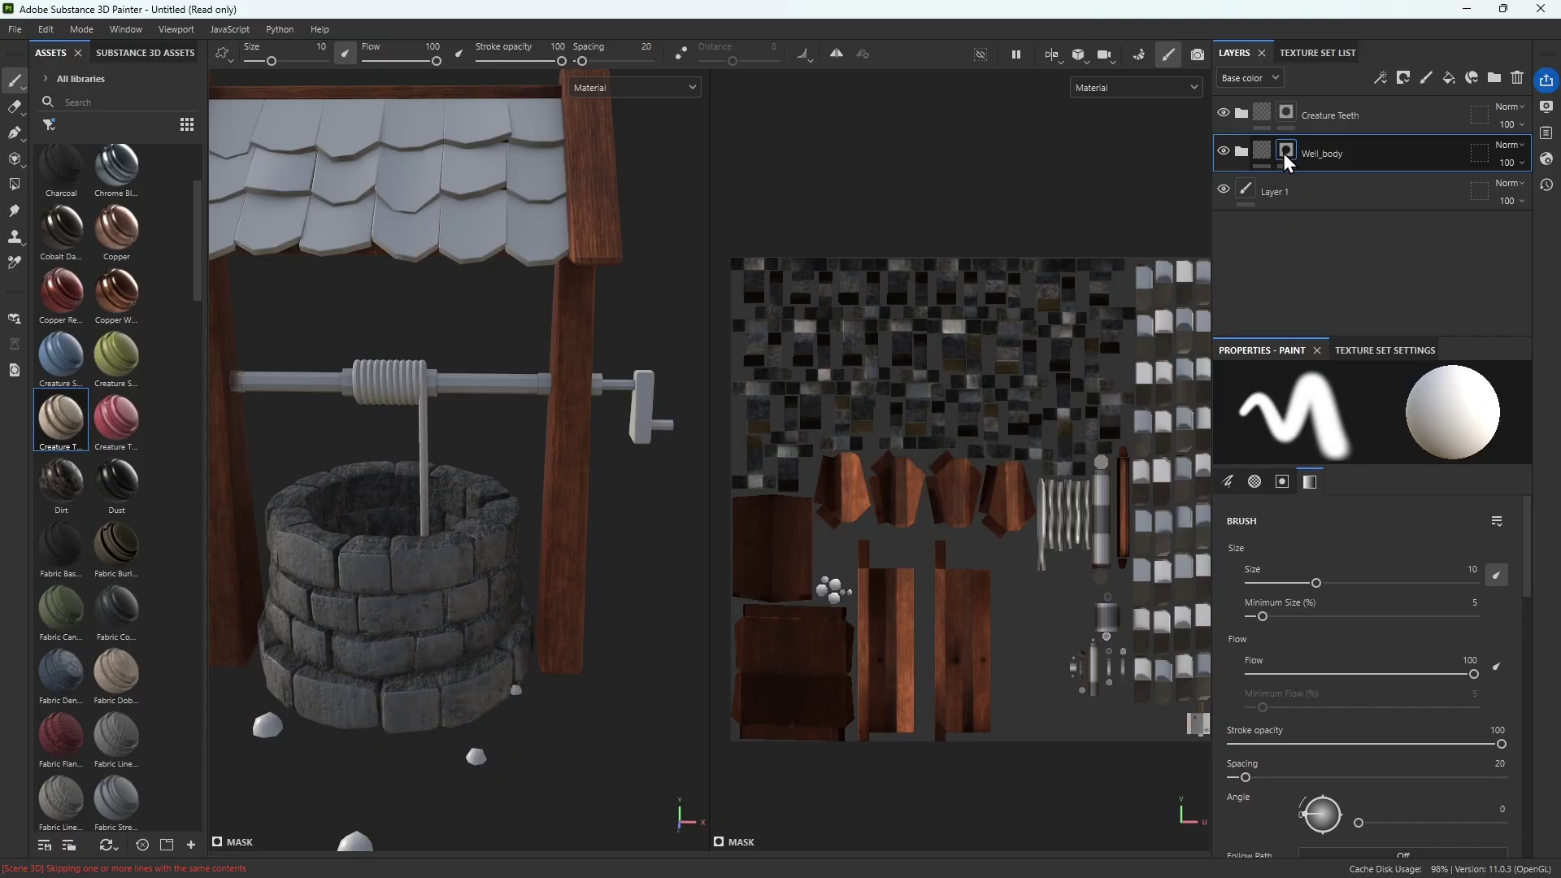
left_click(16, 186)
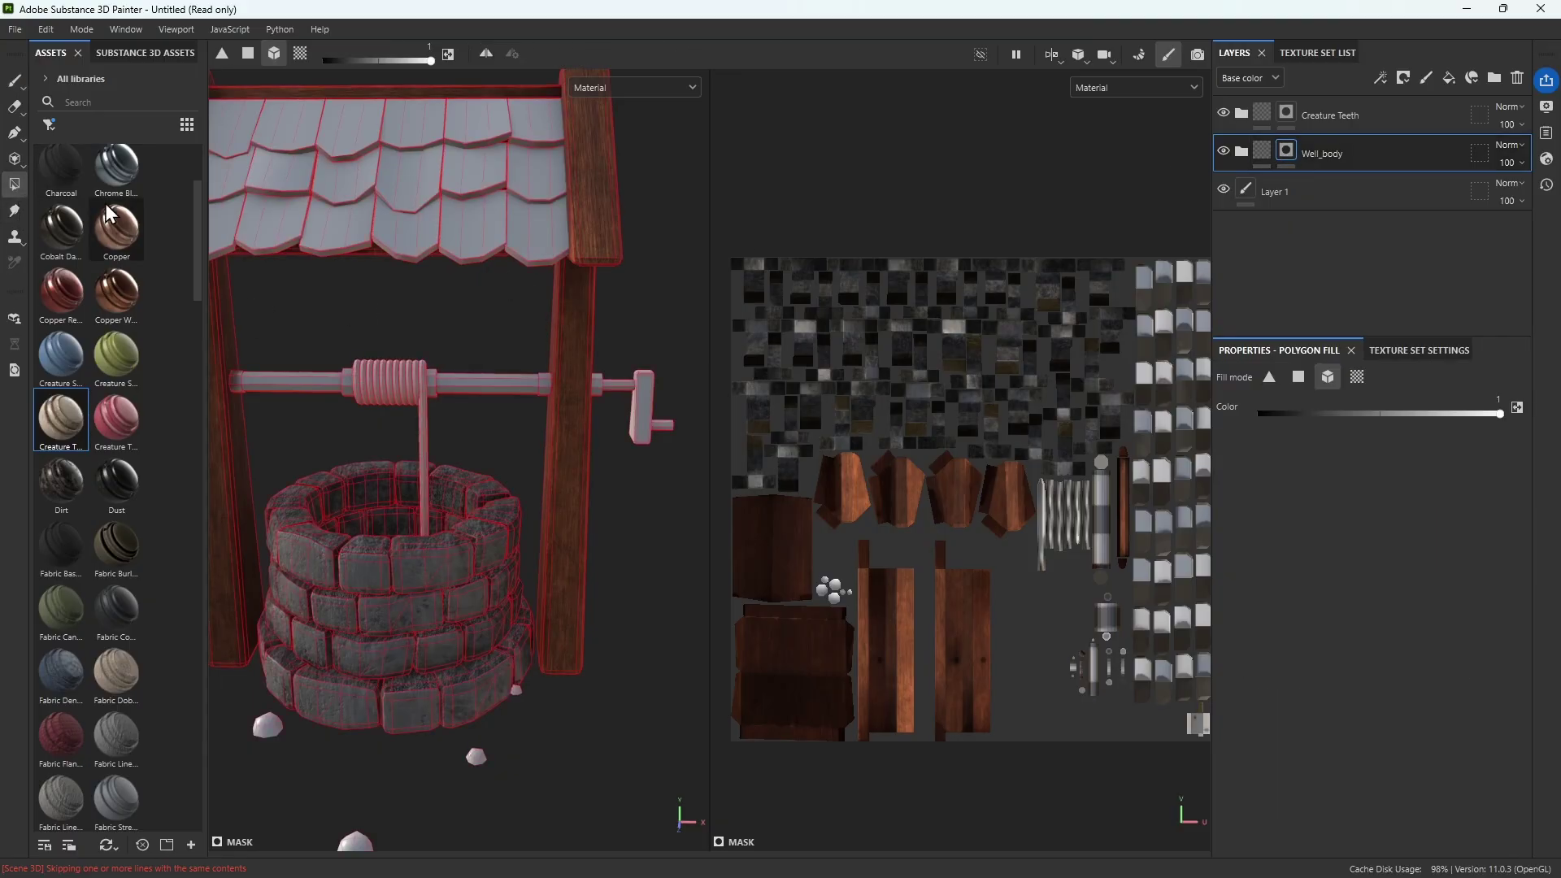
left_click(639, 400)
left_click(664, 428)
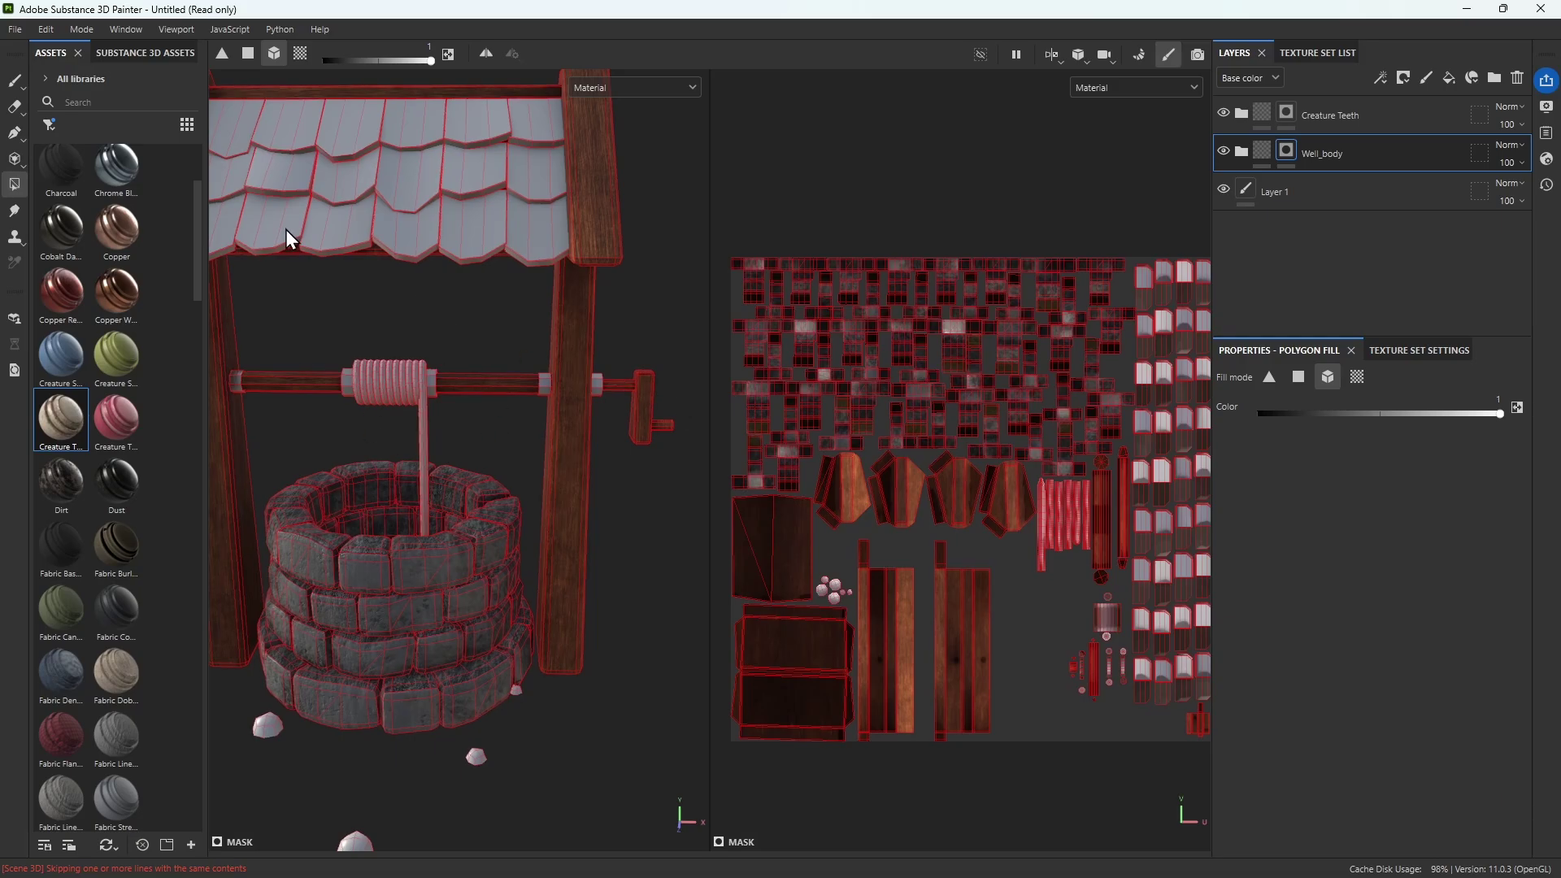
left_click(15, 88)
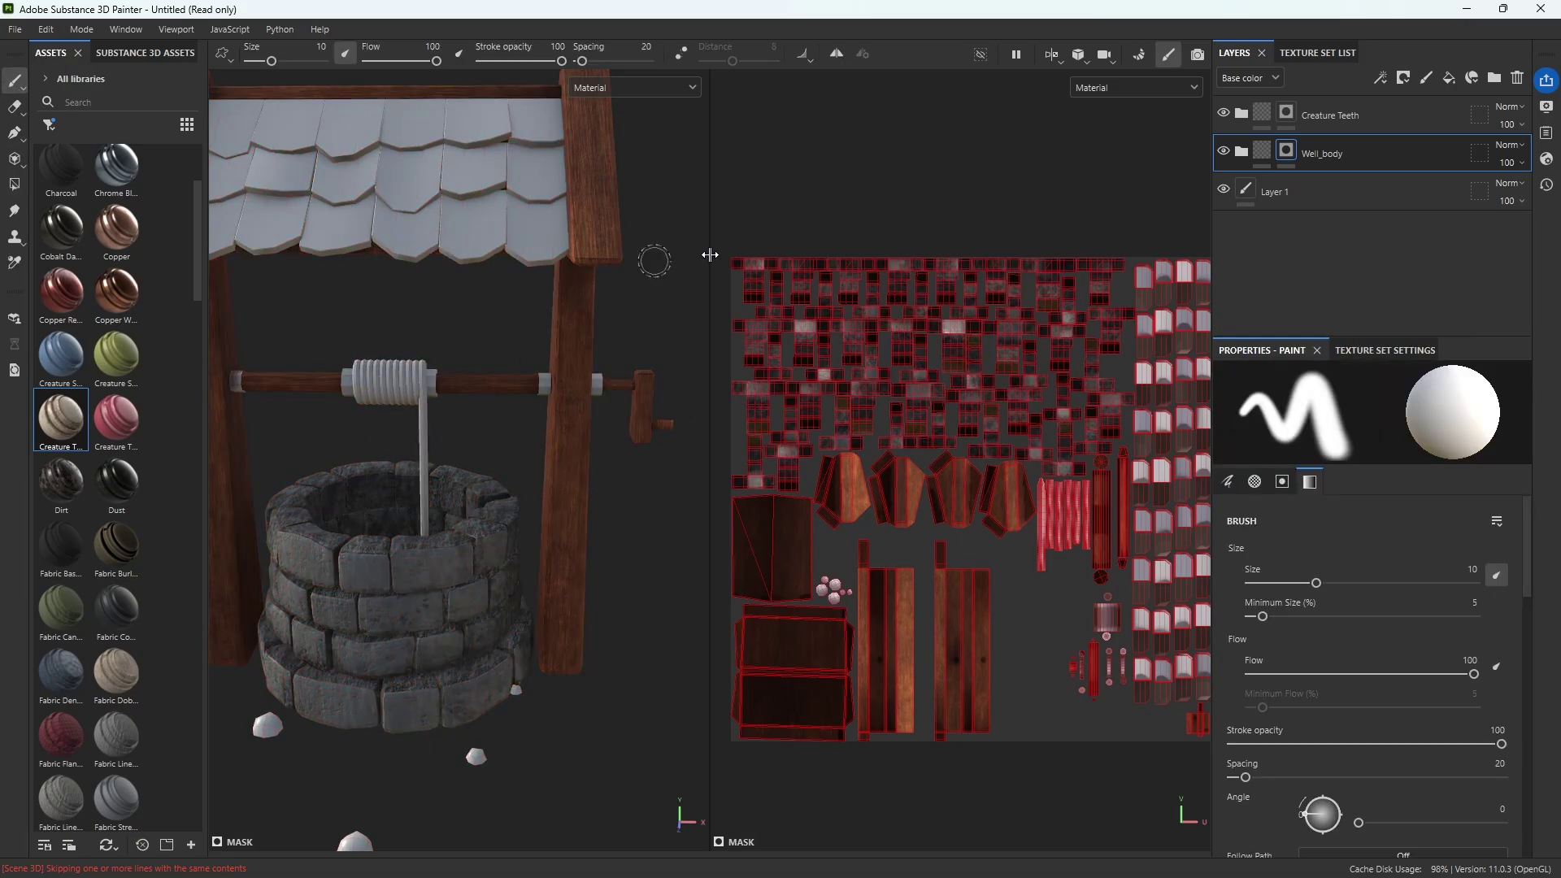
Rename the Creature Teeth folder as Stones
double_click(1324, 115)
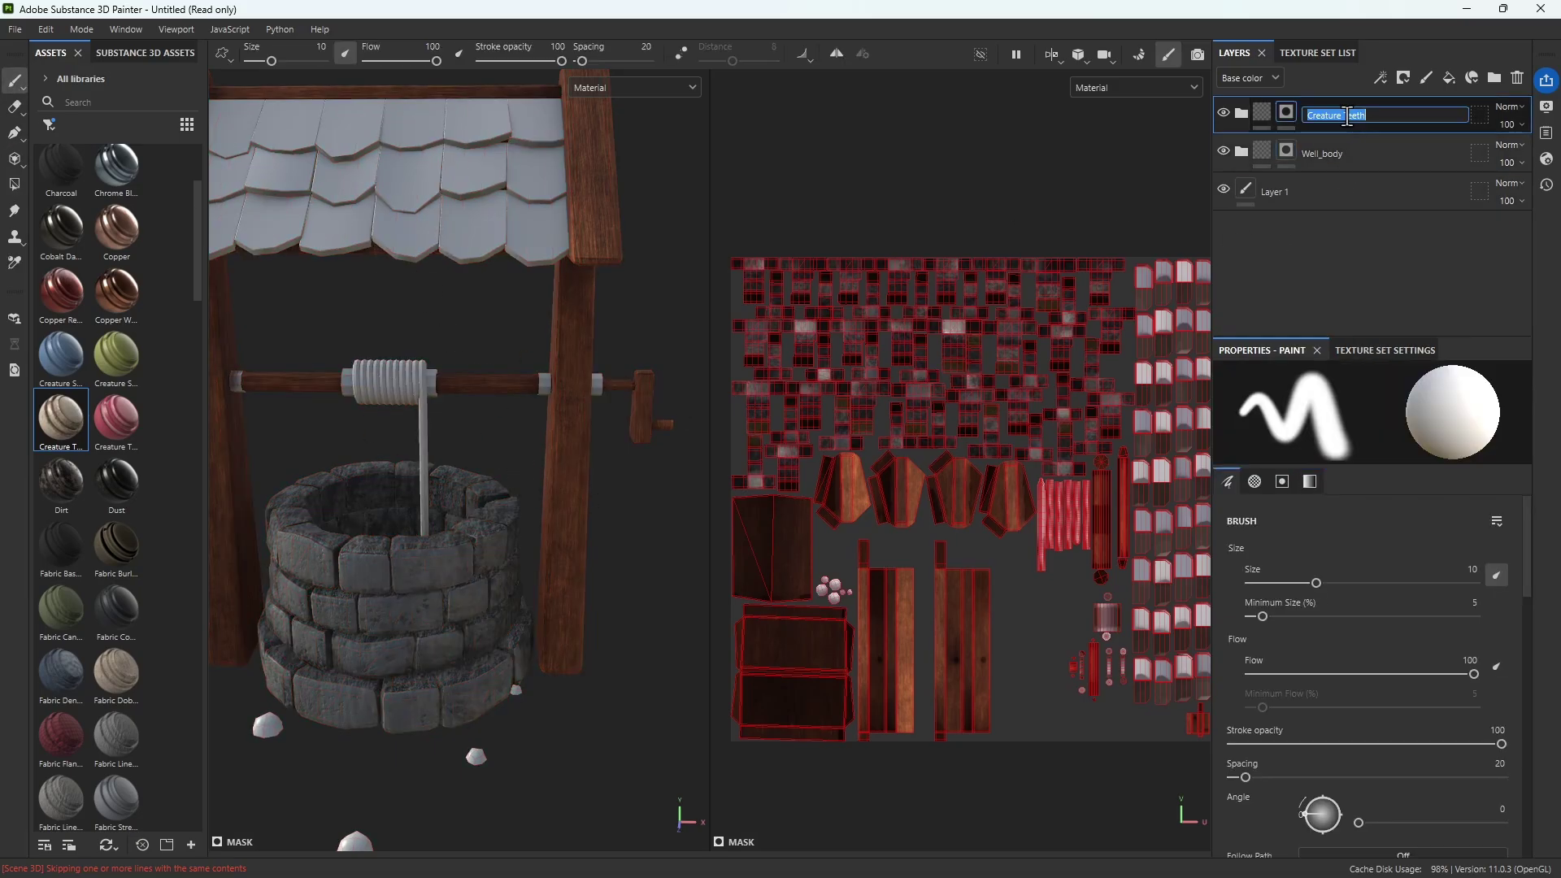
type("STones")
key("BackSpace")
key("BackSpace")
key("BackSpace")
key("BackSpace")
key("BackSpace")
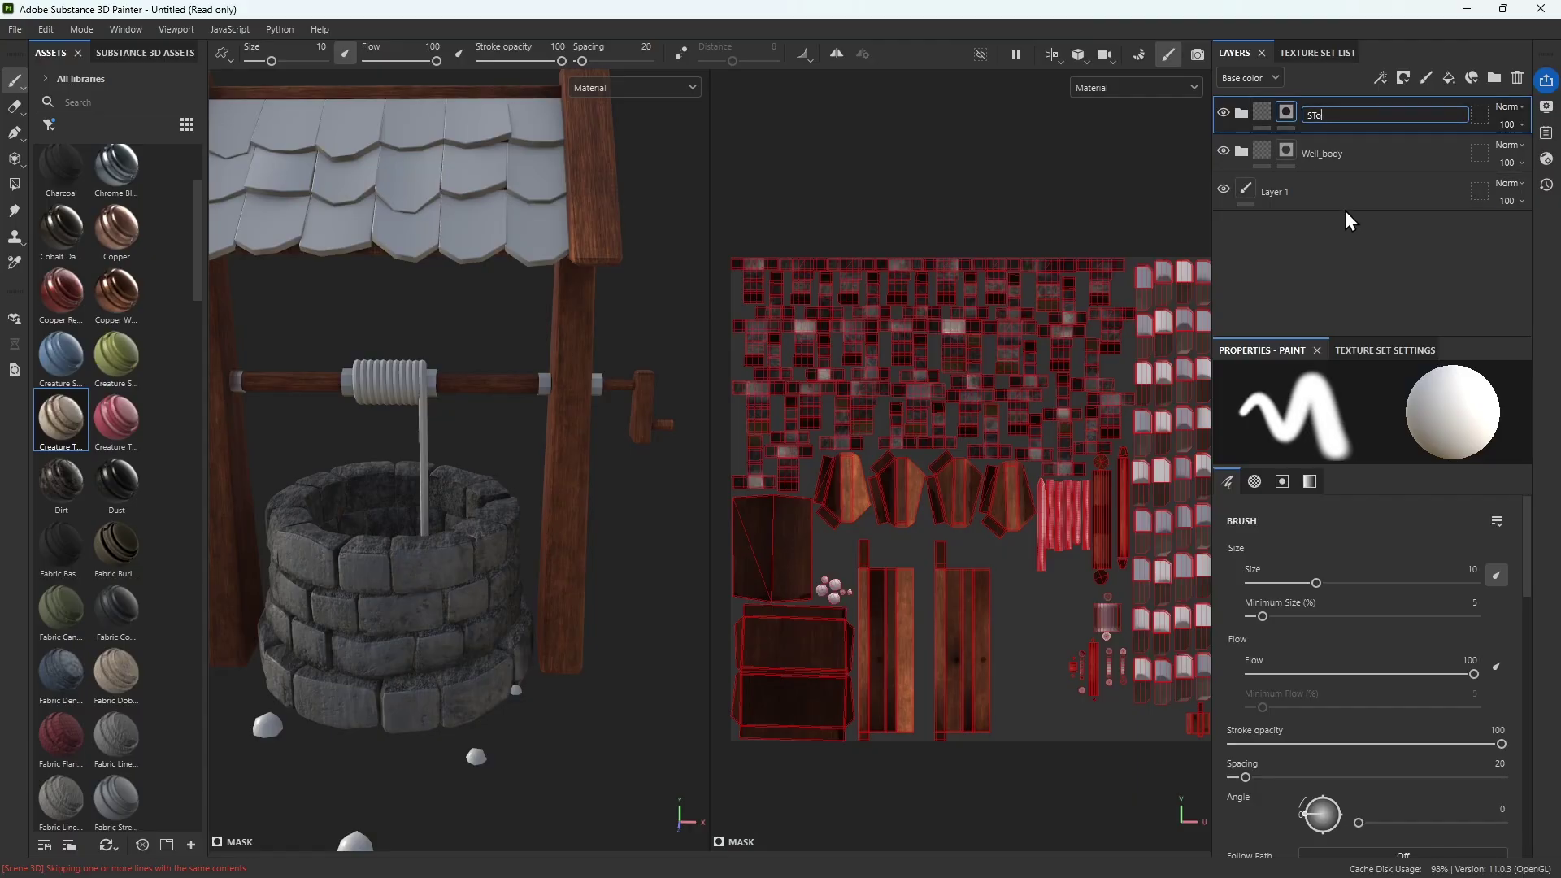
type("tones")
key("Return")
key("f")
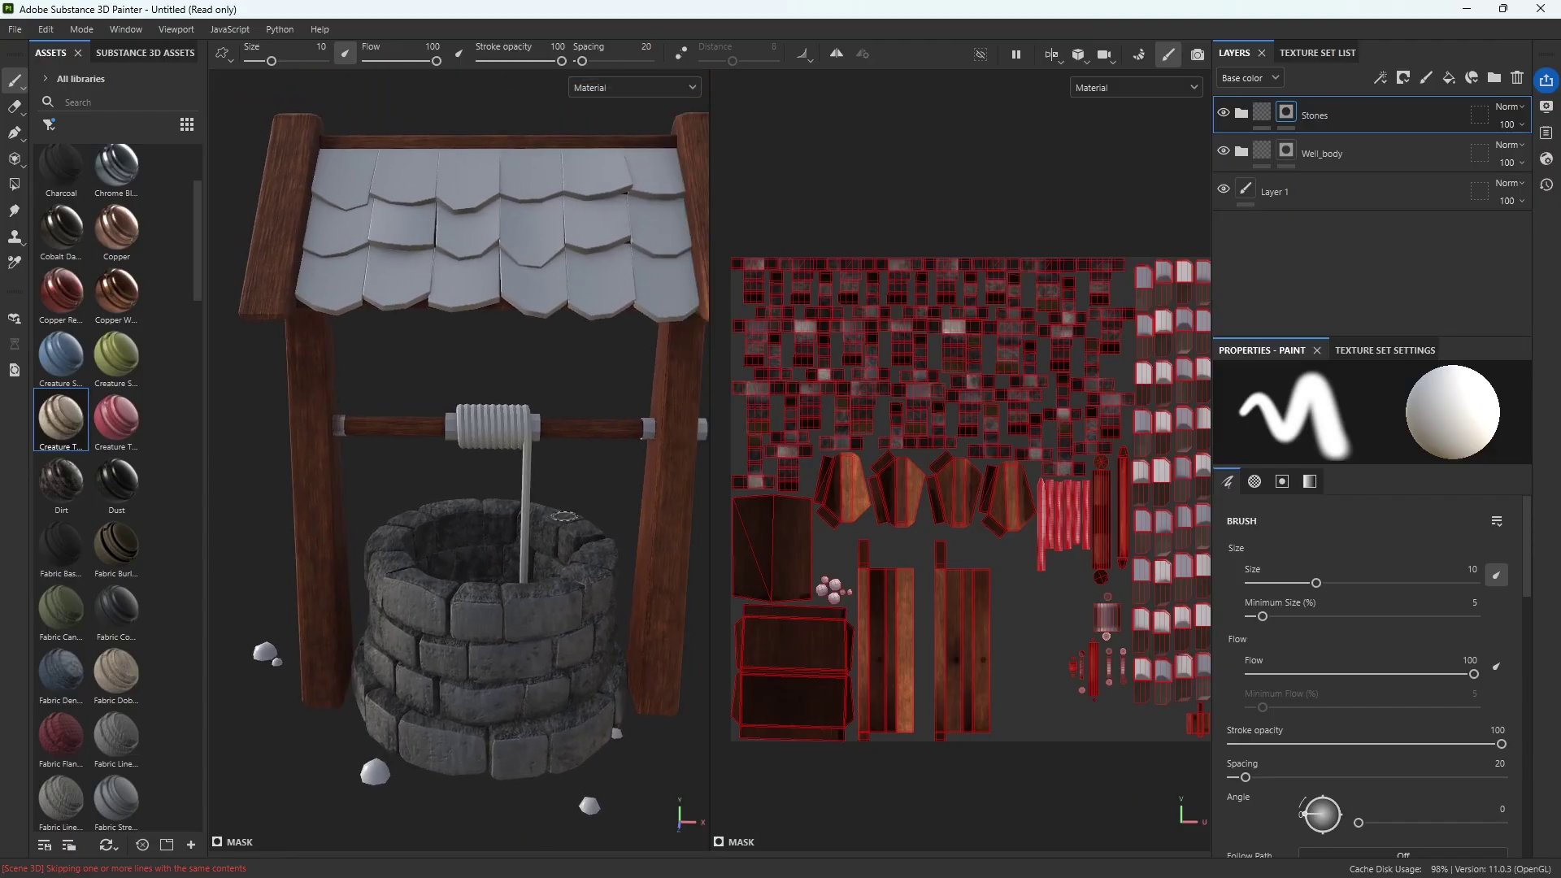
scroll(545, 518, "down", 3)
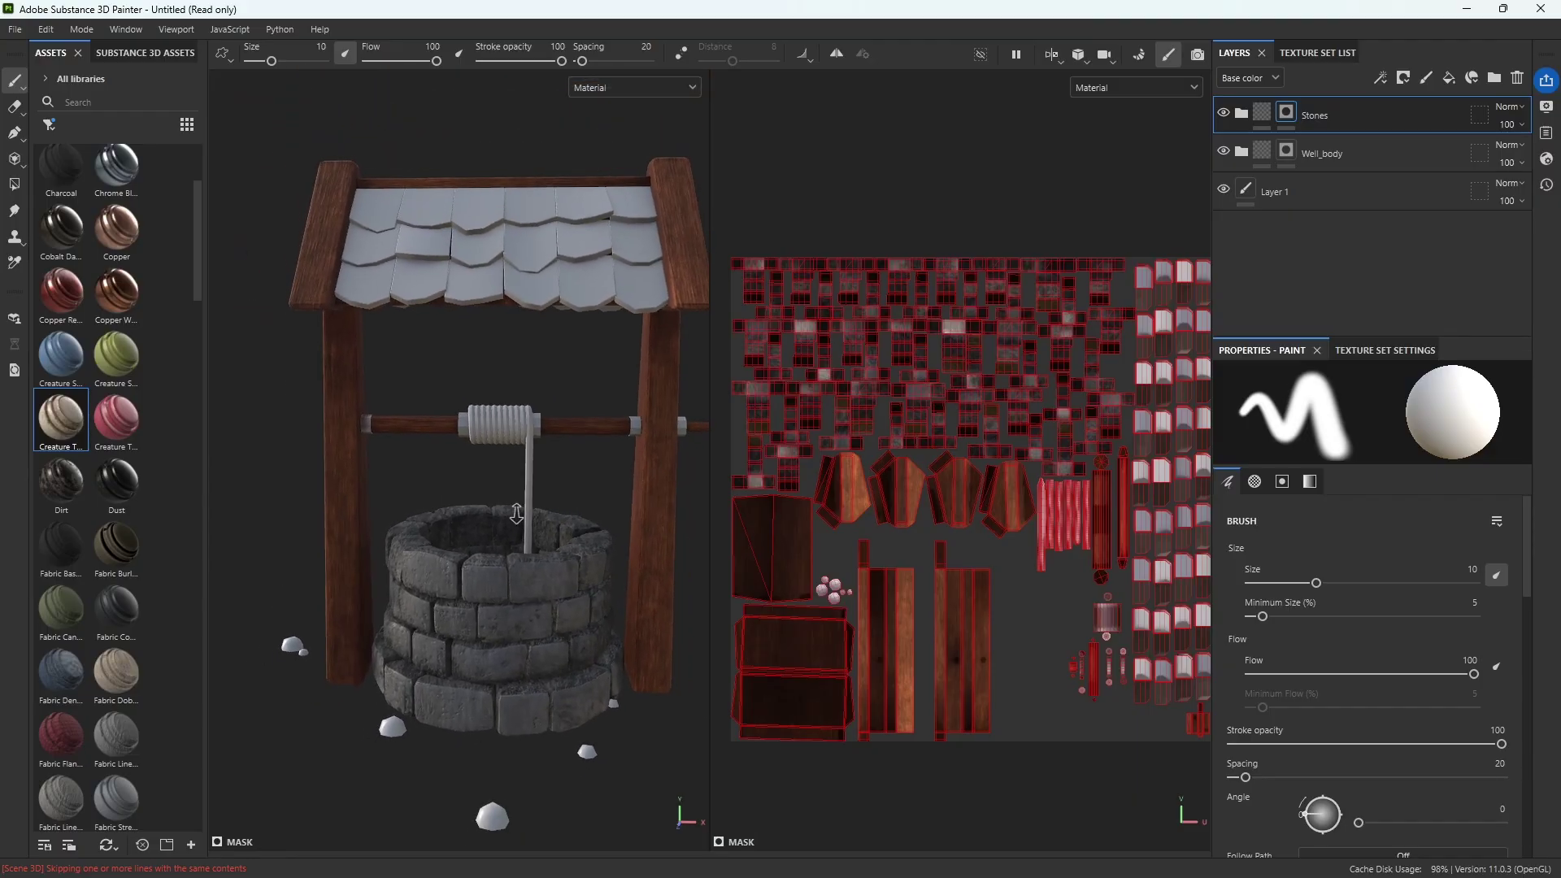
Rotate the environment lighting to brighten the well and inspect the axle and its collars up close
right_click_drag(586, 500, 549, 472, "shift")
middle_click_drag(549, 472, 502, 486, "alt")
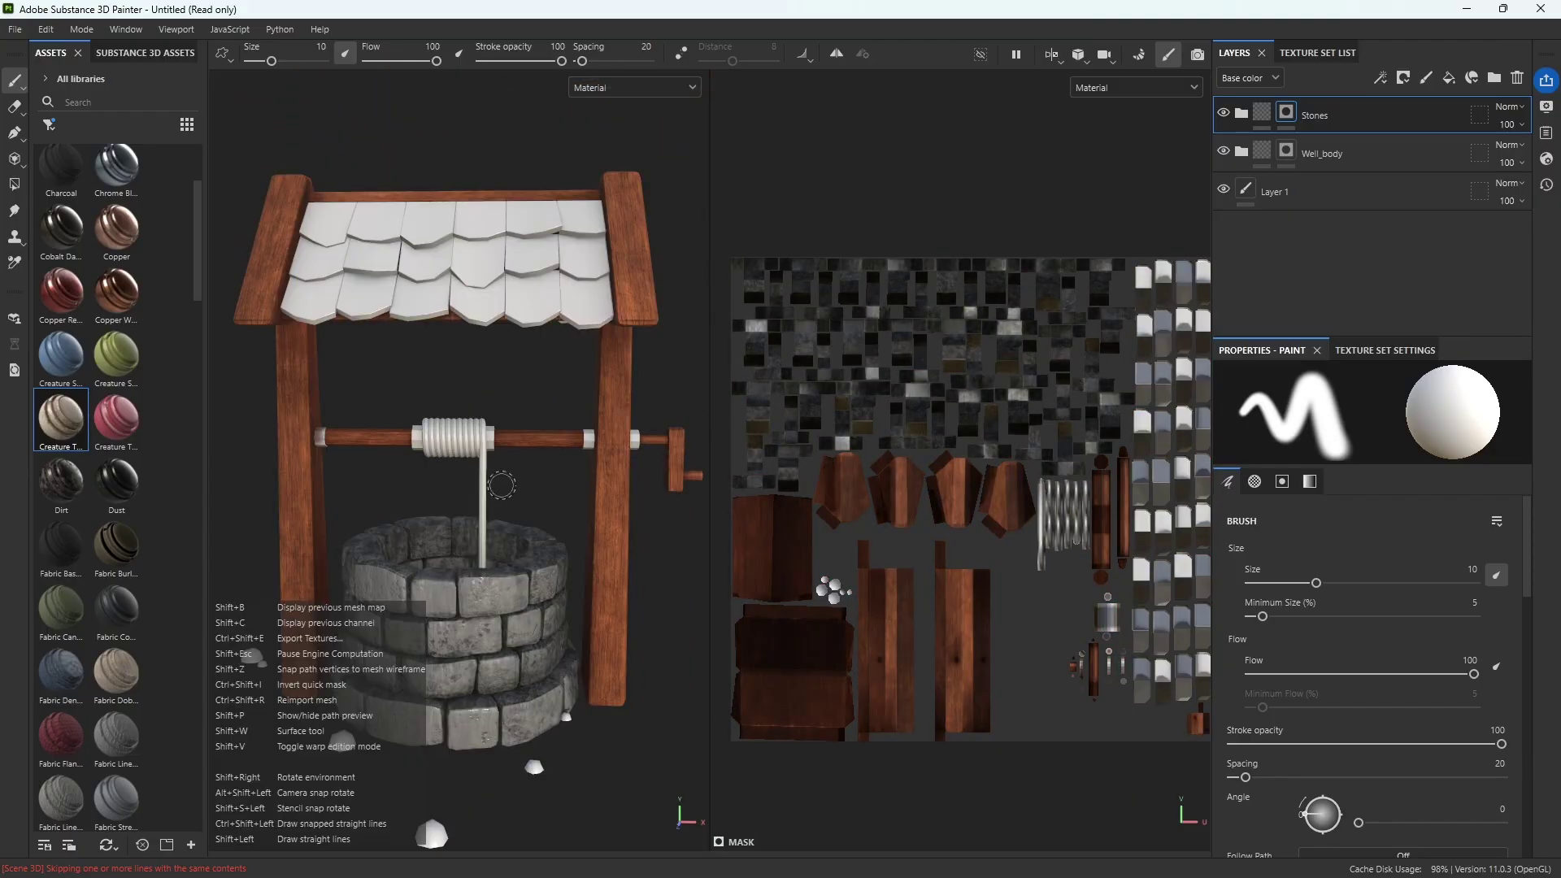
scroll(626, 496, "up", 5)
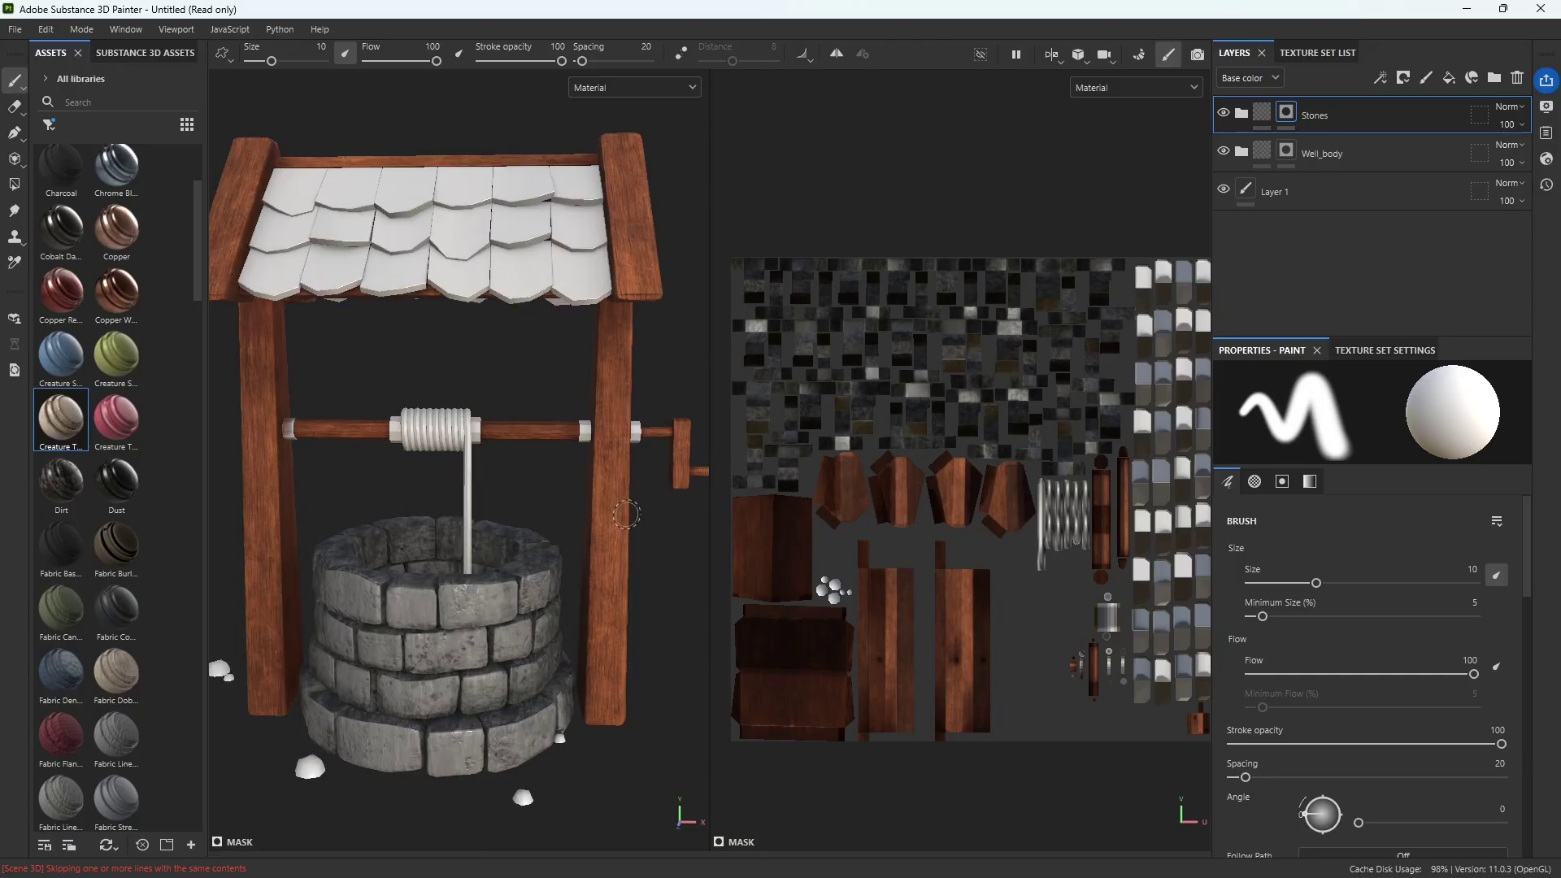
scroll(65, 643, "up", 3)
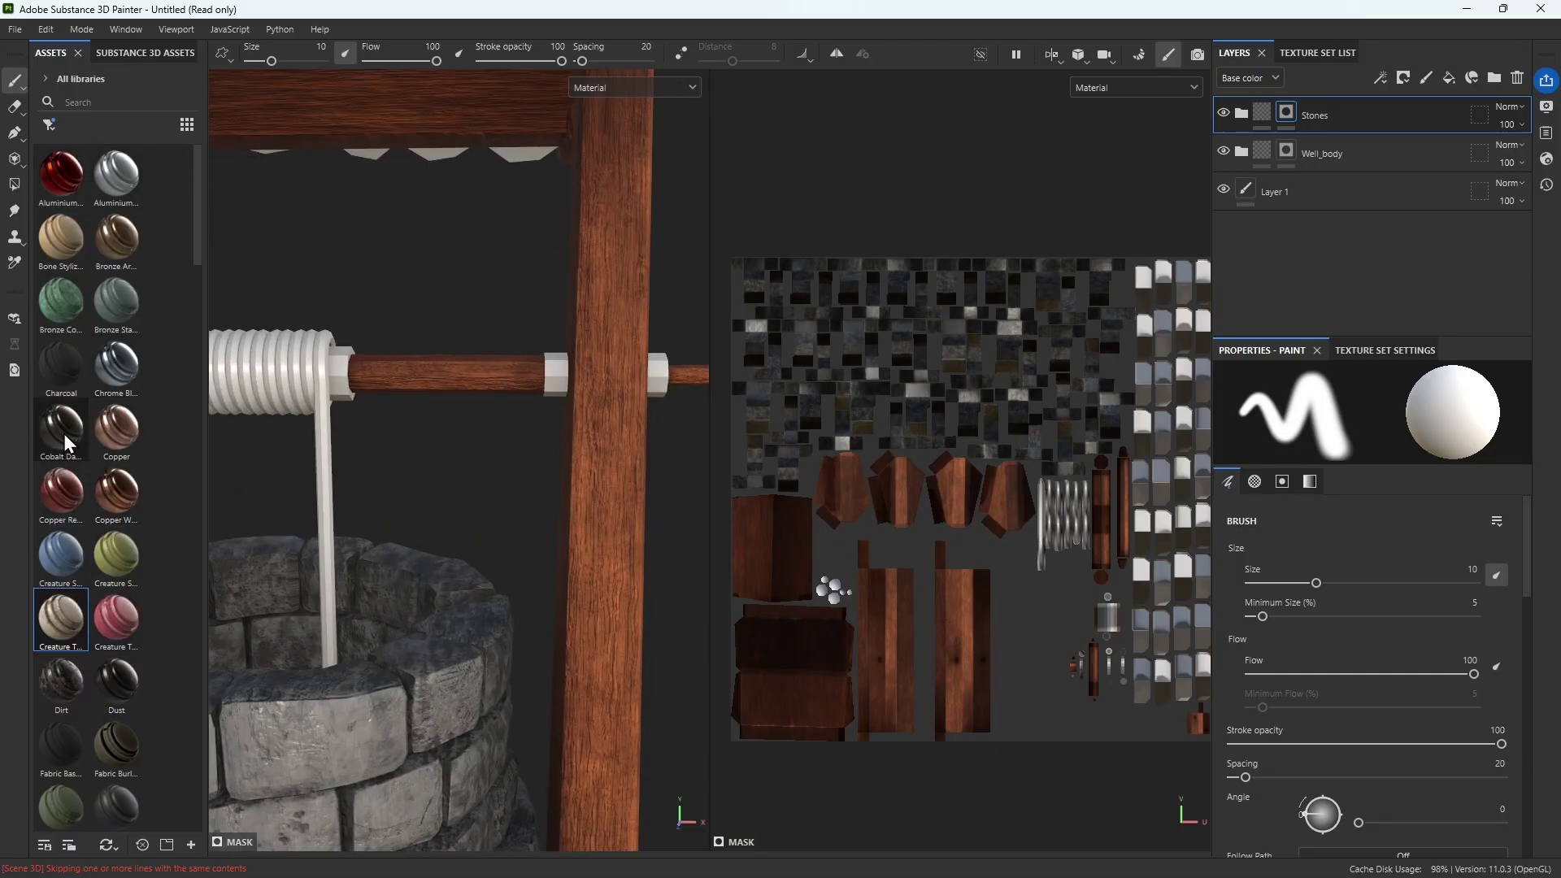
Try the Copper smart material on the well model
left_click_drag(115, 432, 601, 394)
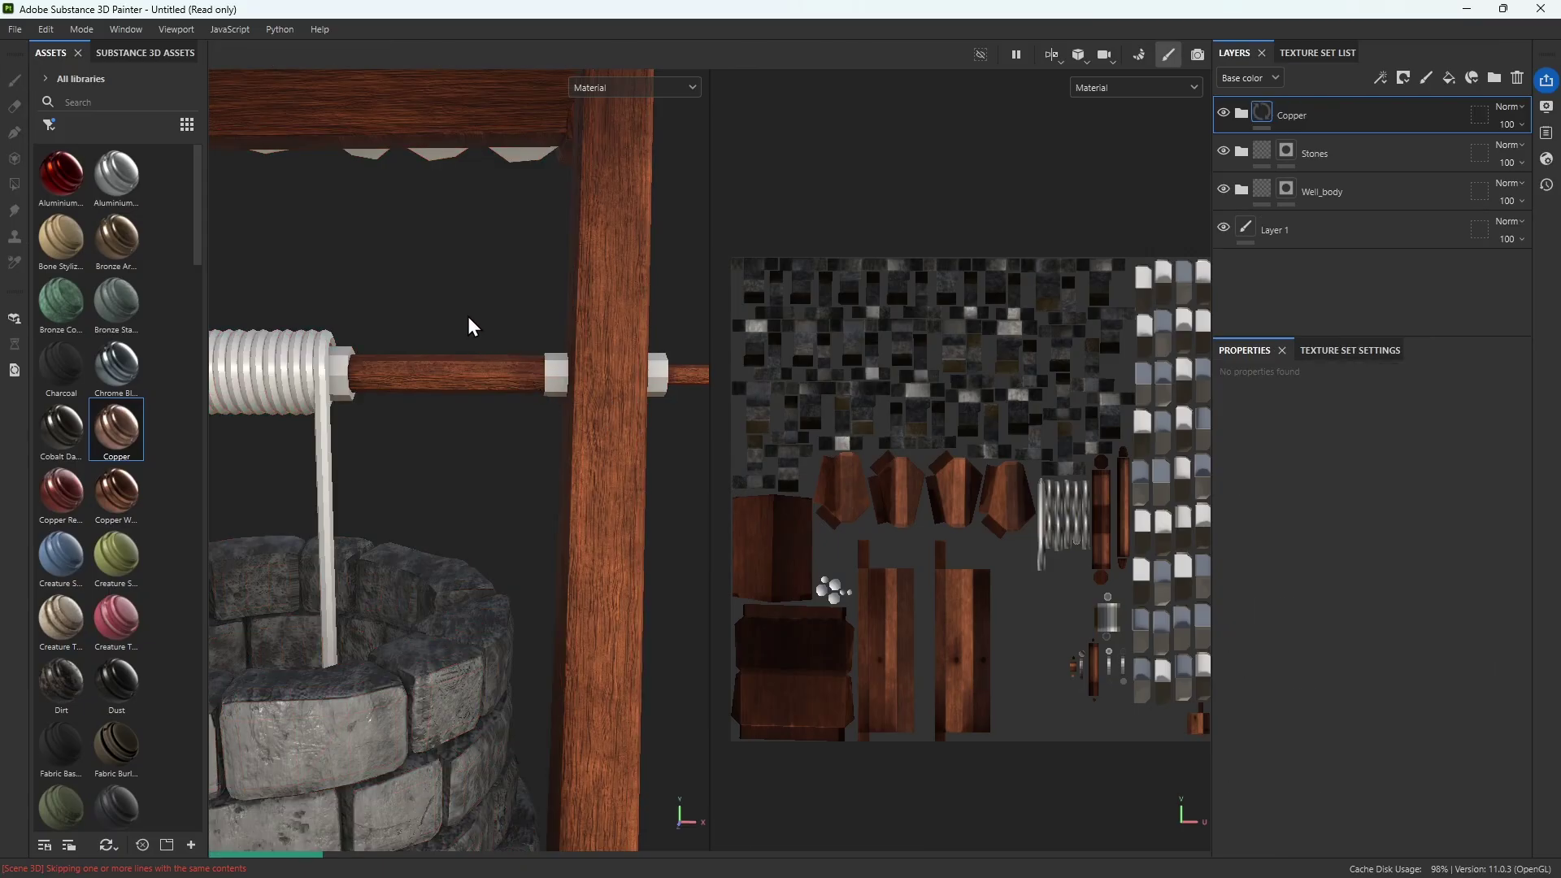
scroll(466, 351, "down", 2)
scroll(468, 391, "down", 3)
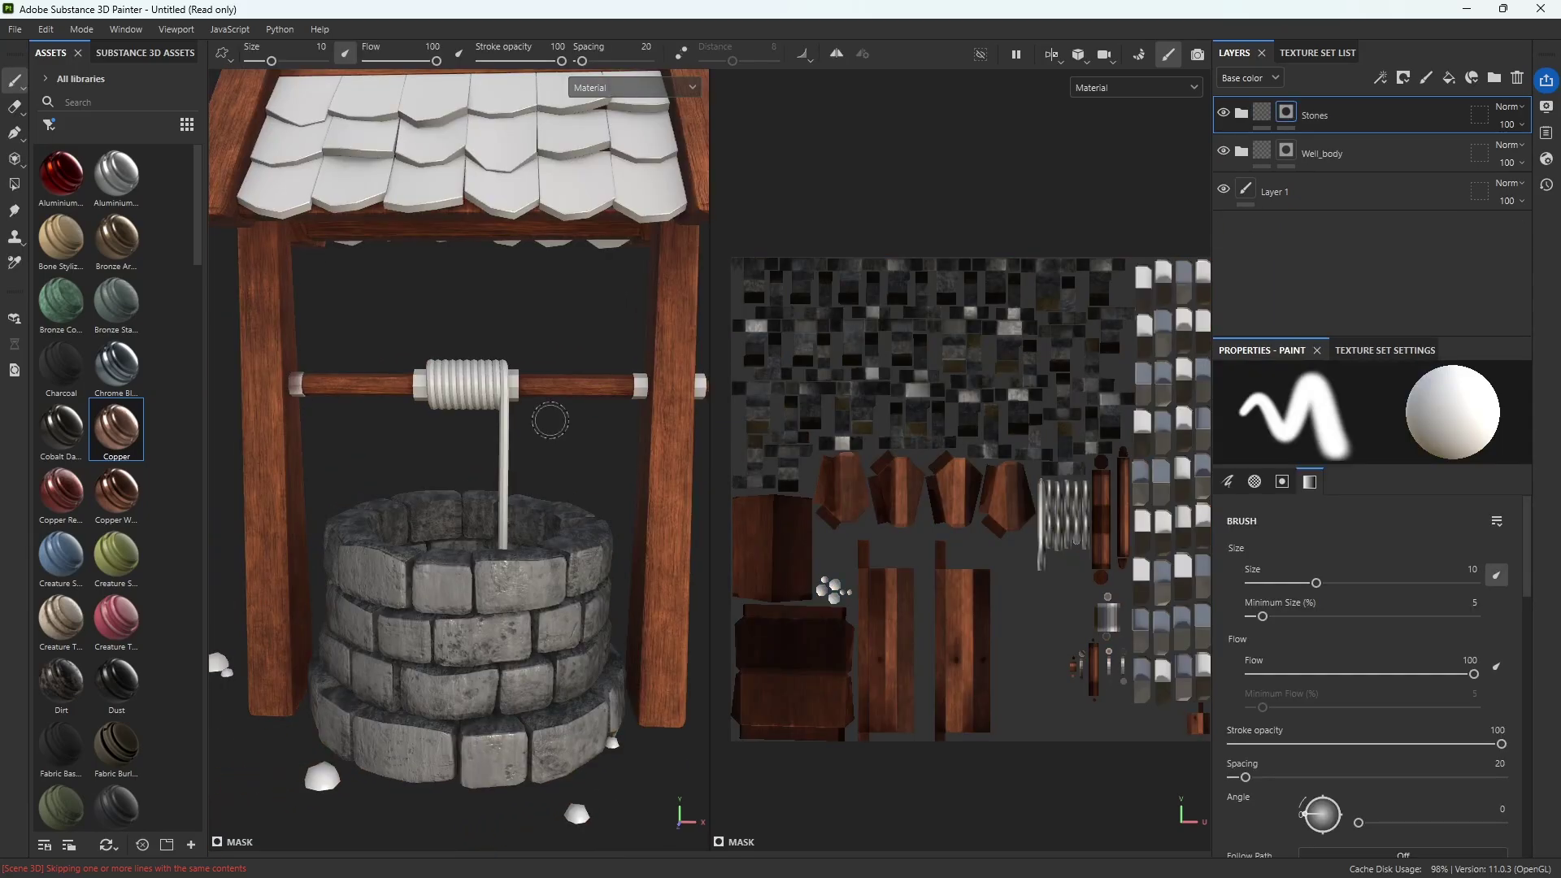
Find the Iron Old smart material in the library and apply it to the well model
scroll(133, 480, "down", 3)
scroll(124, 536, "down", 3)
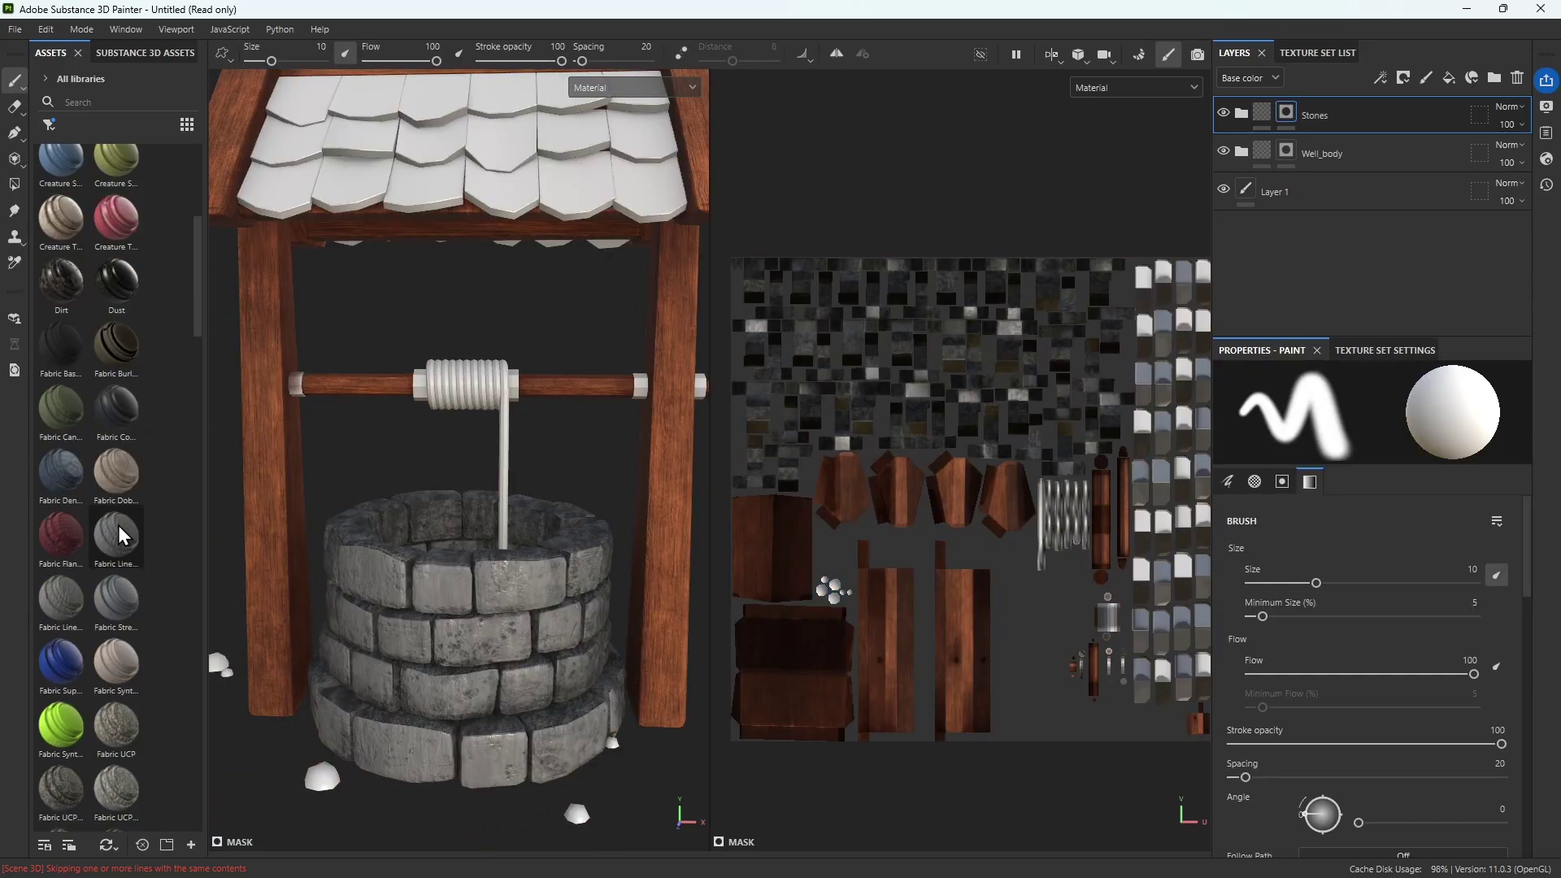
scroll(118, 525, "down", 9)
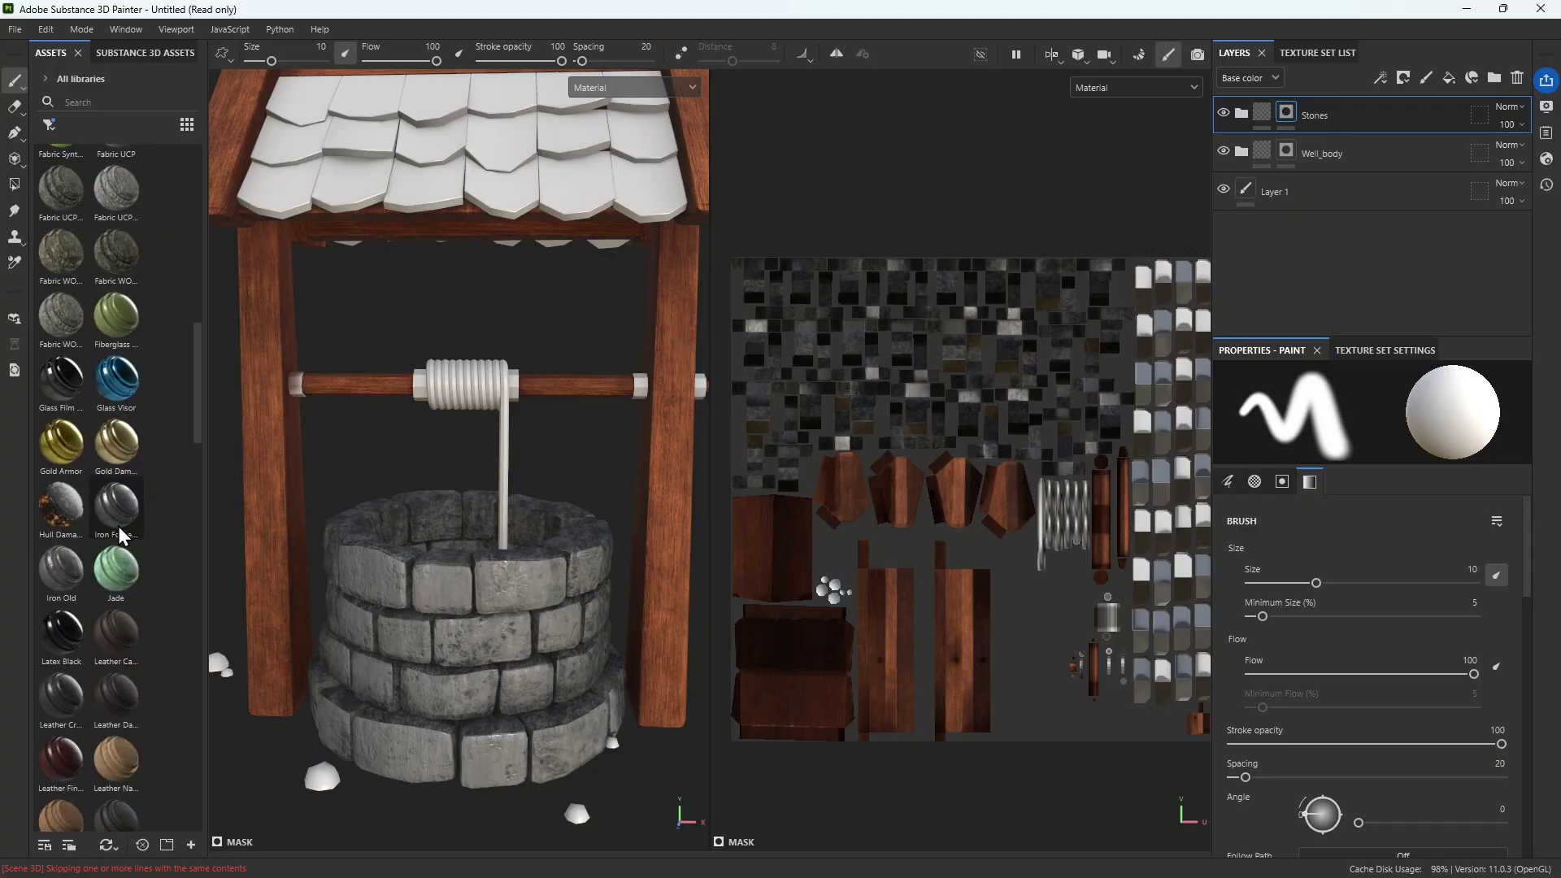
left_click_drag(60, 568, 652, 445)
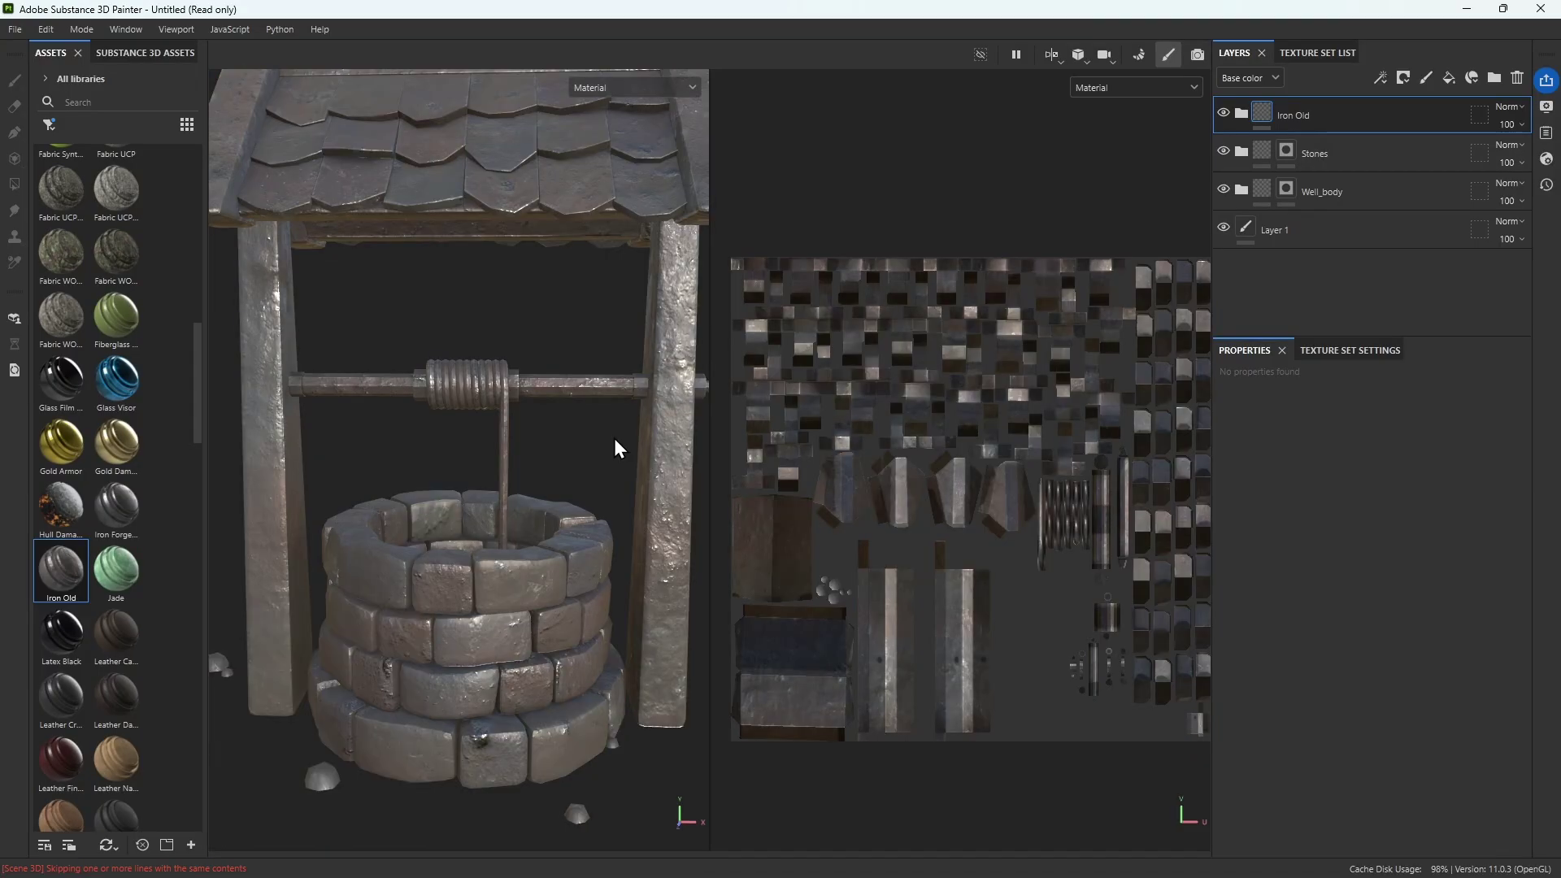
Examine the Iron Old material's surface on the axle, crank, posts and roof from close up and from a distance
scroll(613, 437, "up", 8)
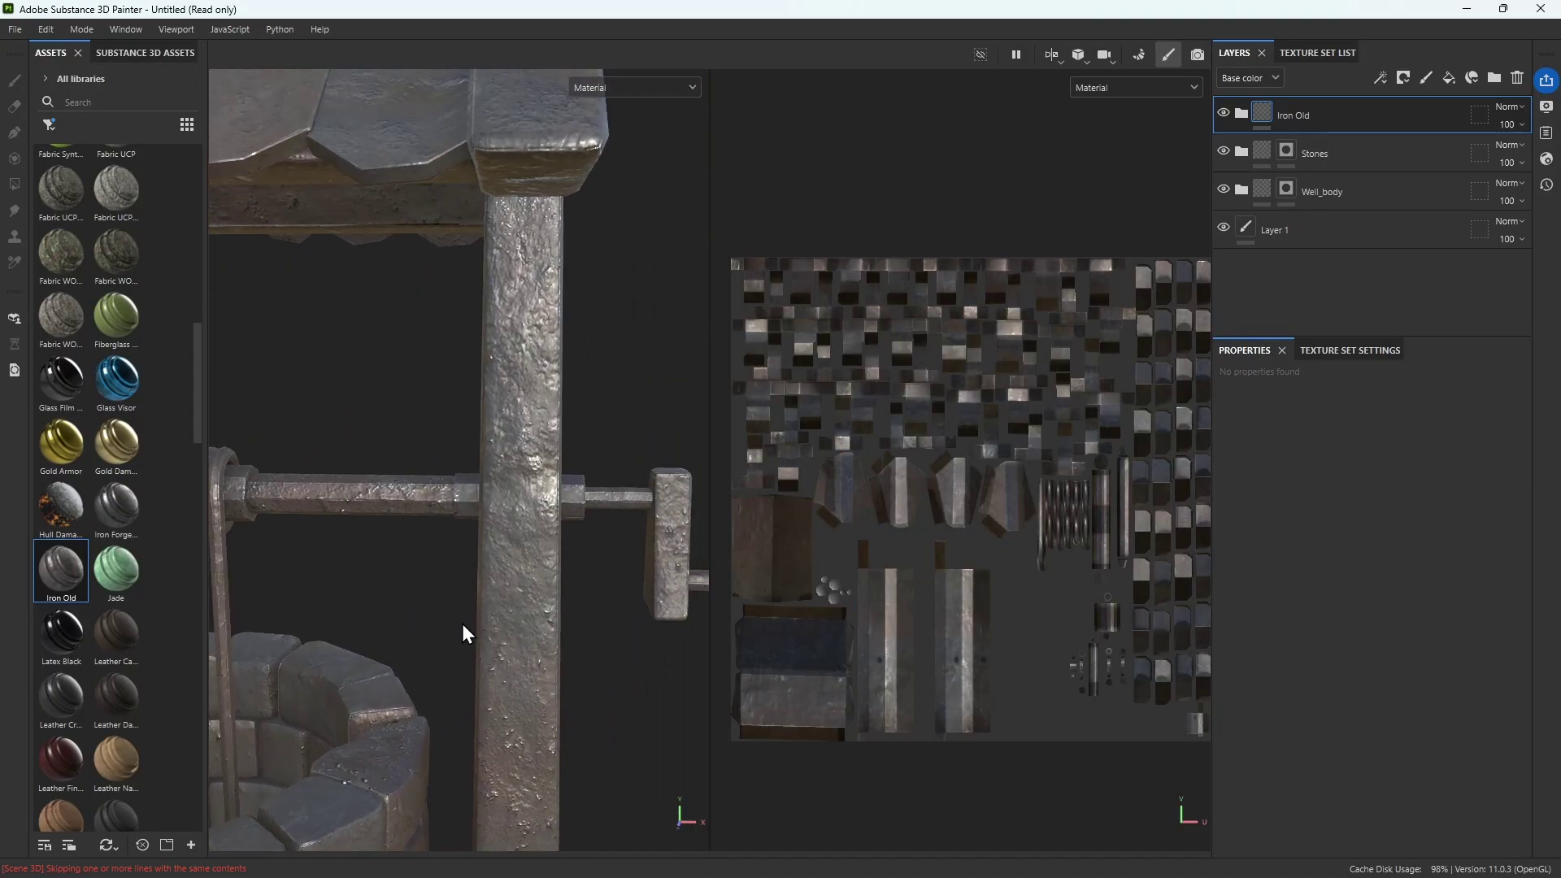
scroll(462, 569, "up", 2)
scroll(519, 511, "down", 4)
scroll(496, 522, "up", 2)
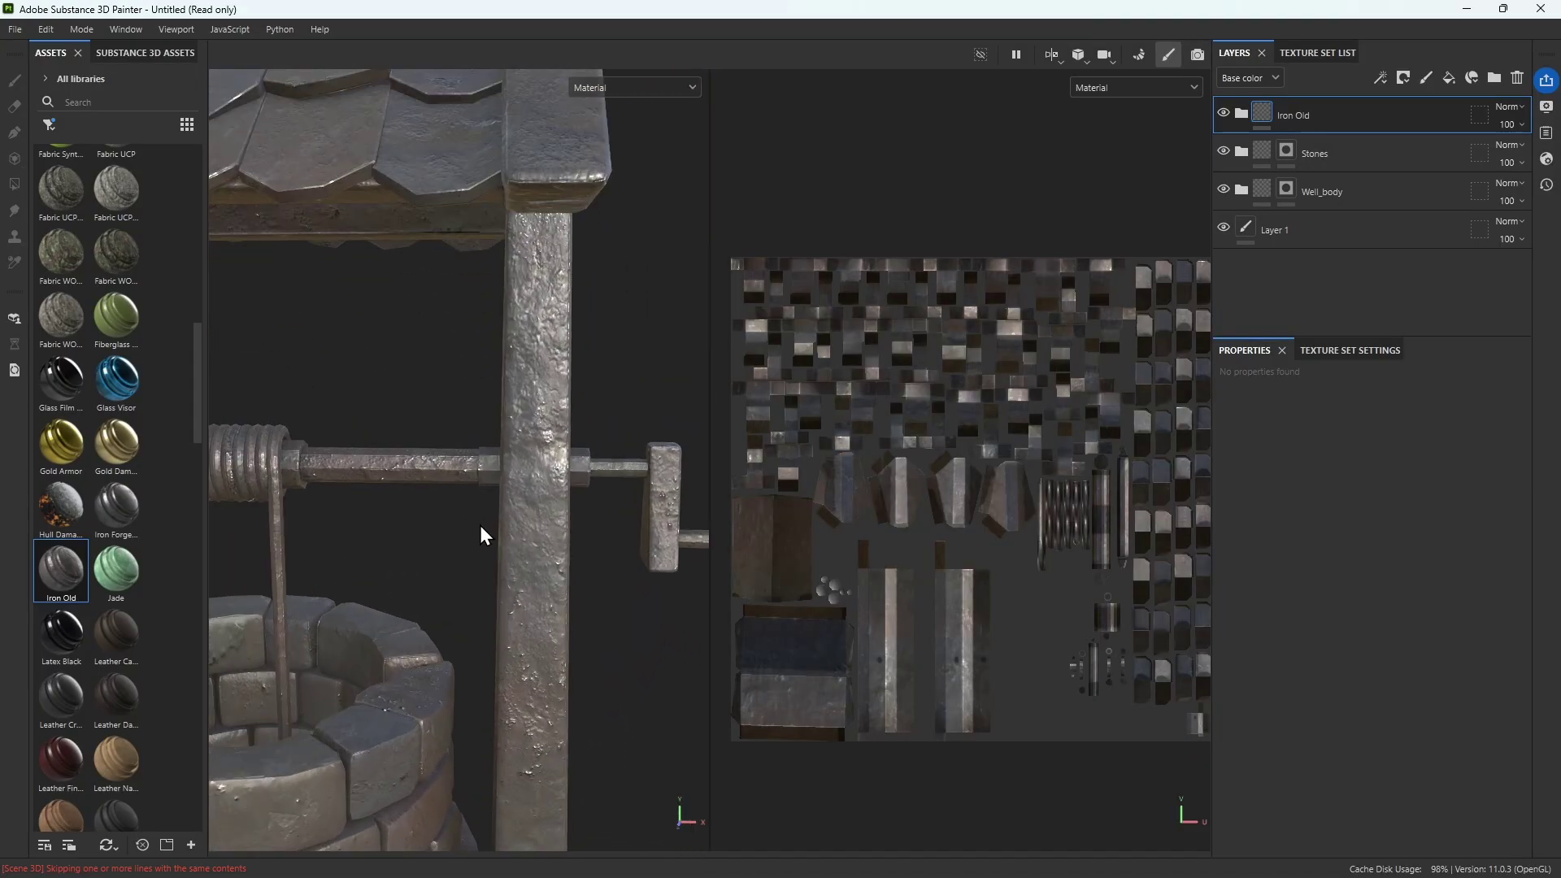
scroll(480, 525, "up", 2)
scroll(482, 524, "down", 4)
middle_click_drag(454, 525, 541, 520)
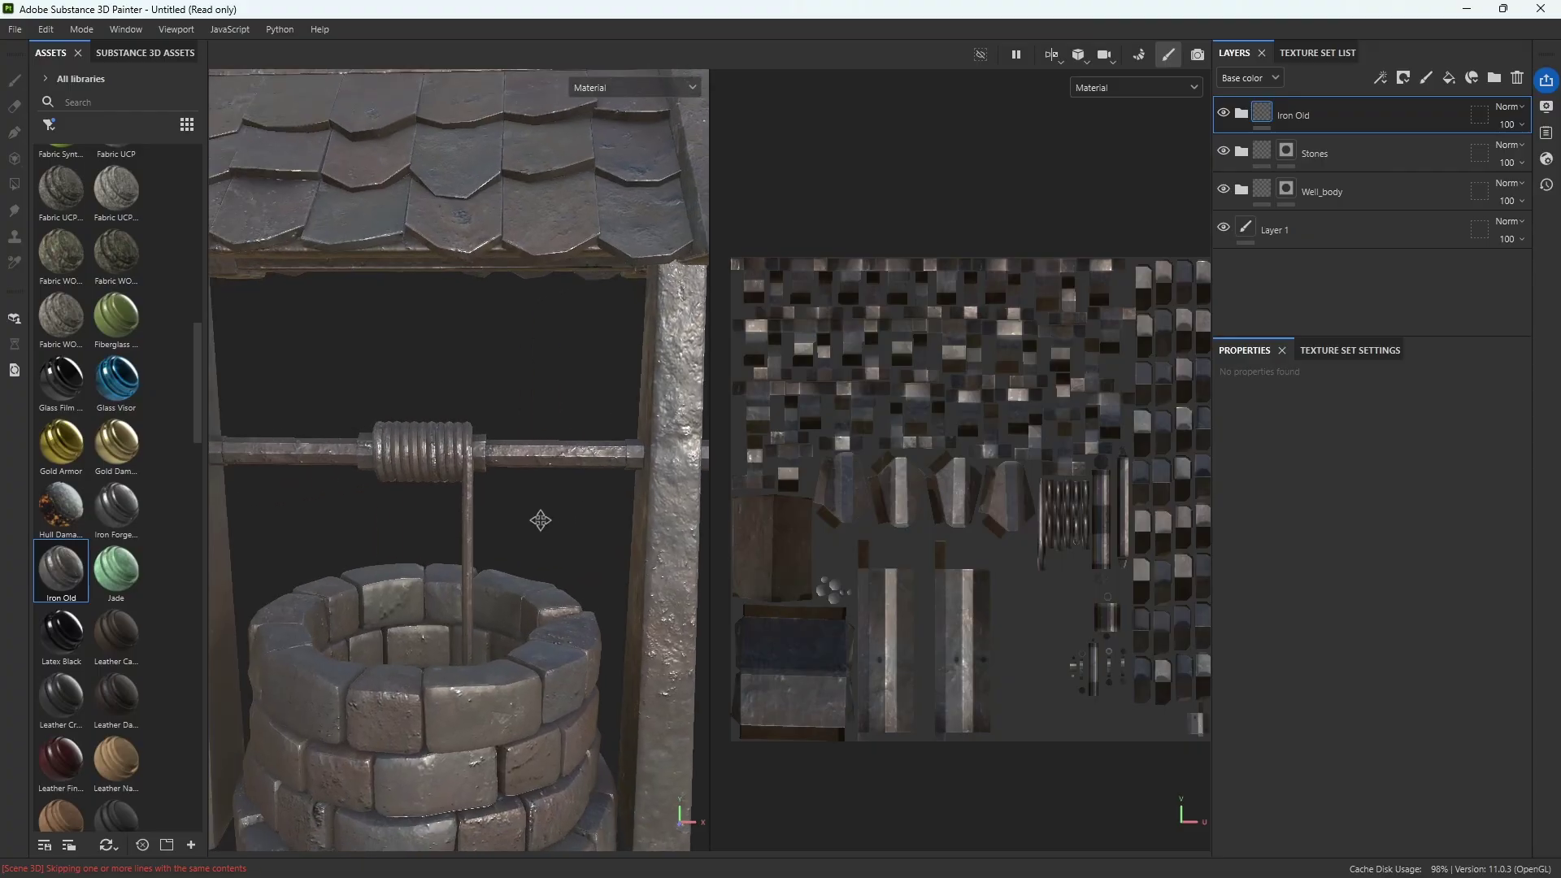
scroll(541, 521, "down", 4)
scroll(486, 398, "down", 1)
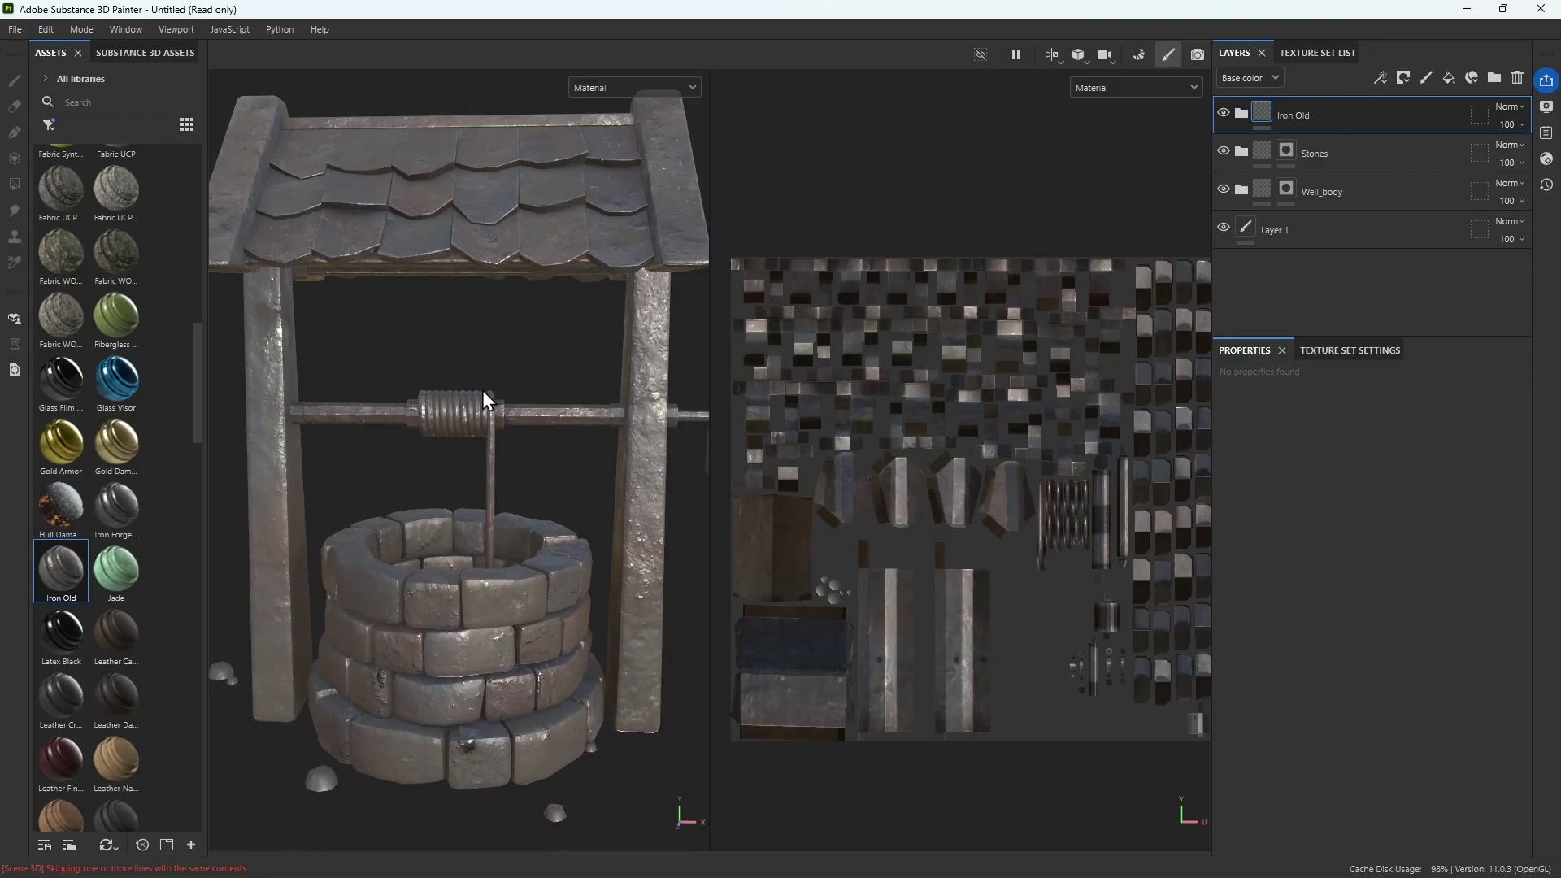
Add a black mask to the Iron Old folder and polygon-fill the axle collar beside the post
right_click(1265, 111)
left_click(1322, 143)
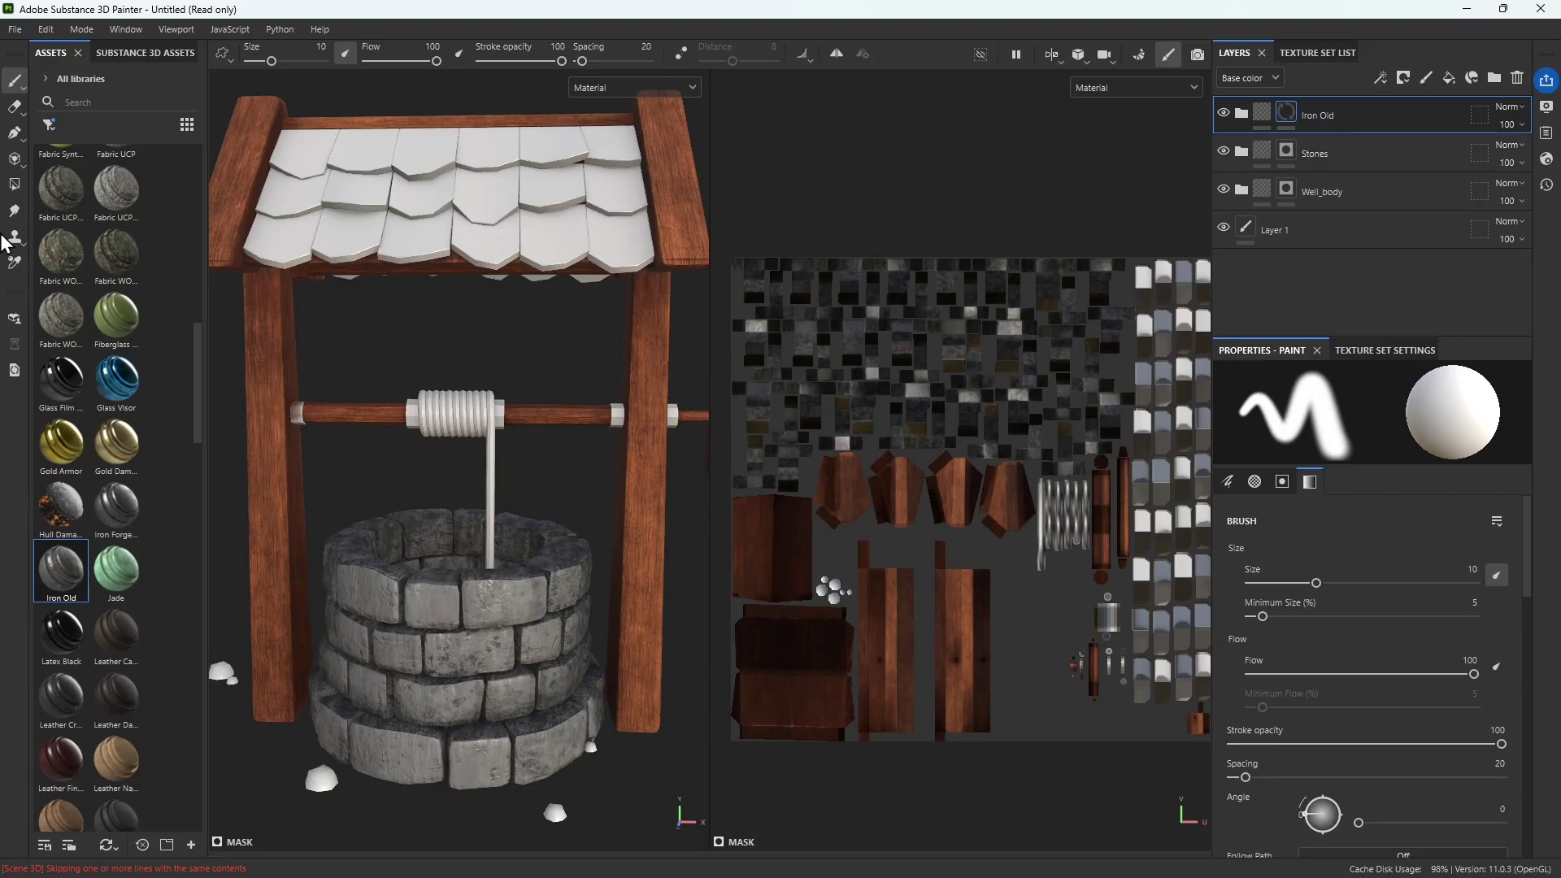
left_click(18, 184)
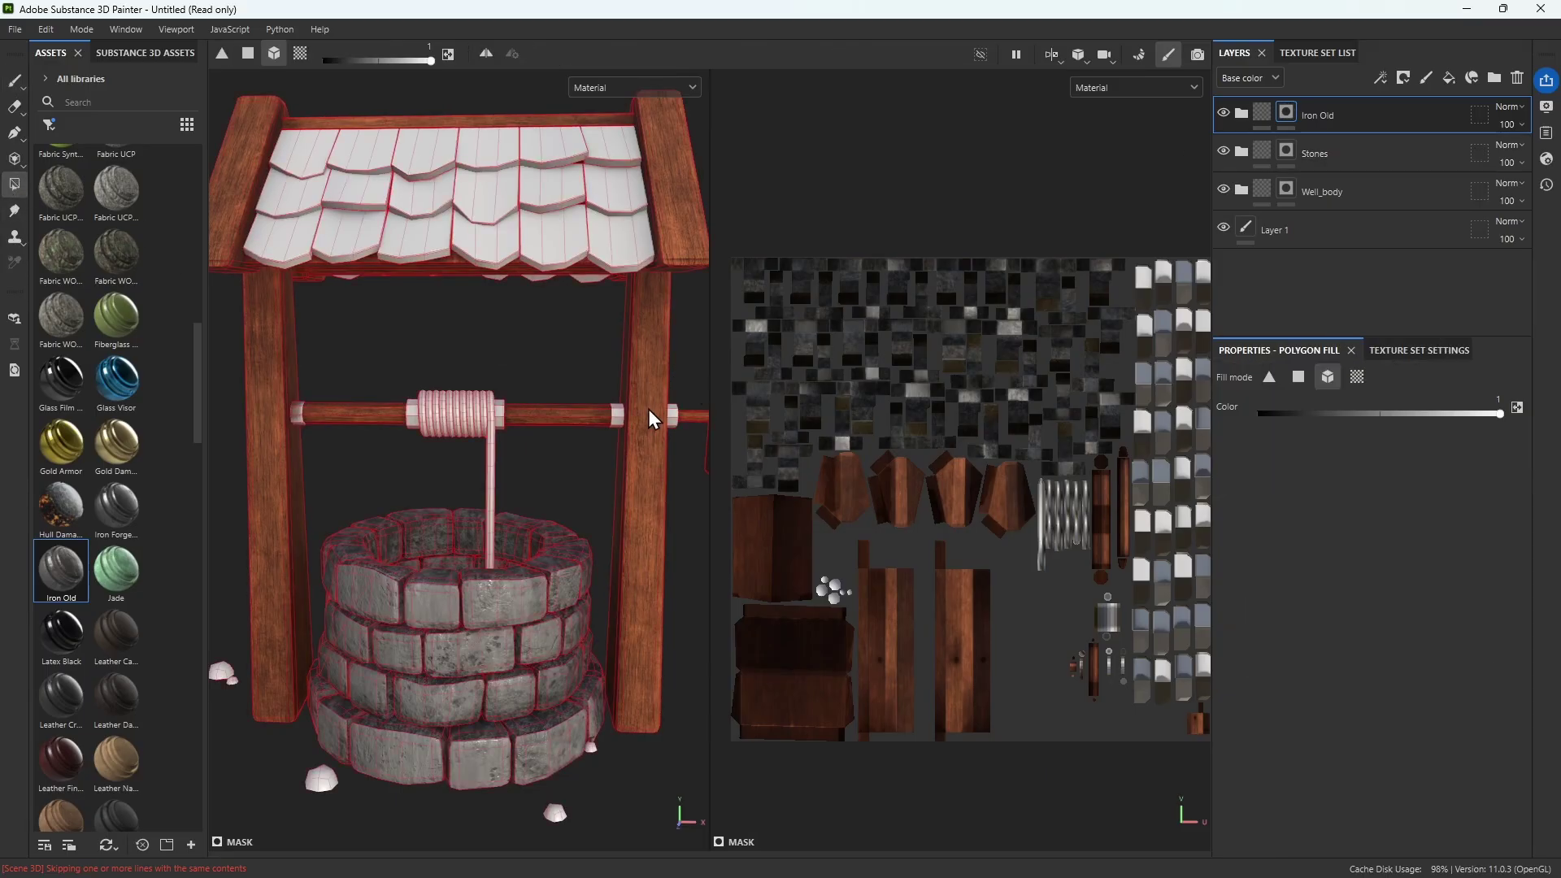
scroll(647, 418, "up", 6)
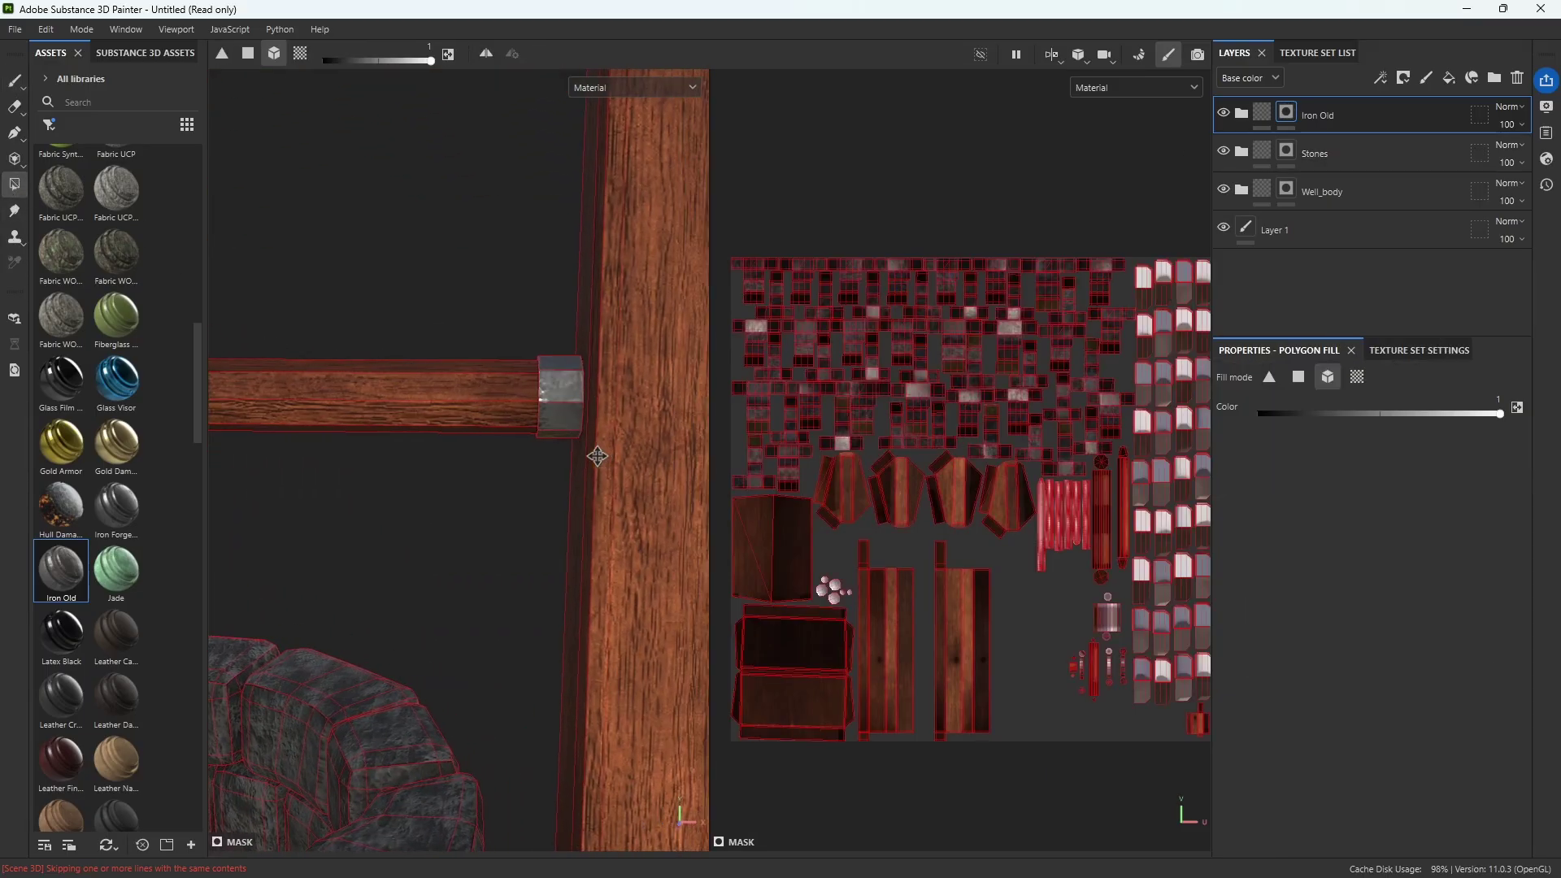
Polygon-fill the remaining axle collars in the Iron Old mask, undoing the stray fill on the axle and rope
left_click_drag(597, 457, 445, 455, "alt")
left_click_drag(593, 488, 859, 418, "alt")
middle_click_drag(309, 414, 500, 408, "alt")
left_click(524, 402)
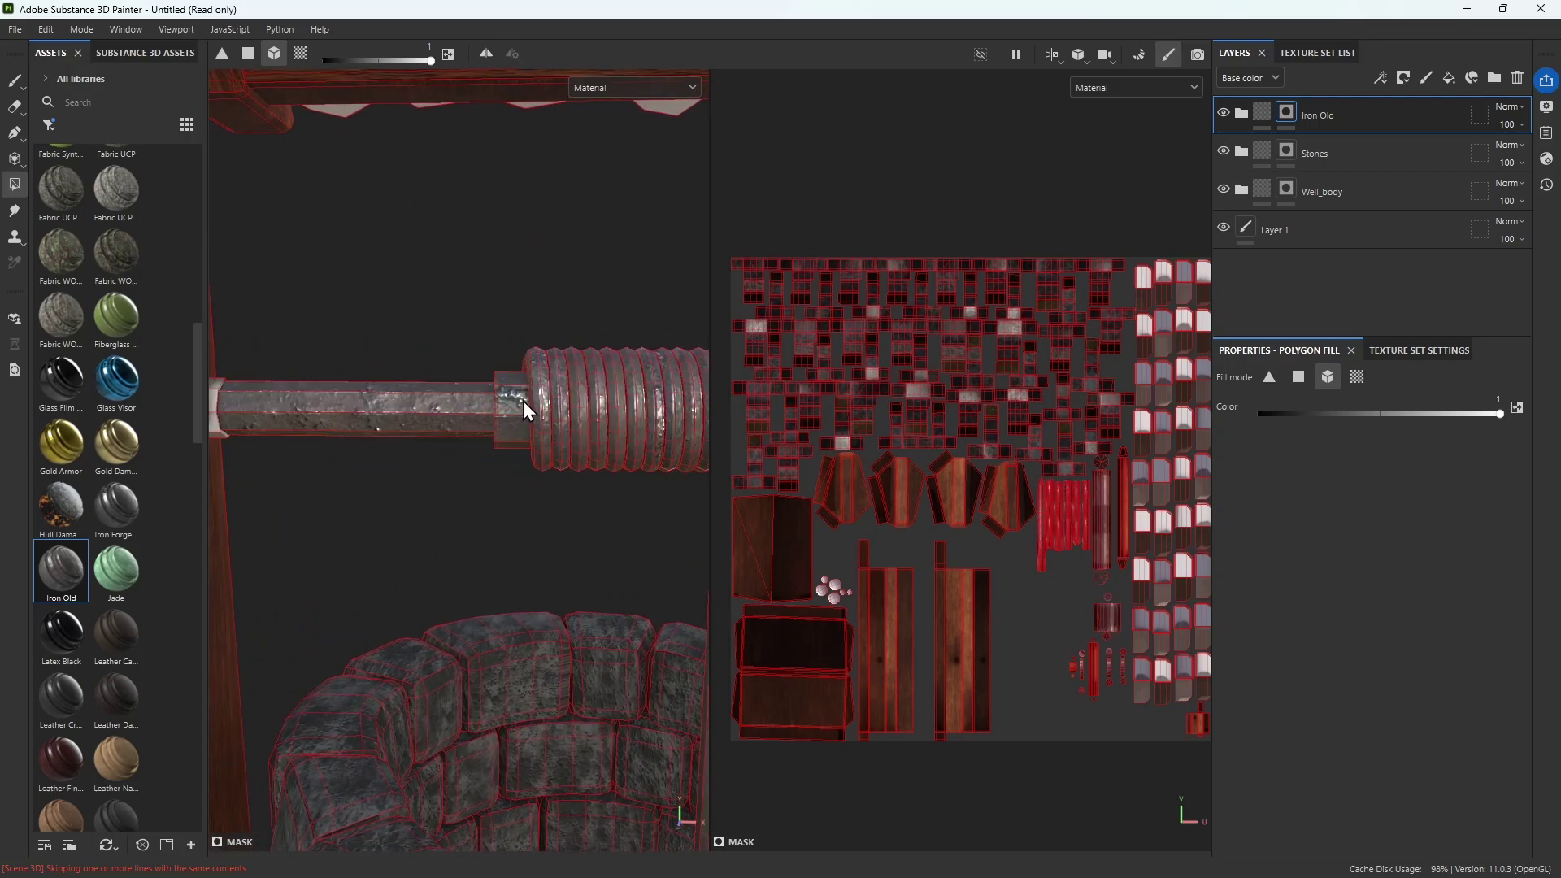
key("ctrl+z")
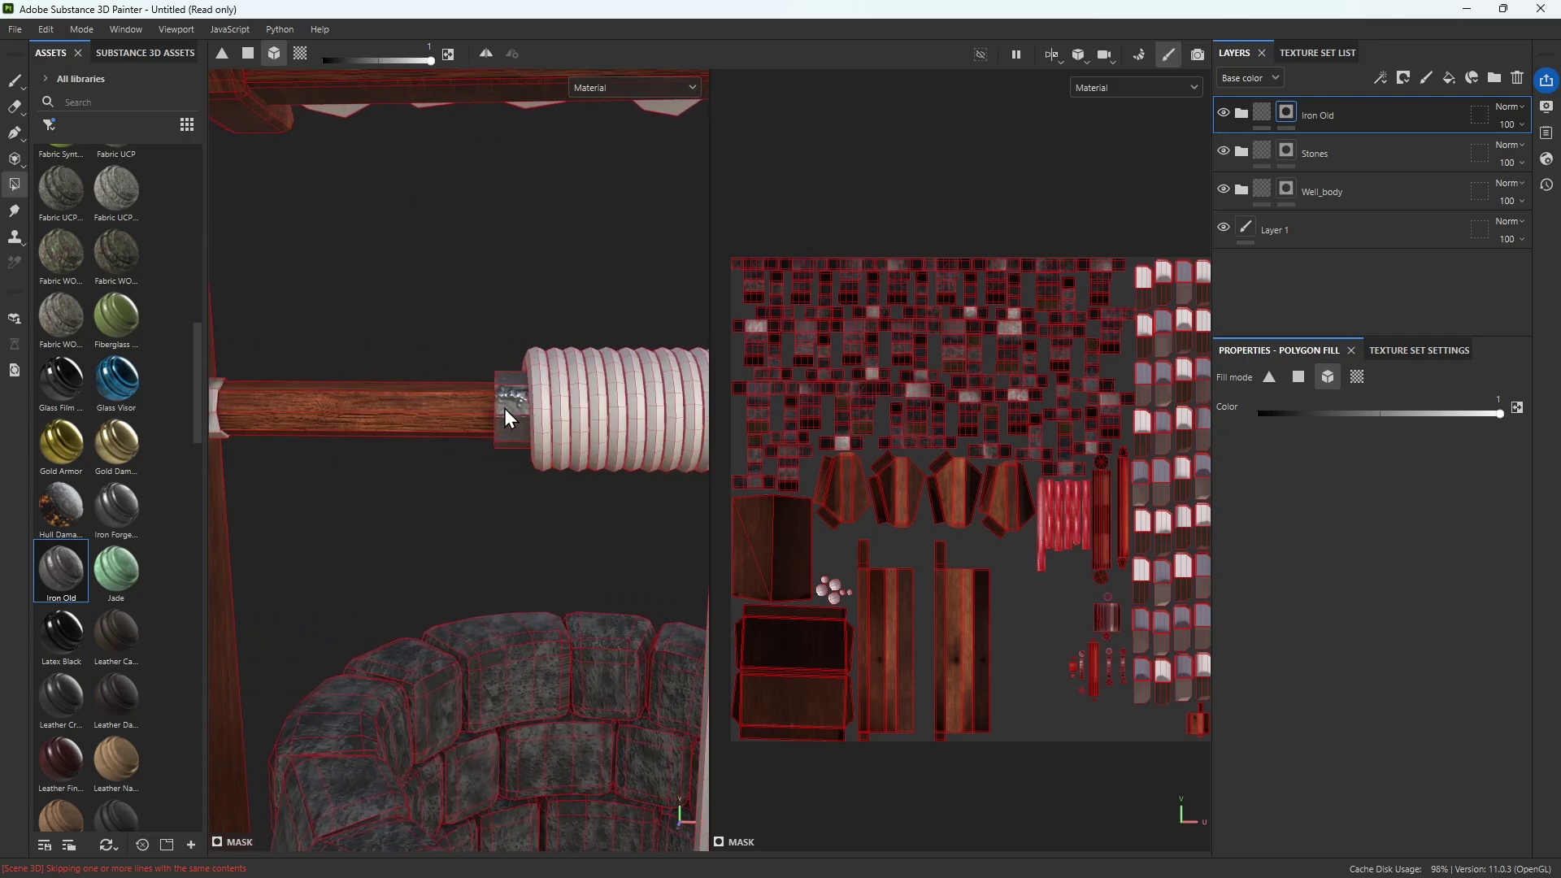
left_click_drag(505, 408, 354, 418, "alt")
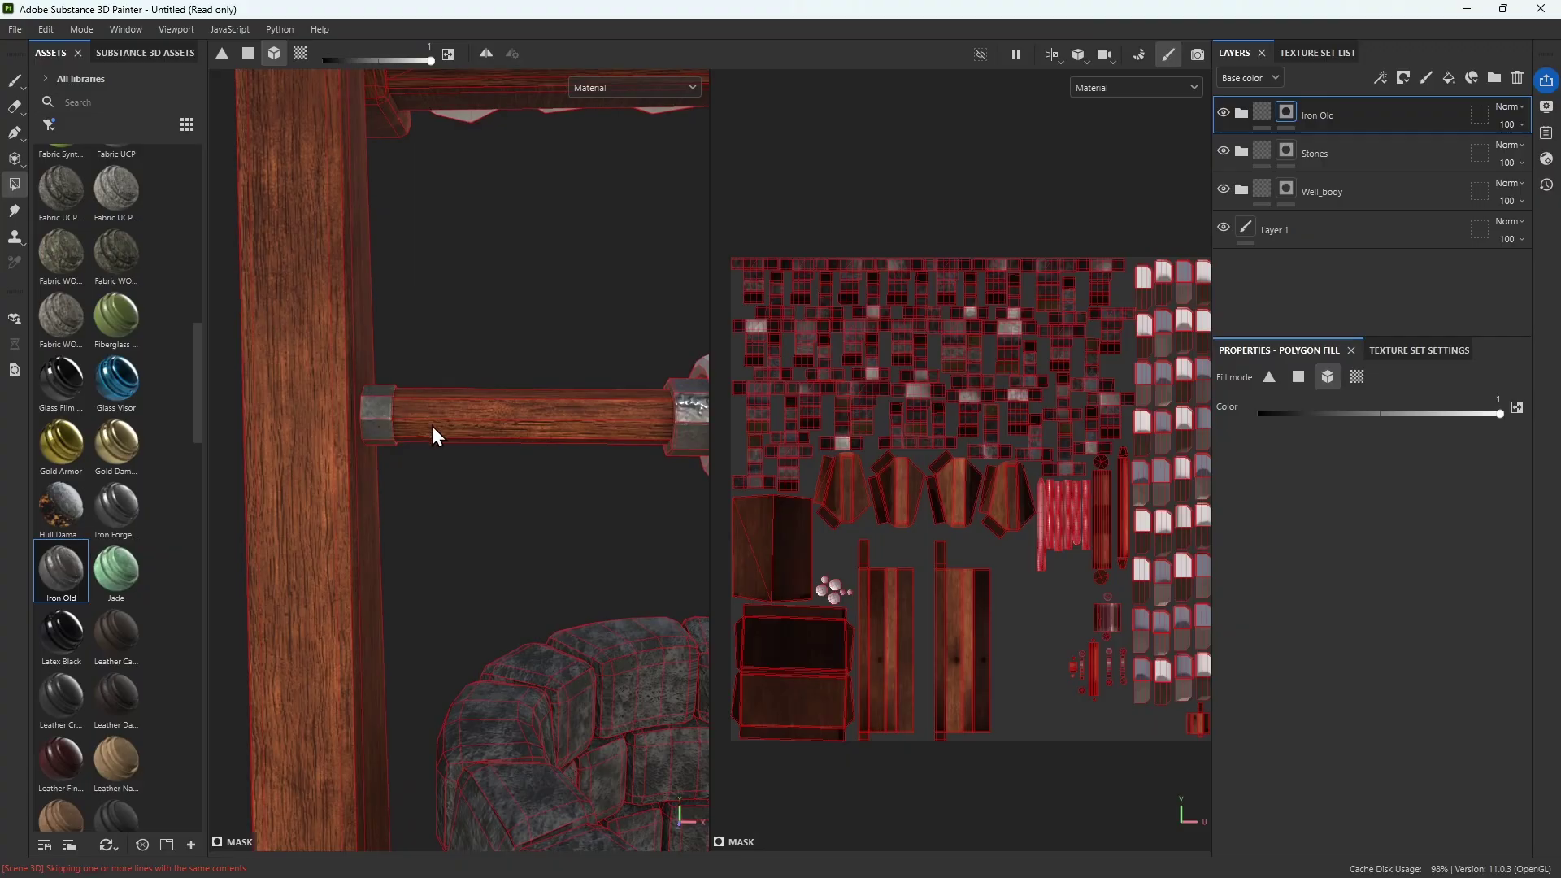
key("f")
left_click_drag(453, 443, 545, 460, "alt")
Rename the Iron Old folder as Well_studs and the Stones folder as Well_Stones
double_click(1342, 117)
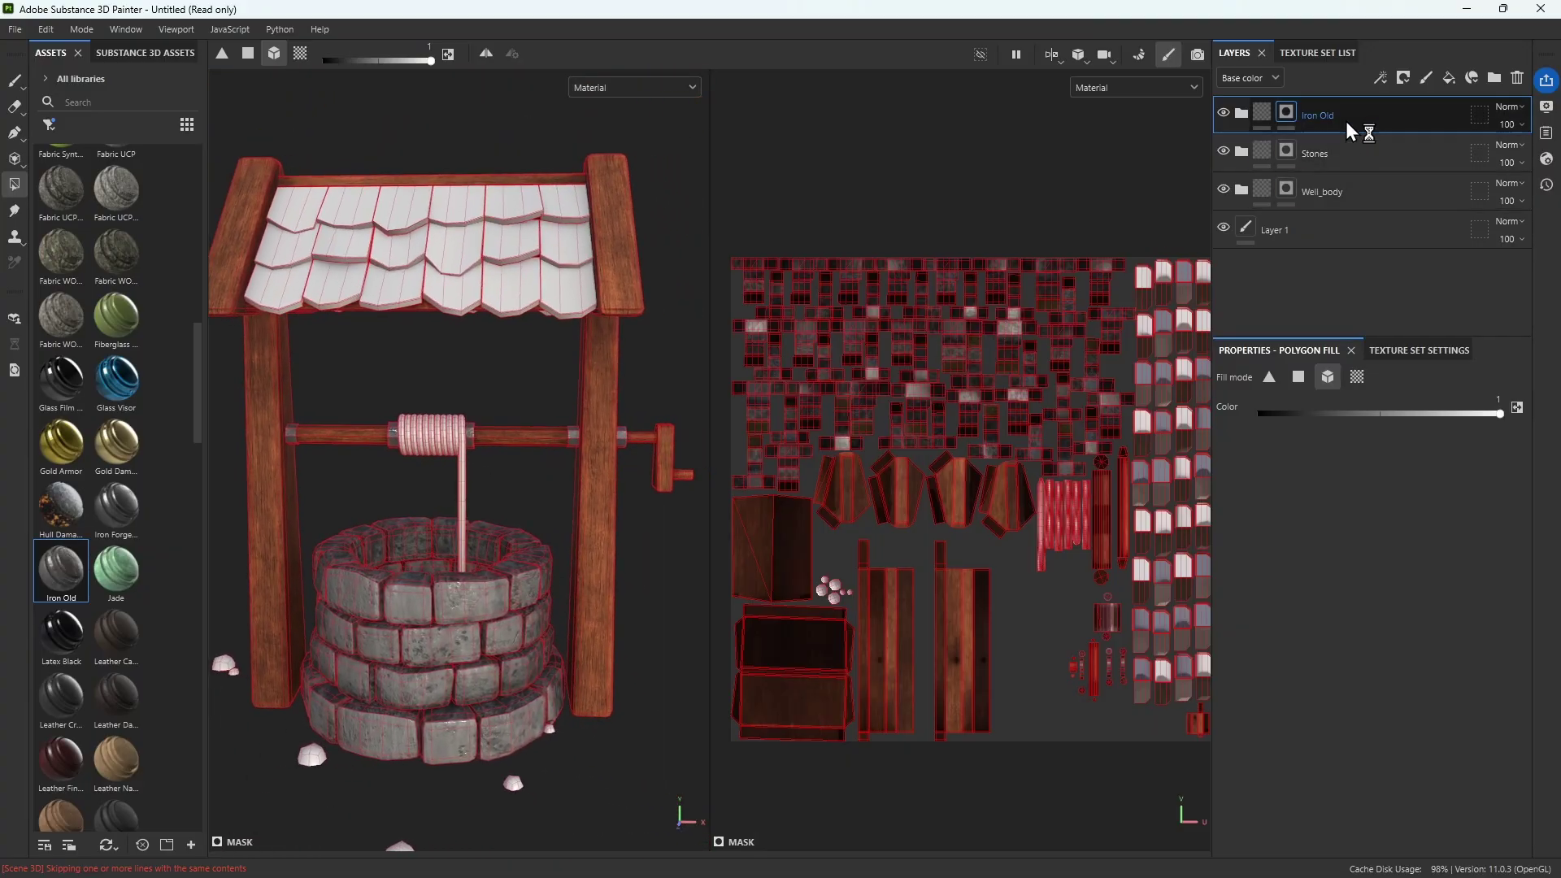
type("We")
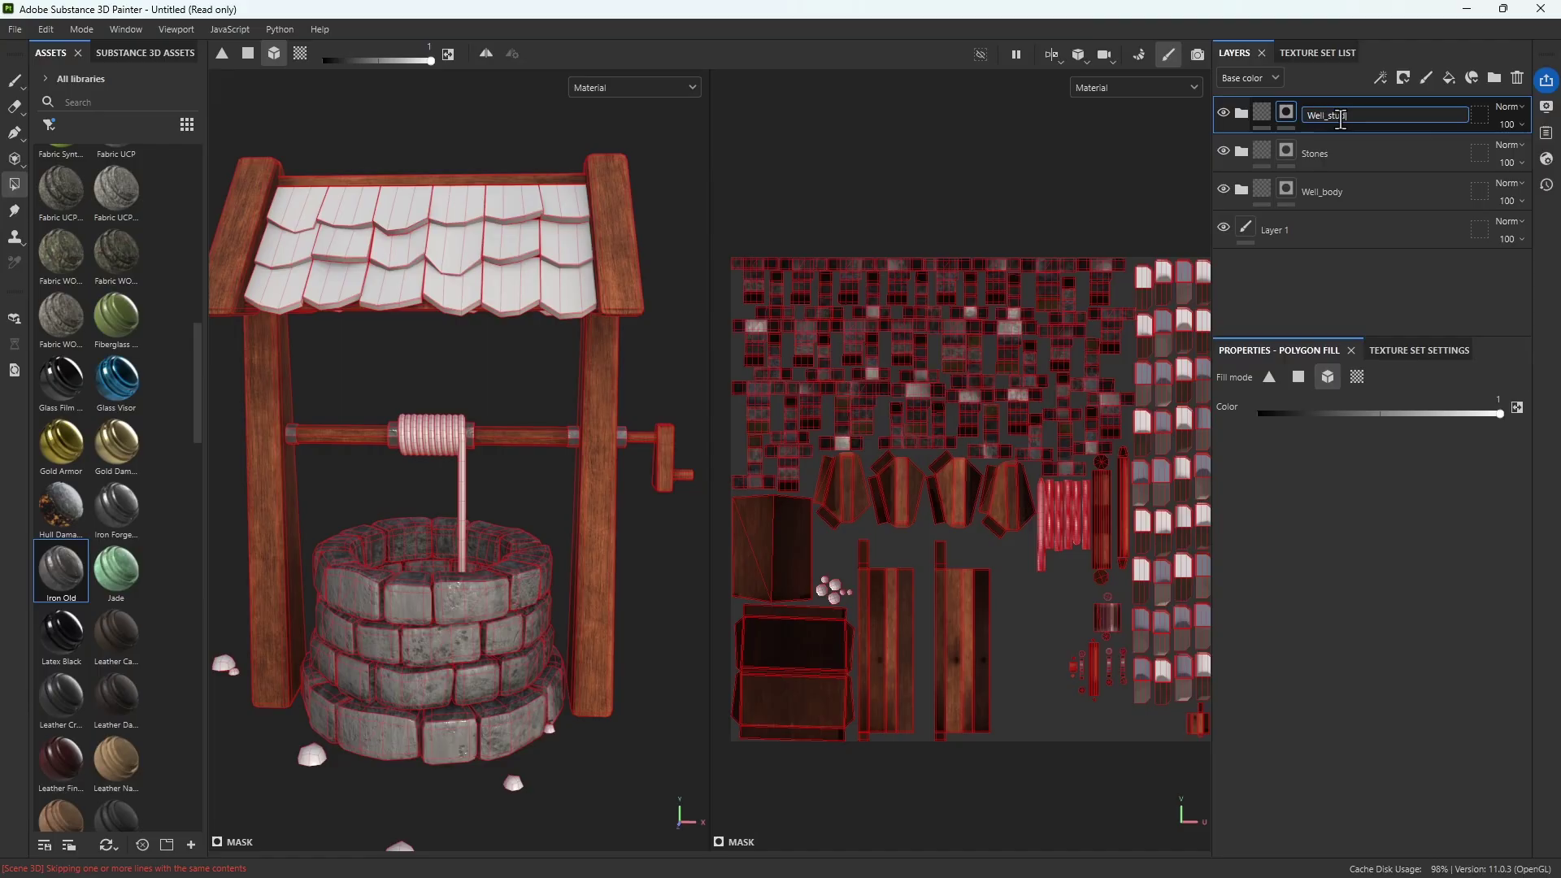
type("ll_studs")
double_click(1325, 161)
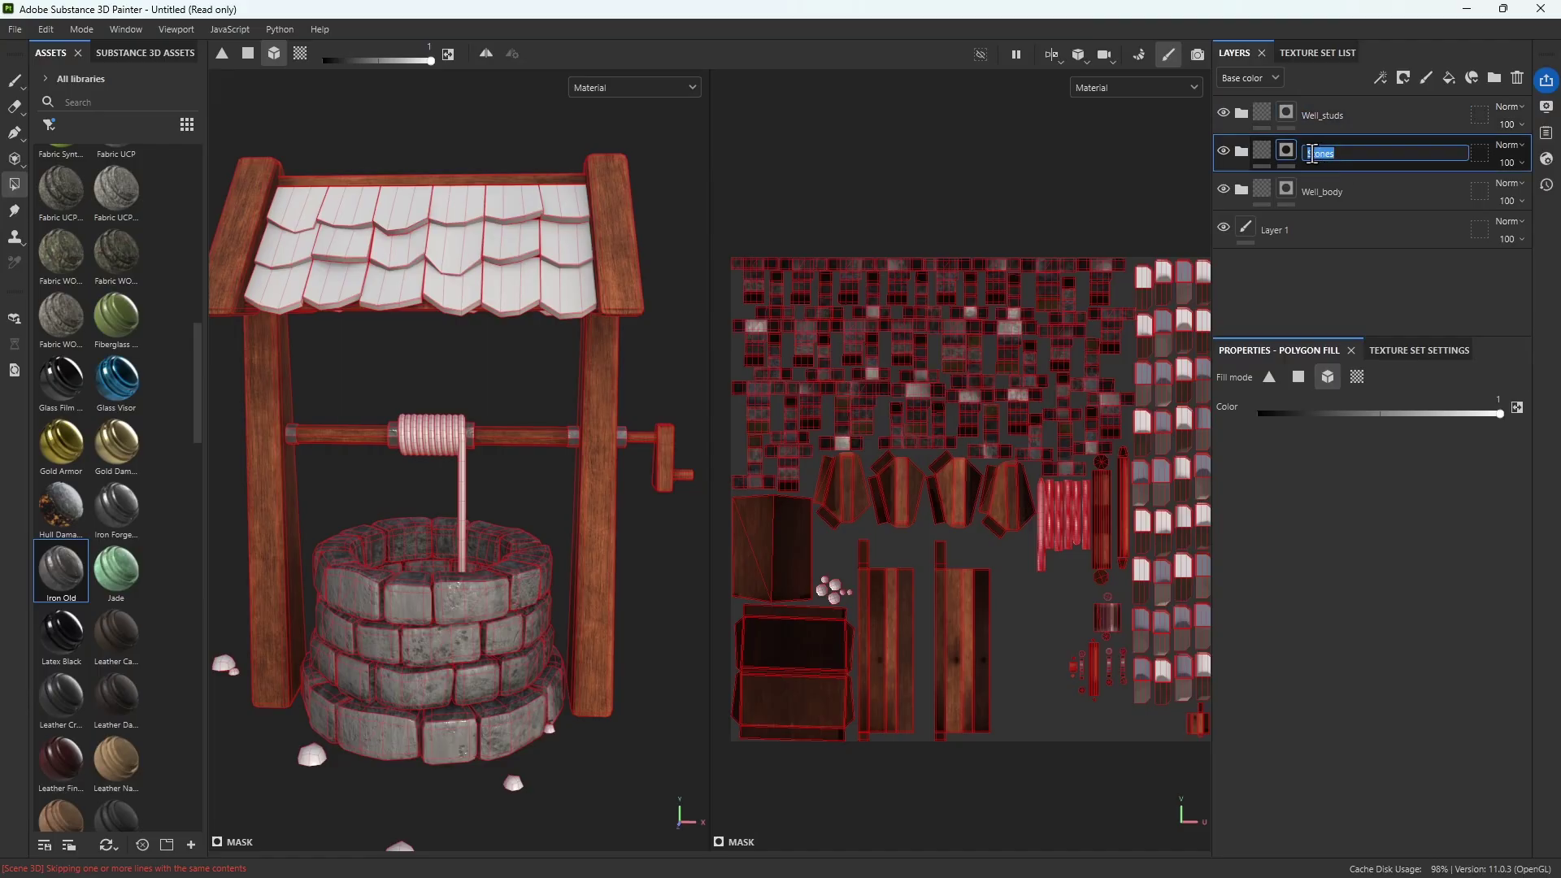
left_click(1309, 154)
left_click(1365, 293)
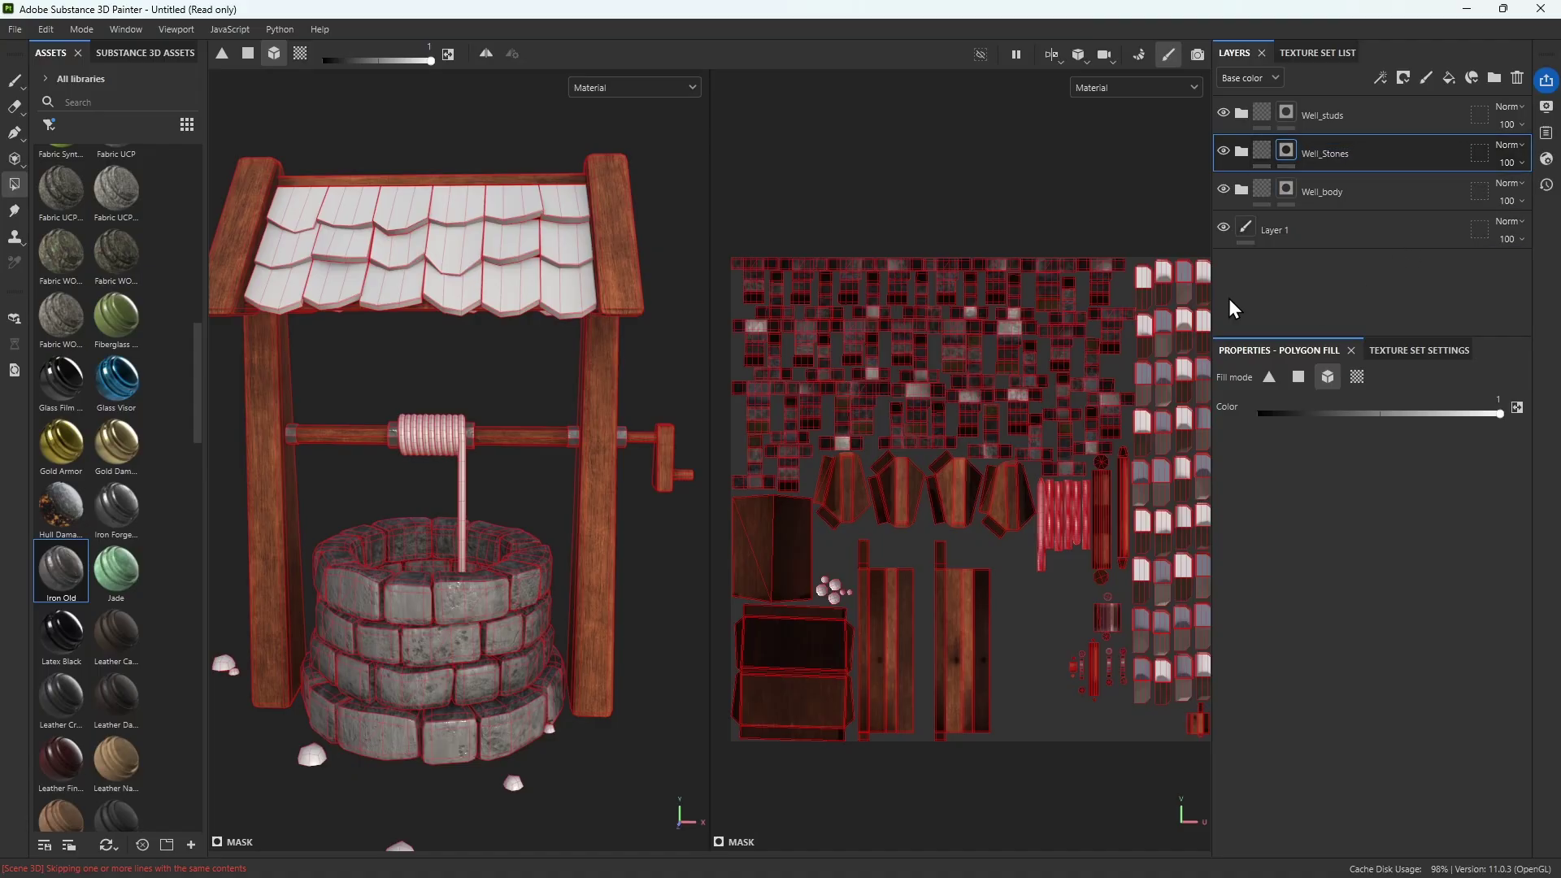
Search the smart materials for wood and preview Wood Chest Stylized and Wood Ship Hull Nordic for the roof
mouse_move(513, 366)
left_mouse_down("alt")
mouse_move(463, 367)
mouse_move(492, 370)
left_mouse_up("alt")
scroll(492, 370, "up", 3)
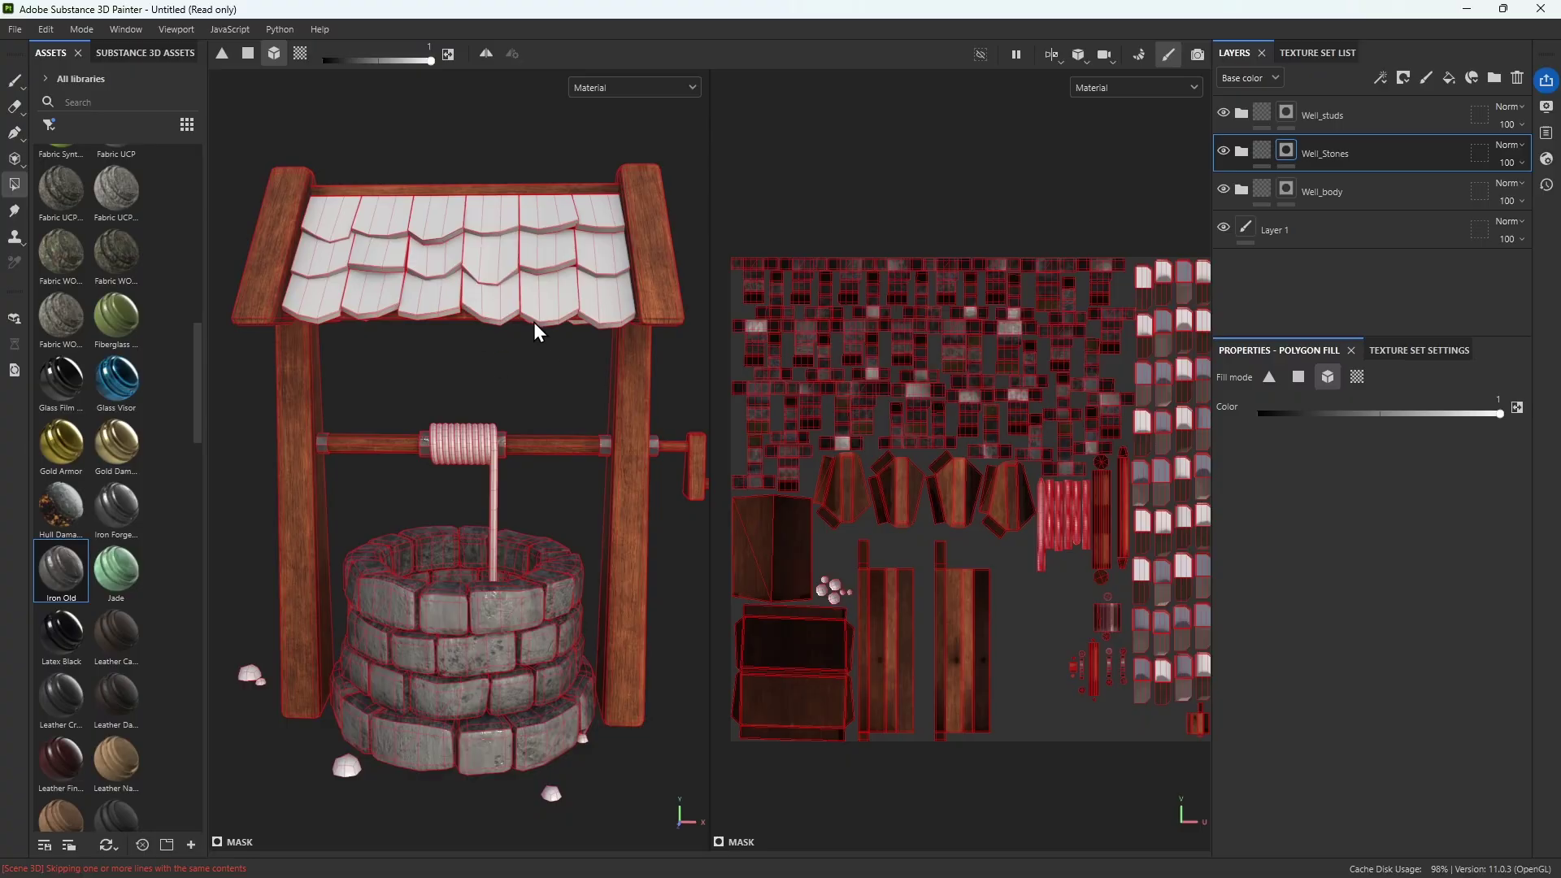
mouse_move(523, 370)
left_mouse_down("alt")
mouse_move(279, 417)
mouse_move(520, 393)
left_mouse_up("alt")
scroll(117, 443, "down", 10)
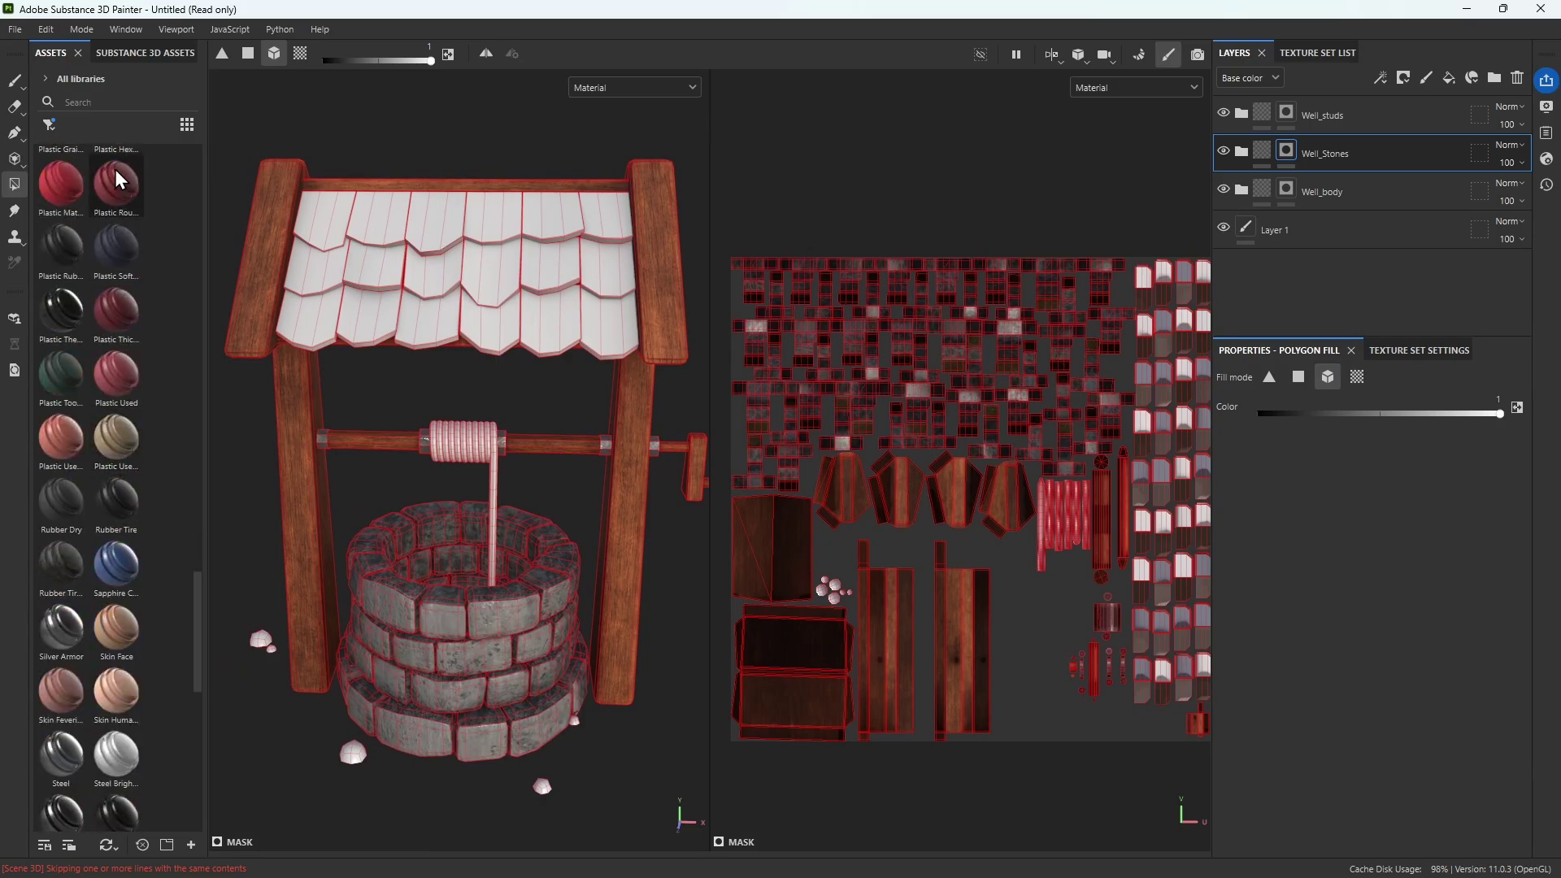
left_click(118, 99)
type("wood")
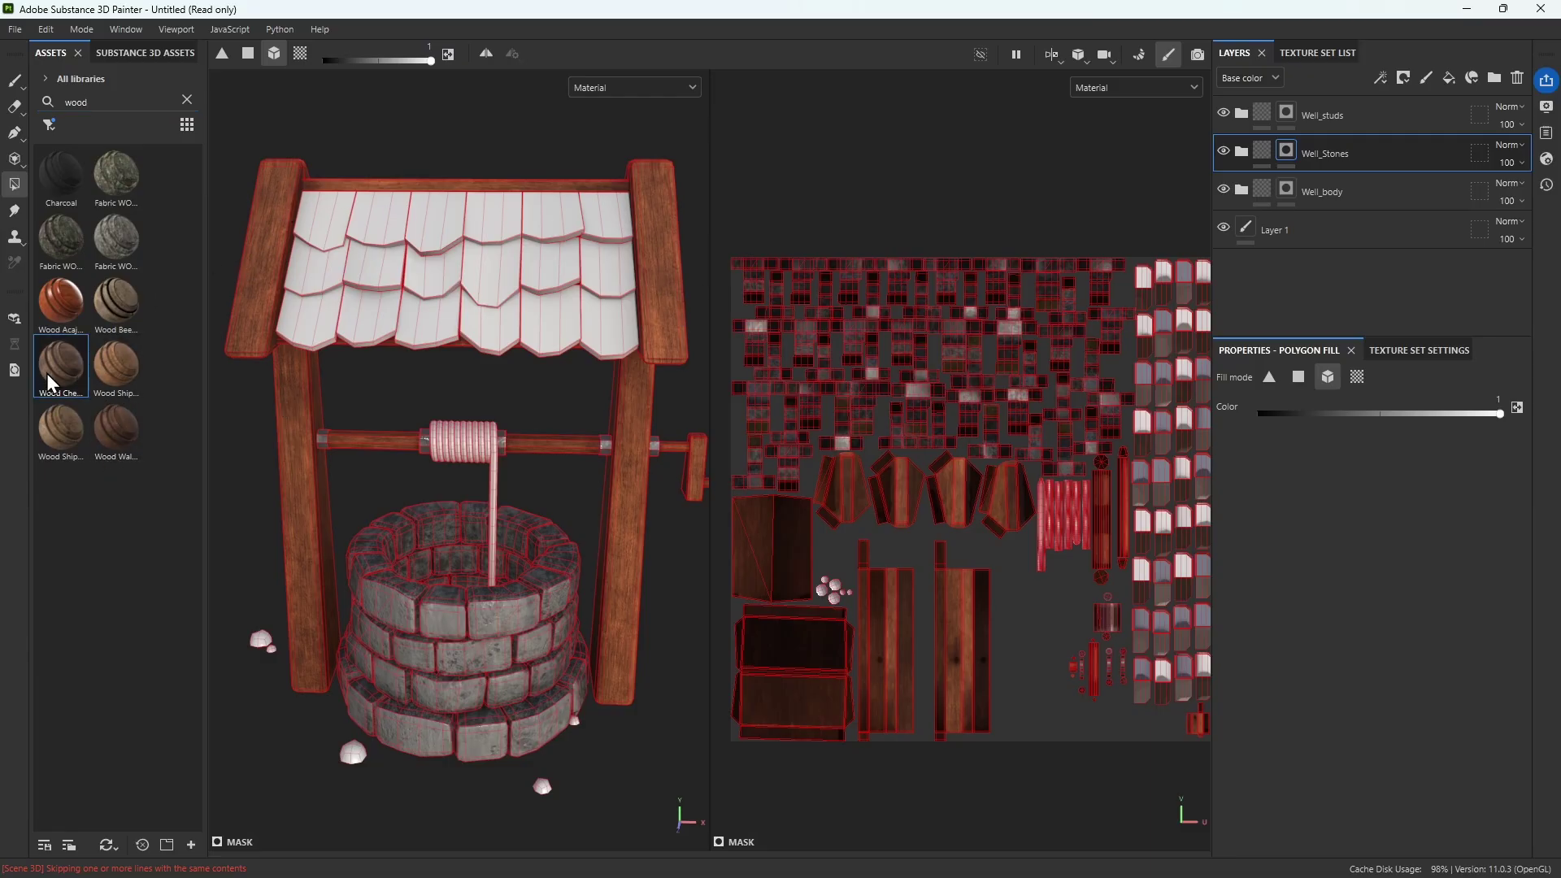
mouse_move(51, 383)
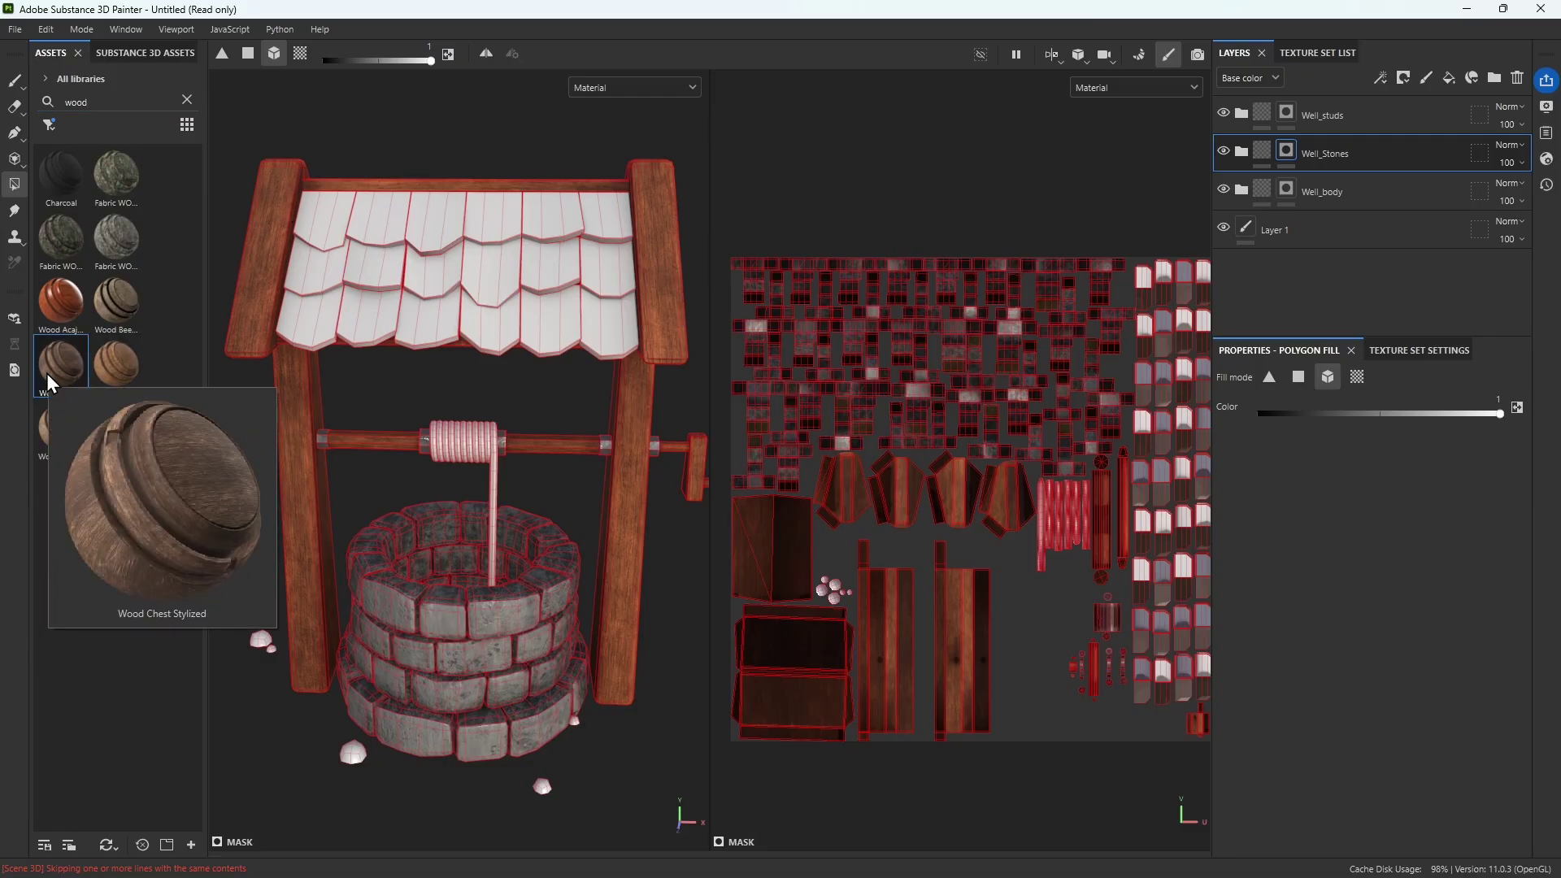
mouse_move(135, 368)
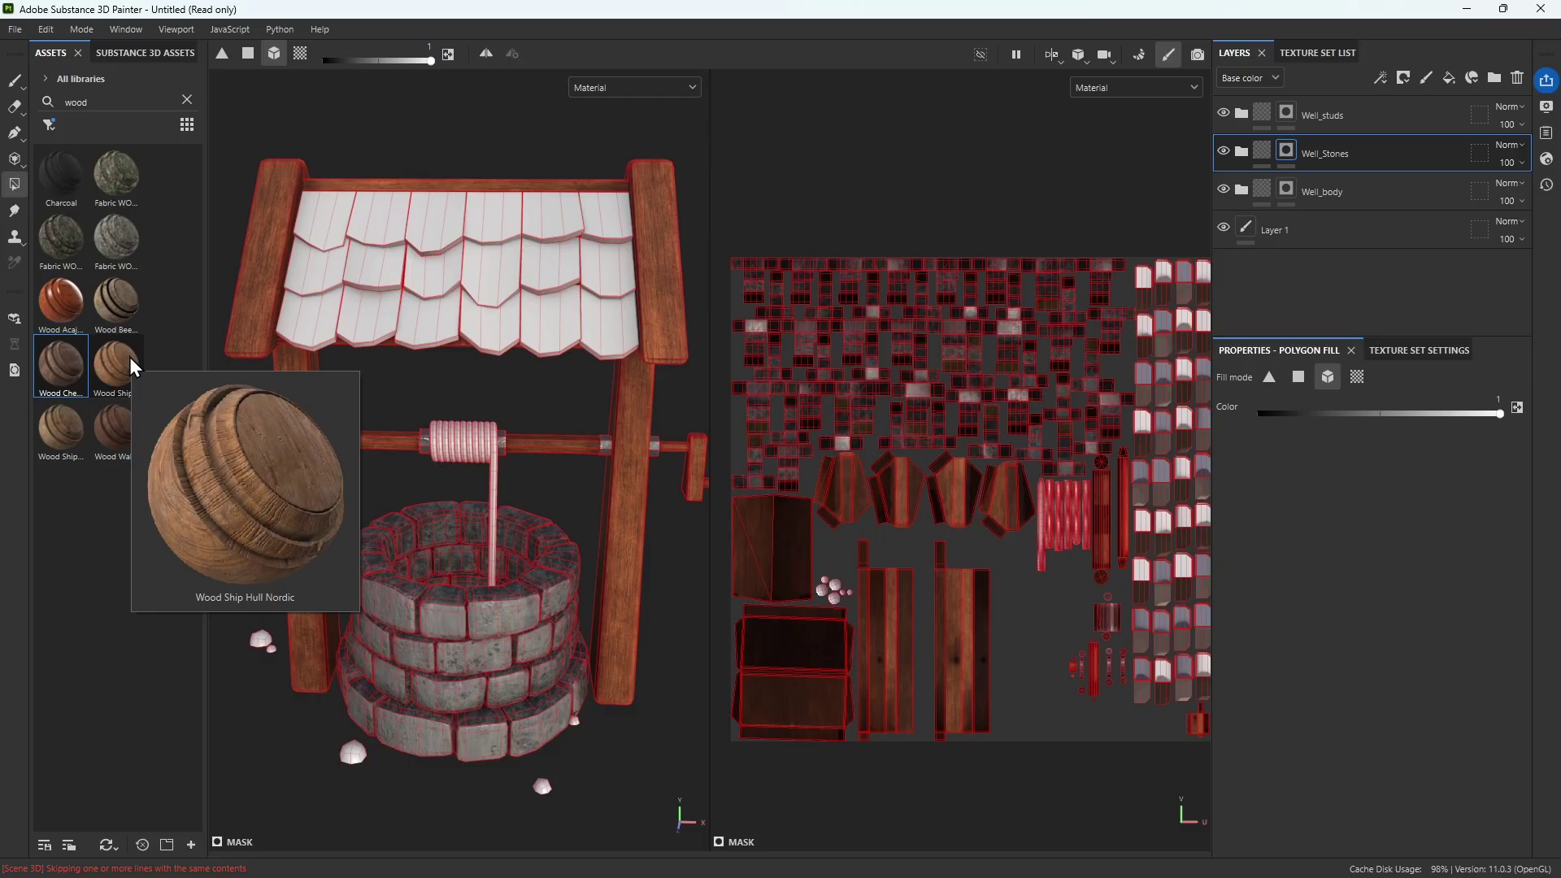
Try the Wood Ship Hull Old and Wood Chest Stylized smart materials on the well, undoing each one
left_click(63, 439)
left_click_drag(63, 439, 522, 247)
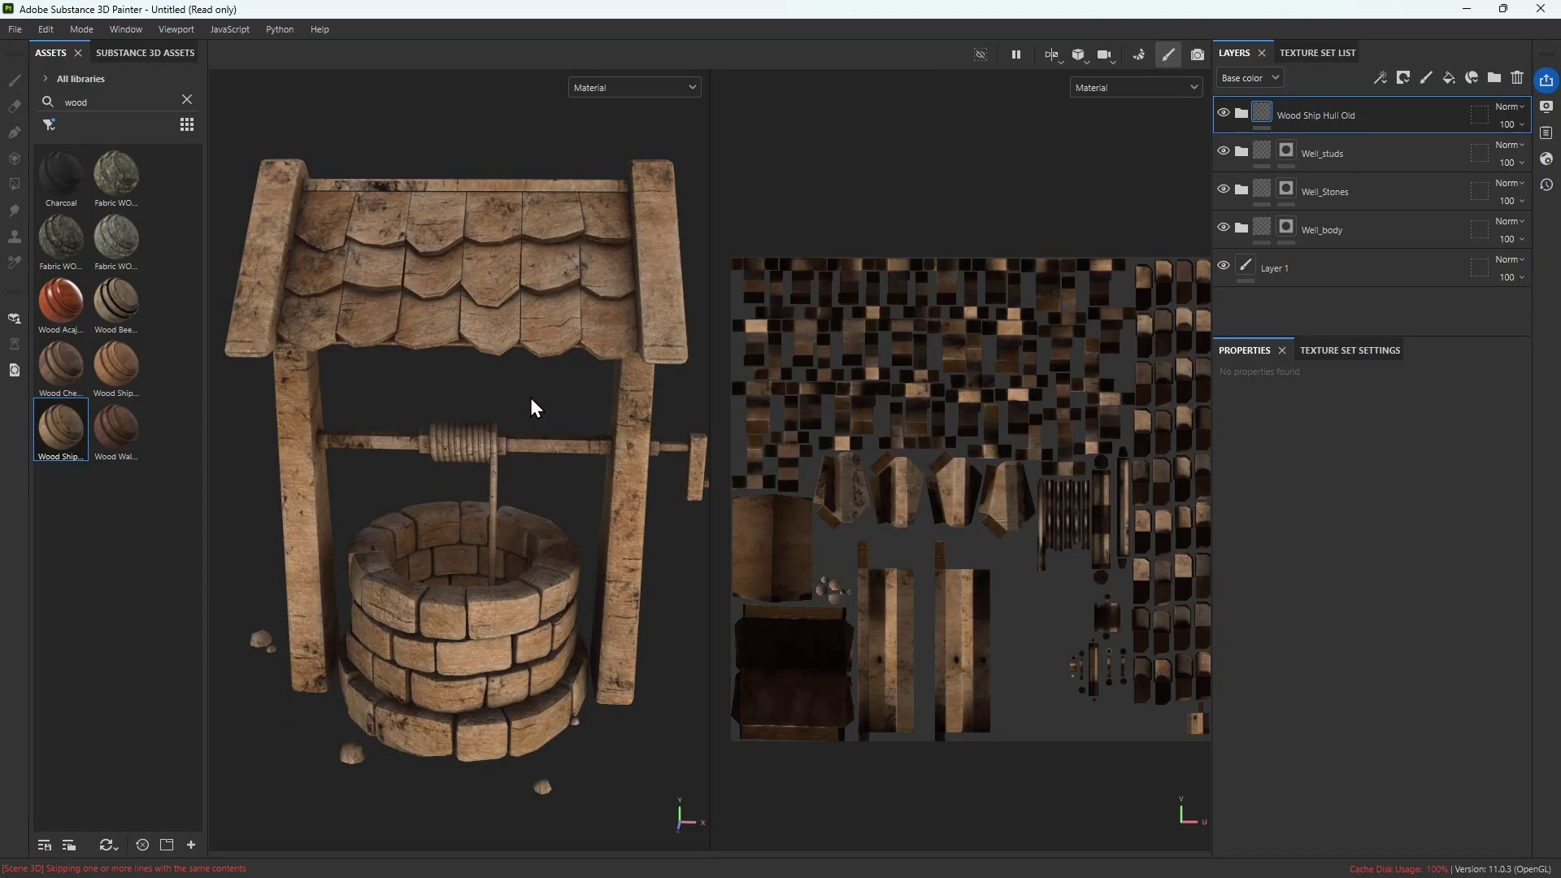
key("ctrl+z")
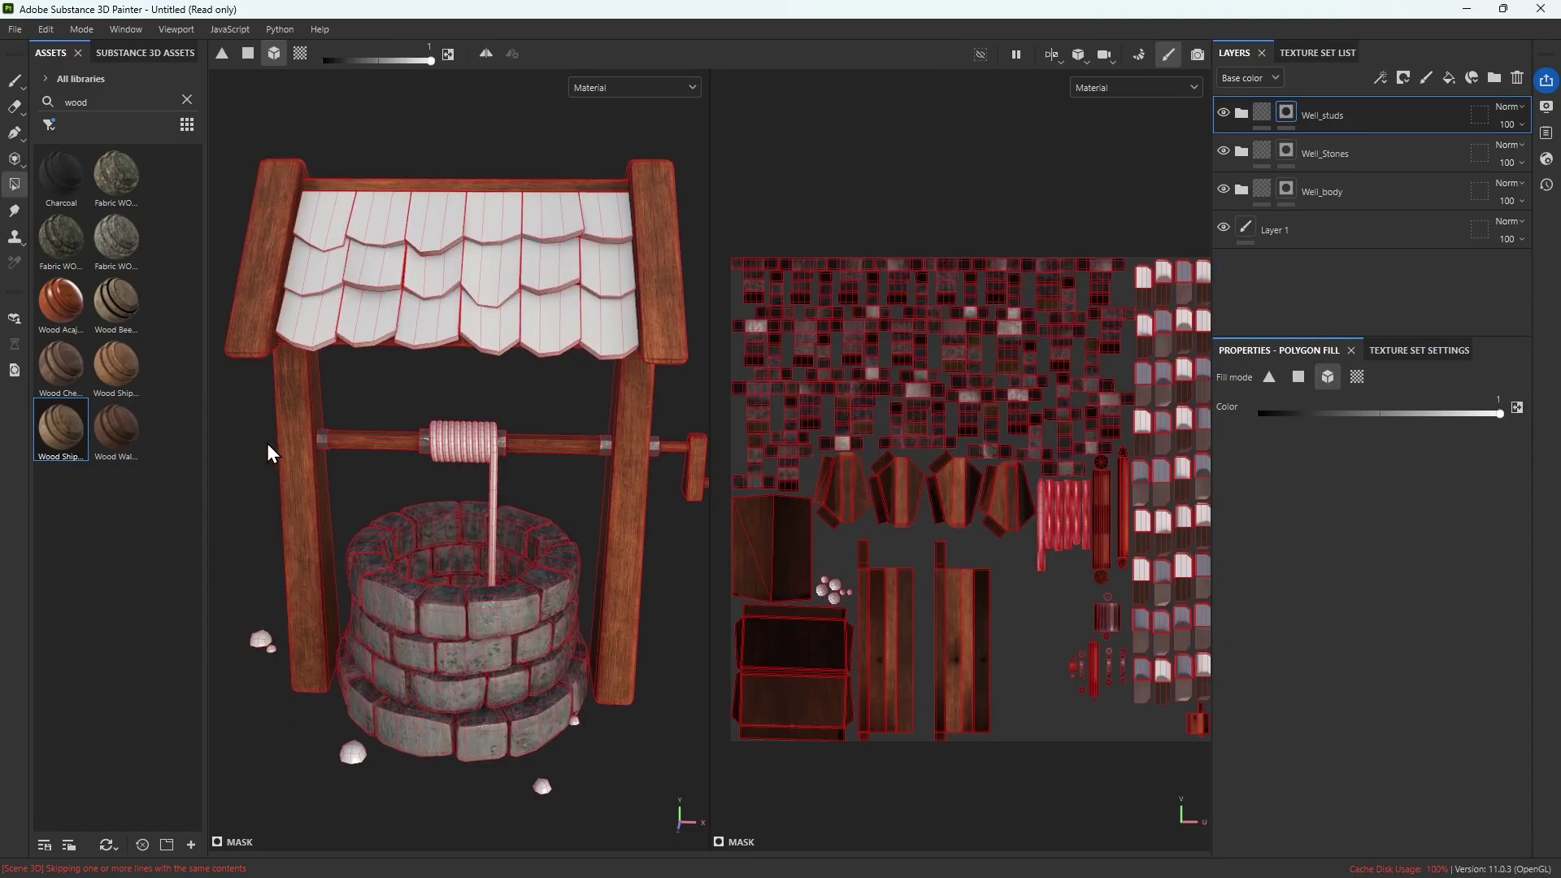
left_click_drag(60, 360, 457, 259)
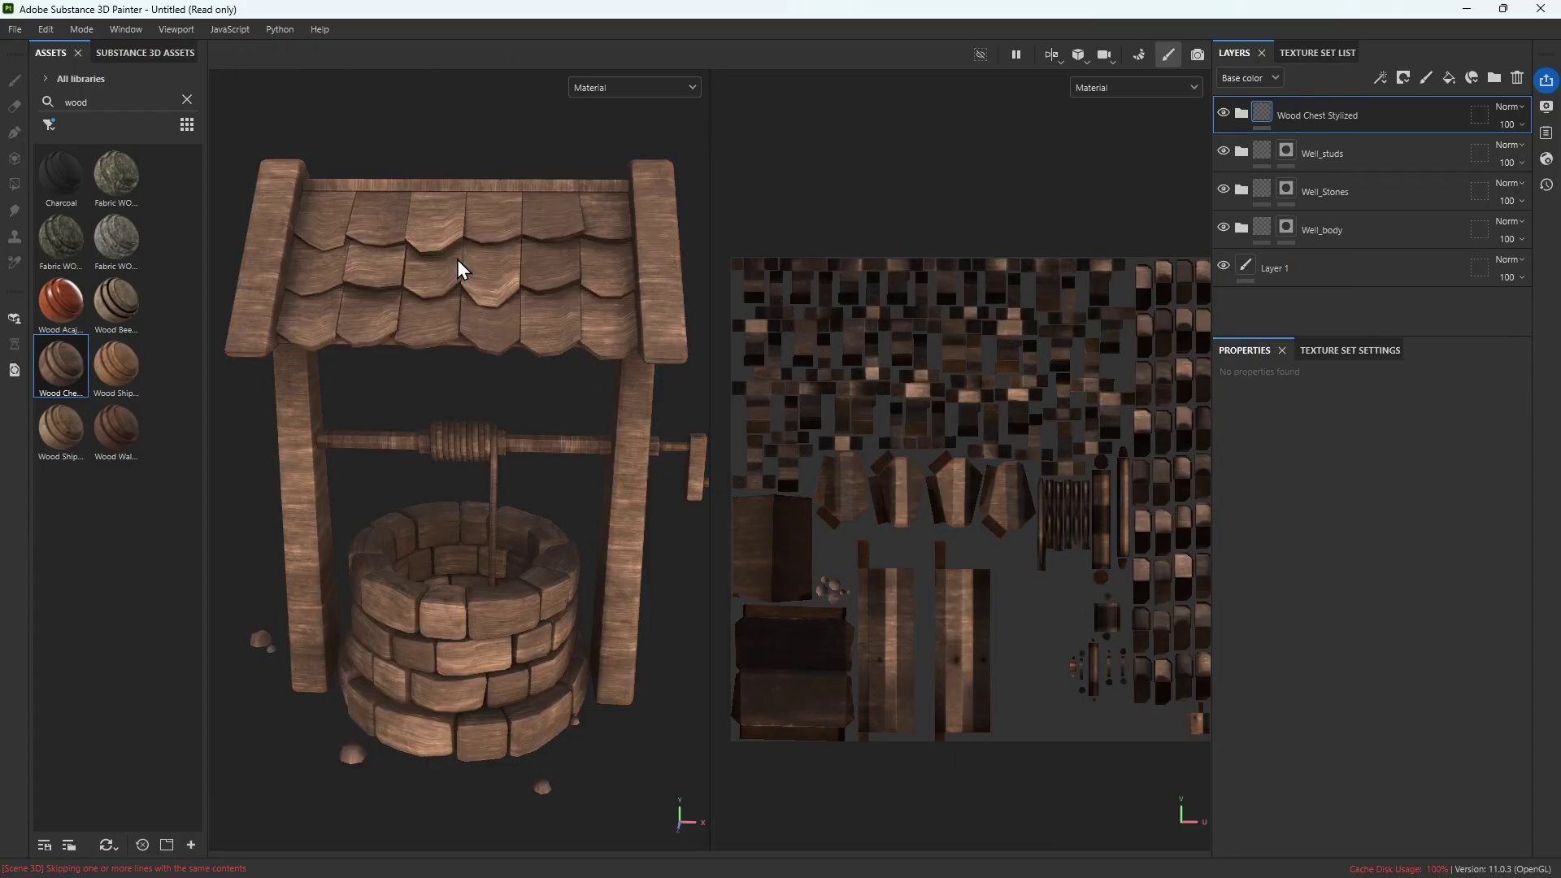
key("ctrl+z")
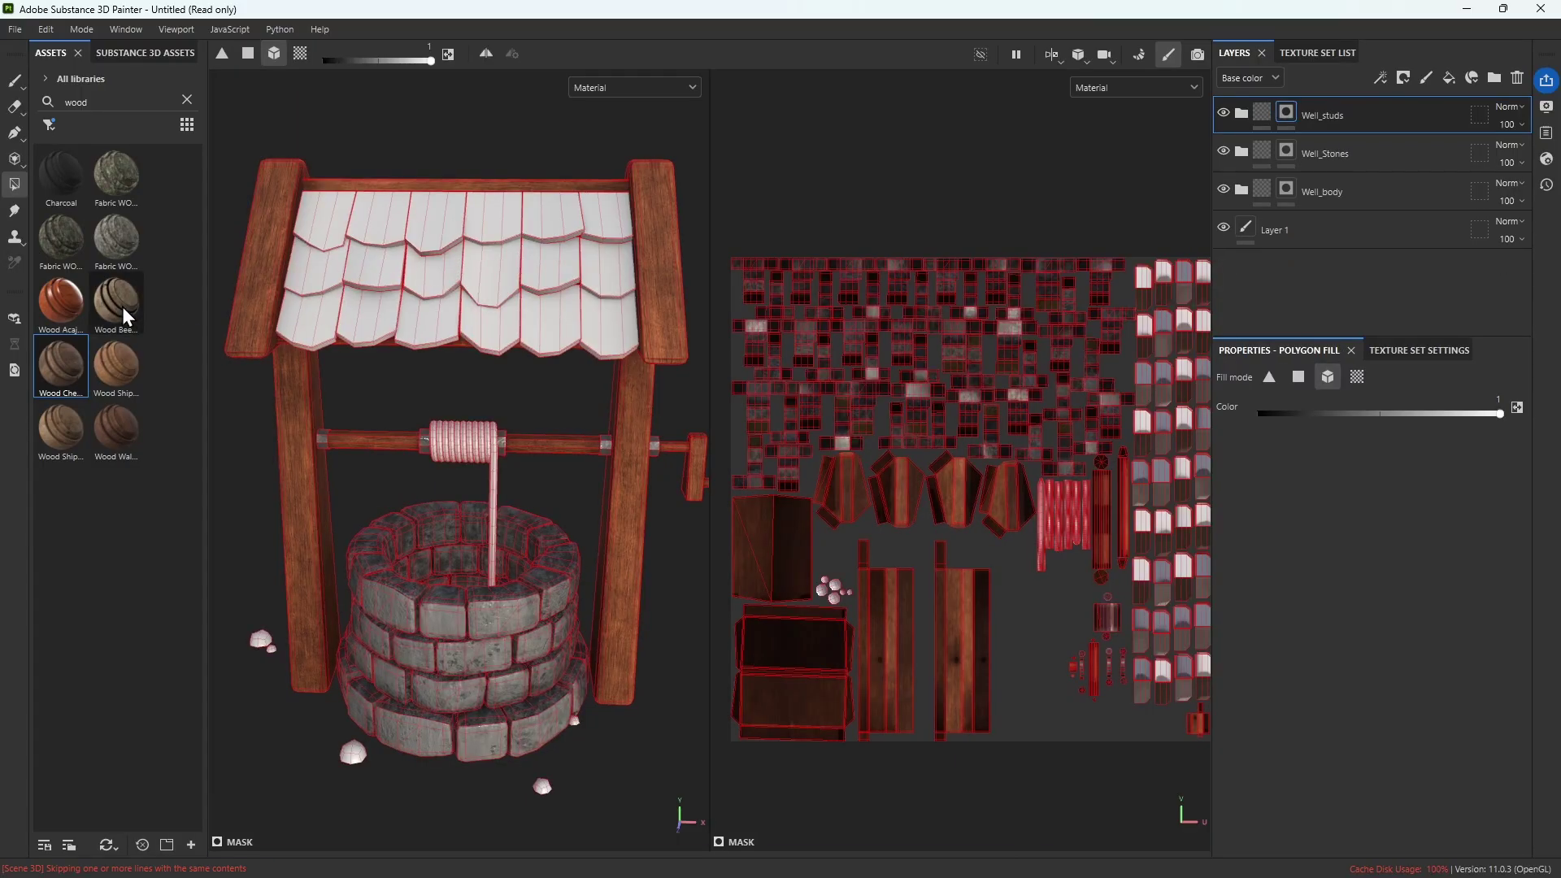
Apply the Wood Beech Veined smart material to the well and add a black mask to its folder
left_click_drag(122, 306, 452, 288)
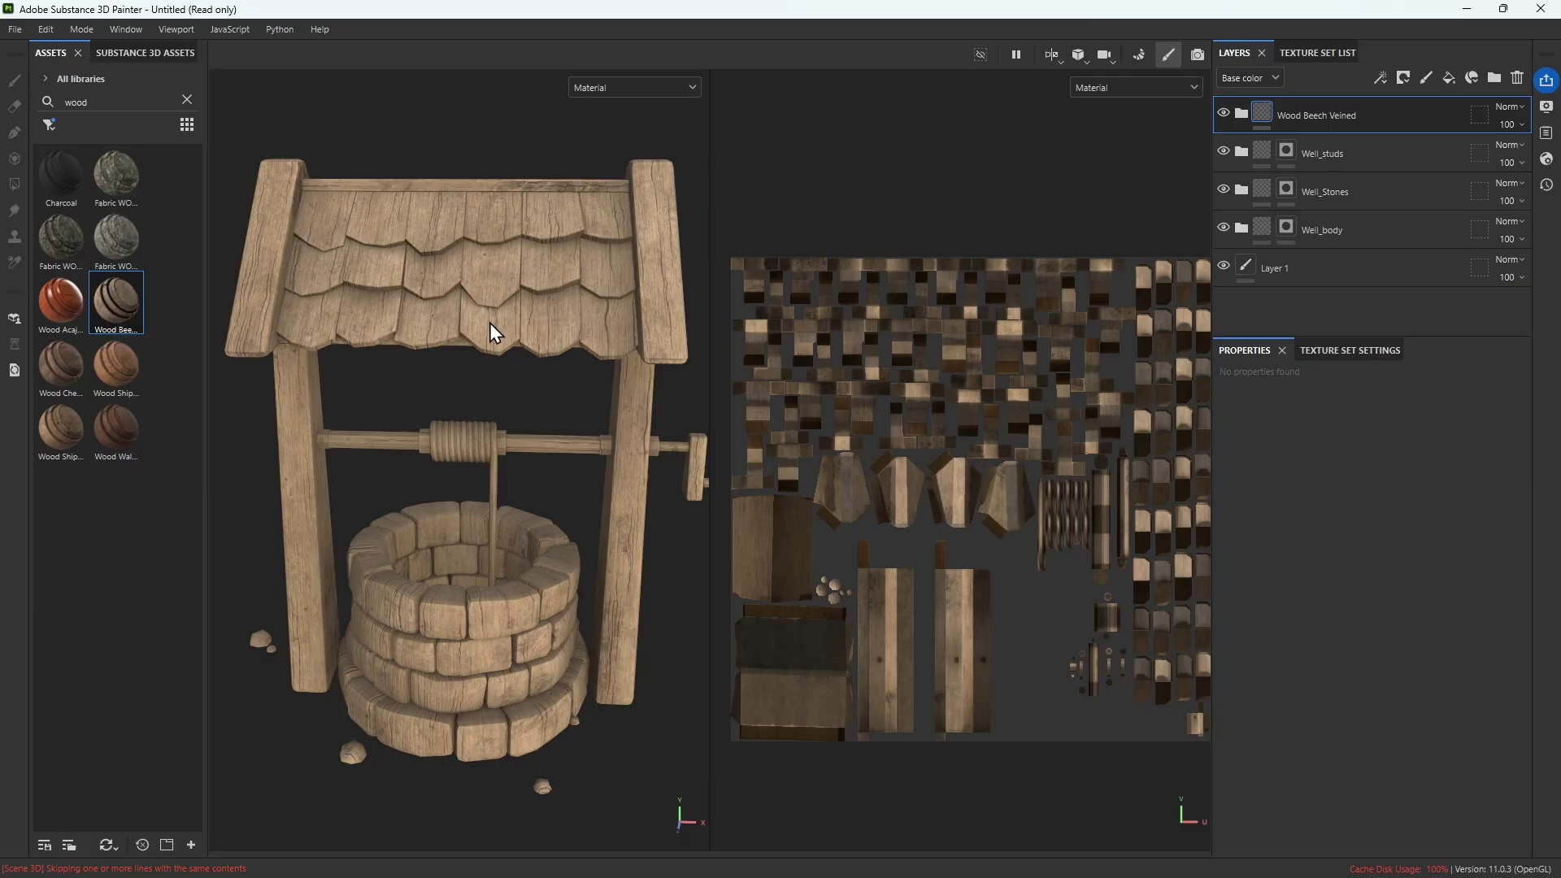
scroll(483, 369, "up", 5)
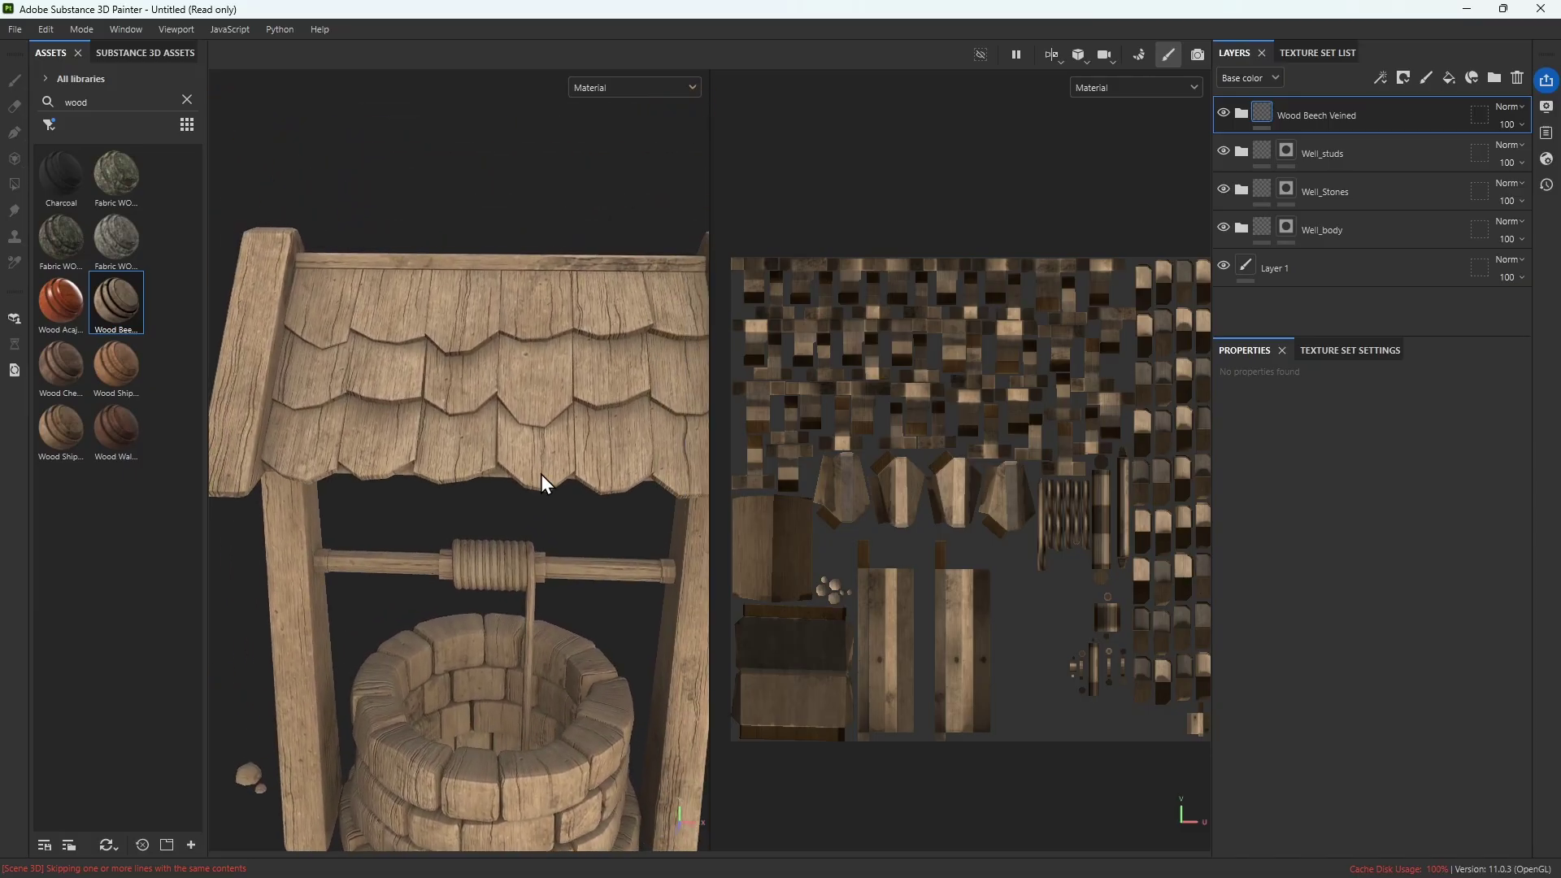
scroll(540, 475, "down", 2)
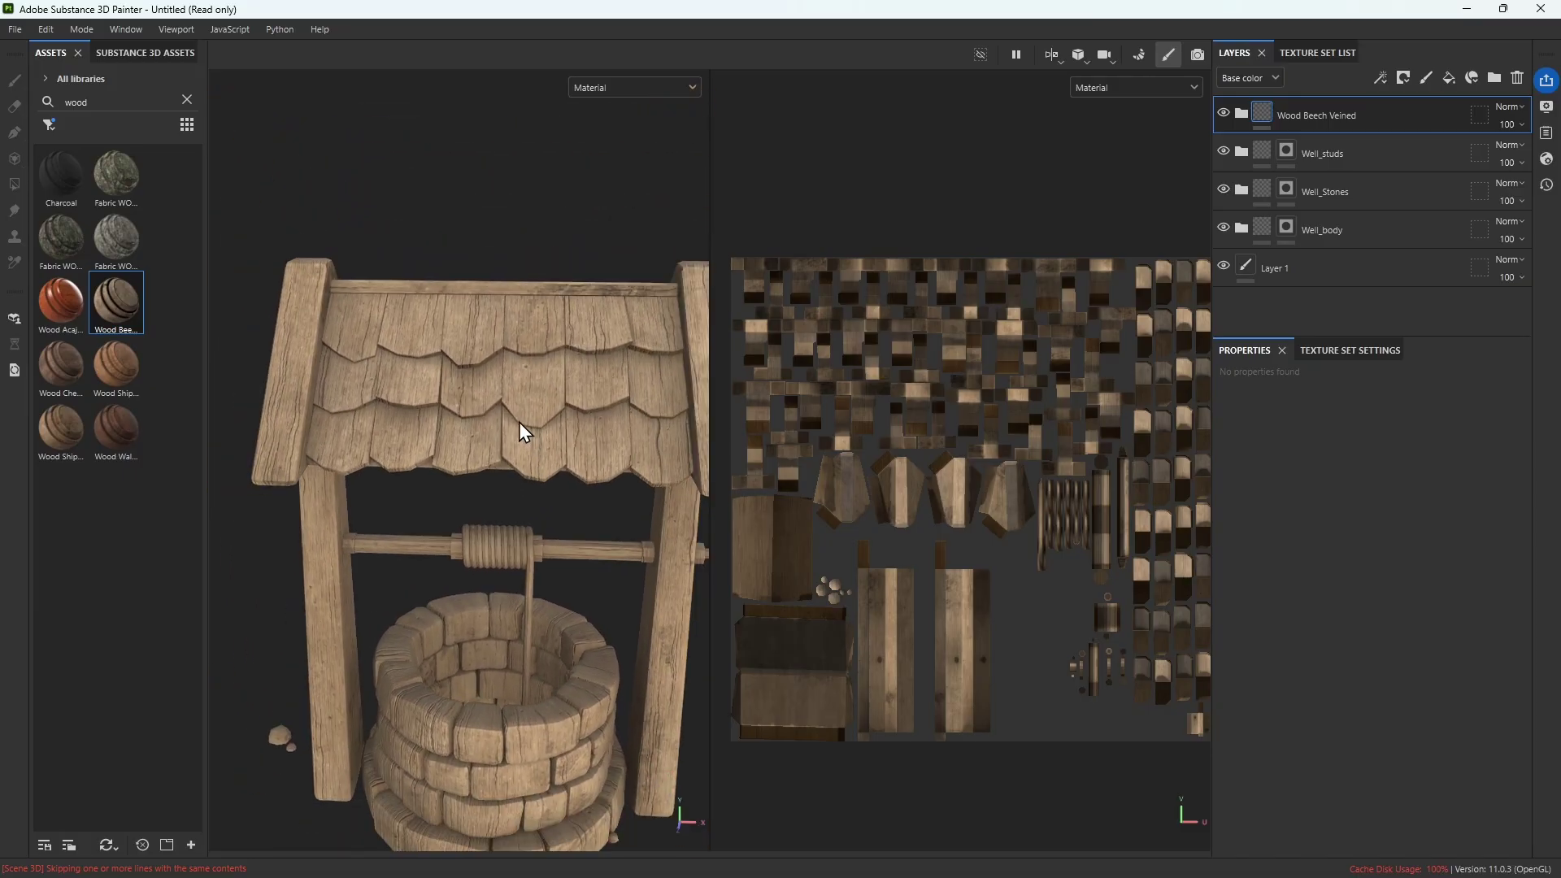
right_click(1273, 114)
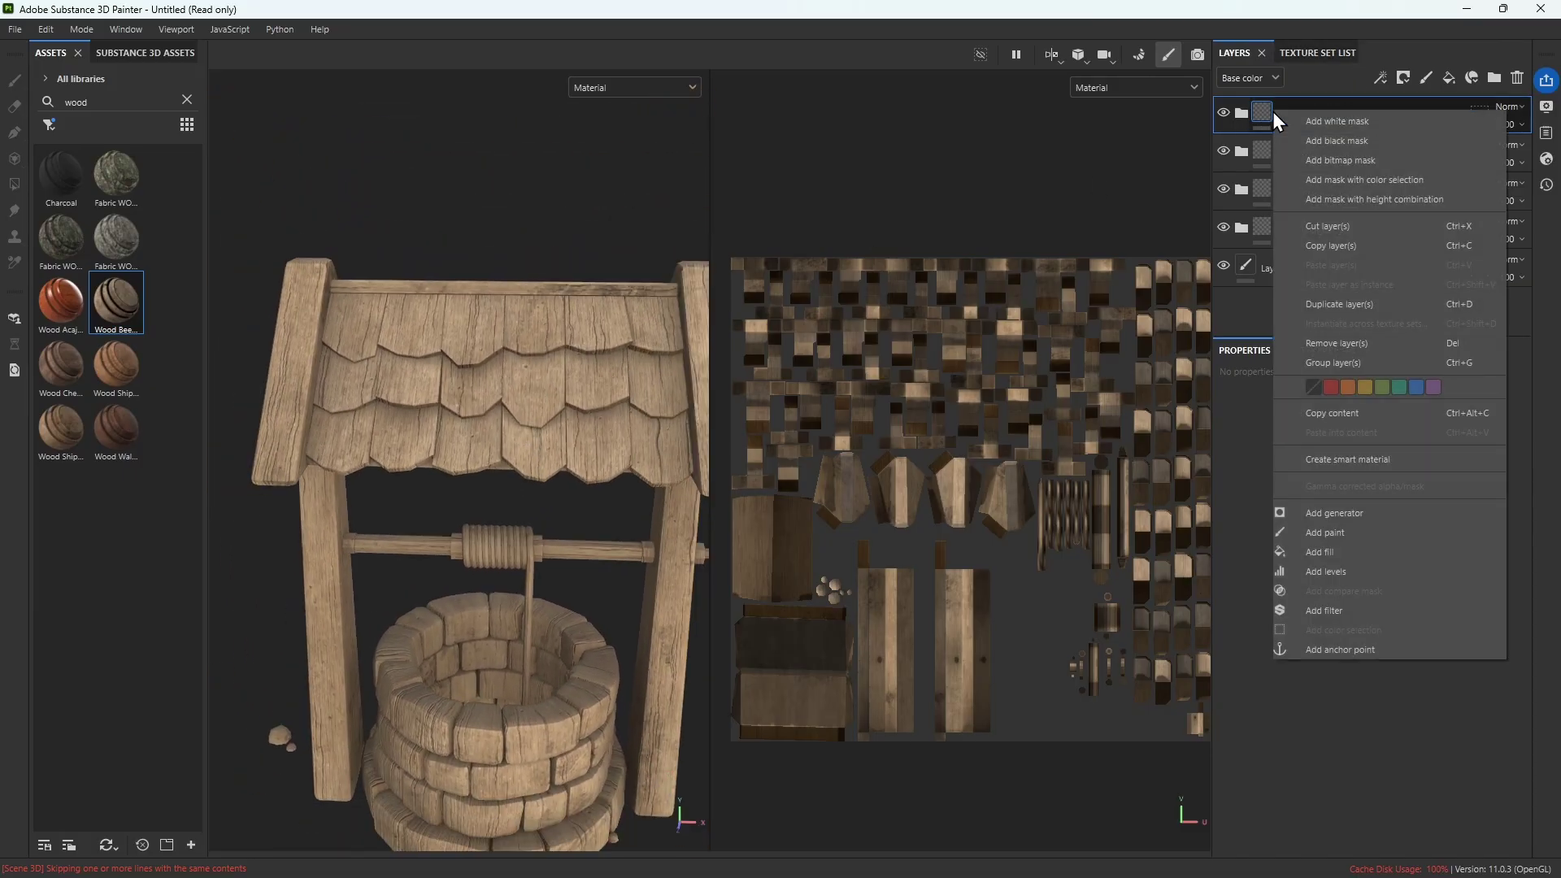
left_click(1320, 145)
Polygon-fill the front roof tiles in the Wood Beech Veined mask, undoing the stray fill on the roof boards
key("4")
mouse_move(357, 334)
left_mouse_down()
mouse_move(655, 333)
mouse_move(607, 381)
mouse_move(338, 391)
mouse_move(356, 444)
mouse_move(485, 456)
mouse_move(489, 406)
left_mouse_up()
key("ctrl+z")
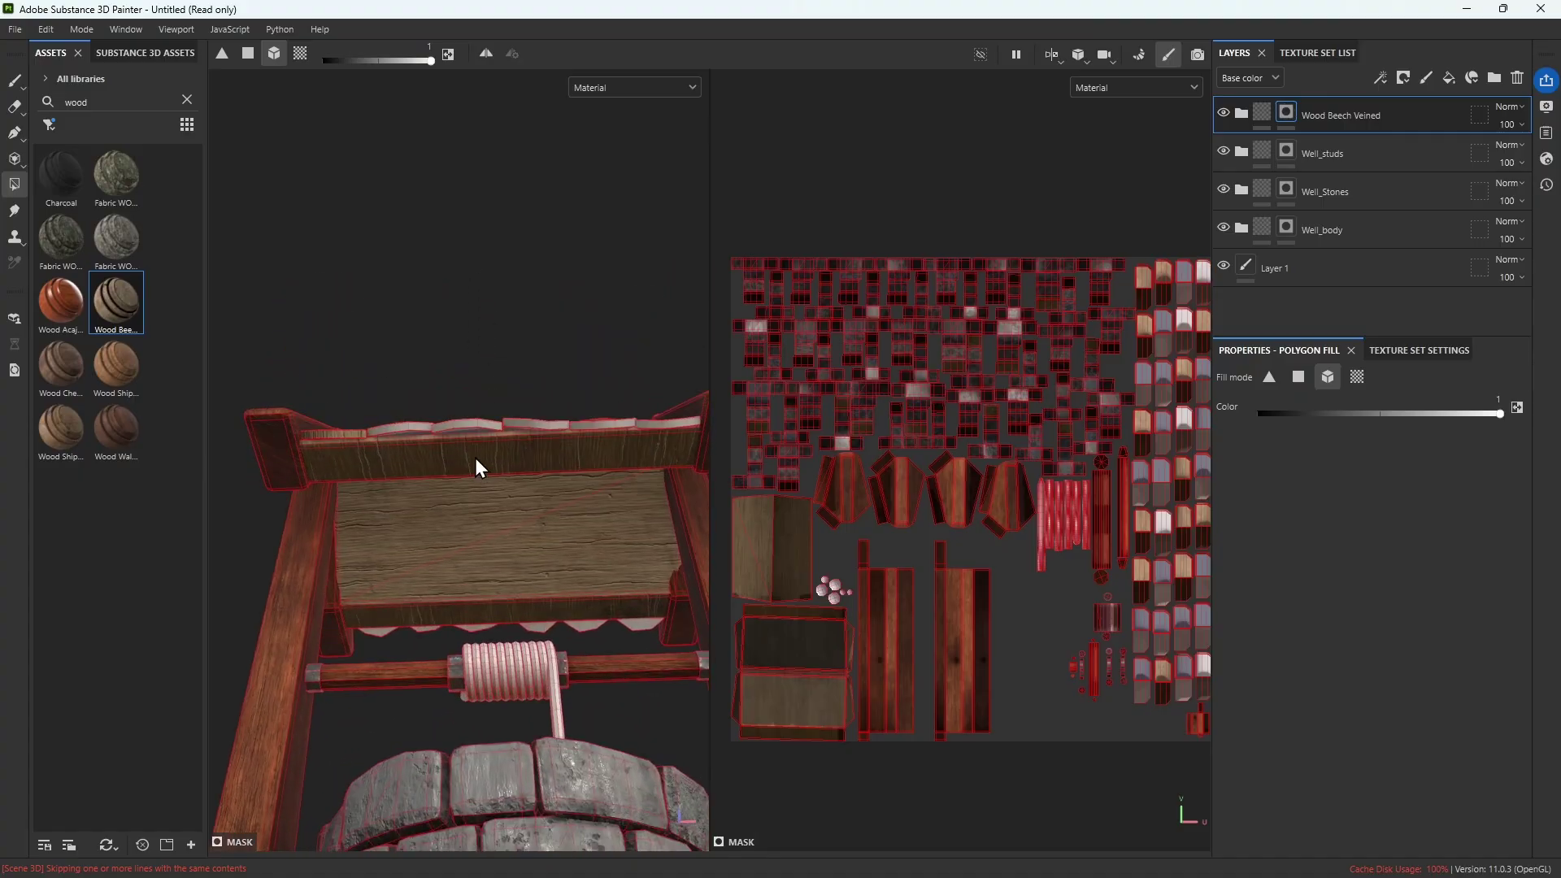
left_click(497, 466, "shift")
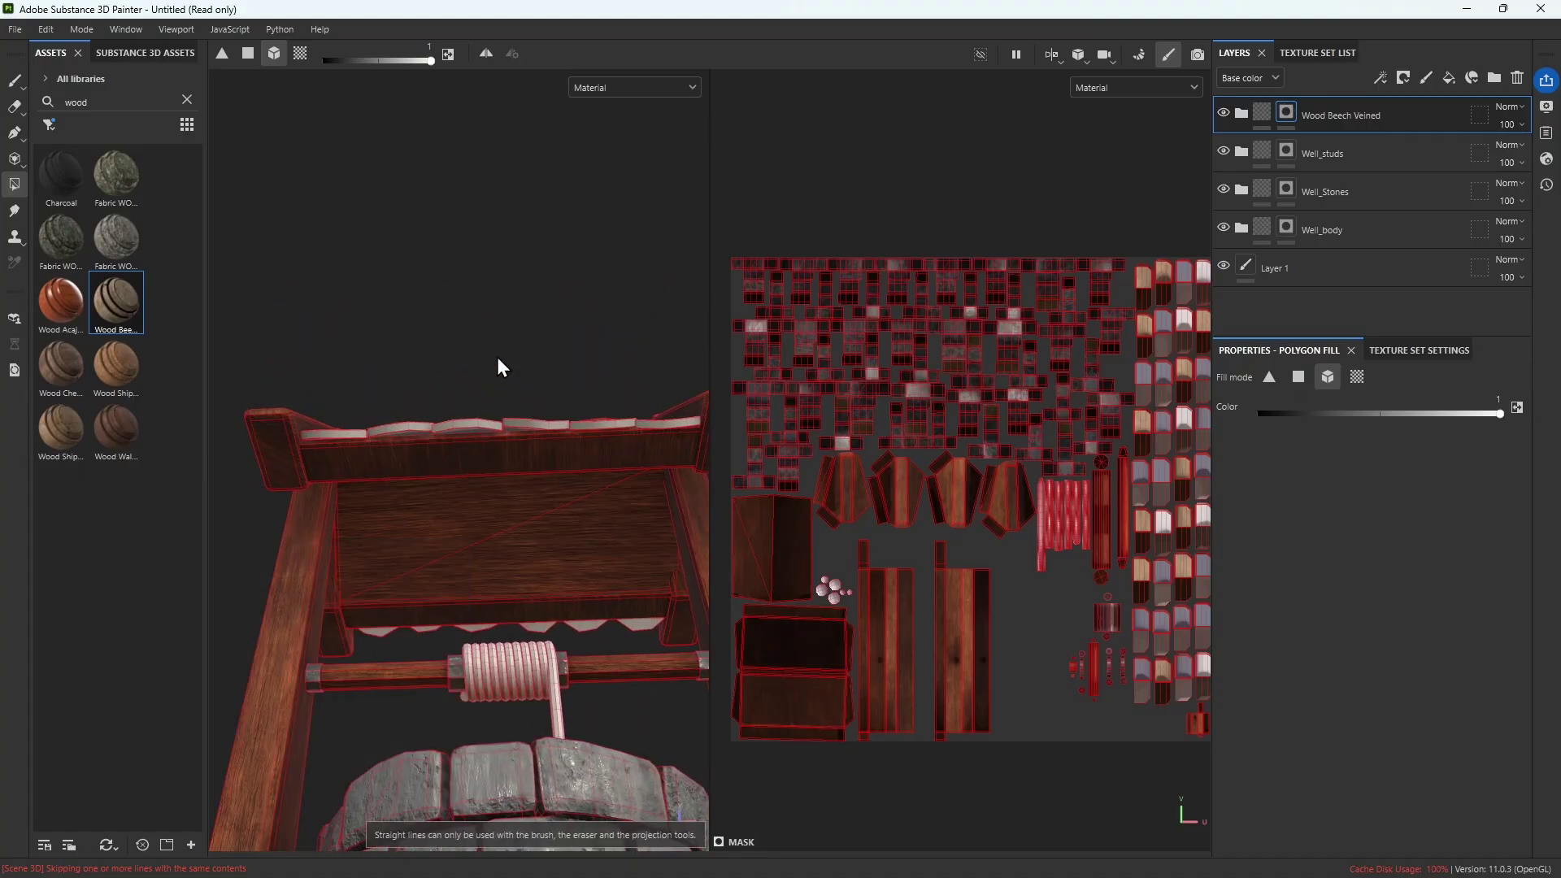
Polygon-fill the UV islands of the remaining roof tiles on the well's back side in the Wood Beech Veined mask
mouse_move(498, 367)
left_mouse_down("alt")
mouse_move(509, 498)
mouse_move(548, 448)
mouse_move(659, 462)
mouse_move(554, 527)
mouse_move(251, 535)
left_mouse_up("alt")
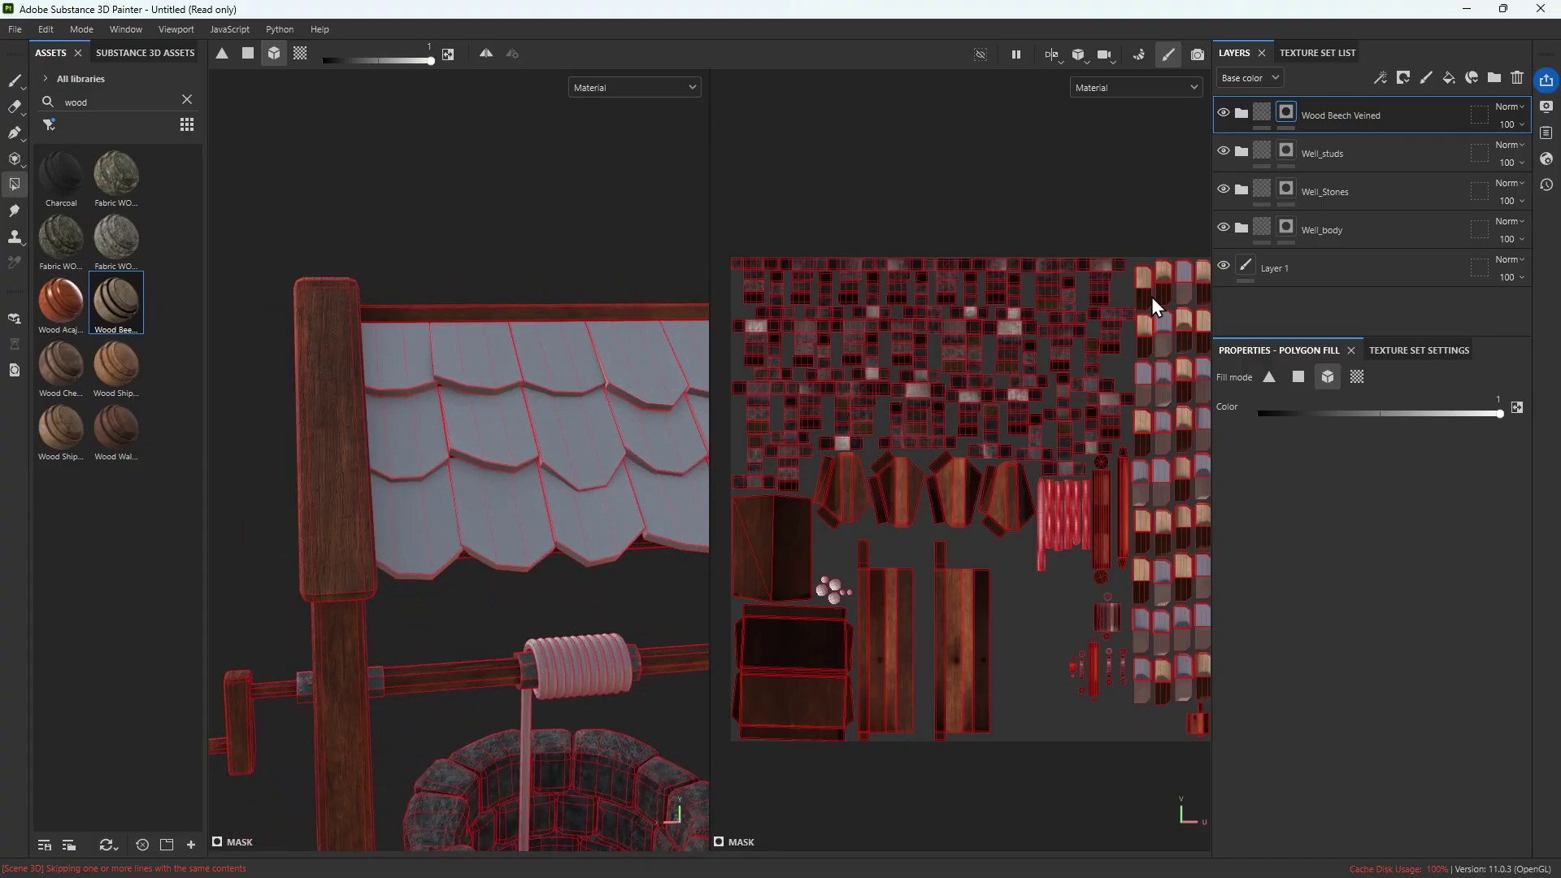
scroll(1164, 358, "up", 3)
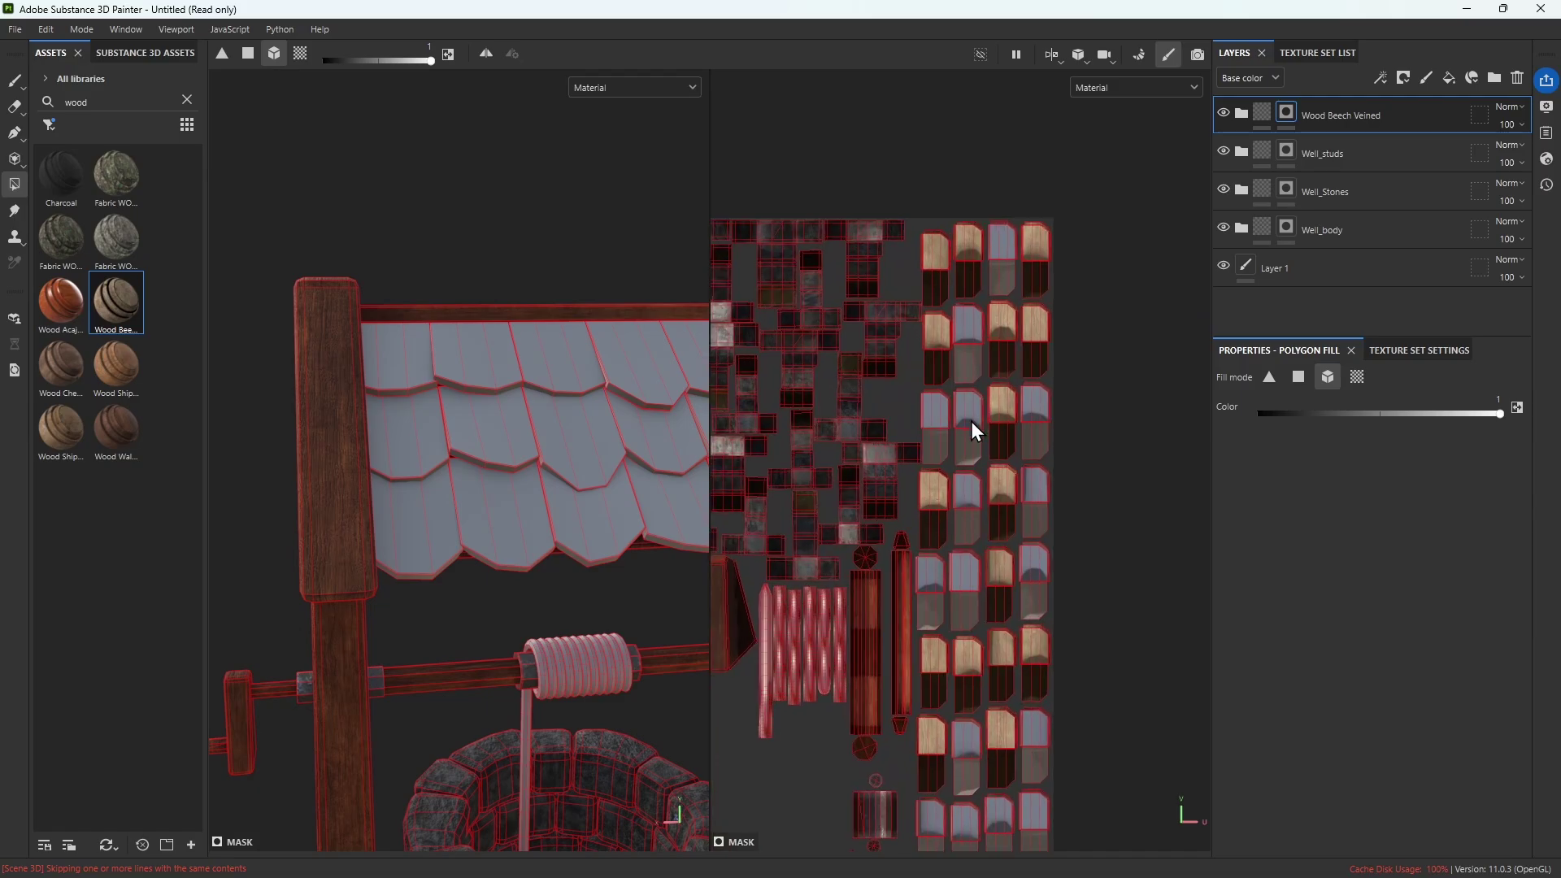
scroll(968, 390, "up", 2)
left_click(993, 161)
left_click(960, 268)
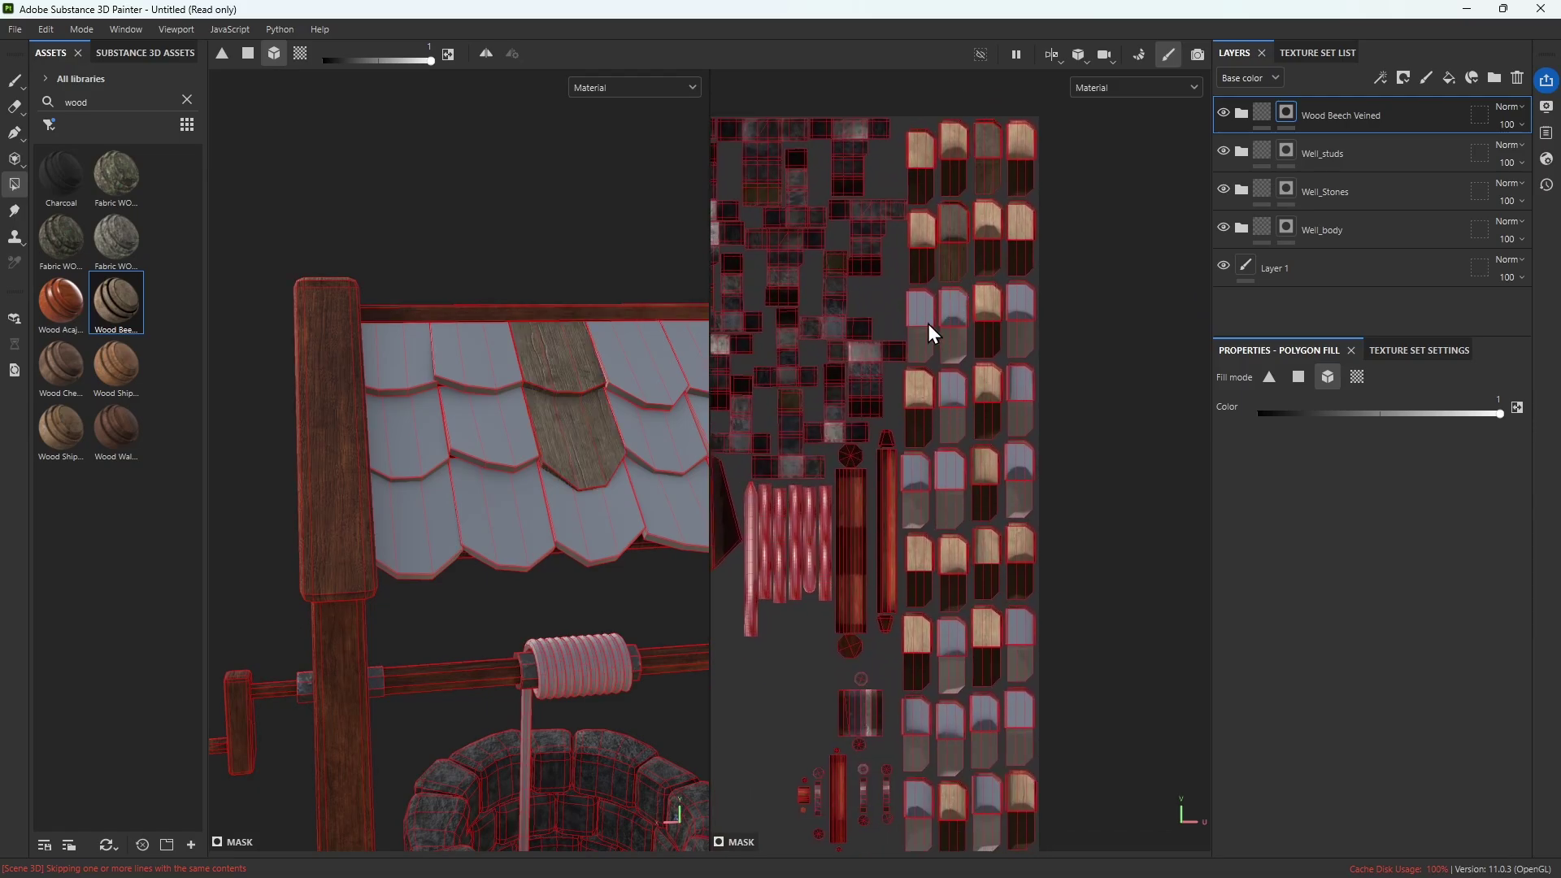
left_click(929, 324)
left_click(958, 329)
left_click(953, 398)
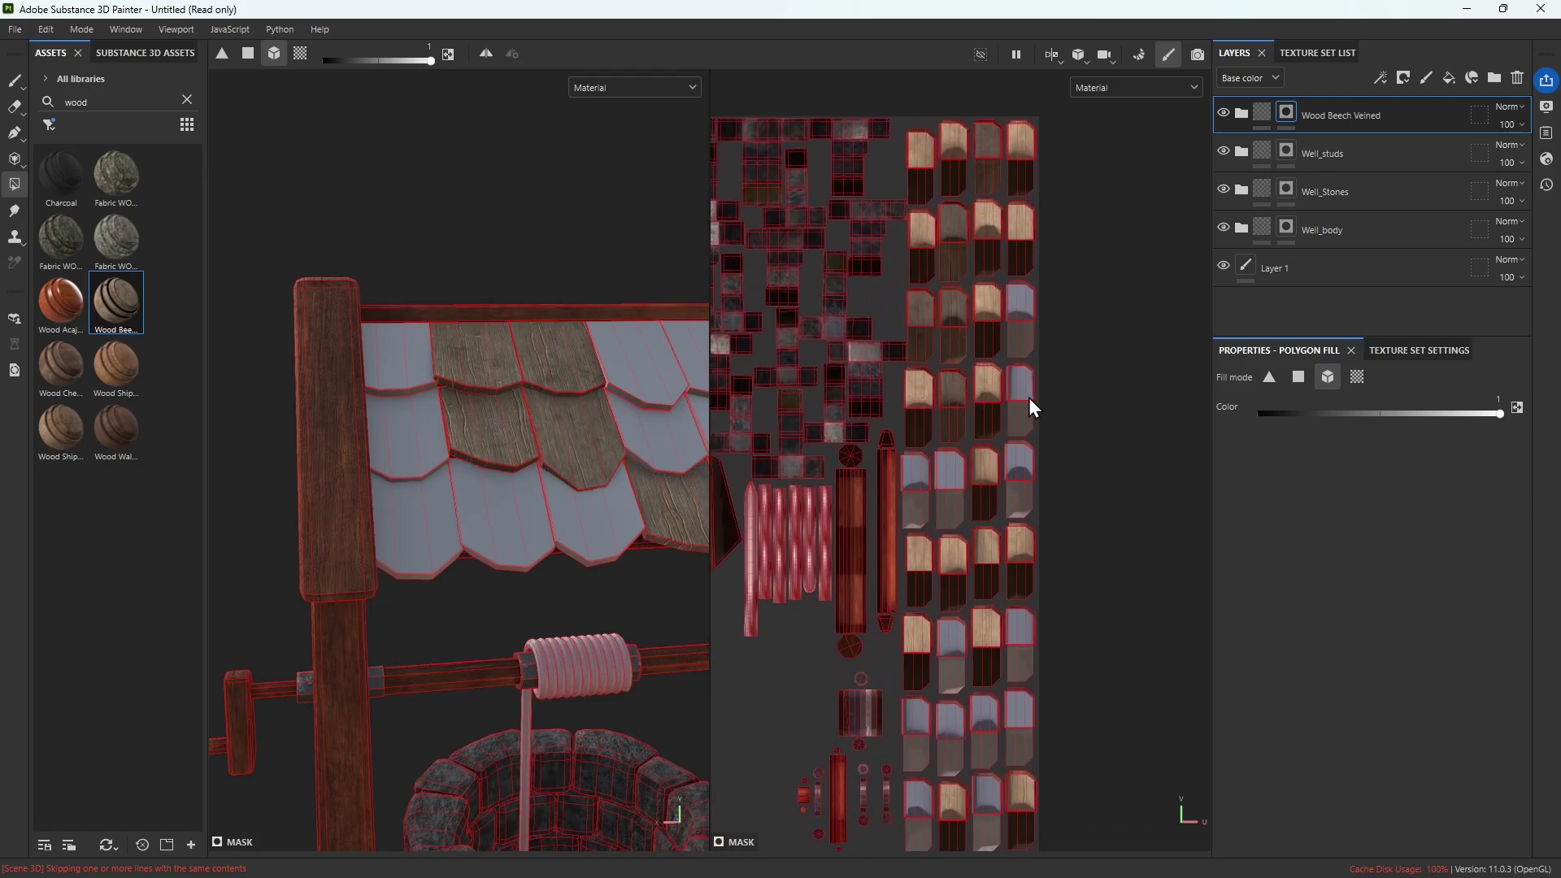
left_click(1026, 395)
scroll(1056, 416, "down", 2)
left_click_drag(1095, 705, 974, 462)
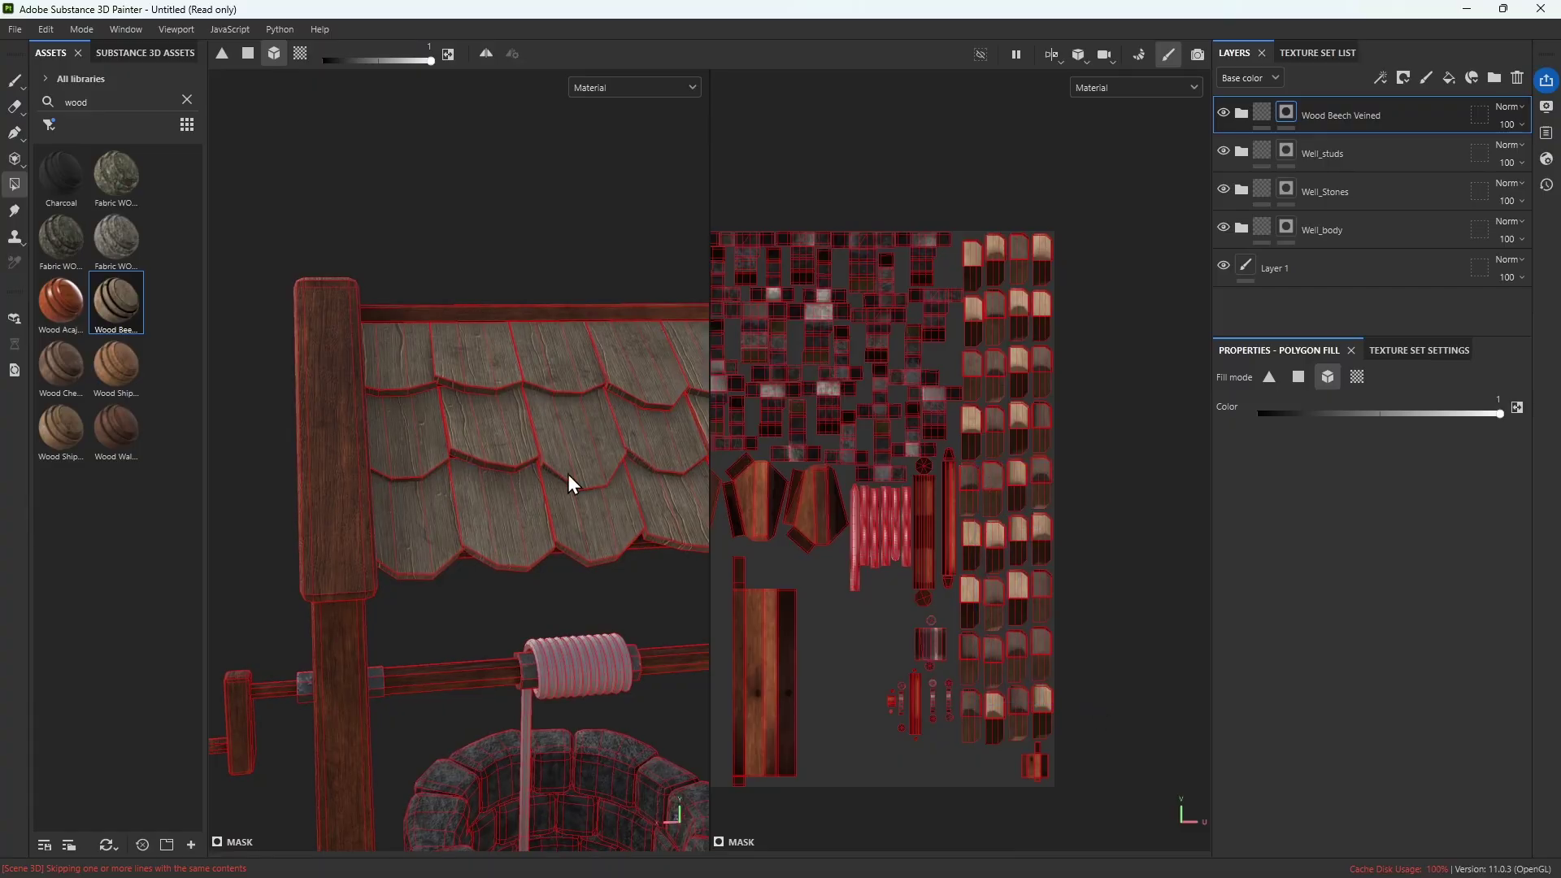
scroll(488, 505, "down", 5)
left_click_drag(436, 540, 556, 611, "alt")
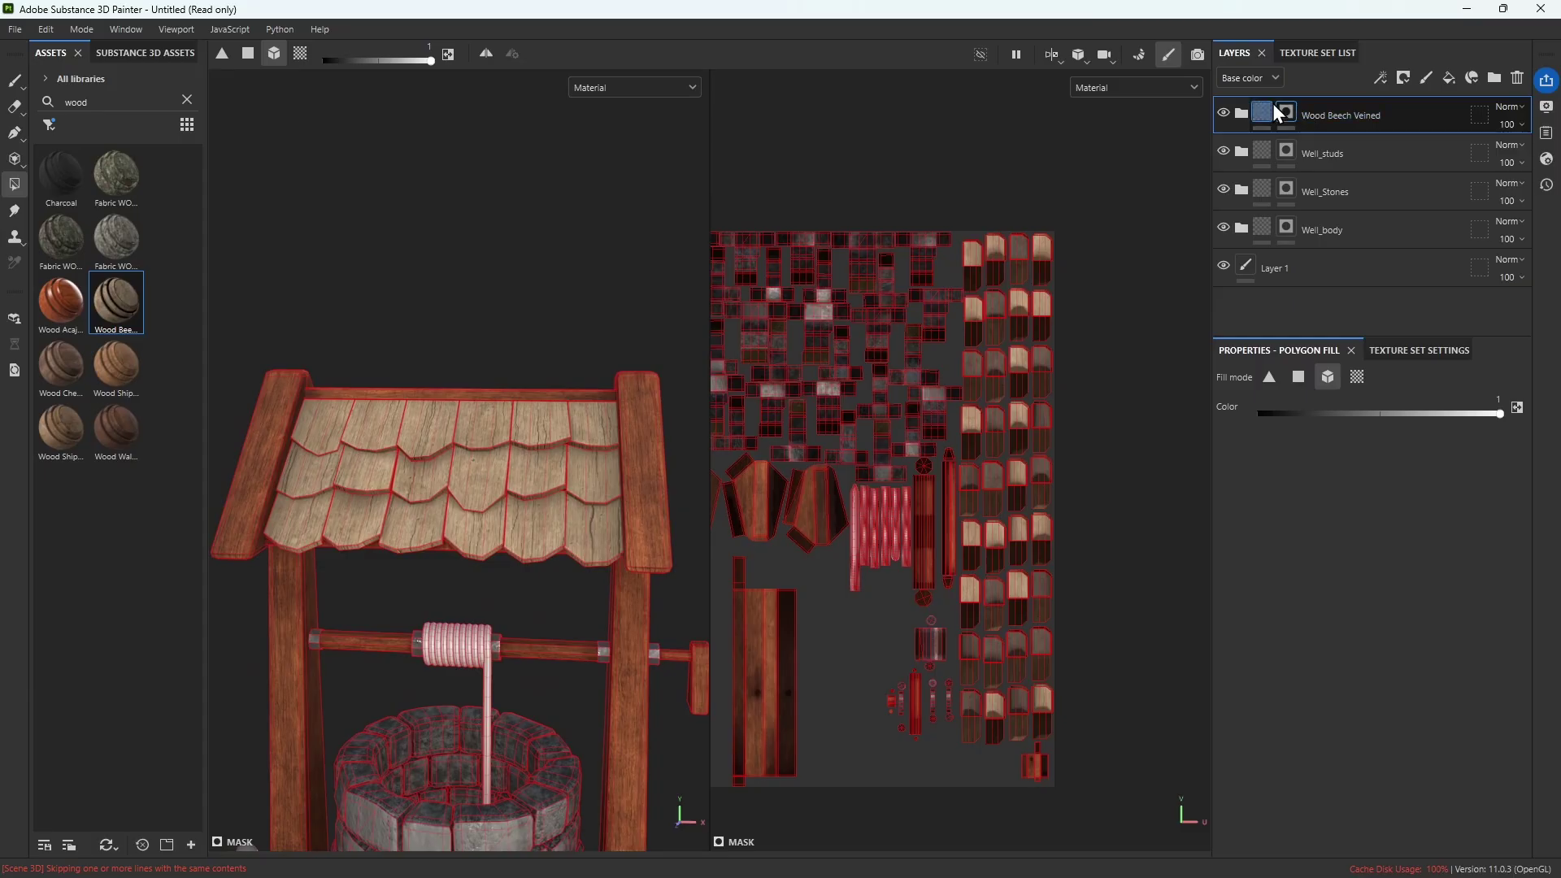
Set the color of the Base Wood layer in the Wood Beech Veined folder to red B32E19
left_click(15, 79)
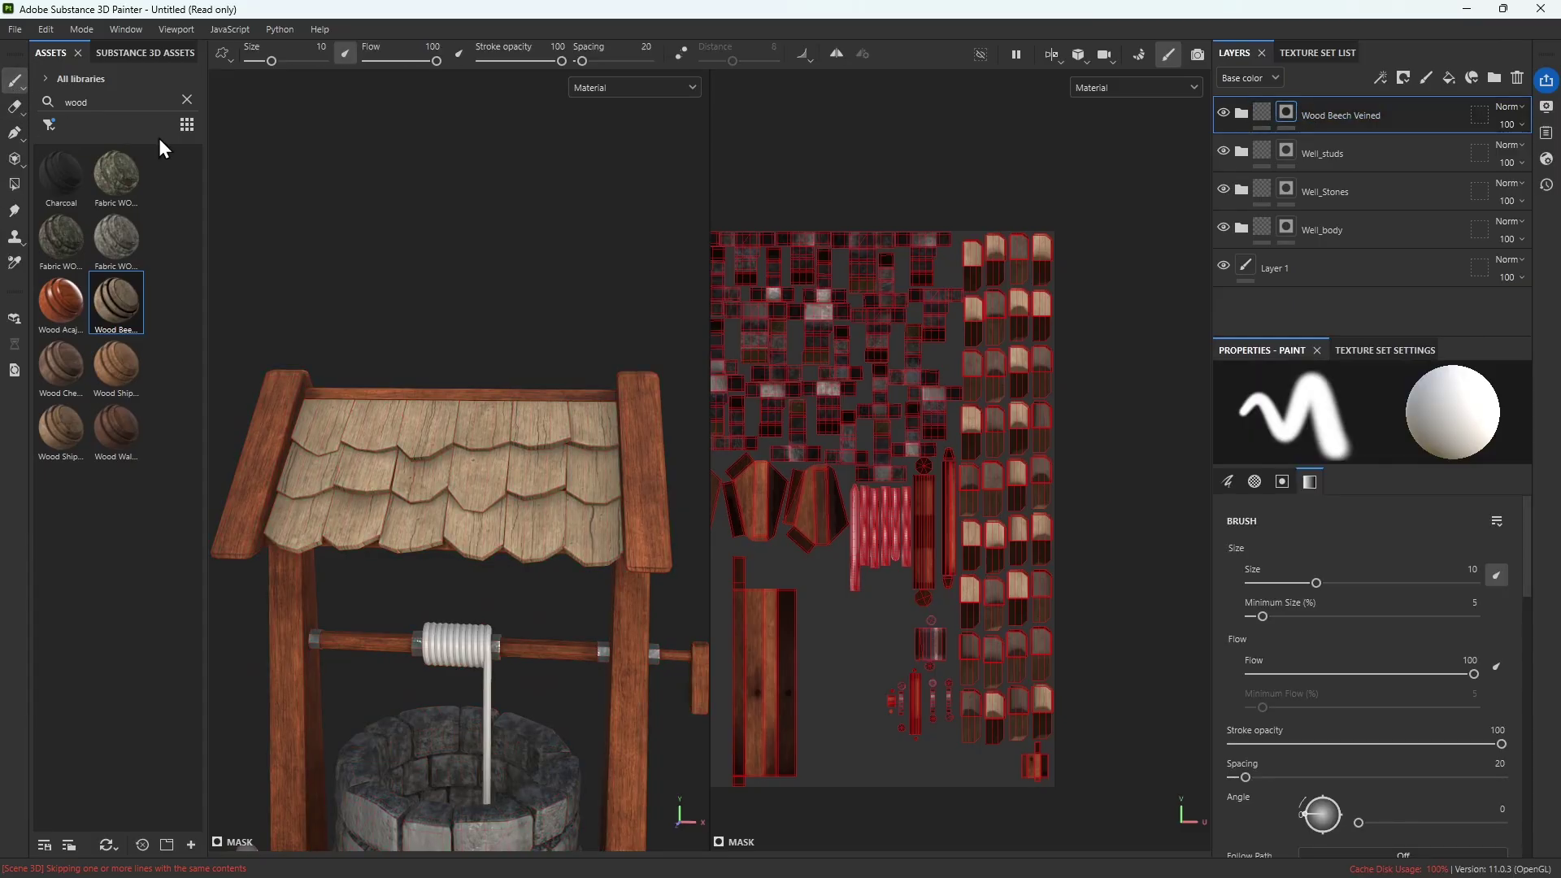
left_click(1242, 113)
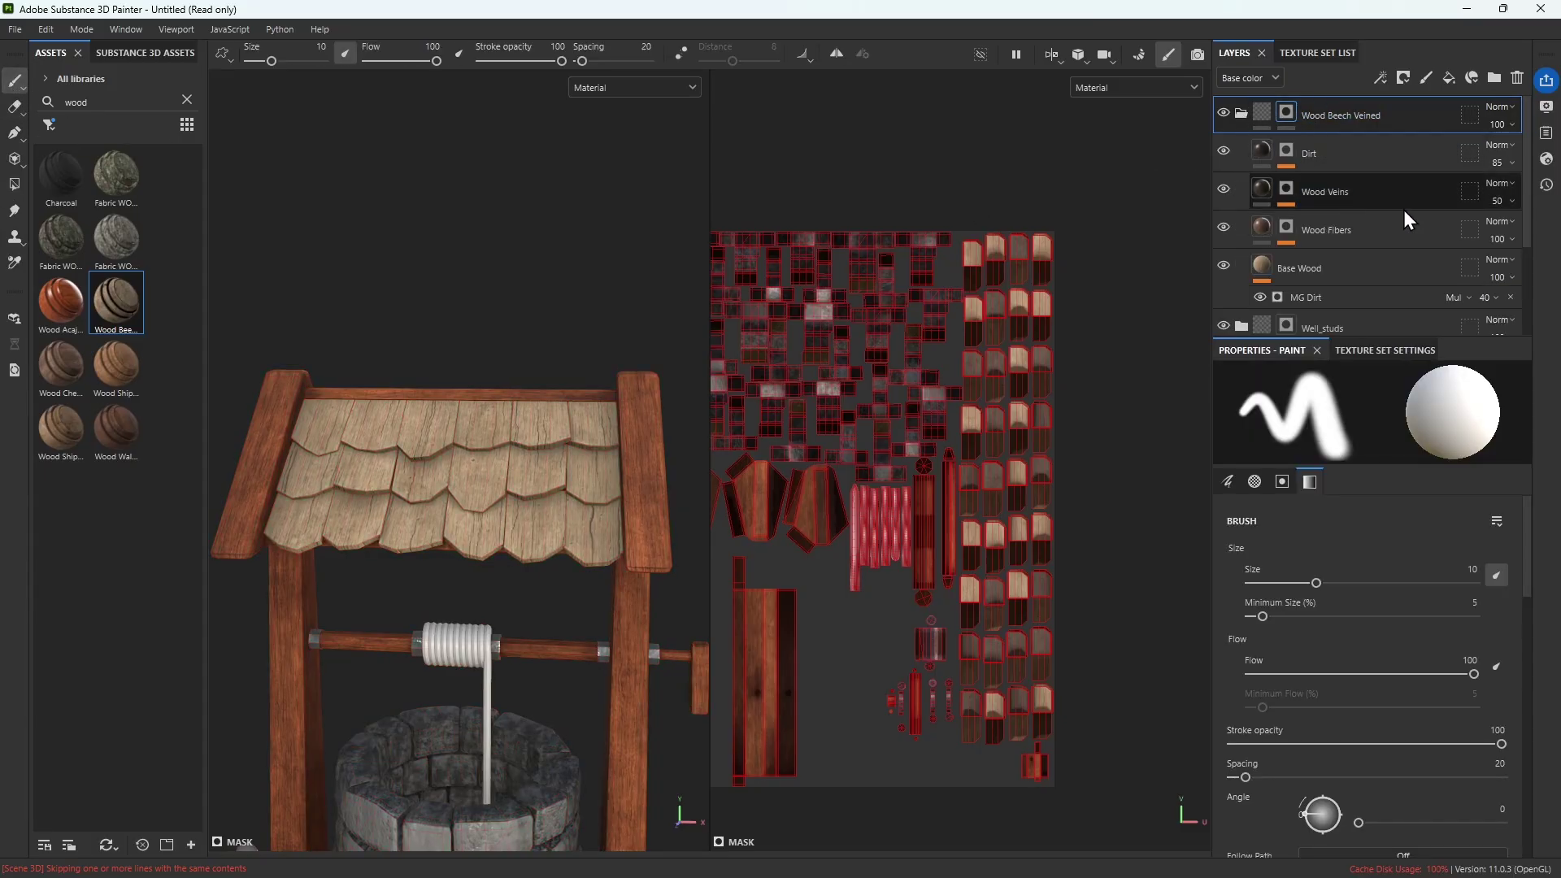
scroll(1311, 231, "down", 1)
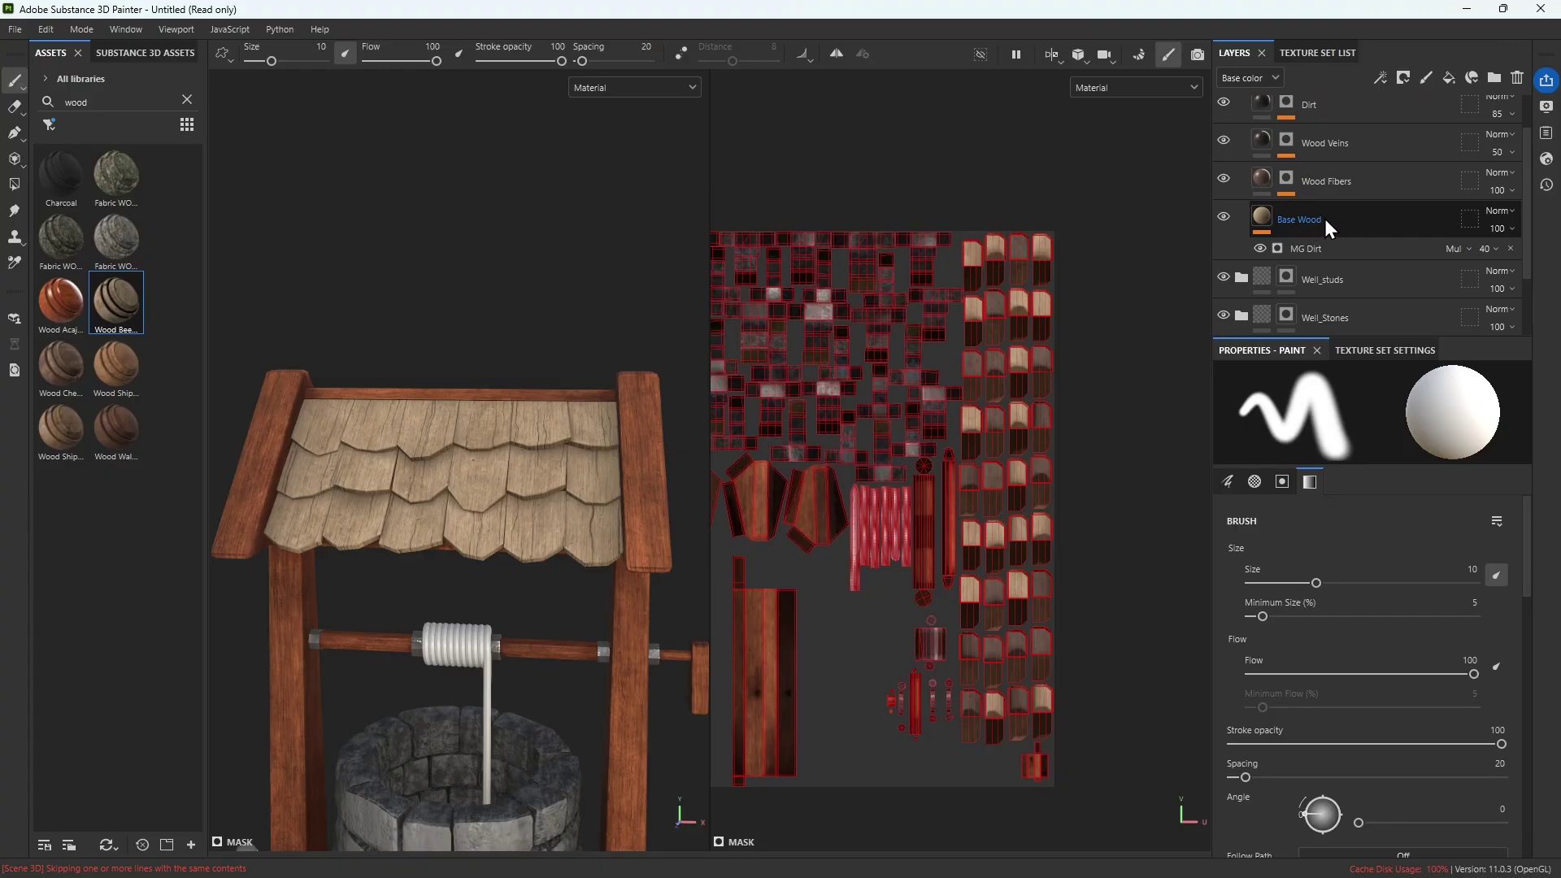
left_click(1358, 222)
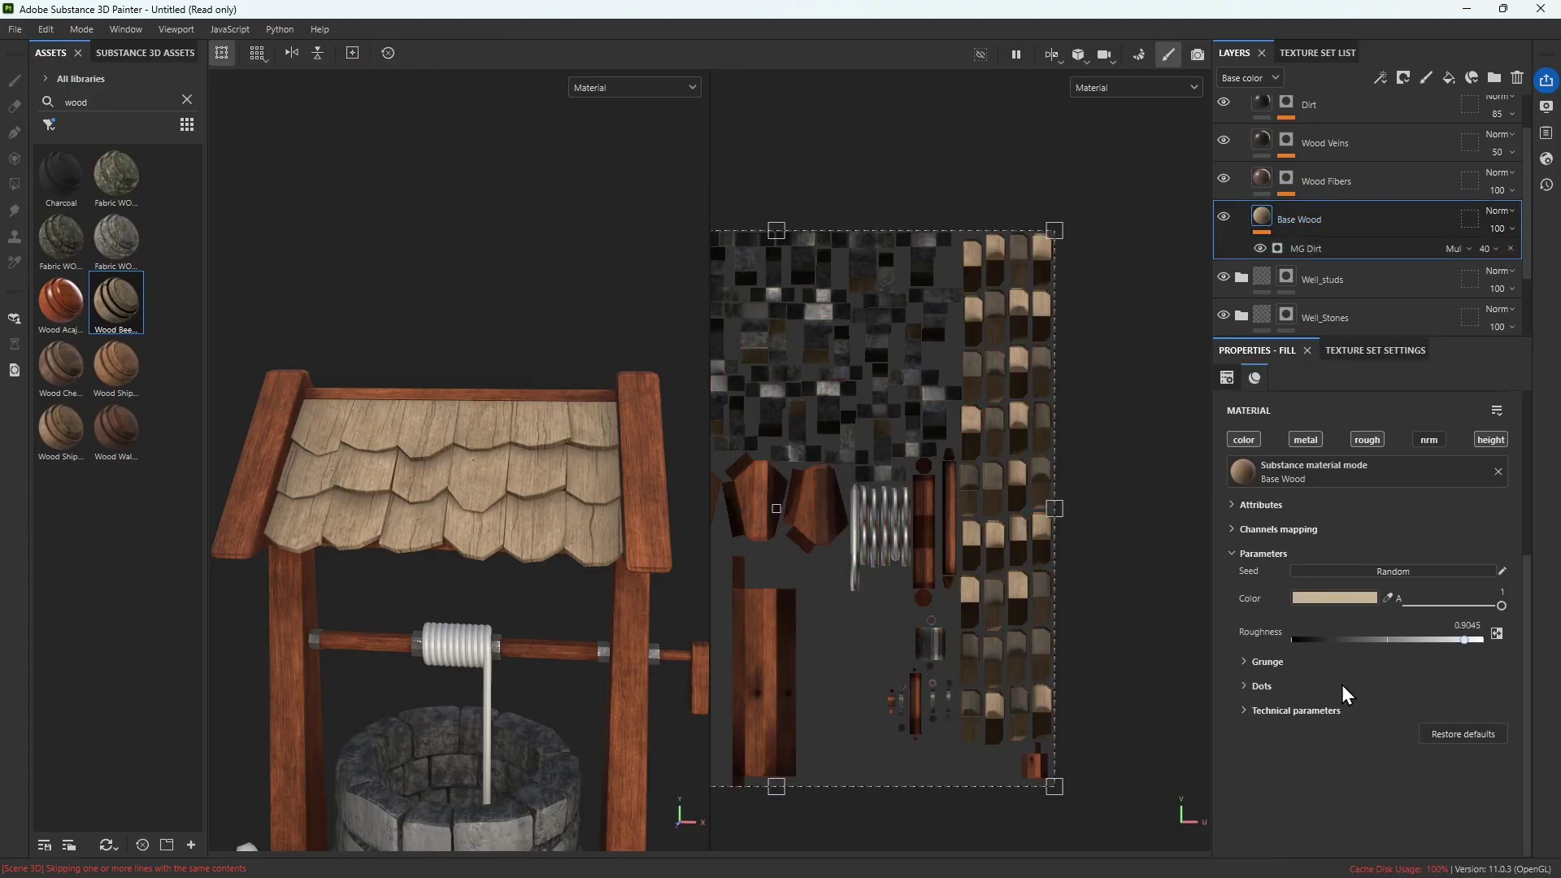
left_click(1353, 599)
left_click_drag(1129, 340, 1127, 404)
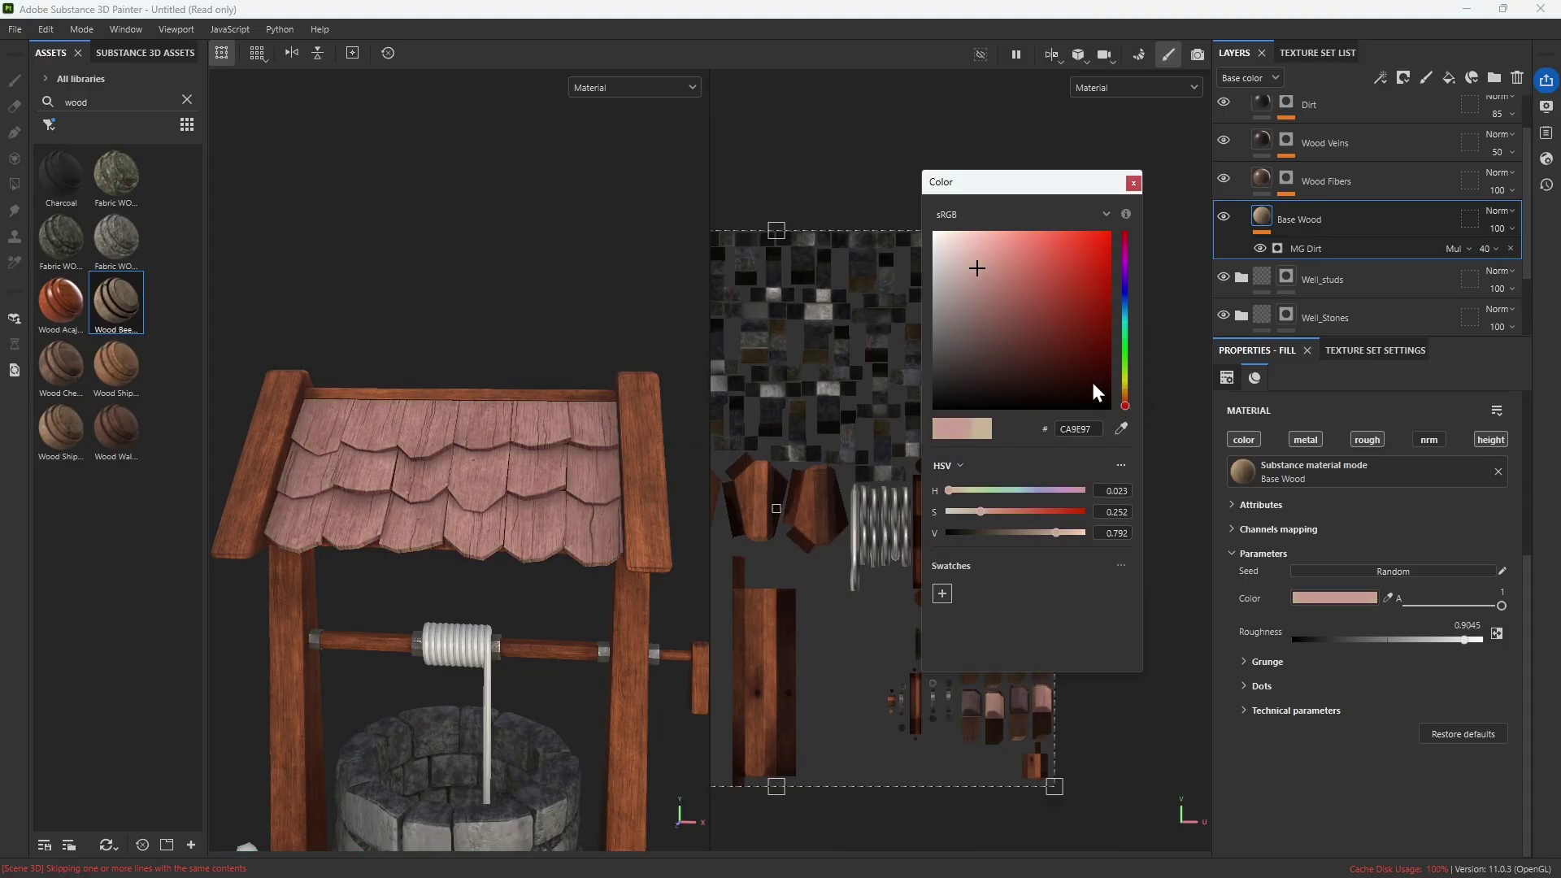
left_click_drag(1036, 341, 1086, 285)
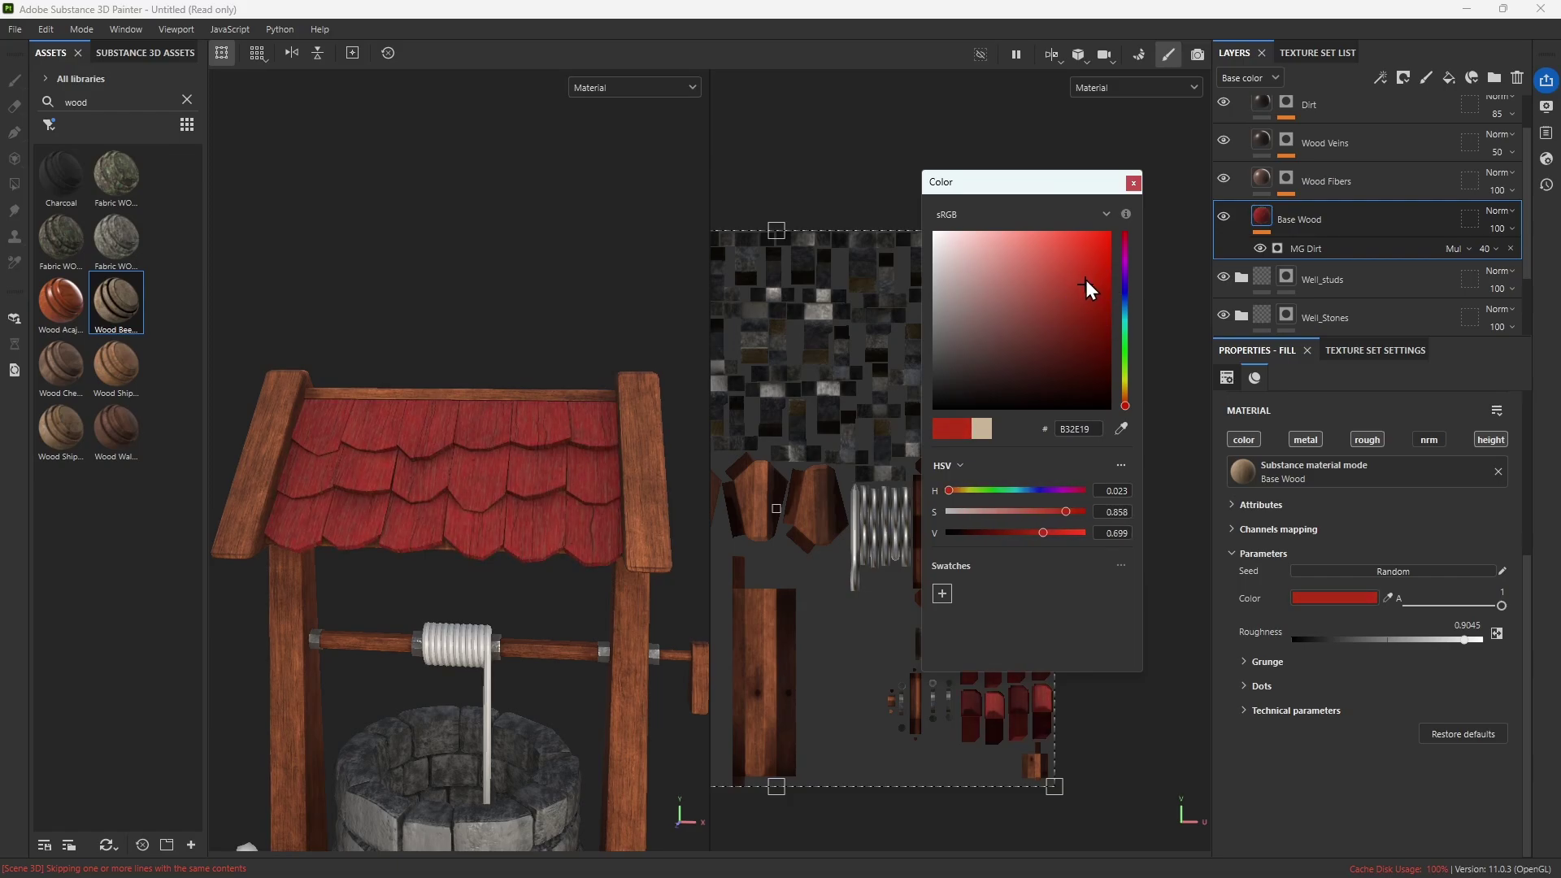
left_click(1133, 182)
Set the base color of the Wood Fibers layer to bright red DC3B2C
scroll(530, 527, "up", 5)
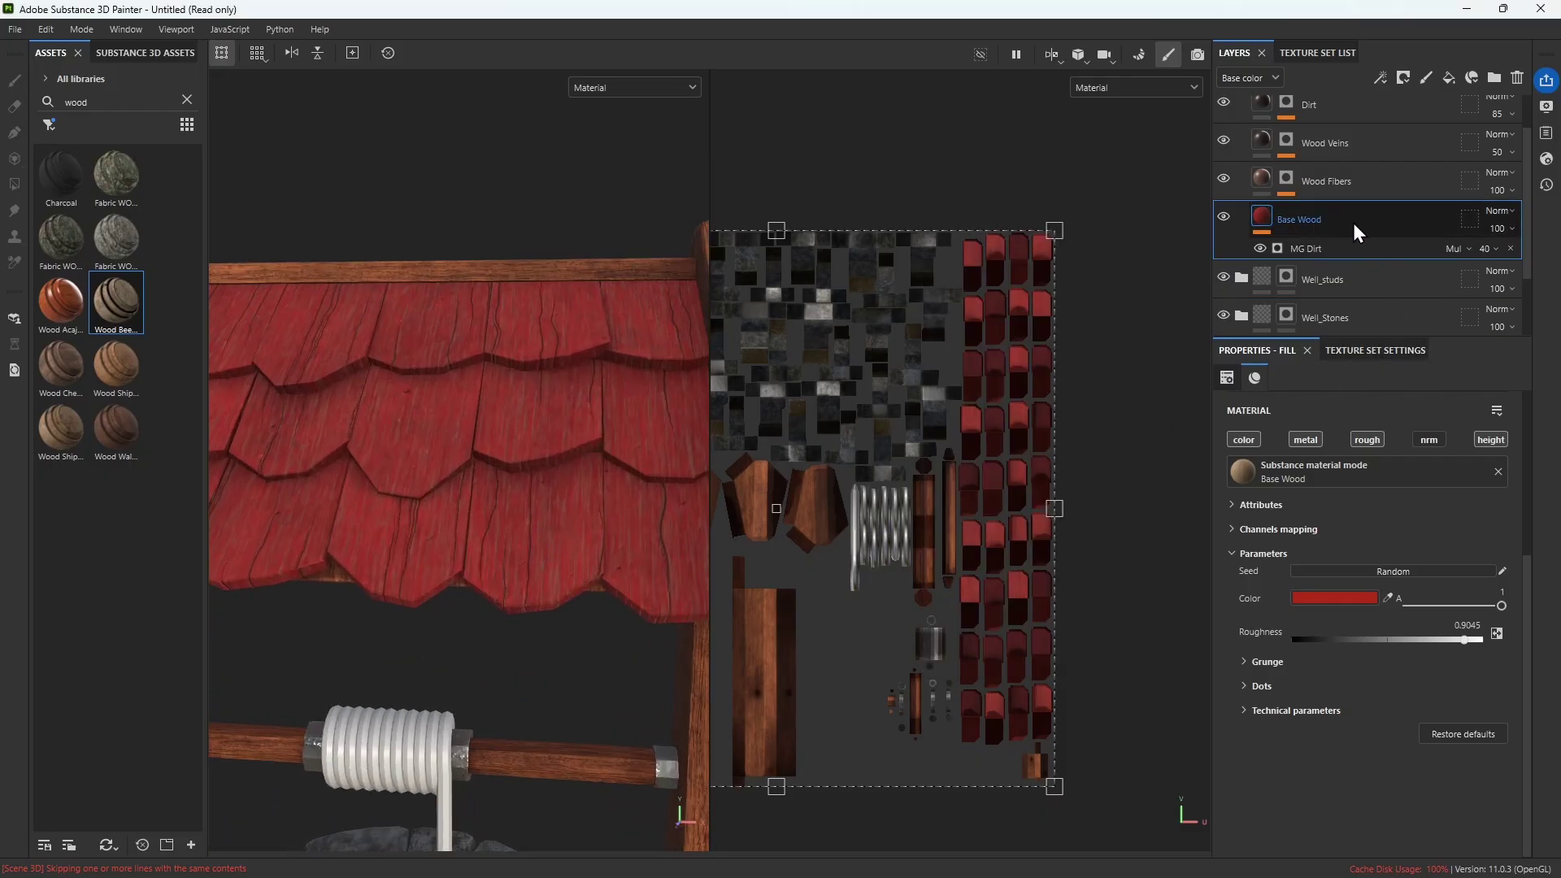
scroll(1353, 223, "up", 1)
left_click(1338, 228)
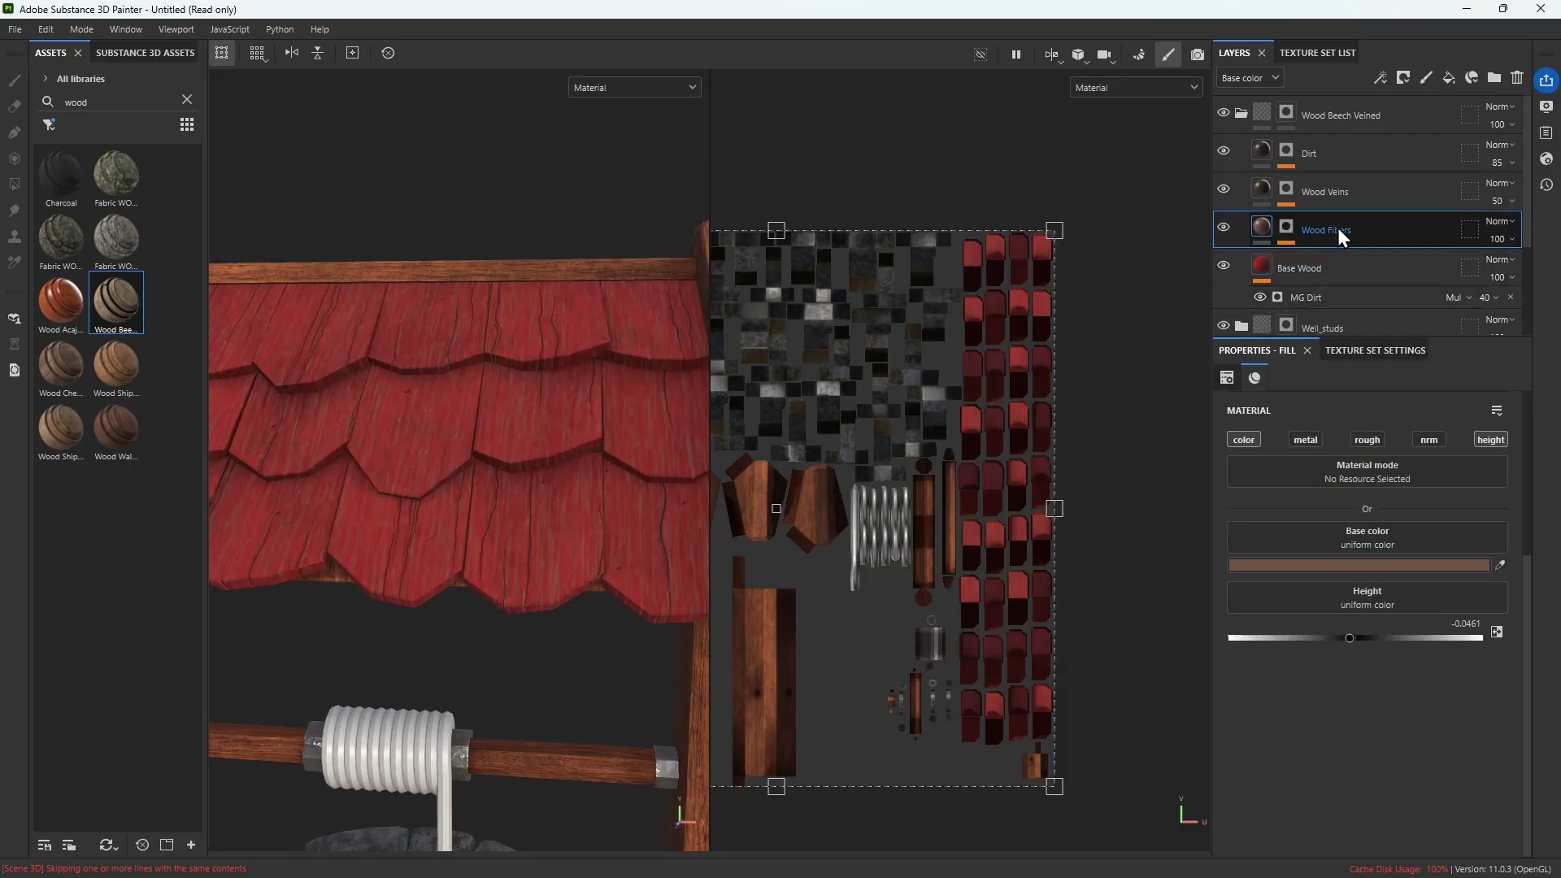
left_click(1364, 566)
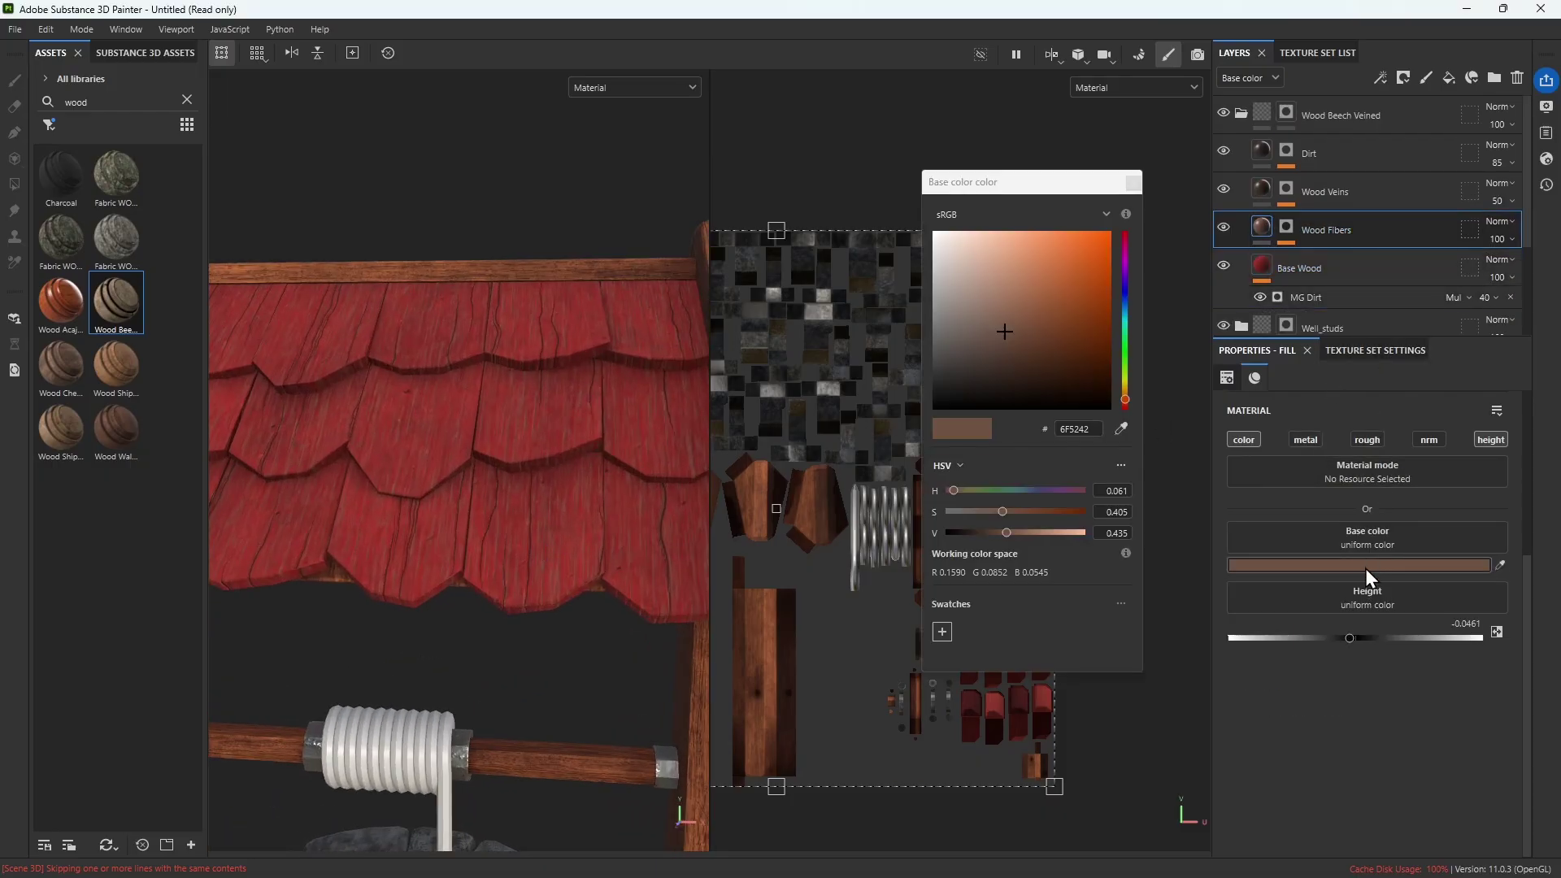
left_click(1126, 406)
left_click(1027, 294)
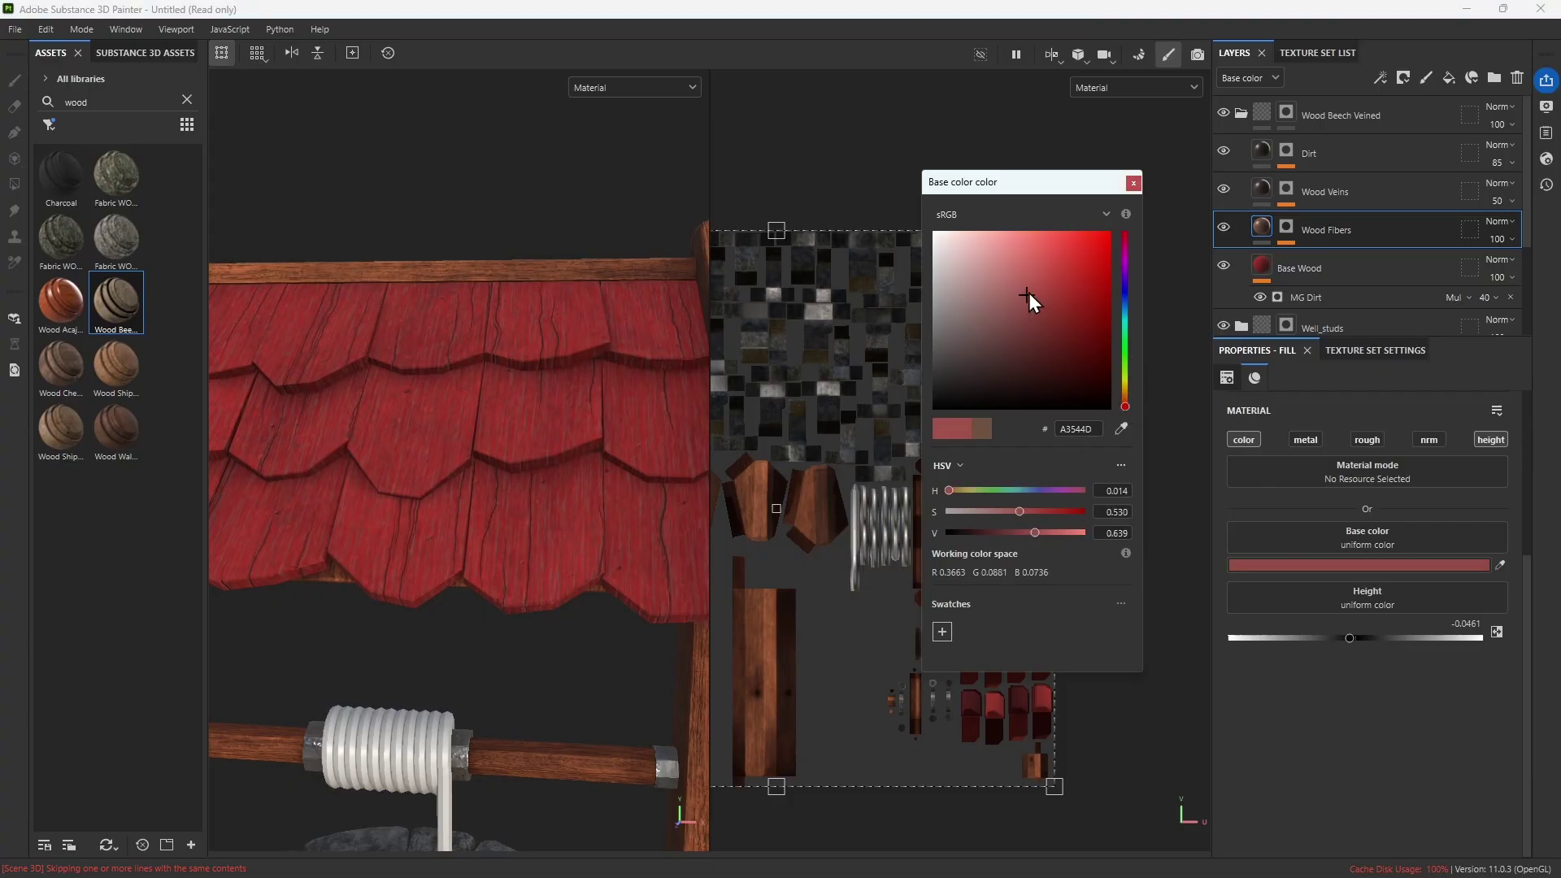
mouse_move(1028, 292)
left_mouse_down()
mouse_move(1072, 276)
mouse_move(1075, 257)
left_mouse_up()
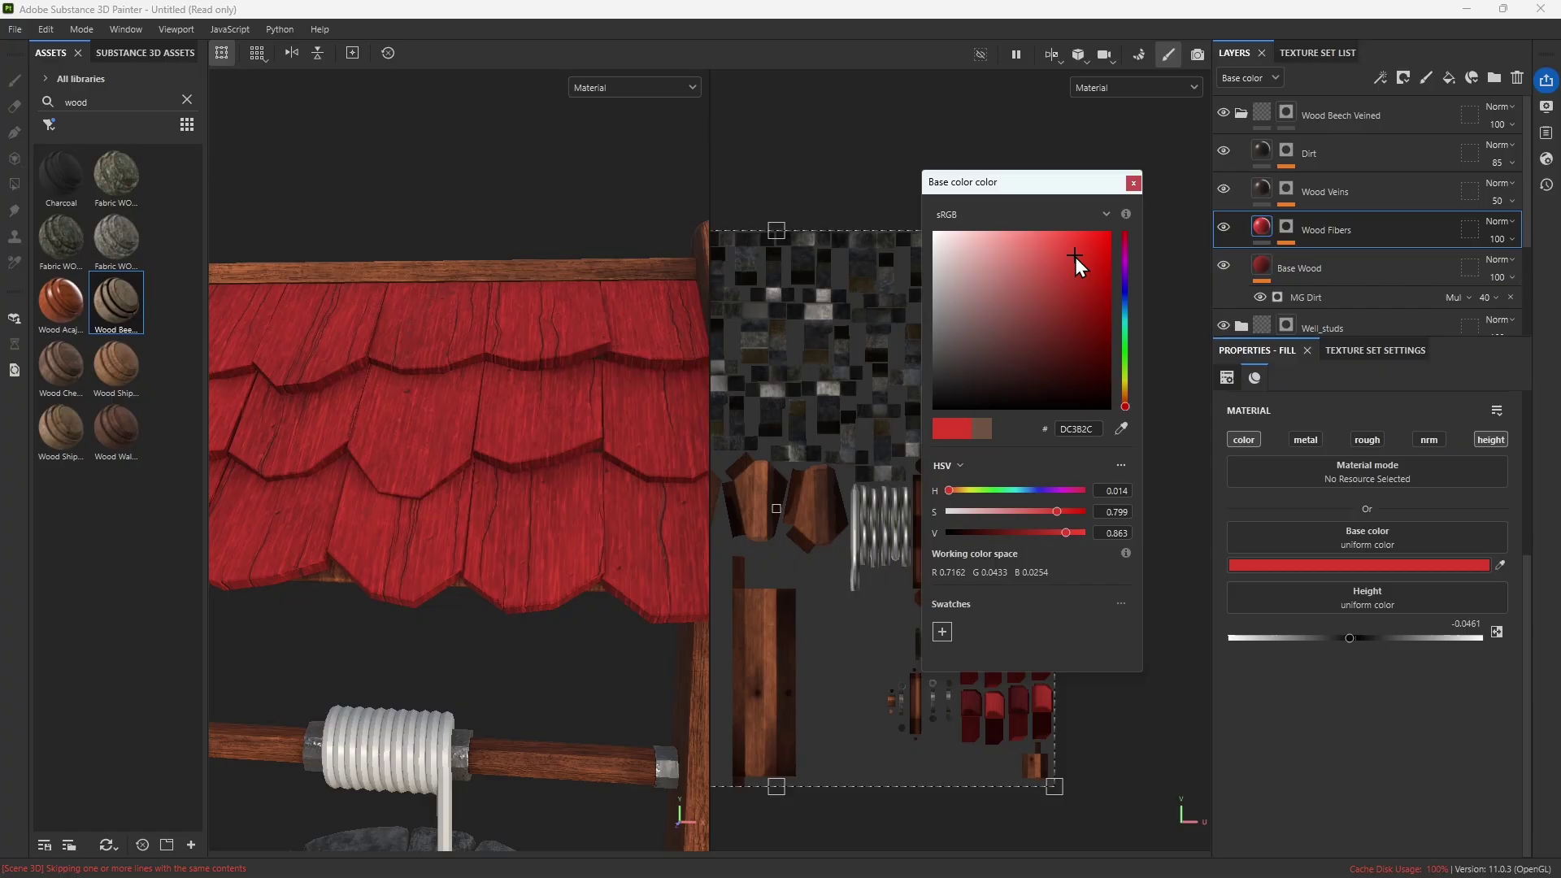
left_click(1134, 182)
Set the base color of the Wood Veins layer to red D62222
left_click(1301, 189)
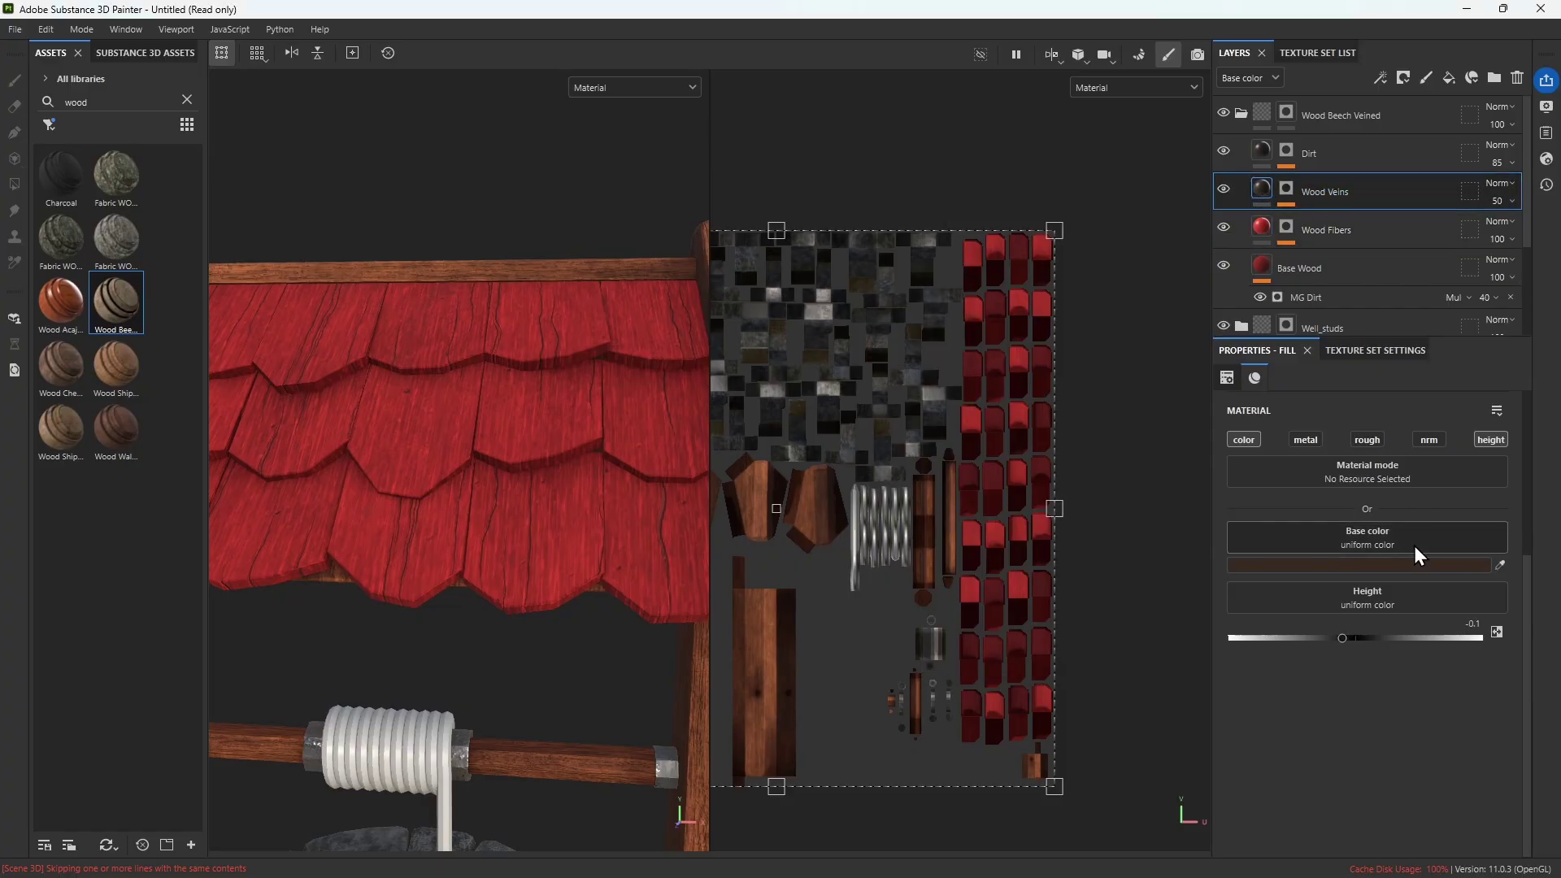
left_click(1381, 566)
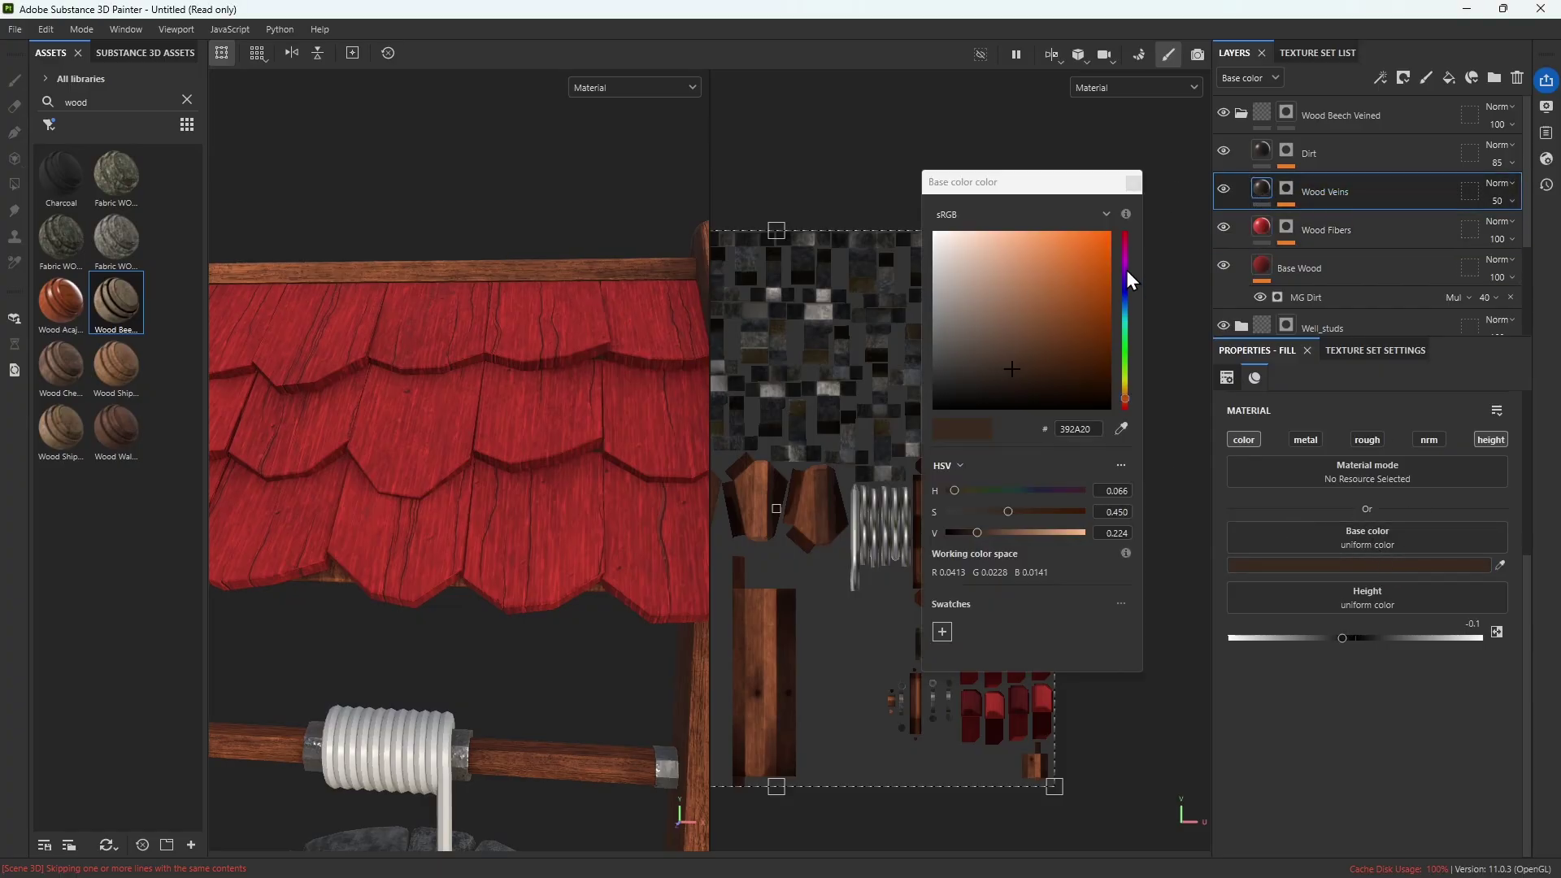
left_click_drag(1128, 271, 1141, 440)
left_click_drag(1057, 249, 1136, 346)
left_click_drag(1136, 286, 1082, 261)
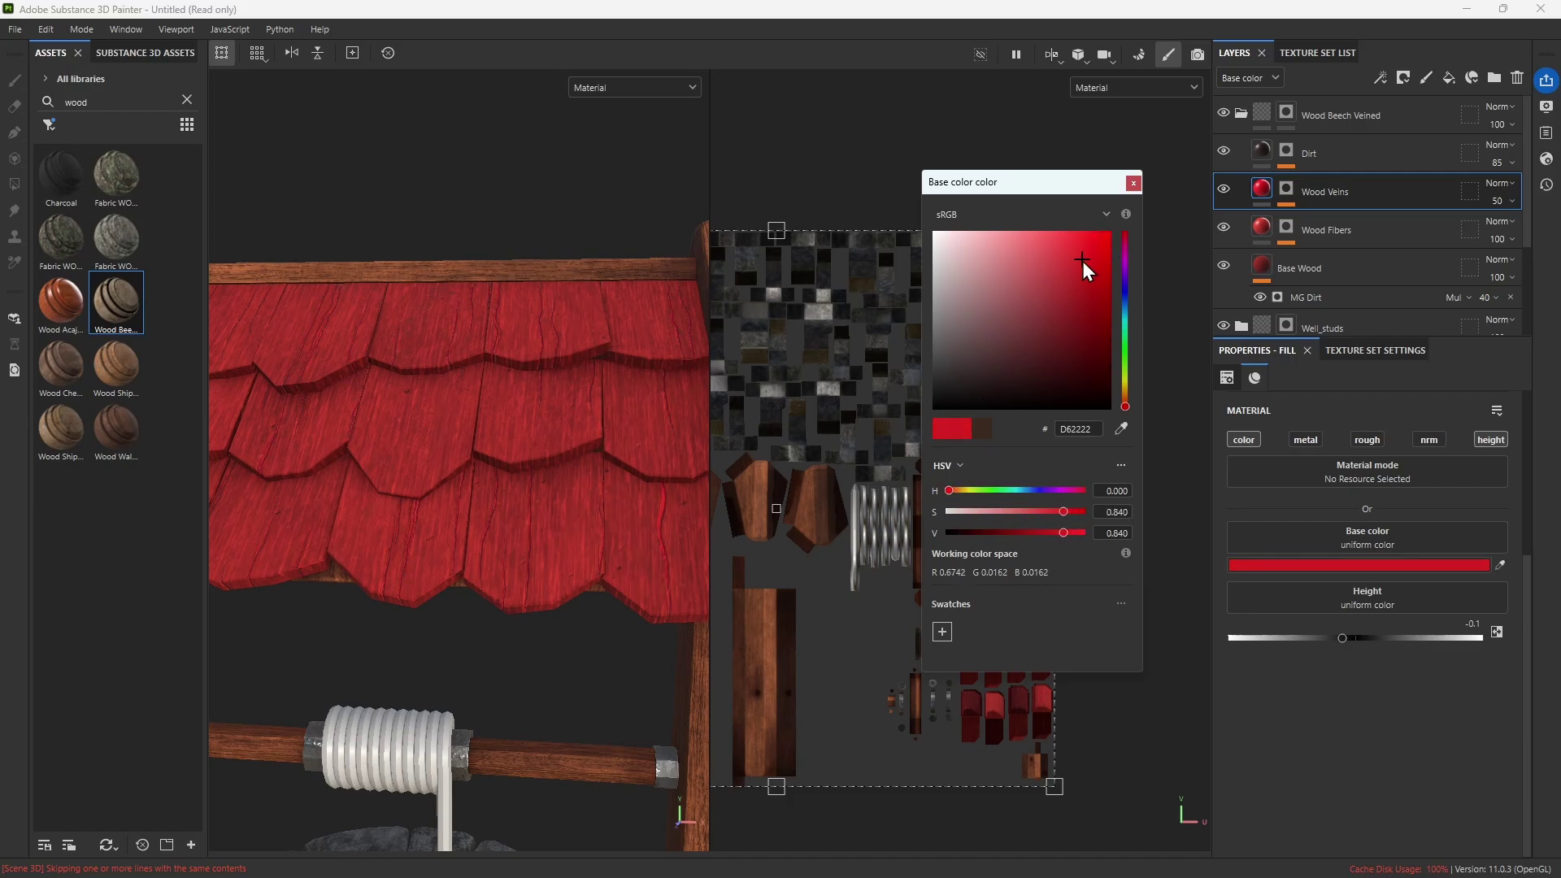
left_click(1130, 184)
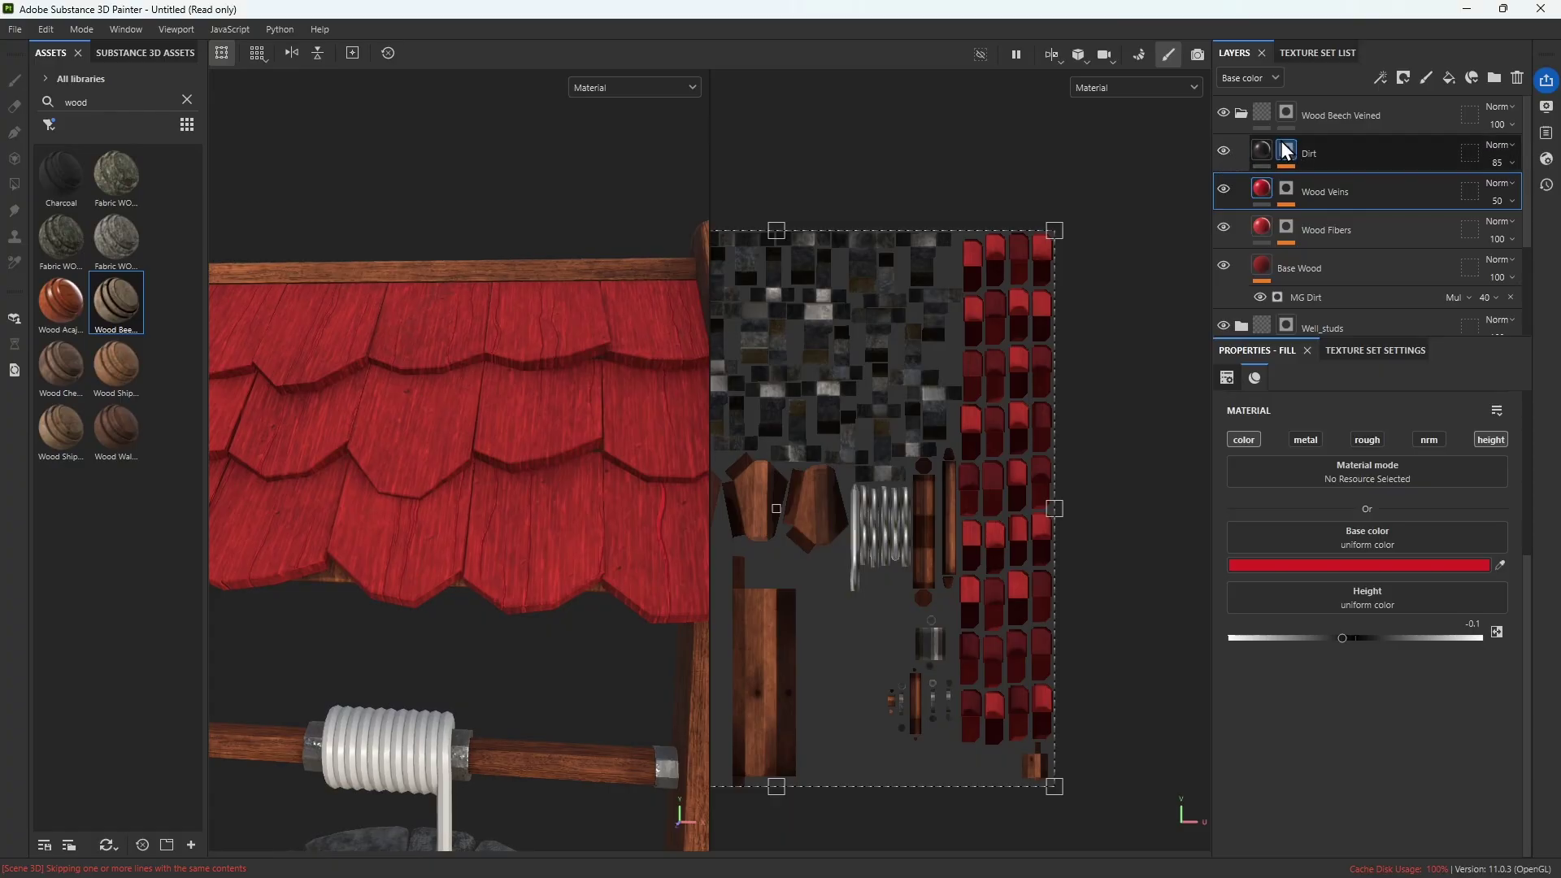
Collapse the Wood Beech Veined folder and rename it as Well_shingles
scroll(389, 474, "down", 2)
scroll(386, 481, "down", 4)
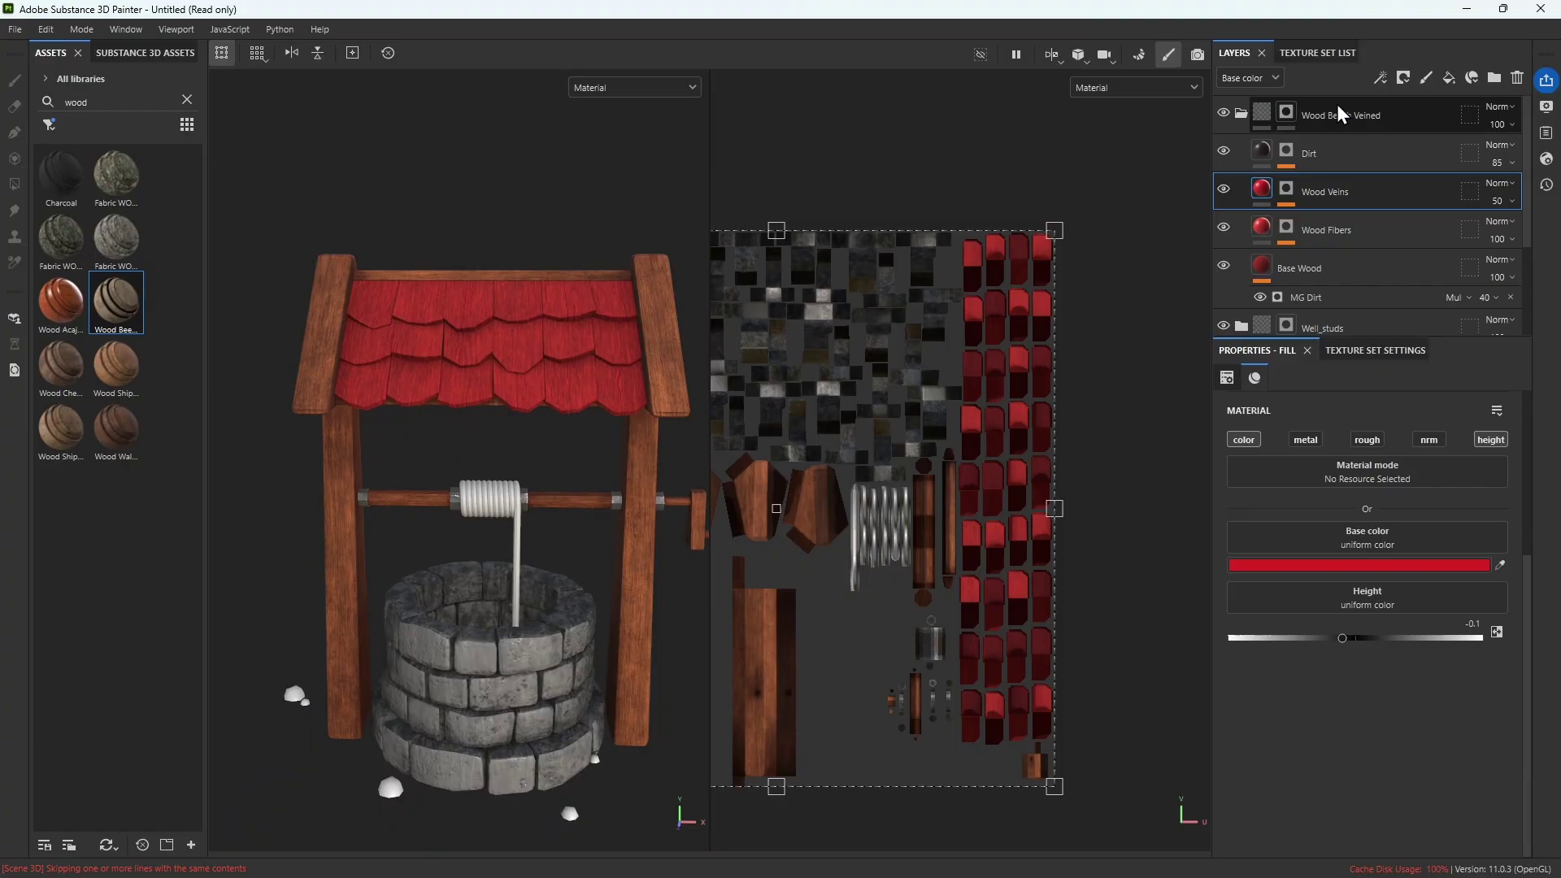
left_click(1242, 113)
double_click(1347, 117)
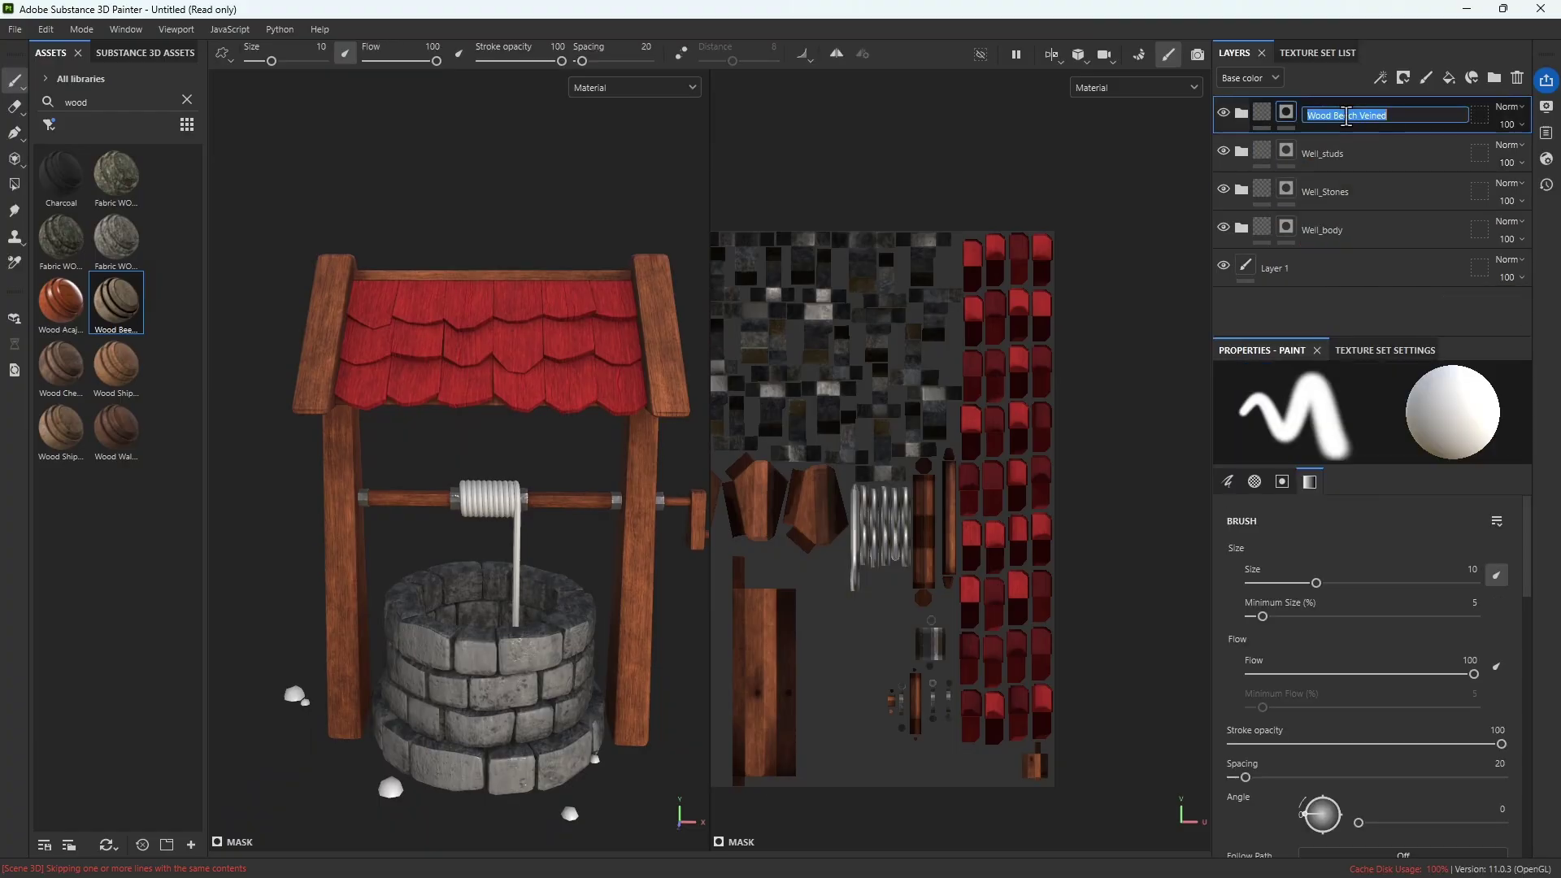
type("Well_shingles")
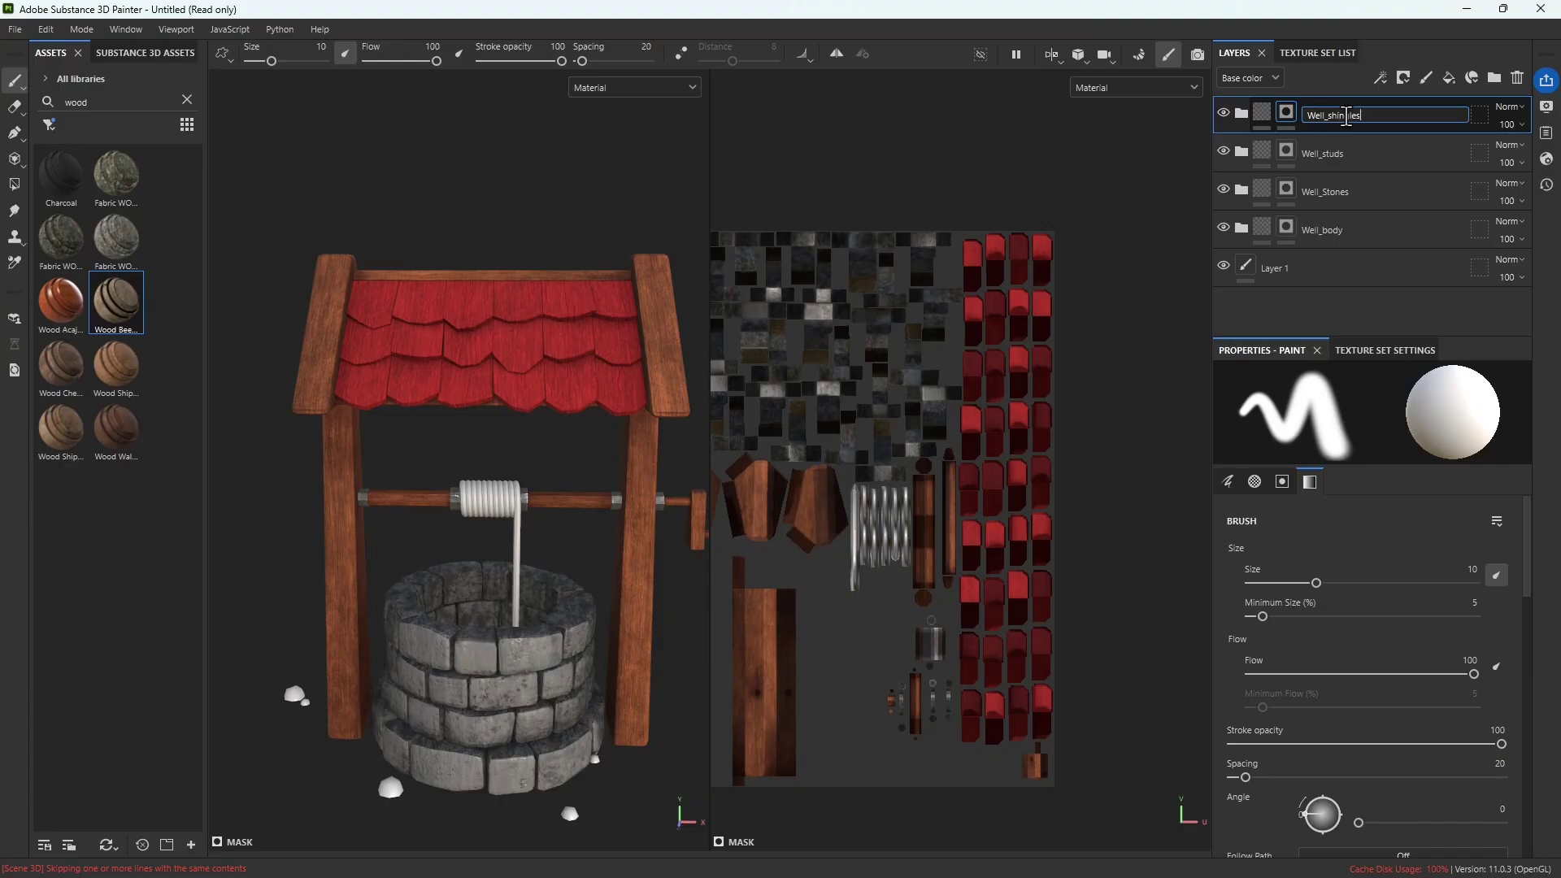
key("Return")
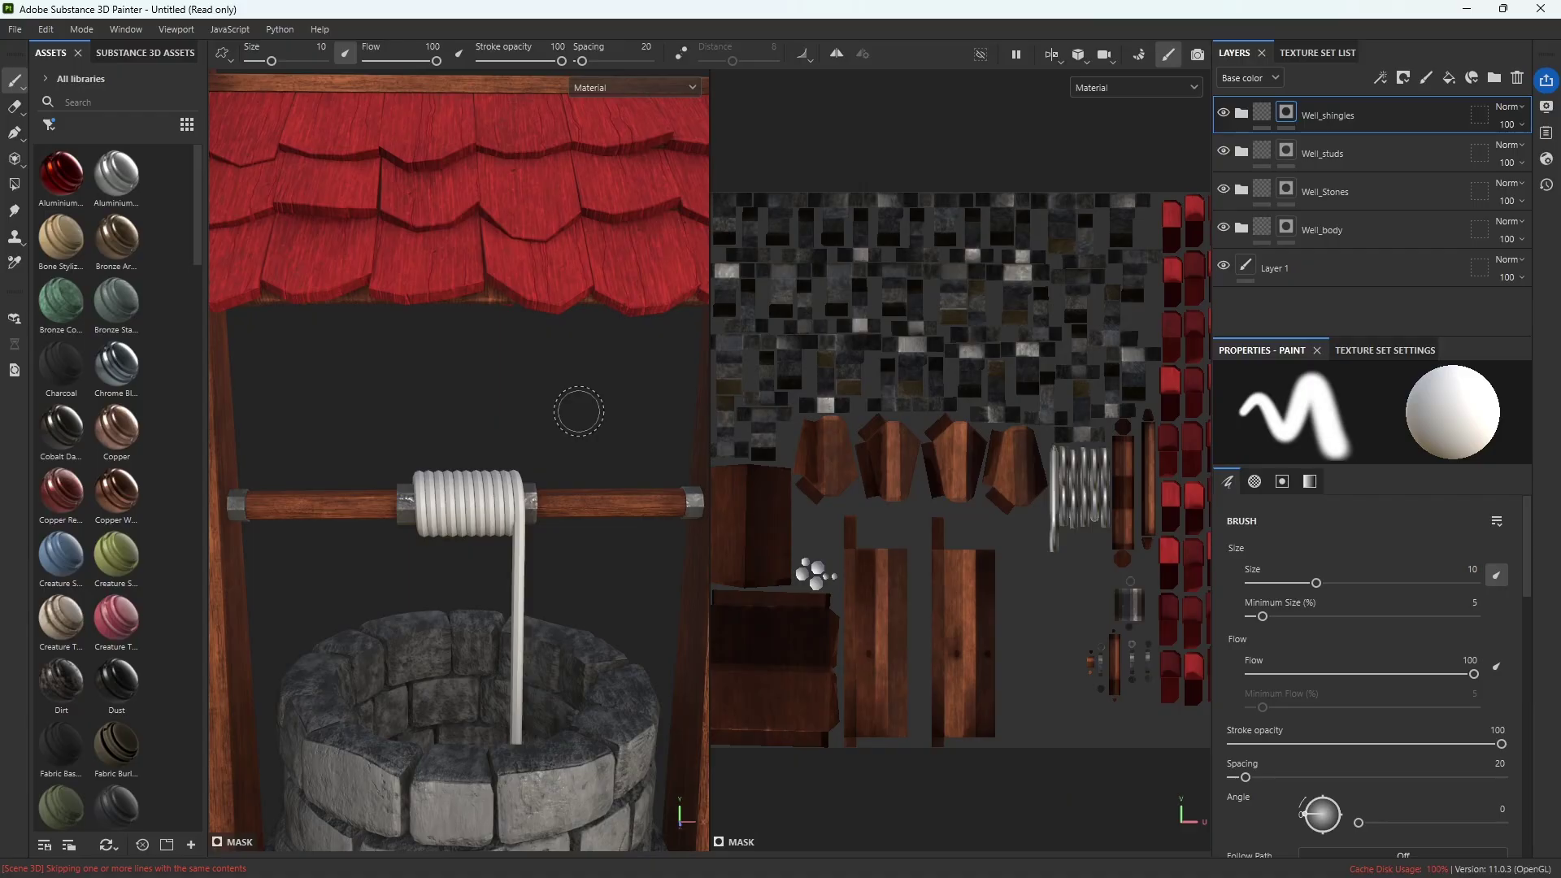
Search the asset library for "fabric" and preview the fabric smart materials to find one that suits the rope
scroll(487, 547, "up", 2)
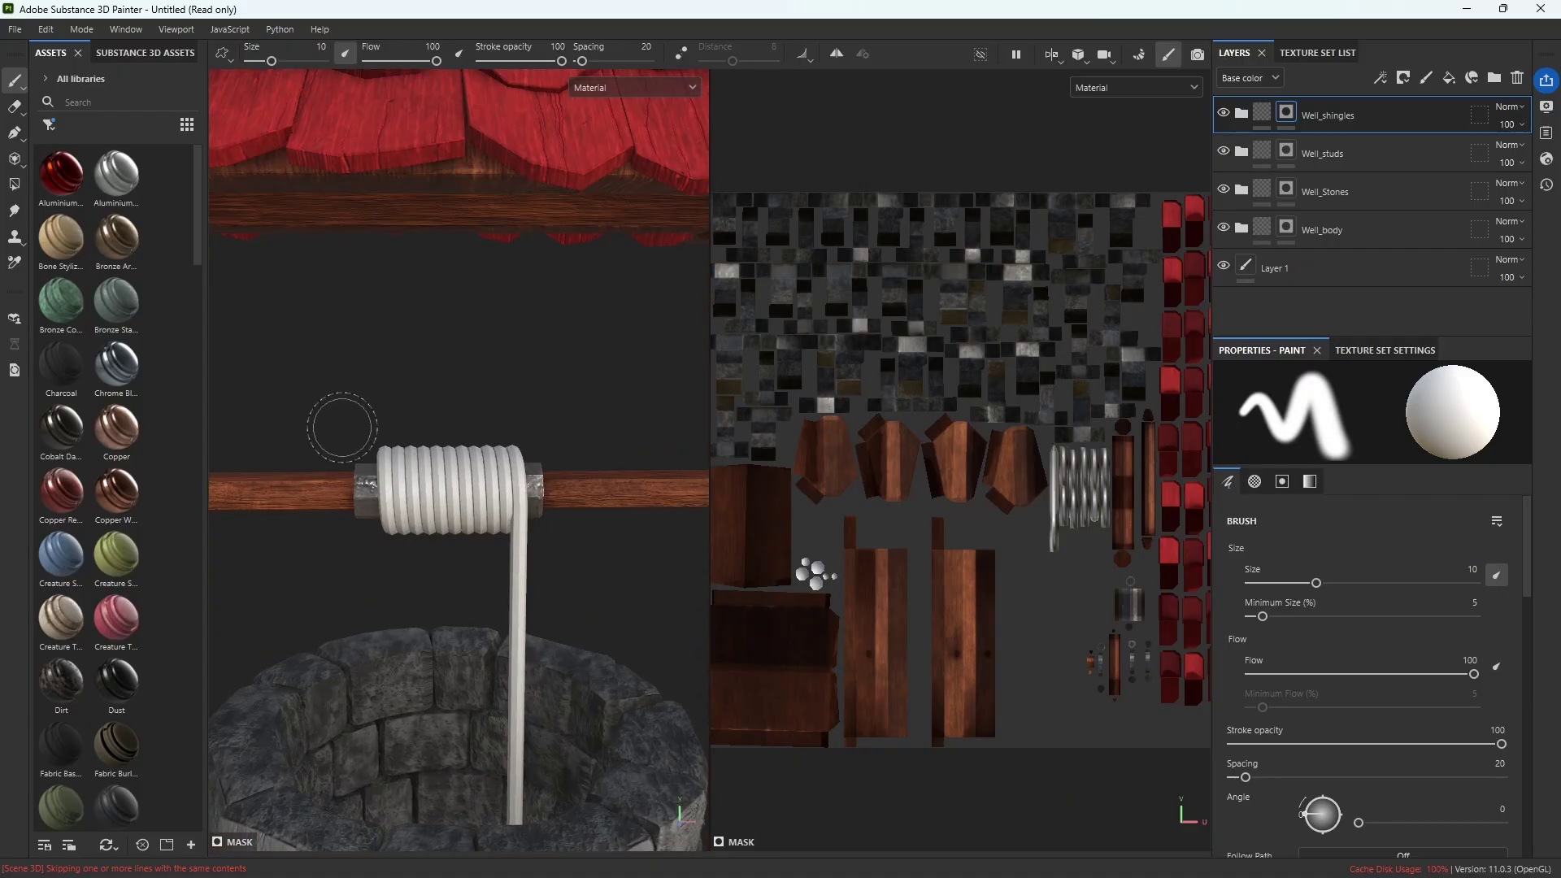
left_click(93, 103)
type("fabric")
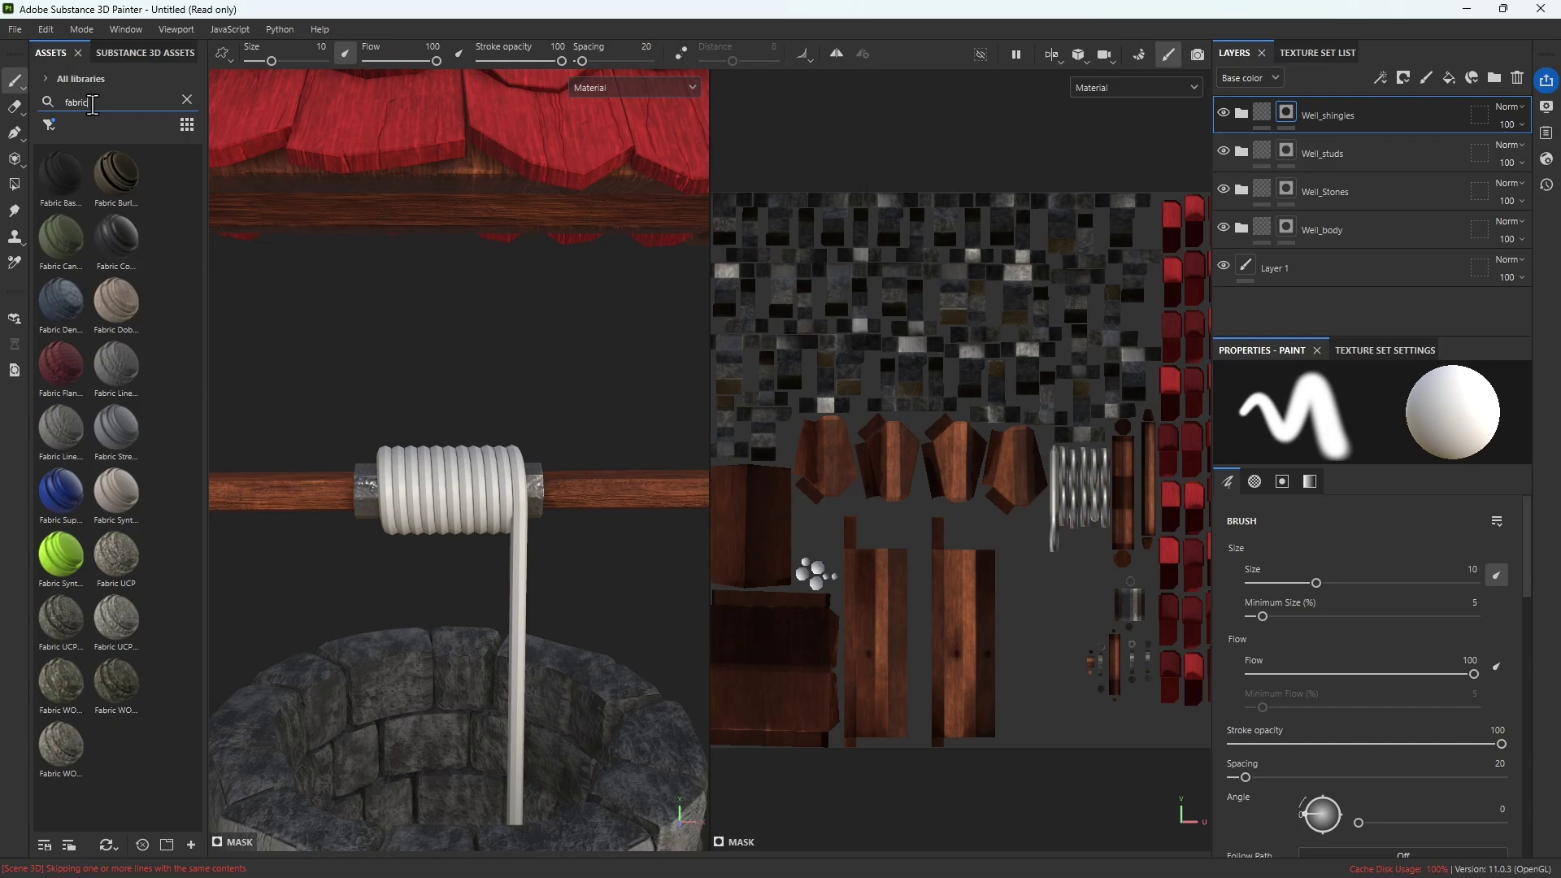
left_click(65, 686)
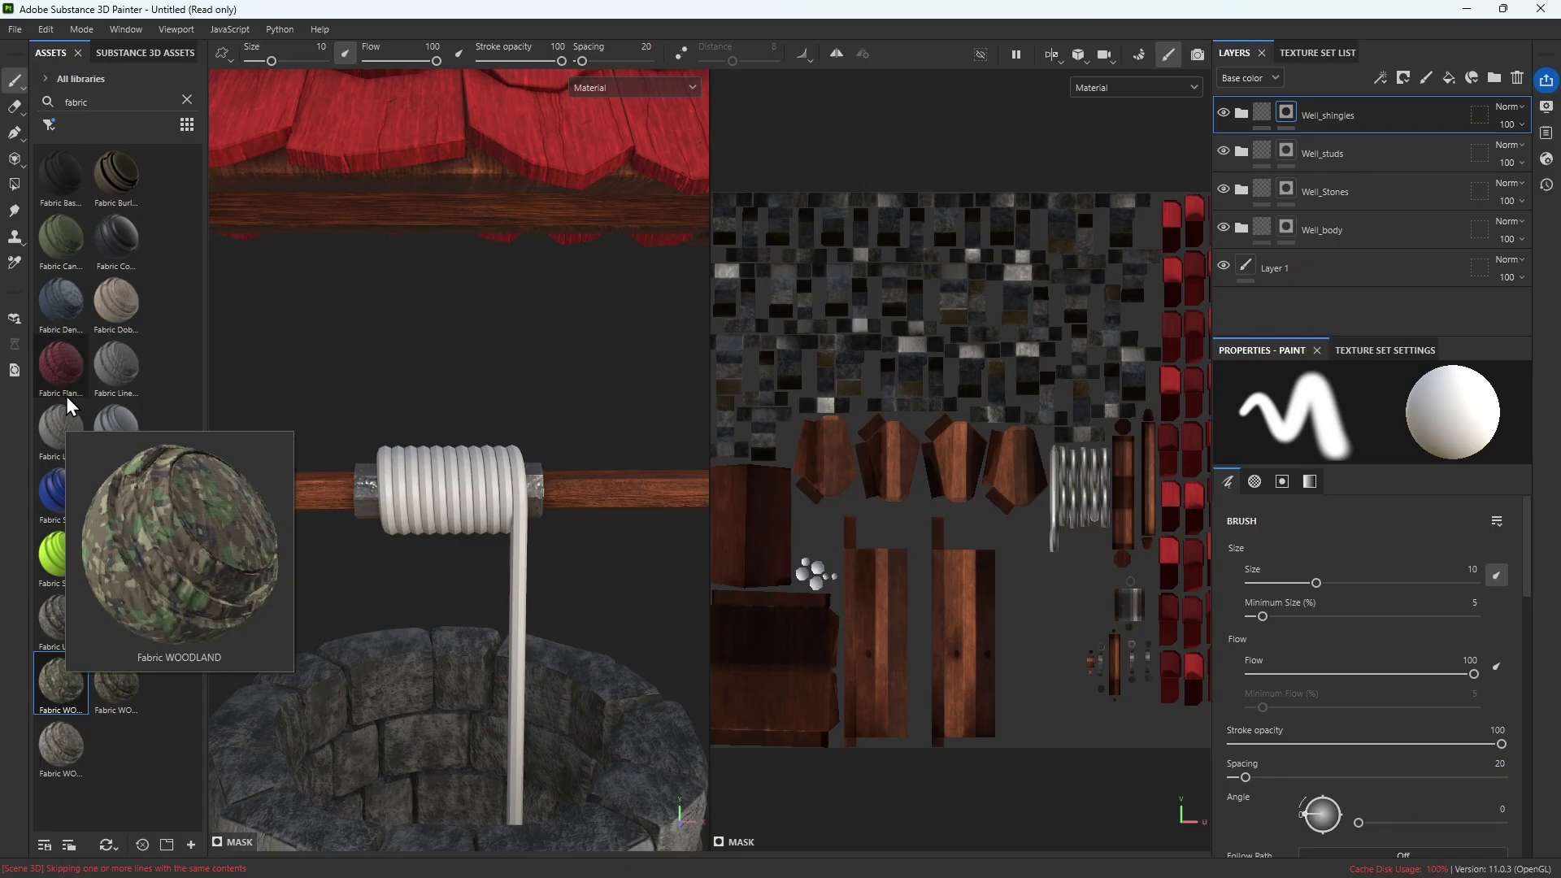
mouse_move(63, 361)
mouse_move(61, 302)
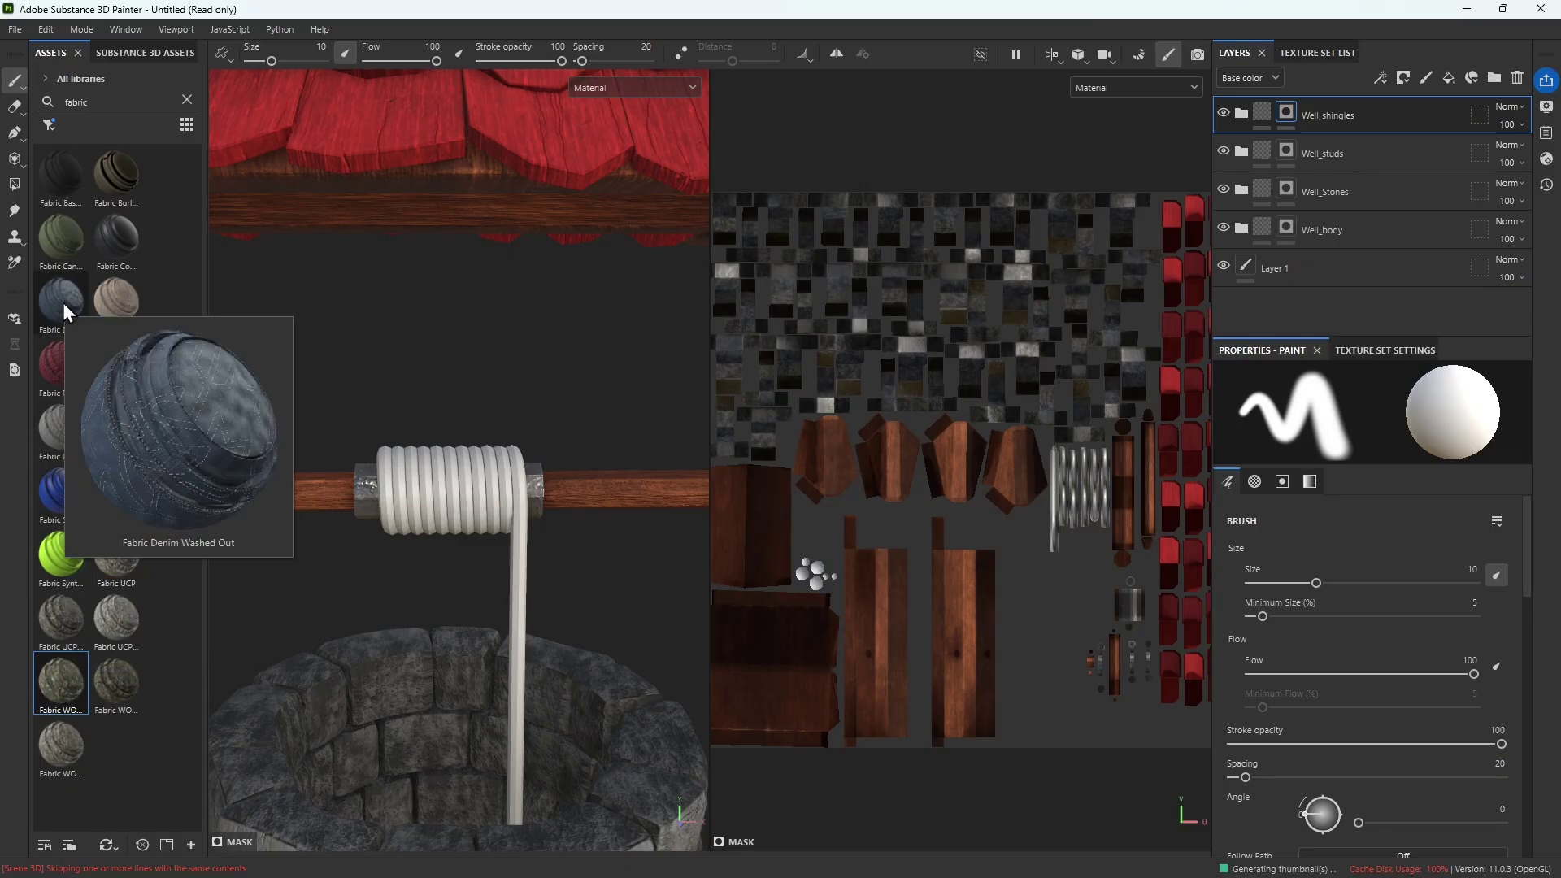
mouse_move(116, 300)
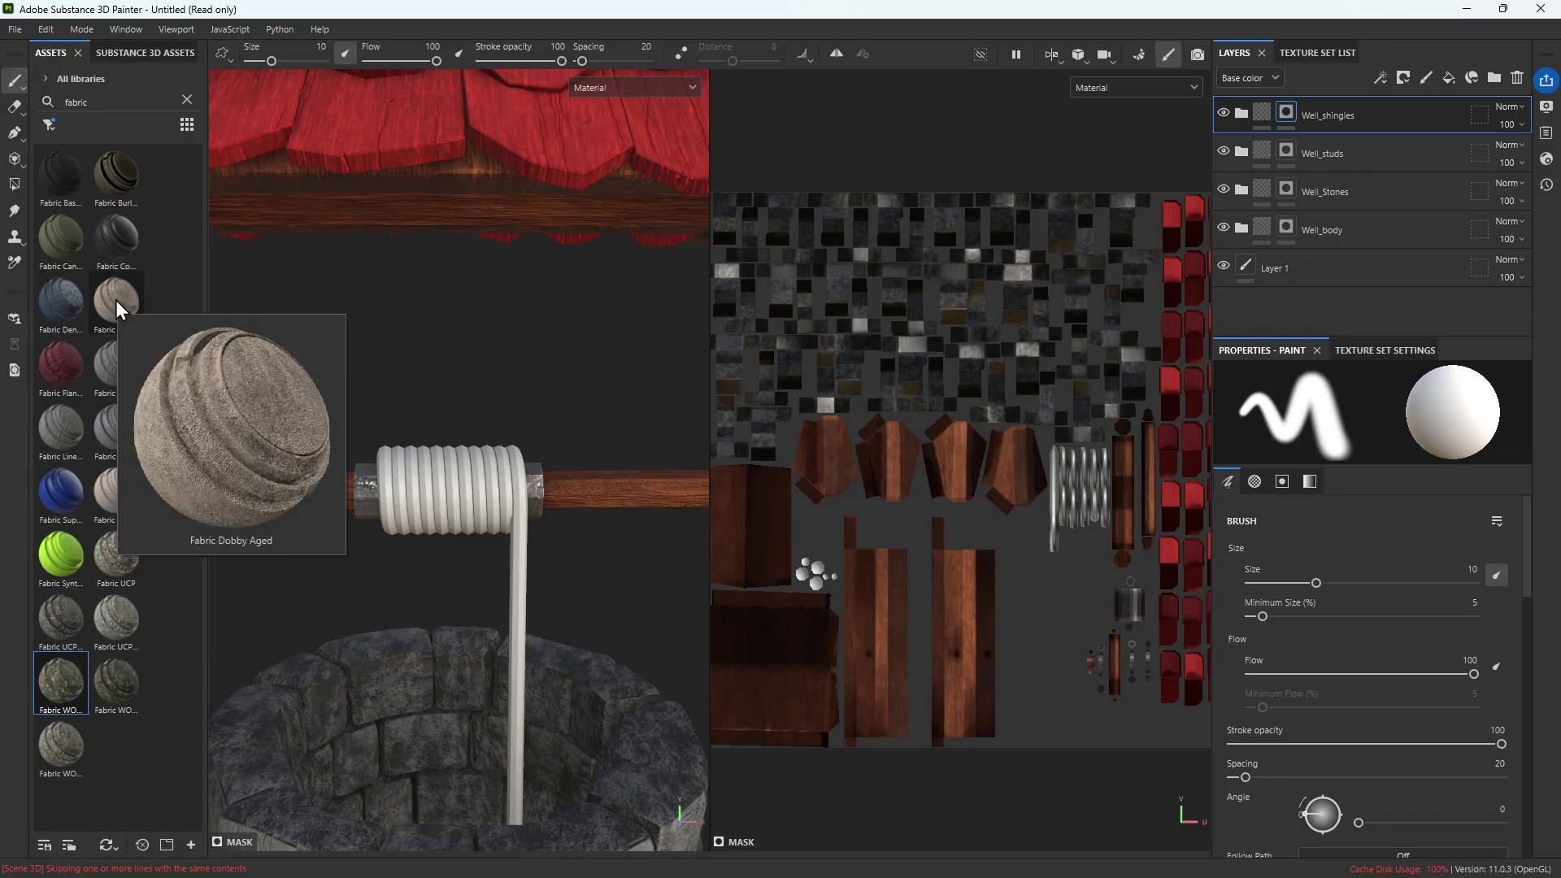
mouse_move(46, 544)
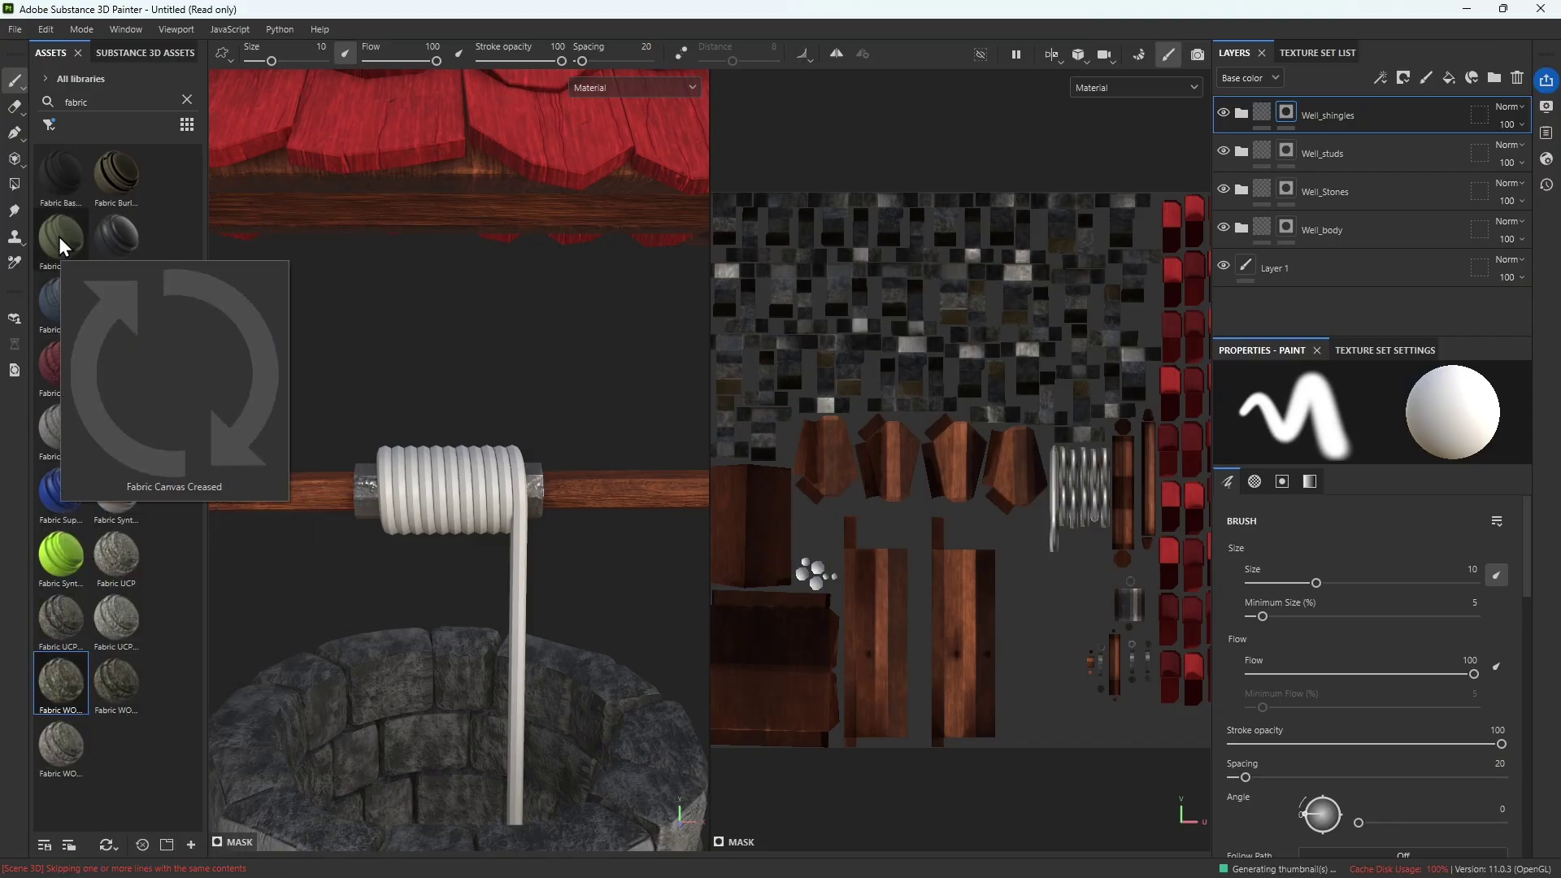
mouse_move(109, 246)
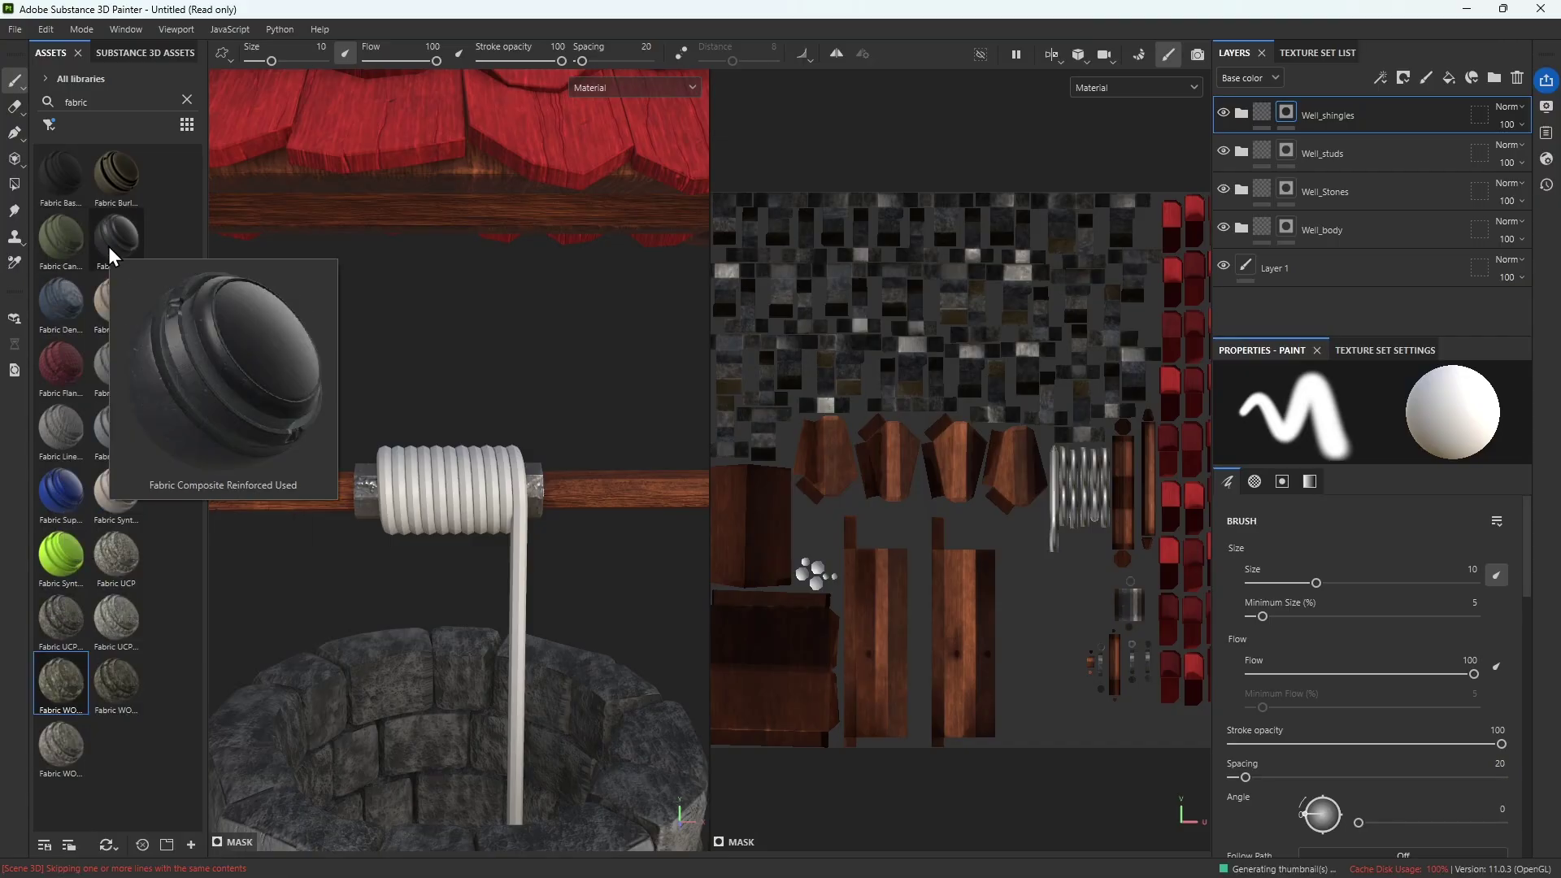
mouse_move(100, 378)
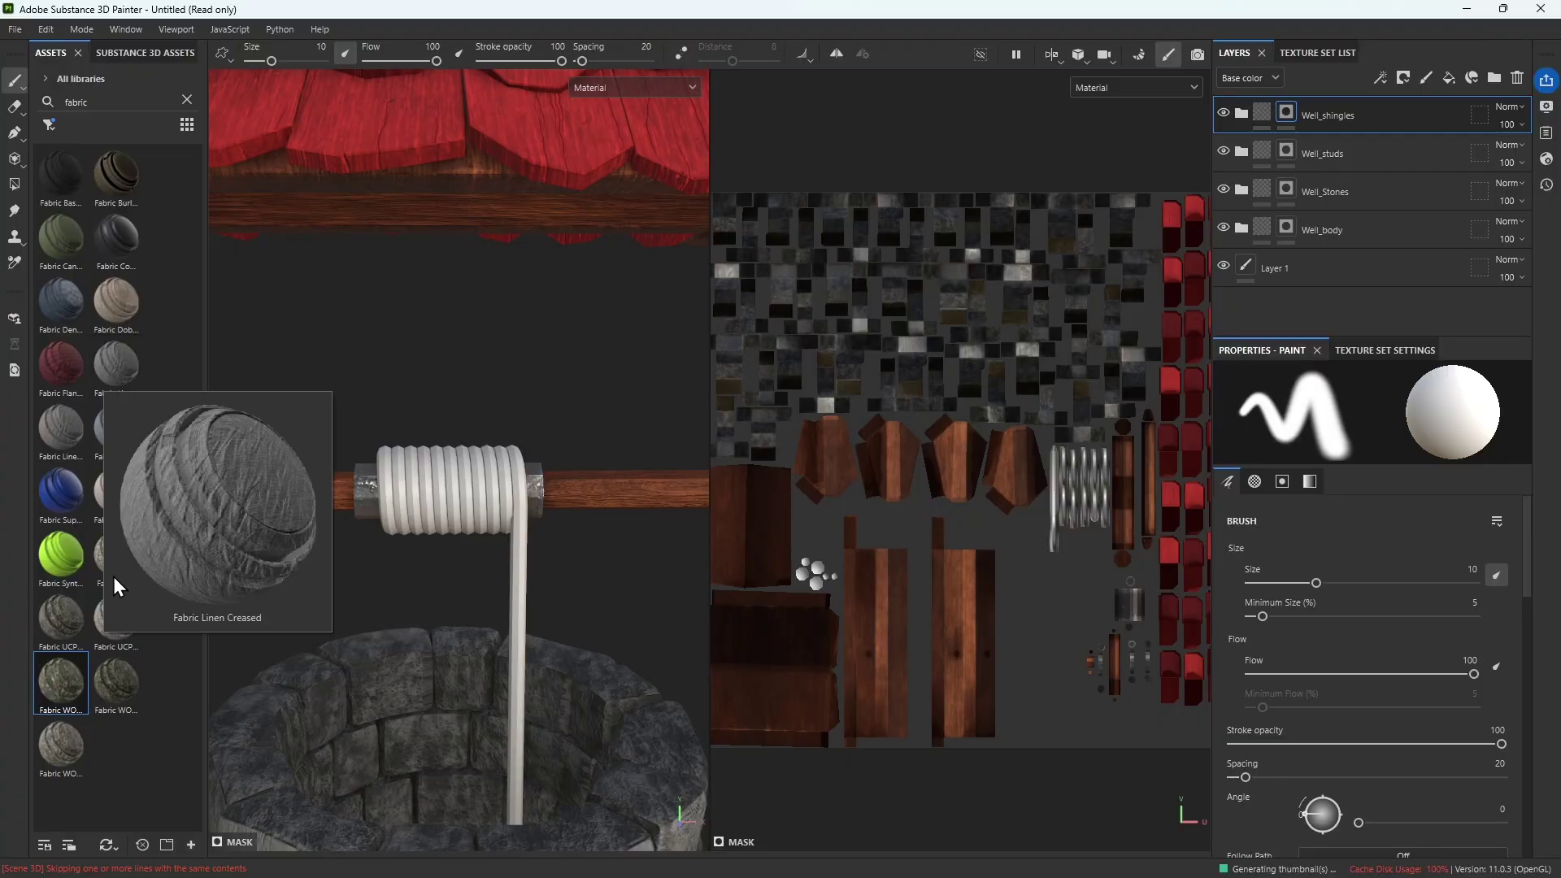
mouse_move(120, 486)
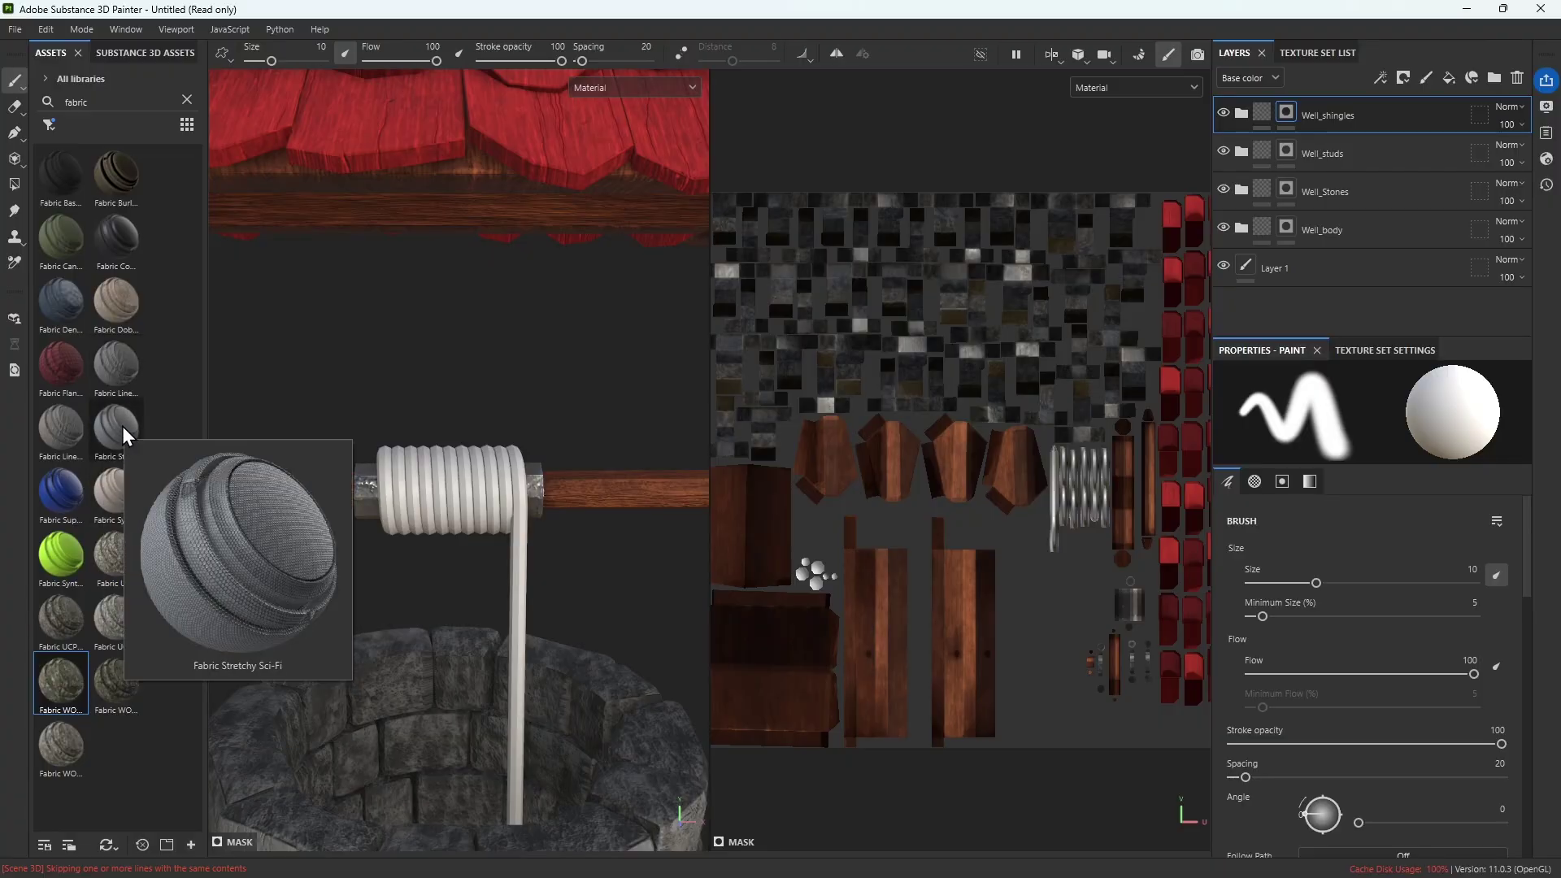
mouse_move(101, 407)
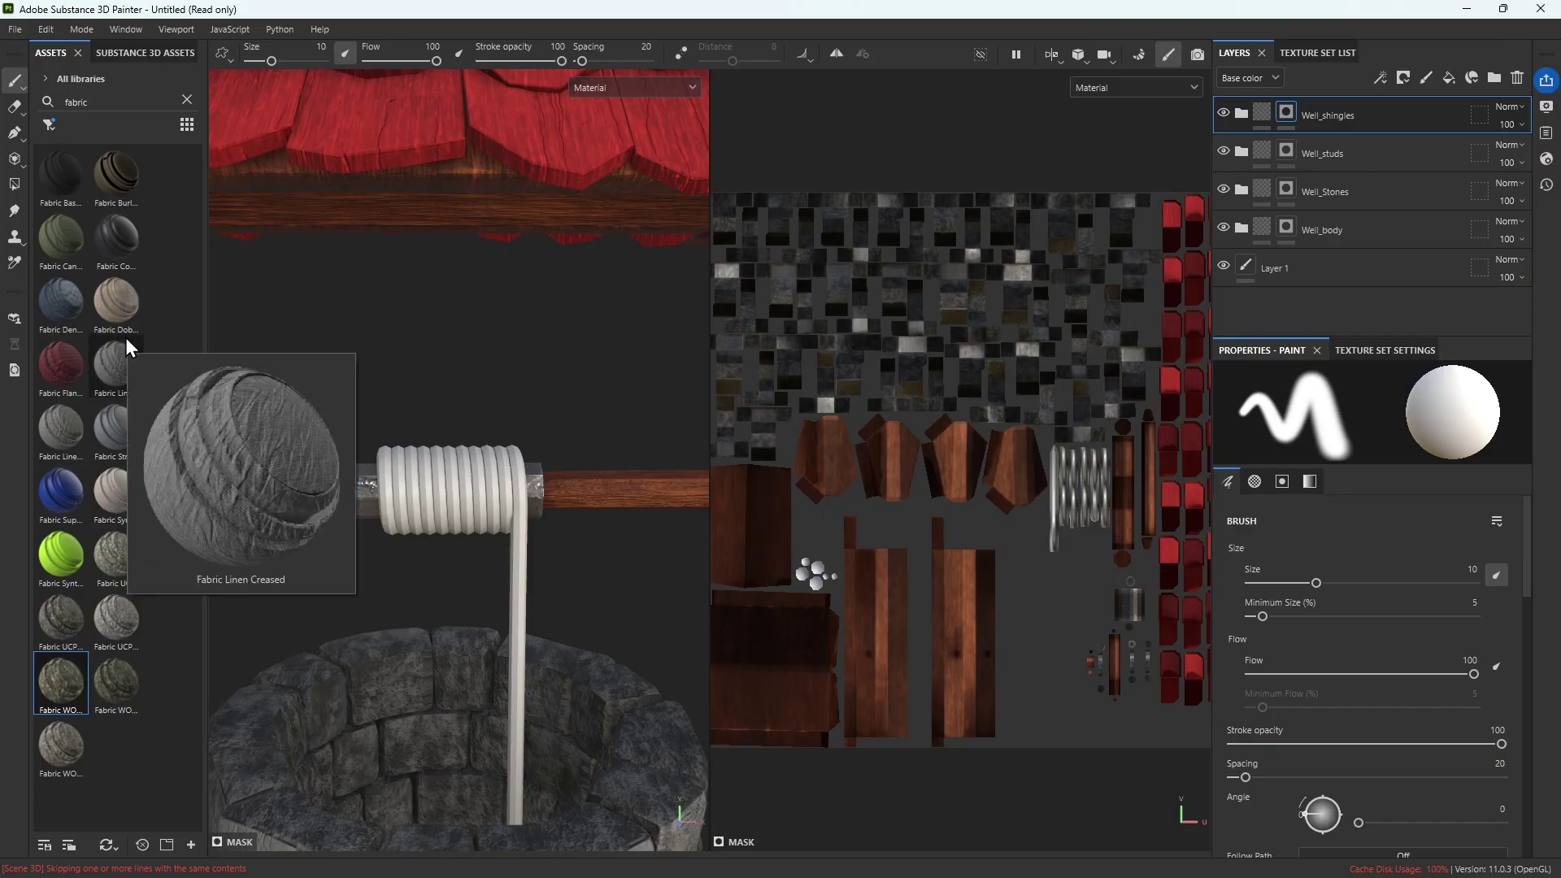
Try the Fabric Dobby Aged smart material on the well, inspect its weave around the rope, and undo it
left_click_drag(119, 315, 469, 485)
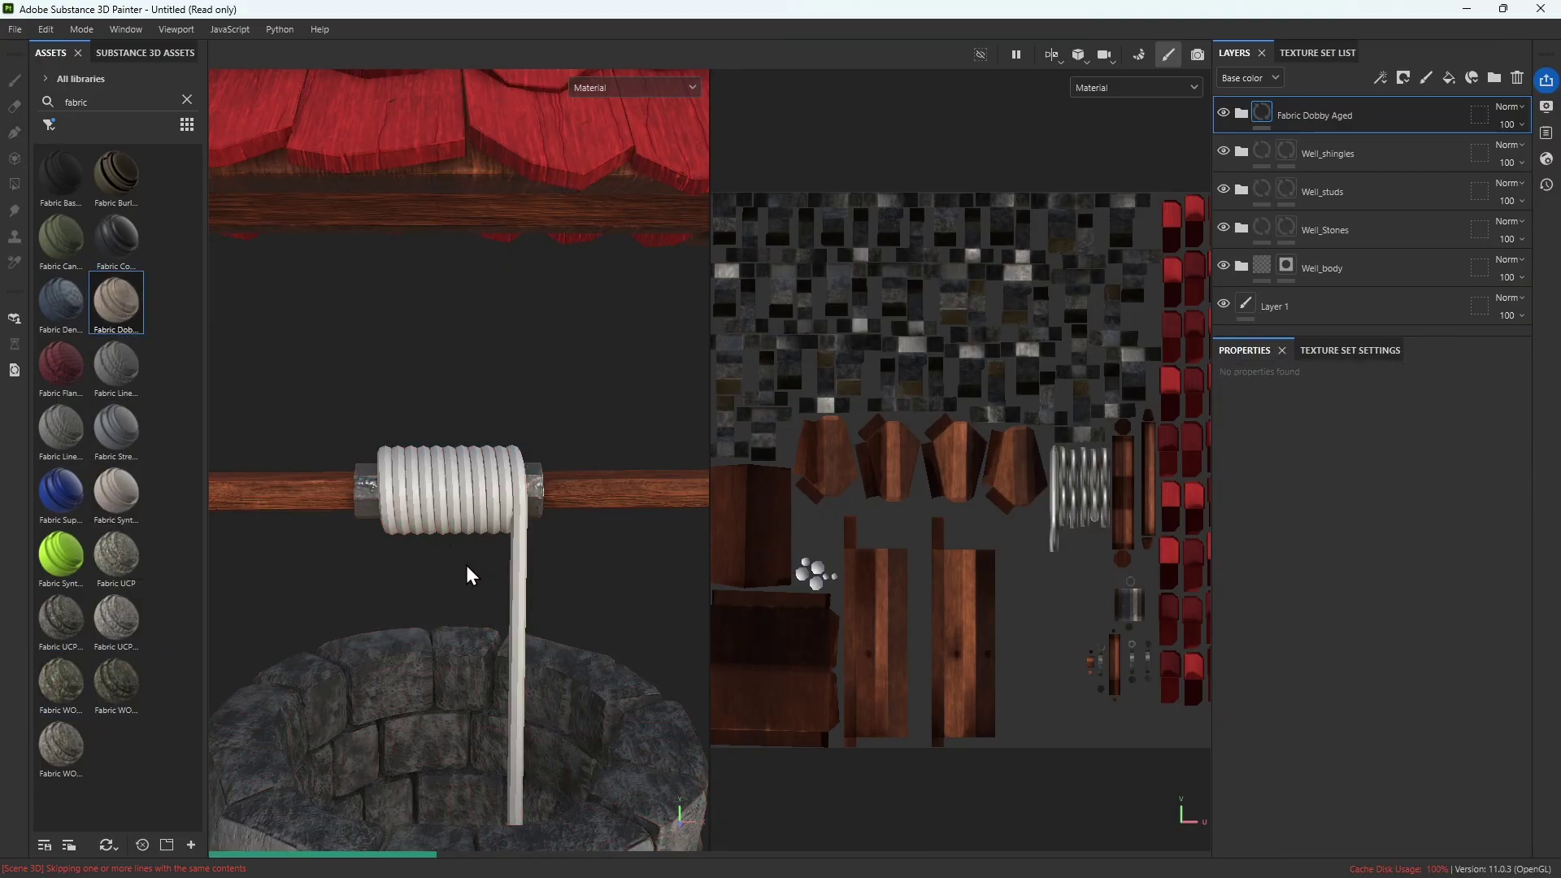
scroll(466, 564, "up", 5)
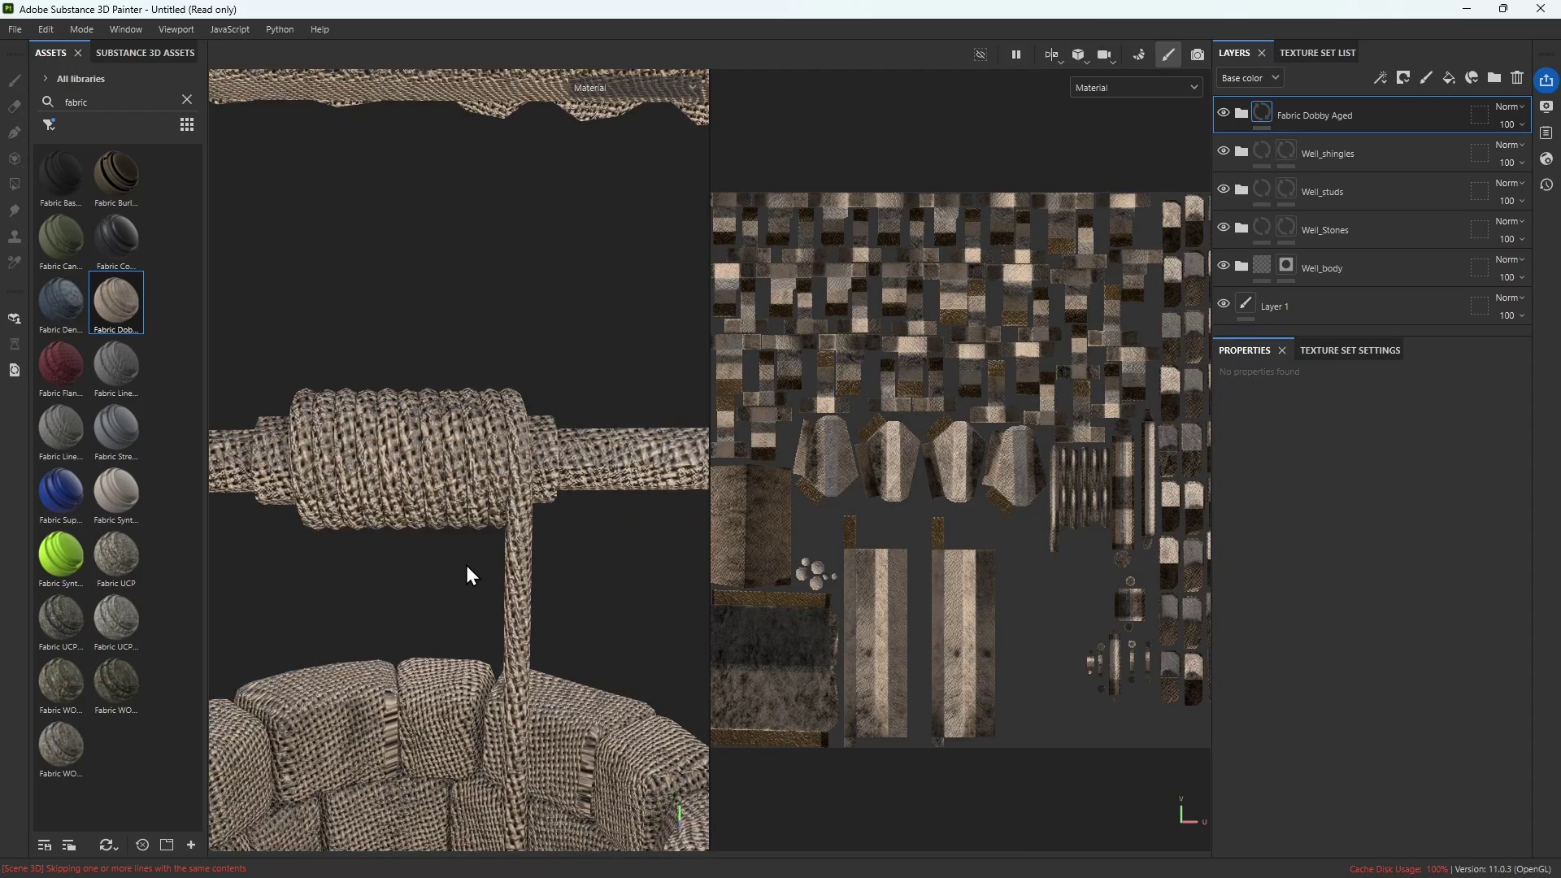
scroll(466, 566, "down", 5)
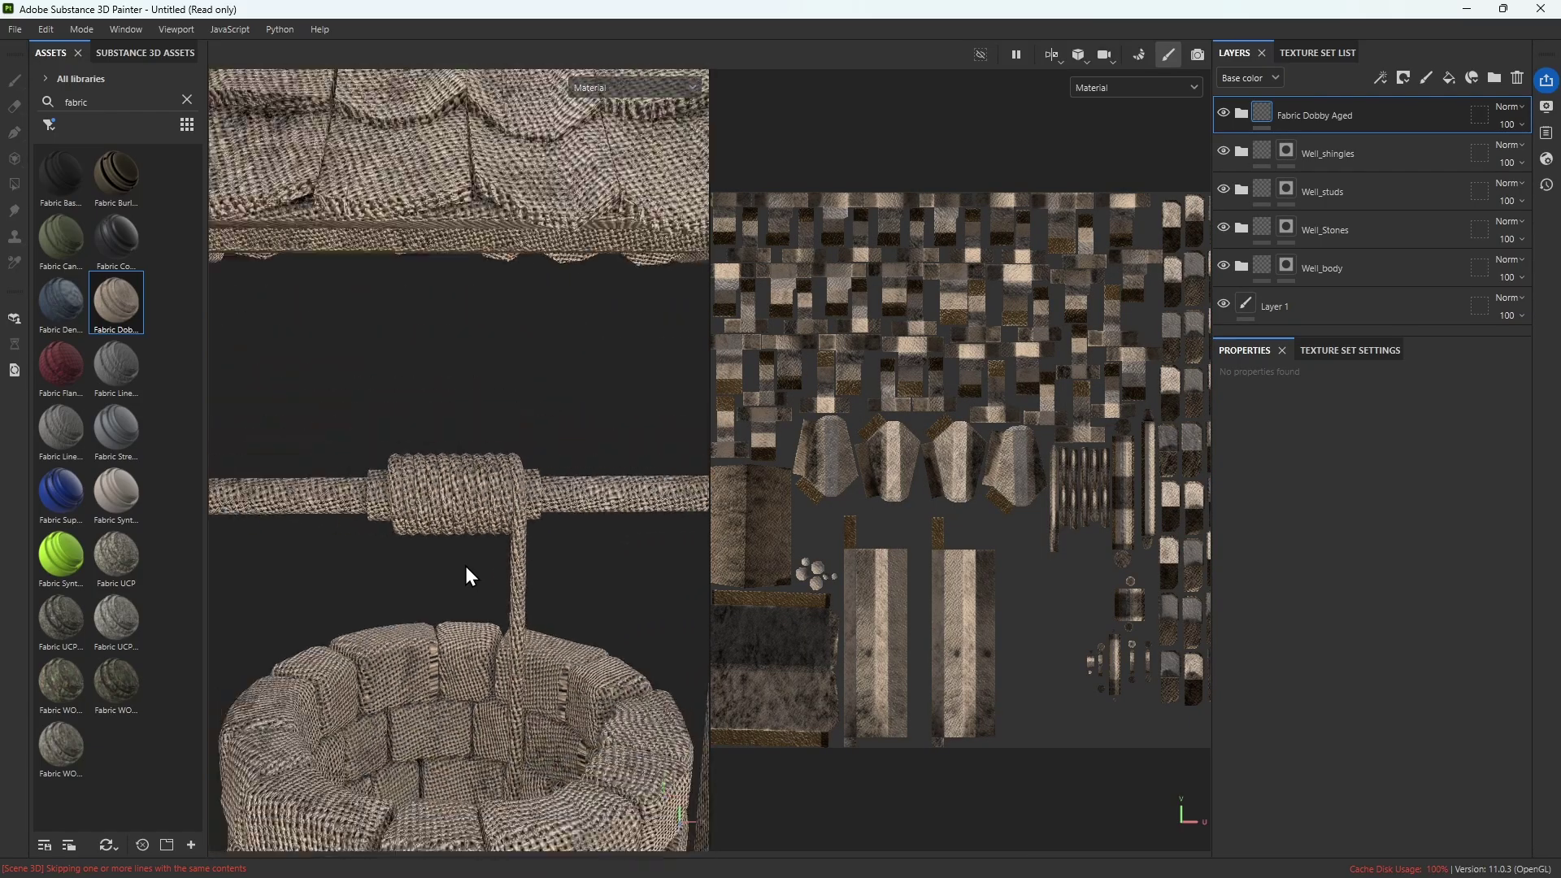
scroll(467, 567, "up", 5)
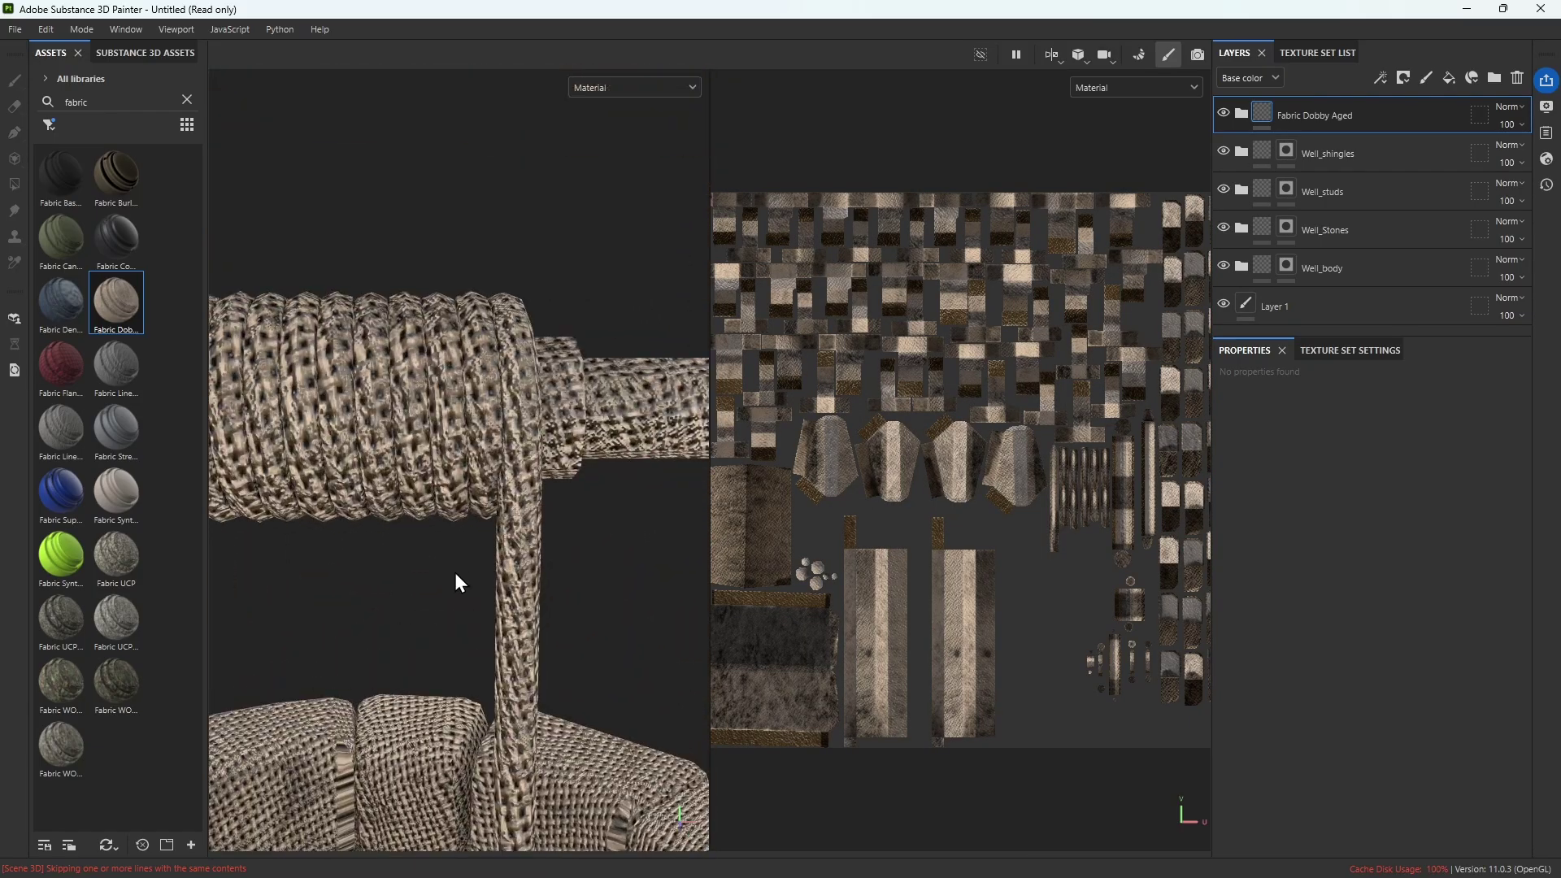
middle_click_drag(418, 566, 525, 582, "alt")
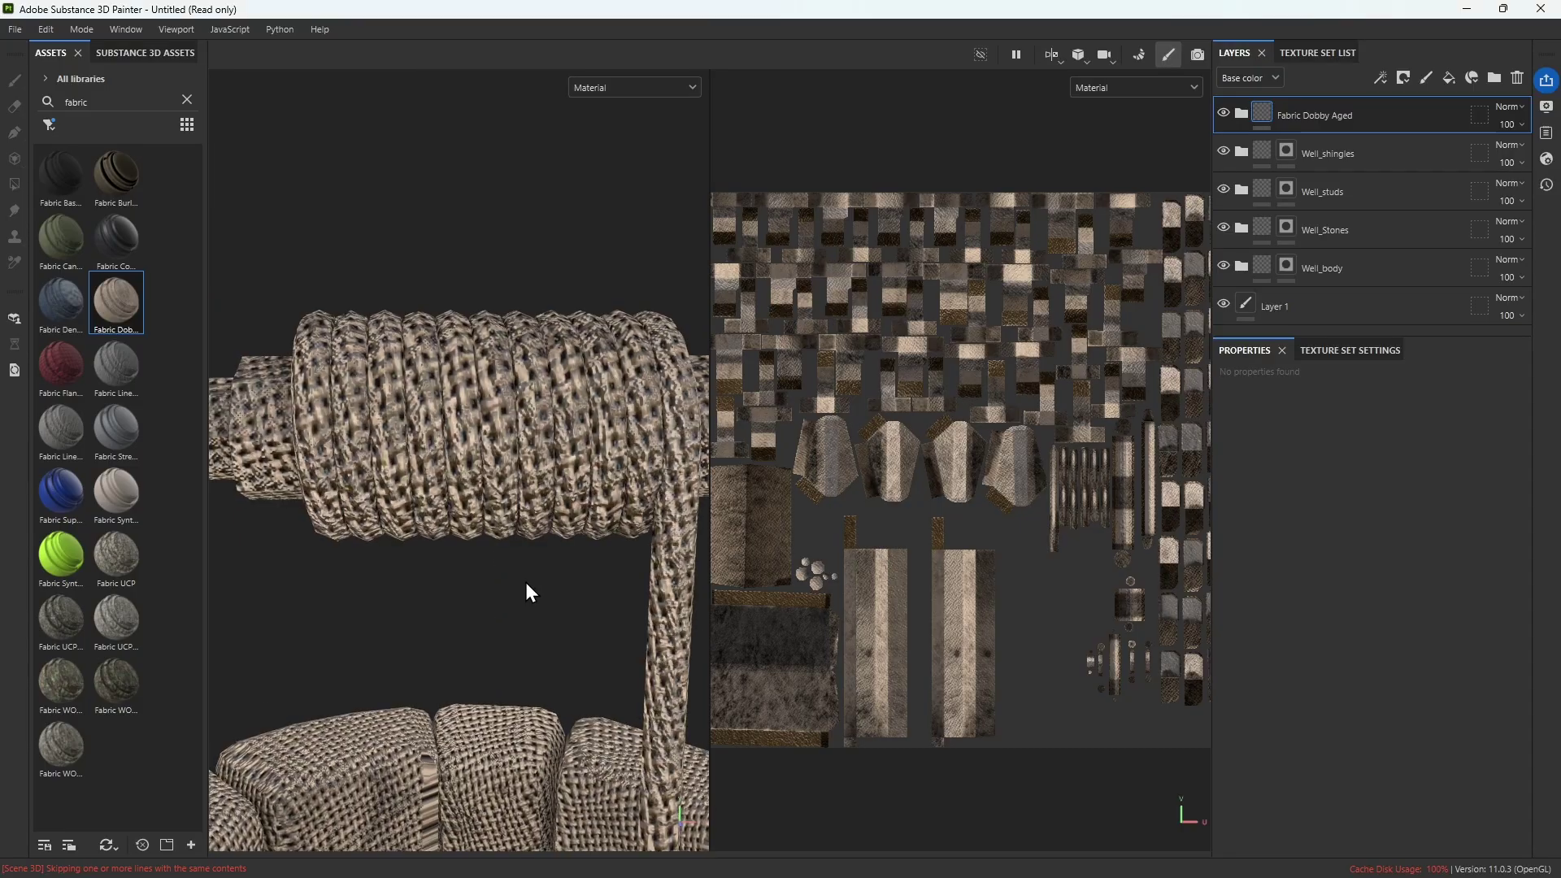
key("ctrl+z")
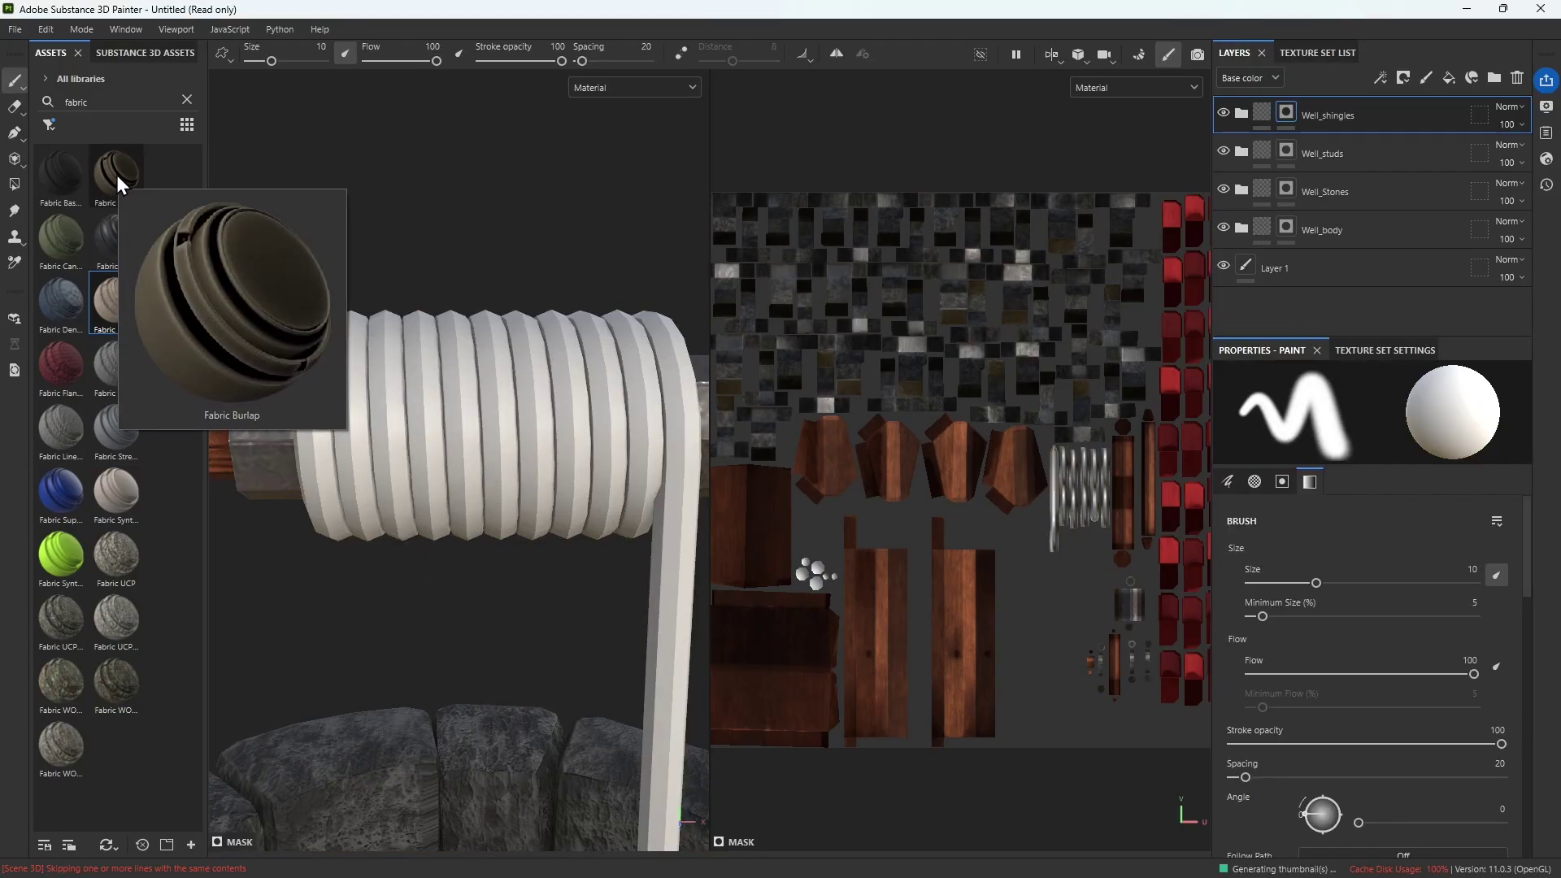
Apply the Fabric Burlap smart material to the well and inspect its weave on the rope coil
left_click_drag(116, 174, 551, 491)
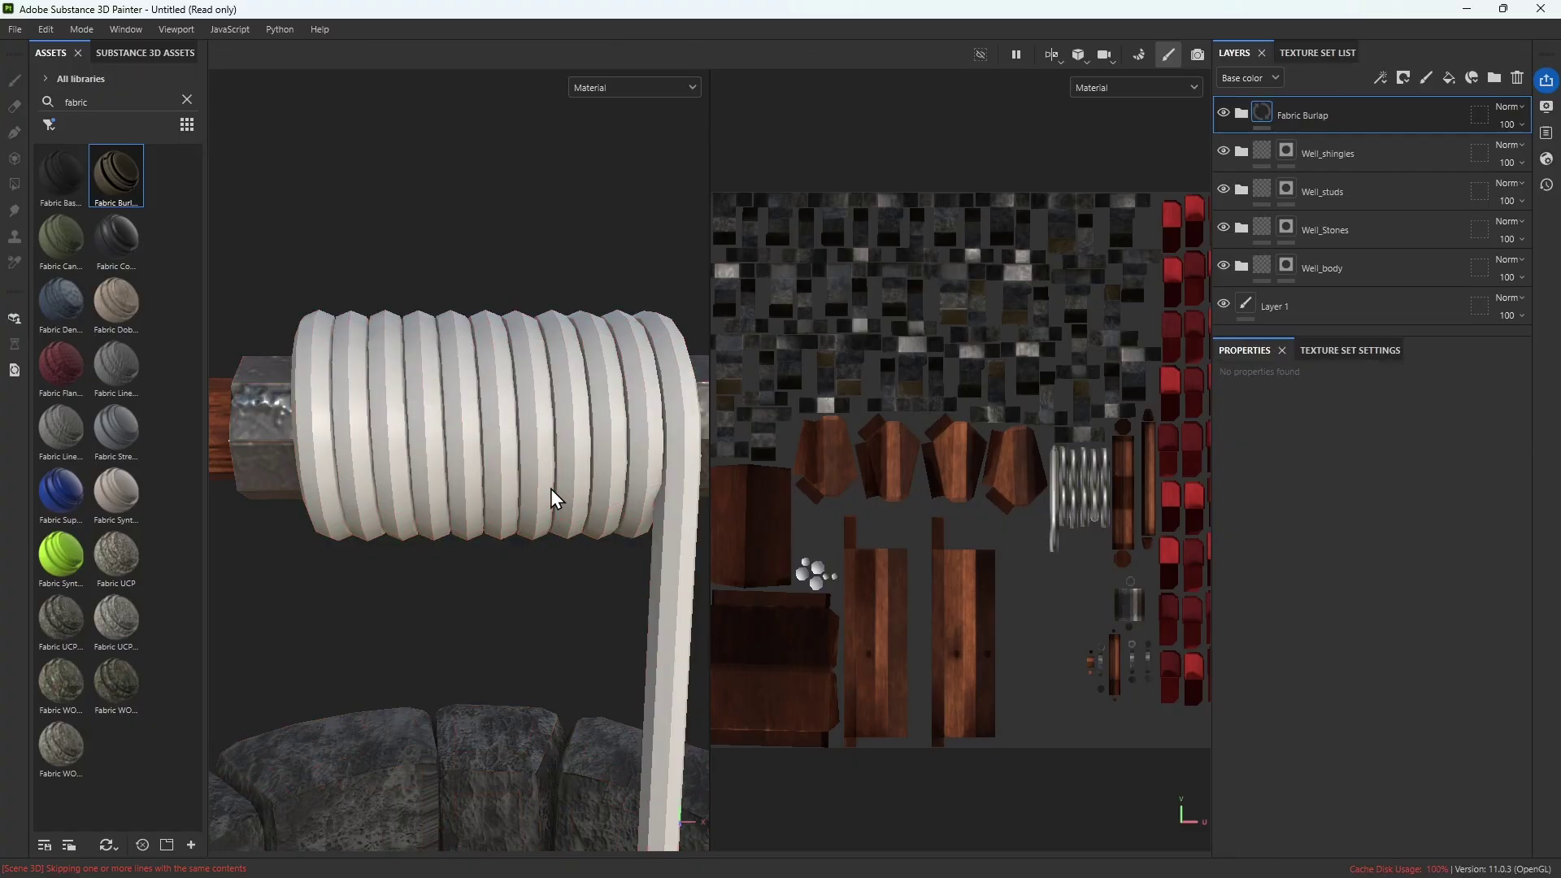
scroll(545, 504, "down", 3)
scroll(542, 525, "down", 2)
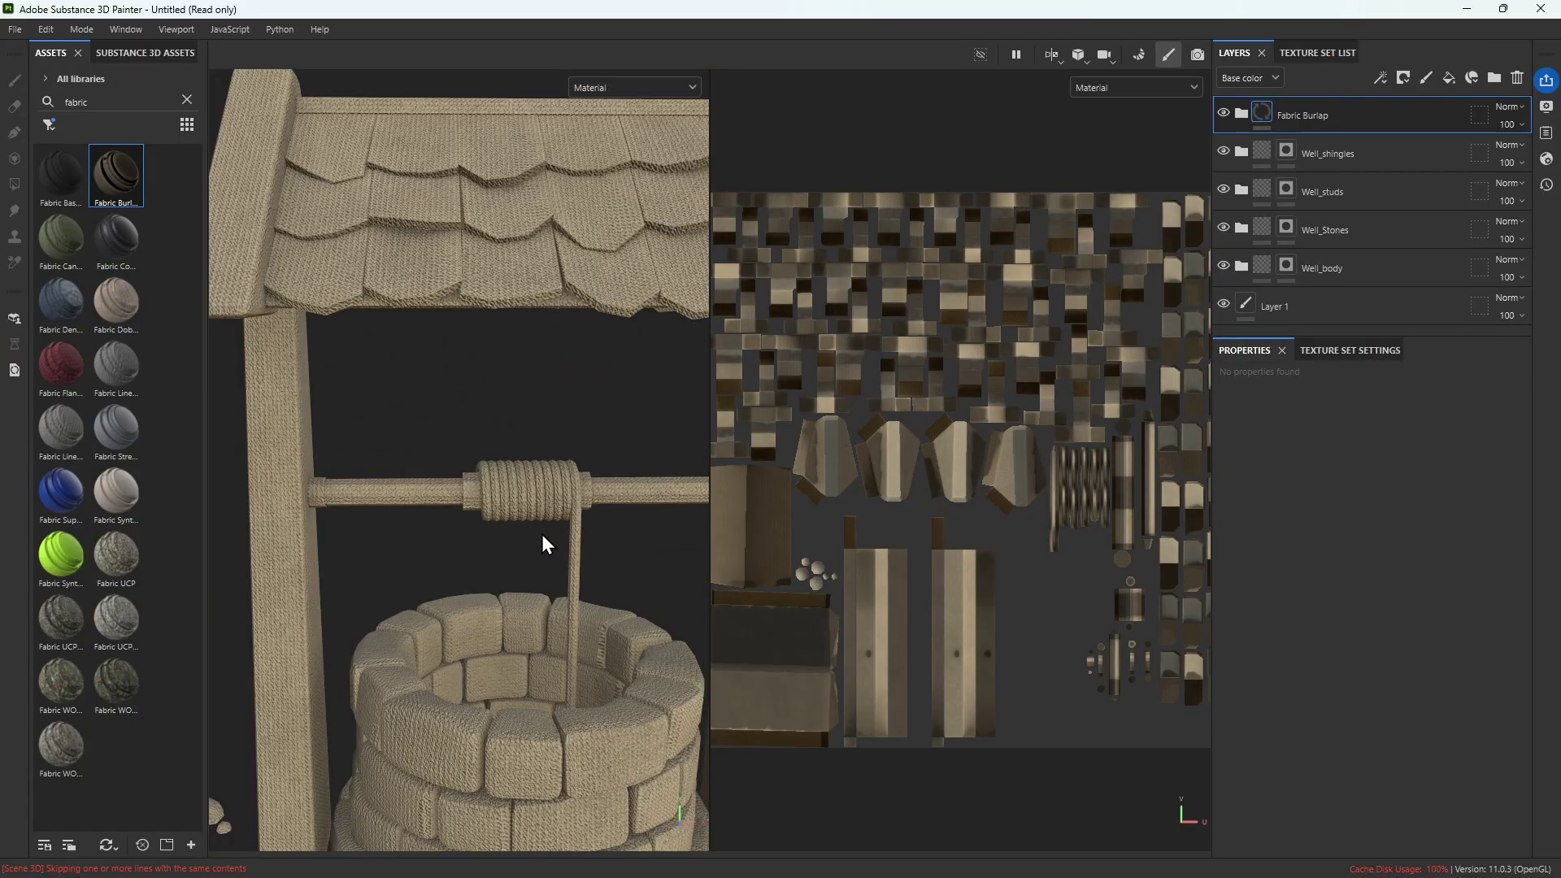
scroll(540, 539, "up", 5)
mouse_move(561, 553)
left_mouse_down("alt")
mouse_move(439, 540)
mouse_move(621, 522)
mouse_move(568, 548)
left_mouse_up("alt")
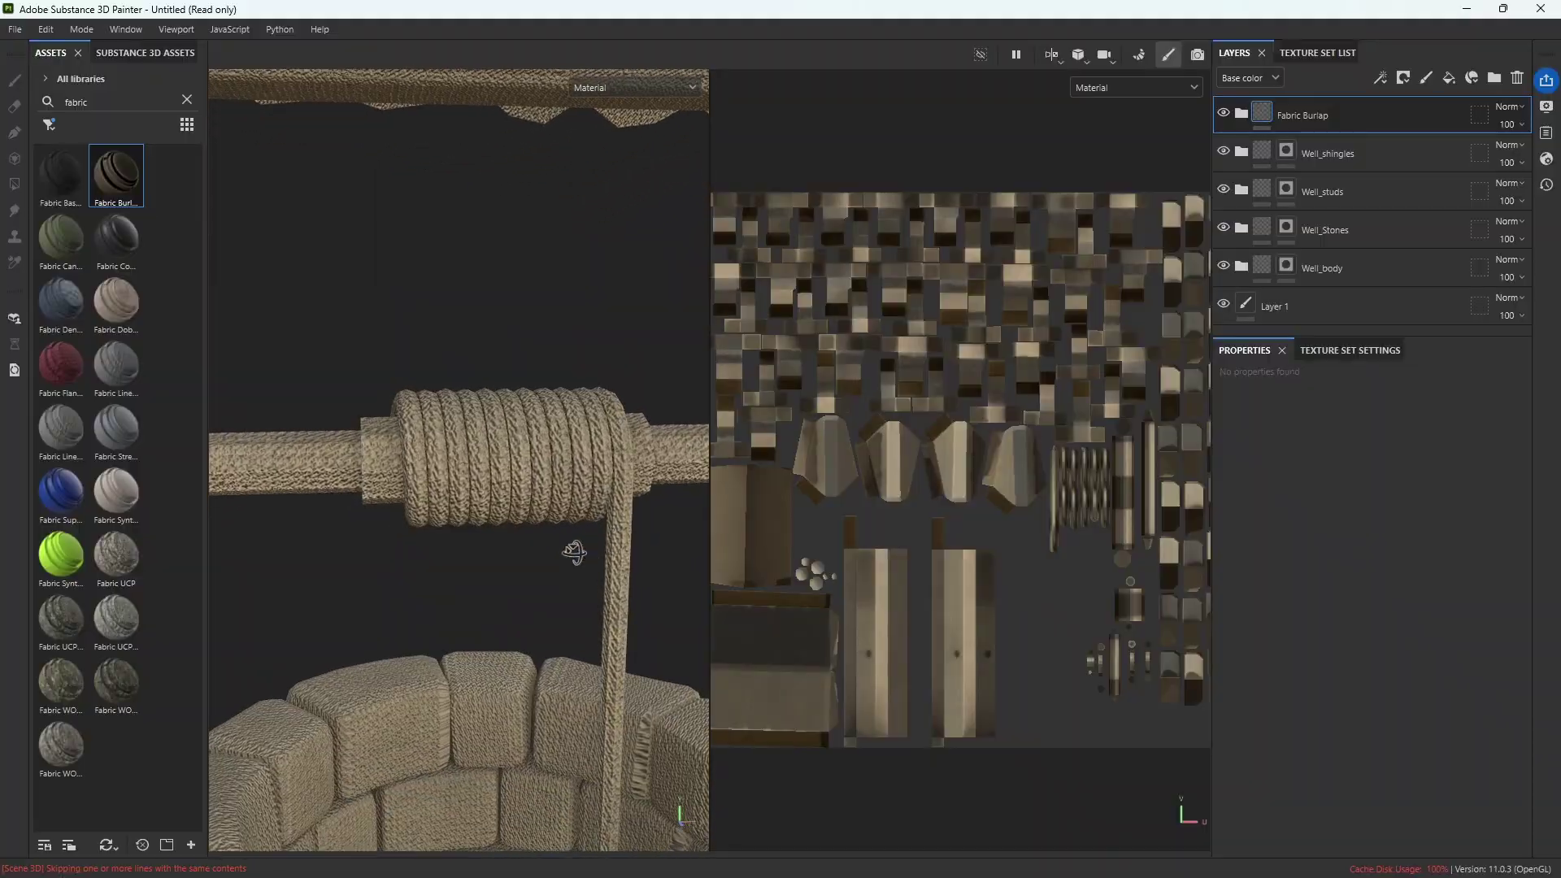
scroll(561, 551, "down", 4)
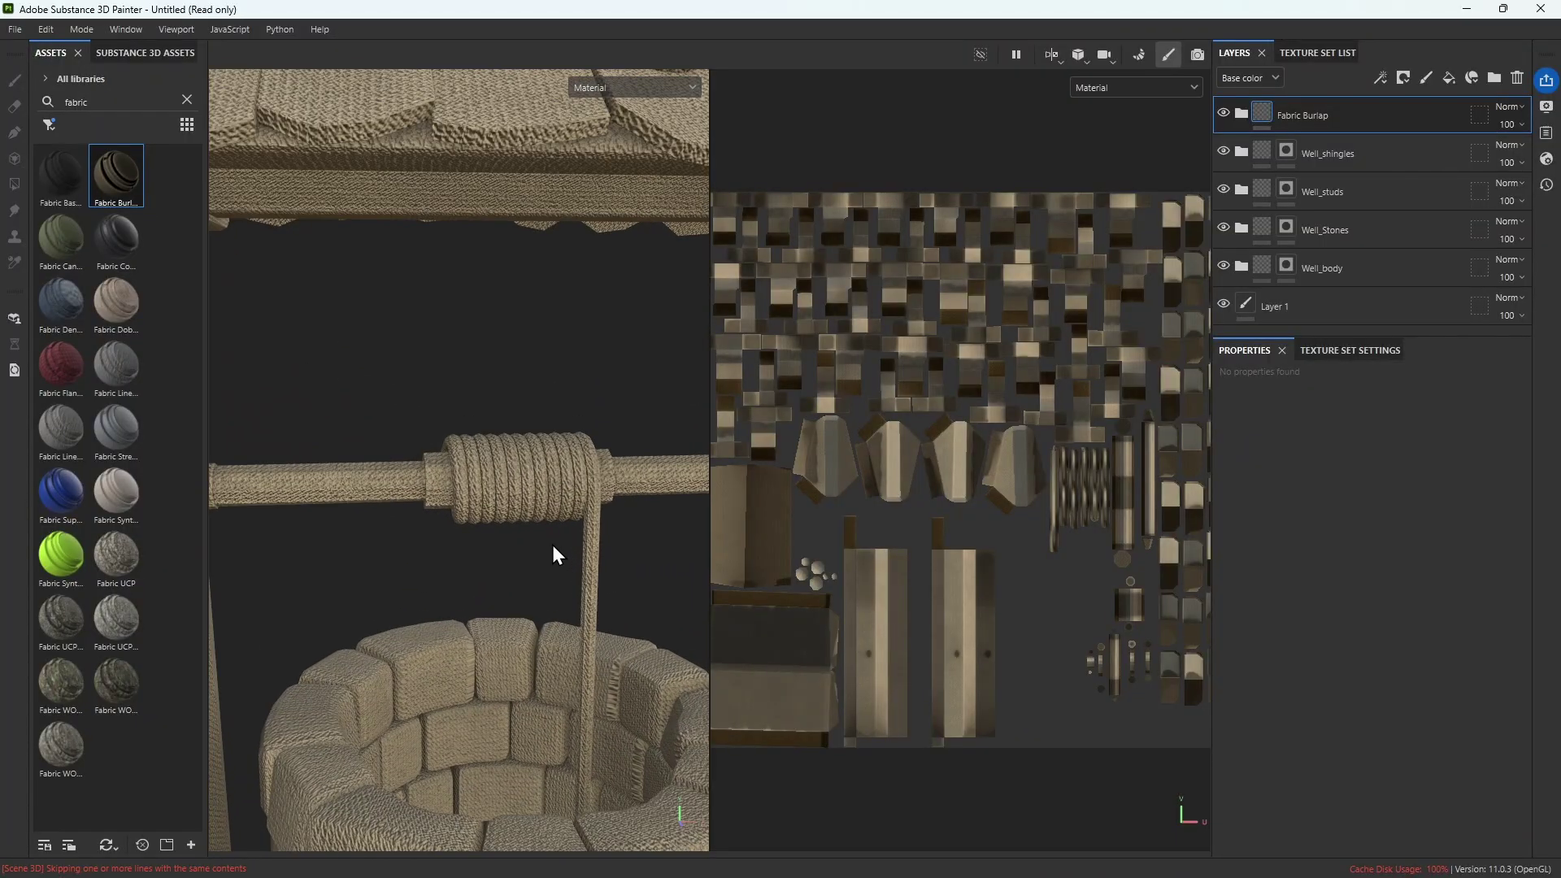
scroll(553, 545, "up", 3)
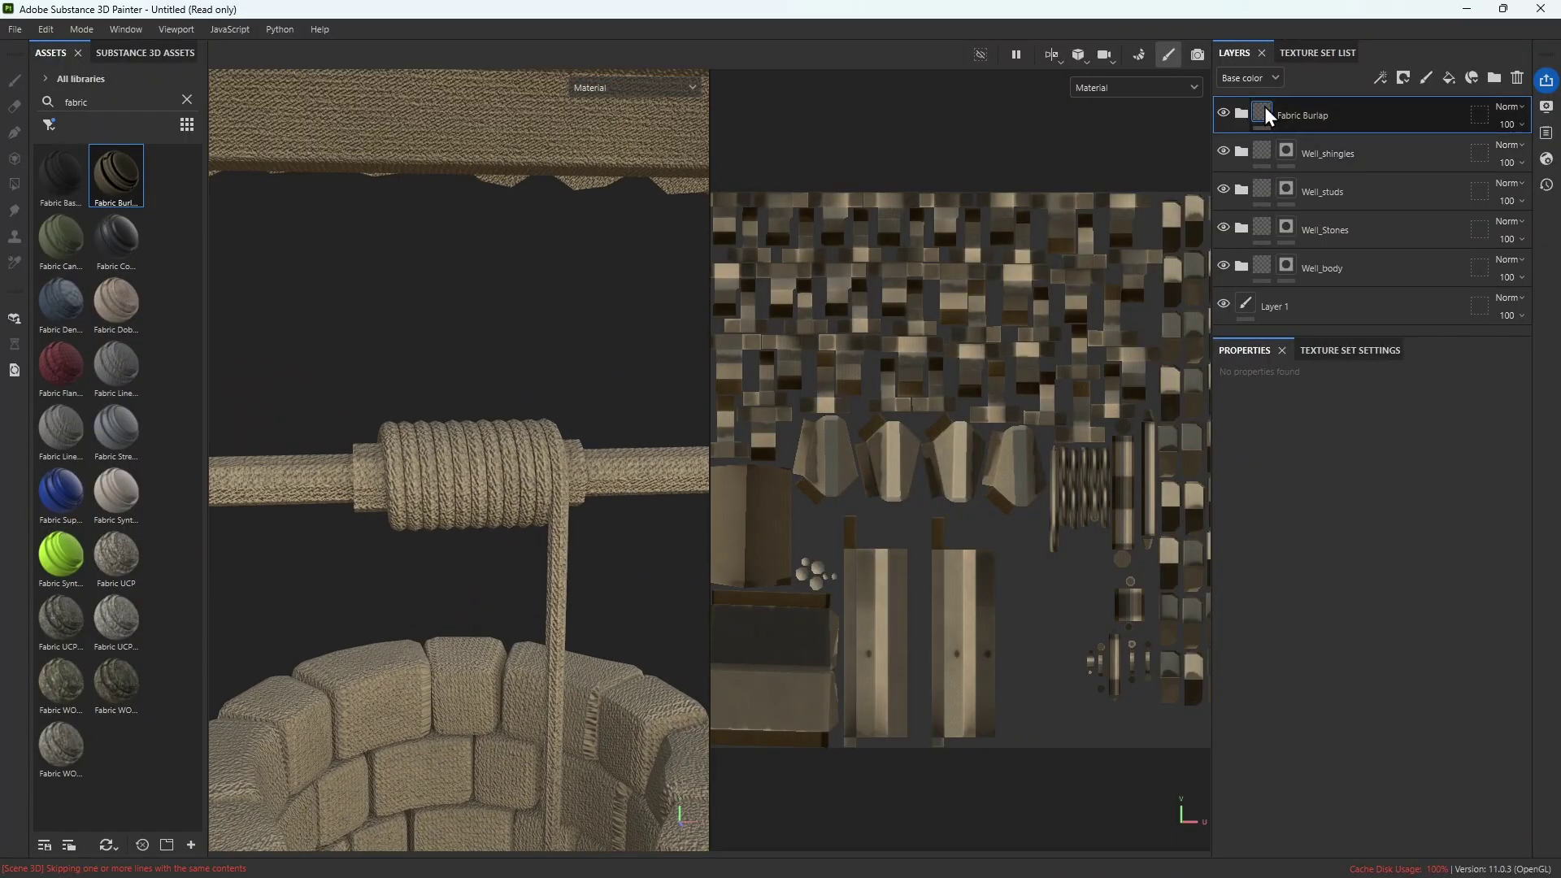
Add a black mask to the Fabric Burlap folder and reveal it only on the rope mesh with Polygon Fill
right_click(1266, 106)
left_click(1316, 135)
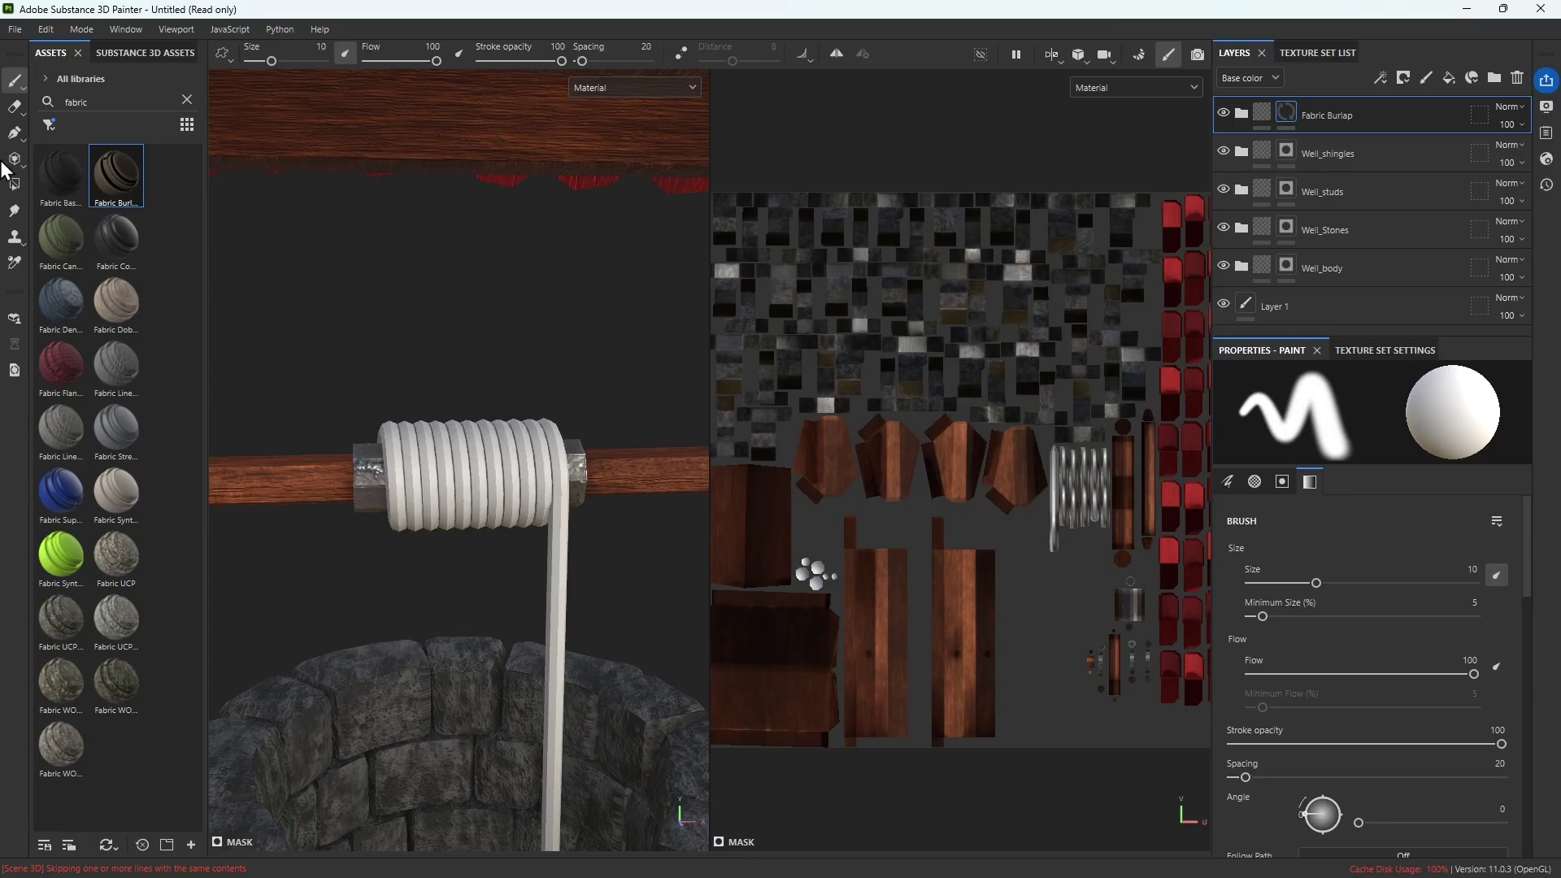
left_click(14, 185)
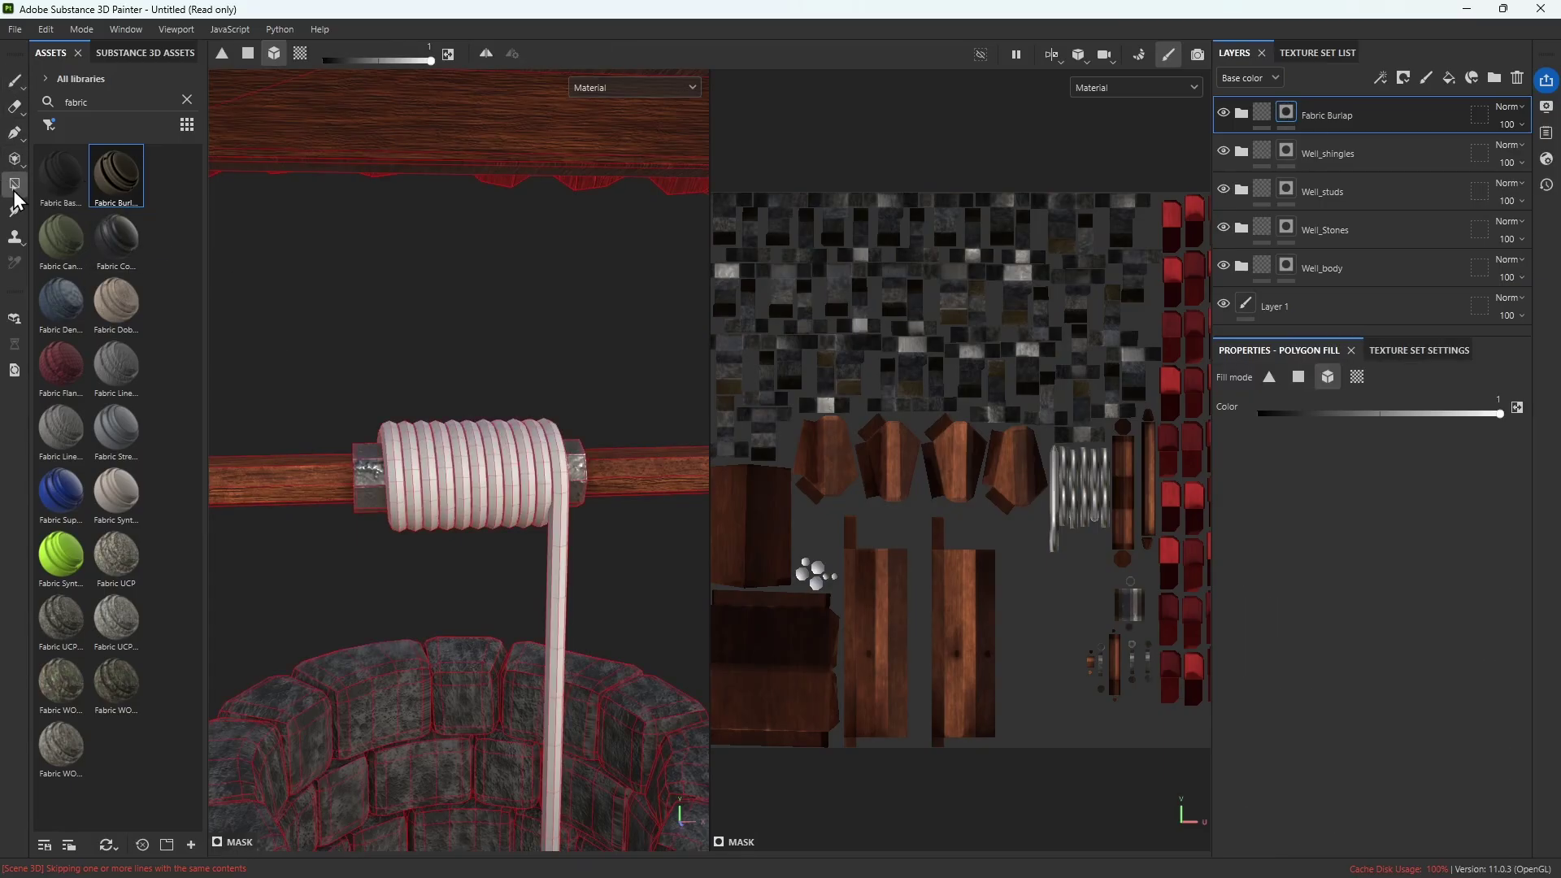
left_click(468, 480)
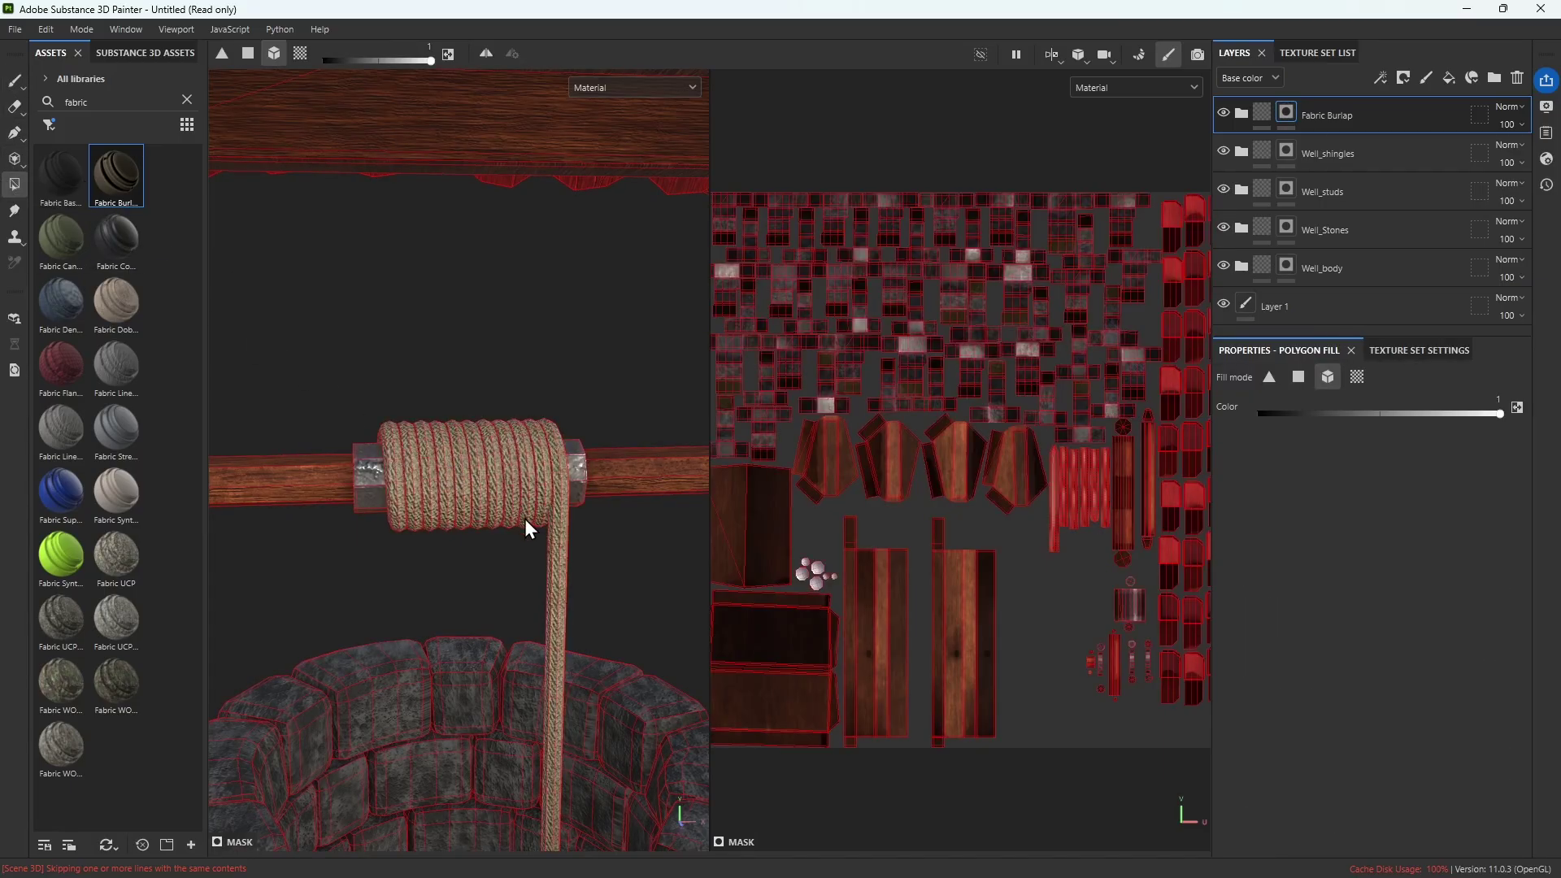
scroll(525, 519, "up", 5)
scroll(525, 519, "down", 4)
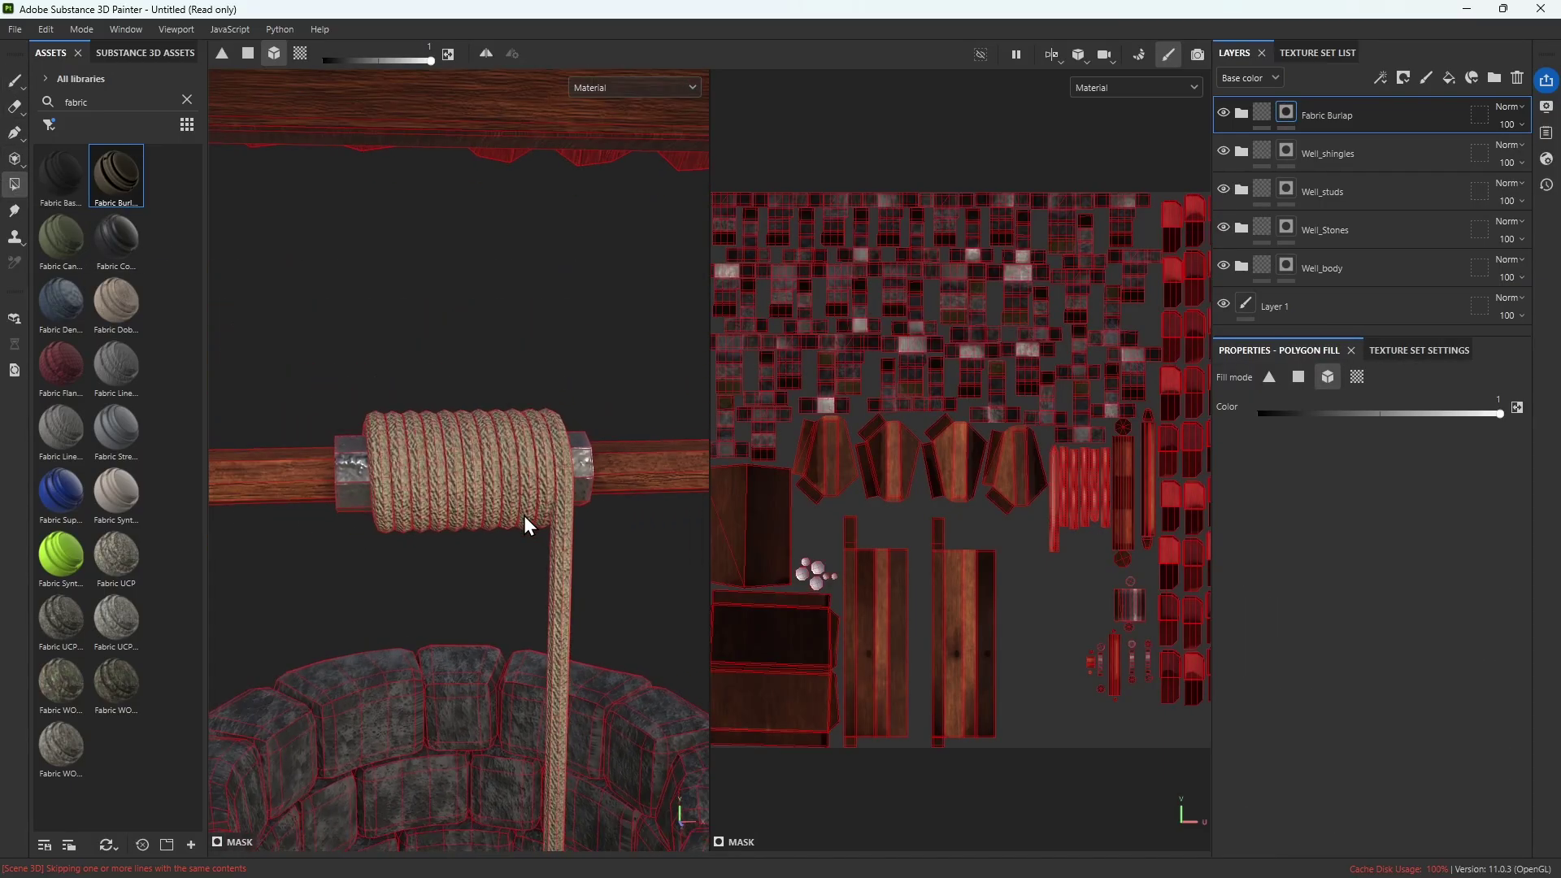
Expand the Fabric Burlap folder and select its Height Details layer to show the fill properties
left_click(1237, 116)
scroll(1329, 220, "down", 2)
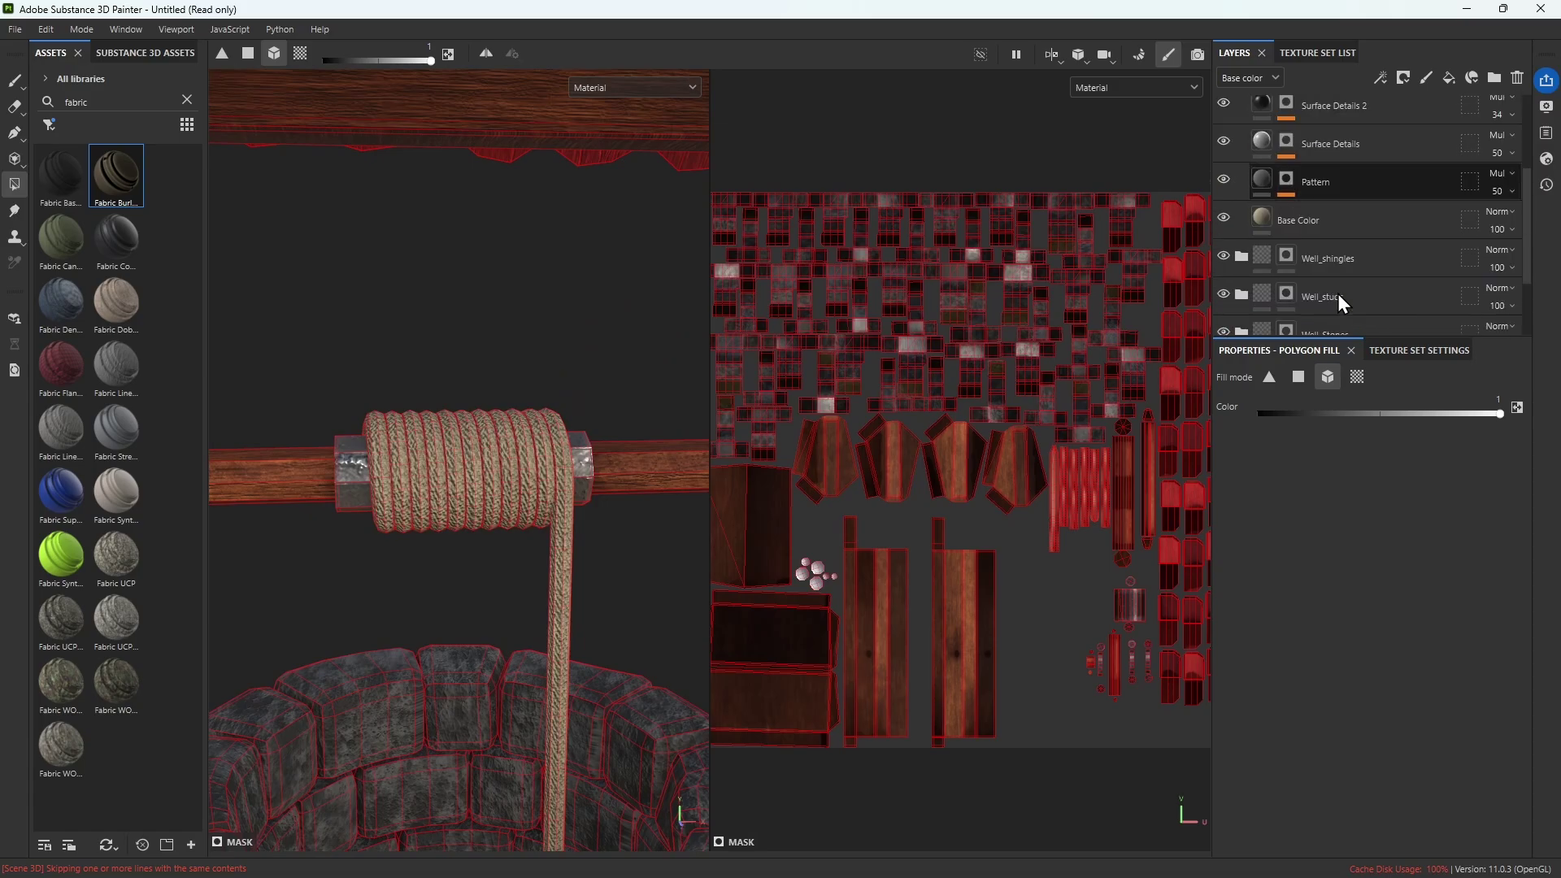
scroll(1338, 294, "up", 3)
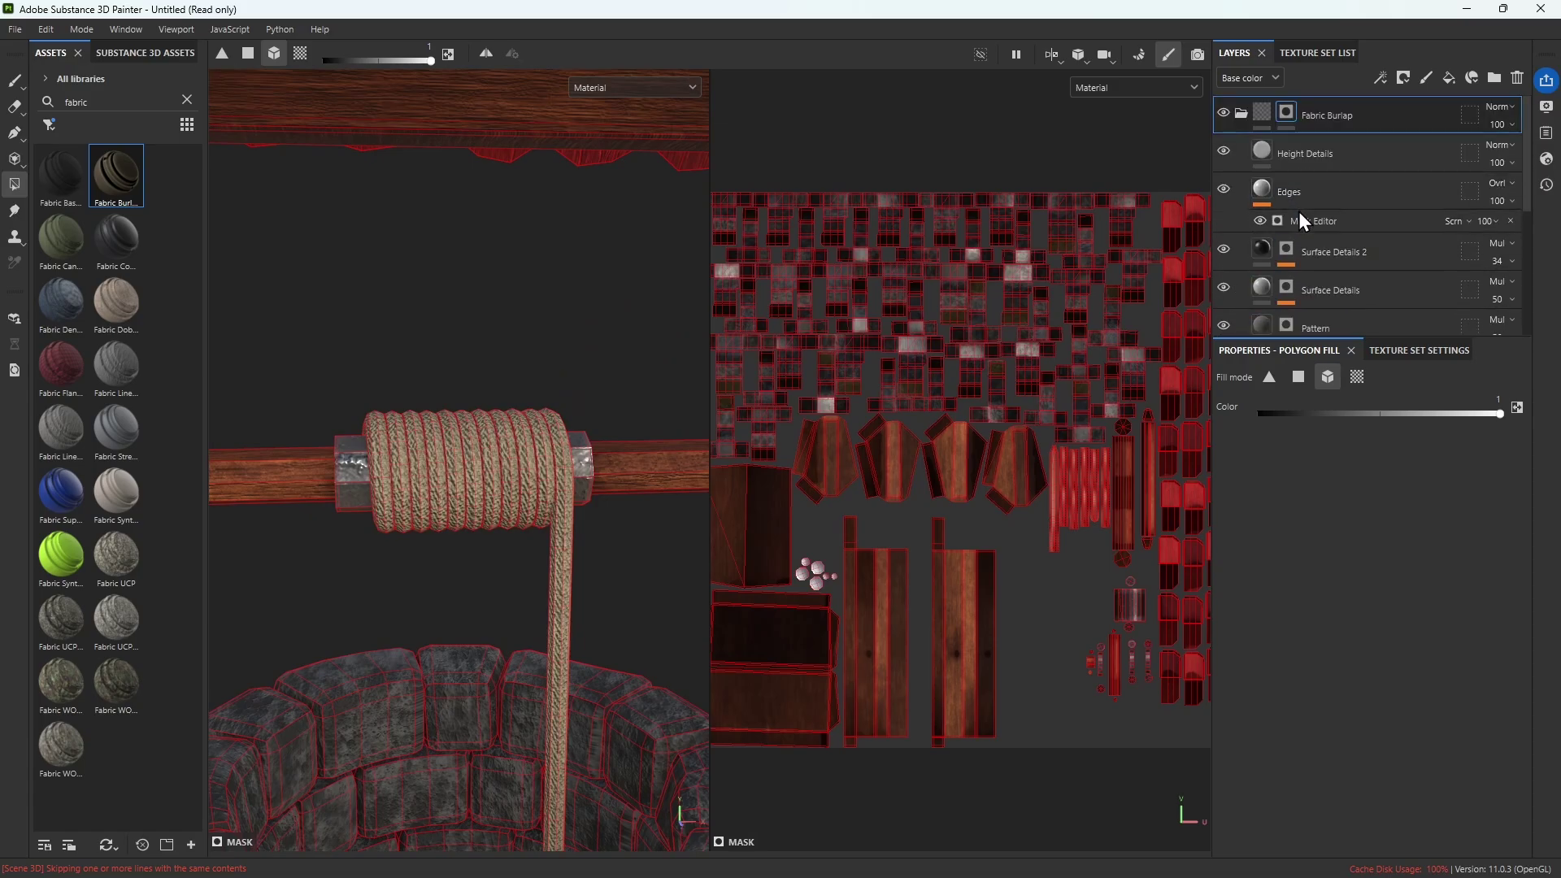
left_click(1315, 145)
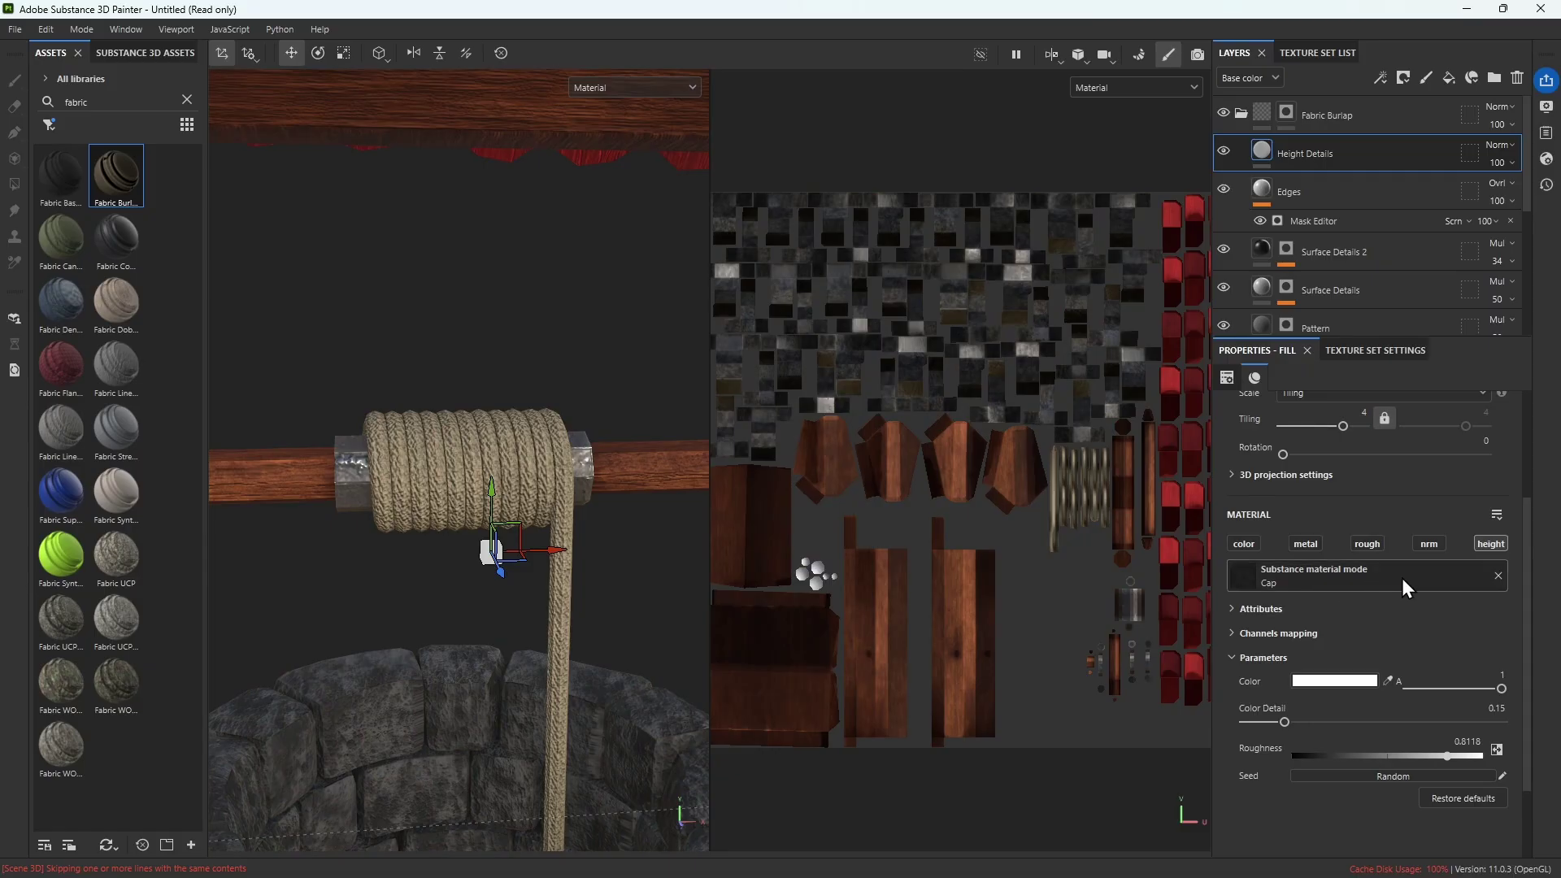
Try Fabric Lace as the Height Details layer's substance material, inspect it on the rope, and undo the change
left_click(1379, 579)
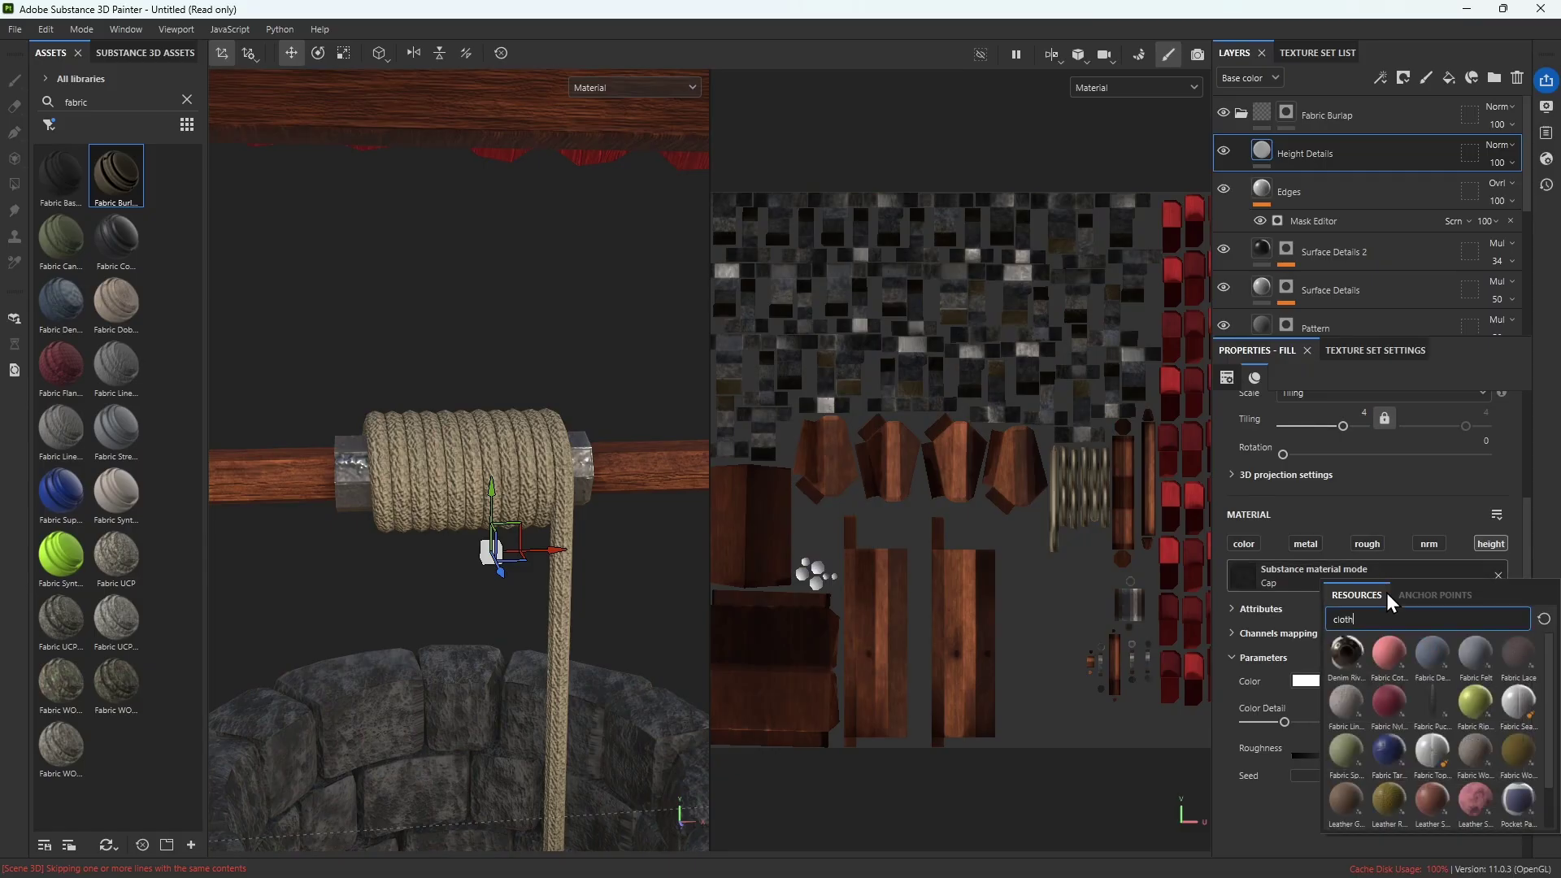
key("BackSpace")
key("BackSpace")
key("BackSpace")
key("BackSpace")
key("BackSpace")
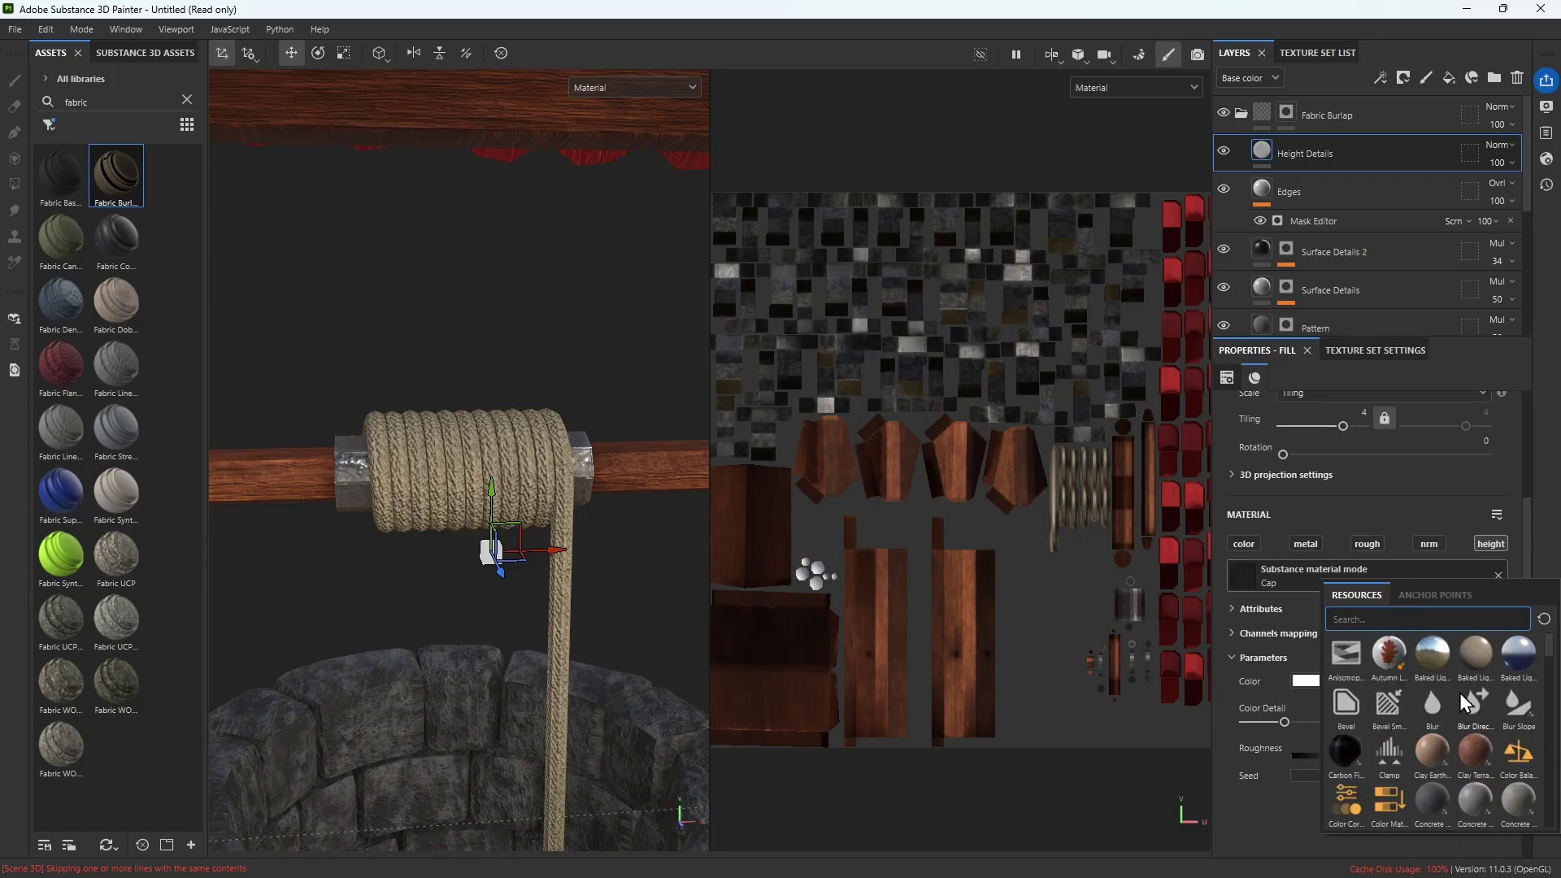
scroll(1464, 703, "down", 5)
scroll(1458, 703, "up", 3)
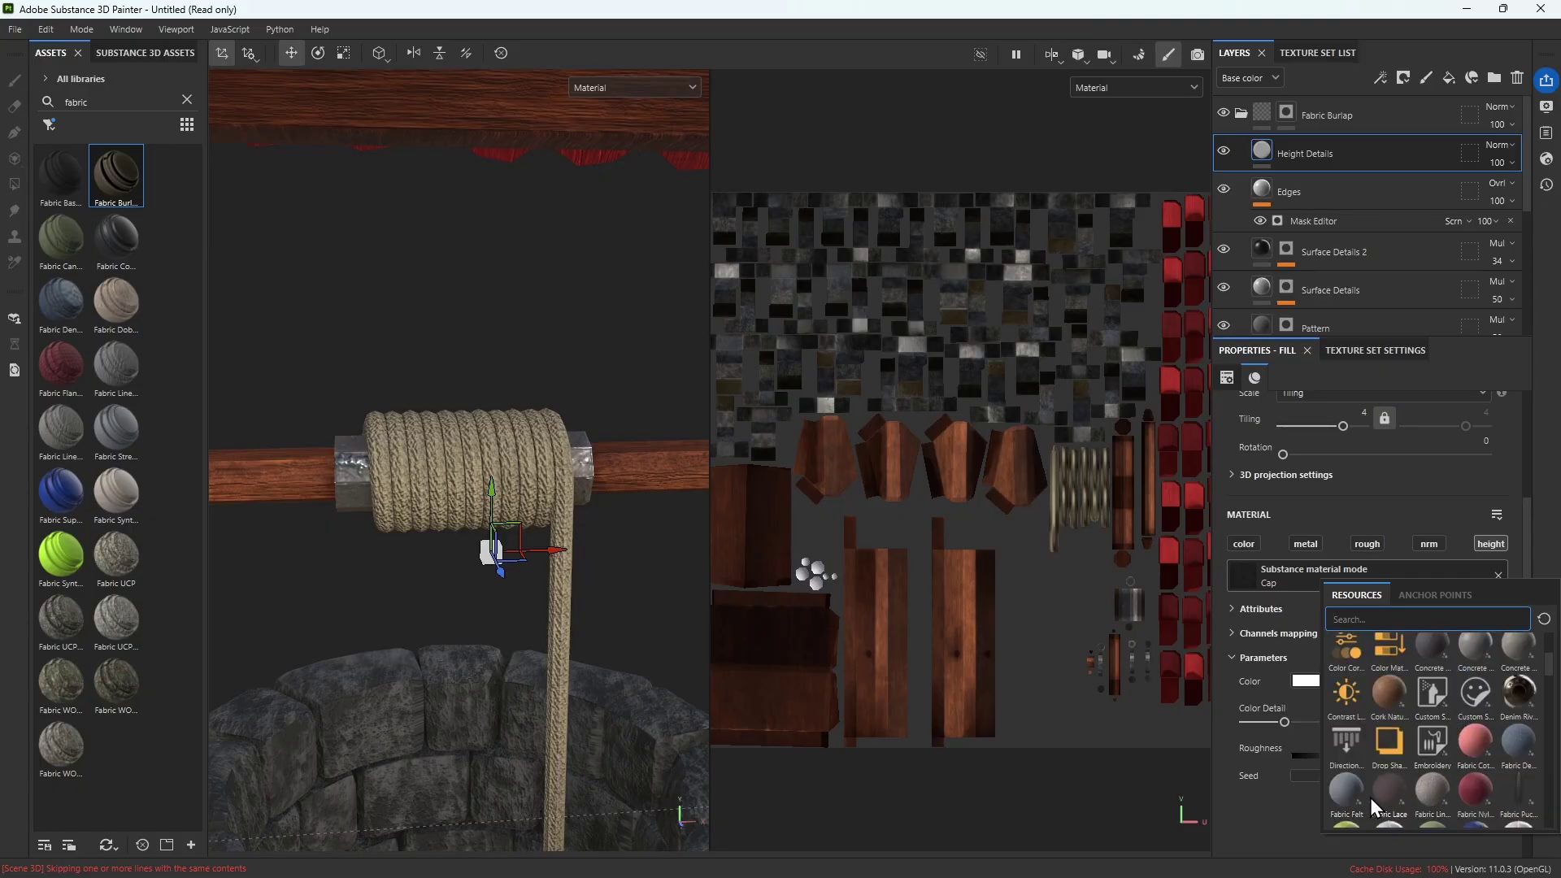
left_click(1395, 787)
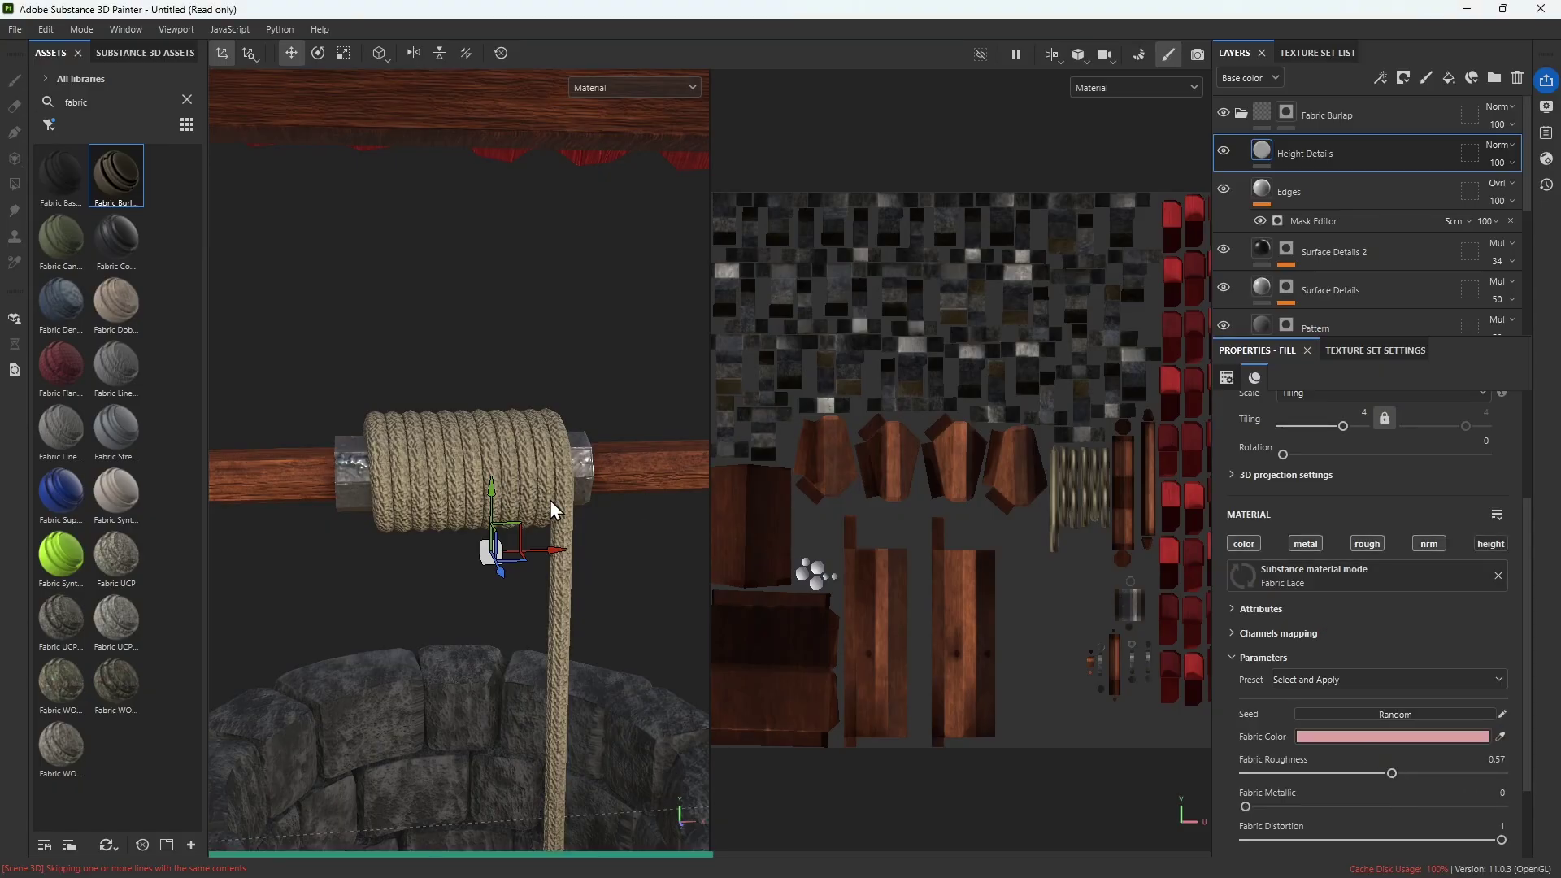
scroll(543, 502, "up", 5)
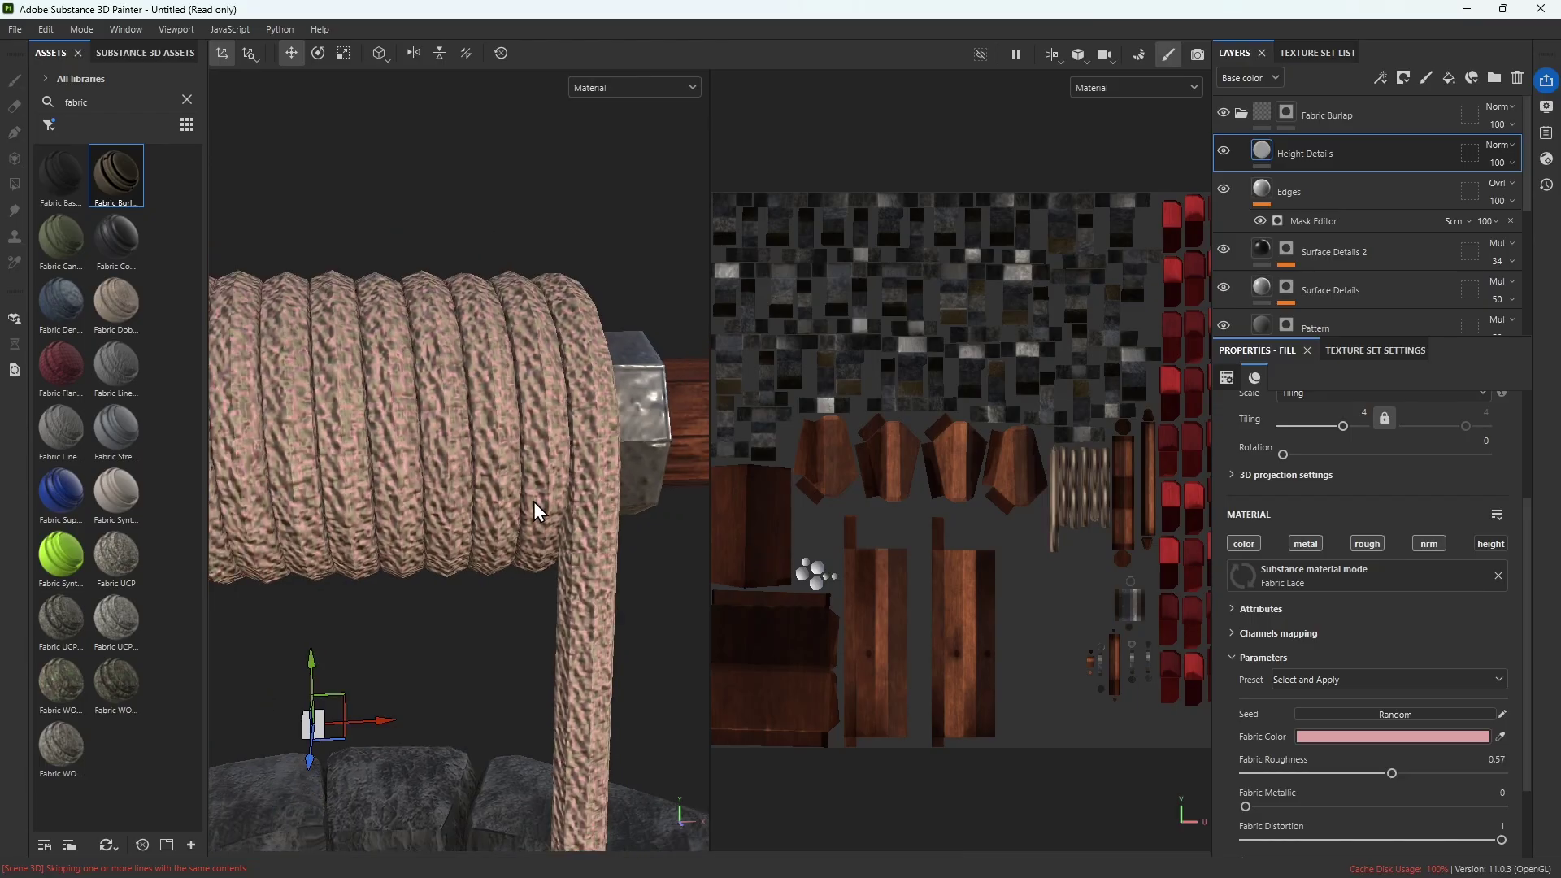
key("ctrl+z")
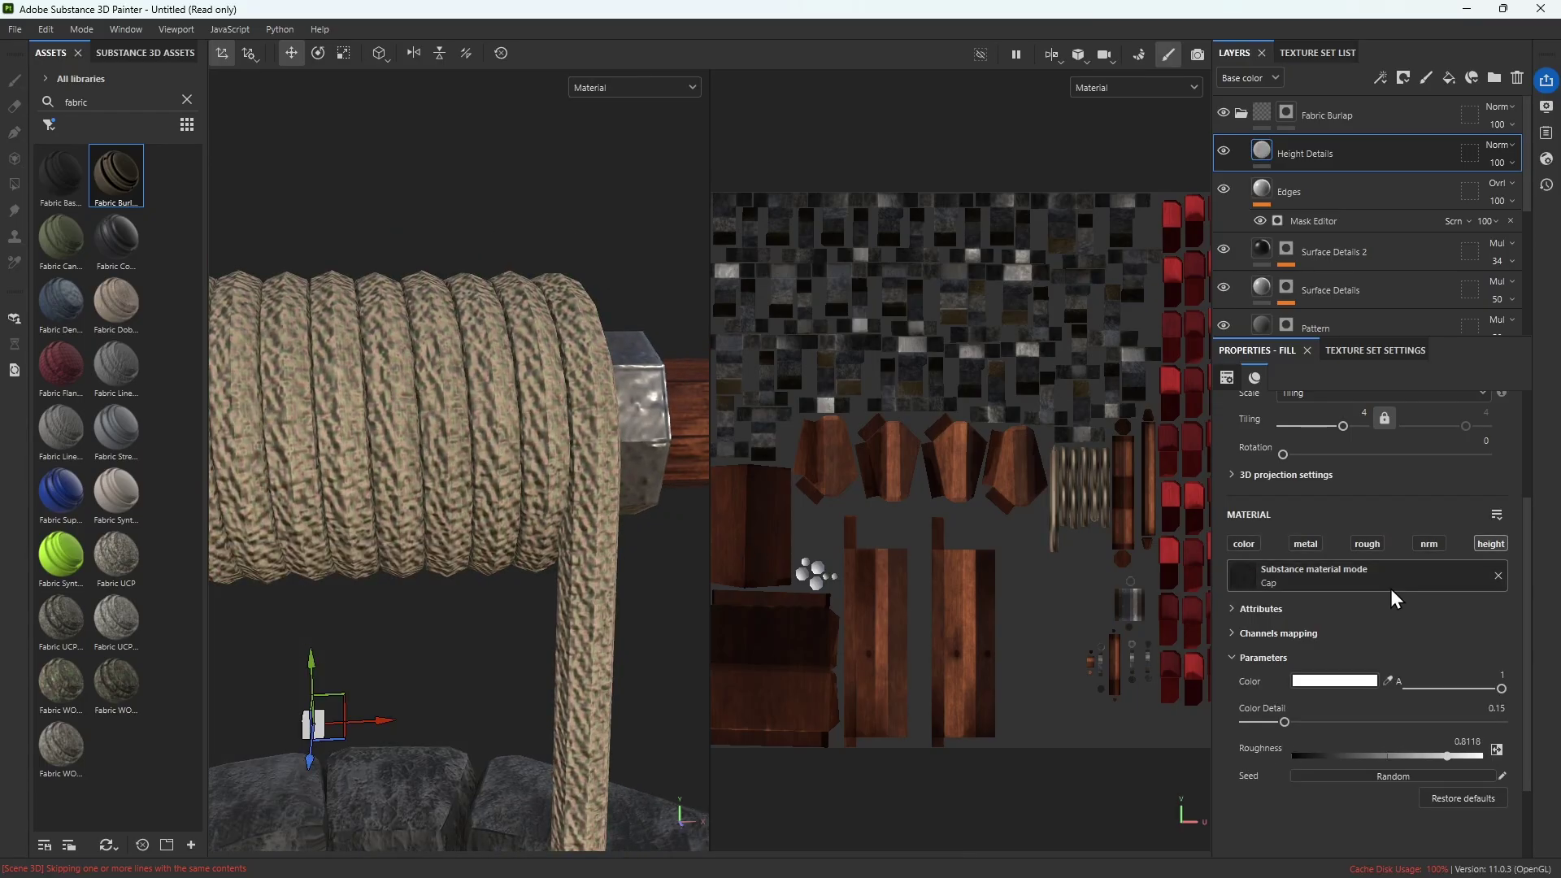
Try Fabric Wool Herringbone, found by searching for cloth, as the Height Details layer's substance material
left_click(1392, 579)
scroll(1451, 684, "down", 15)
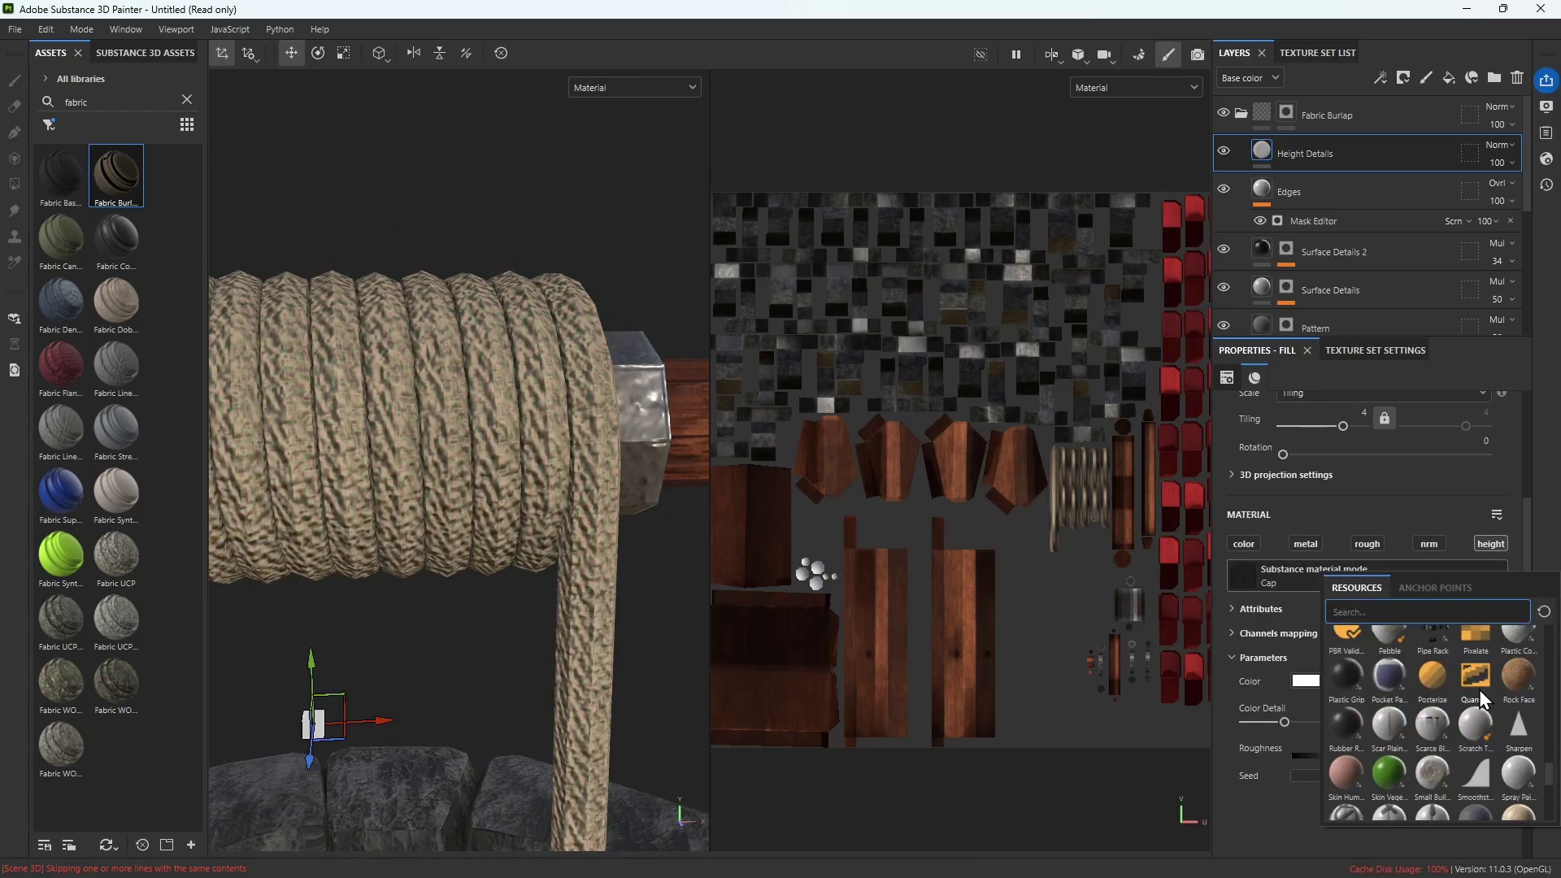
scroll(1410, 657, "up", 1)
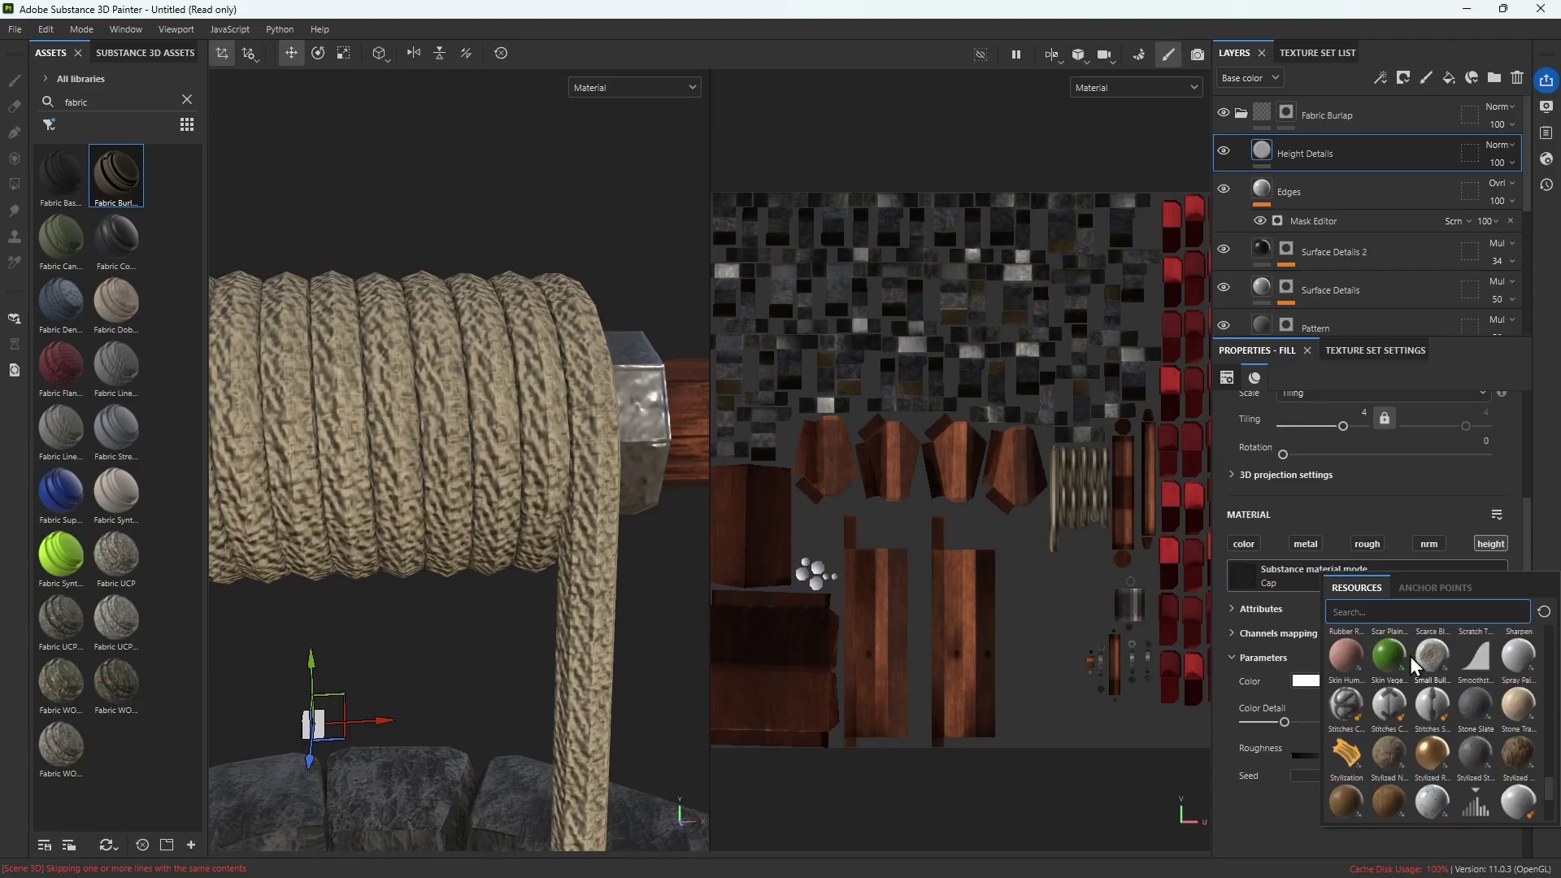
type("cl")
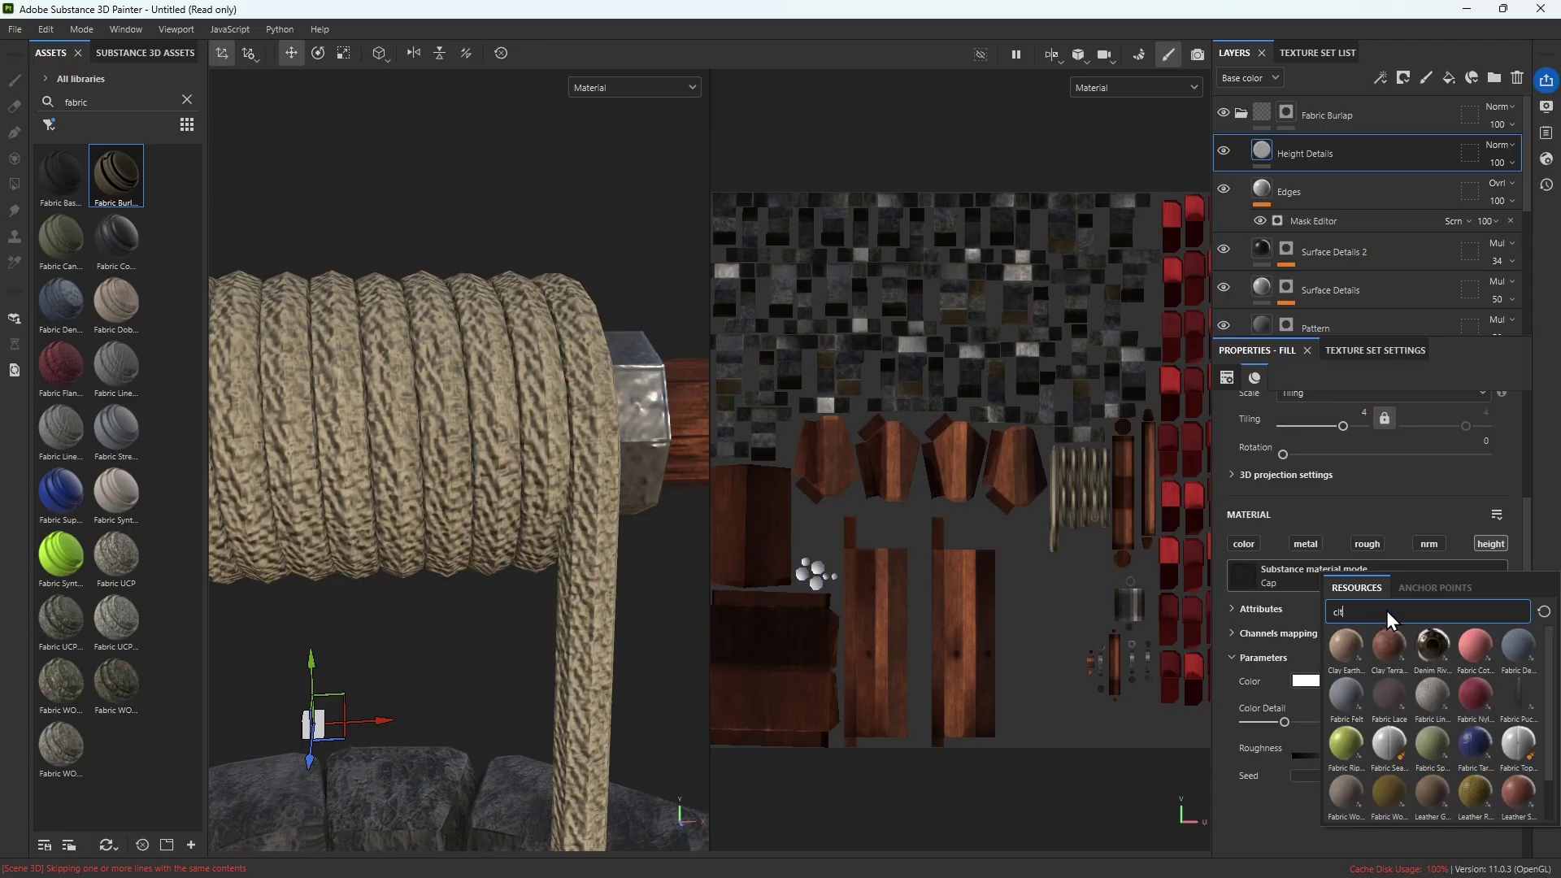
type("oth")
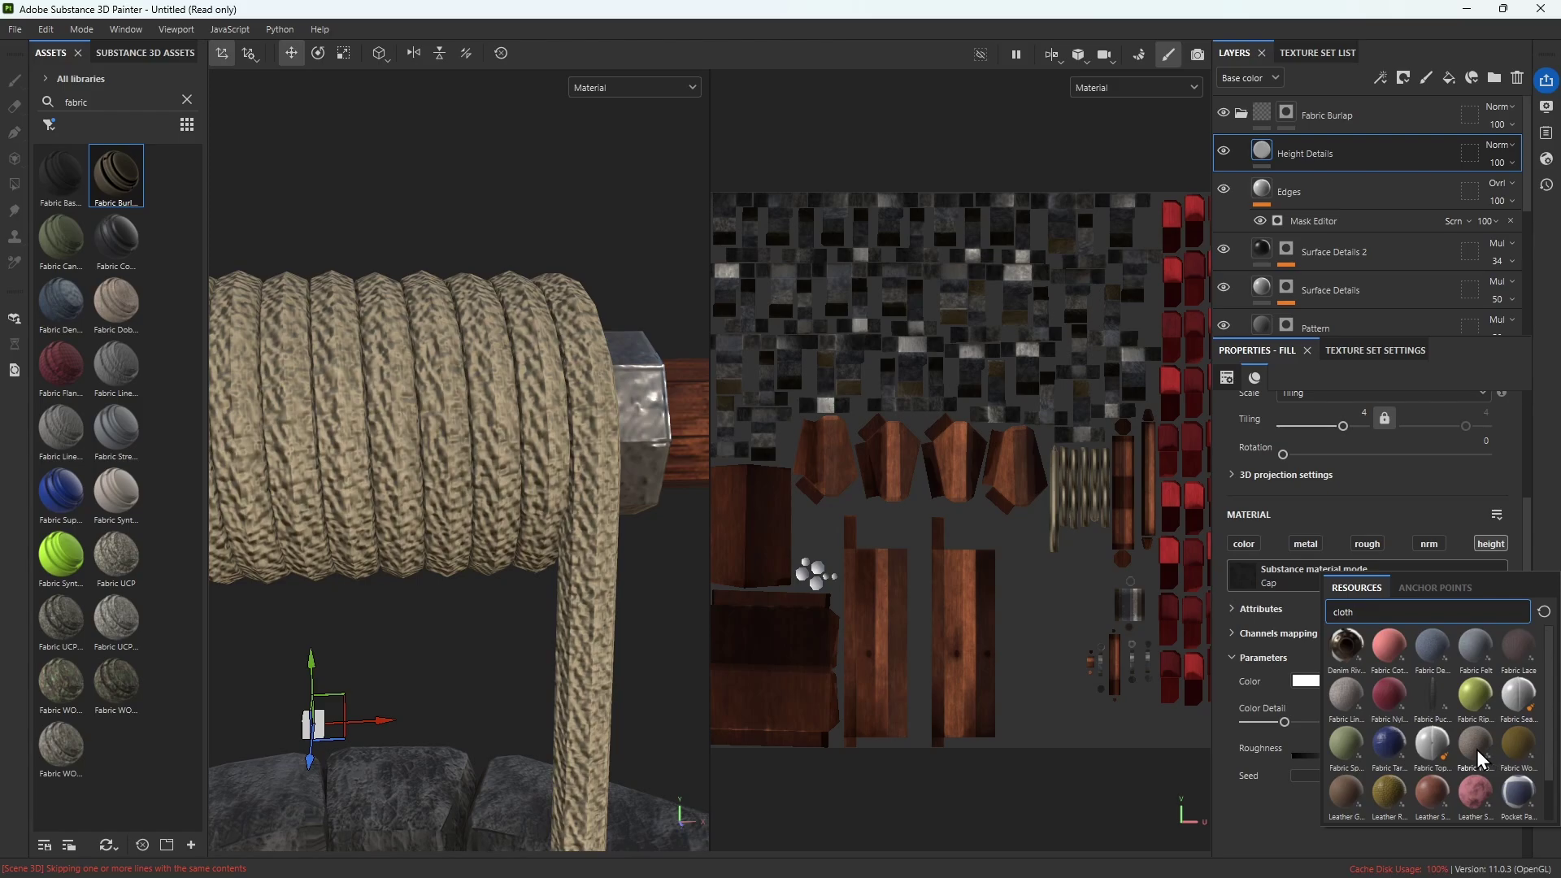
mouse_move(1478, 753)
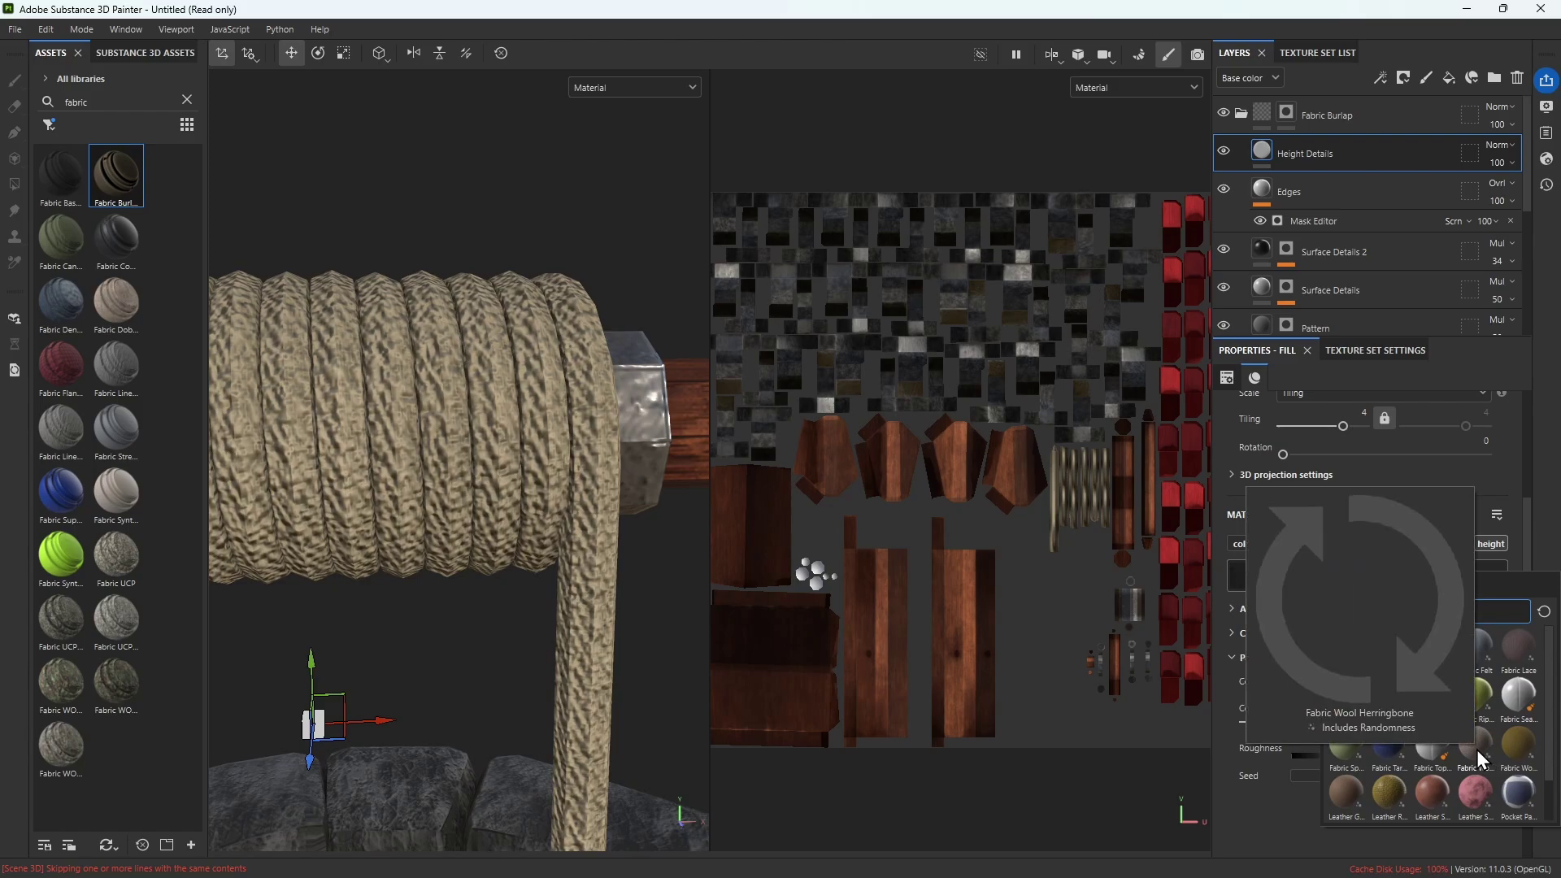
left_click(1472, 750)
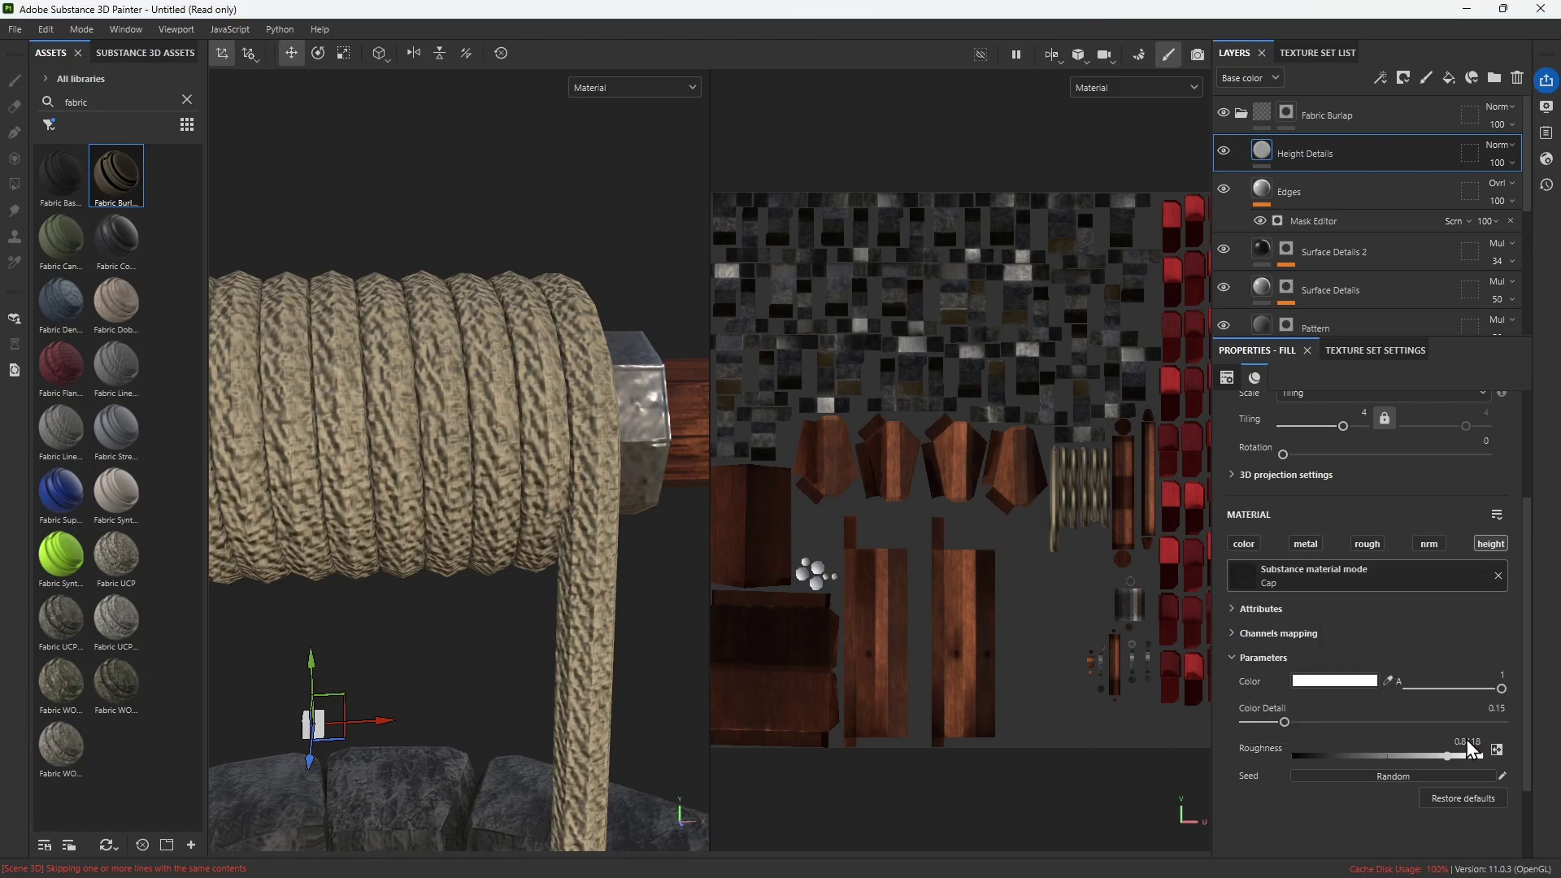
left_click(1467, 740)
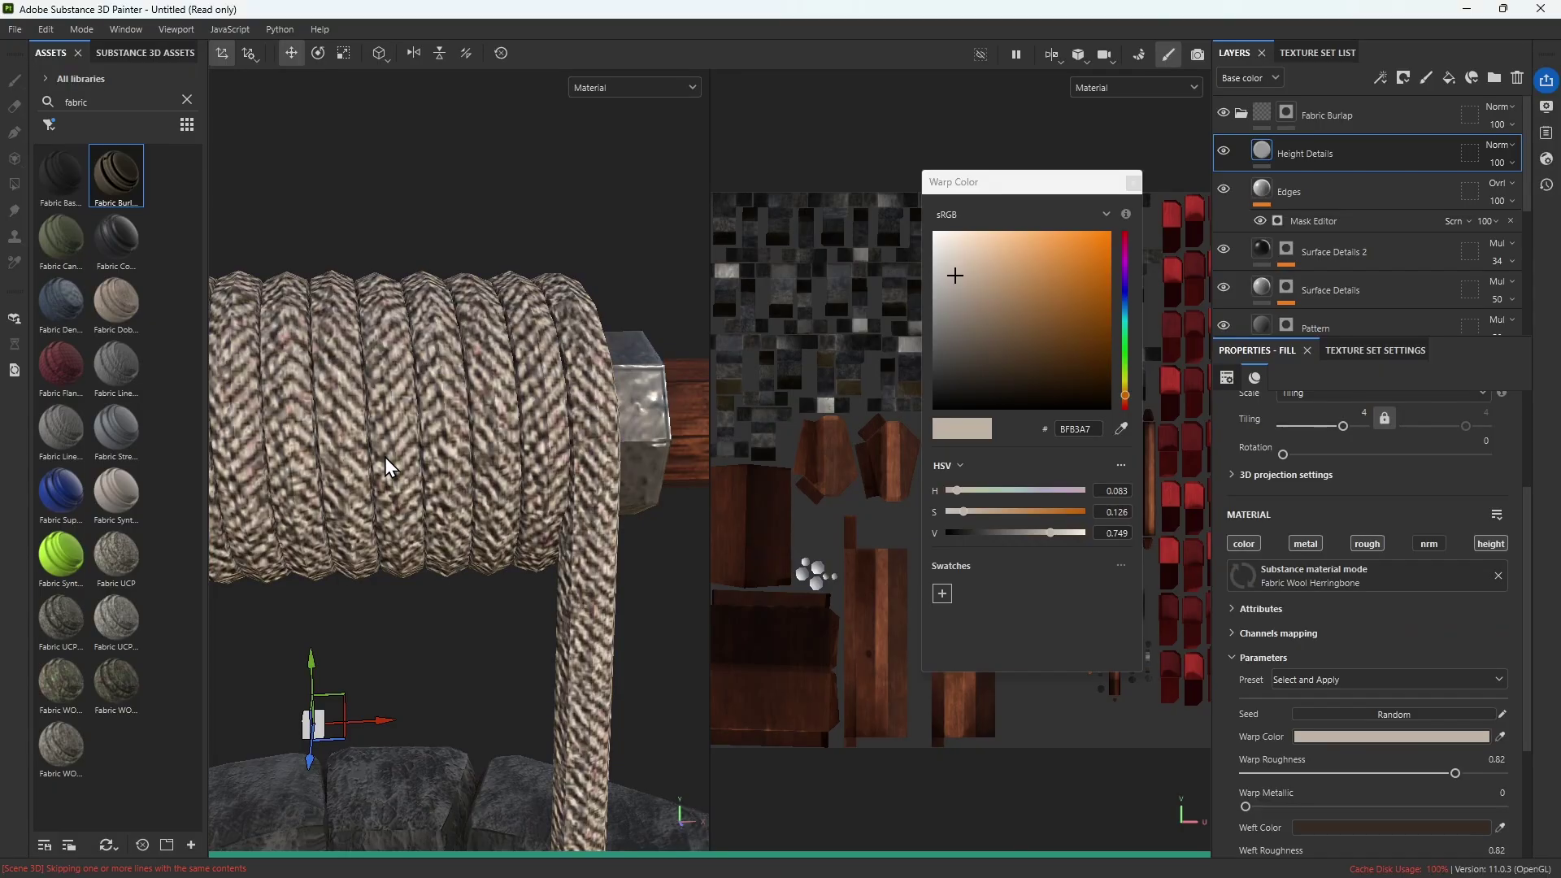
Inspect the herringbone weave on the rope coil, close the warp color picker, and undo the material change
scroll(389, 468, "down", 8)
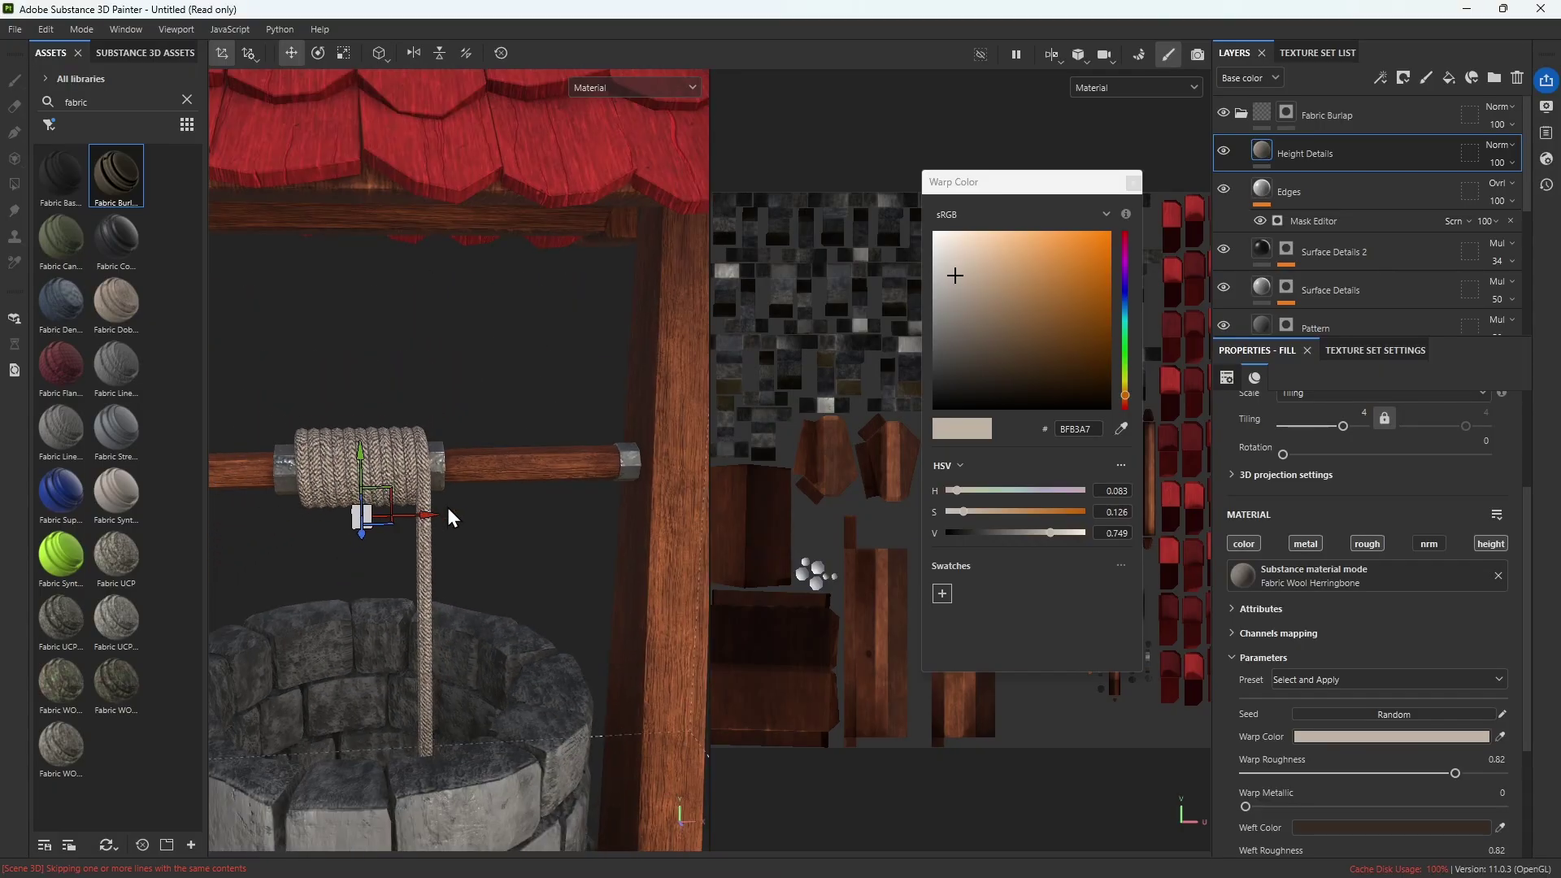
scroll(317, 578, "up", 8)
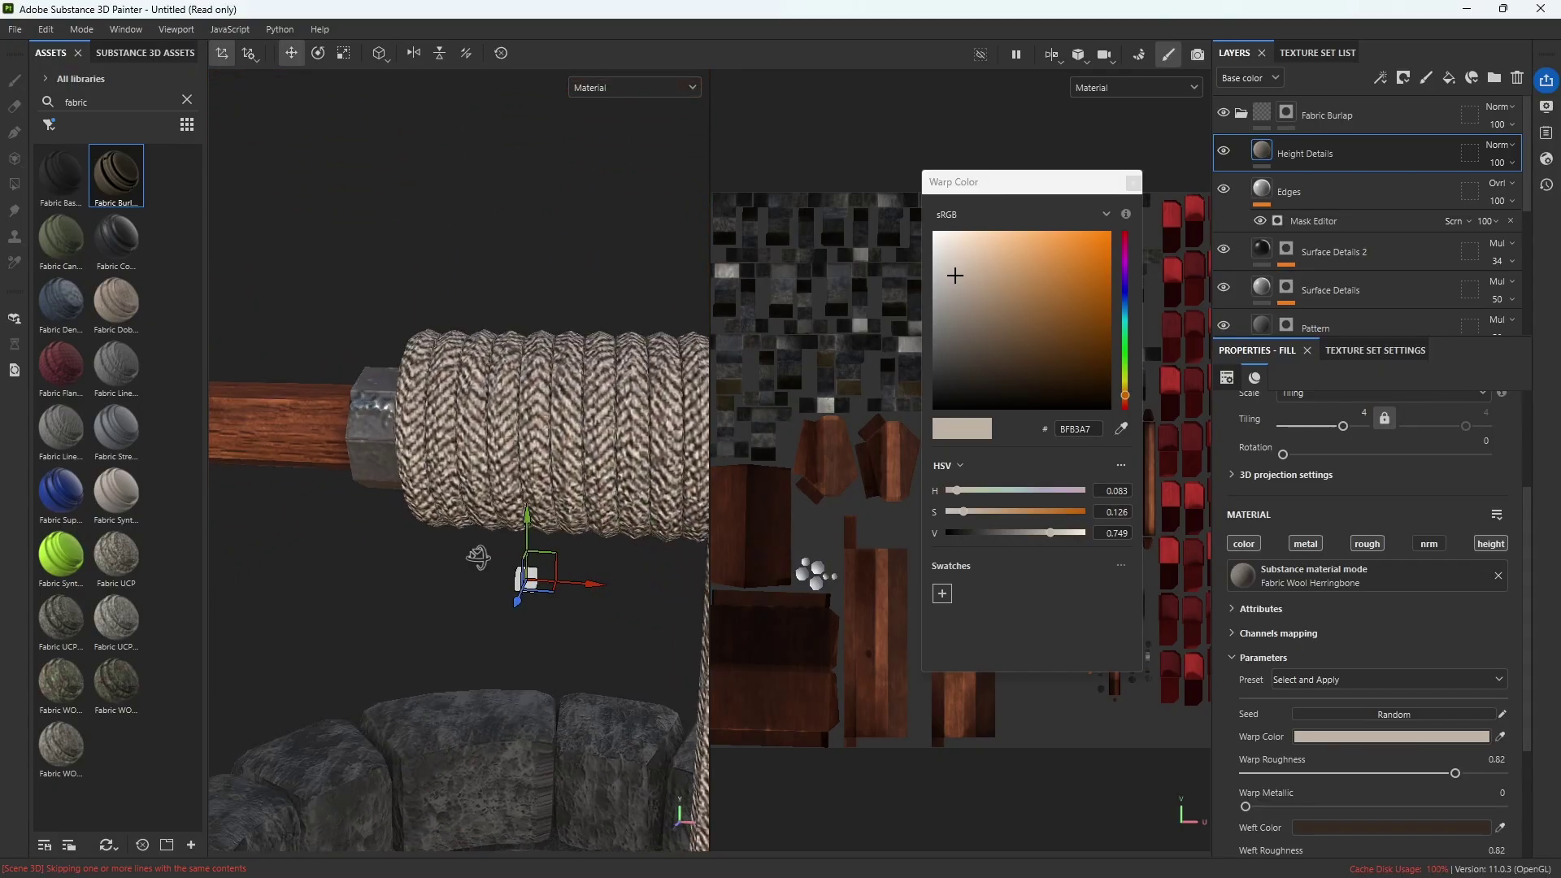
left_click_drag(478, 558, 528, 541, "alt")
left_click(1132, 182)
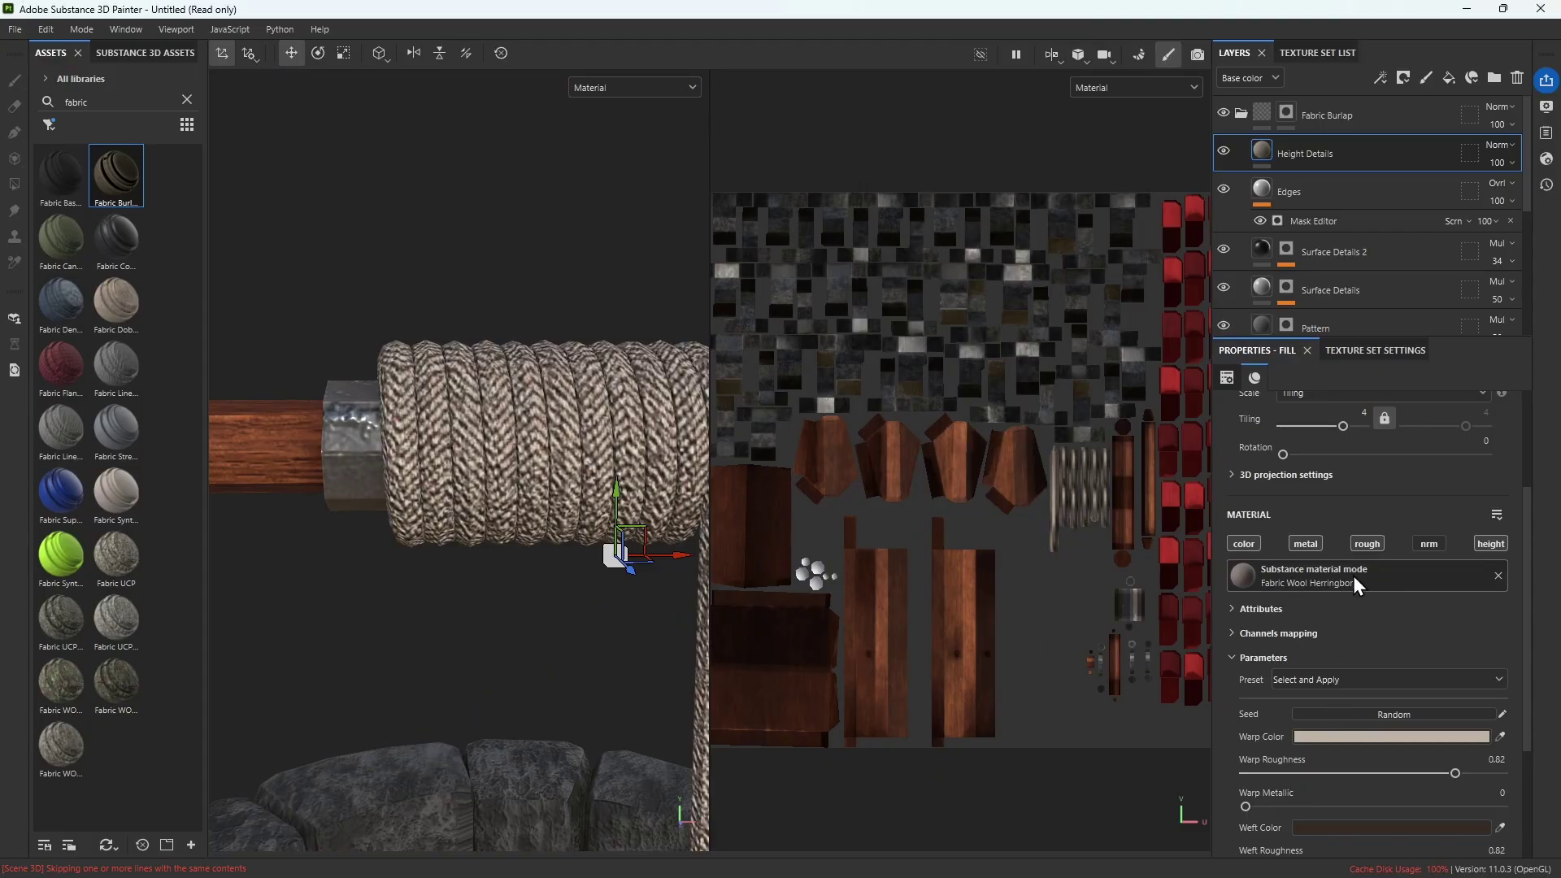
scroll(441, 530, "down", 8)
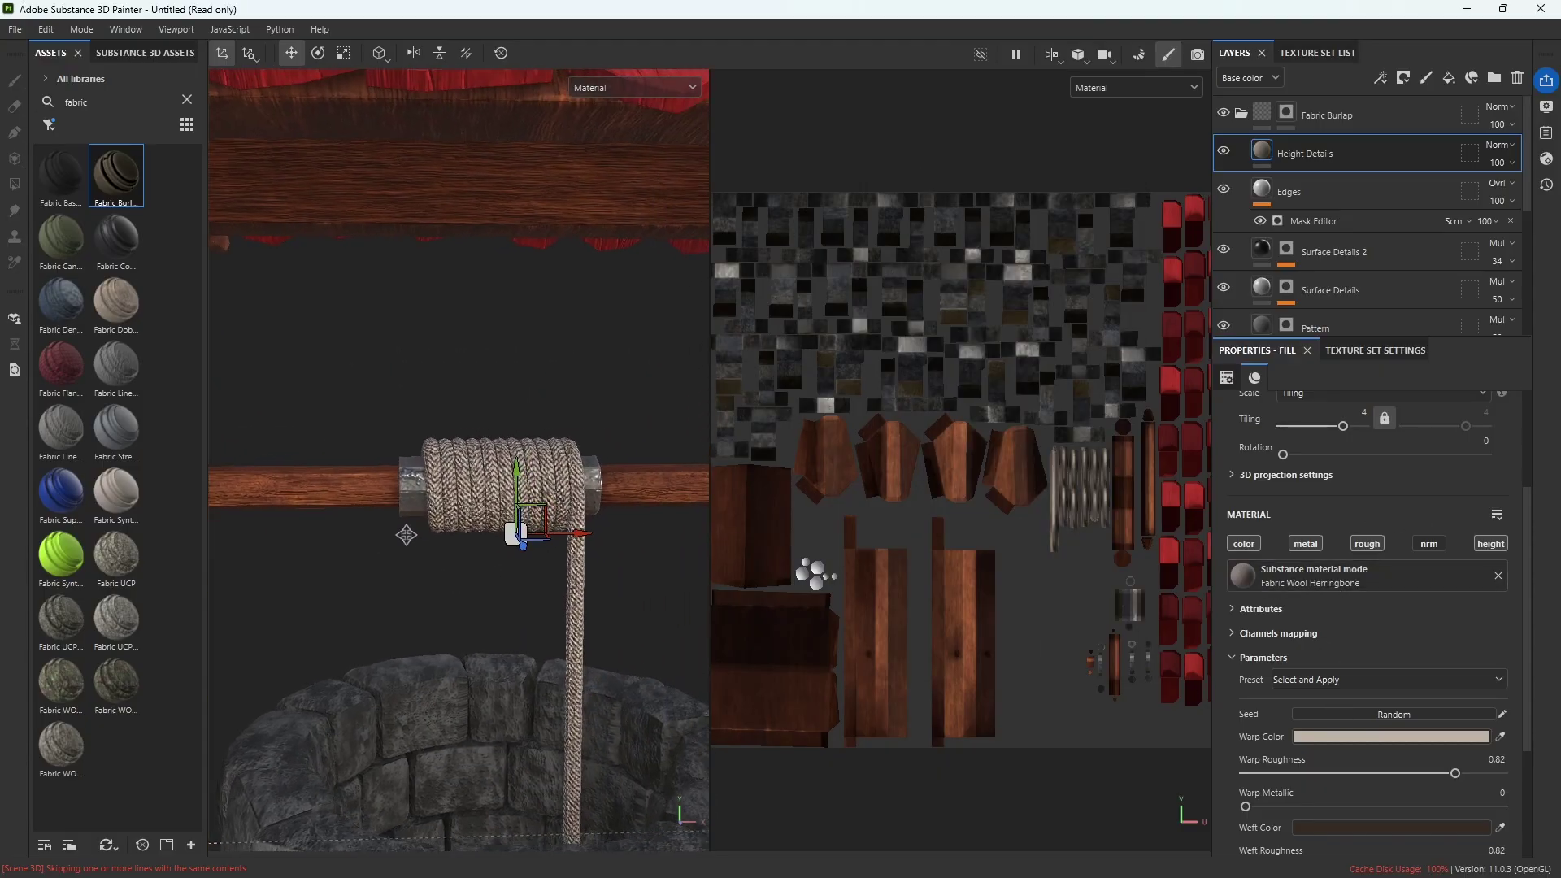
scroll(455, 582, "up", 4)
key("ctrl+z")
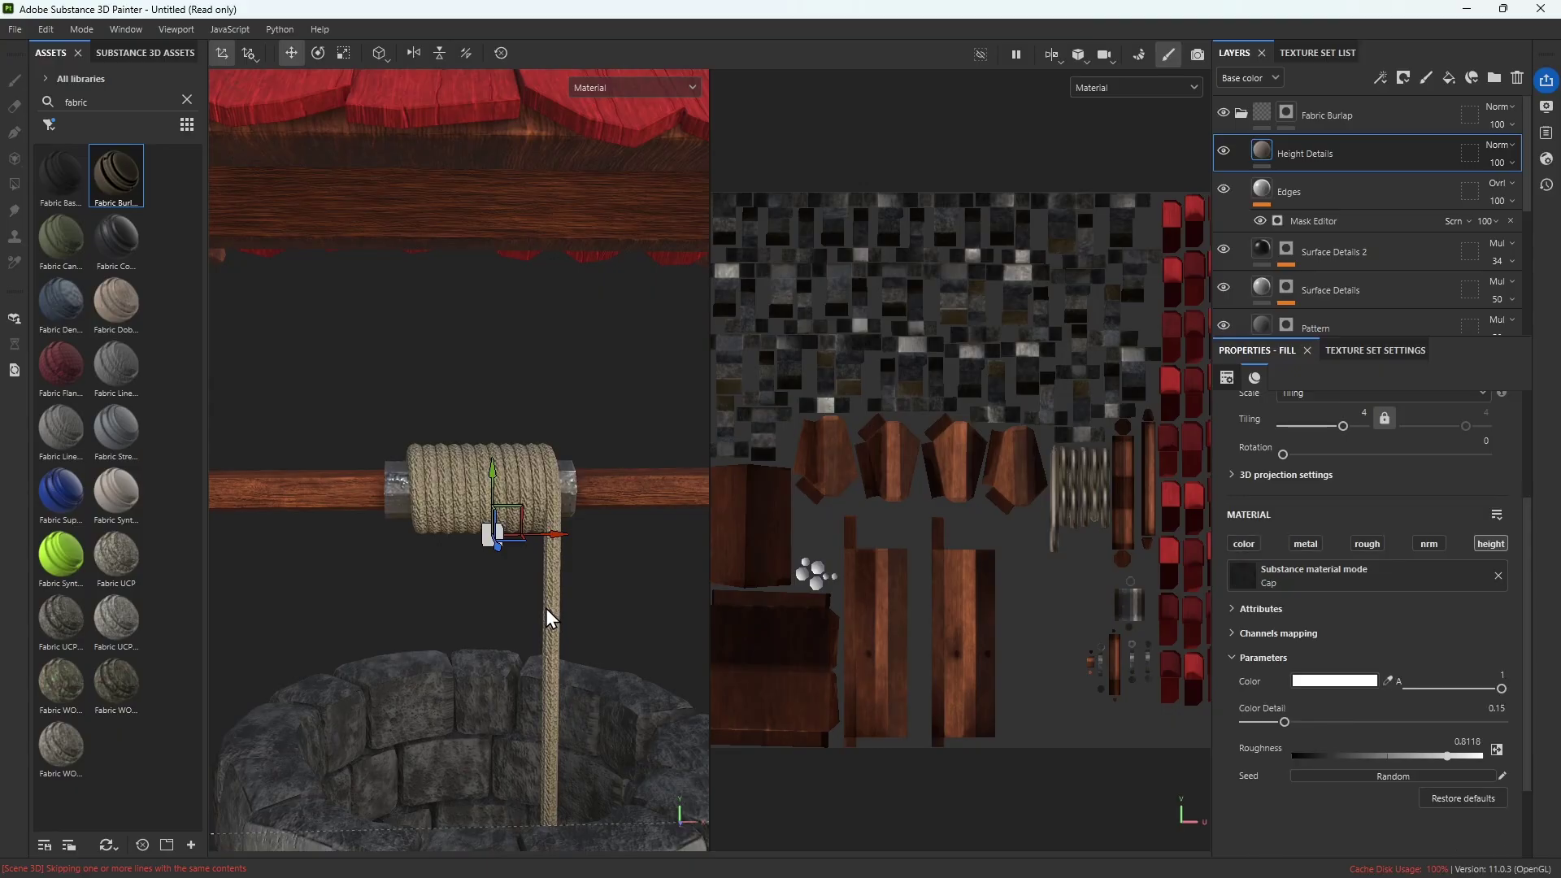
Set the Height Details layer's substance material to Fabric Wool Herringbone and check the rope on the whole well
left_click(1339, 573)
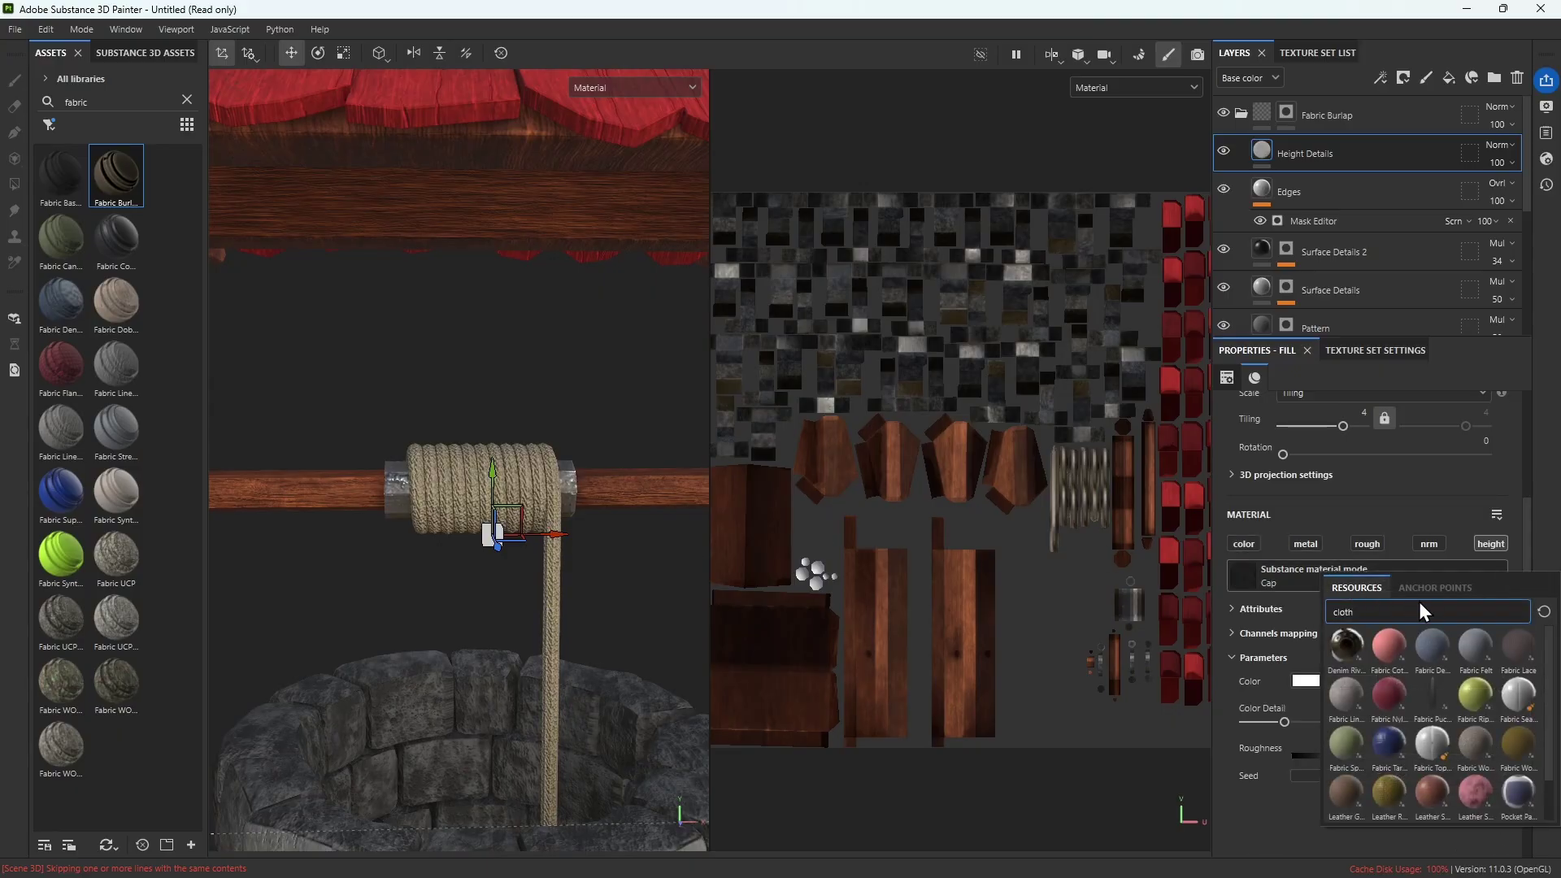
type("cl")
key("BackSpace")
key("BackSpace")
type("wool")
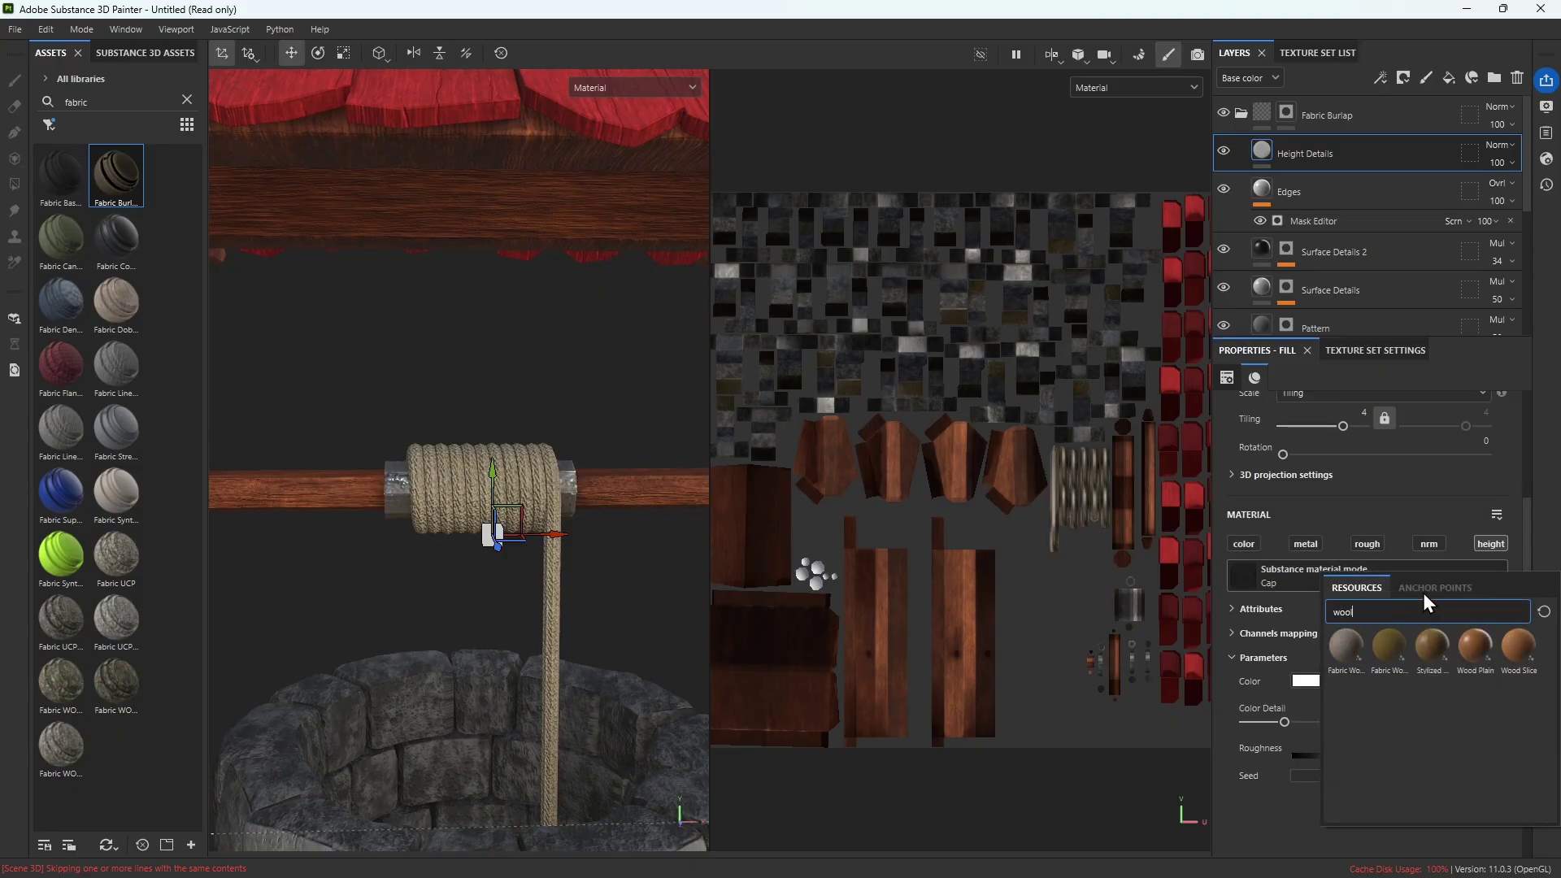
left_click(1335, 641)
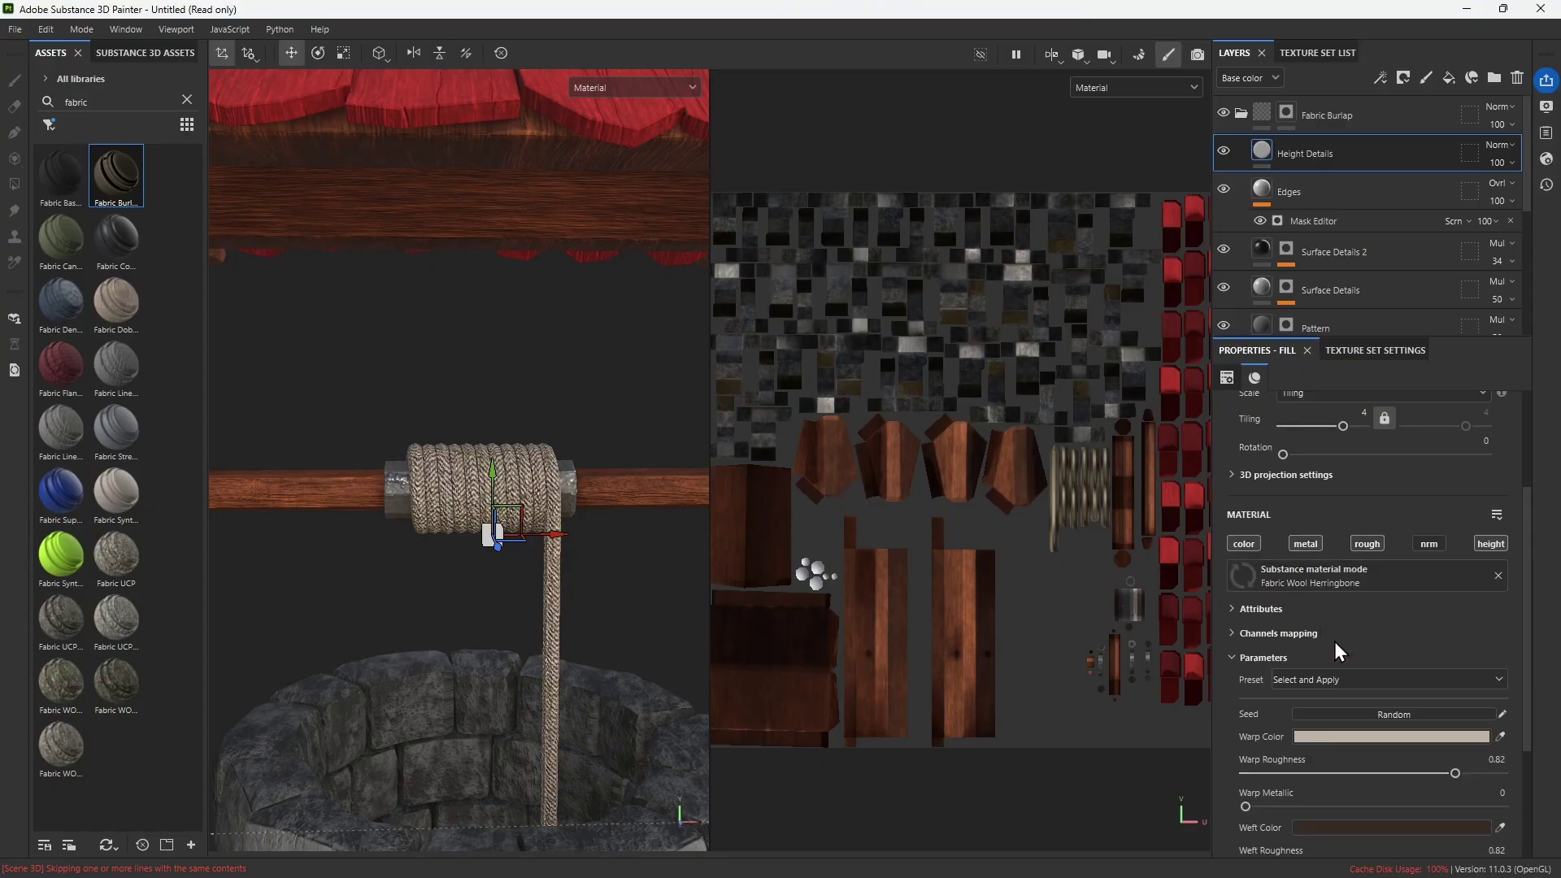
scroll(552, 565, "up", 2)
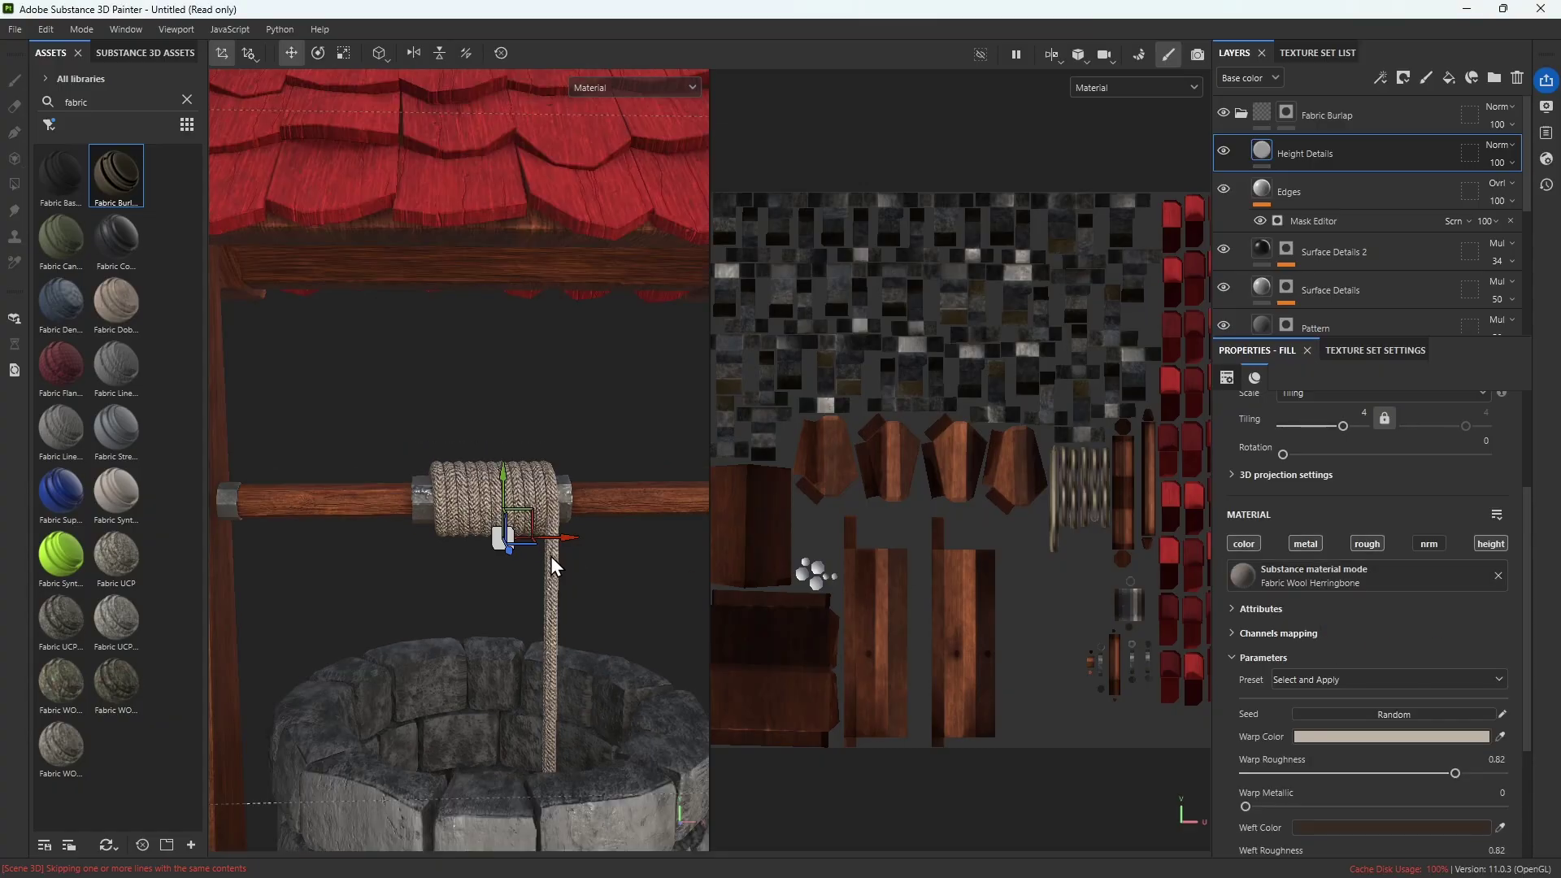
scroll(552, 565, "down", 3)
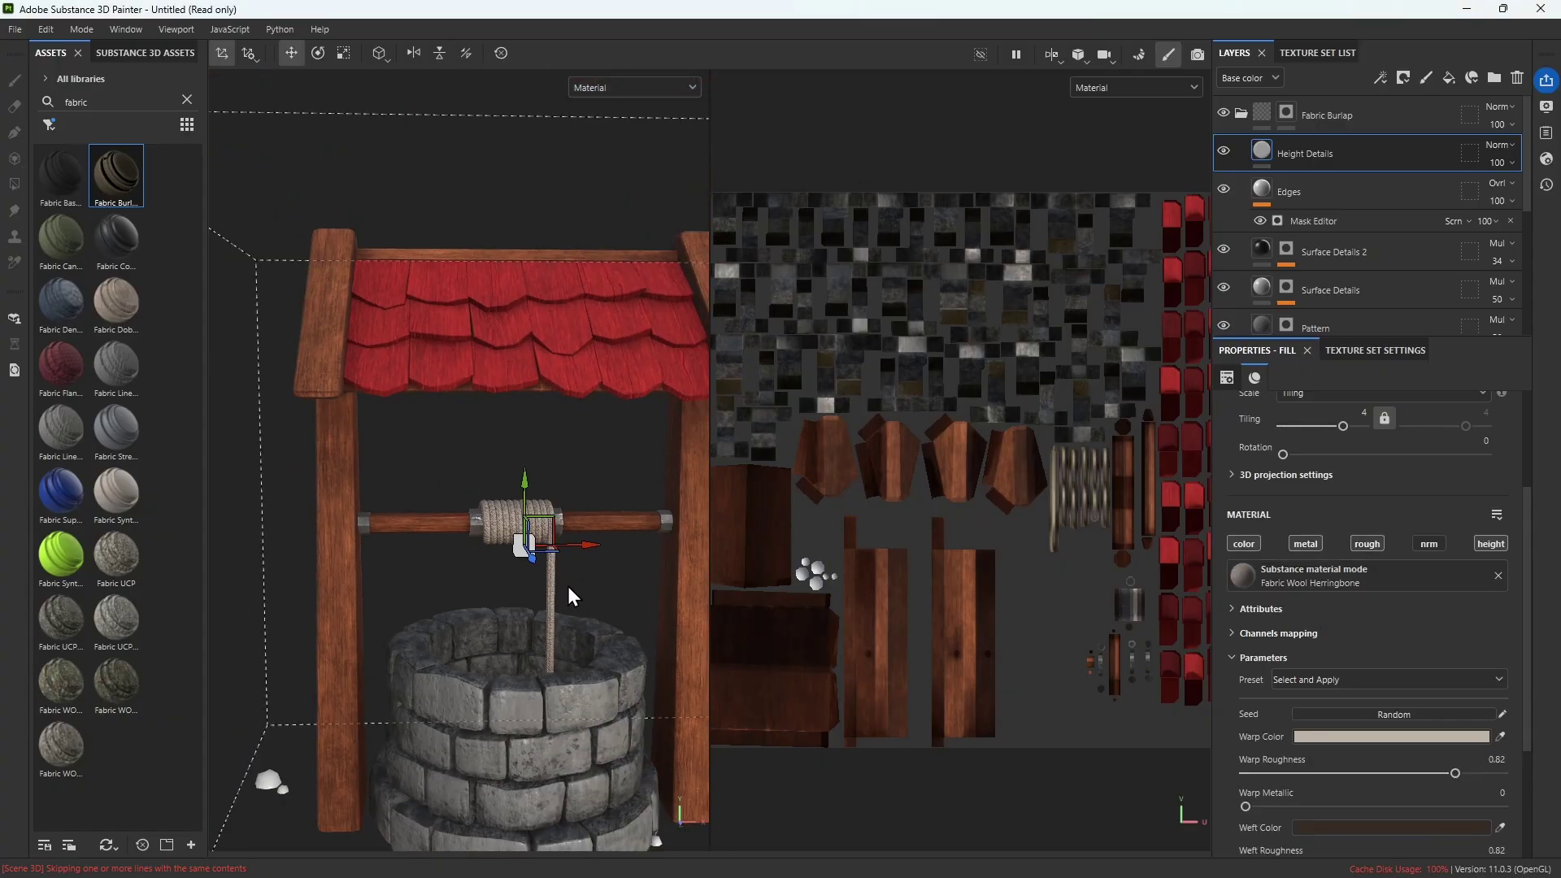
scroll(568, 587, "up", 1)
Collapse the Fabric Burlap folder and rename it Well_rope
left_click(1330, 114)
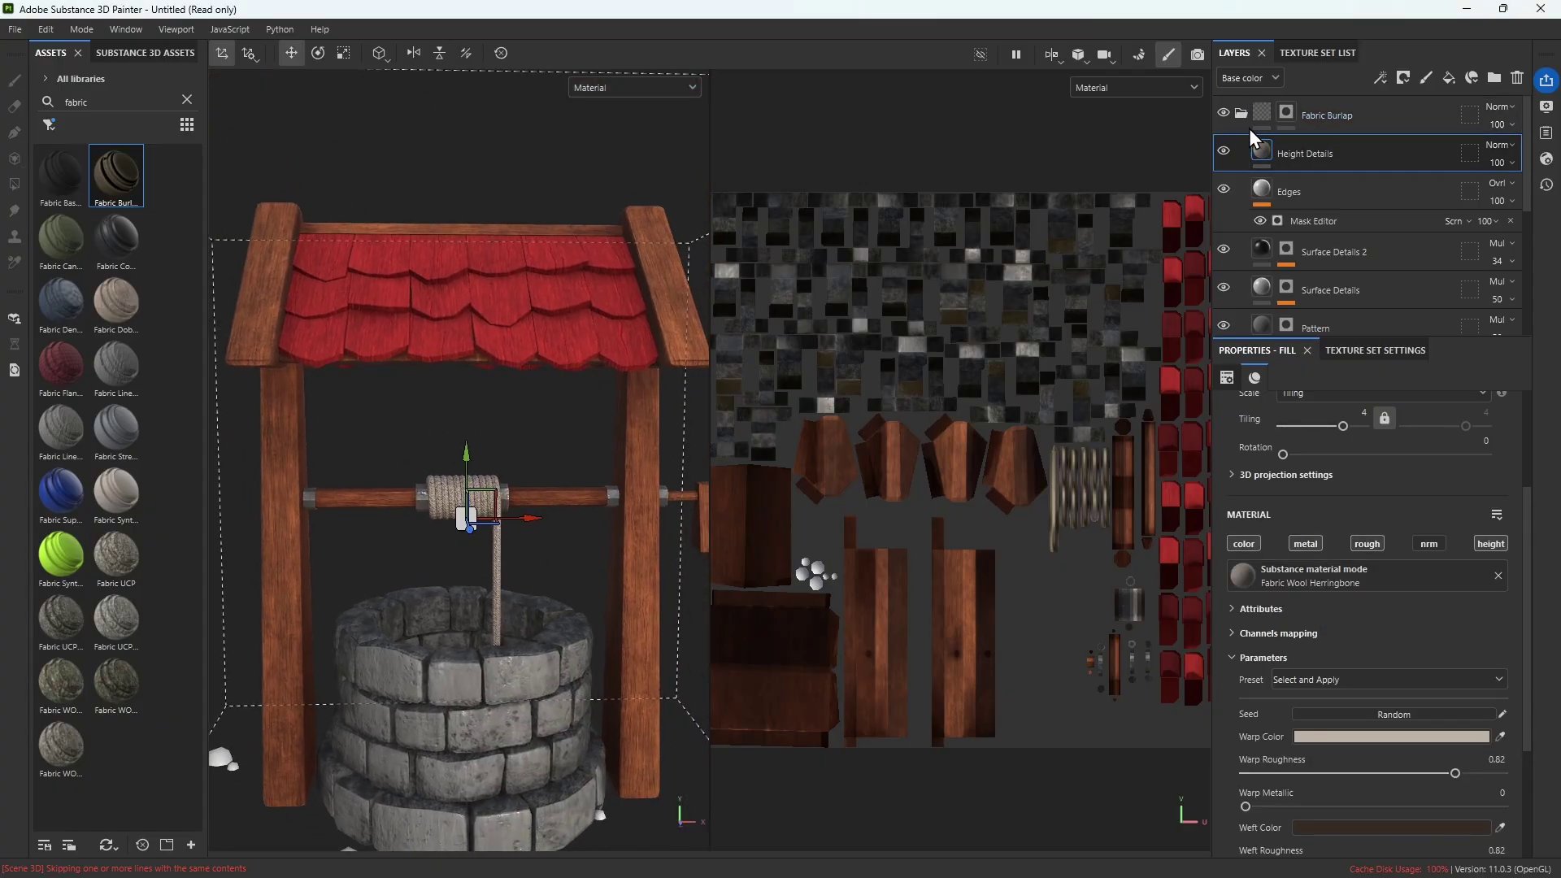
left_click(1242, 113)
key("4")
double_click(1331, 115)
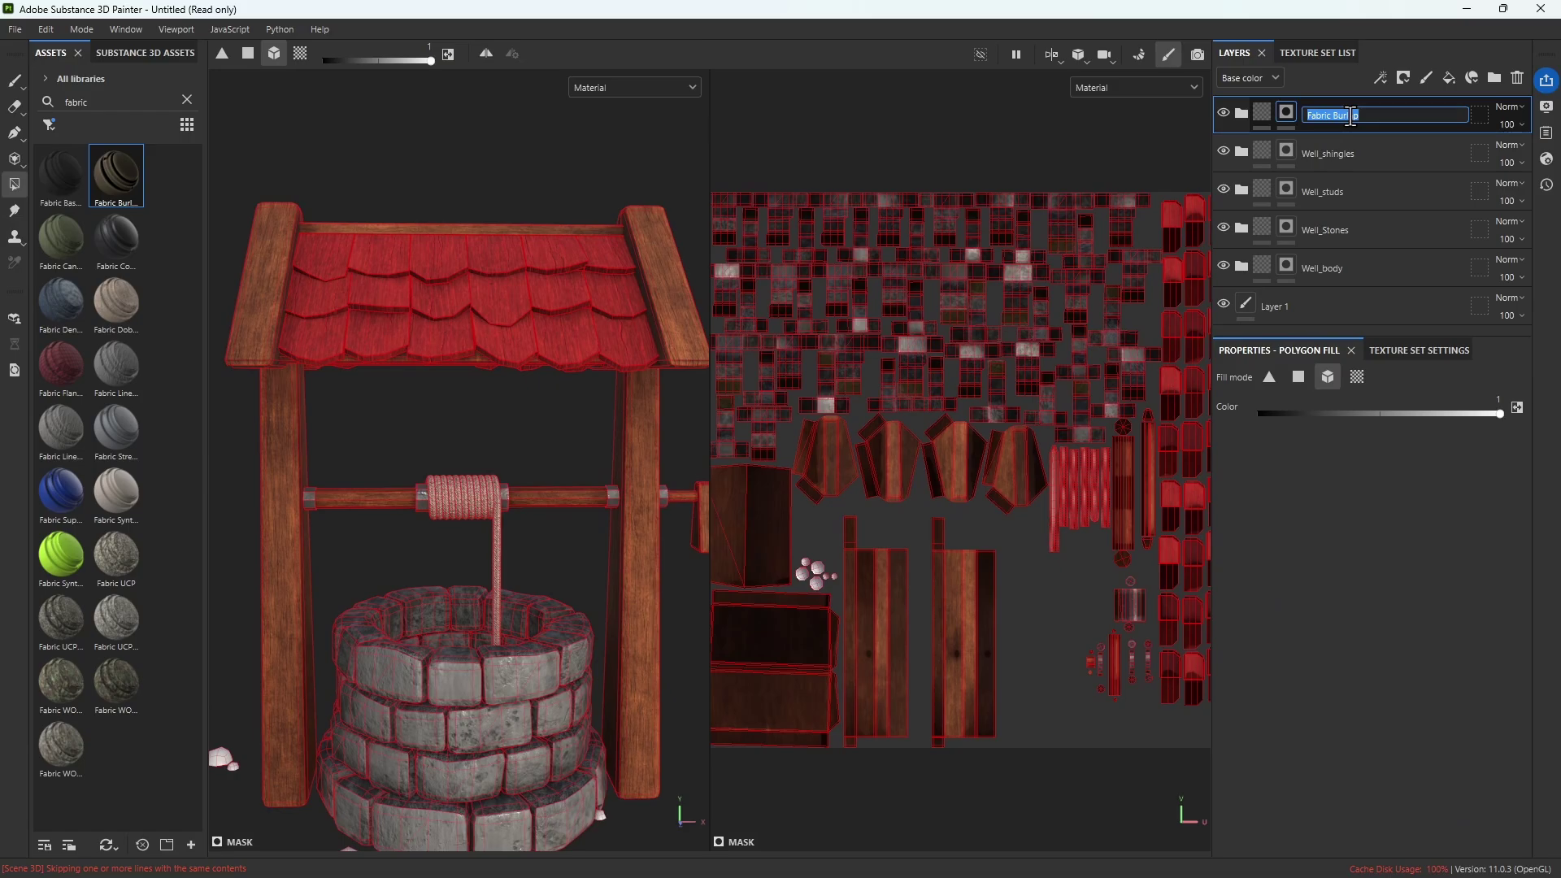
type("Well_rope")
key("Return")
Clear the fabric asset search and browse the full smart material library for another material to use on the well model
left_click_drag(538, 437, 573, 675, "alt")
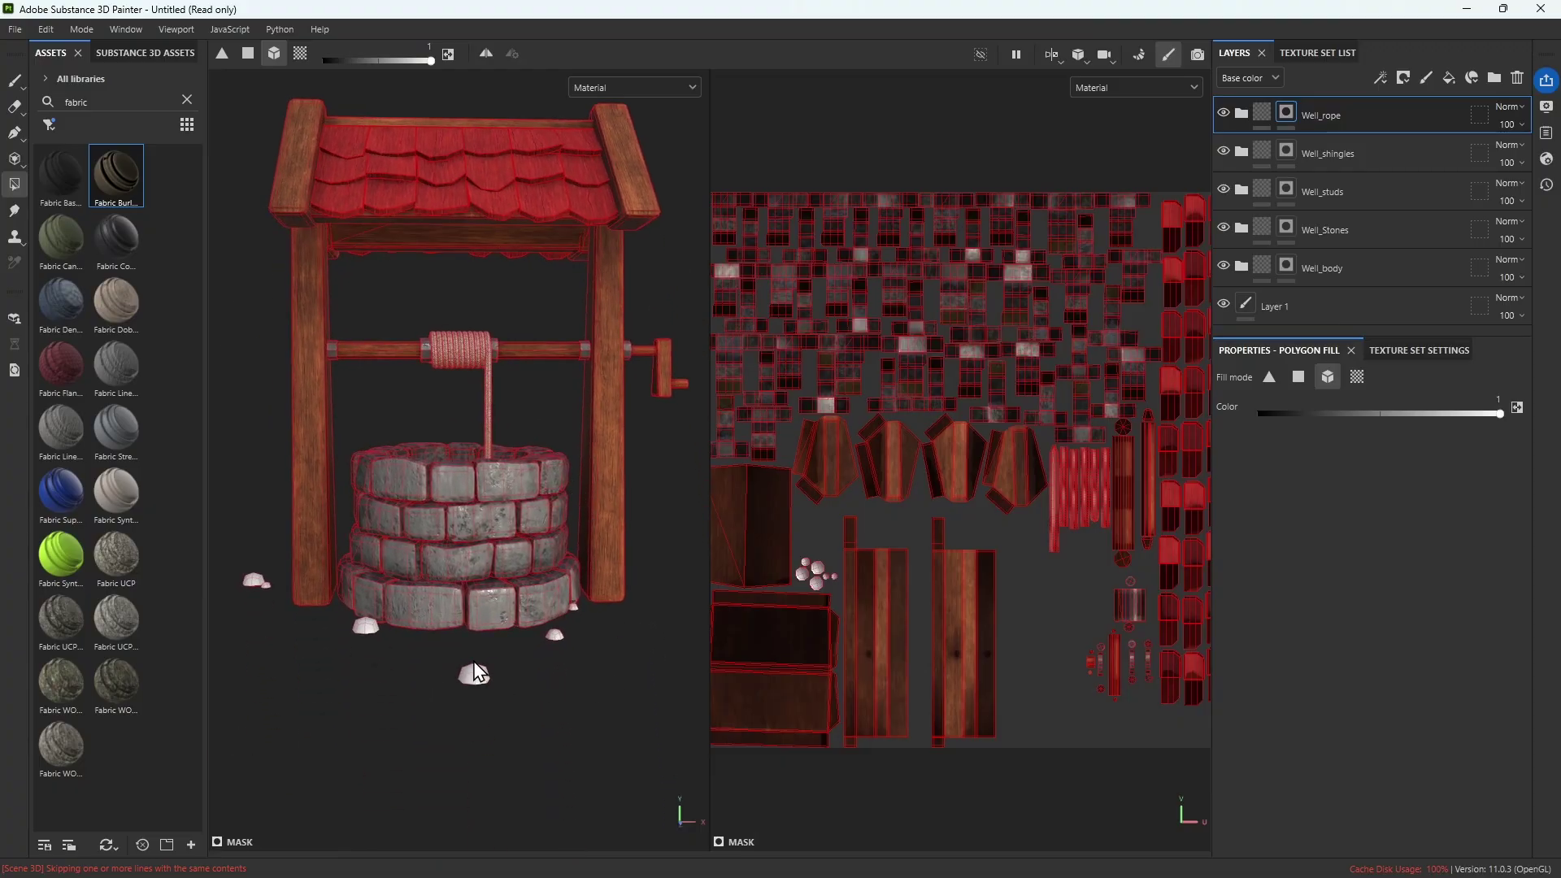
left_click(187, 99)
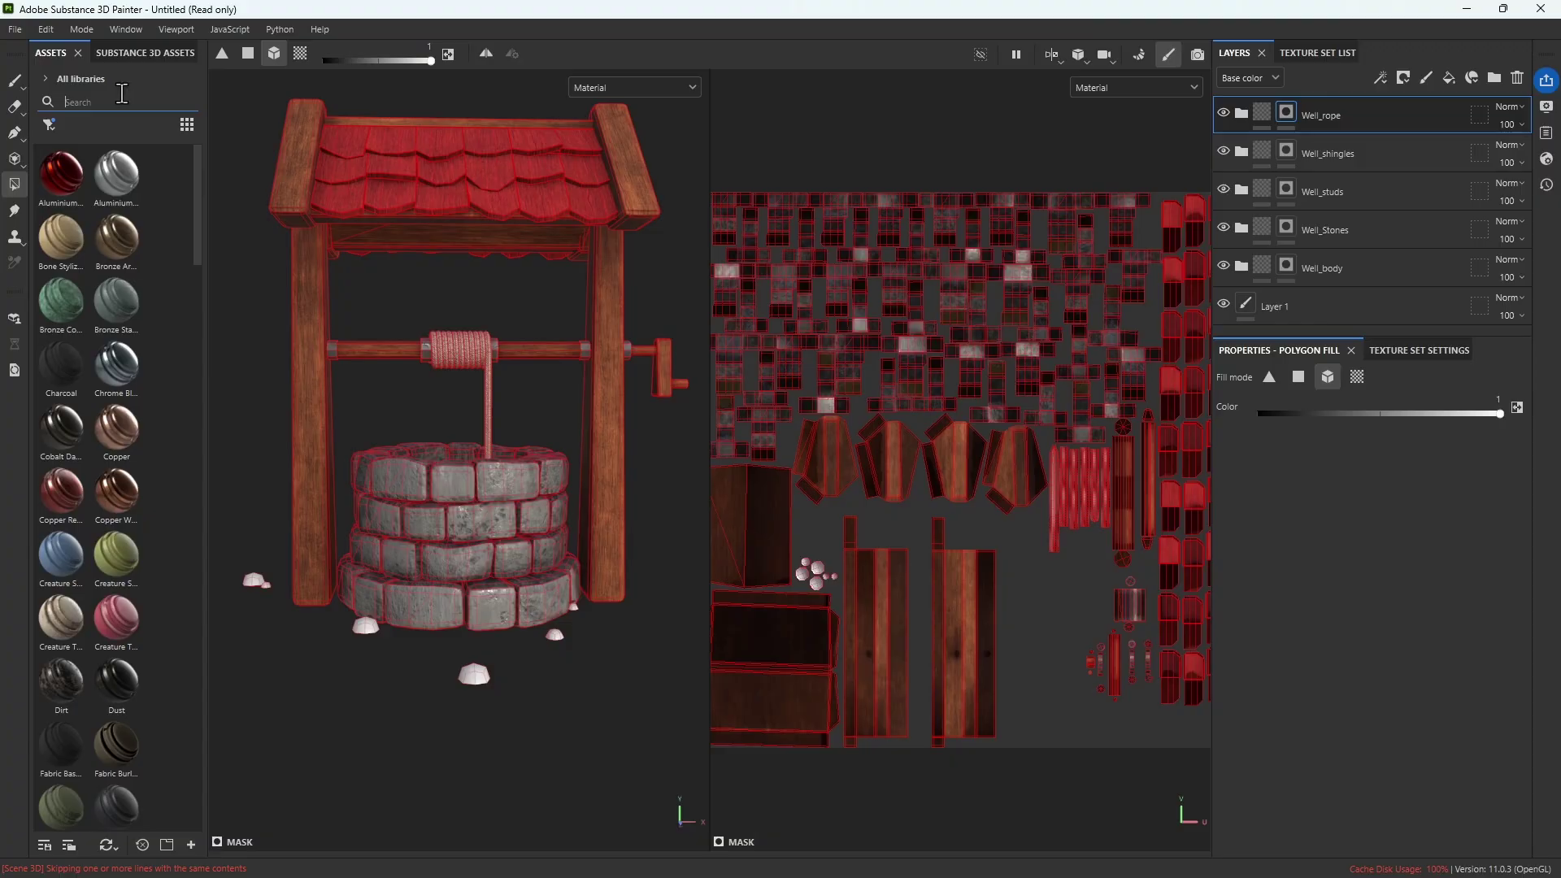
scroll(146, 427, "down", 10)
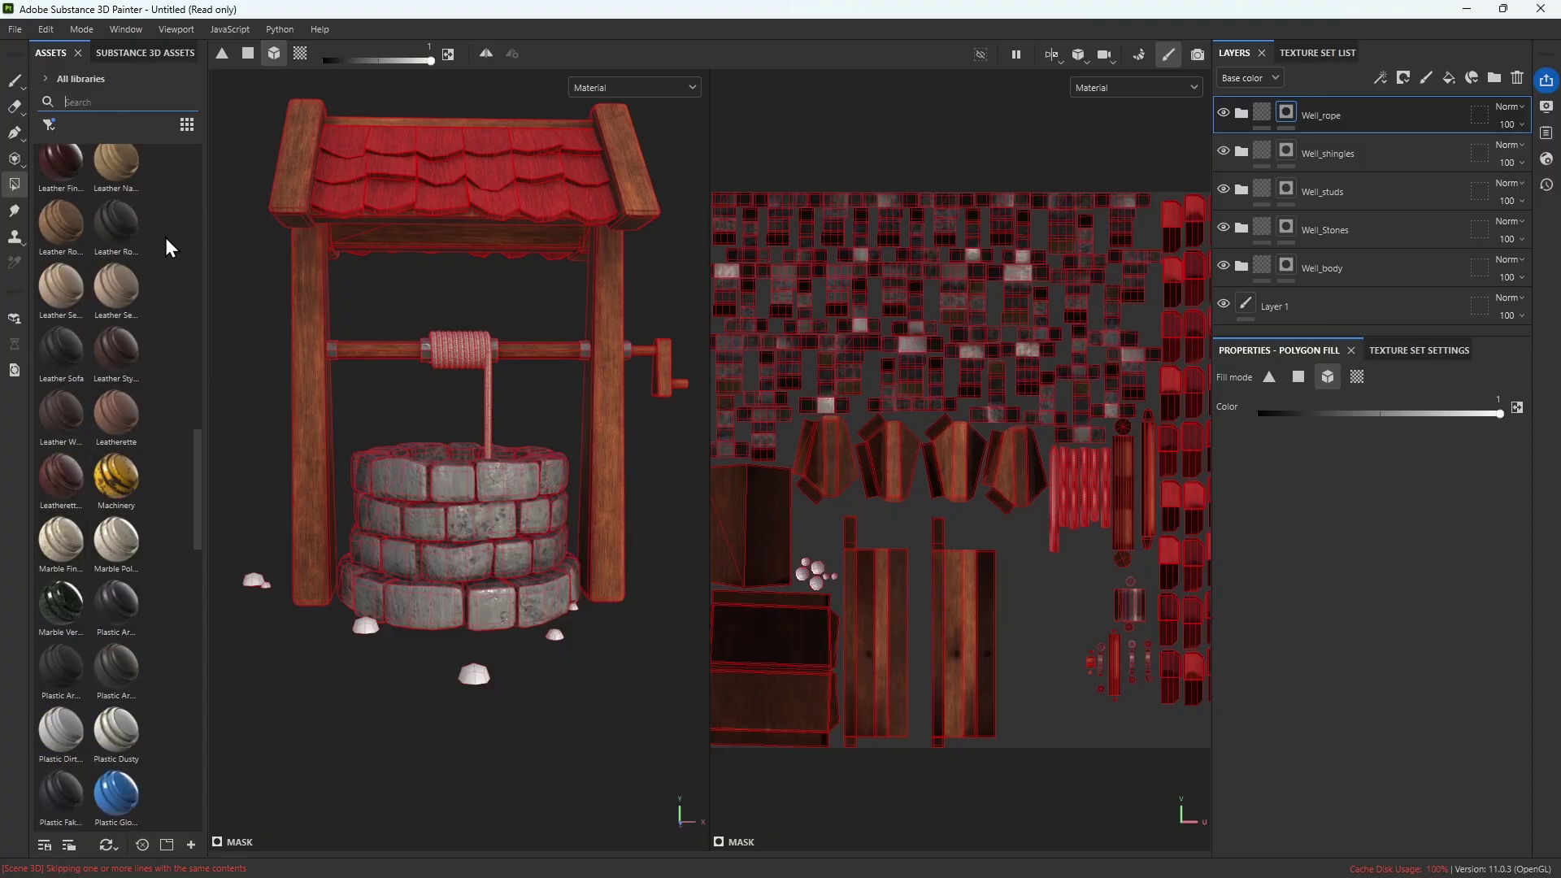
left_click(54, 517)
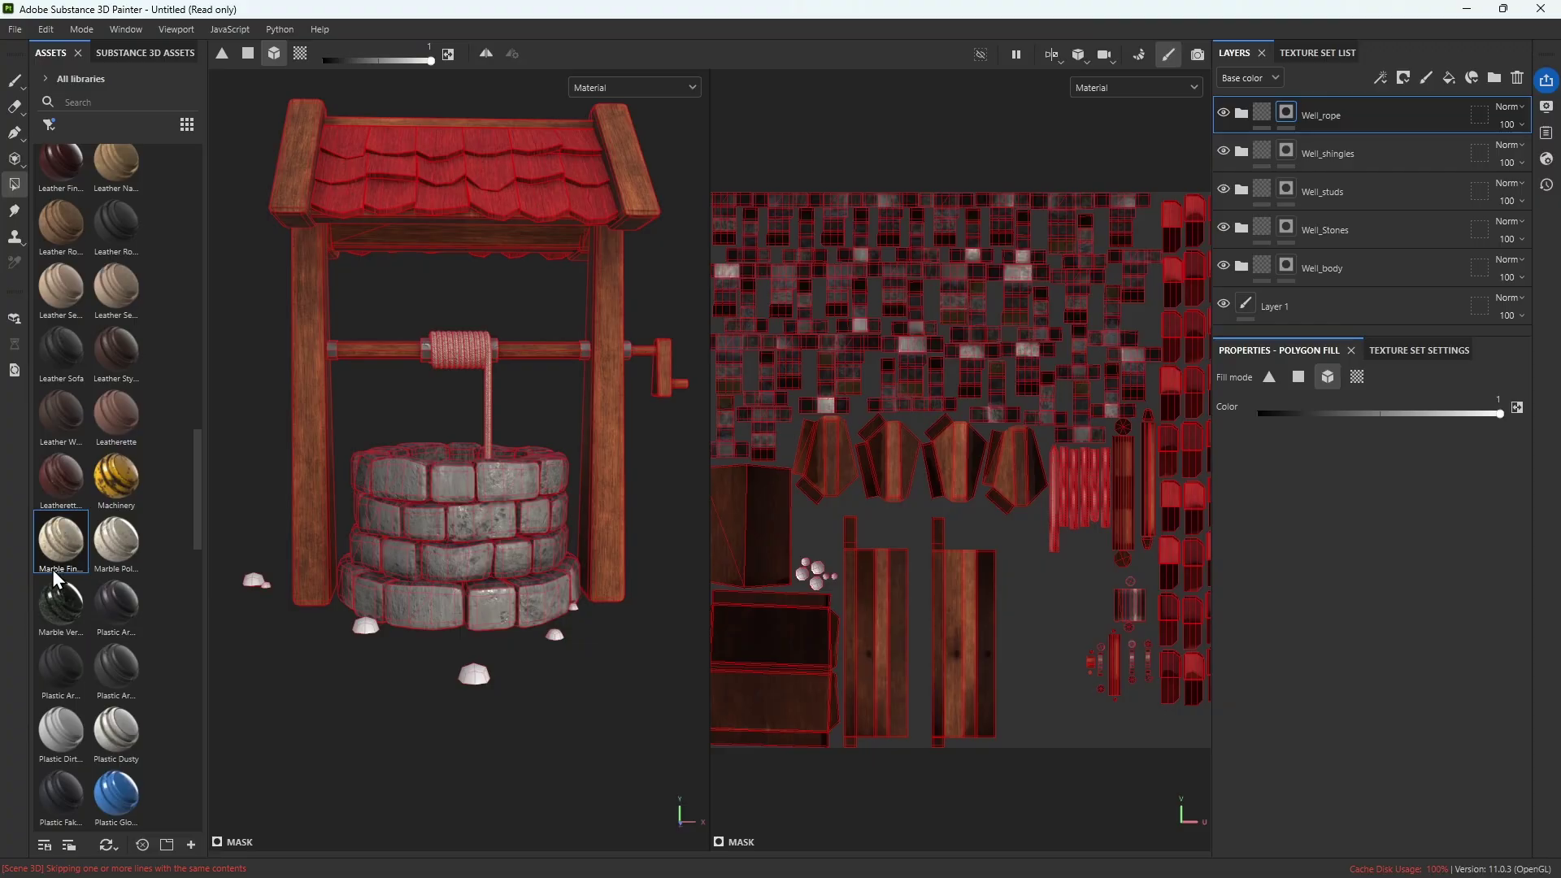
scroll(62, 603, "down", 10)
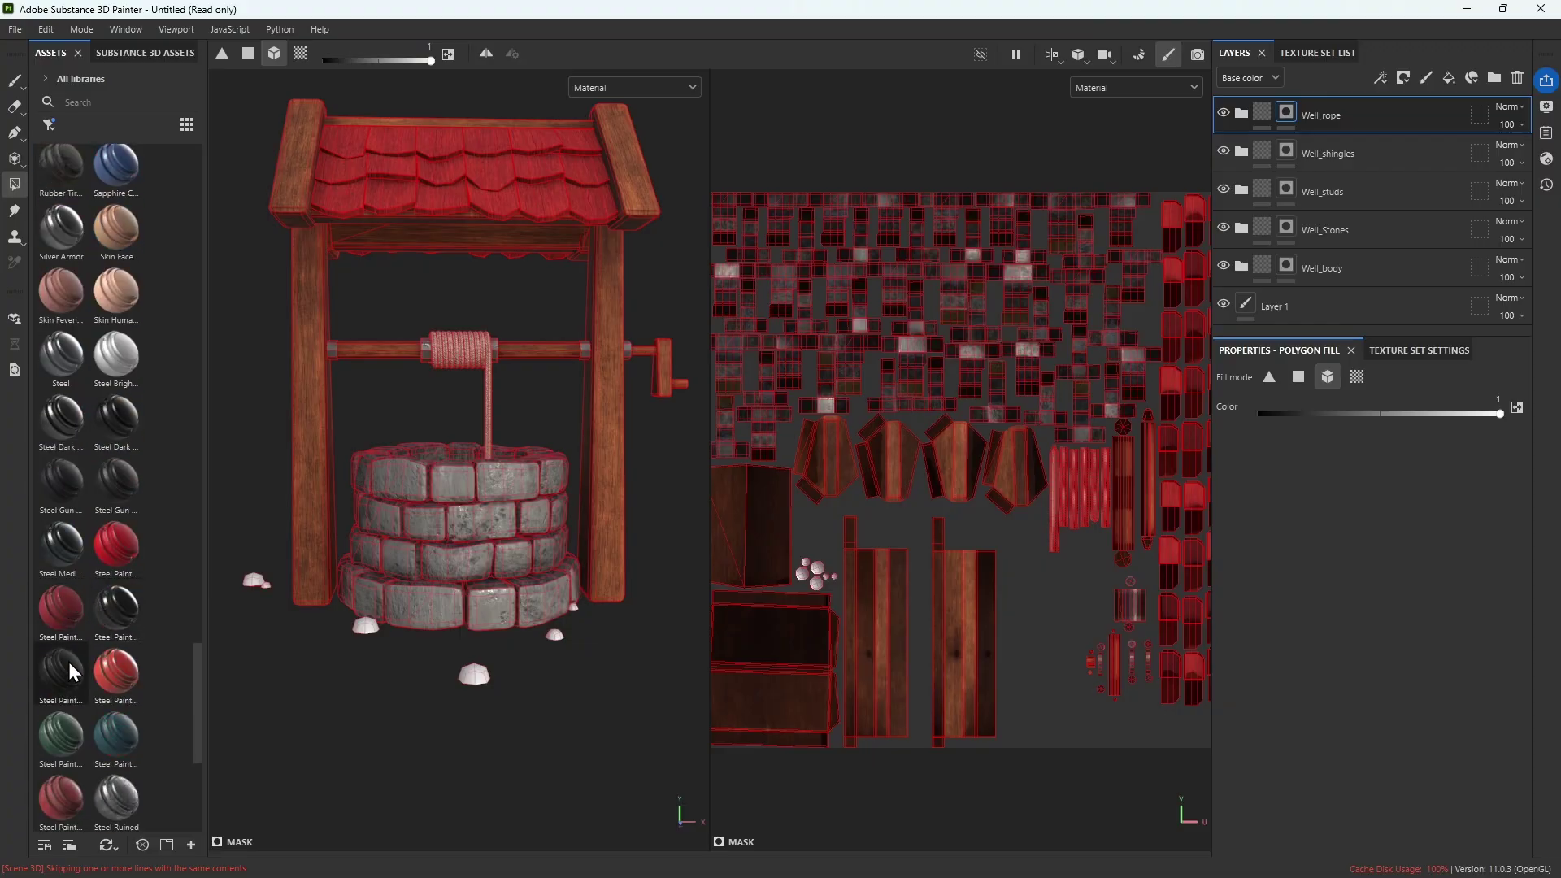
mouse_move(70, 665)
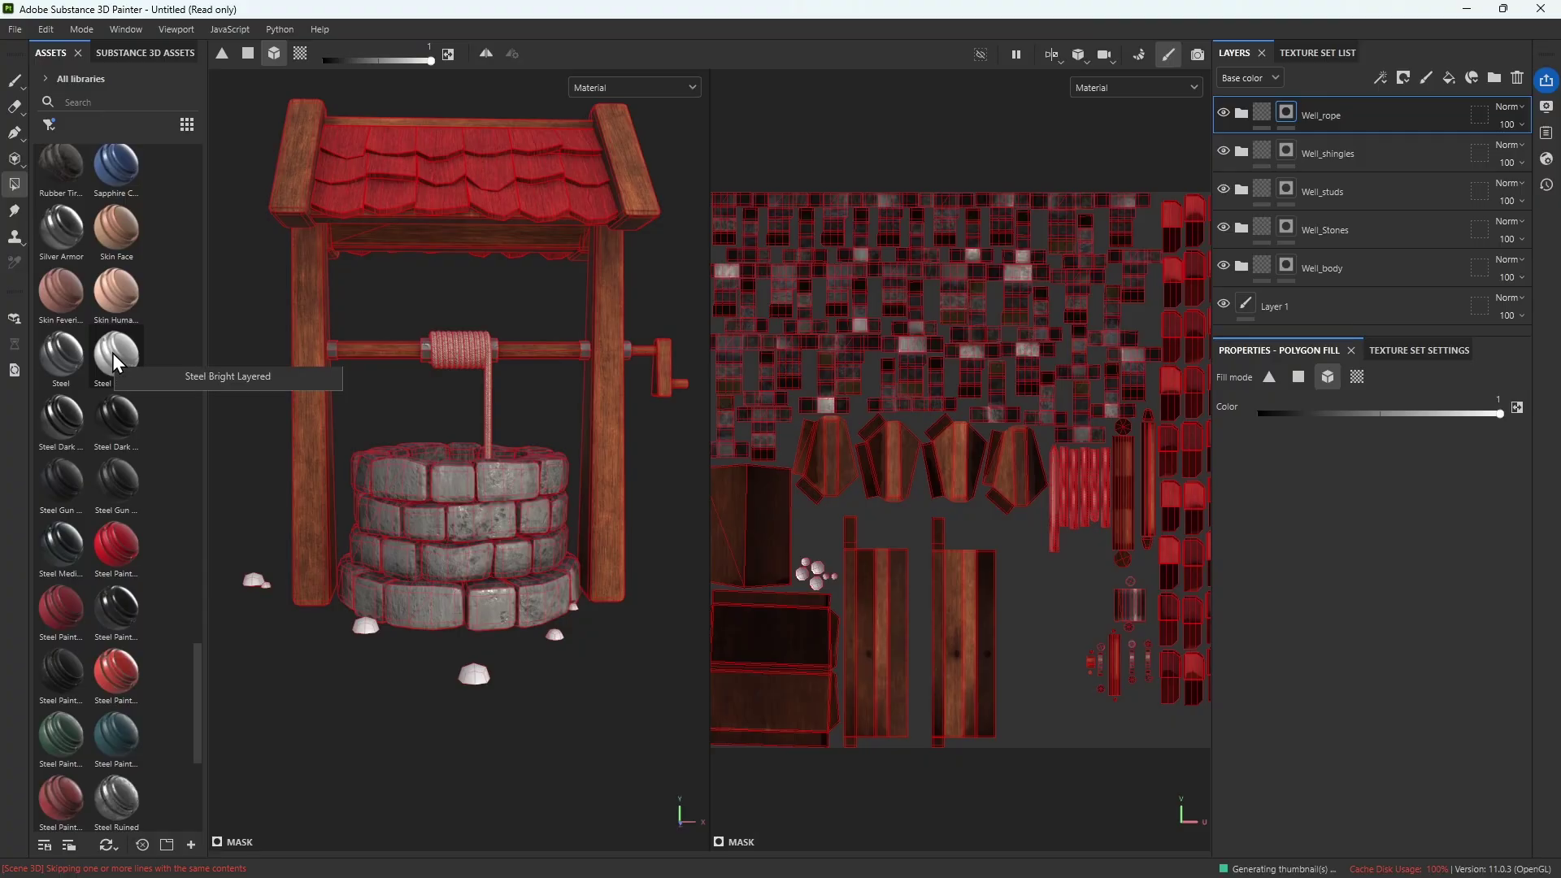
mouse_move(64, 489)
scroll(65, 489, "down", 5)
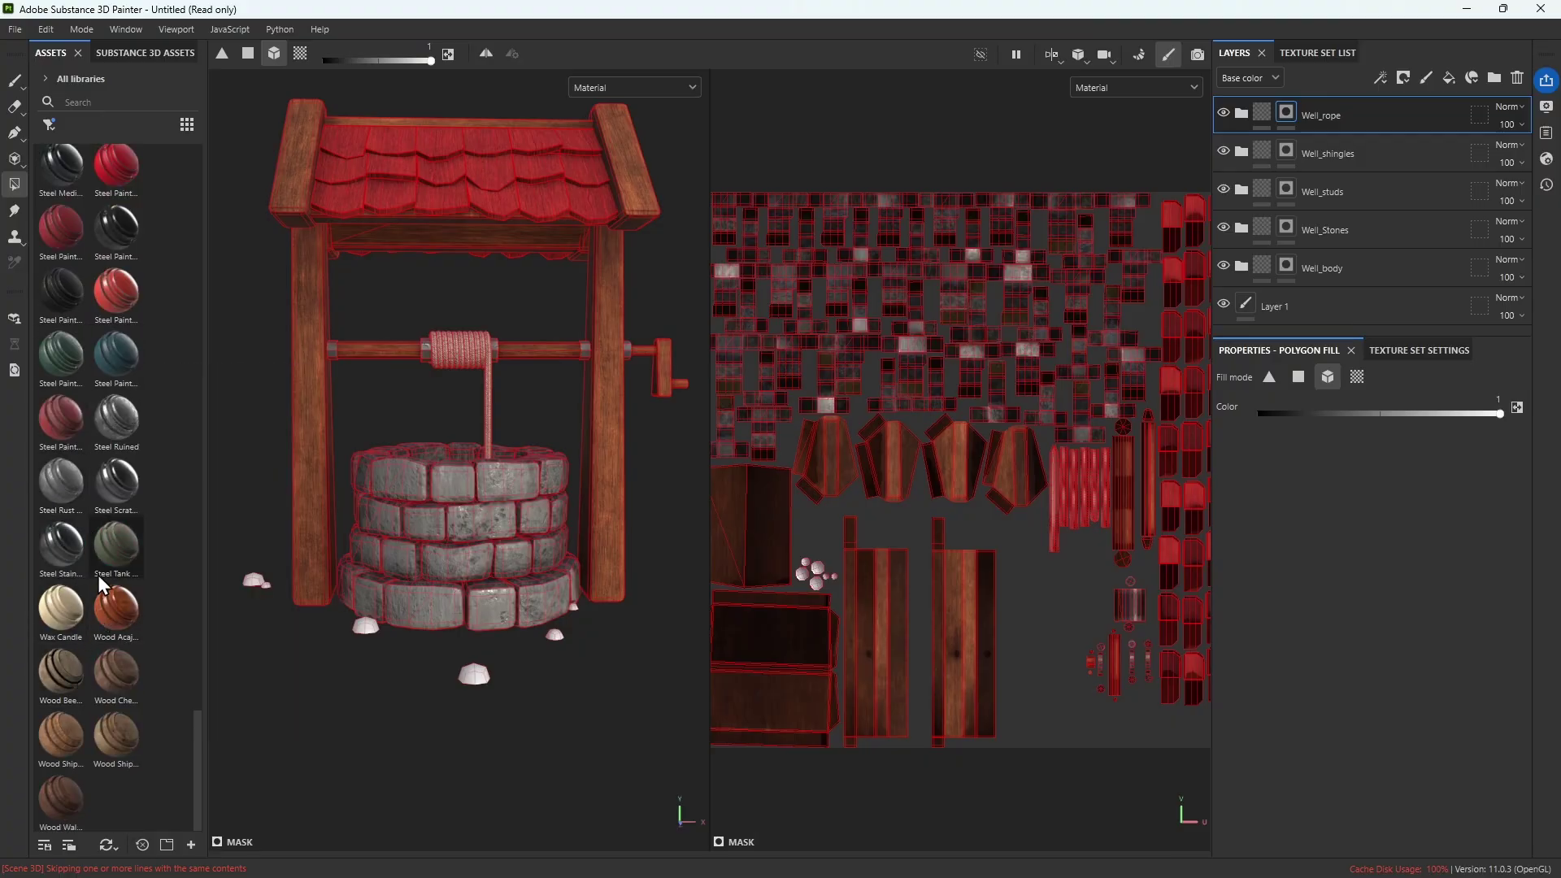
scroll(74, 447, "up", 8)
scroll(52, 296, "up", 10)
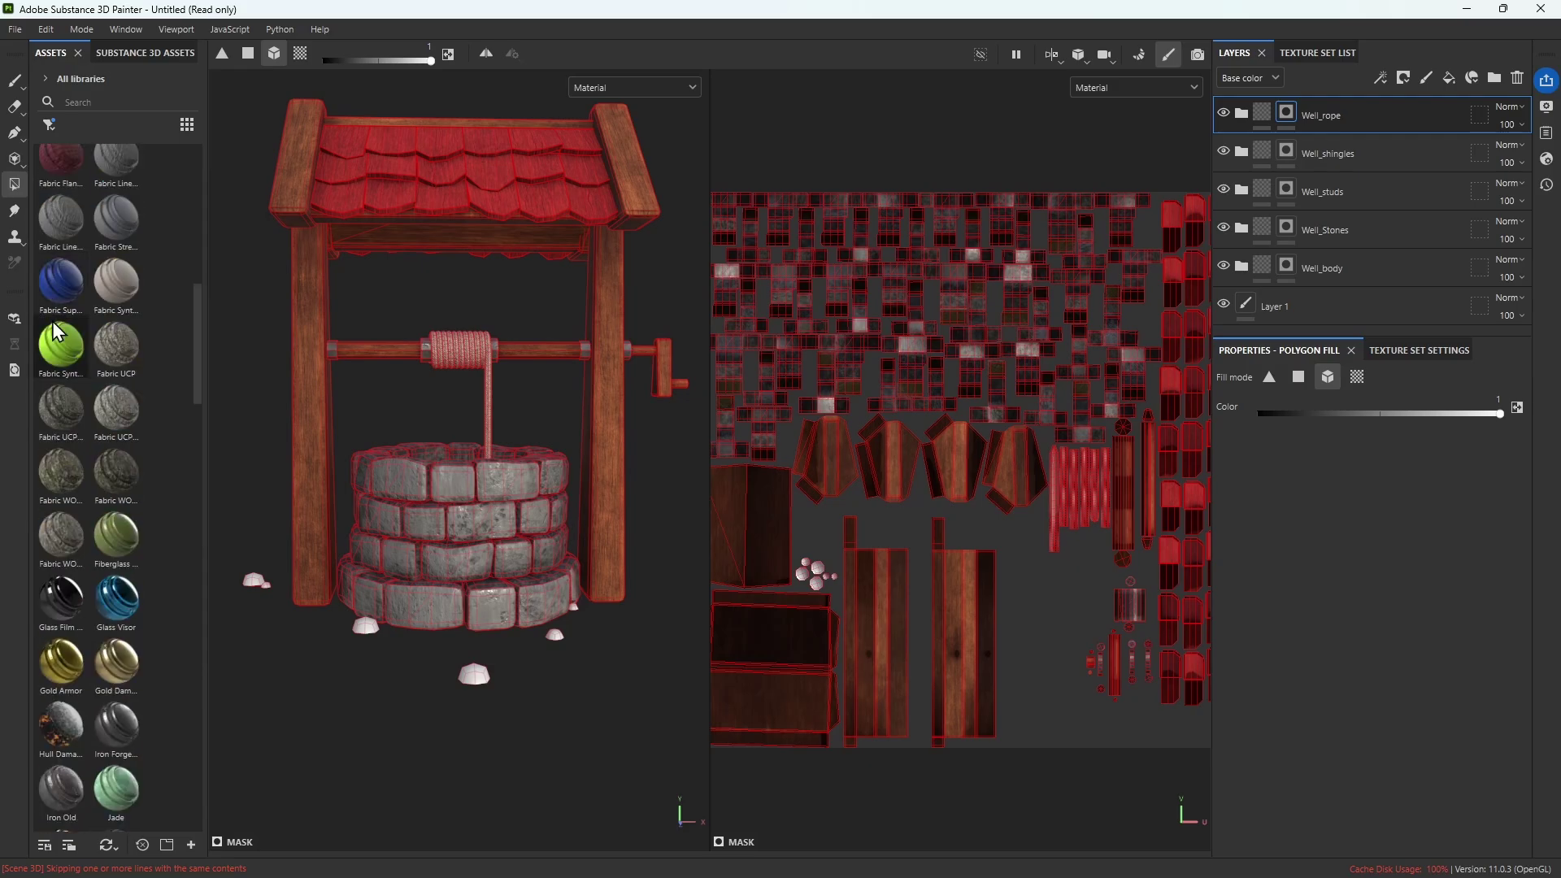
Try the Dirt smart material on the well model
scroll(65, 385, "down", 8)
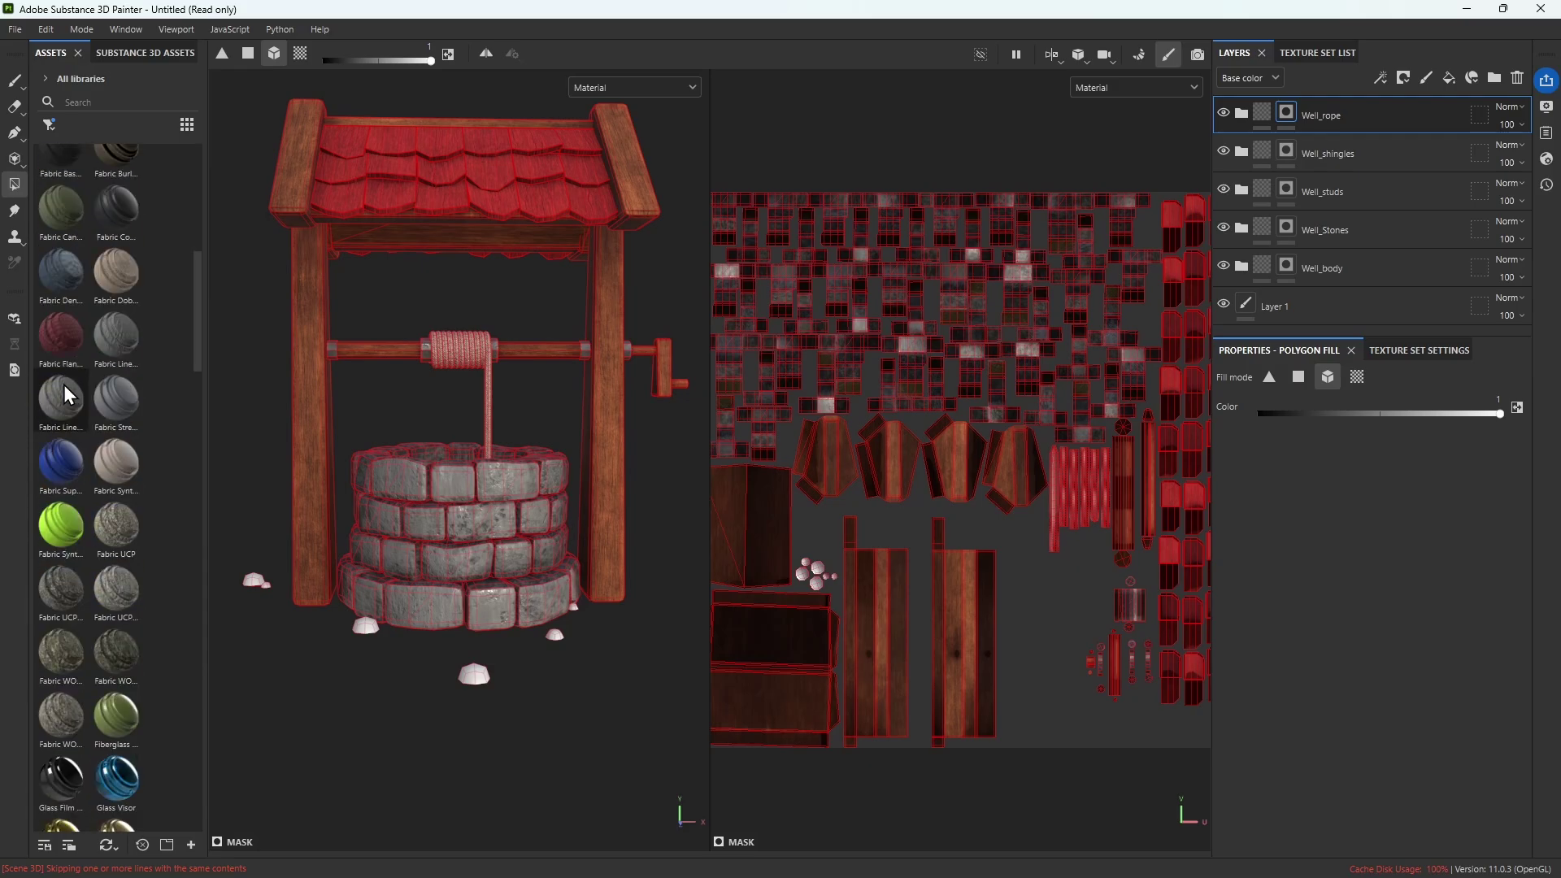
scroll(63, 384, "up", 6)
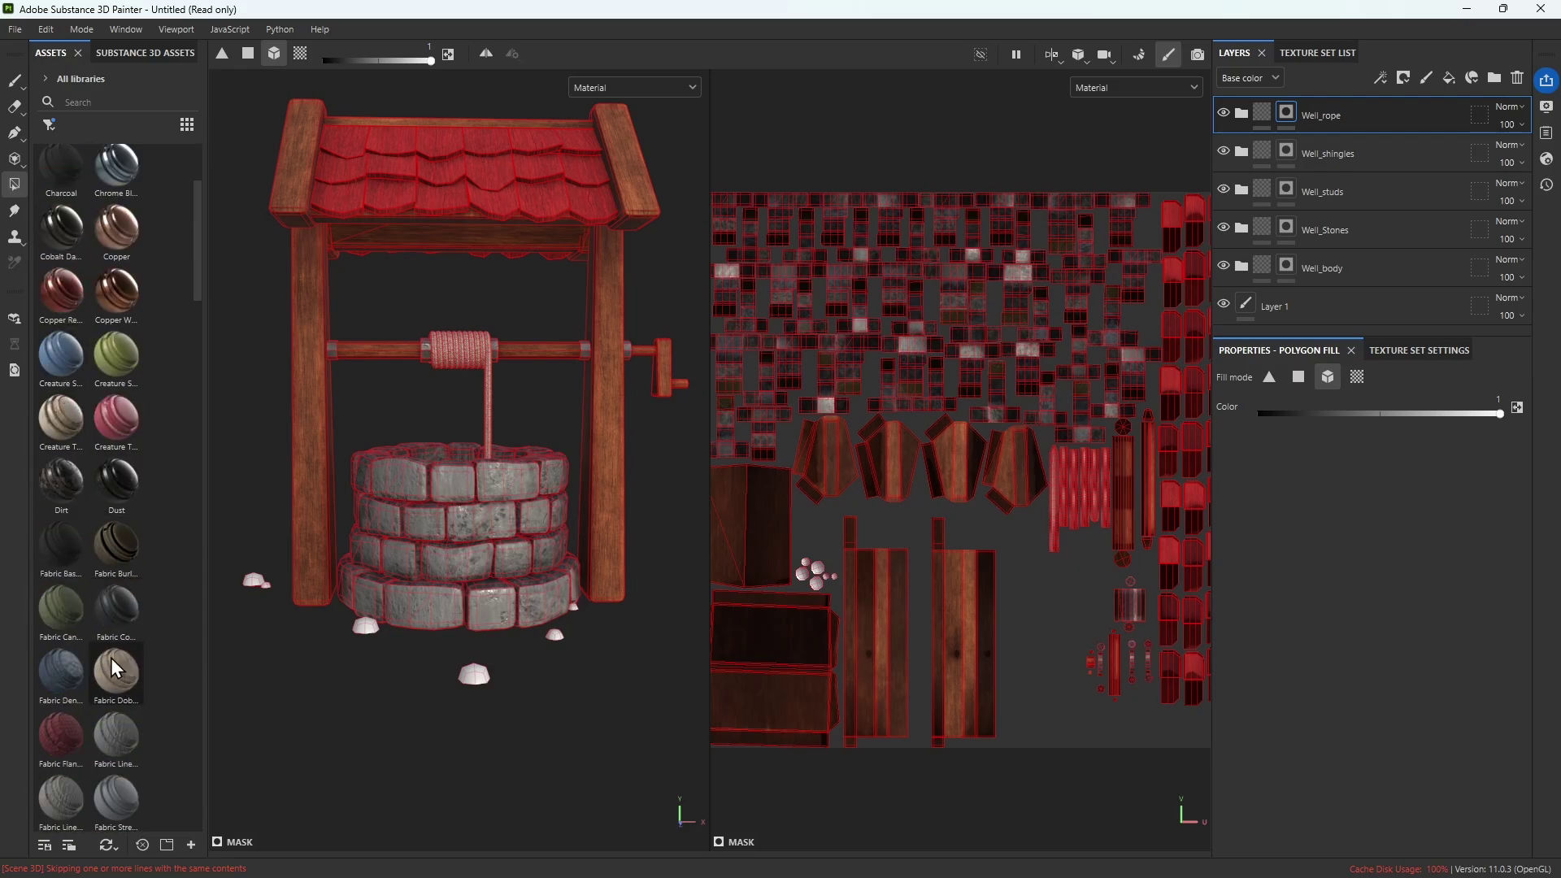
mouse_move(56, 449)
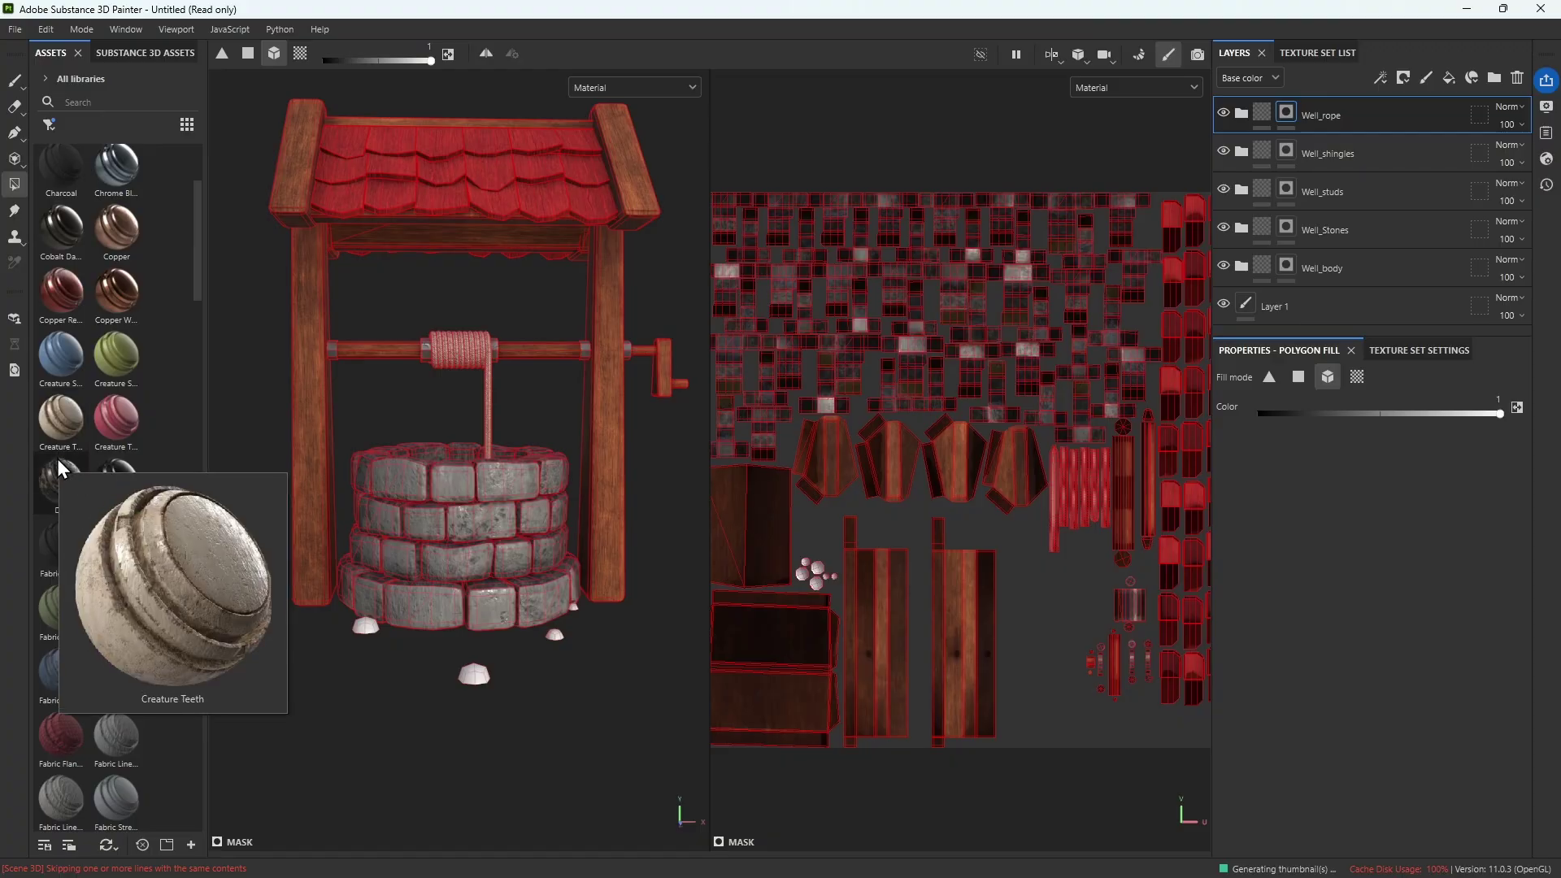
left_click_drag(57, 460, 537, 564)
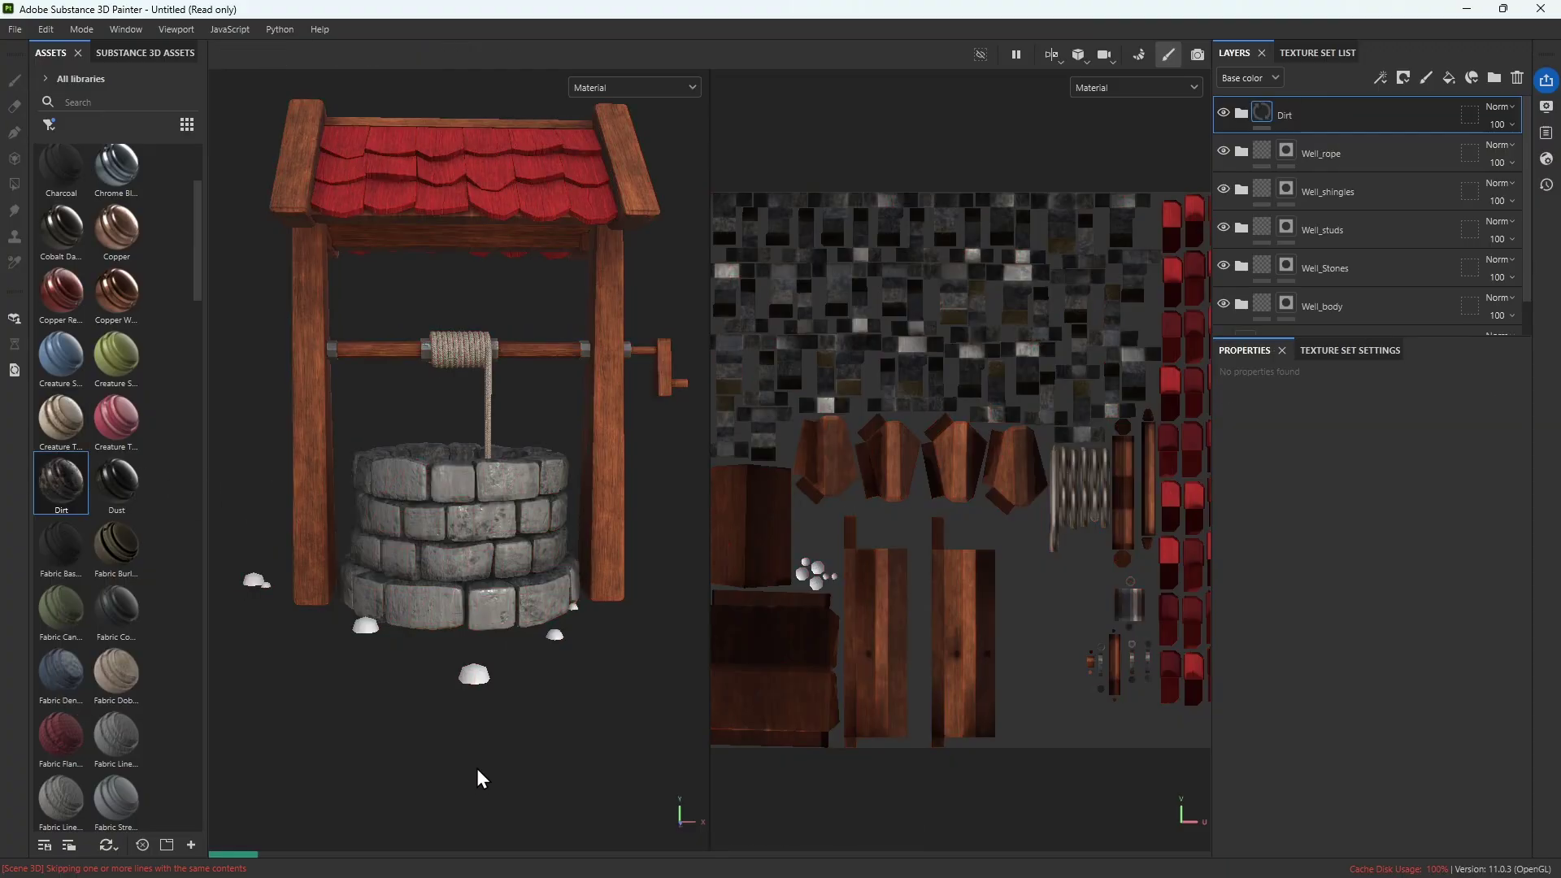
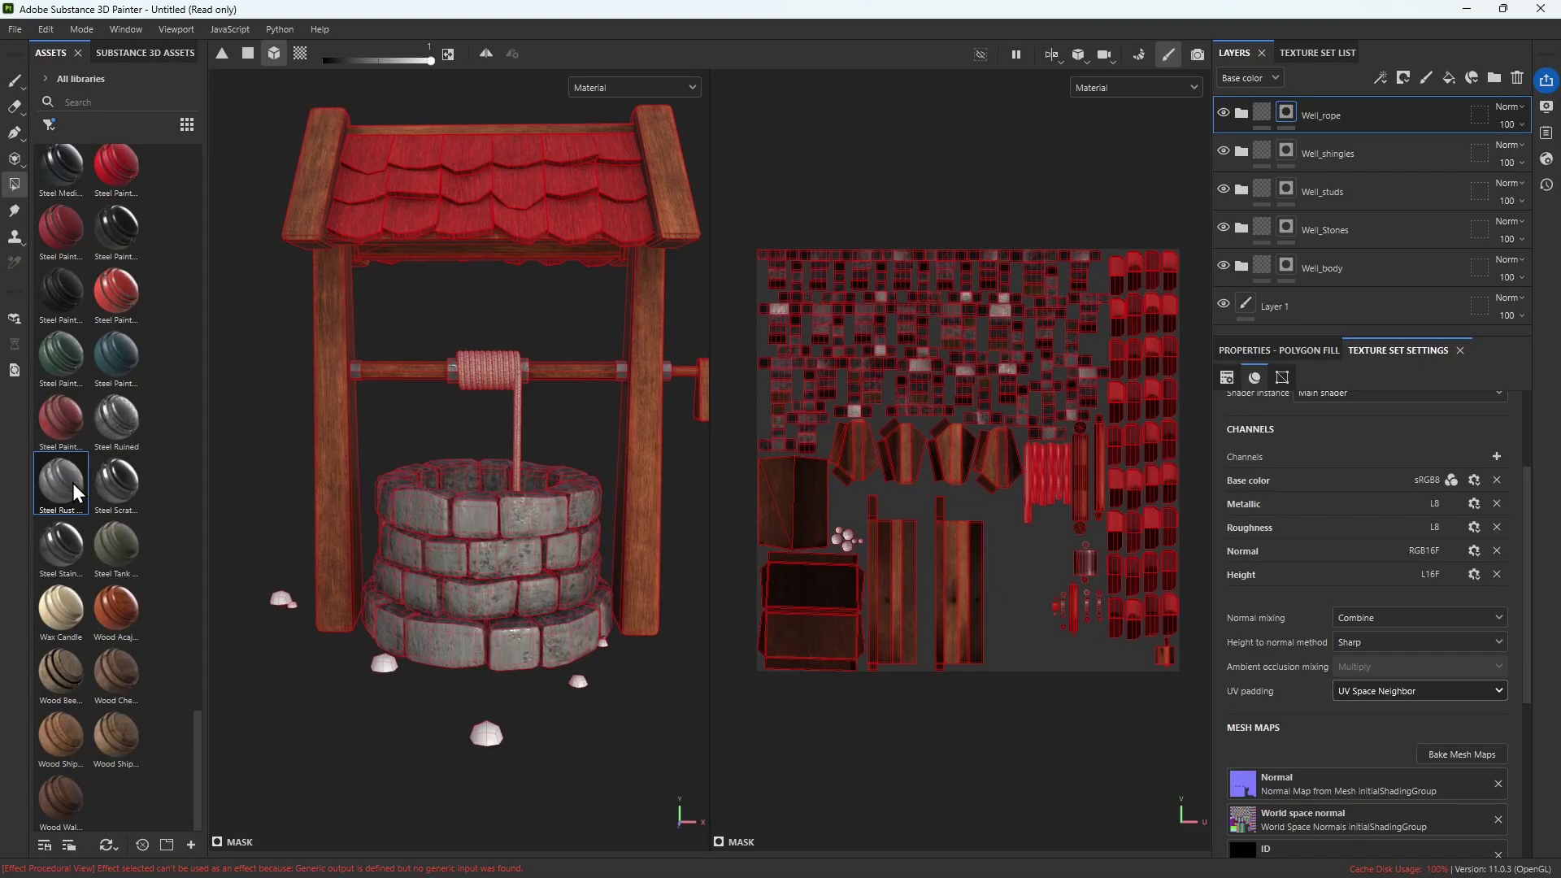
Apply the Steel Rust Surface smart material to the well model and inspect it on the stonework
mouse_move(62, 489)
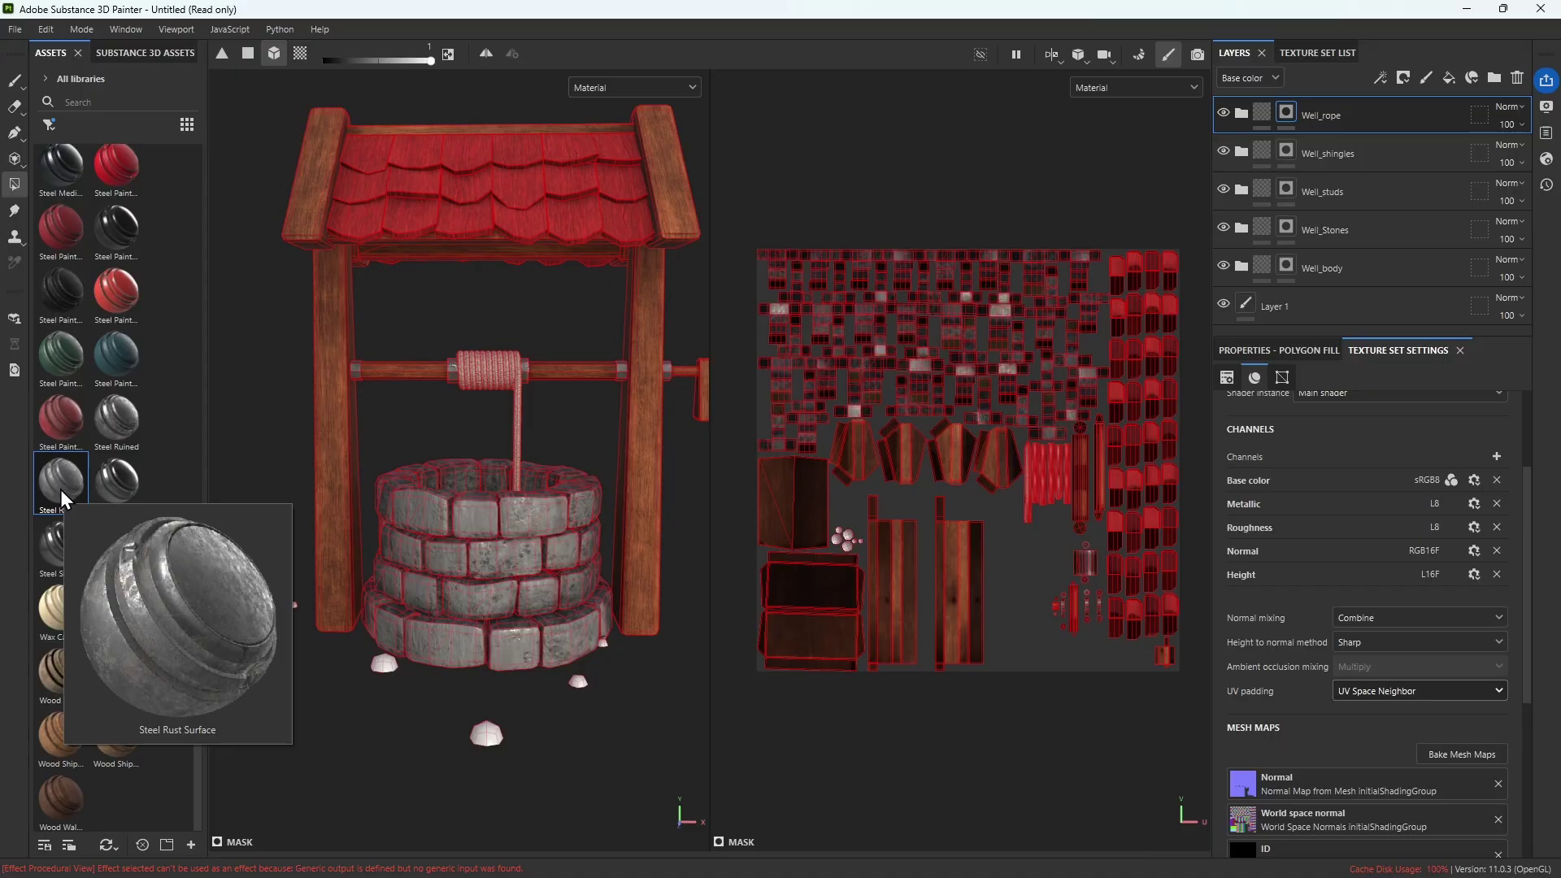
left_click_drag(61, 489, 478, 647)
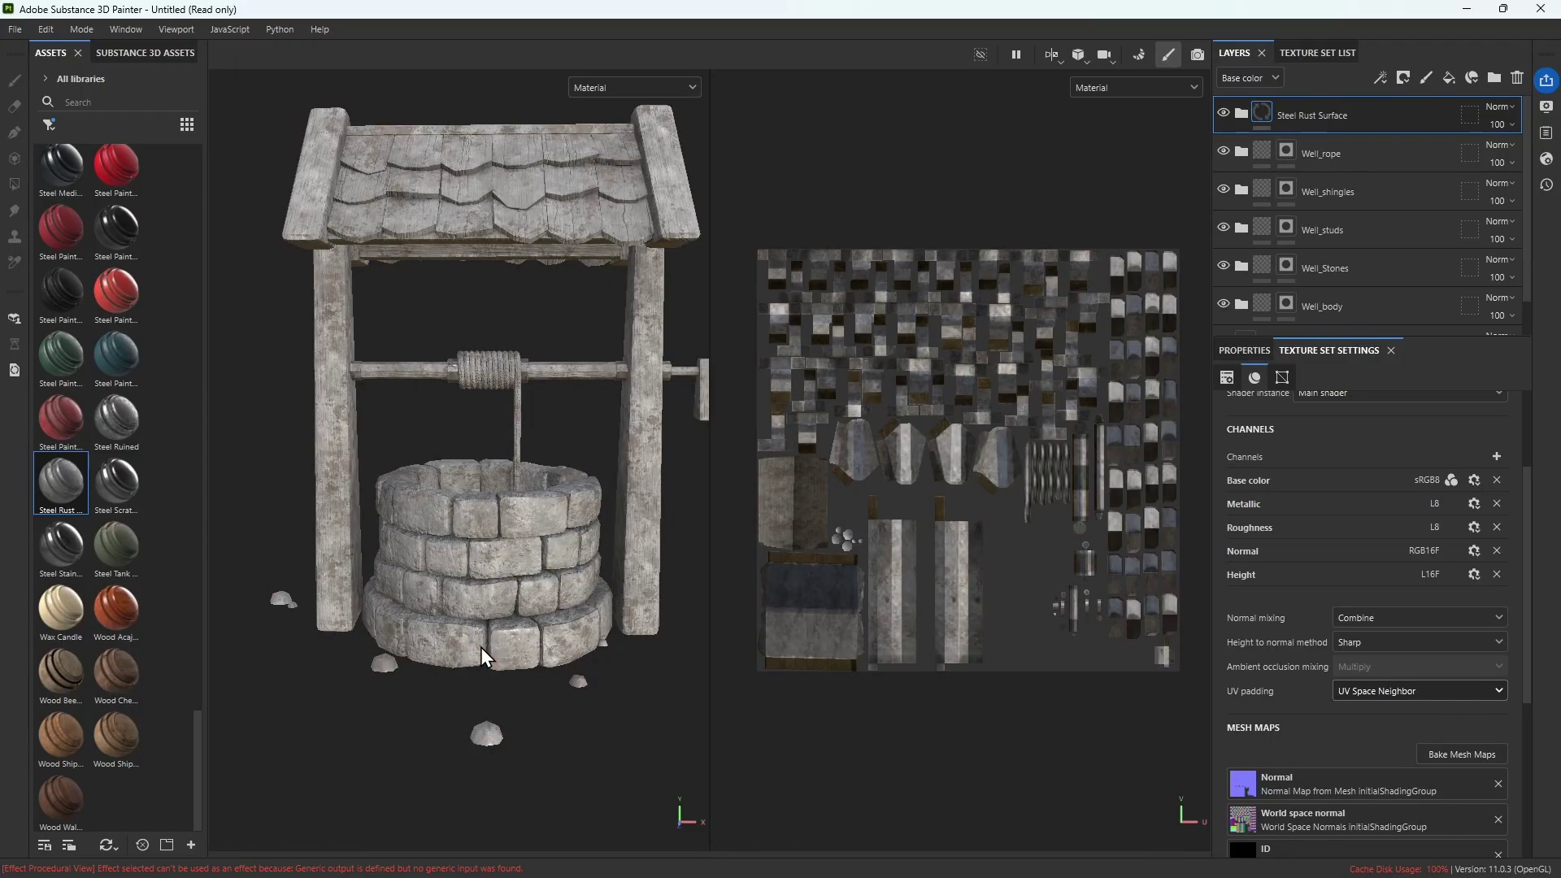
scroll(524, 710, "up", 3)
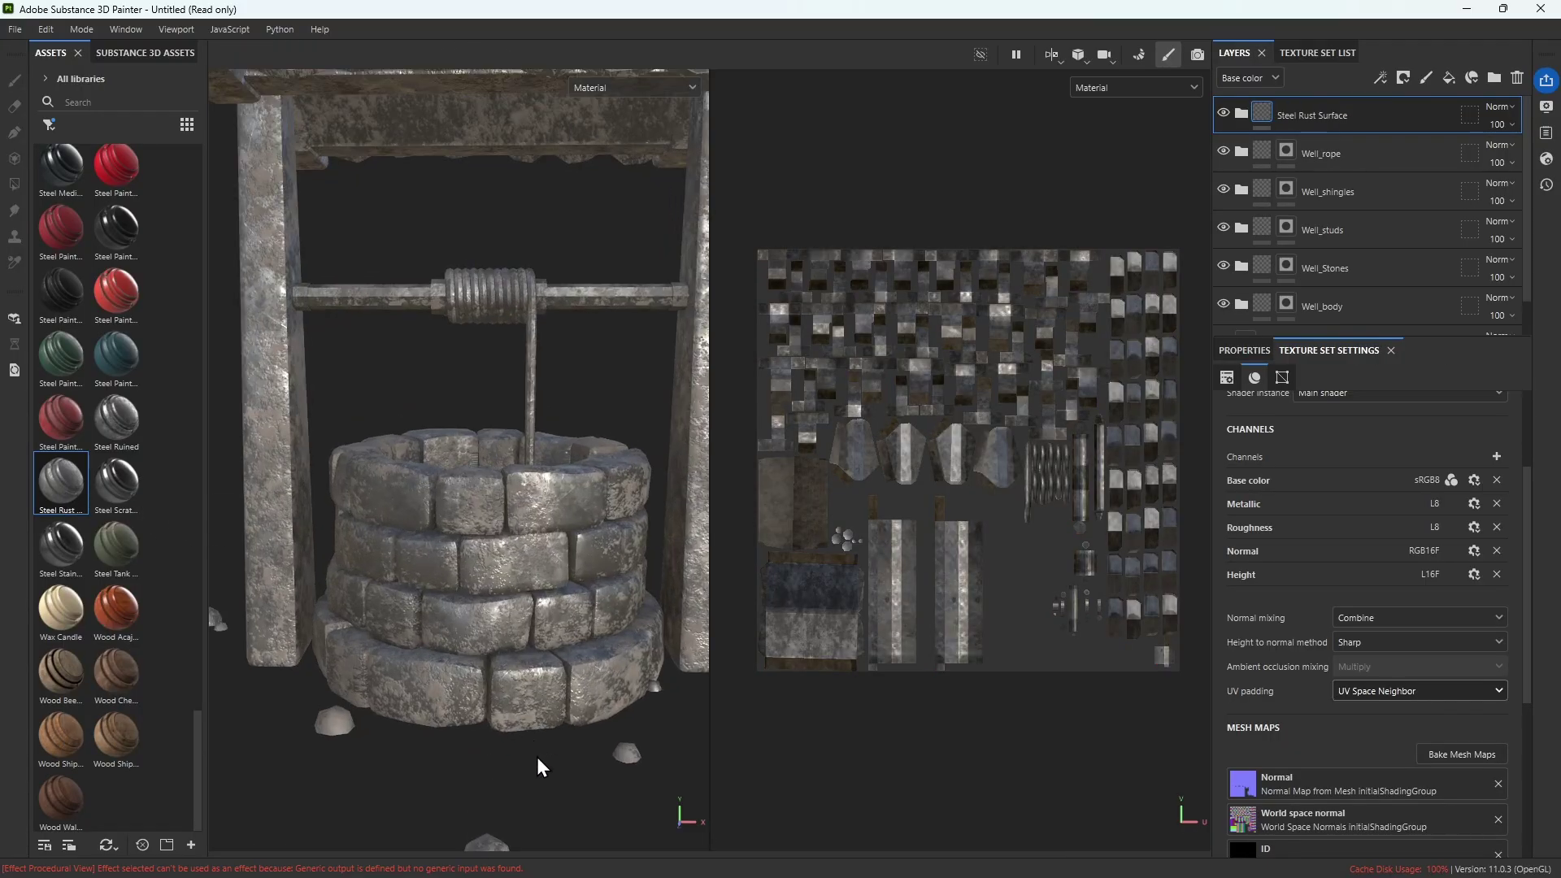
Add a black mask to the Steel Rust Surface folder and polygon-fill the loose rocks around the well by whole mesh
left_click_drag(537, 758, 609, 535, "alt")
right_click(1269, 112)
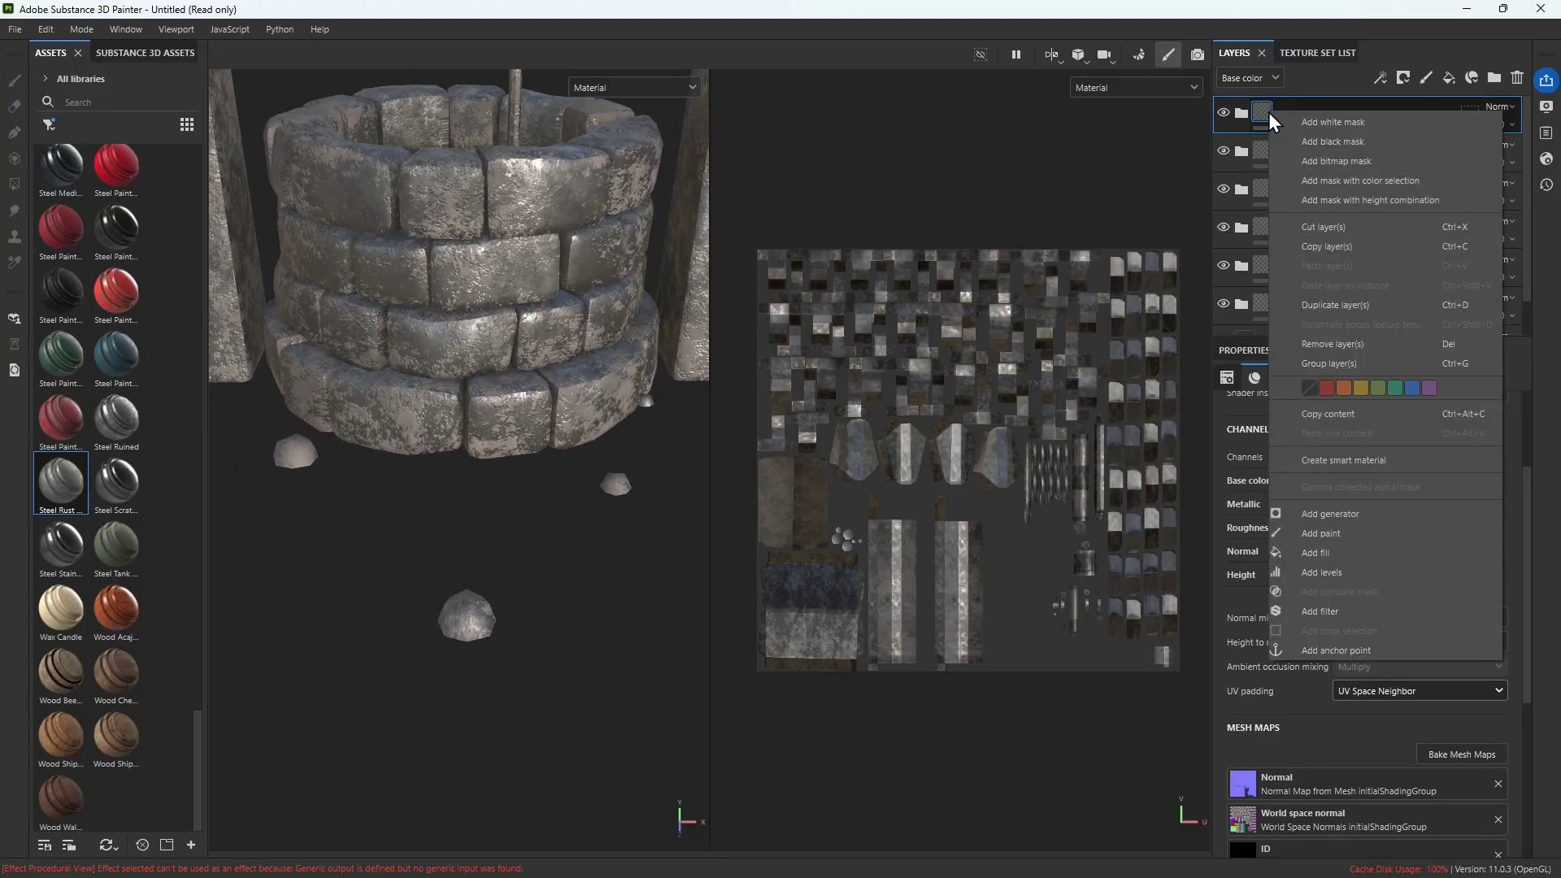
key("Escape")
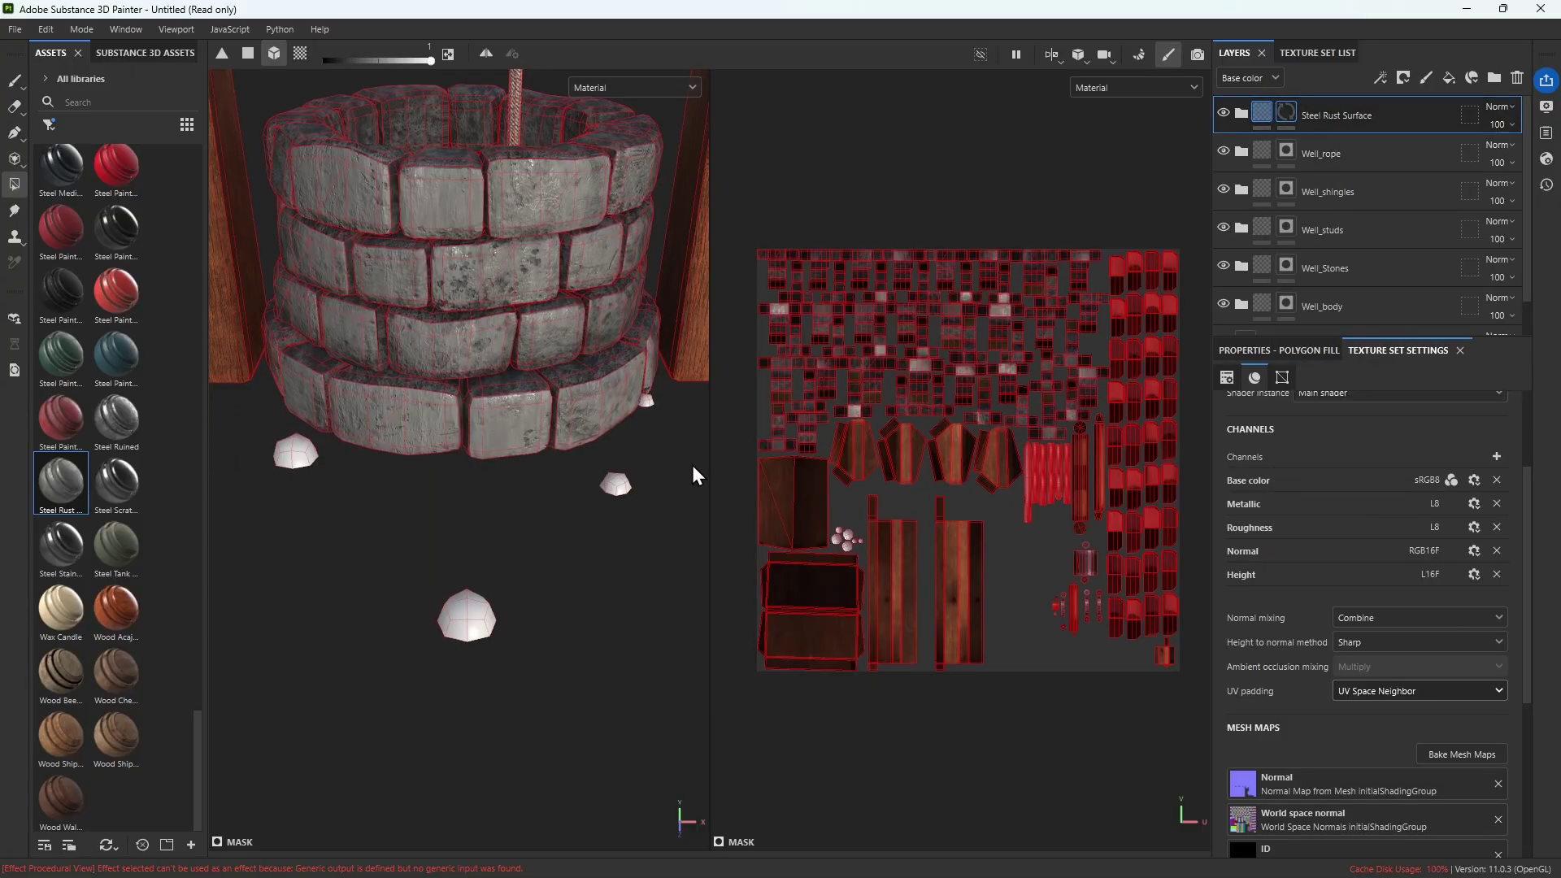
left_click(456, 605)
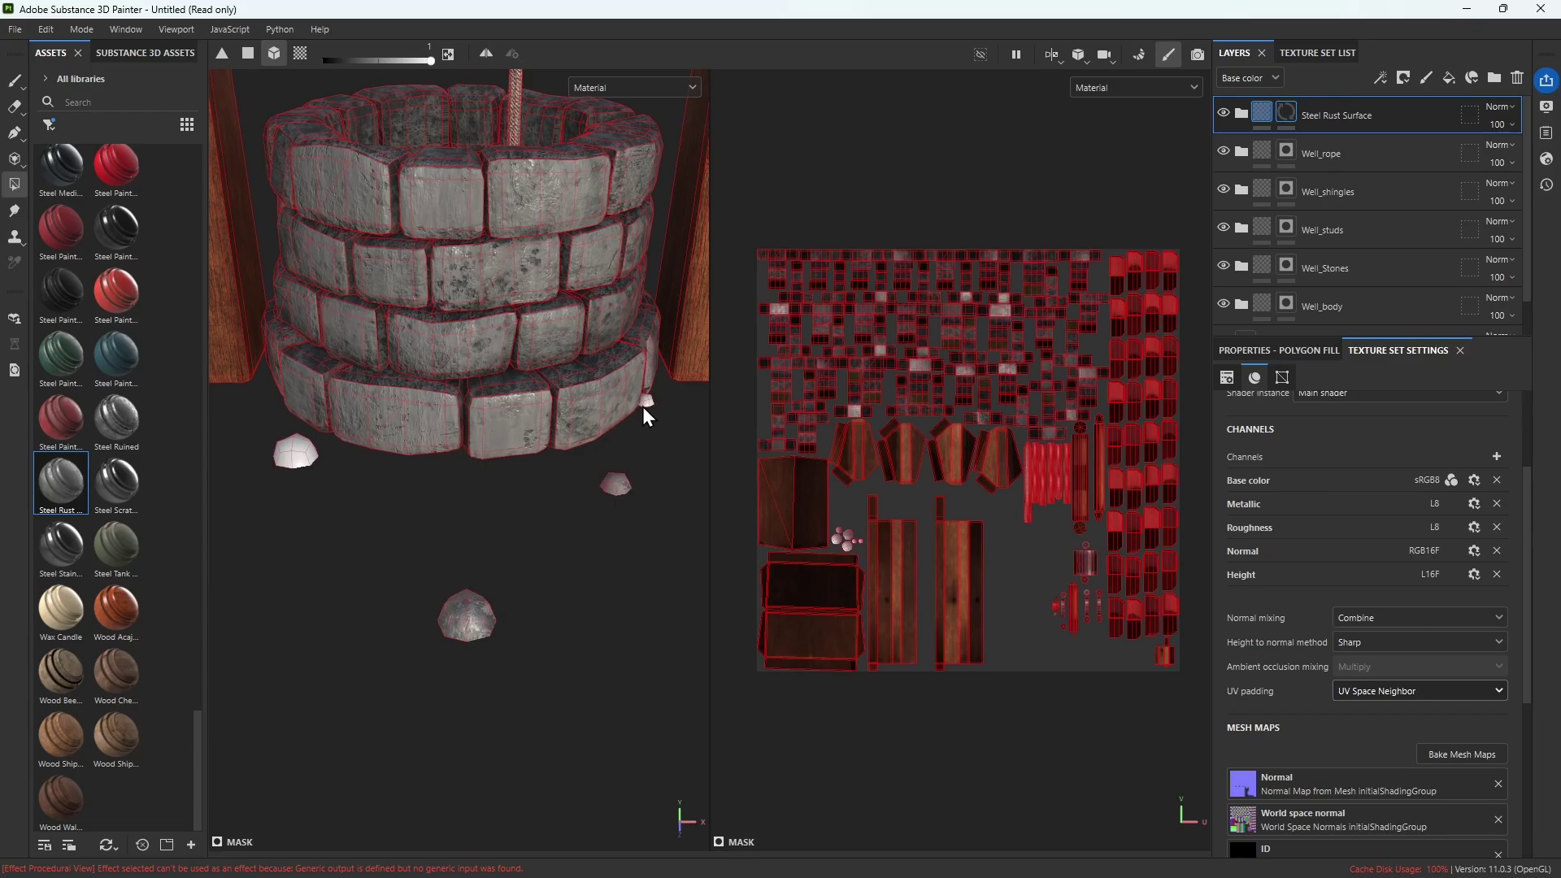
left_click(288, 460)
left_click_drag(301, 544, 596, 662, "alt")
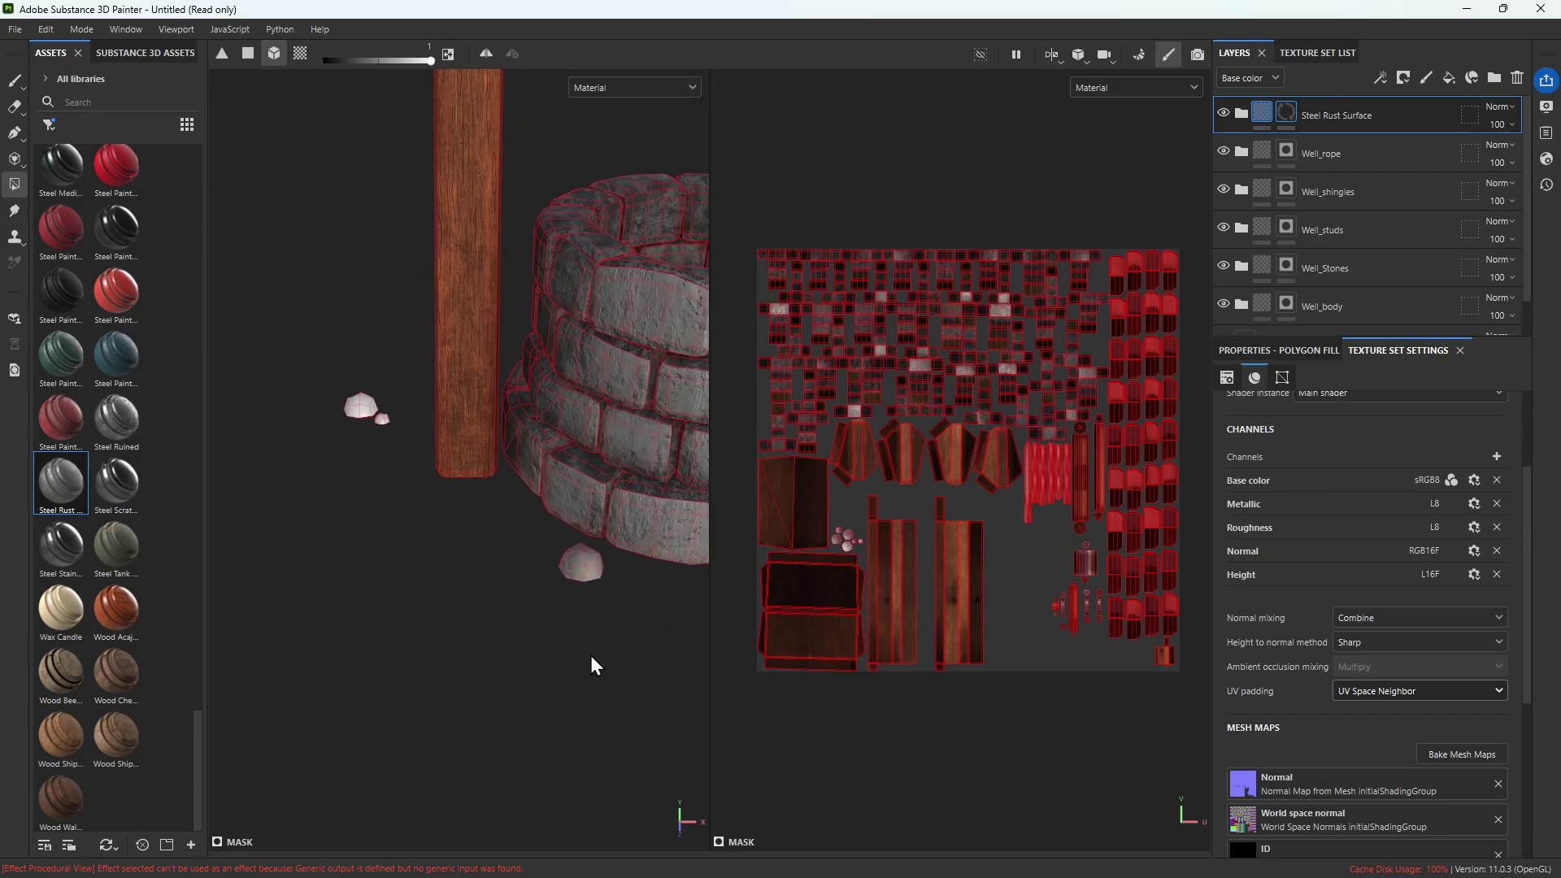
left_click_drag(314, 360, 408, 464)
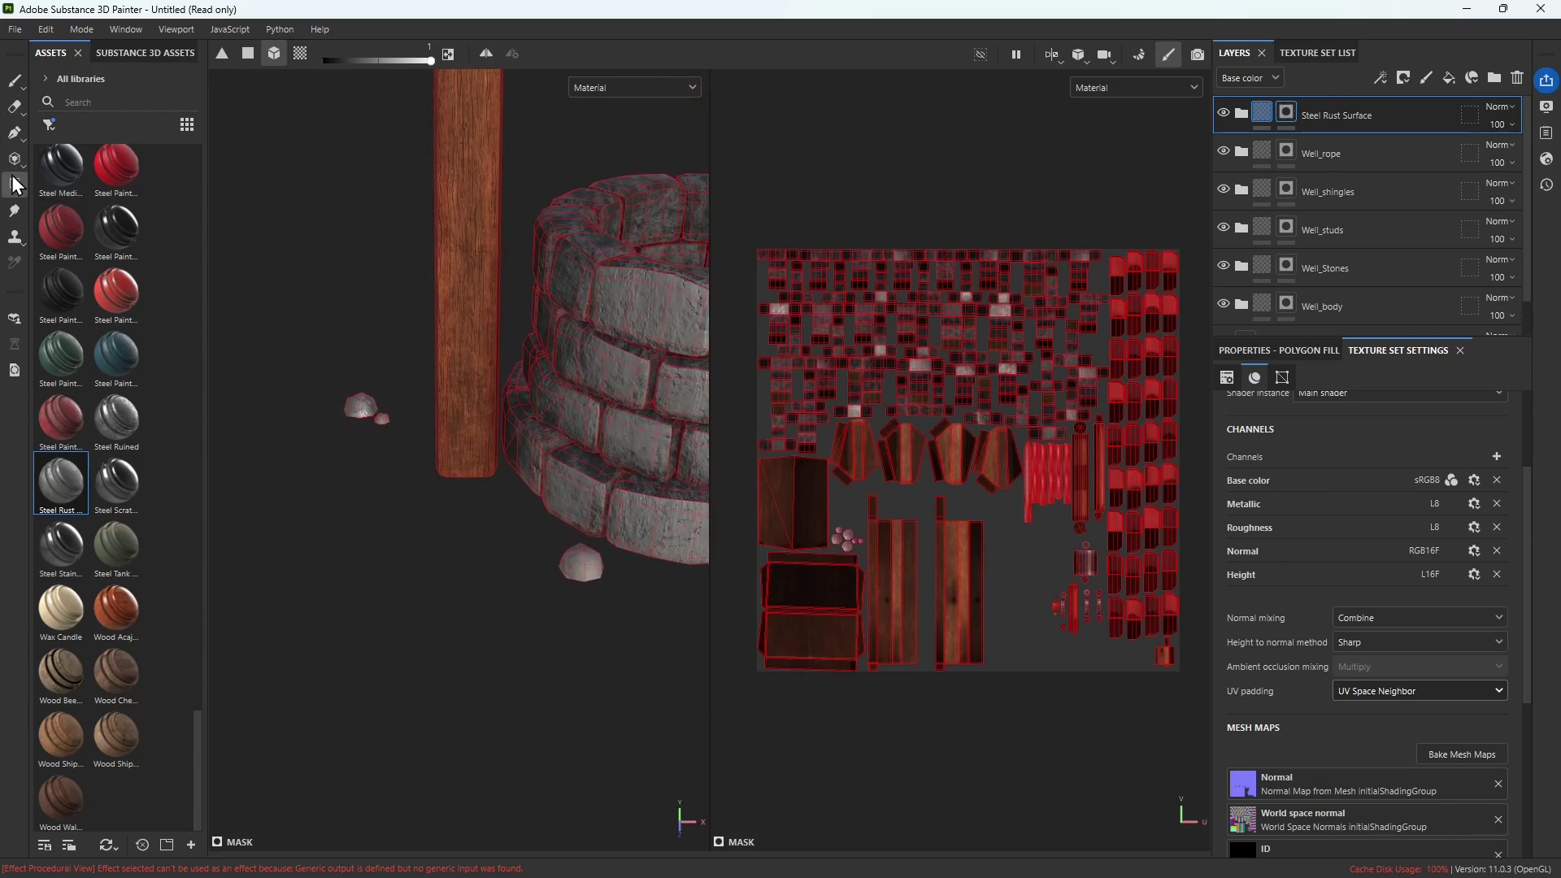
left_click_drag(577, 606, 439, 488, "alt")
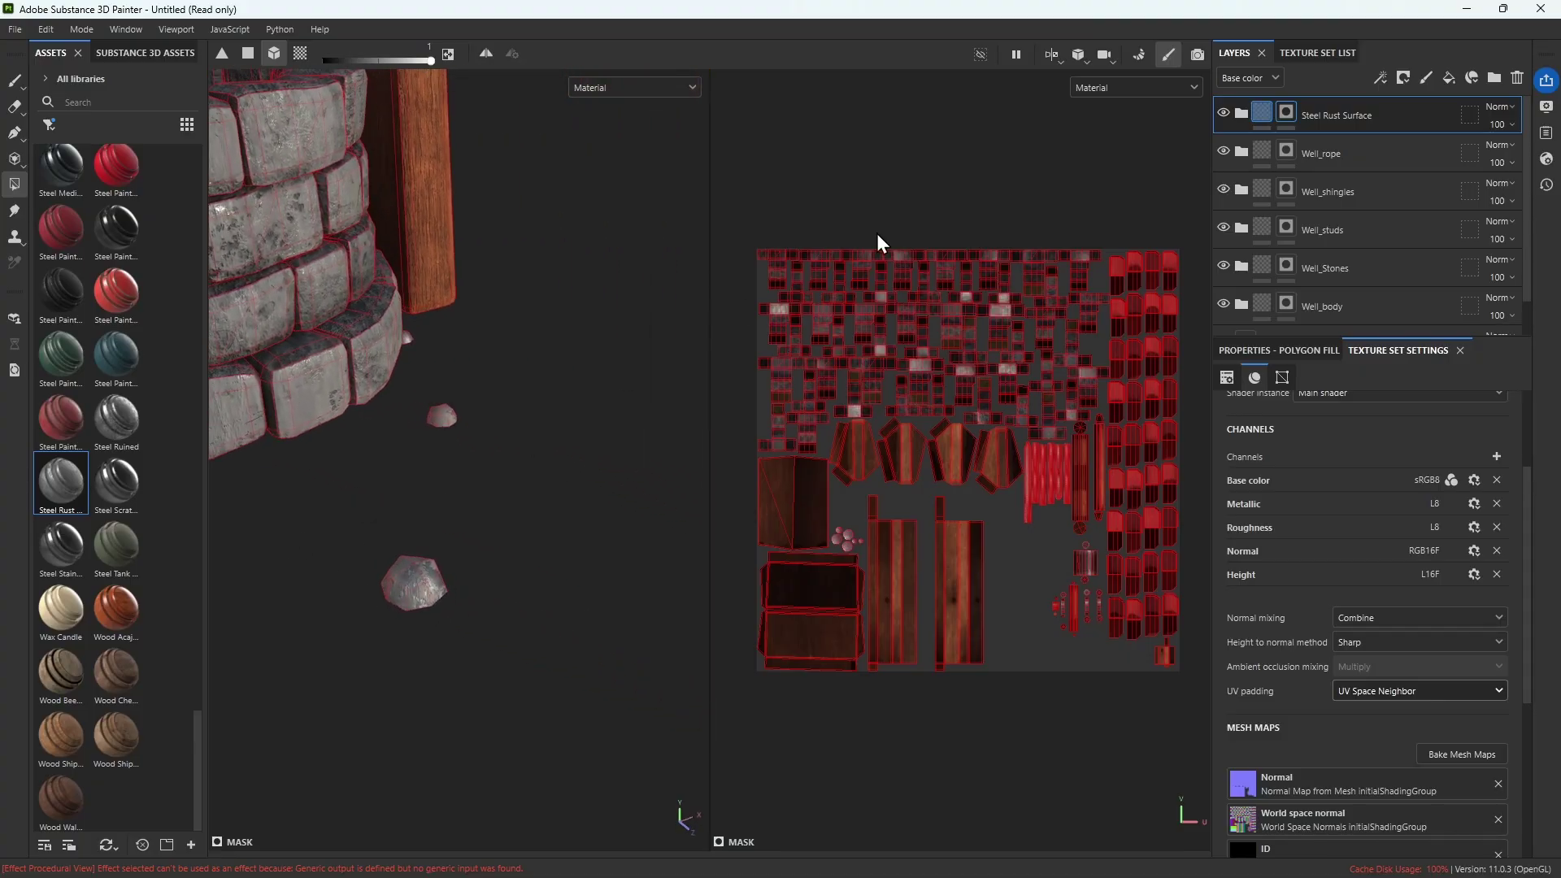
Raise the roughness of the Metal scratches layer in the Steel Rust Surface folder to about 0.85
left_click(1242, 115)
scroll(1339, 216, "down", 3)
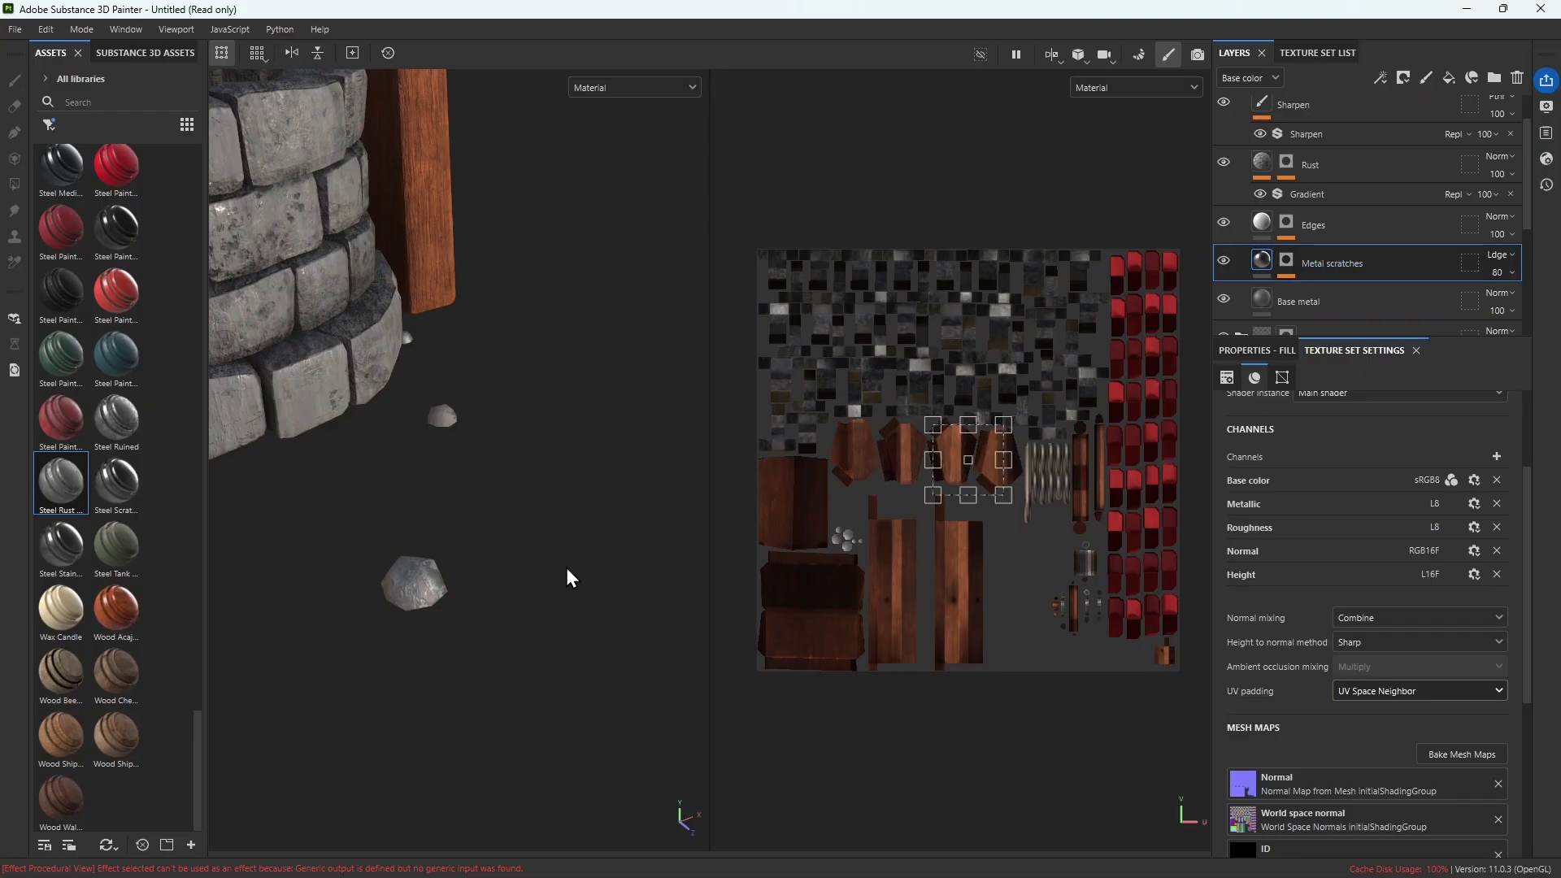
scroll(468, 622, "up", 3)
scroll(1308, 683, "down", 2)
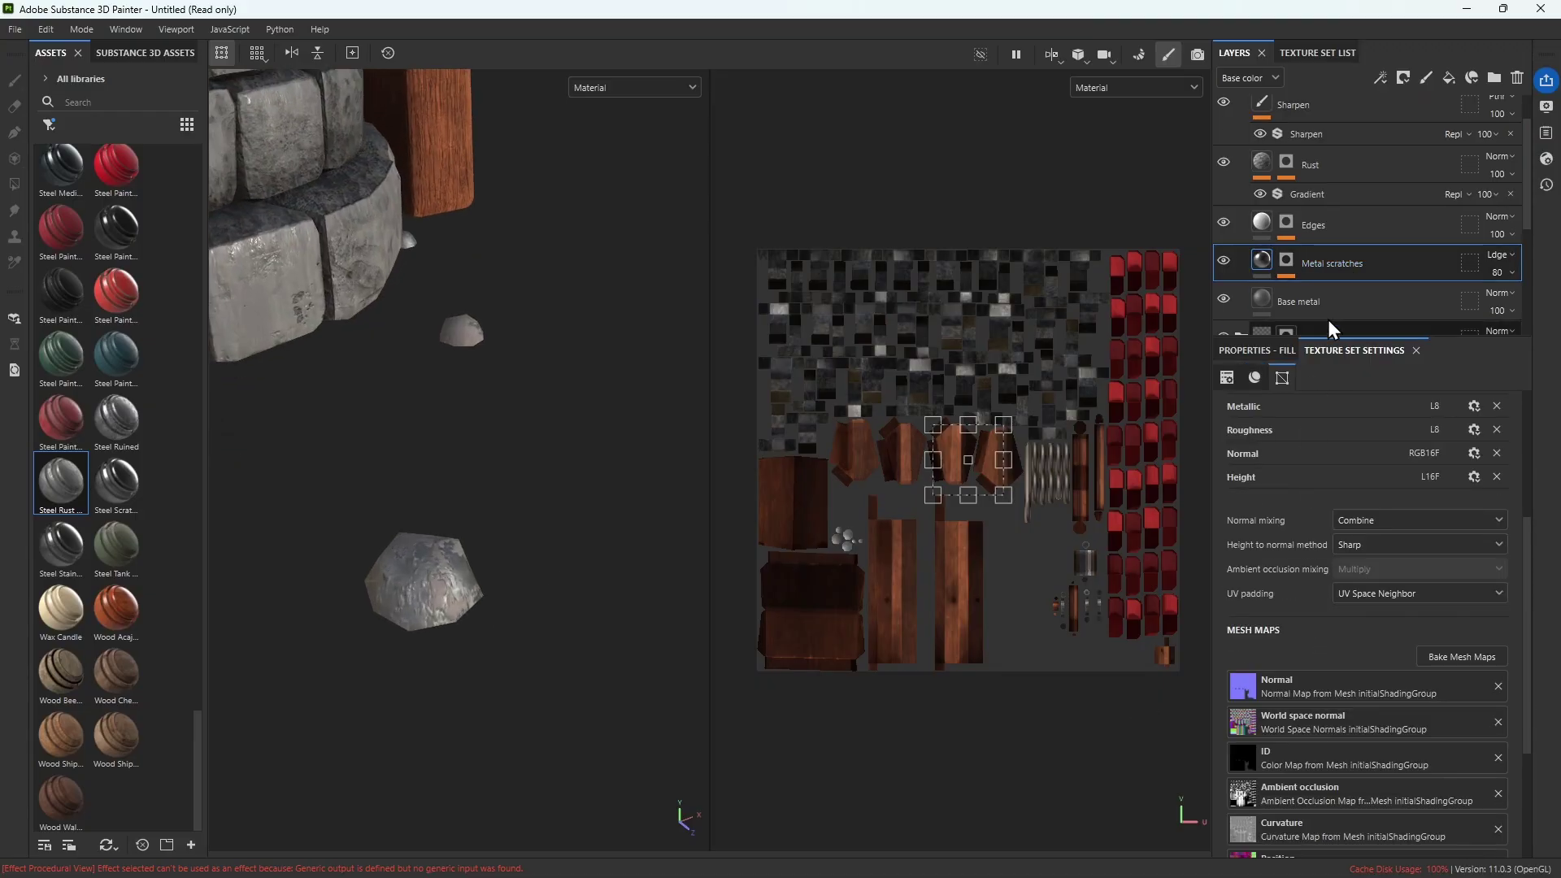
left_click(1256, 350)
scroll(1341, 537, "down", 4)
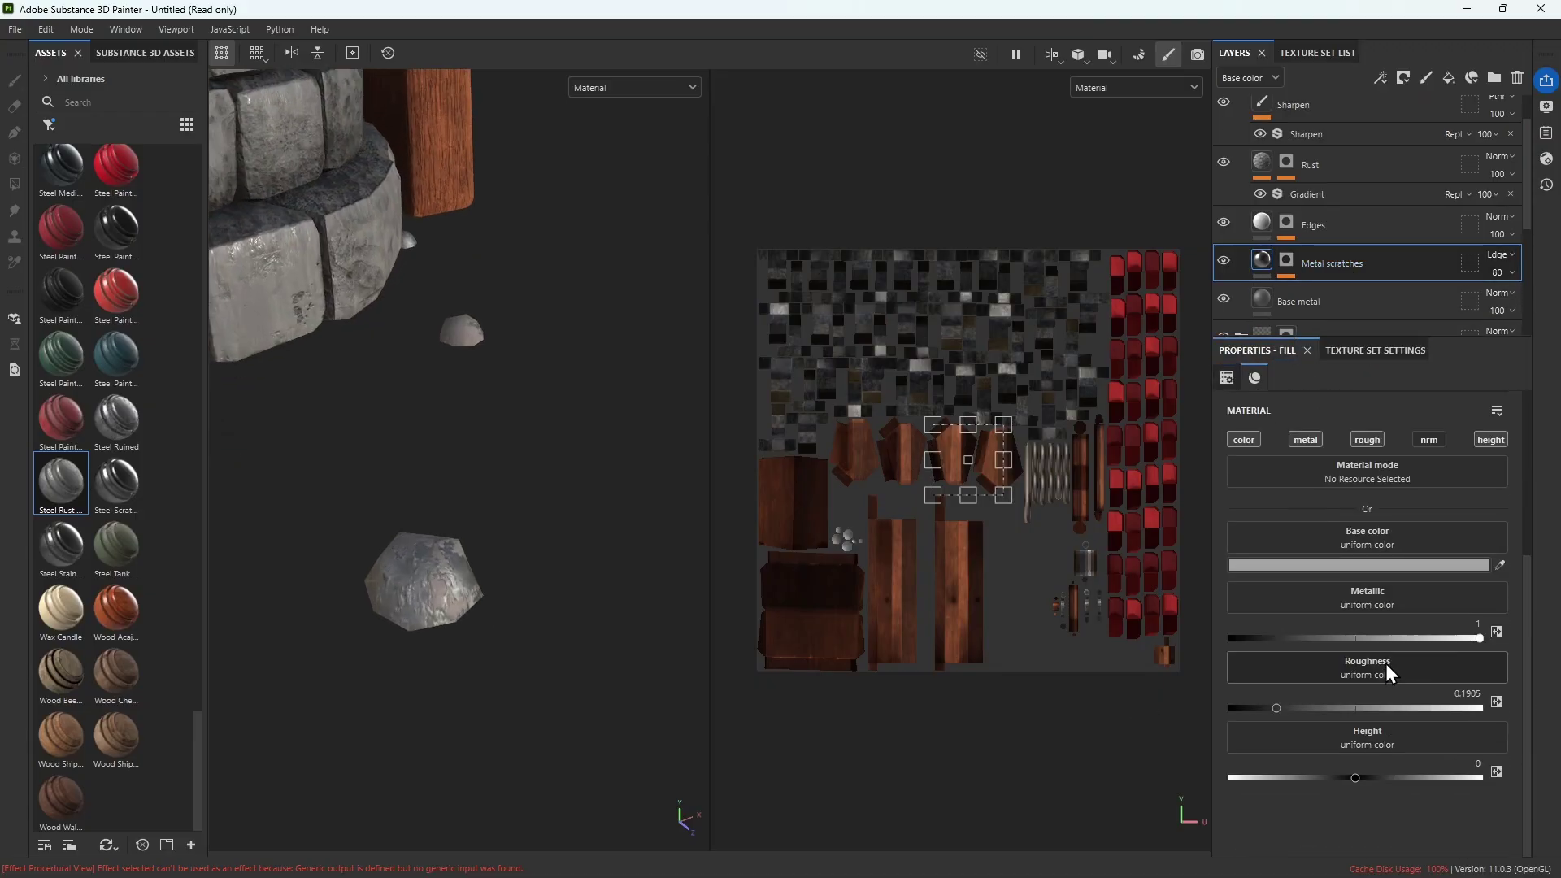
left_click_drag(1275, 710, 1428, 709)
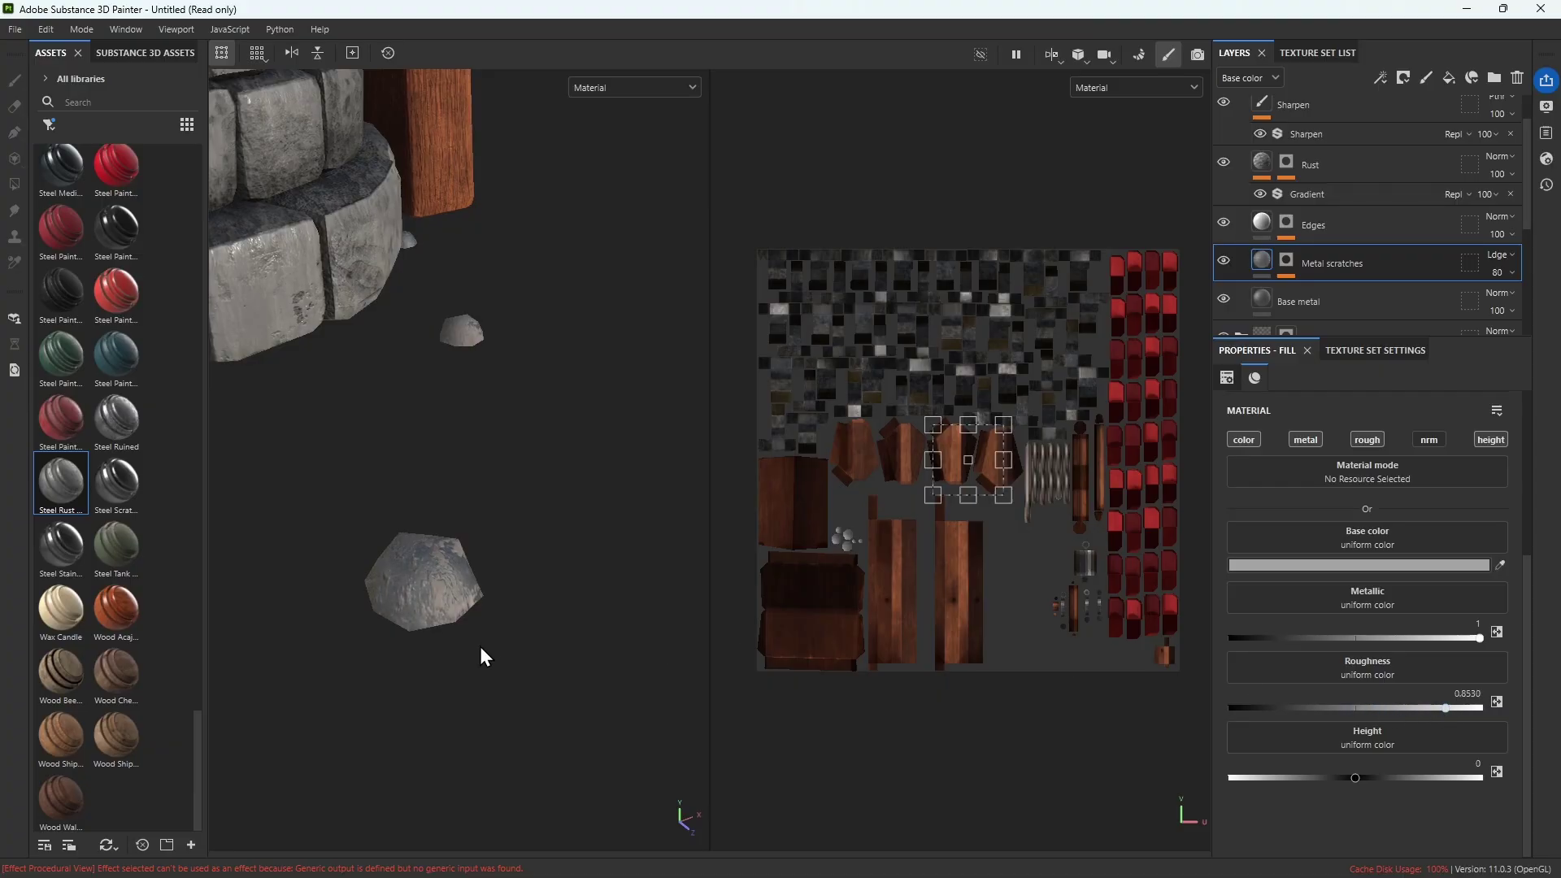
left_click_drag(479, 647, 560, 601, "alt")
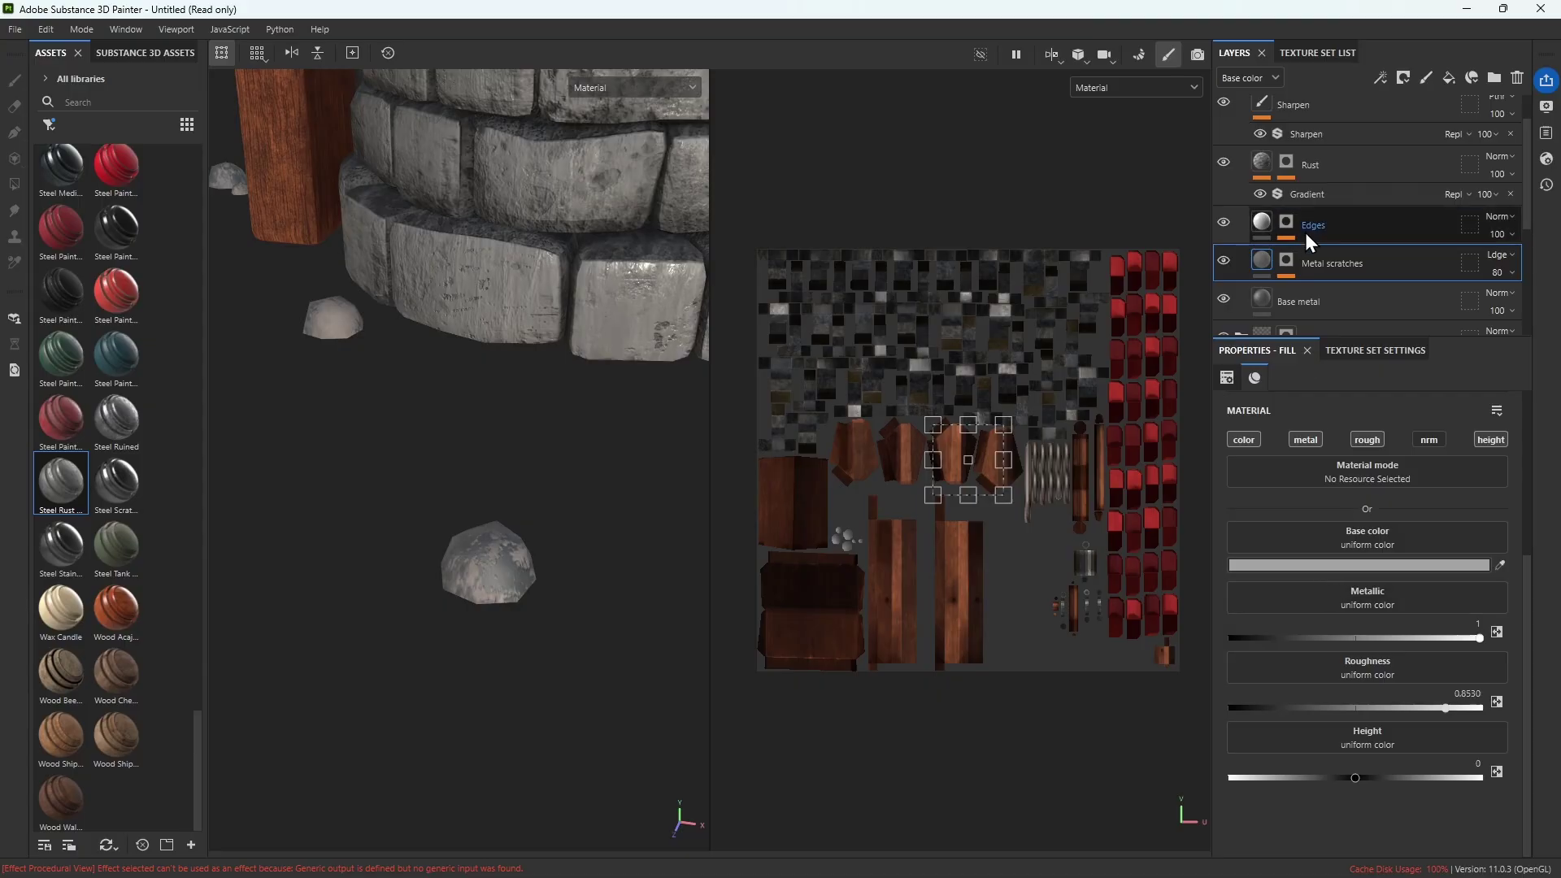
Examine the Rust, Metal scratches and Base metal layers and their fill properties for their effect on the rocks
scroll(1354, 293, "down", 1)
scroll(1350, 290, "up", 2)
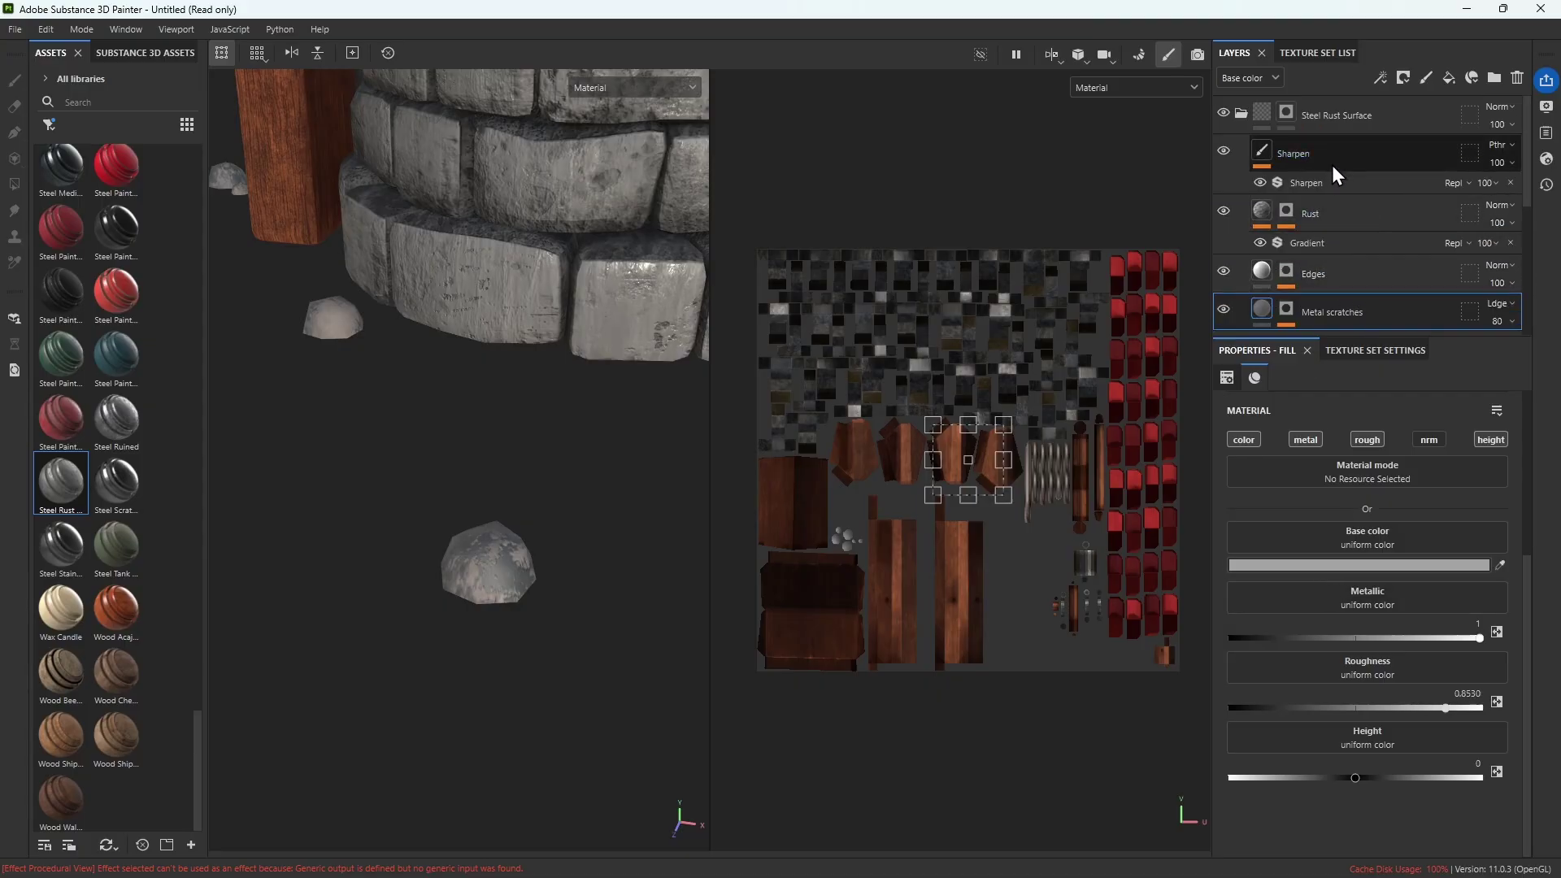
left_click(1319, 206)
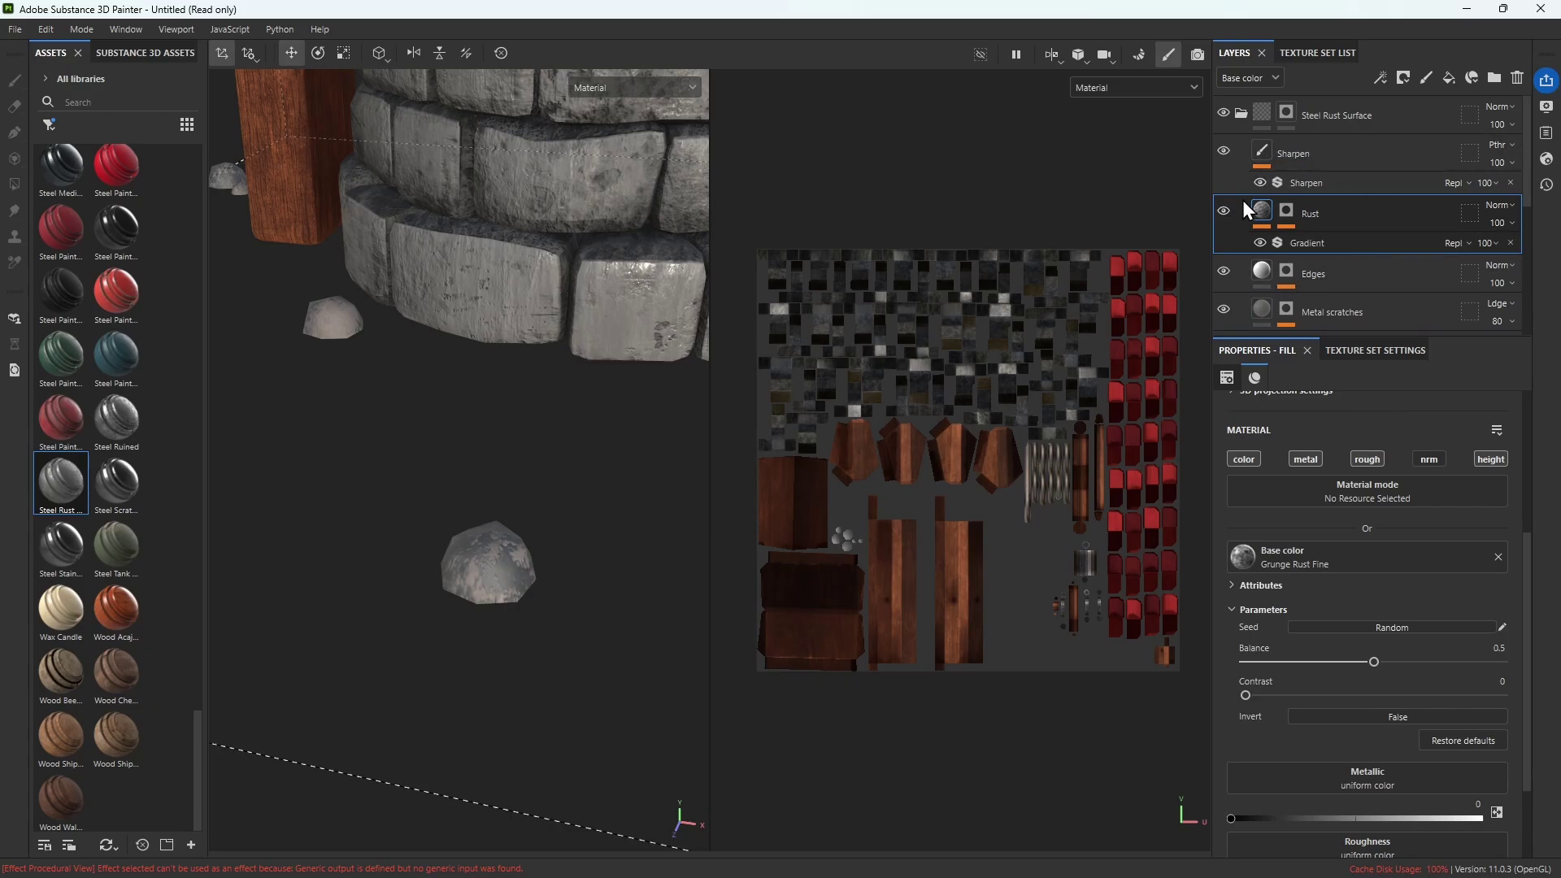
left_click(1223, 211)
scroll(1338, 257, "down", 1)
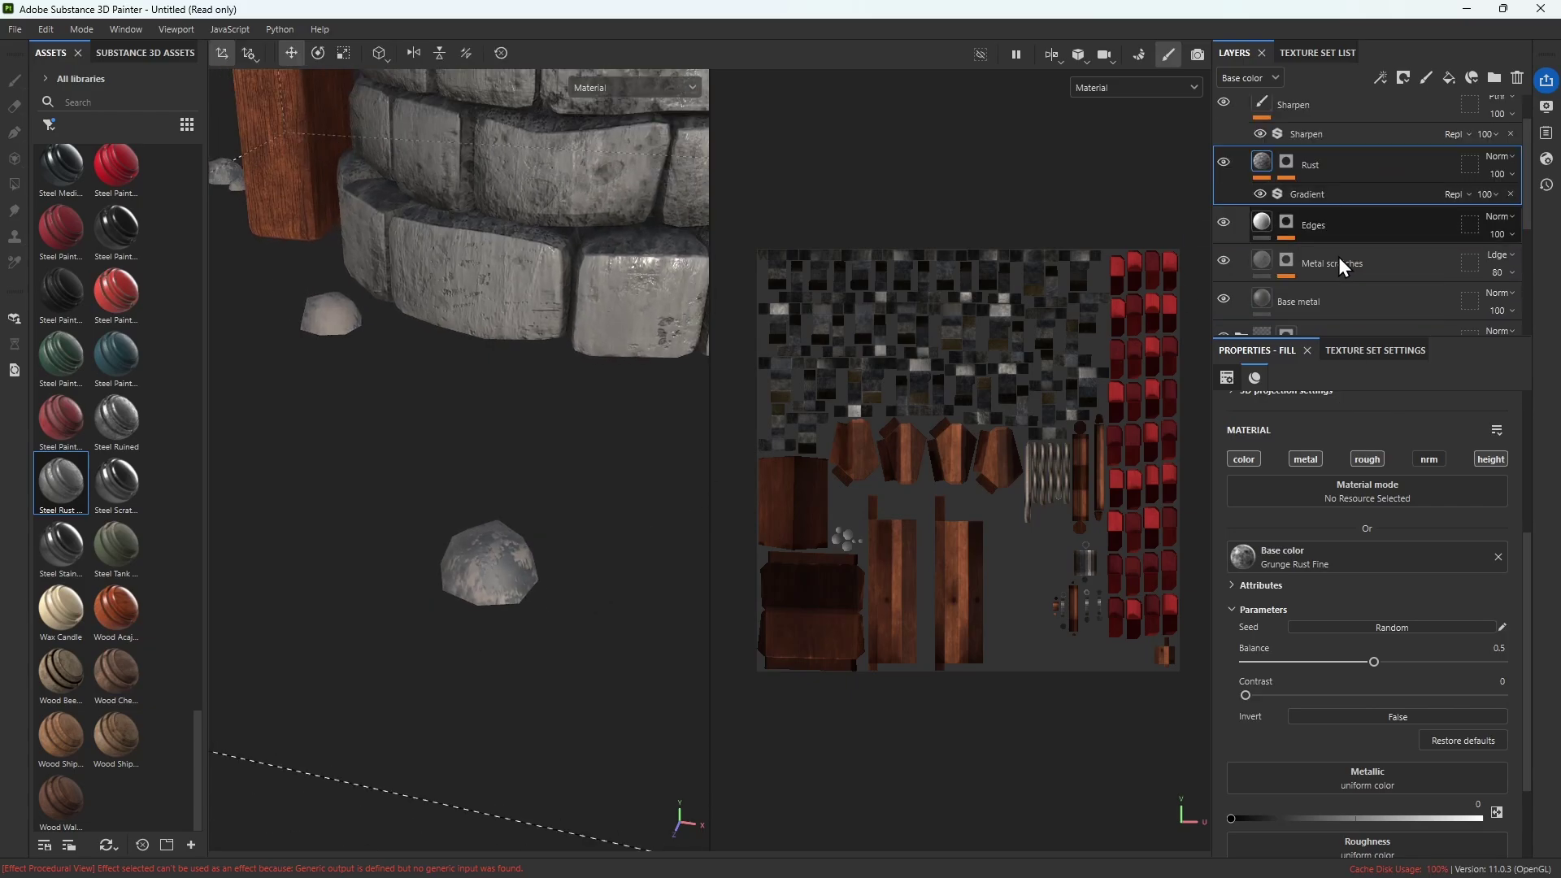
left_click(1338, 260)
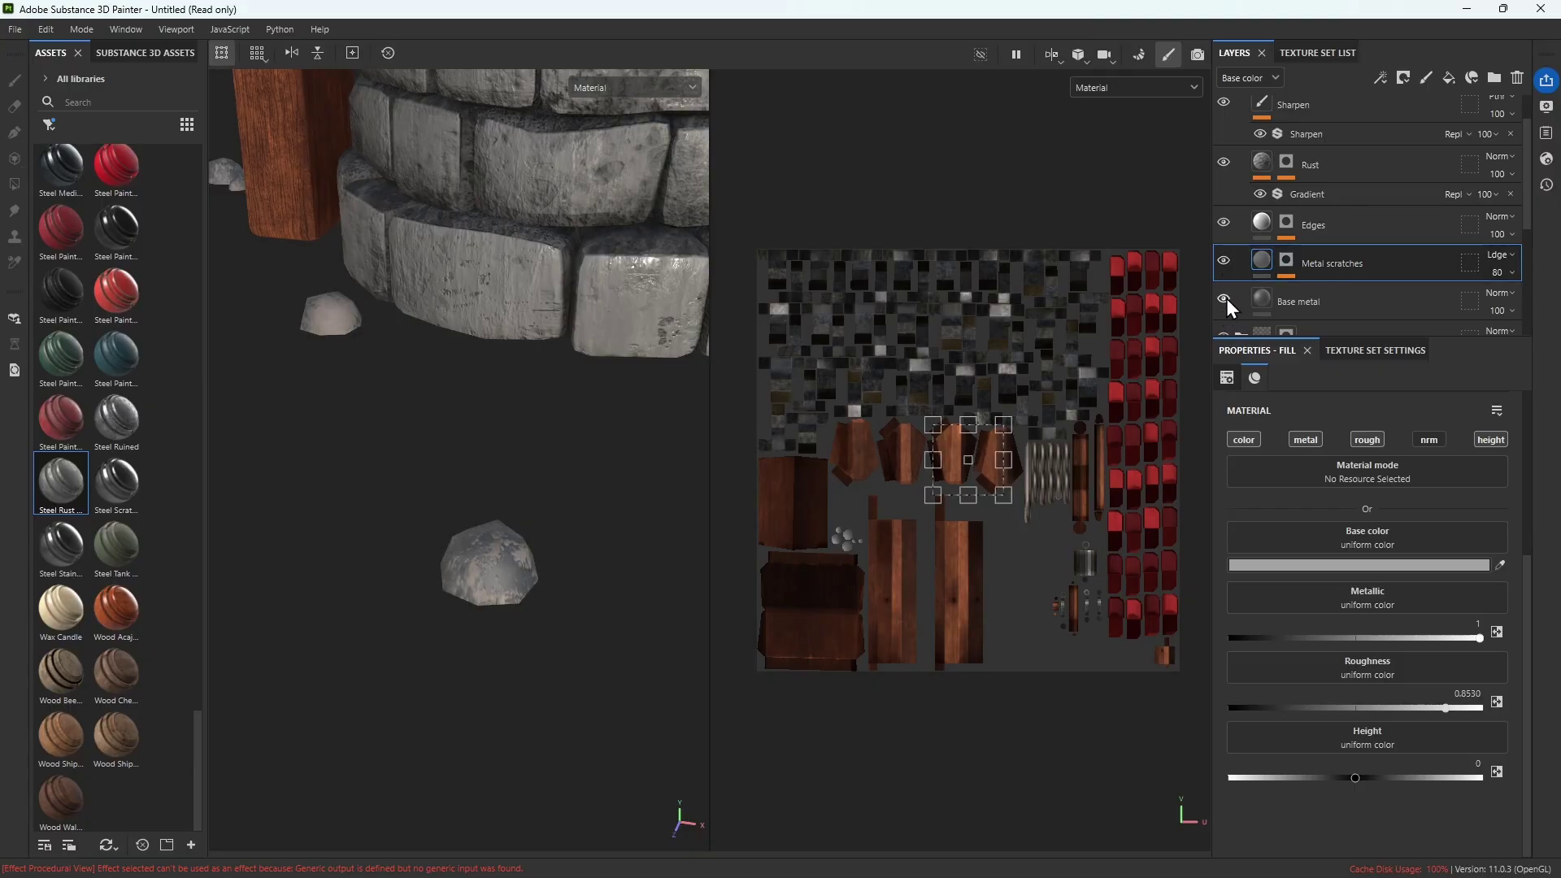
left_click(1320, 301)
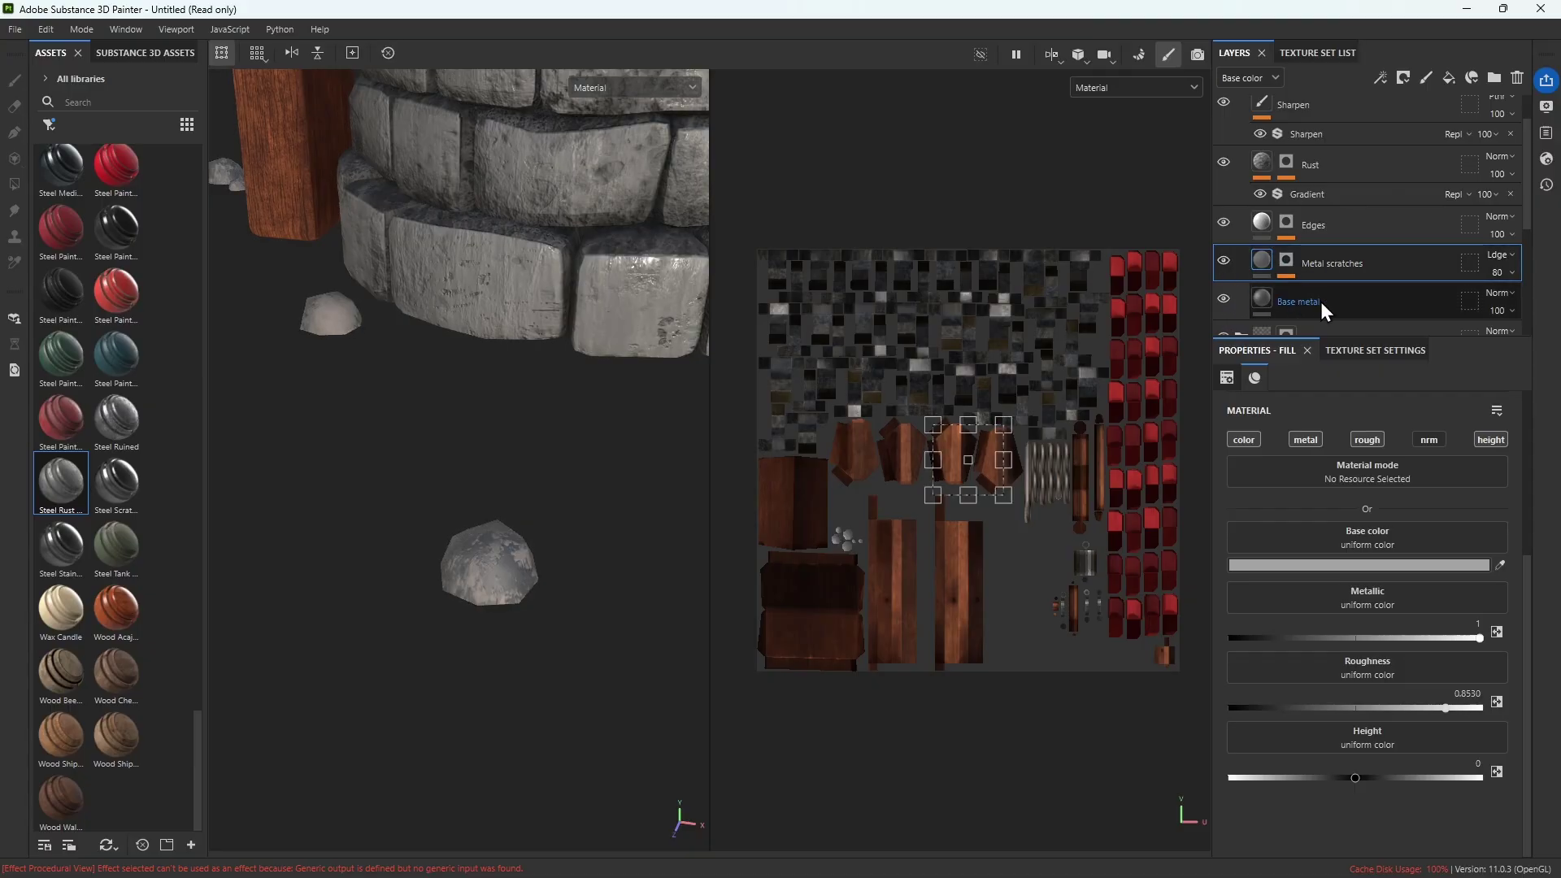
scroll(1345, 574, "up", 5)
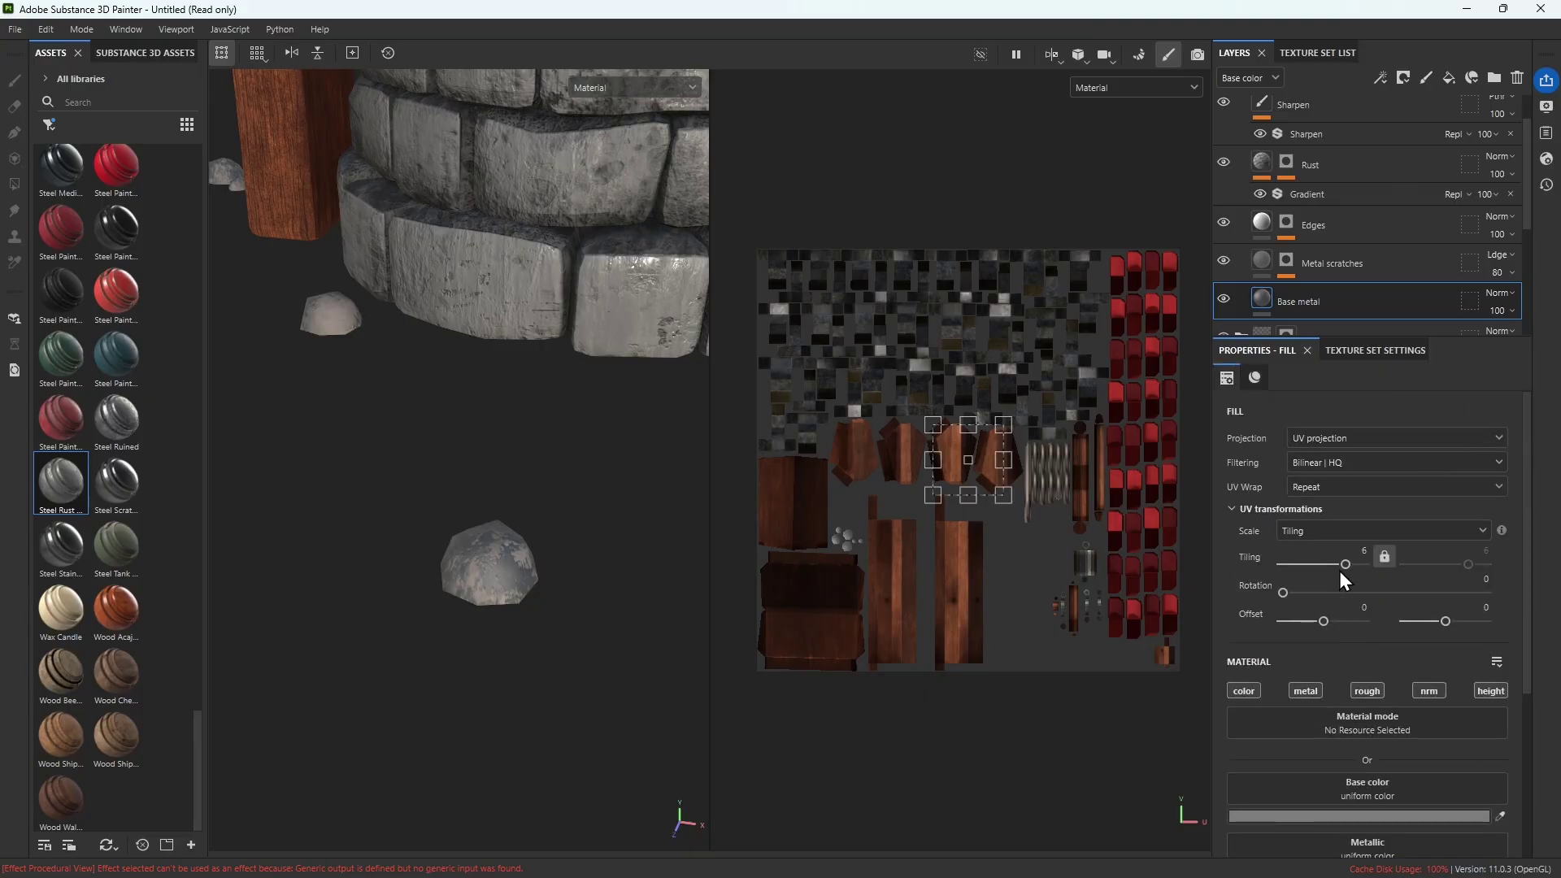
scroll(1368, 190, "up", 1)
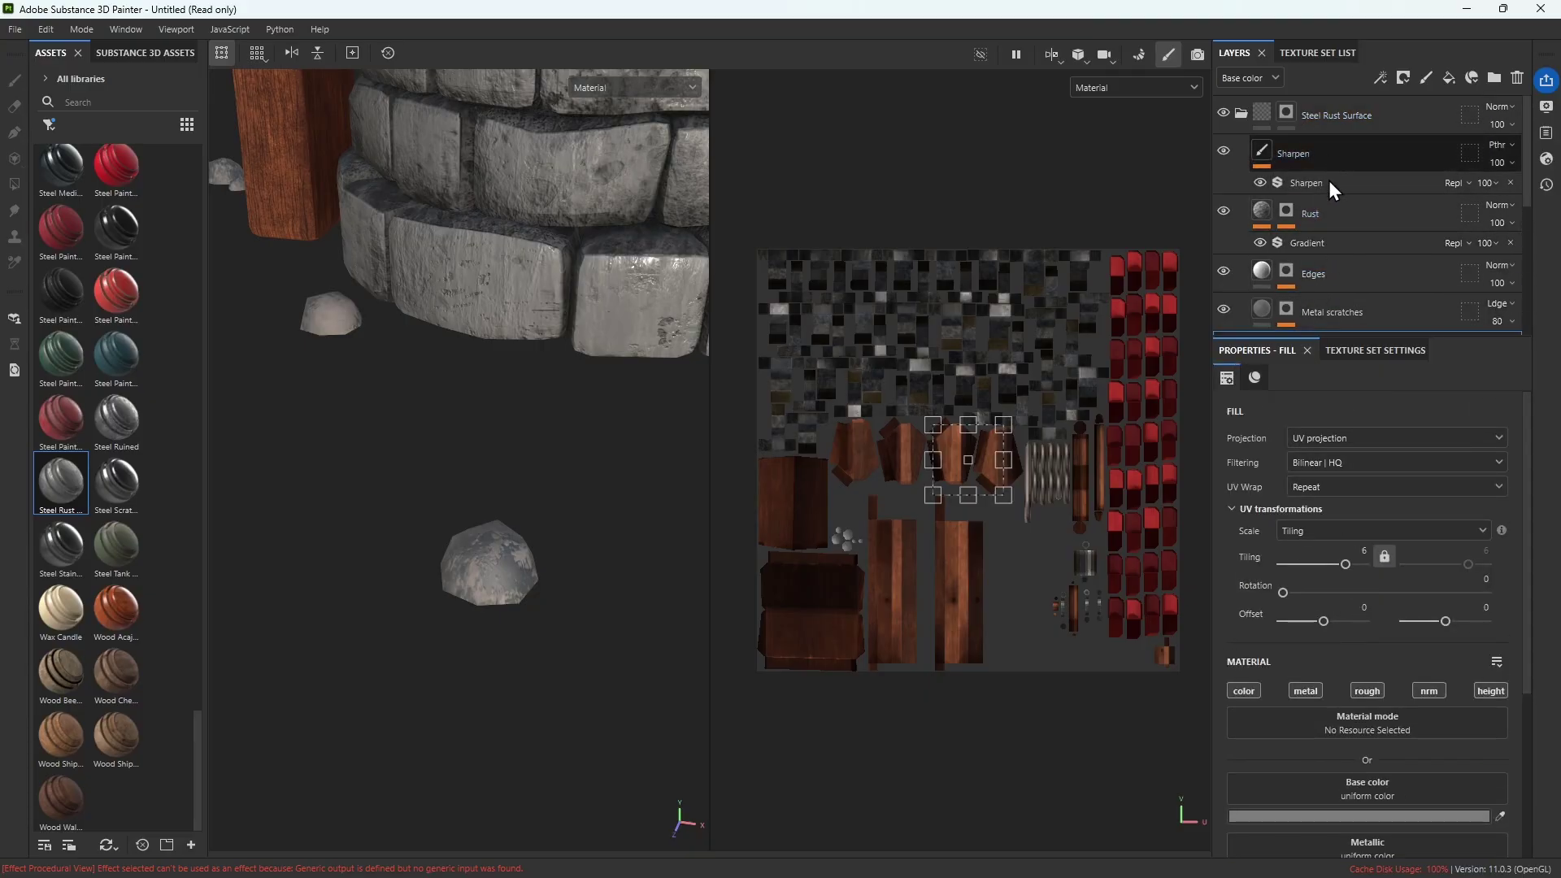
Collapse the Steel Rust Surface folder and rename it Scene_rocks
left_click(1339, 116)
left_click(1242, 114)
double_click(1326, 115)
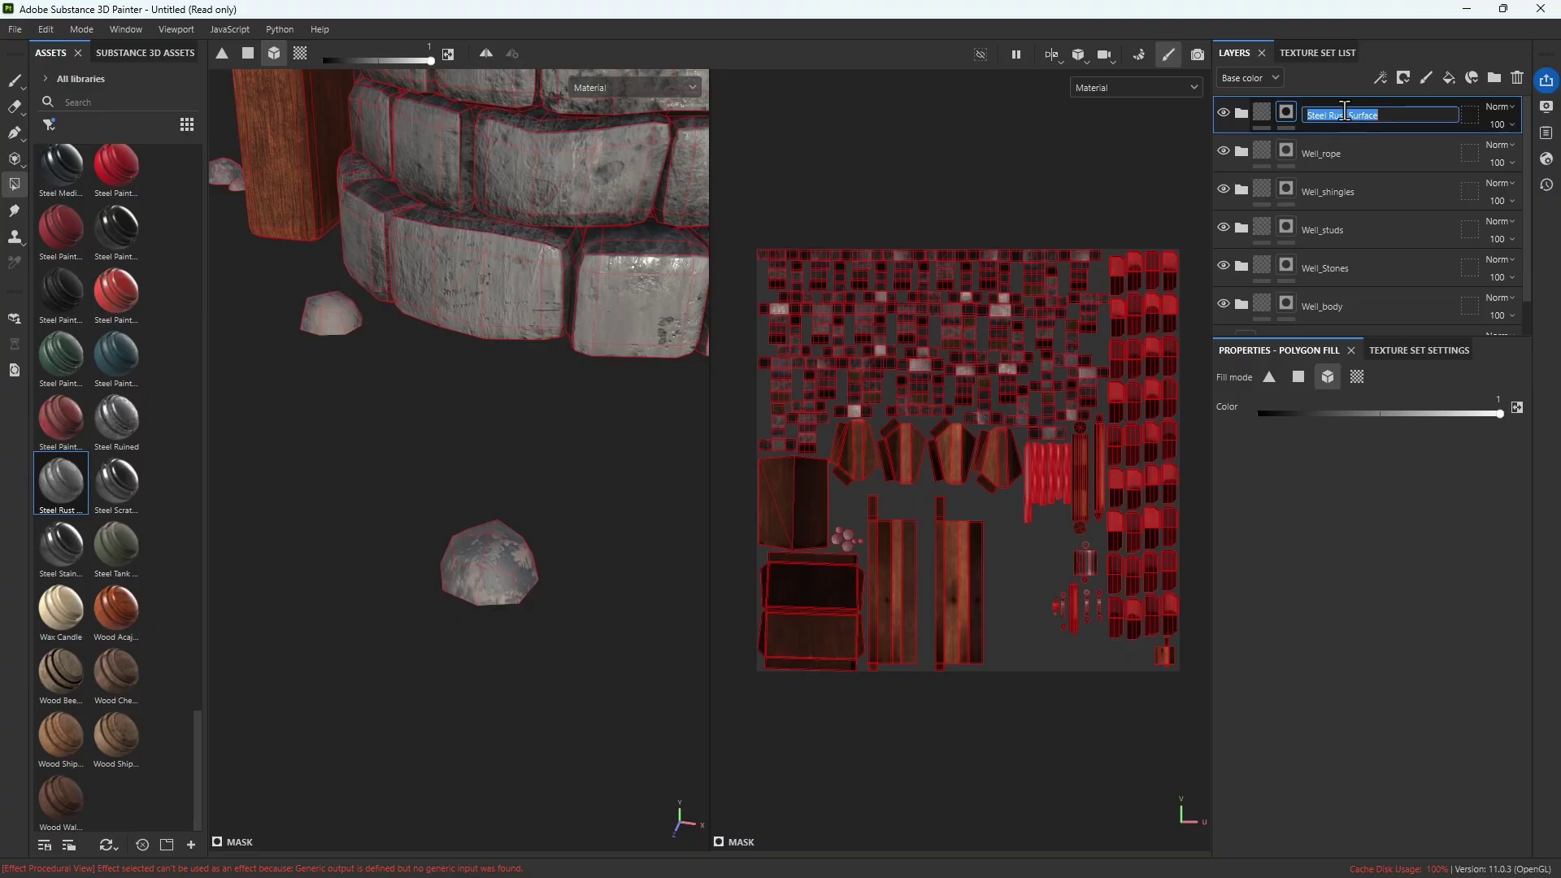
type("Scene_rocks")
key("Return")
Switch to the Paint tool and inspect the whole textured well without the polygon overlay
left_click(14, 80)
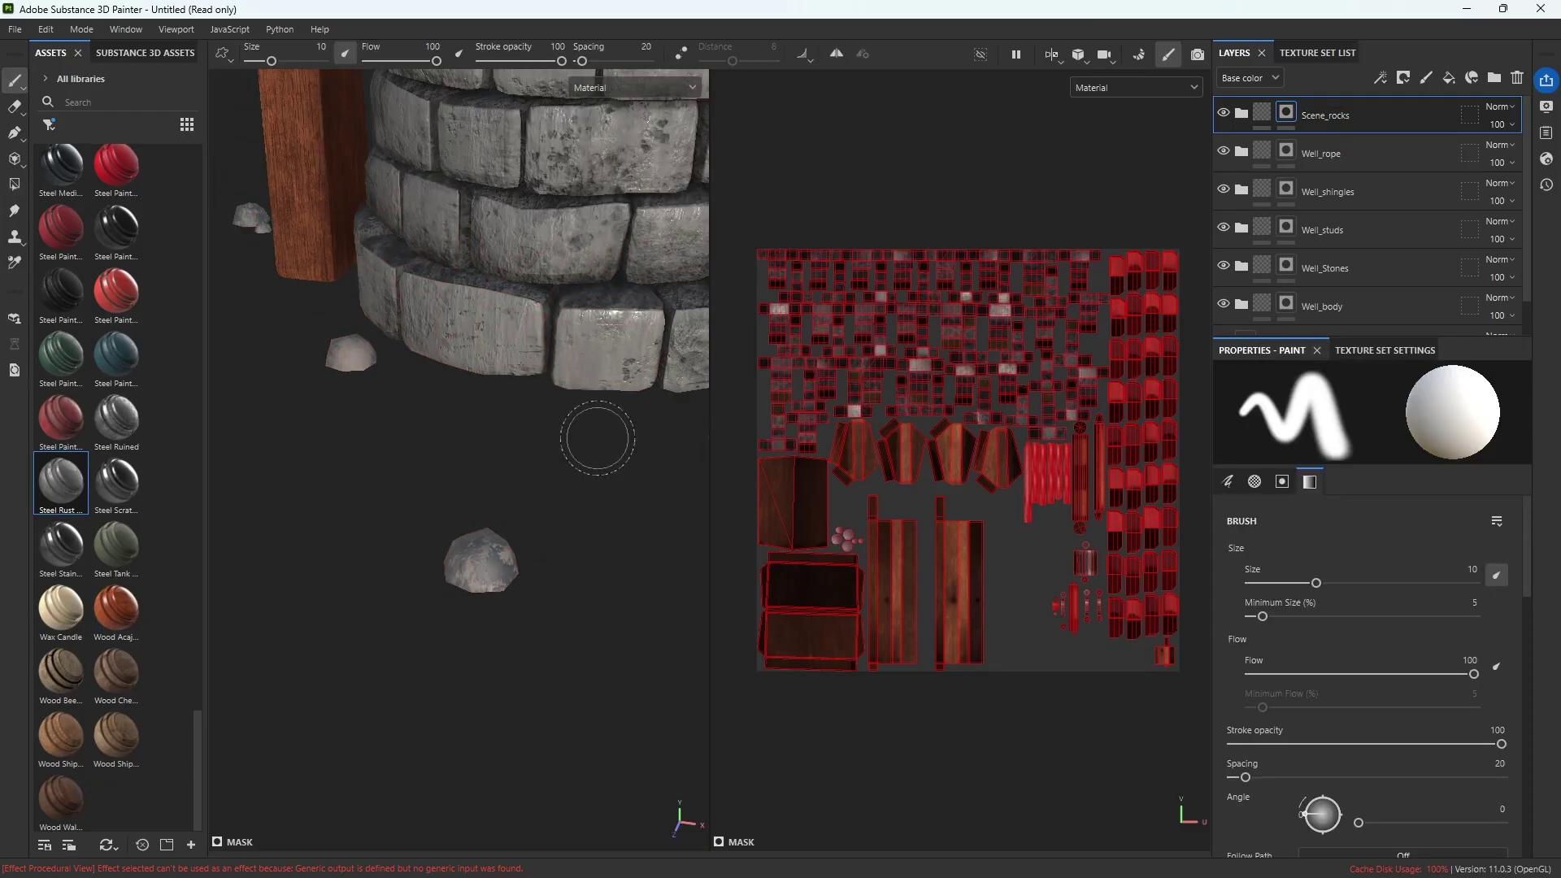
scroll(597, 438, "down", 10)
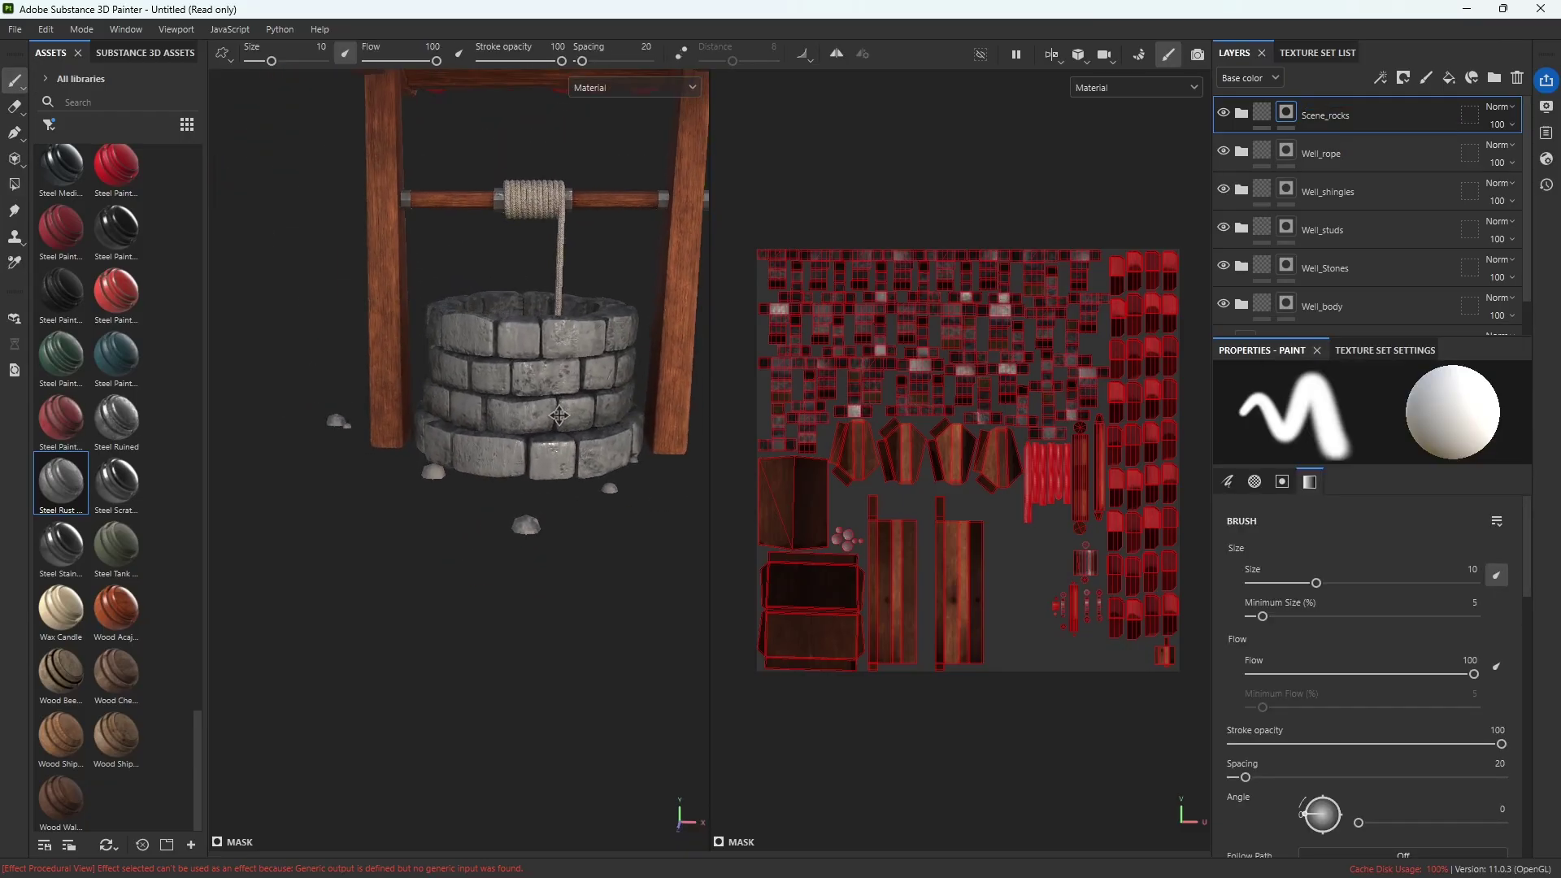
left_click_drag(559, 416, 595, 556, "alt")
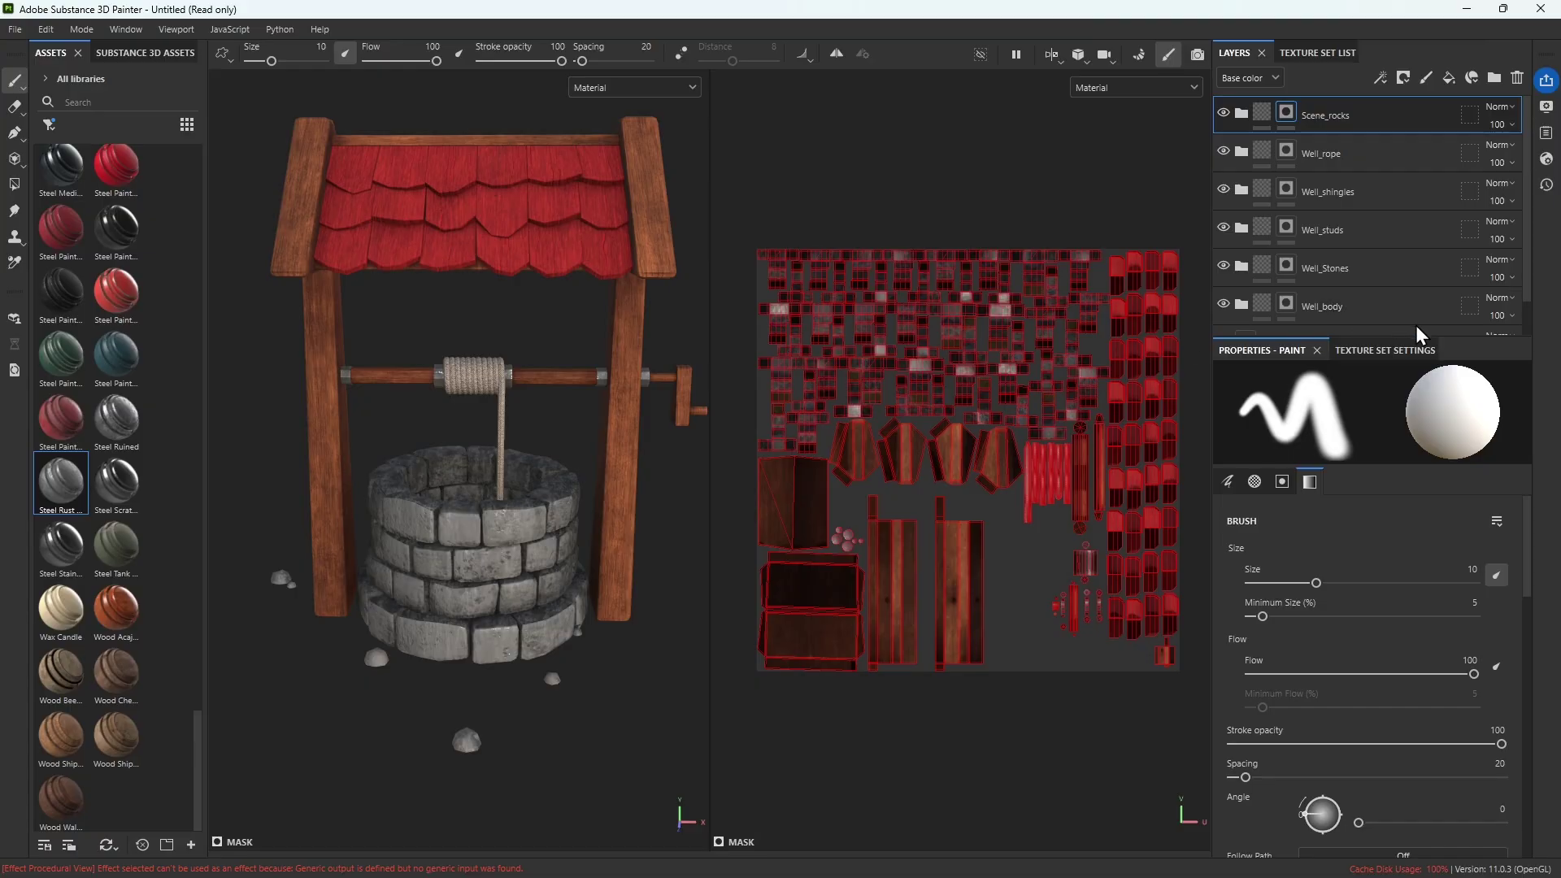
Enter Well_texture as the name in the texture set settings
left_click(1414, 346)
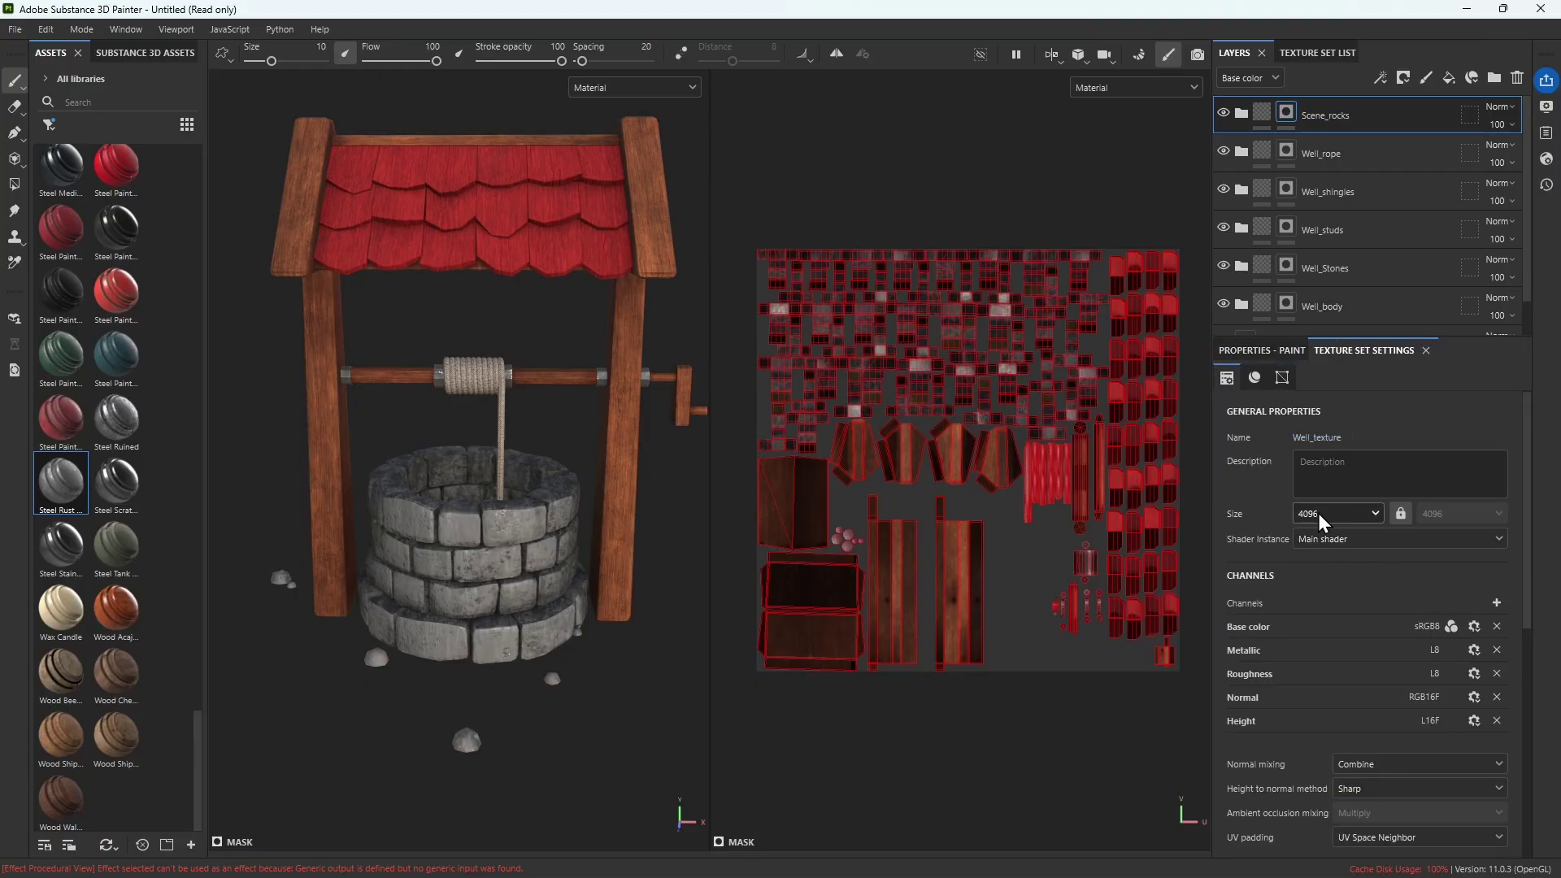
double_click(1330, 438)
key("BackSpace")
type("W")
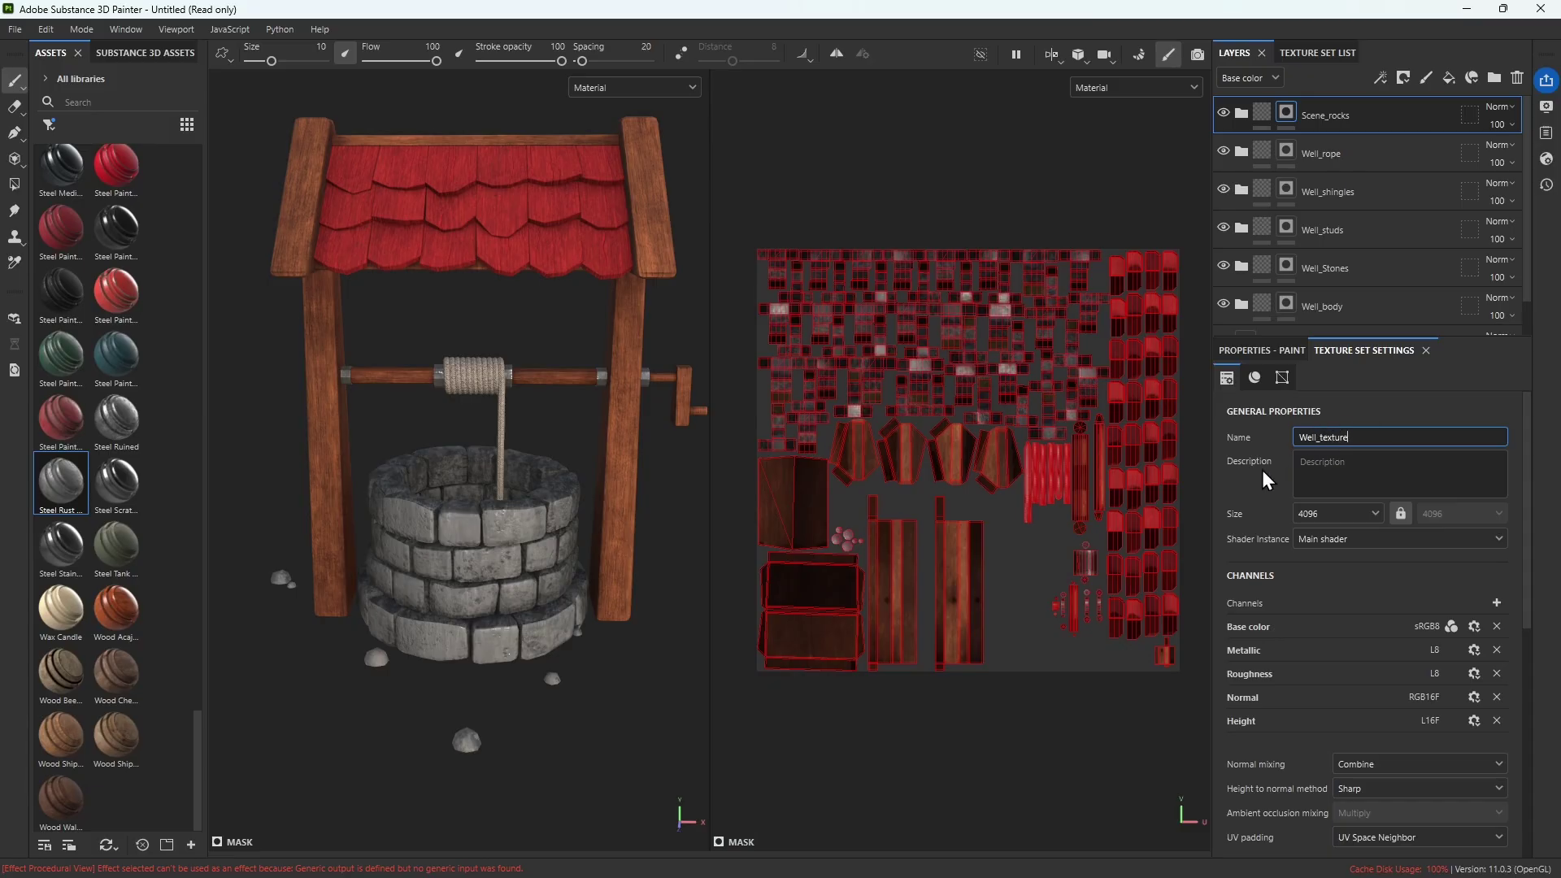
key("Return")
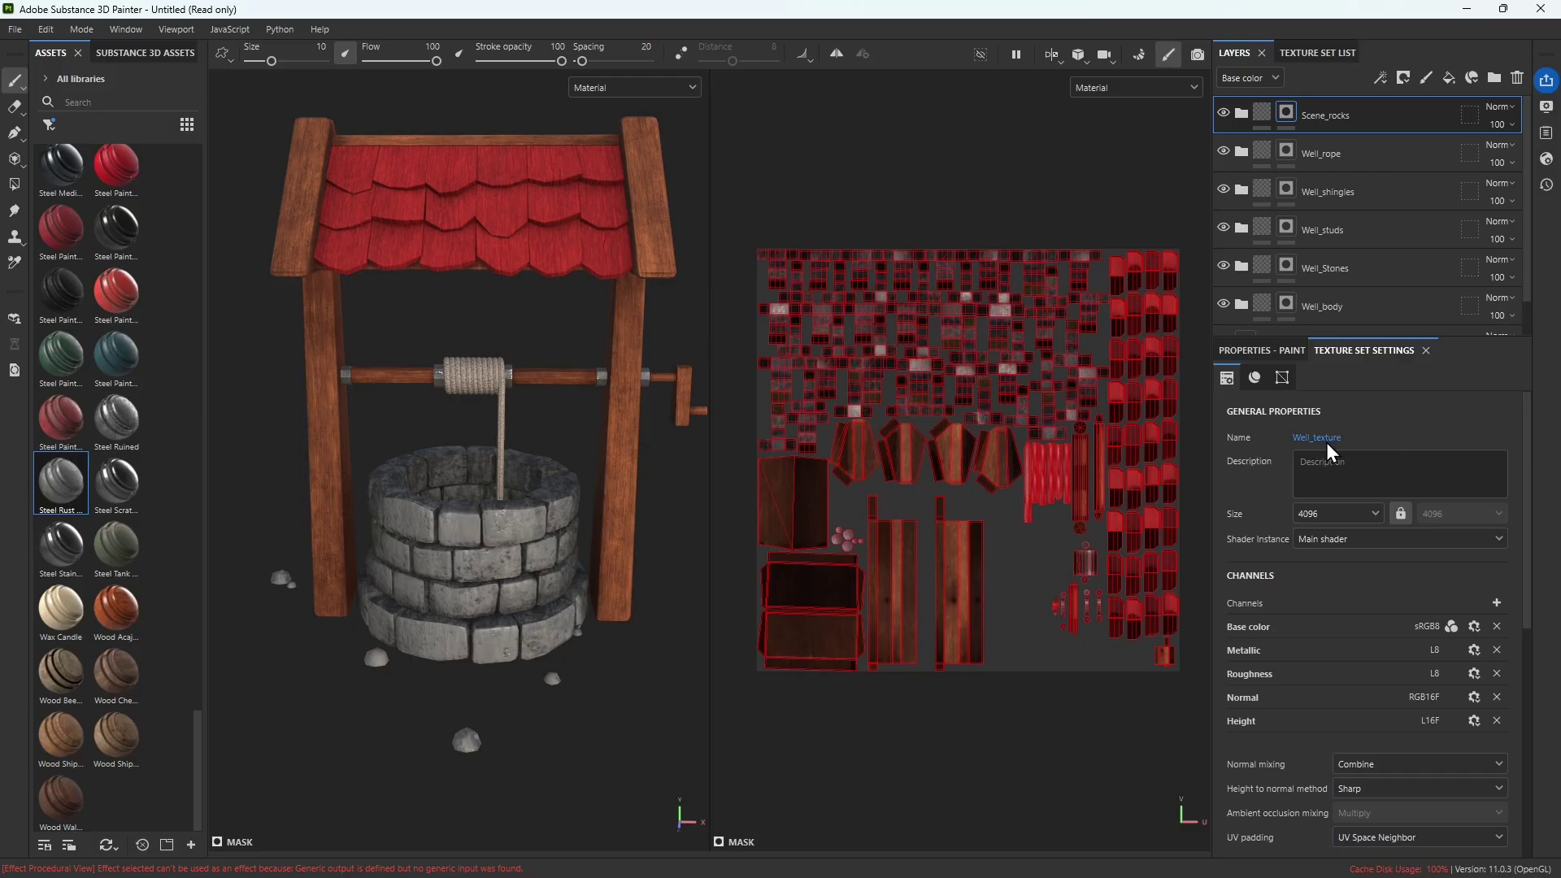
Choose UV Space Neighbor as the UV padding and review the assigned mesh maps
scroll(1317, 638, "down", 3)
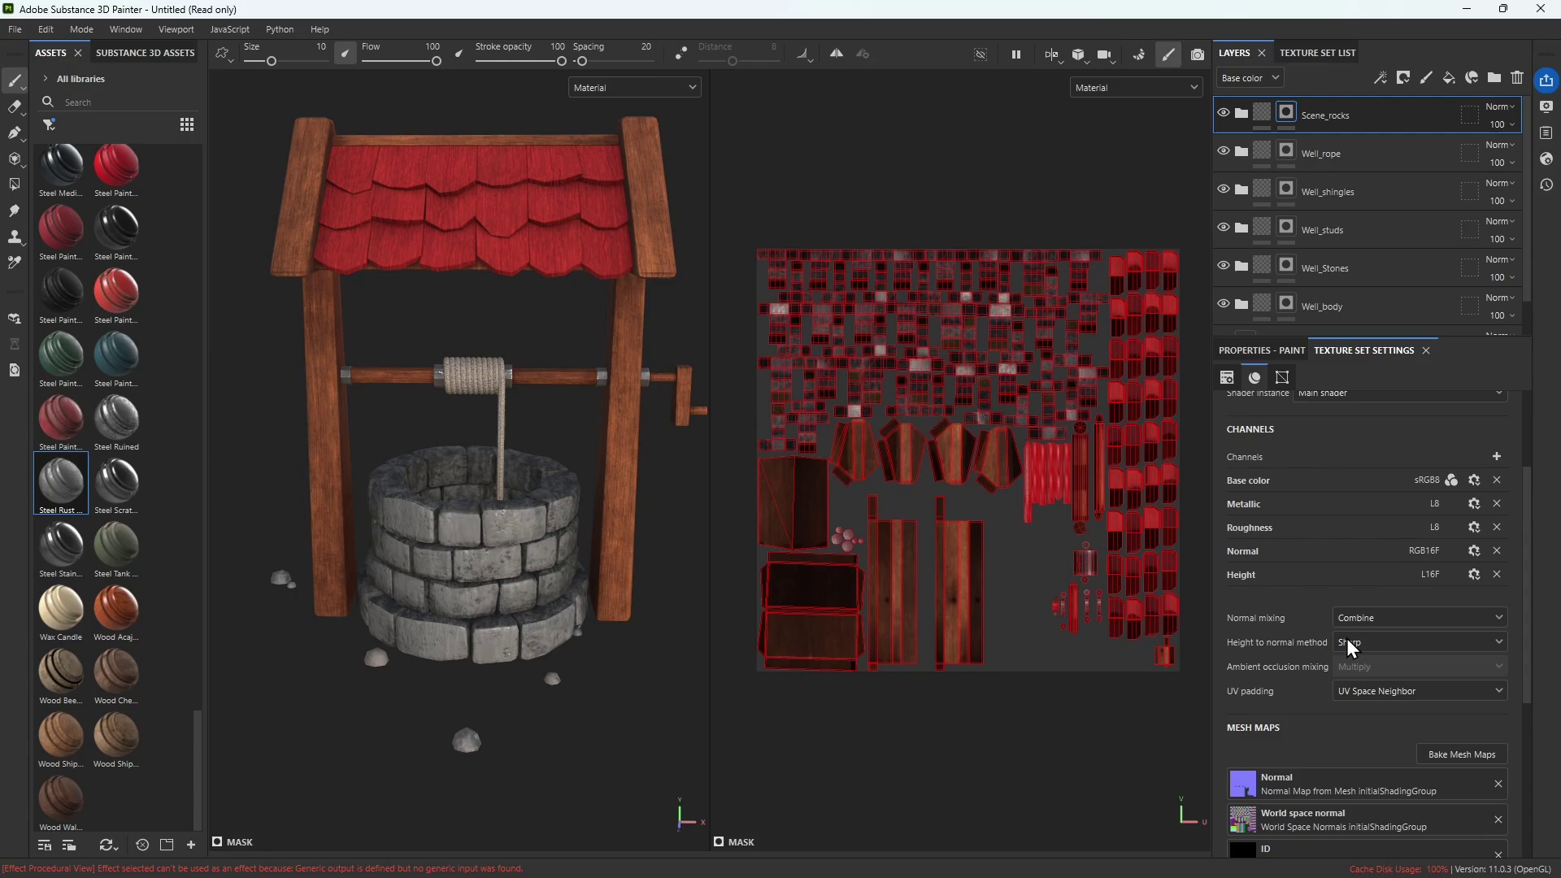
left_click(1384, 689)
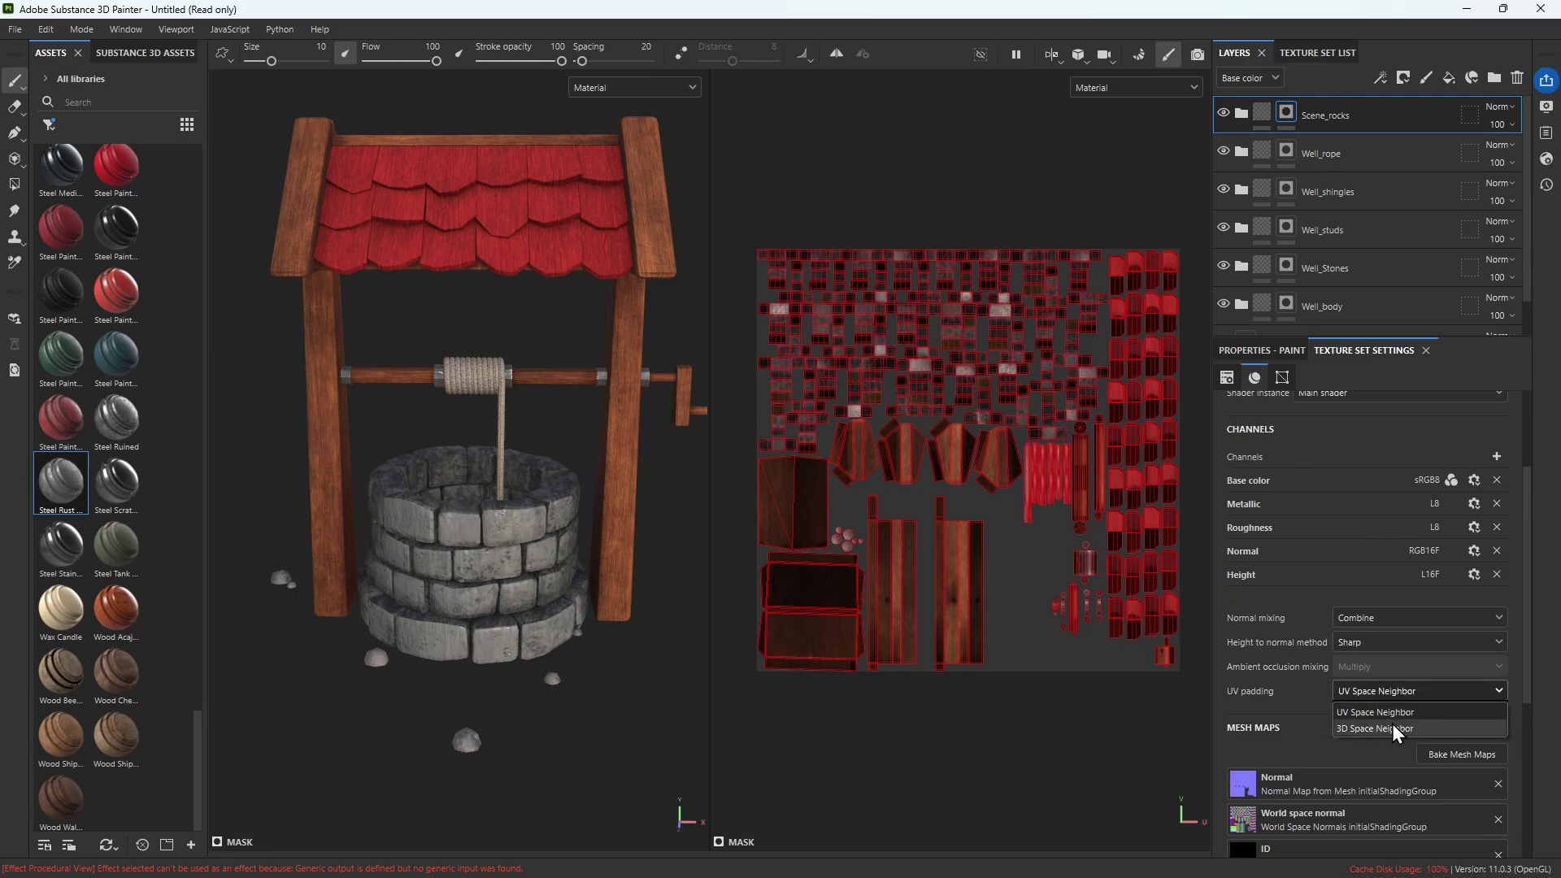
left_click(1378, 714)
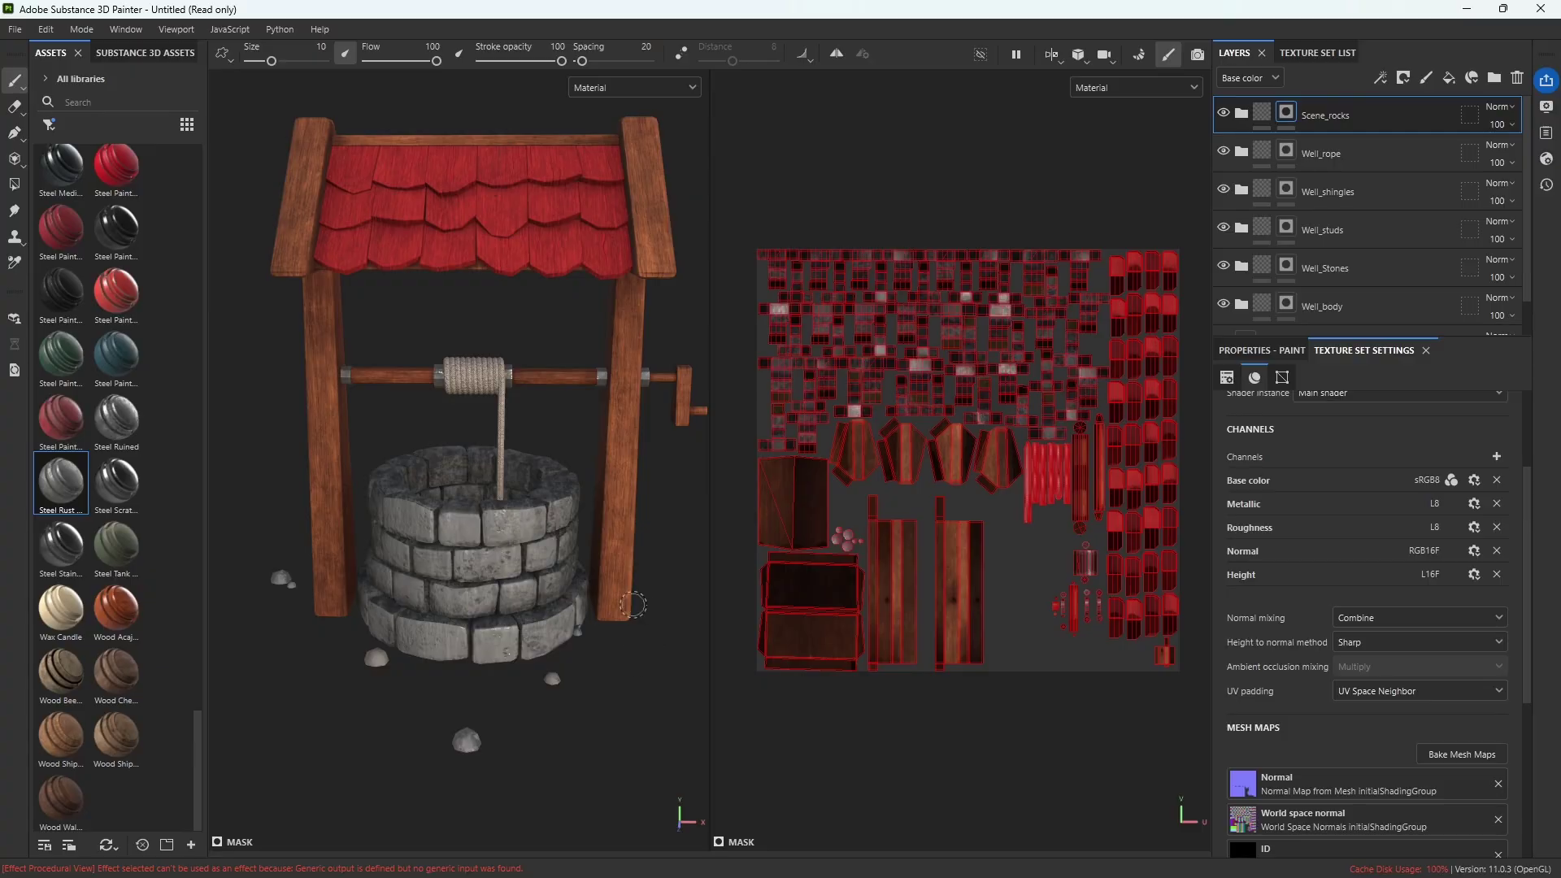
scroll(1328, 589, "down", 3)
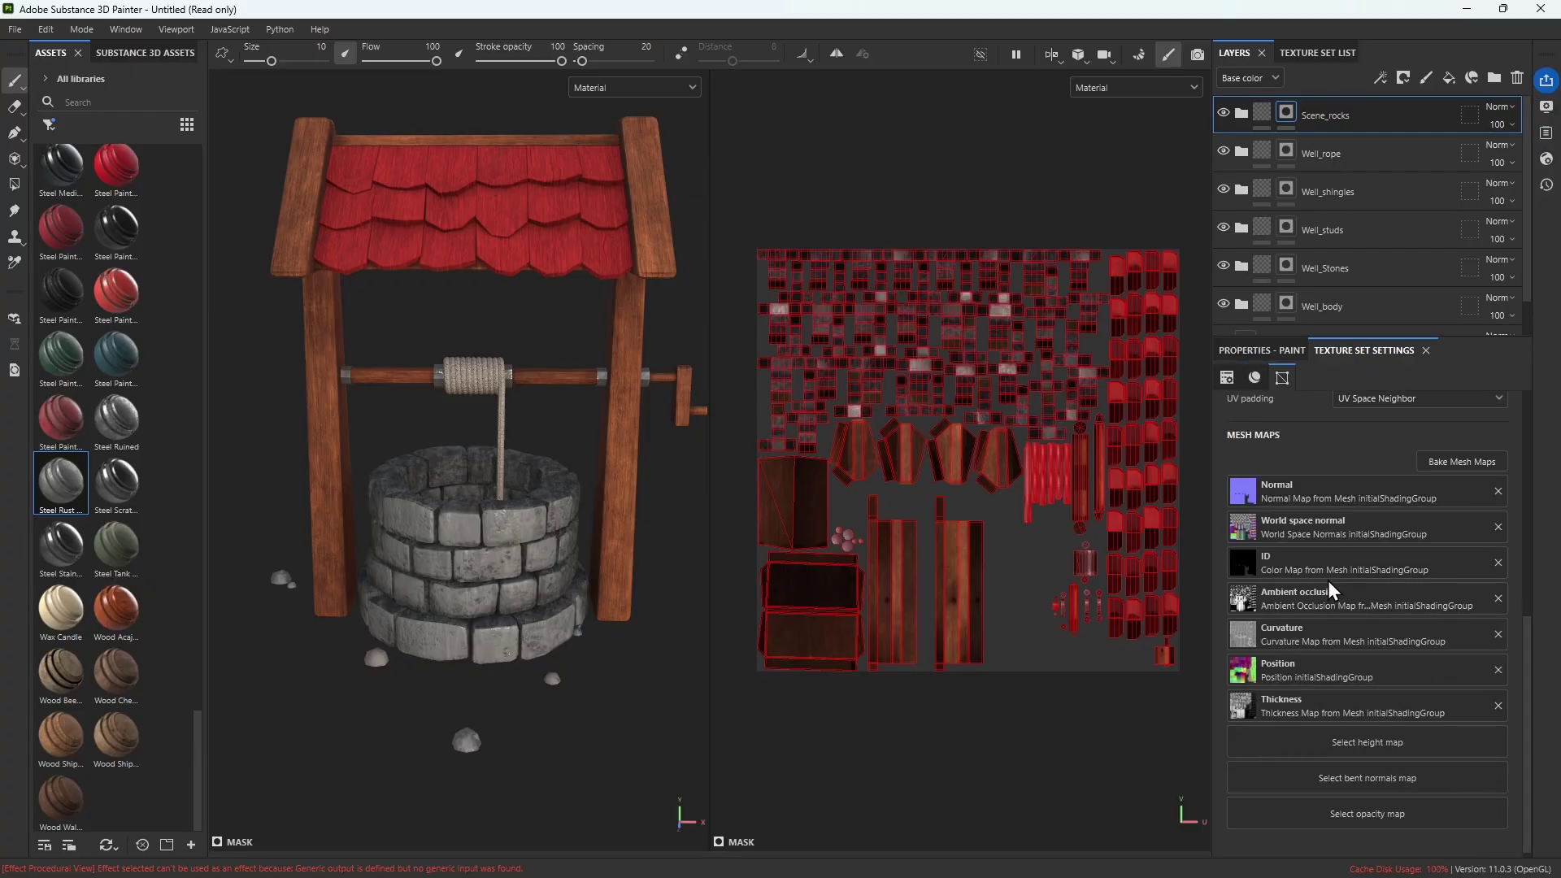
scroll(1355, 455, "up", 3)
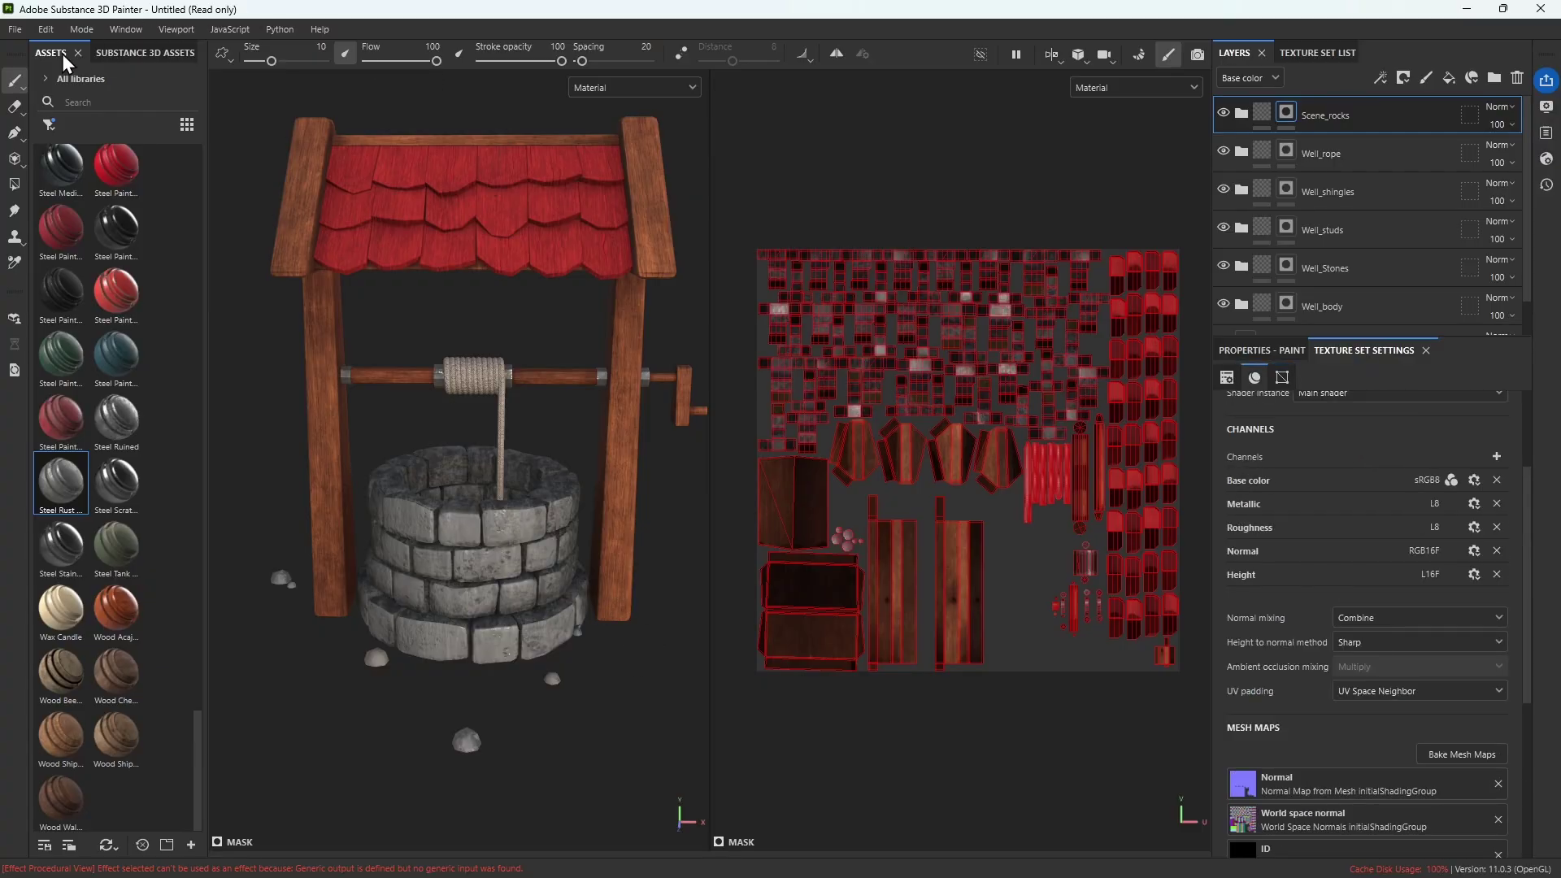
Start a texture export and browse for its output directory to the well project's sourceimages folder under MAT 136
left_click(14, 29)
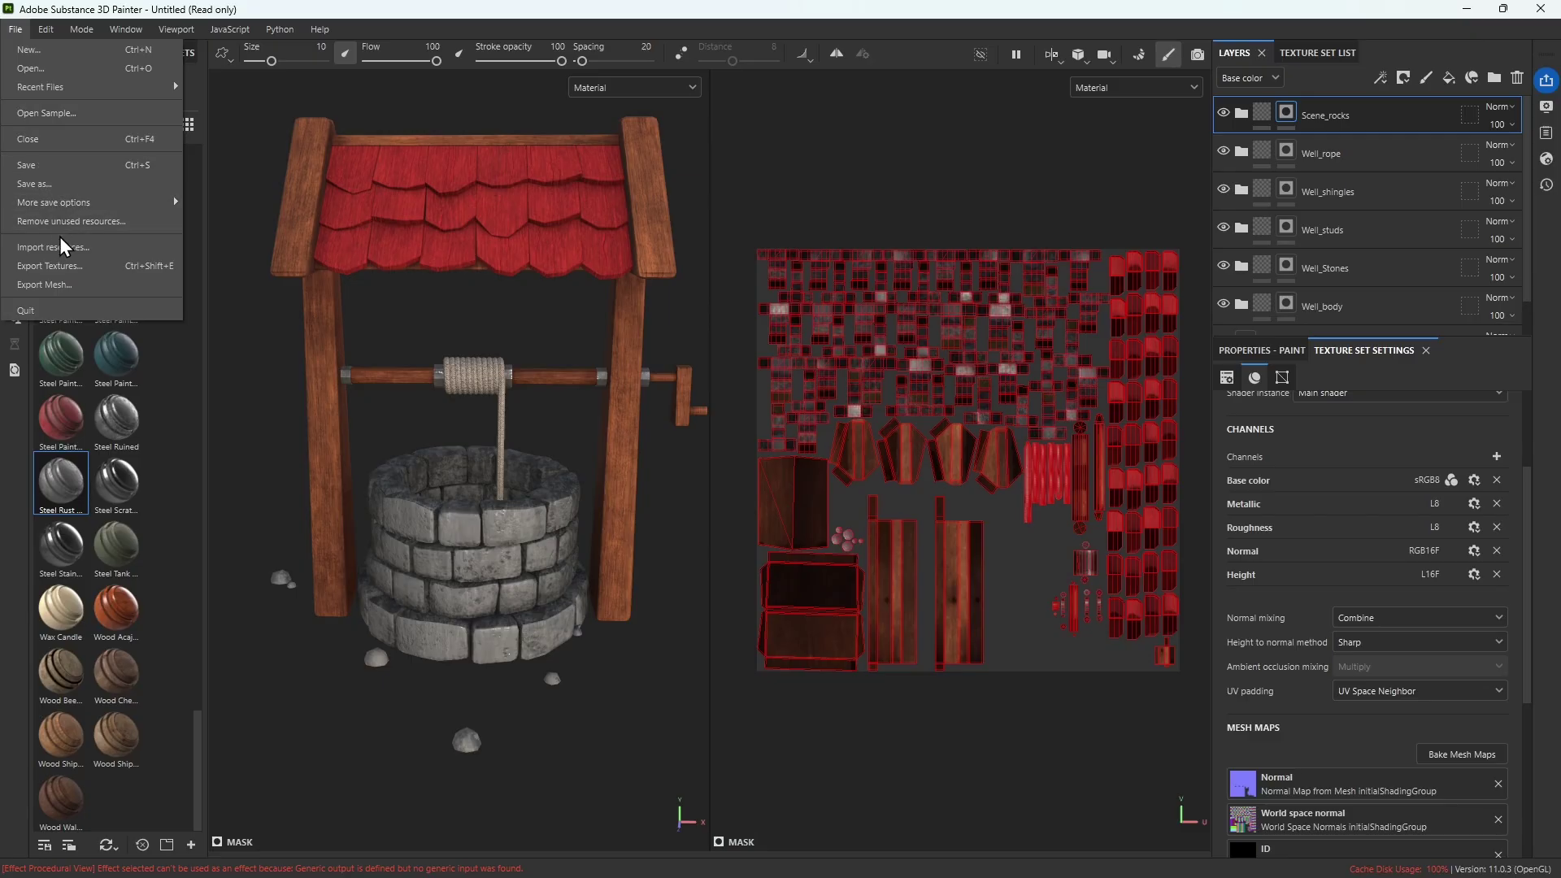
left_click(67, 274)
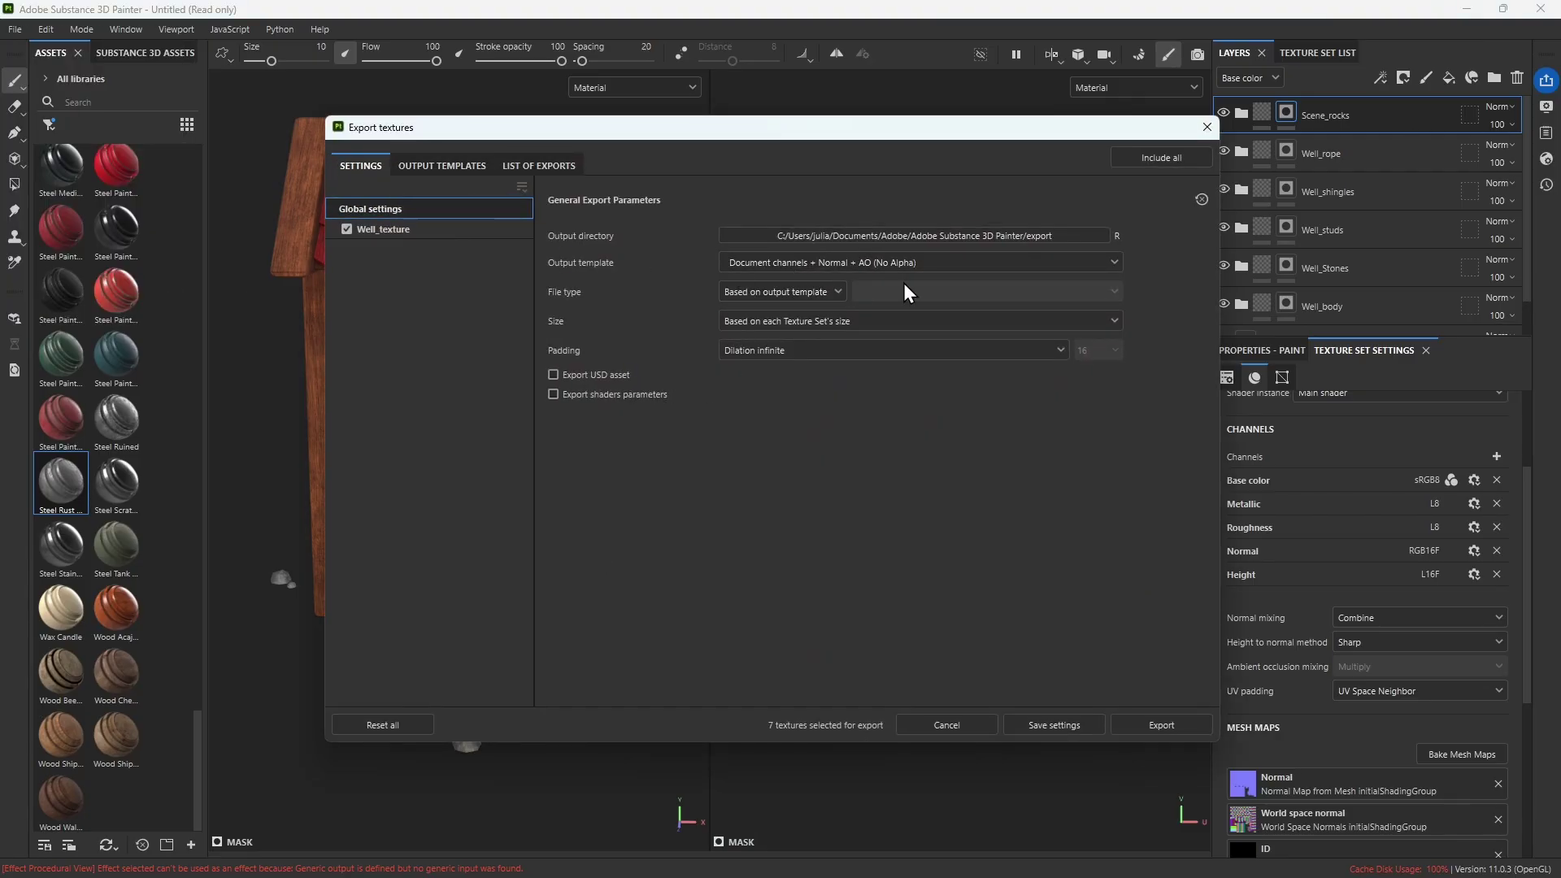
left_click(1055, 234)
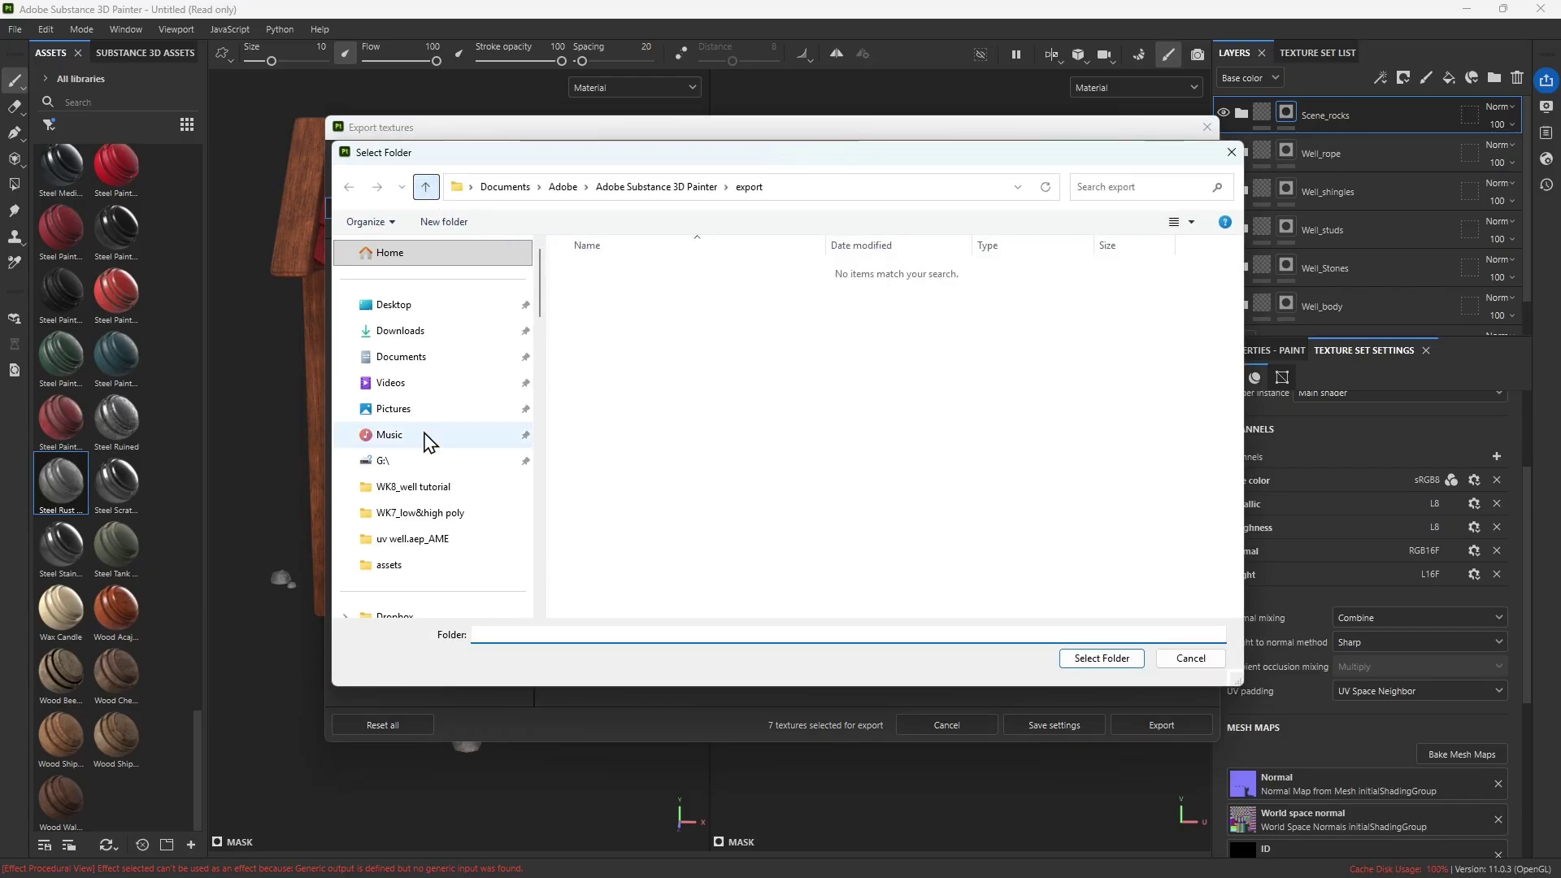
scroll(426, 436, "down", 6)
scroll(472, 494, "down", 5)
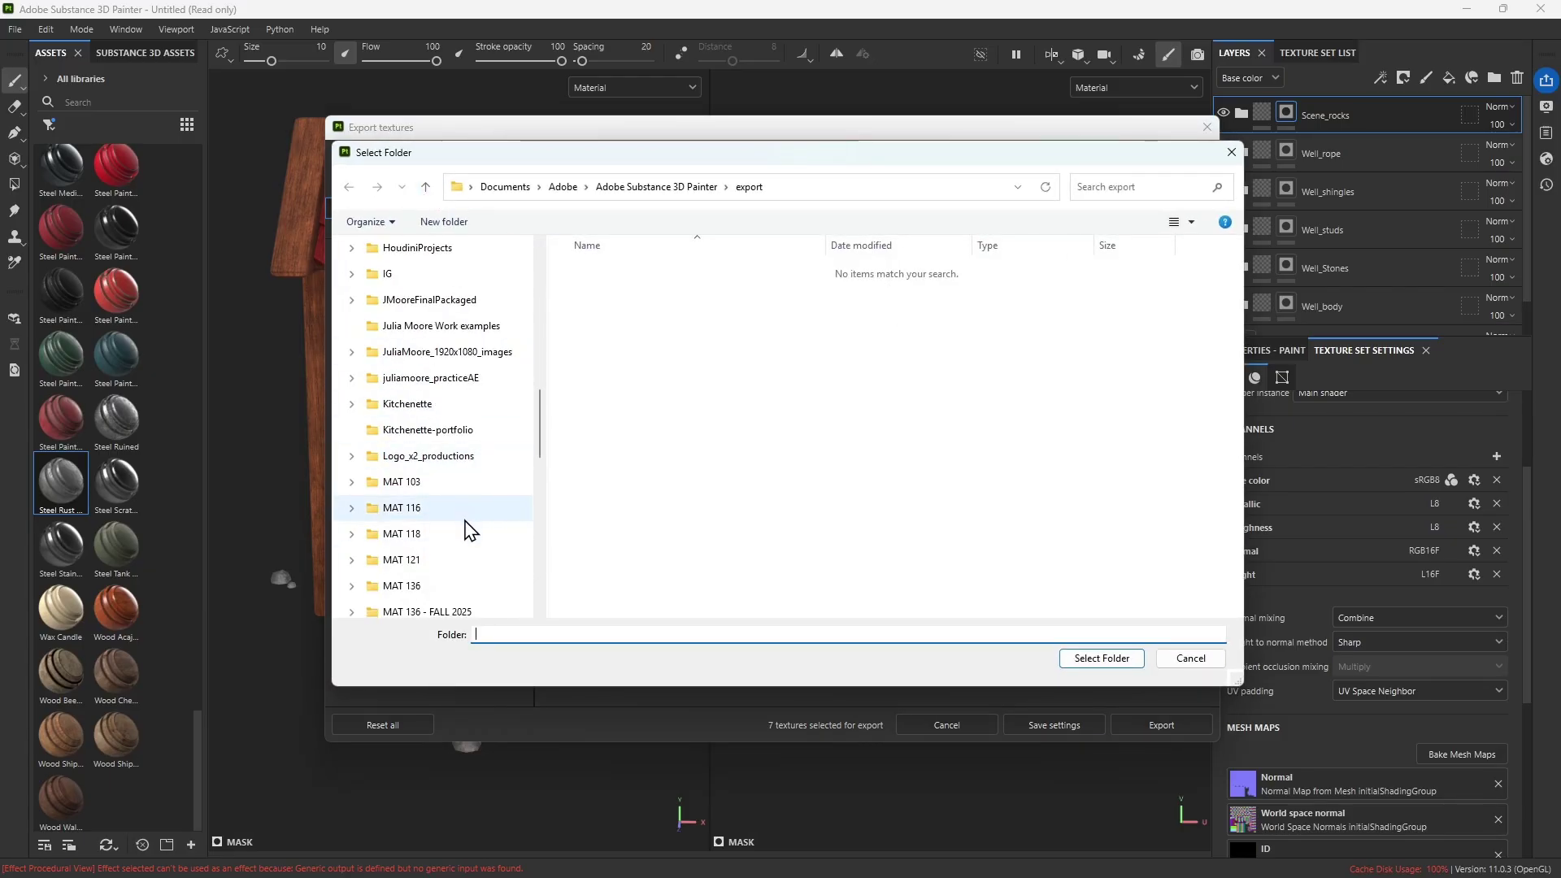
left_click(420, 510)
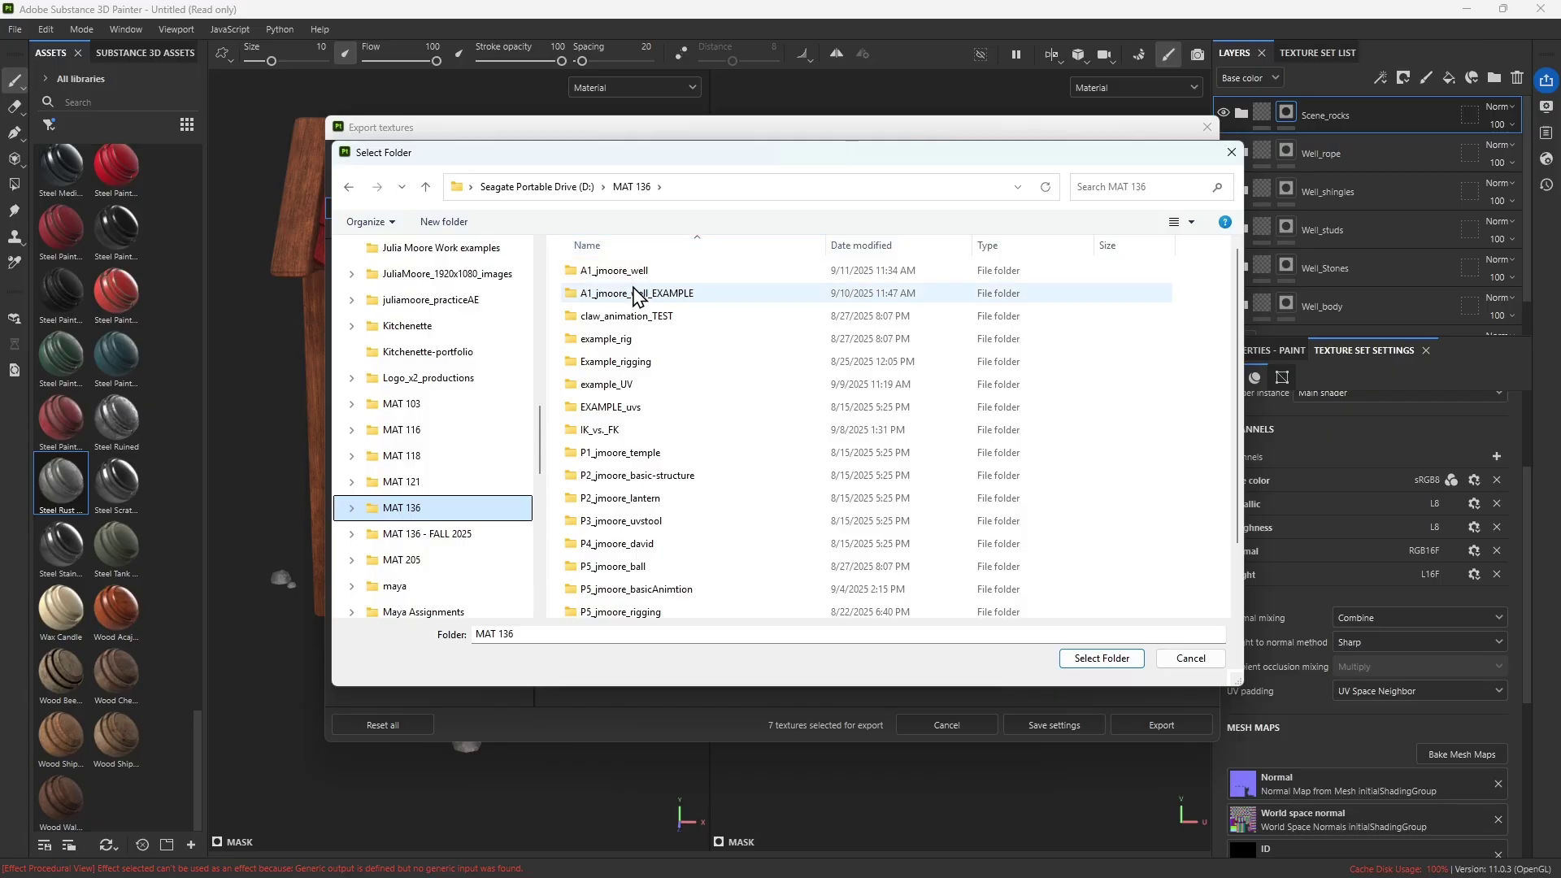
double_click(657, 272)
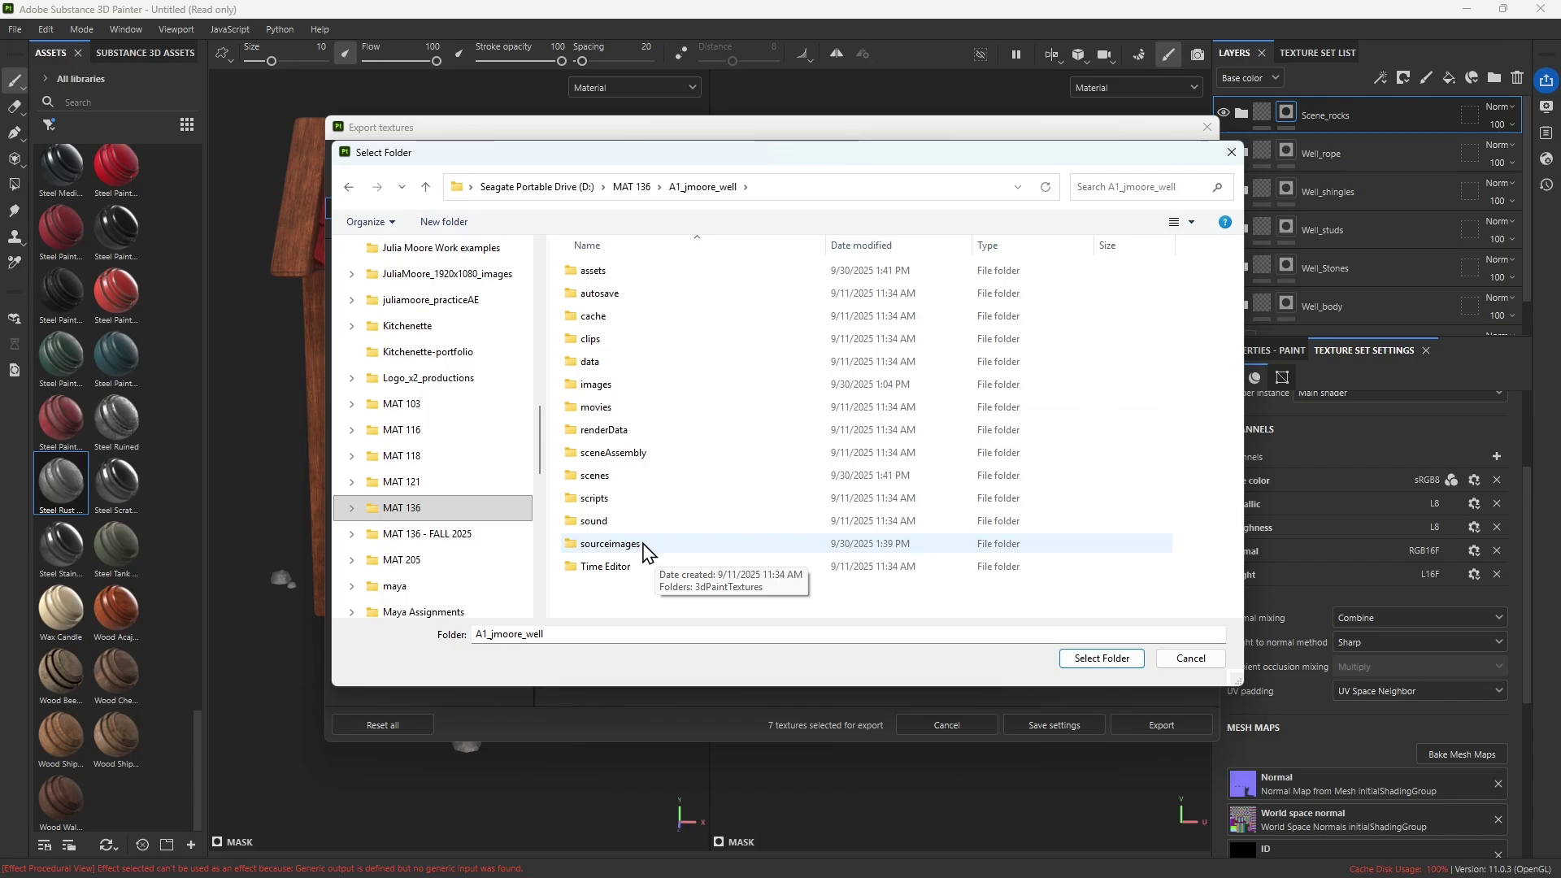
double_click(610, 544)
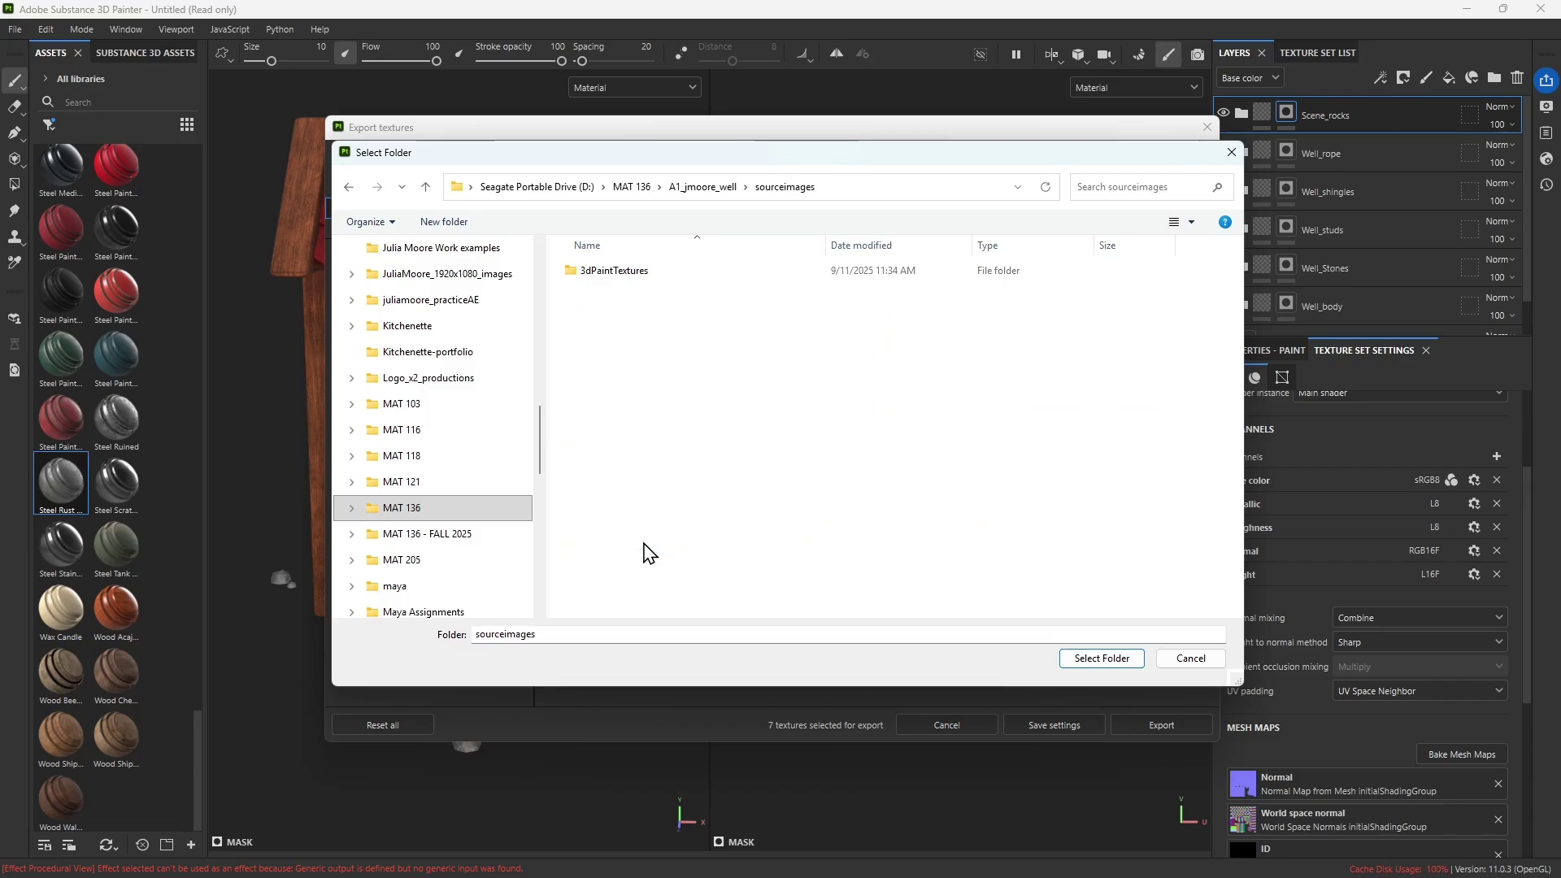
Create a folder named Substance inside sourceimages and set it as the export's output directory
right_click(610, 332)
mouse_move(767, 514)
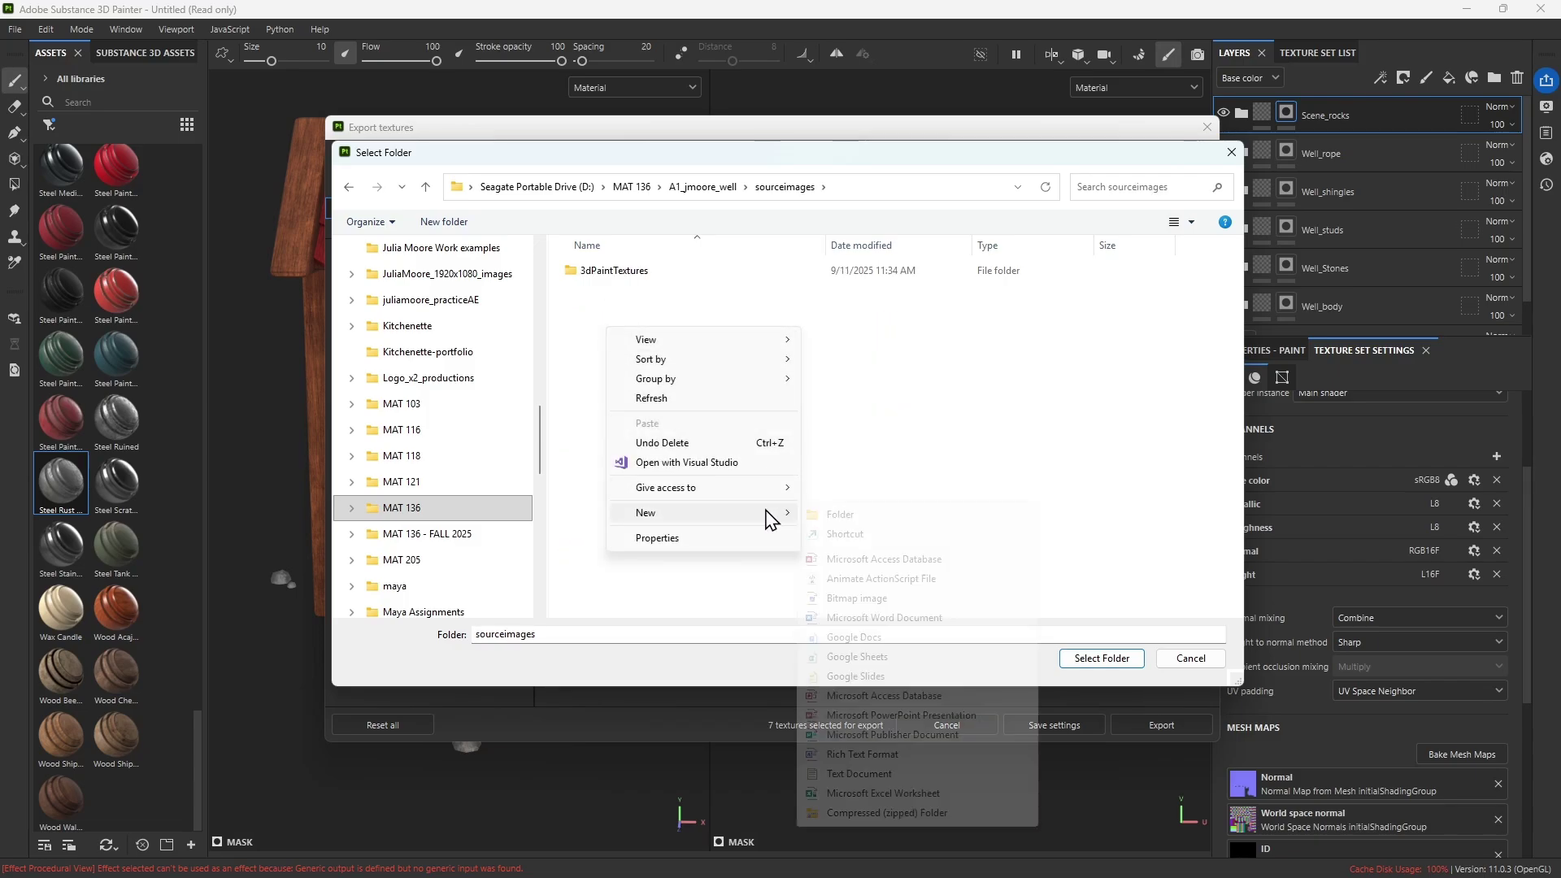
left_click(838, 514)
type("Su")
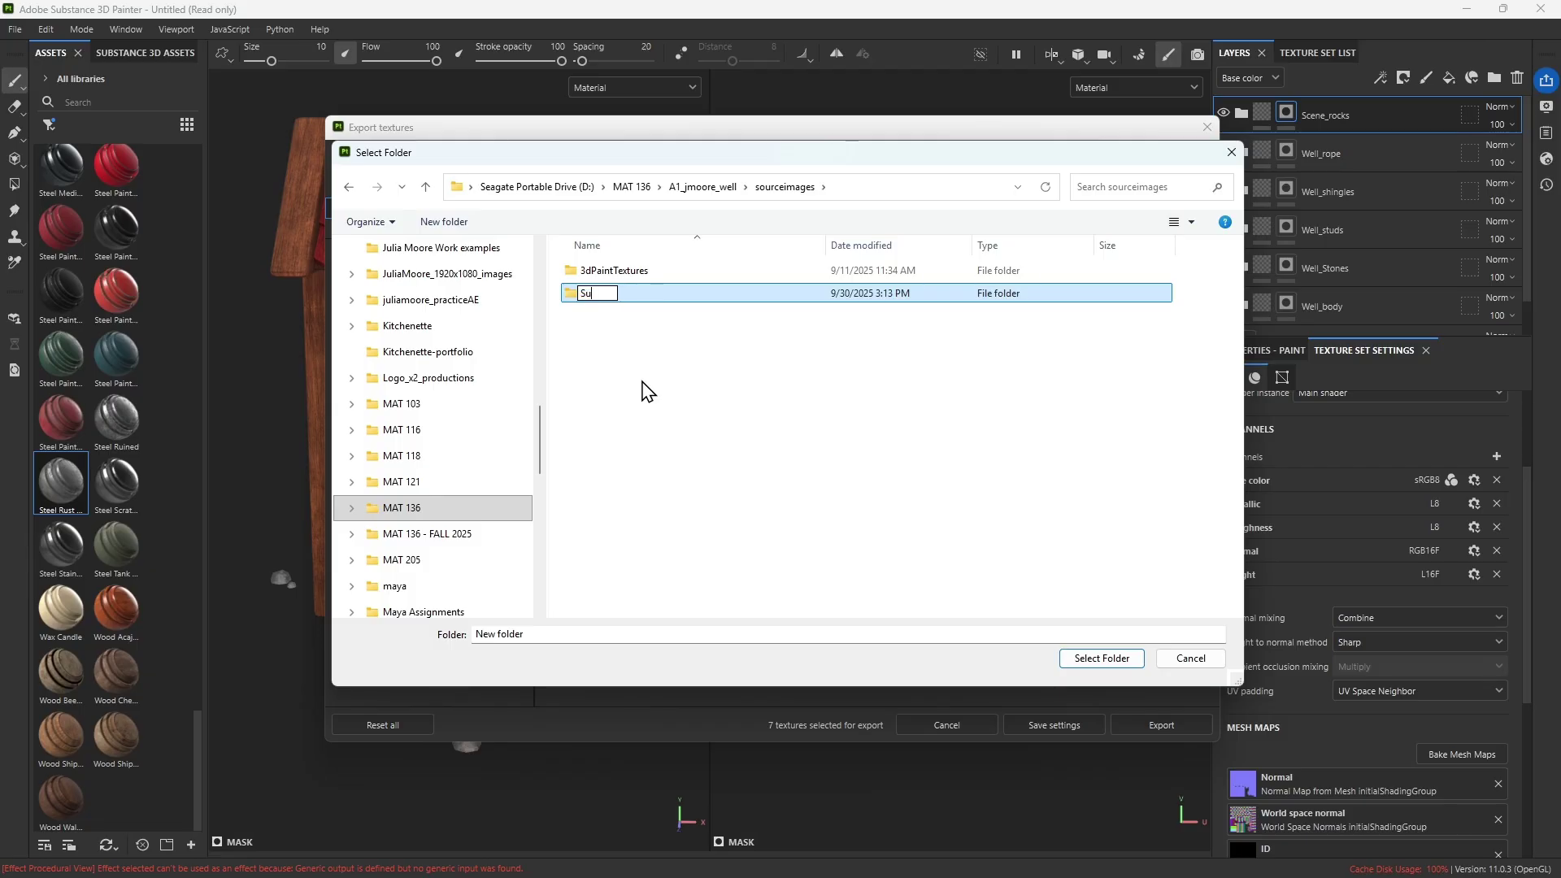
type("bstance")
key("Return")
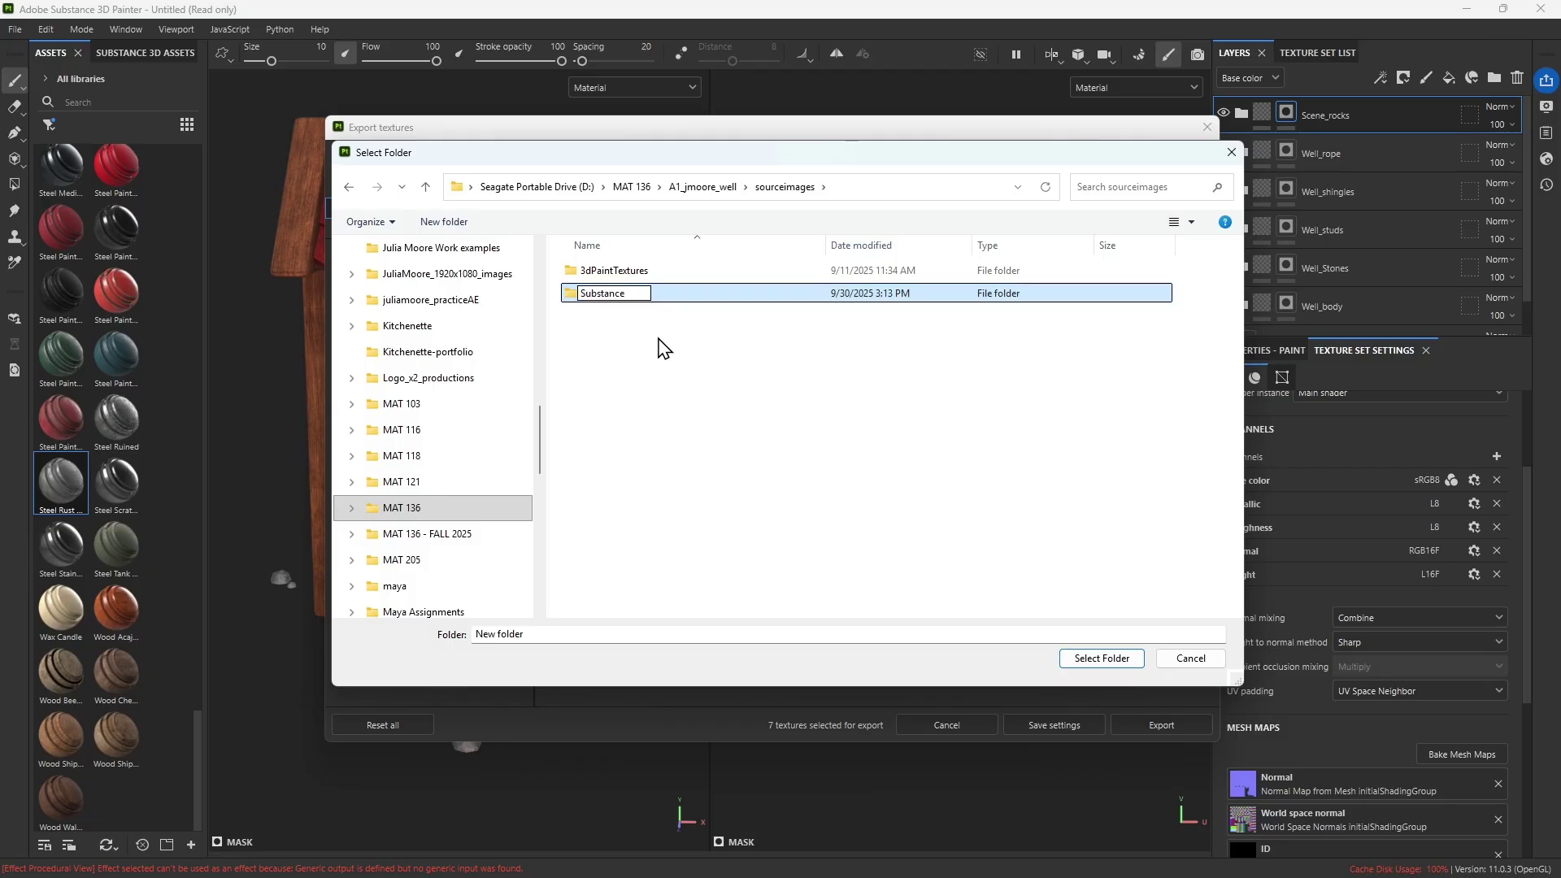
double_click(672, 295)
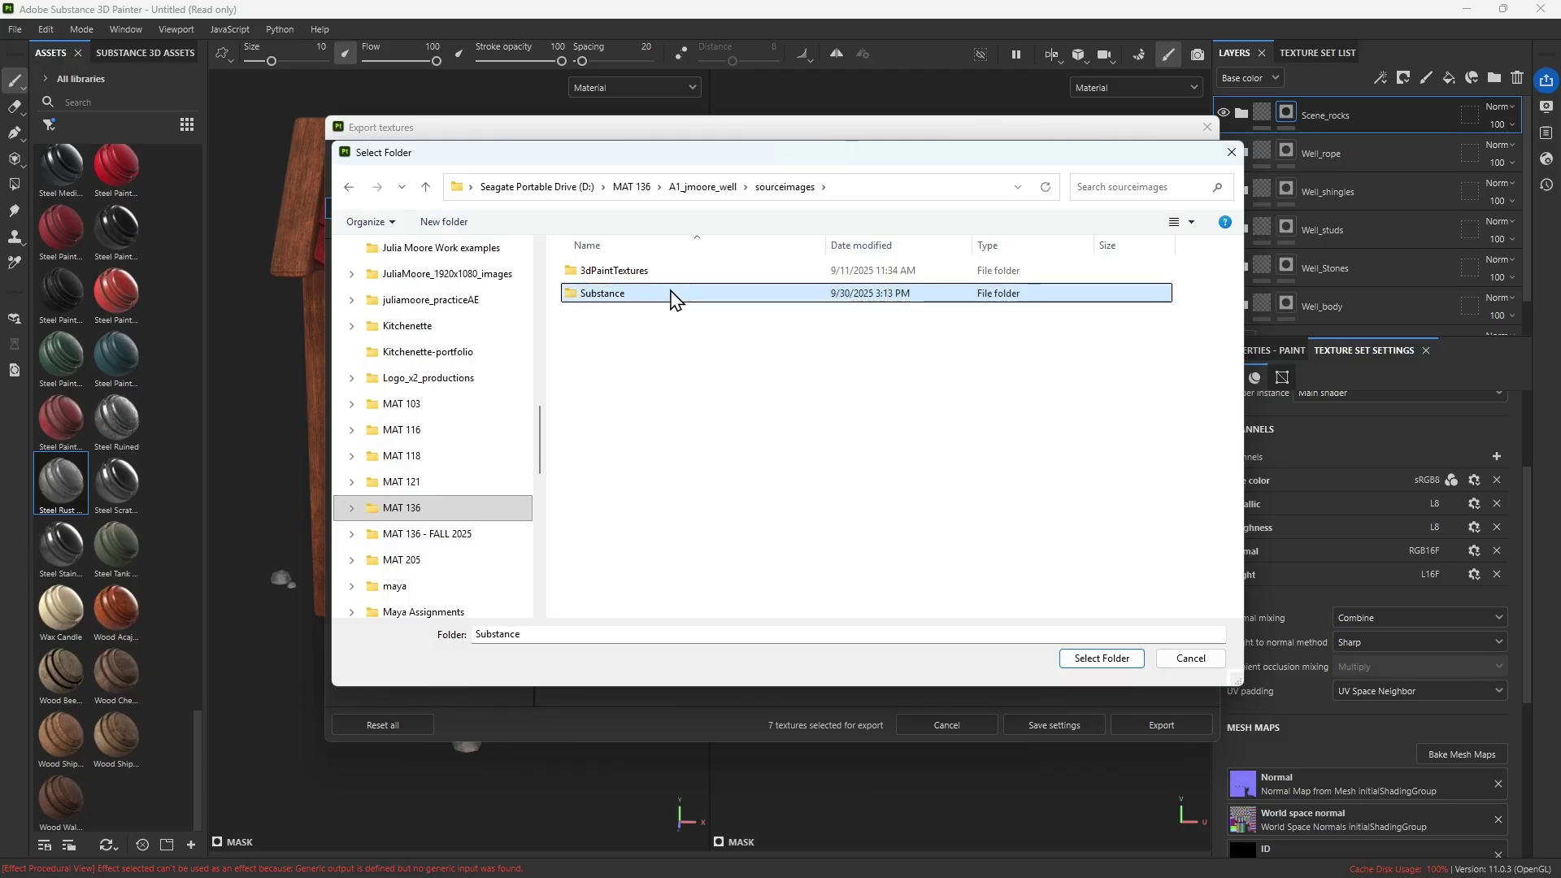
left_click(1102, 658)
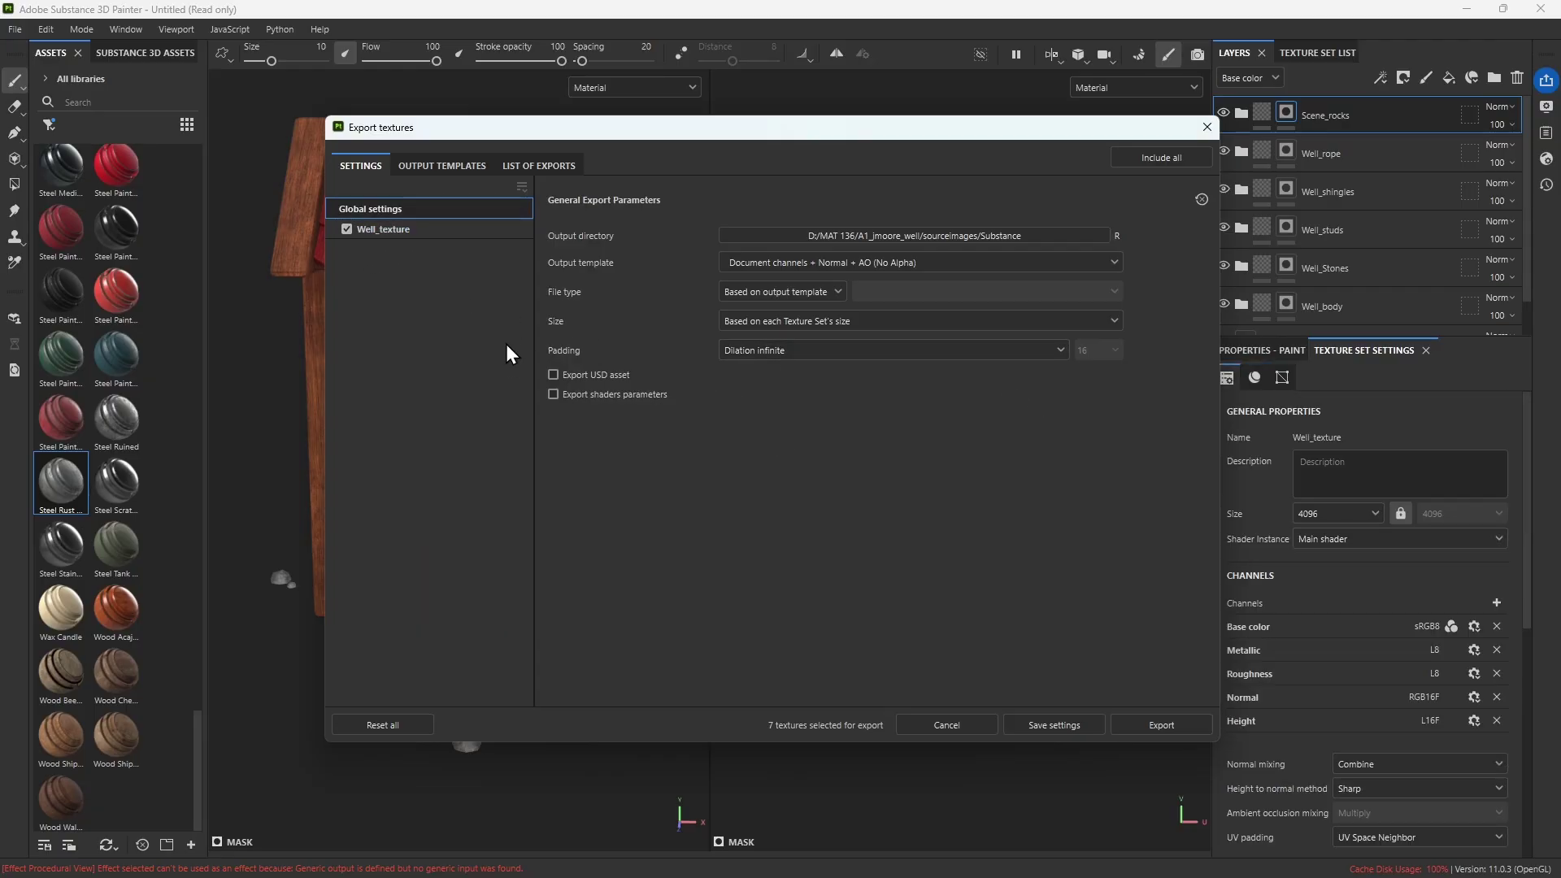
Review the Well_texture output maps, export them all, and inspect the base color file in the Substance folder
left_click(435, 231)
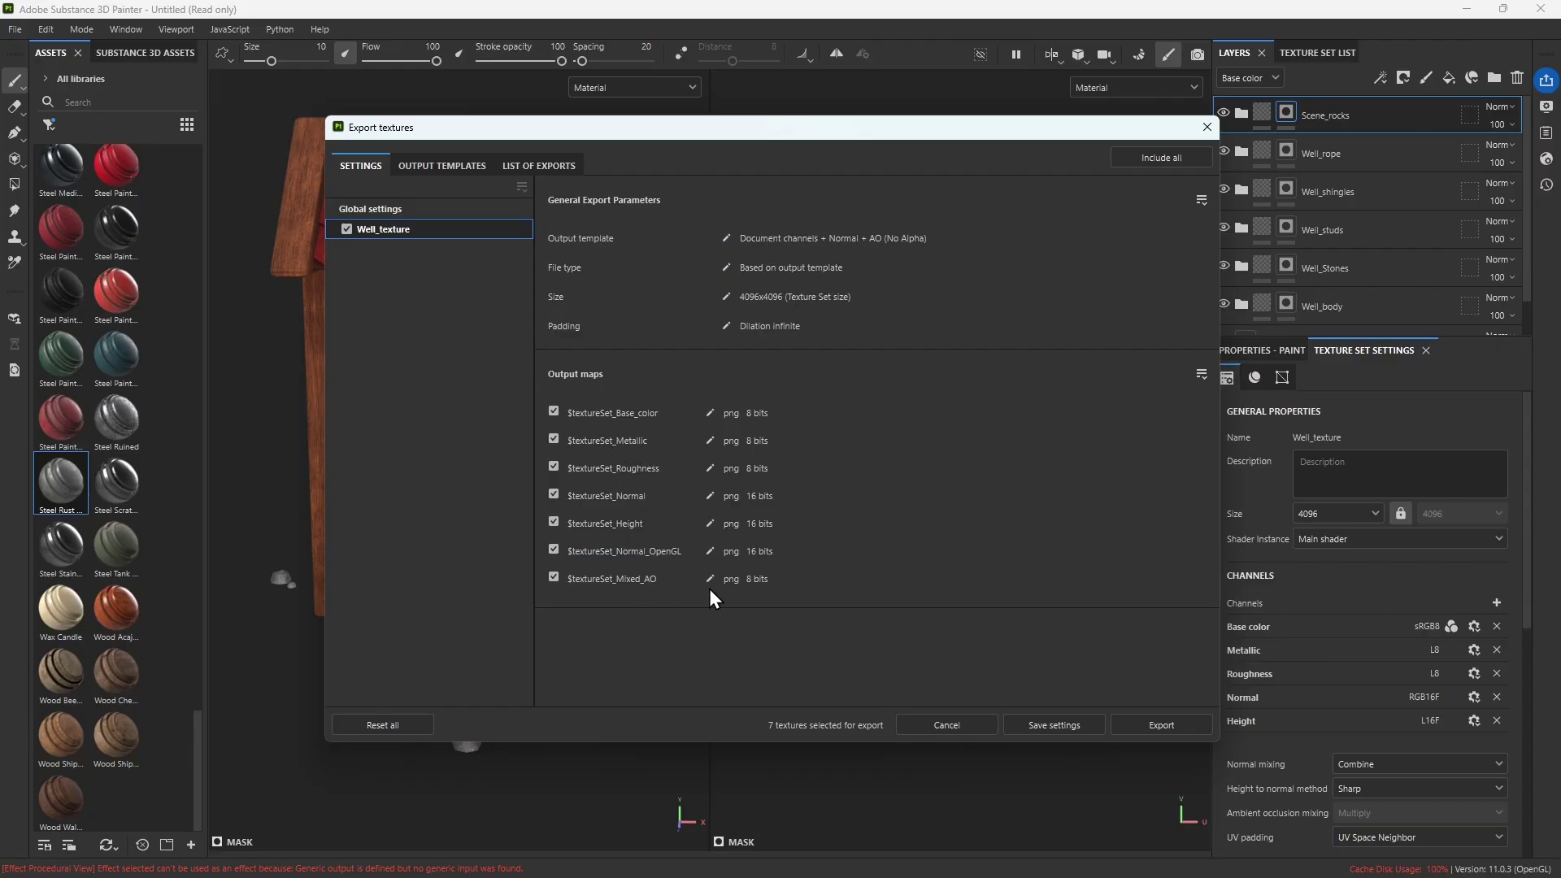
left_click(1164, 724)
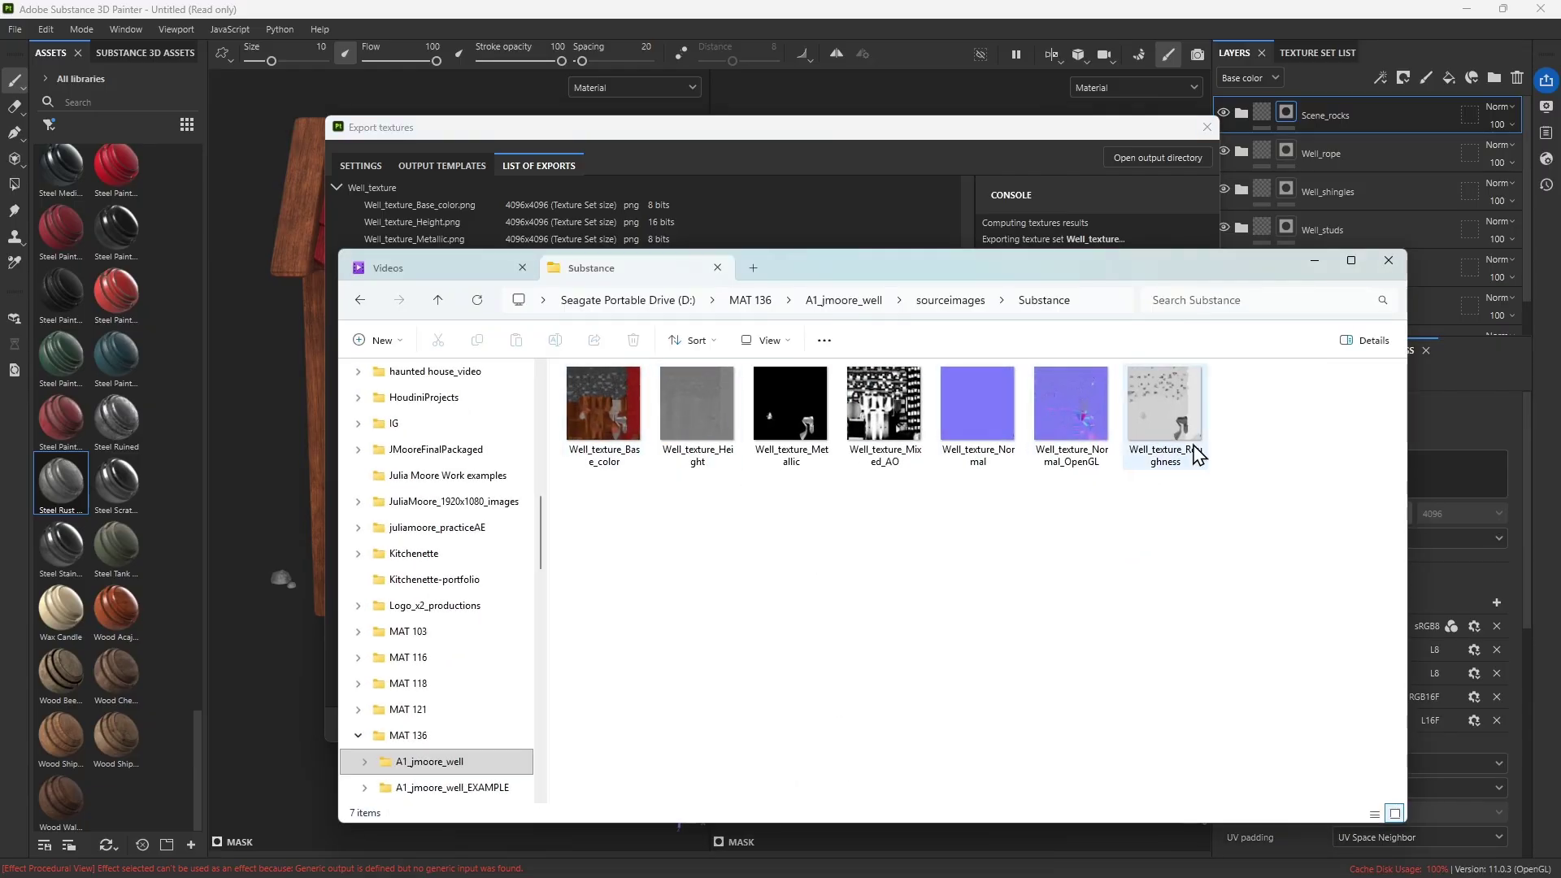
left_click(613, 393)
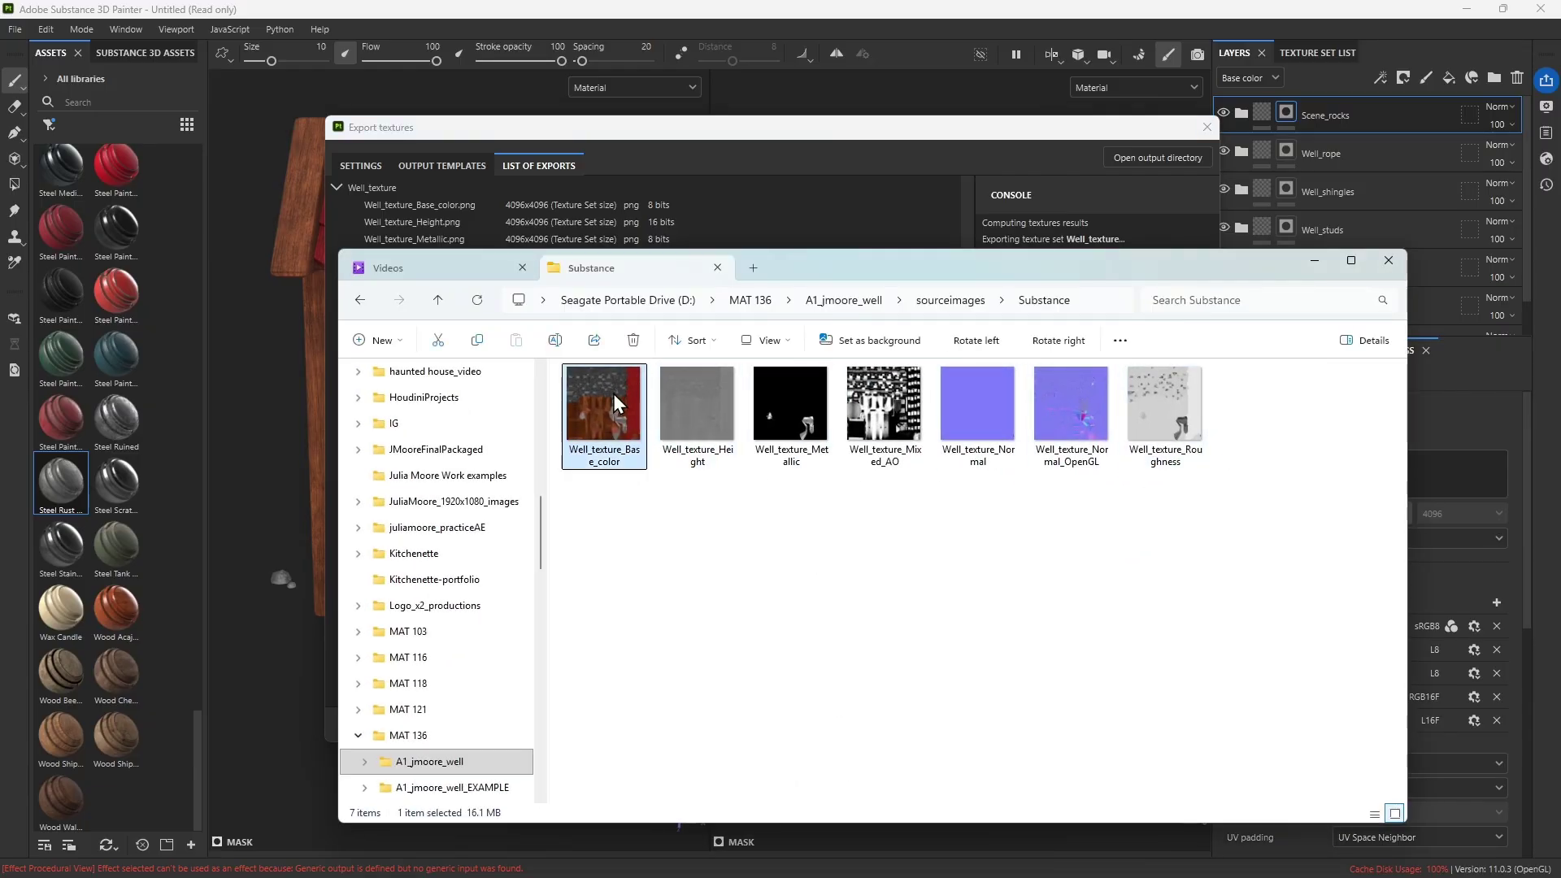